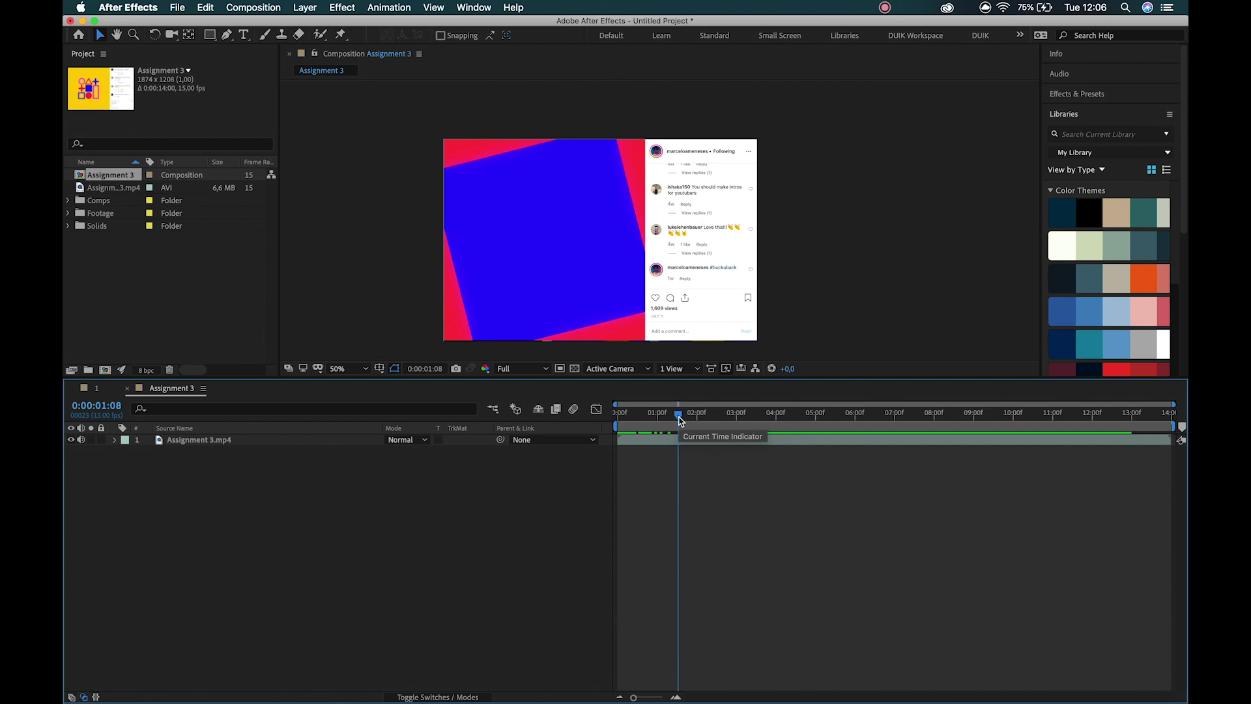
- Preview the Assignment 3 reference video at 0:00:02:00 and return to composition 1
mouse_move(678, 417)
mouse_down()
mouse_move(751, 414)
mouse_move(696, 415)
mouse_up()
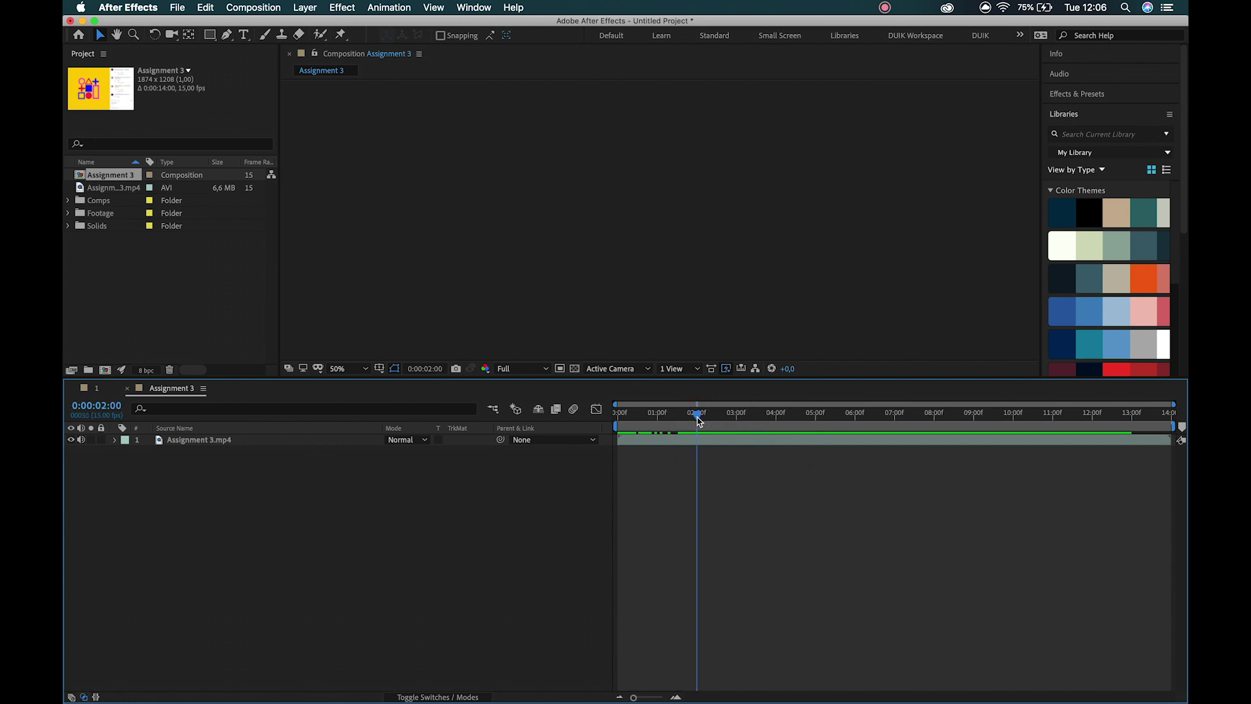
click(101, 390)
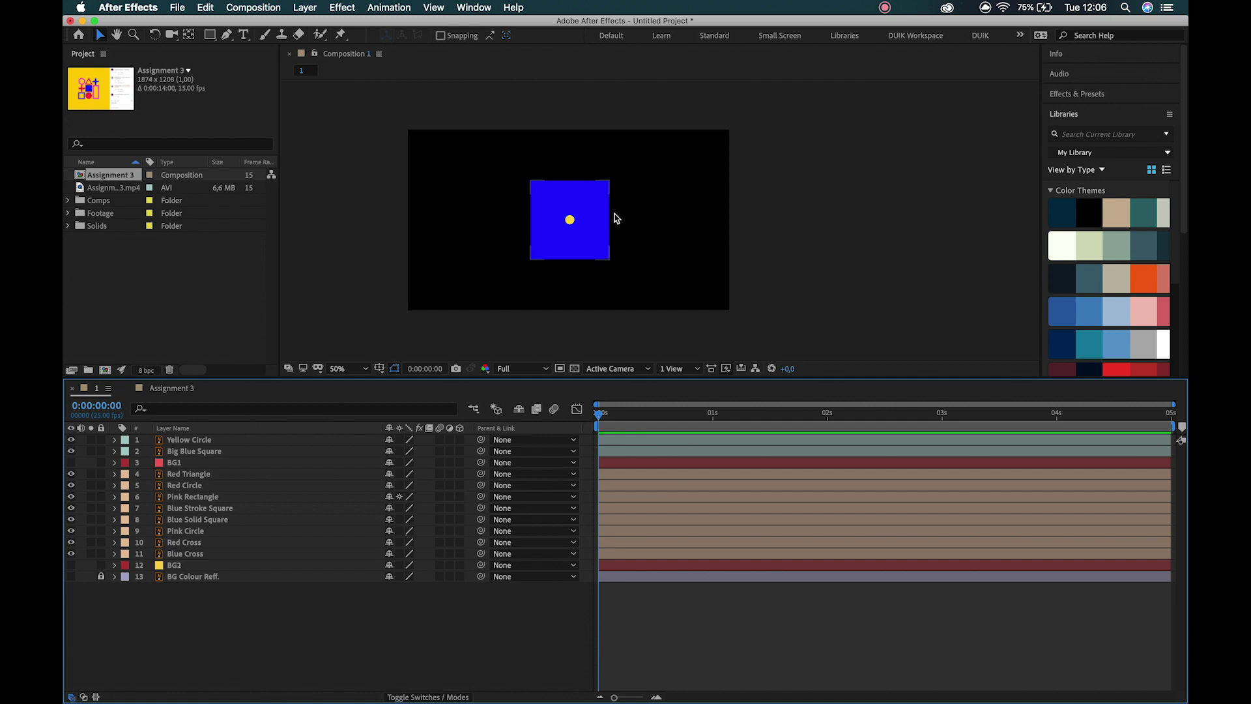
- Switch to Illustrator and hide the Yellow Circle and Big Blue Square layers of 1.ai to examine the small shapes beneath
mouse_move(477, 702)
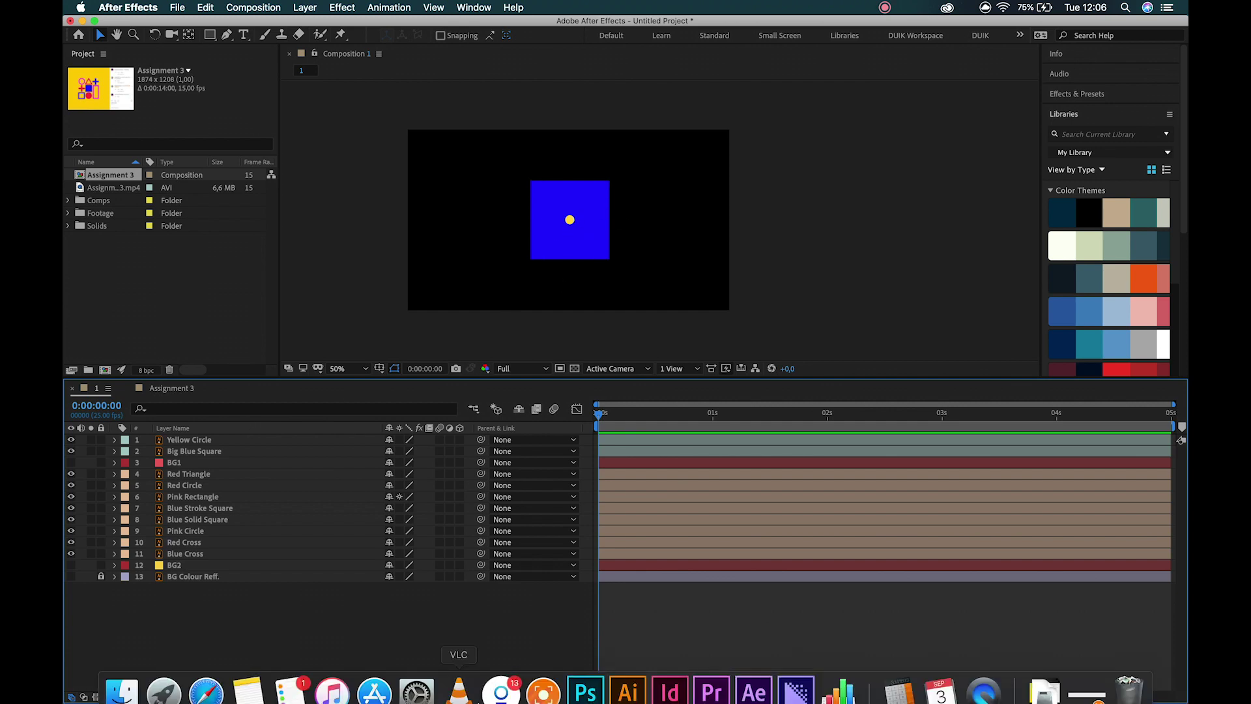
click(636, 674)
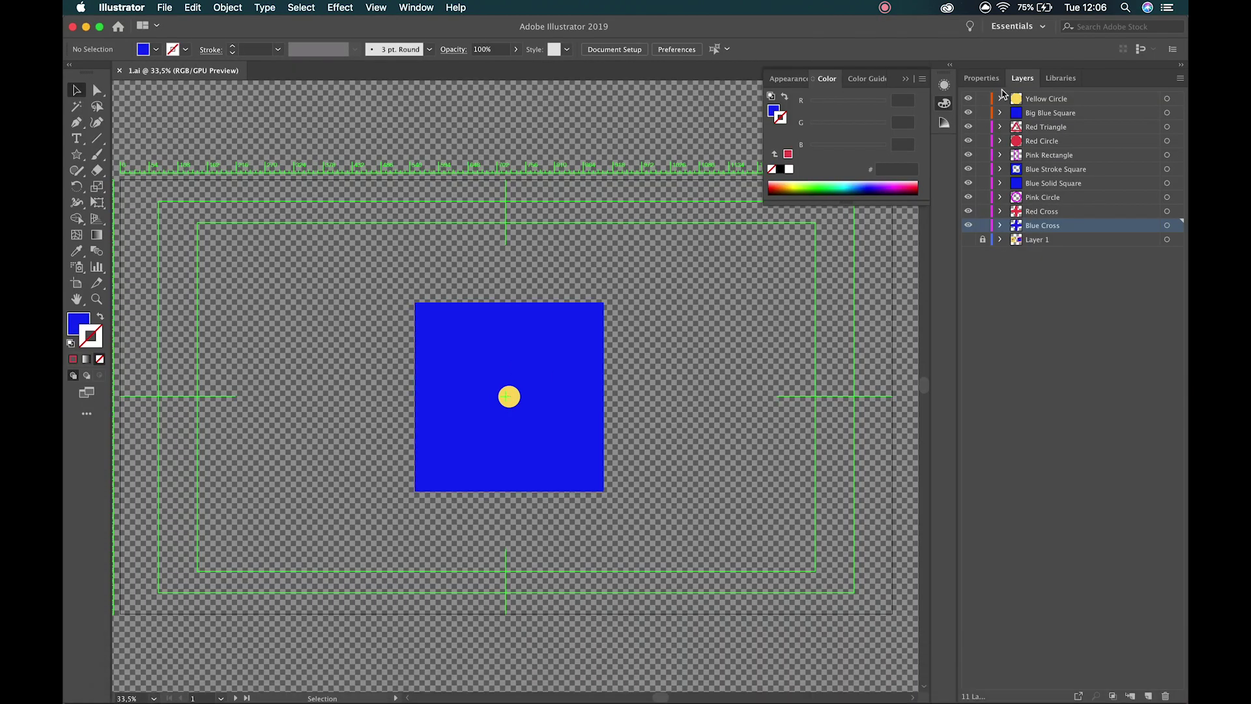
click(968, 98)
click(968, 113)
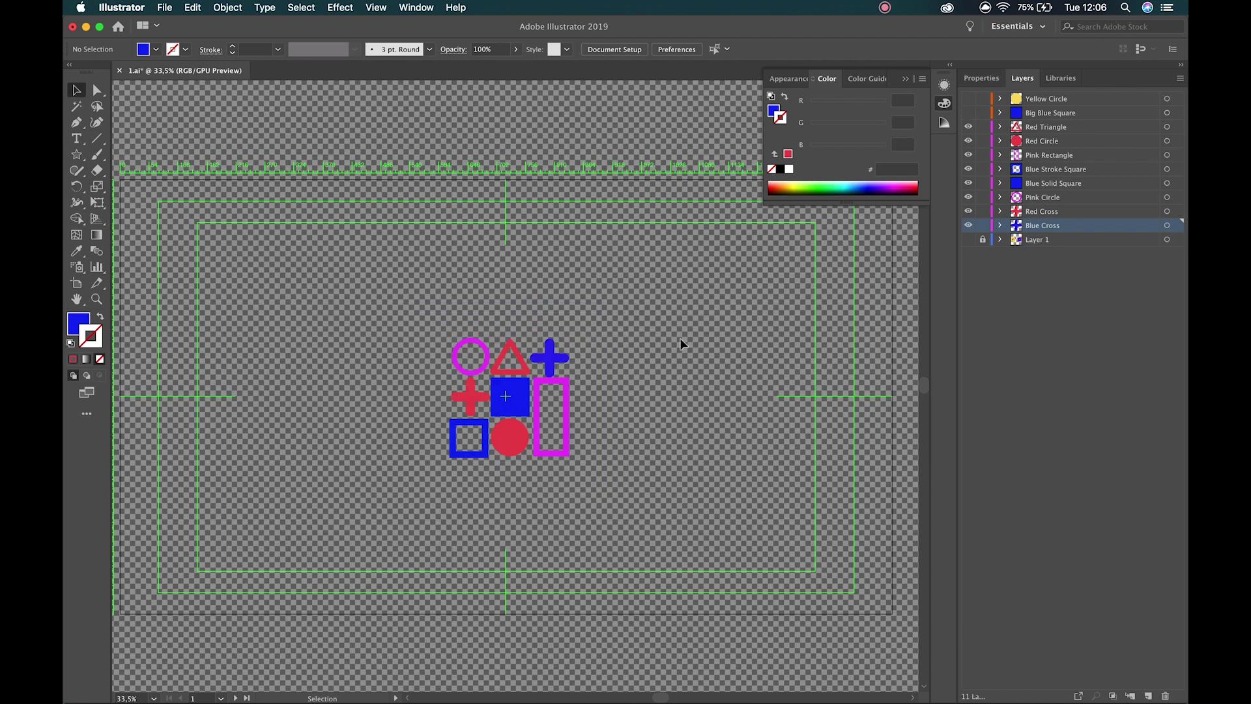
key(z)
click(567, 423)
drag(473, 357, 621, 382)
click(559, 370)
key(v)
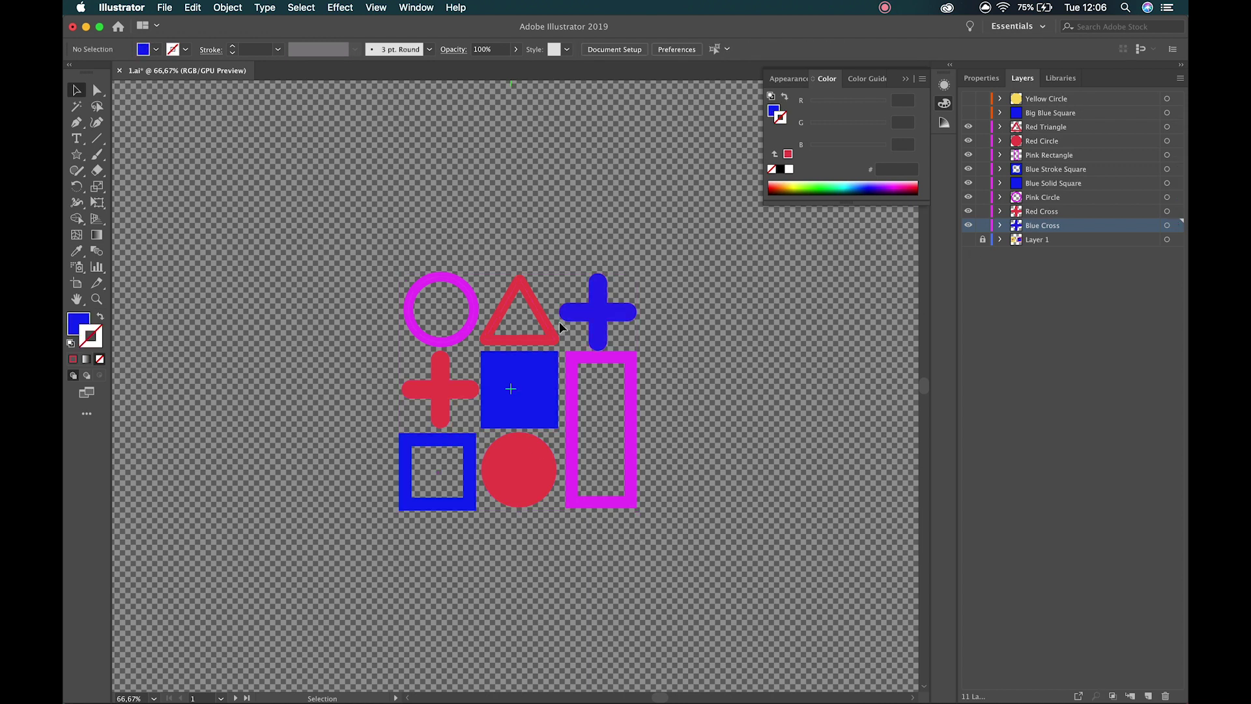
- Switch back to After Effects and hide the Yellow Circle and Big Blue Square layers, leaving BG1 hidden too
mouse_move(501, 681)
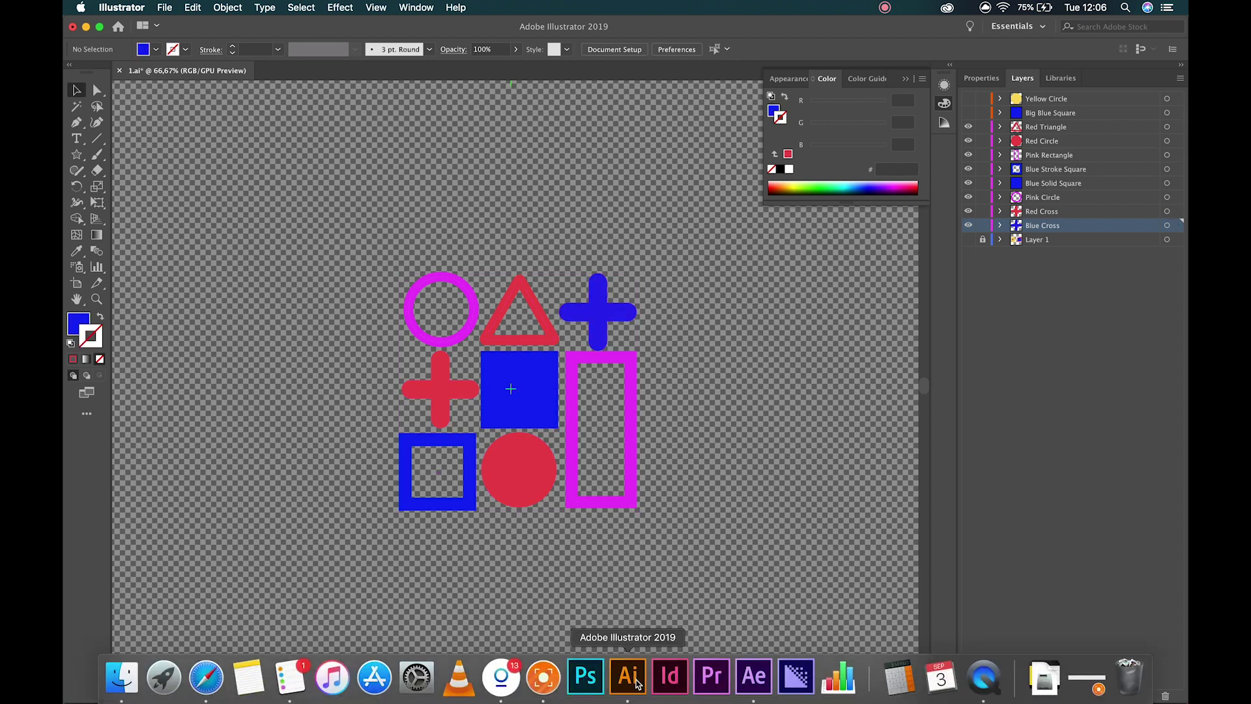
click(754, 677)
click(72, 440)
click(72, 450)
click(72, 451)
click(71, 439)
click(72, 462)
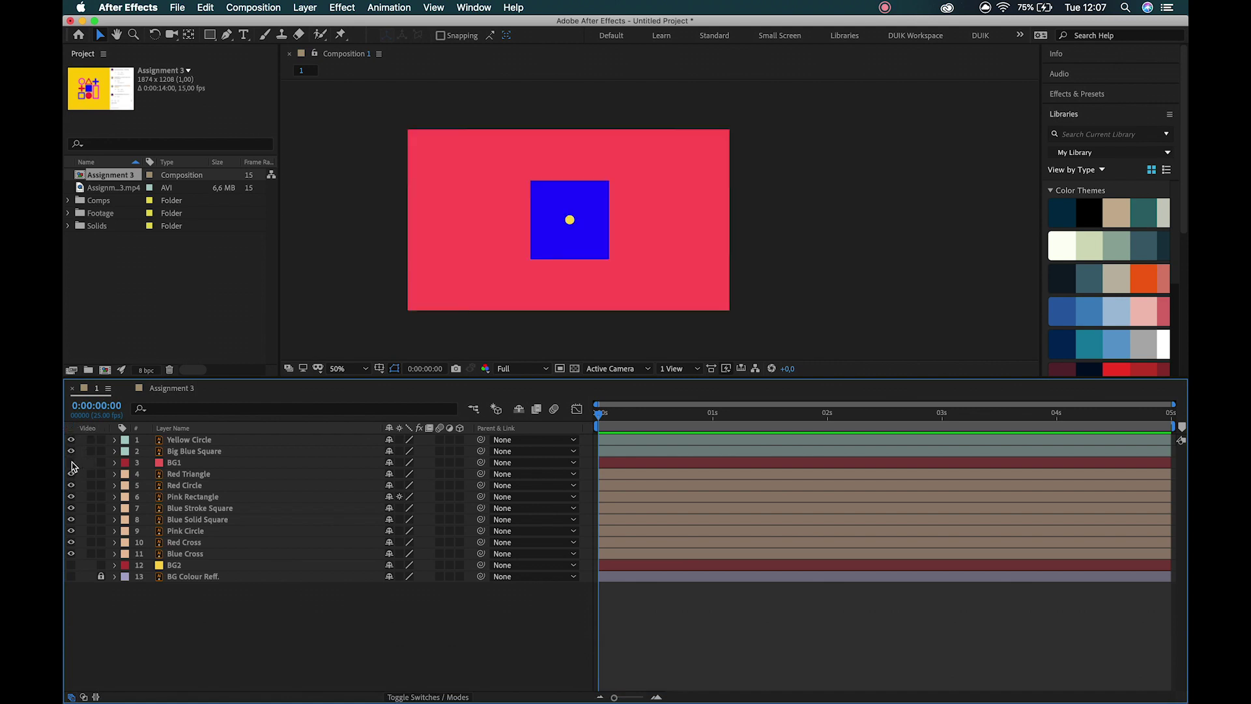
click(72, 462)
click(72, 451)
click(72, 439)
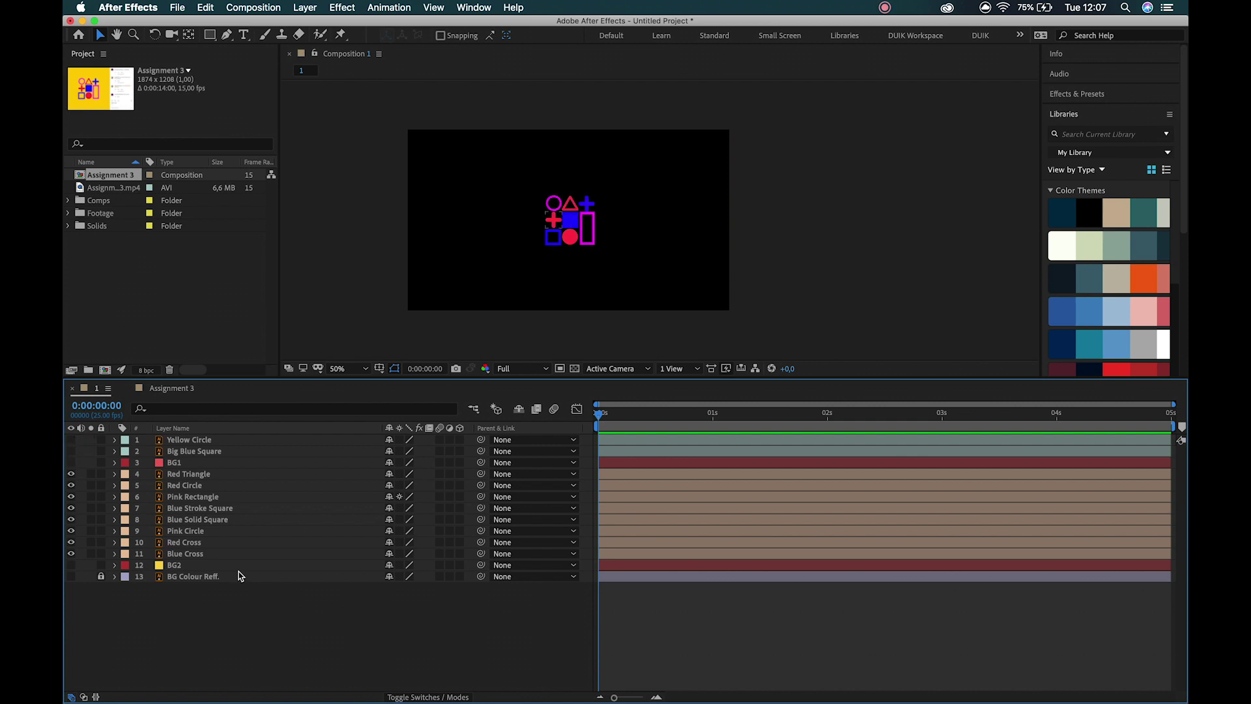
- Turn on visibility for the yellow BG2 background and for the Yellow Circle, Big Blue Square and BG1 layers
click(196, 554)
click(174, 565)
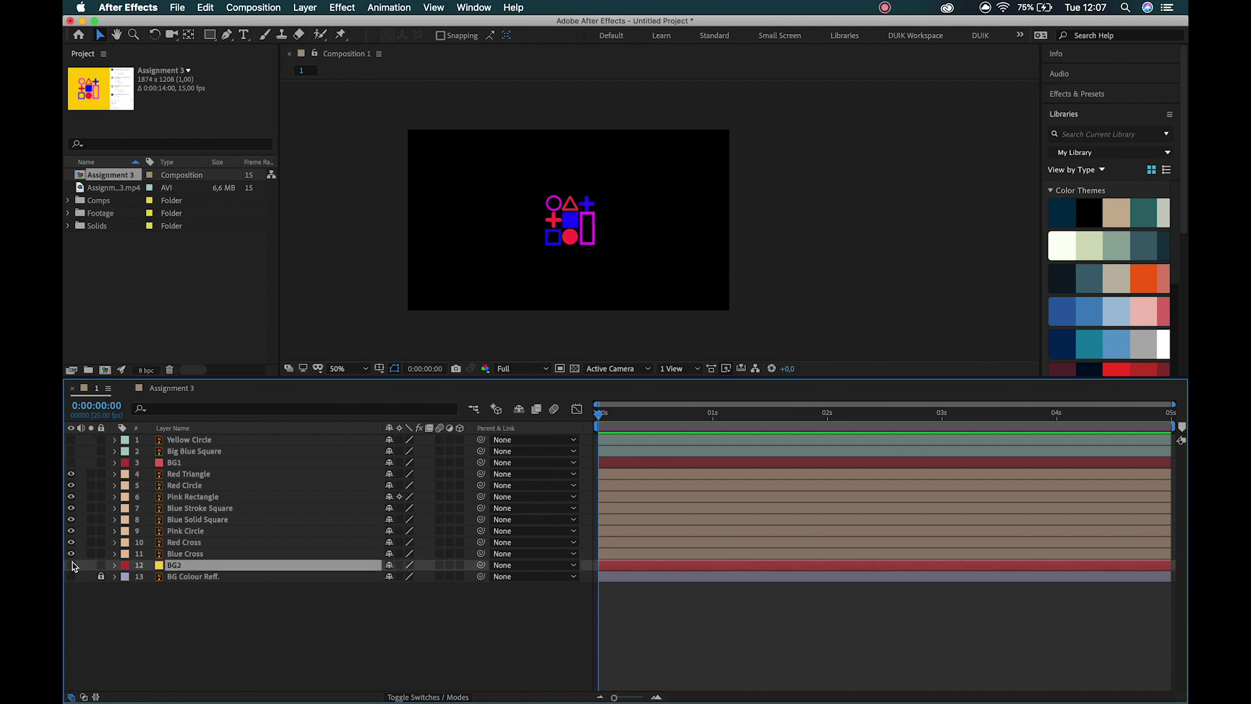
click(72, 565)
click(71, 564)
click(71, 564)
click(71, 564)
click(71, 564)
click(72, 565)
click(72, 564)
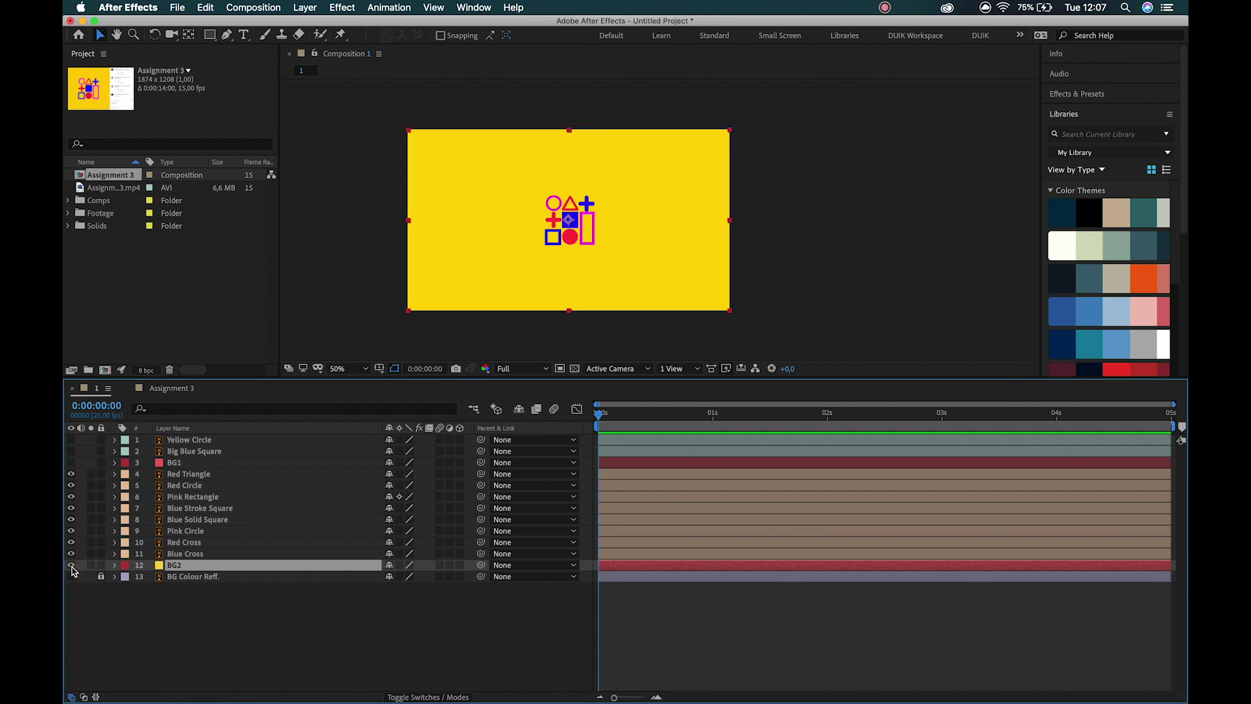
drag(71, 440, 73, 472)
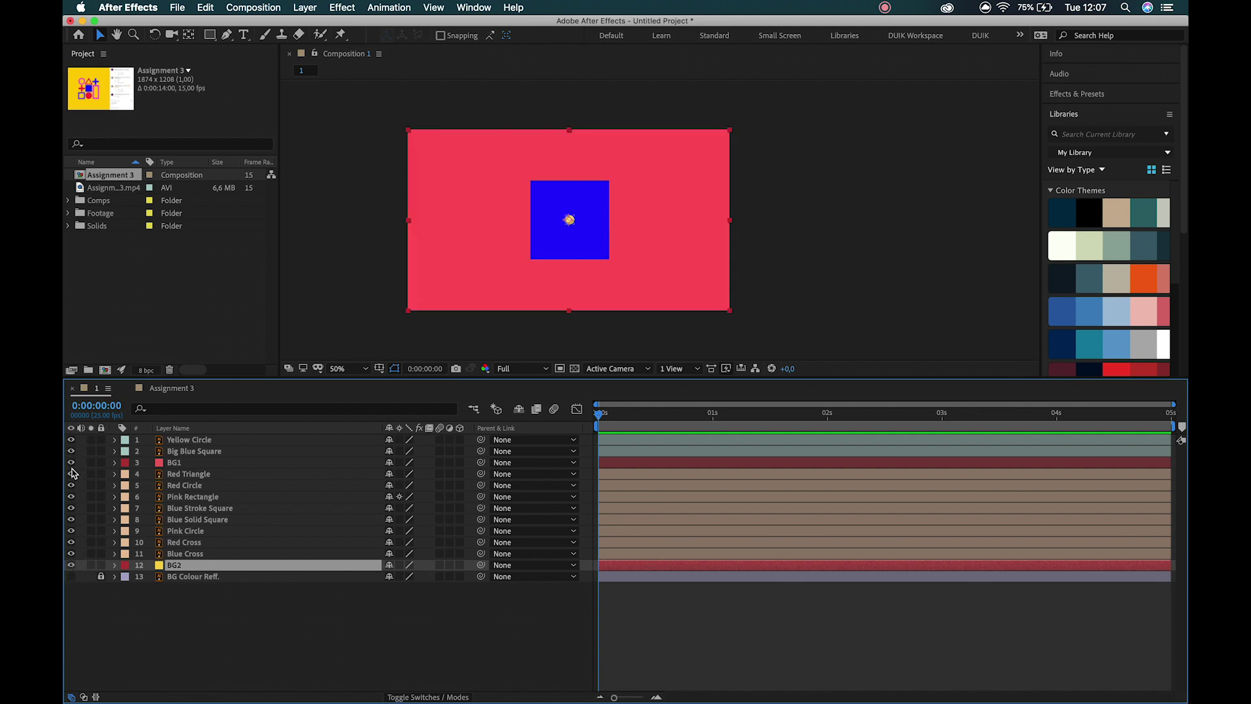
click(233, 688)
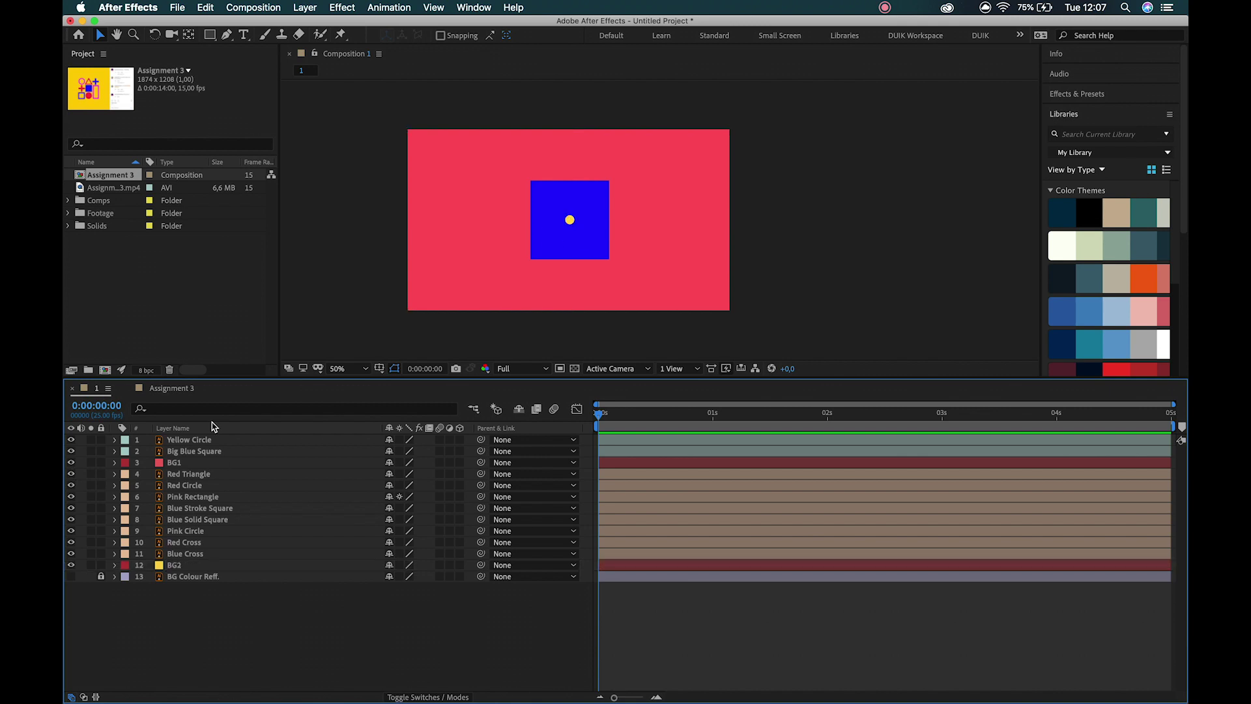
- Pre-compose the Yellow Circle, Big Blue Square and BG1 layers into a new composition named Stage 1
click(215, 442)
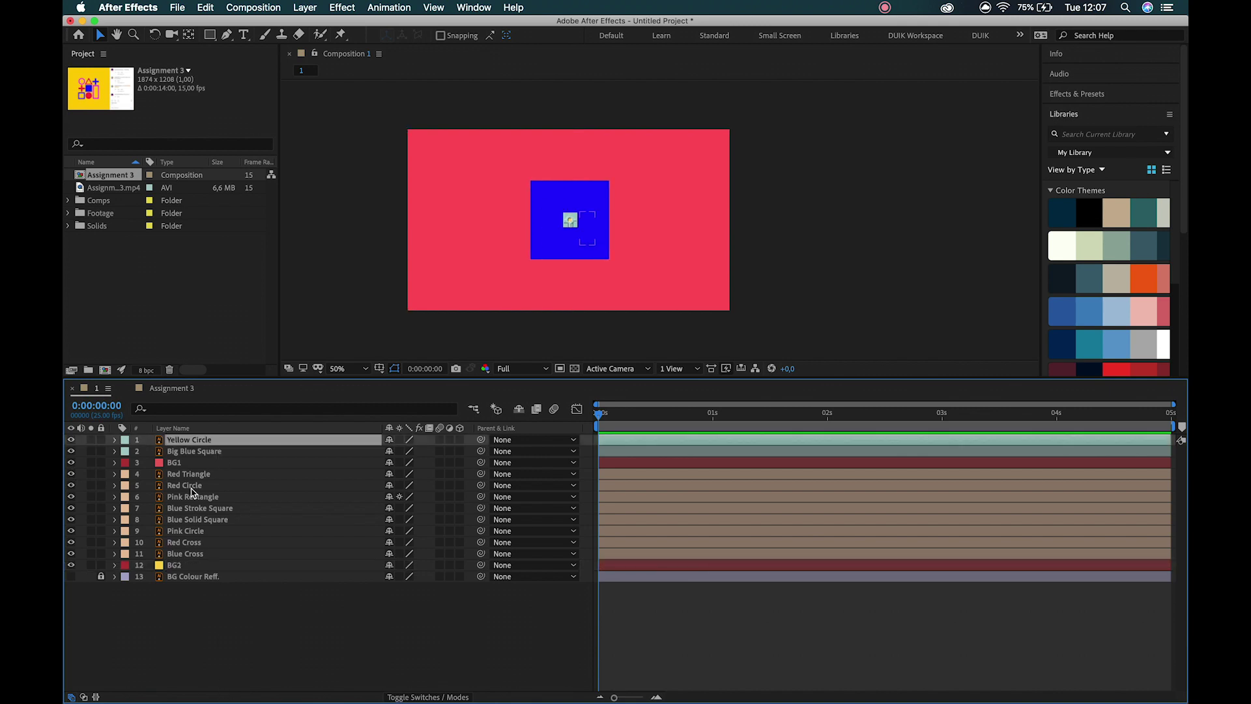
shift+click(193, 463)
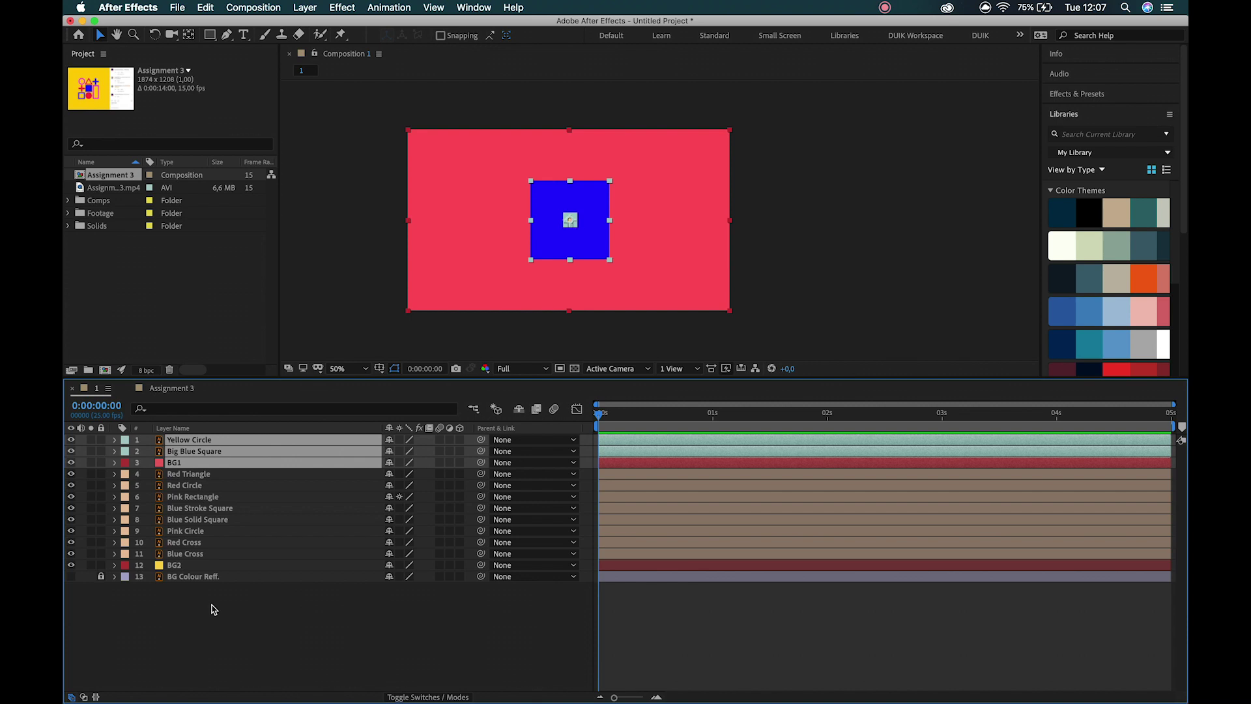
key(super+shift+c)
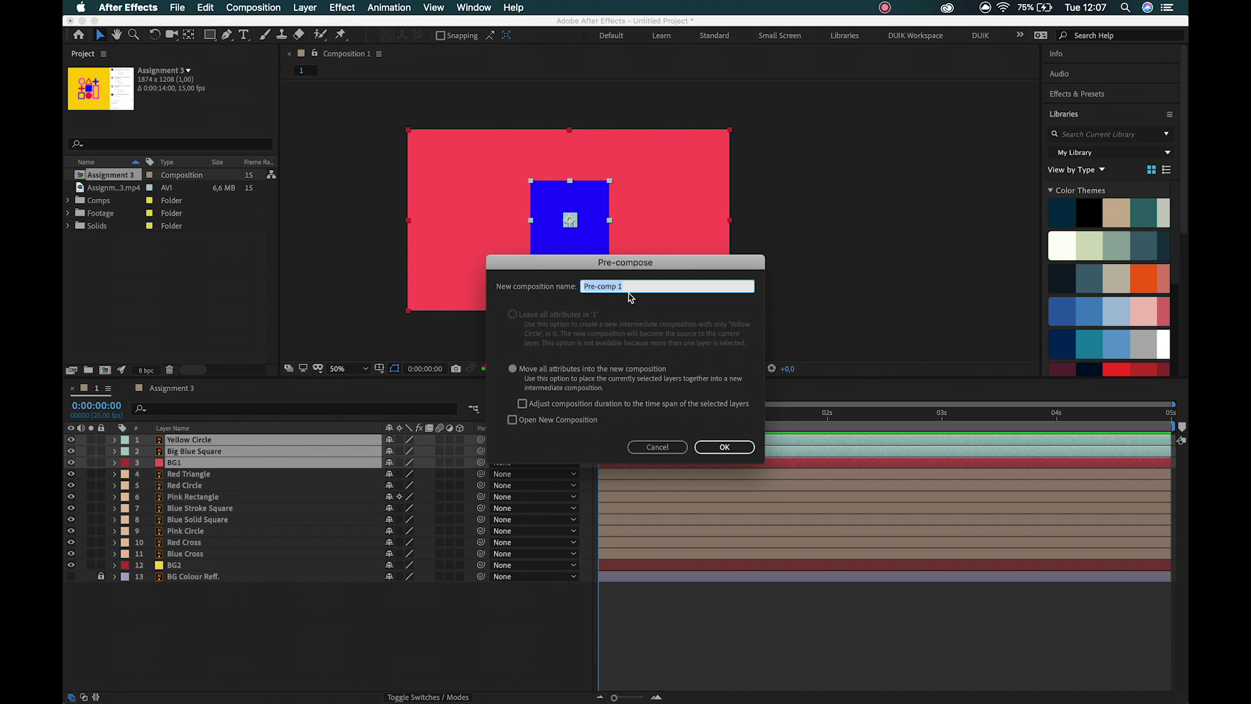
text(Stage)
key(Return)
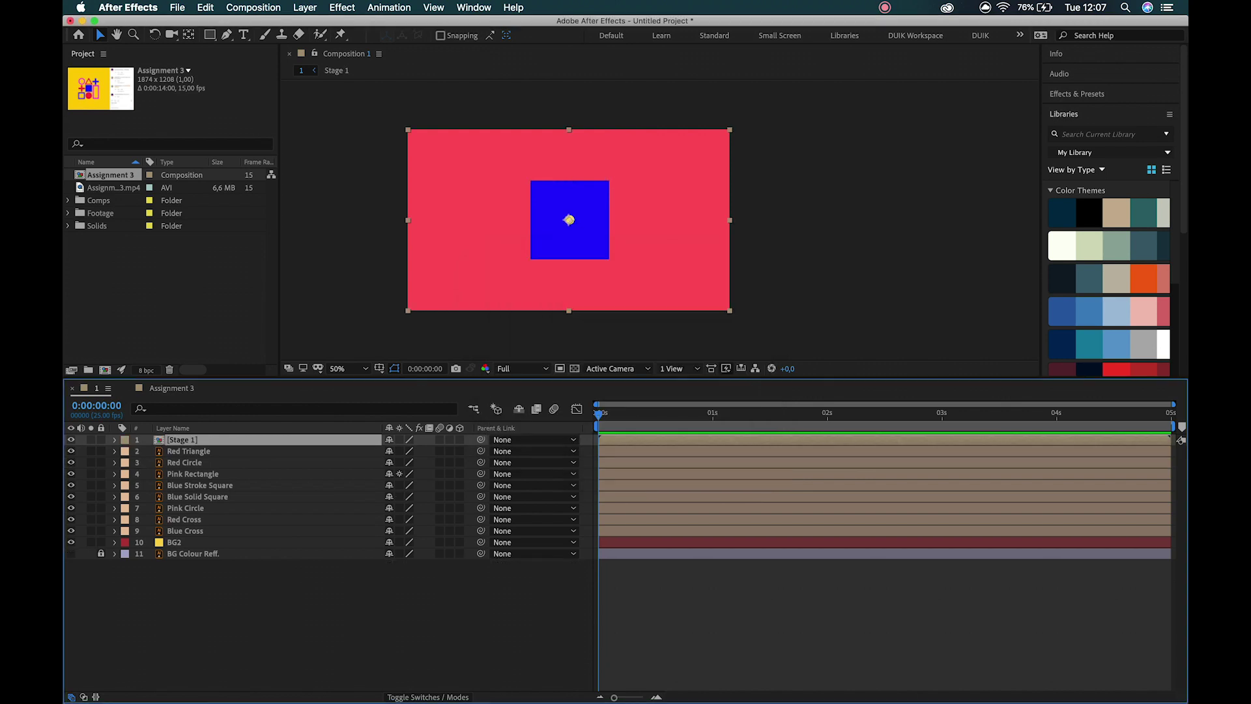
- Open the Stage 1 composition, place it directly after composition 1 in the timeline order, and return to composition 1
double_click(189, 442)
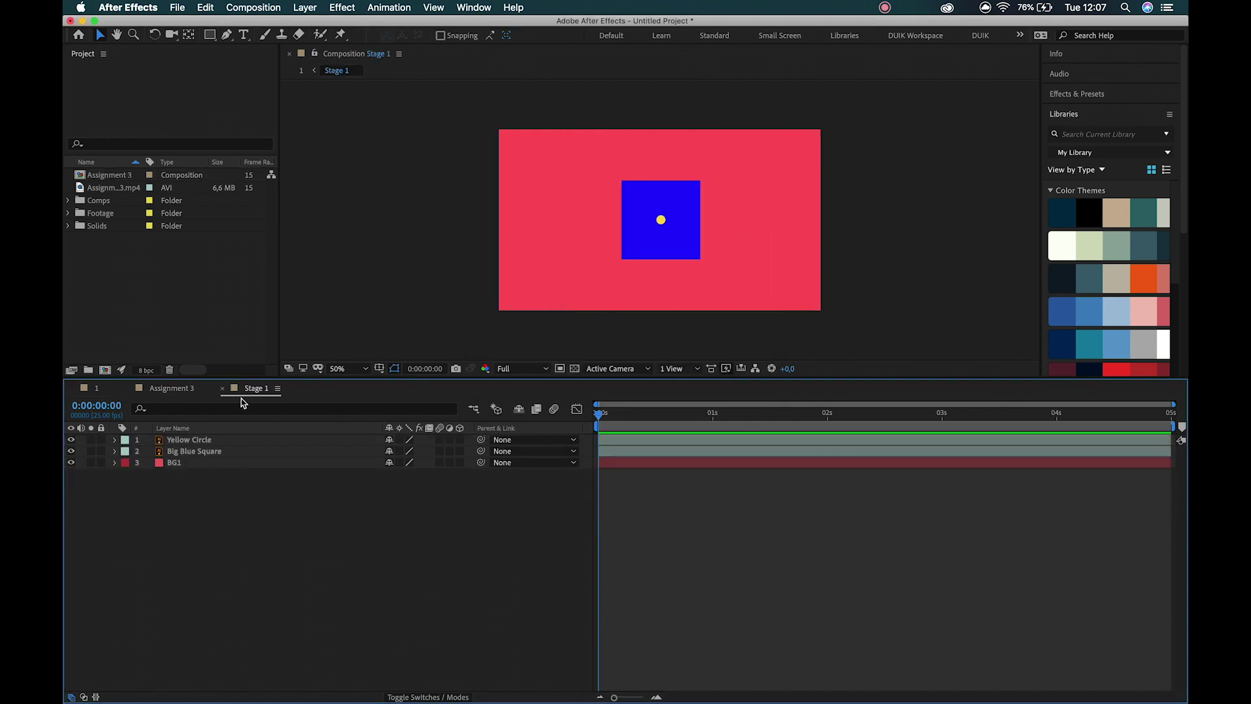
drag(233, 391, 93, 391)
click(98, 391)
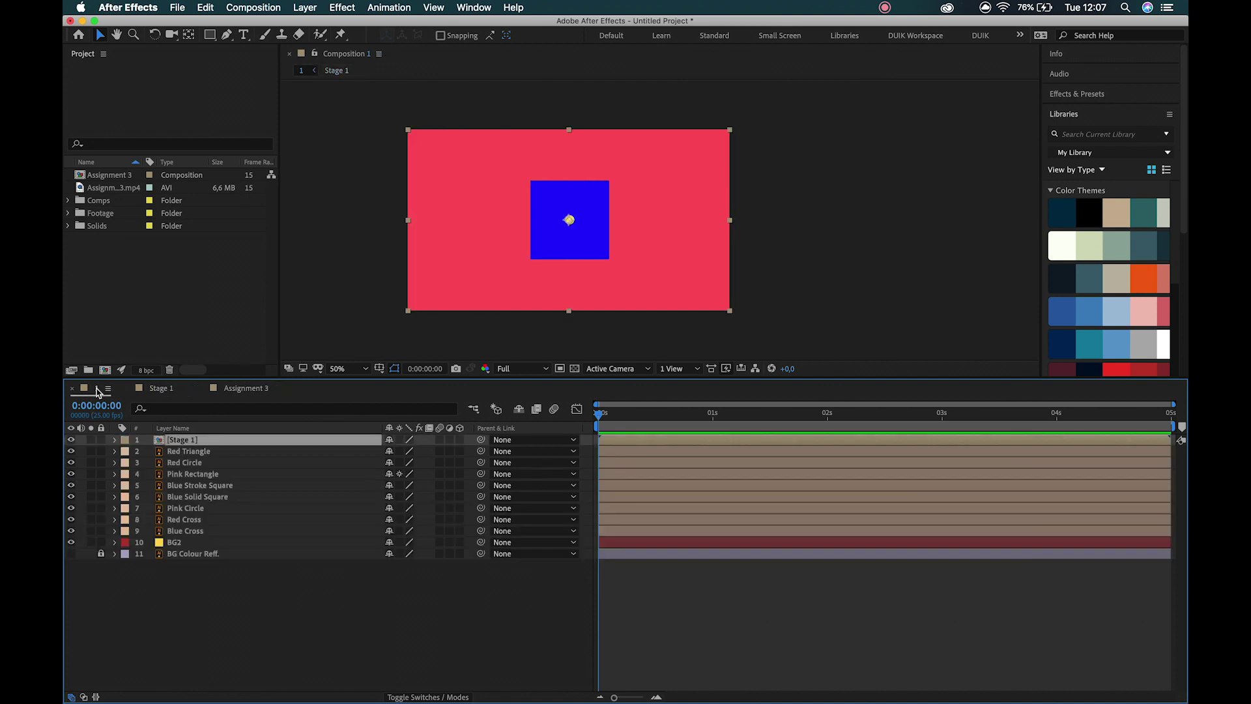
- Rename composition 1 in the project's Comps folder as Root
click(68, 200)
click(118, 216)
key(Return)
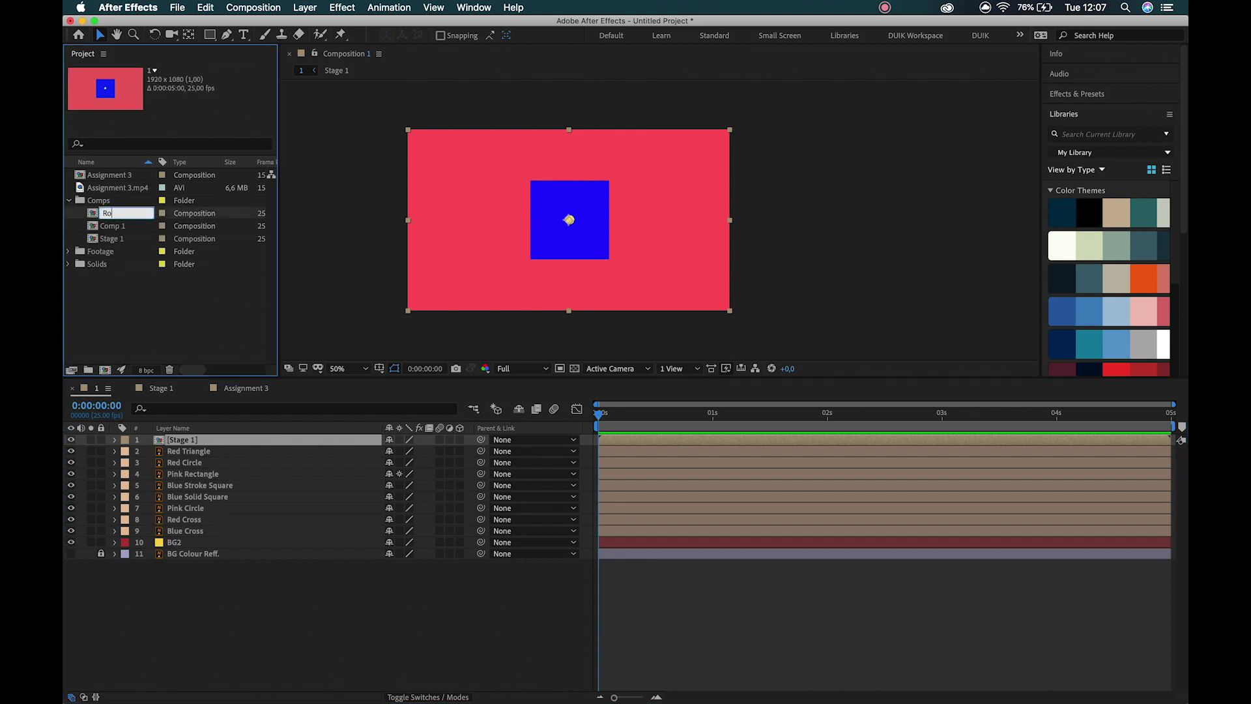
text(Root)
key(Return)
click(160, 621)
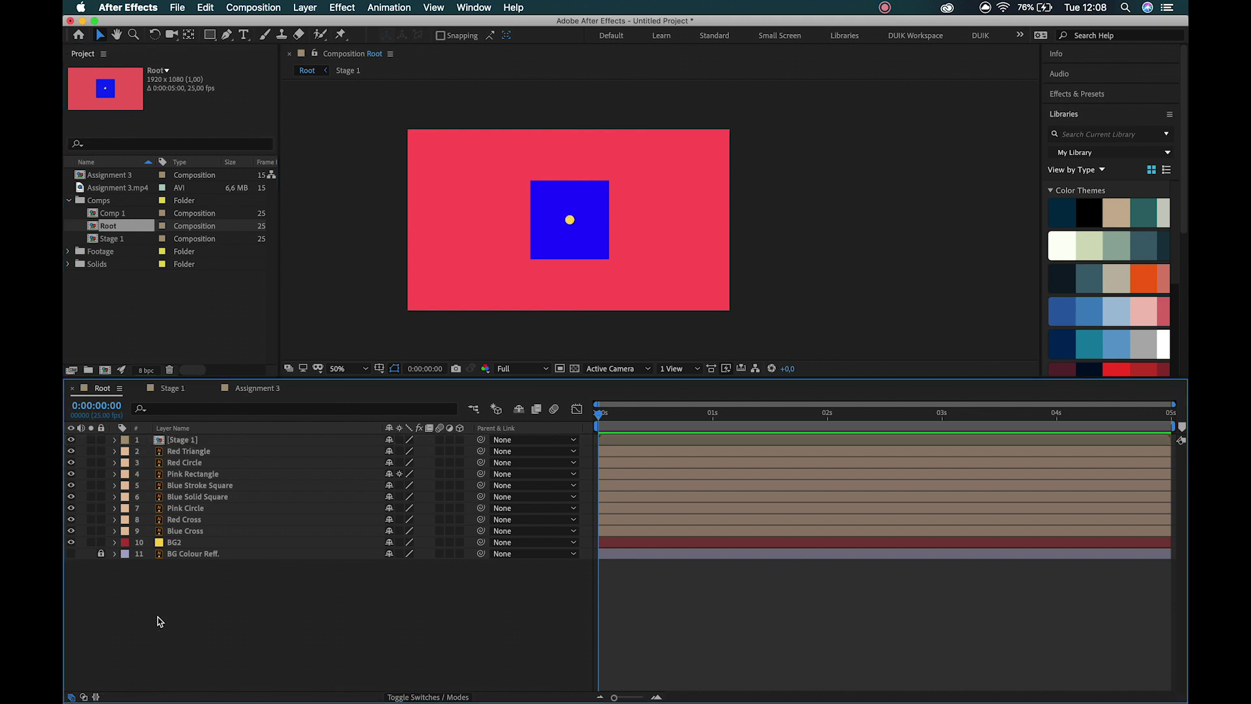
- Move back and forth between the Root and Stage 1 compositions using the mini-flowchart, finishing in Root
double_click(184, 440)
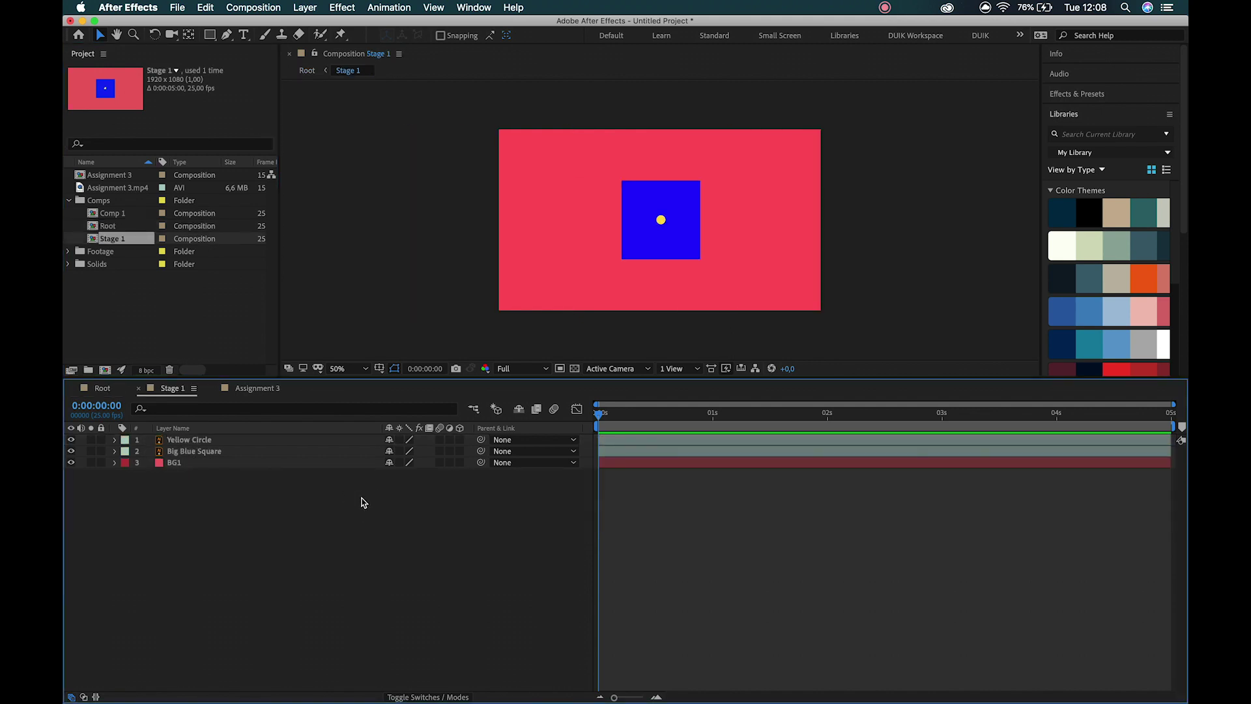
key(Tab)
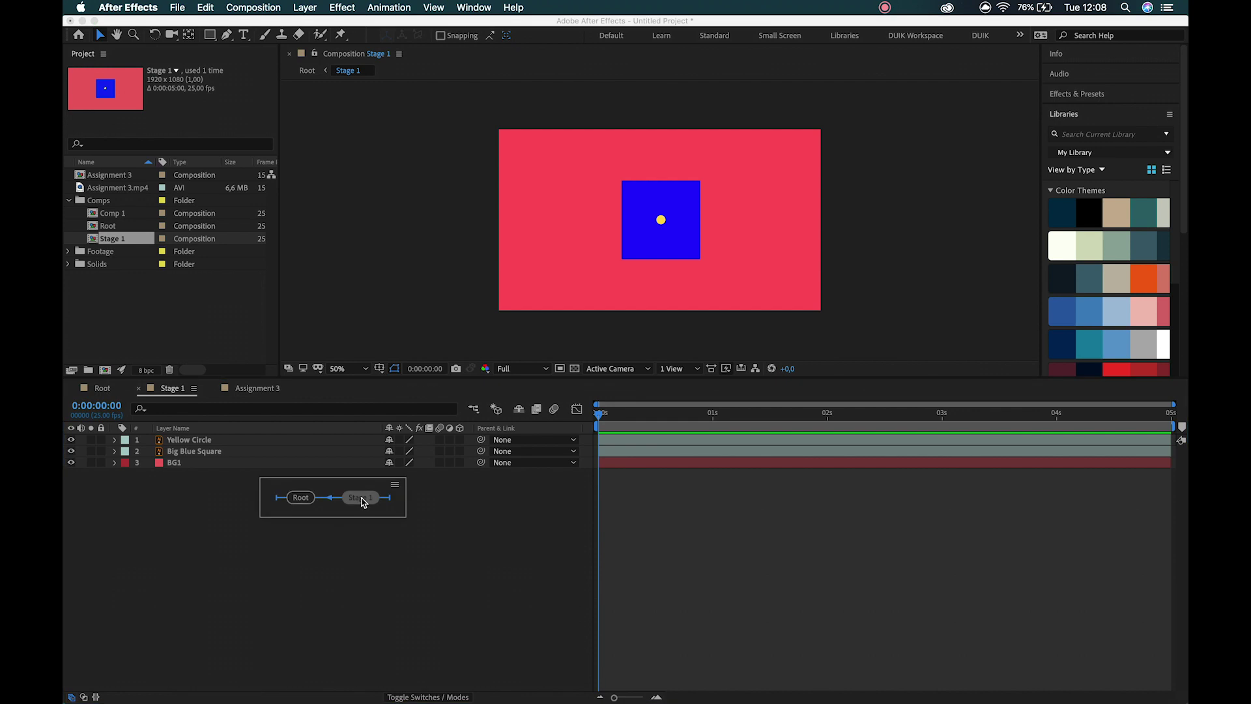
click(300, 498)
key(Tab)
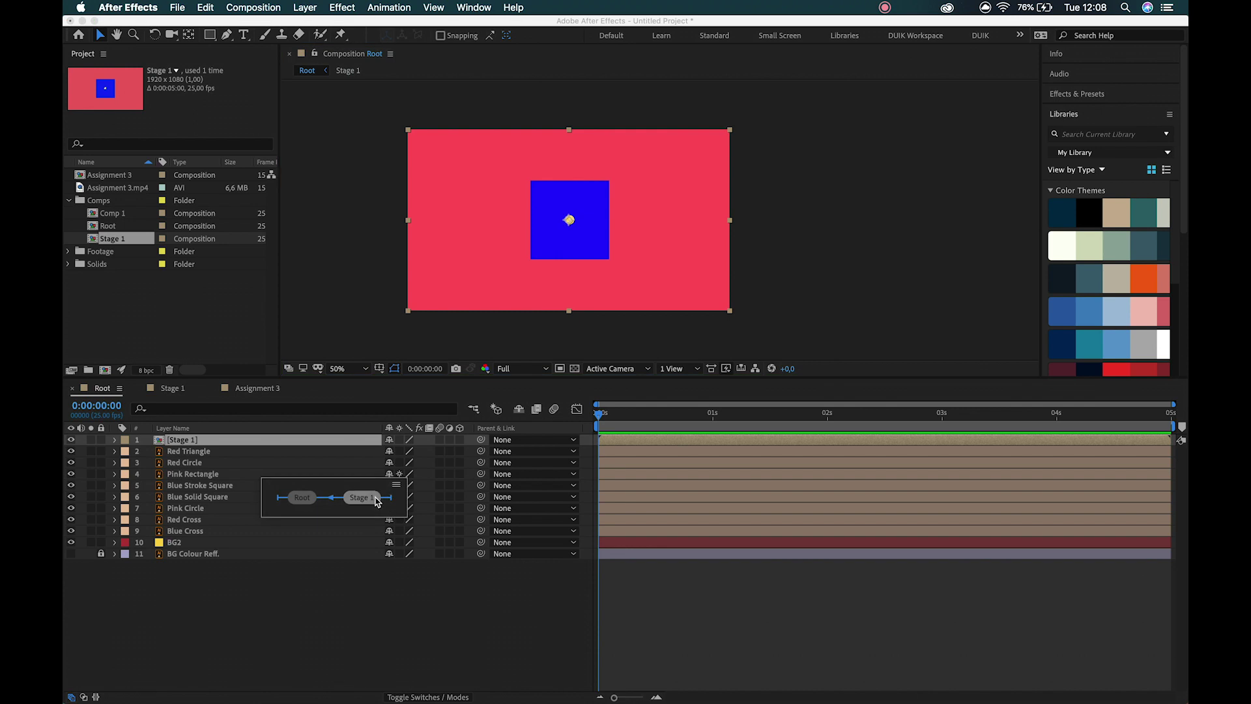
click(363, 498)
key(Tab)
click(322, 501)
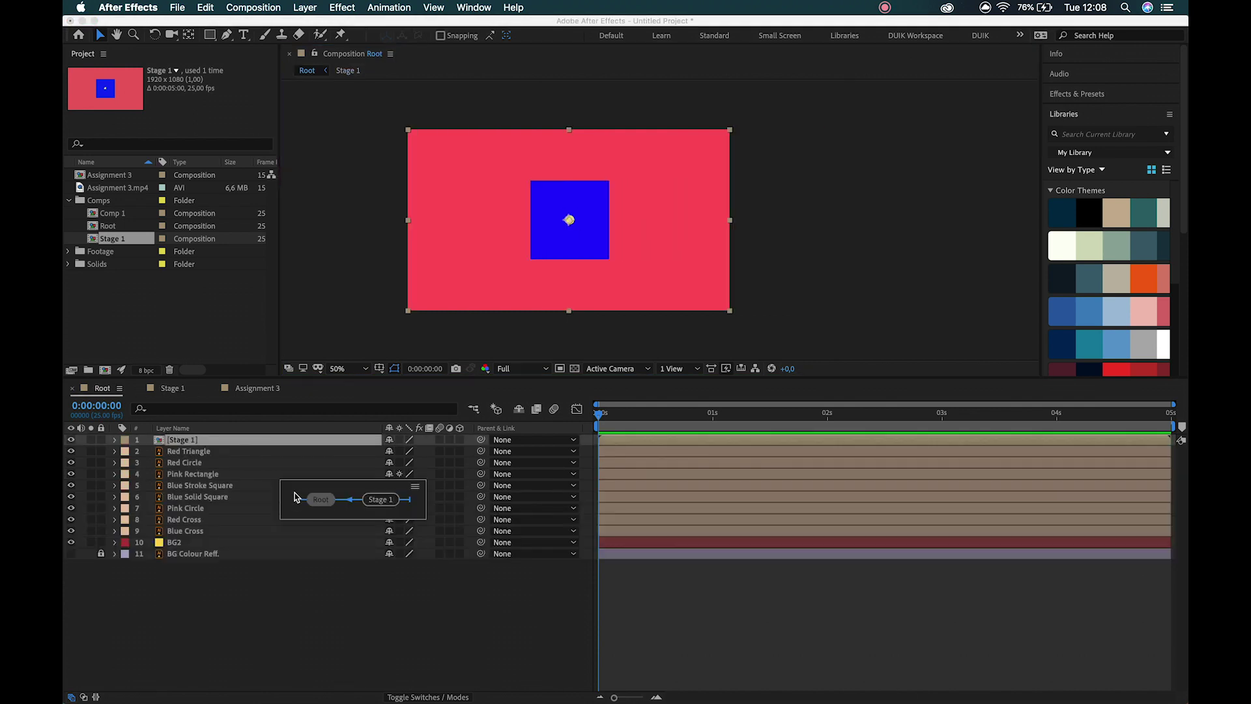
key(Tab)
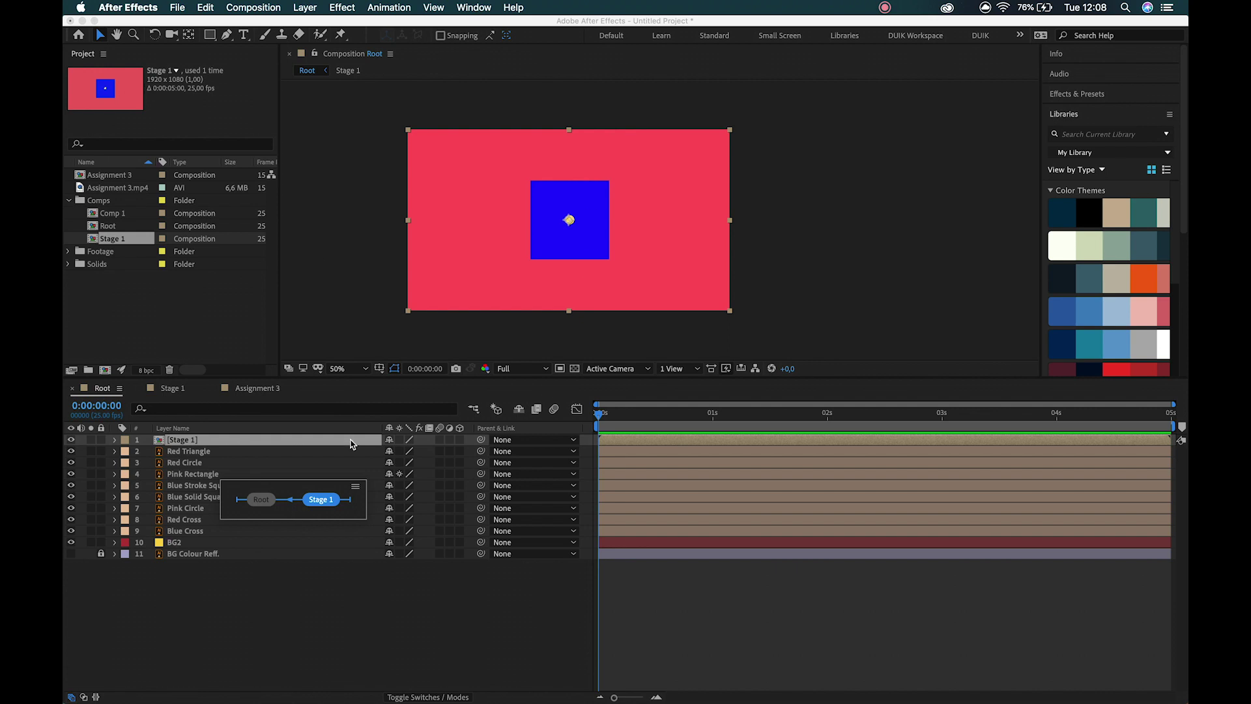
key(Escape)
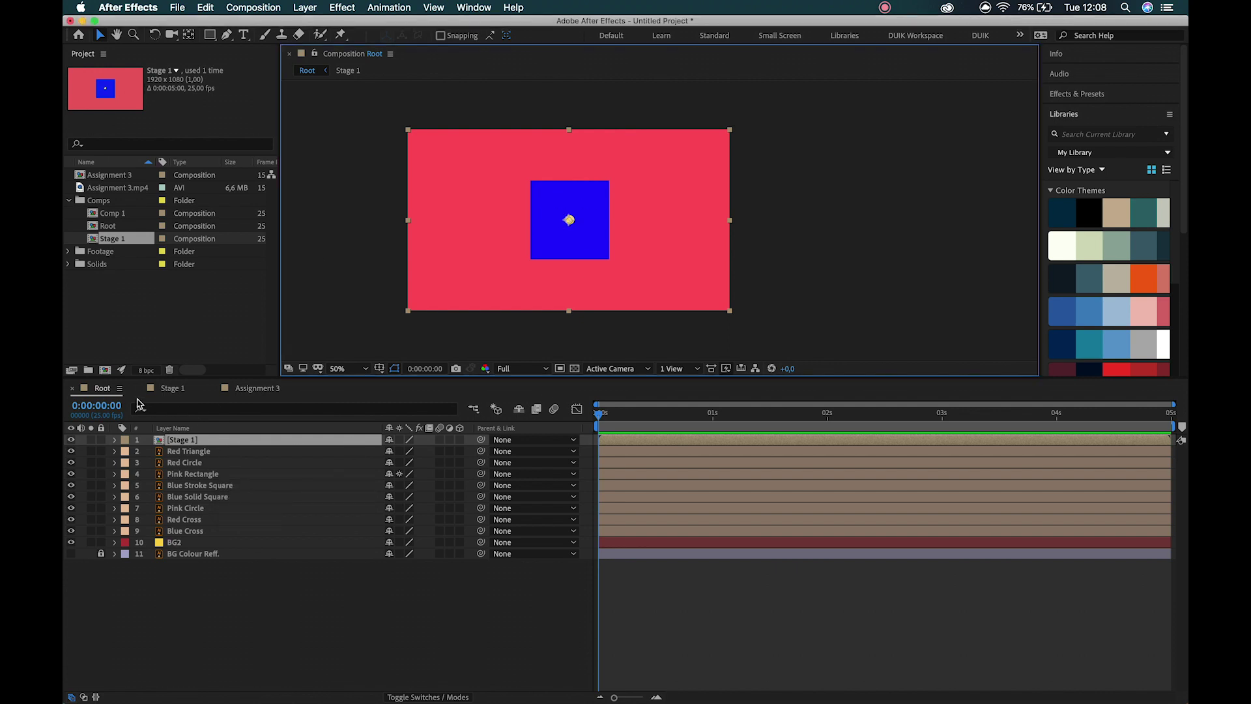
key(Tab)
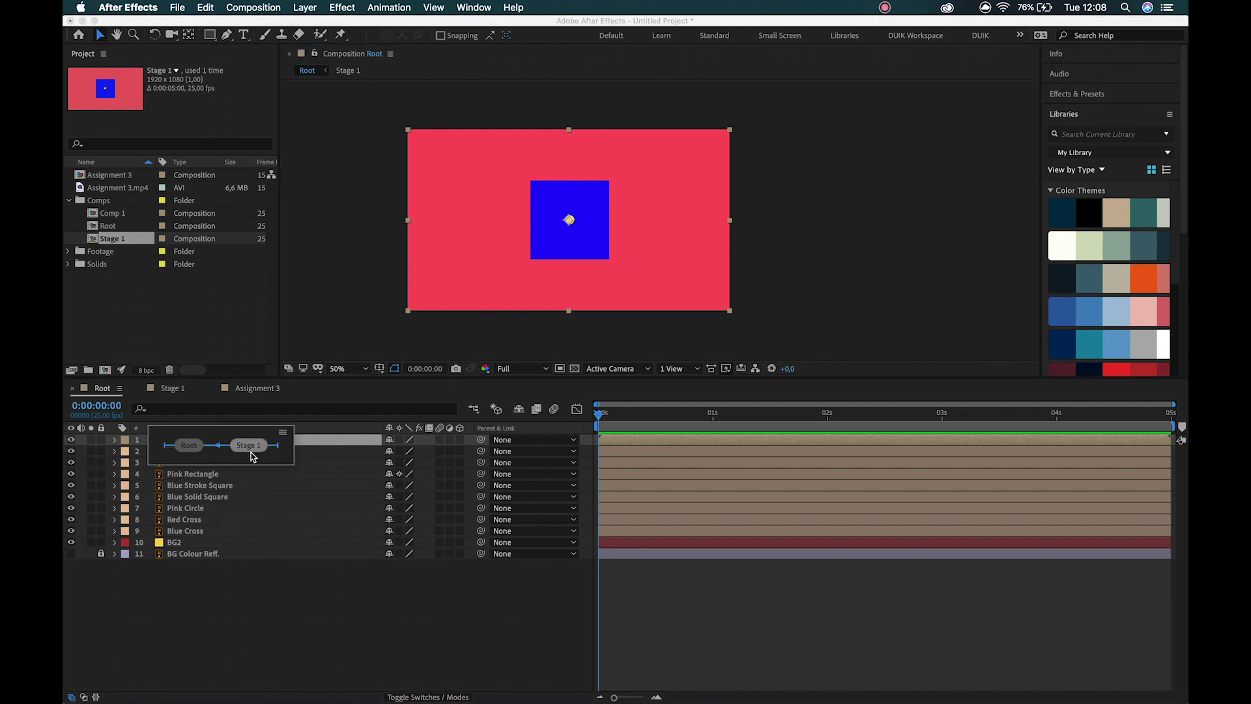
click(252, 579)
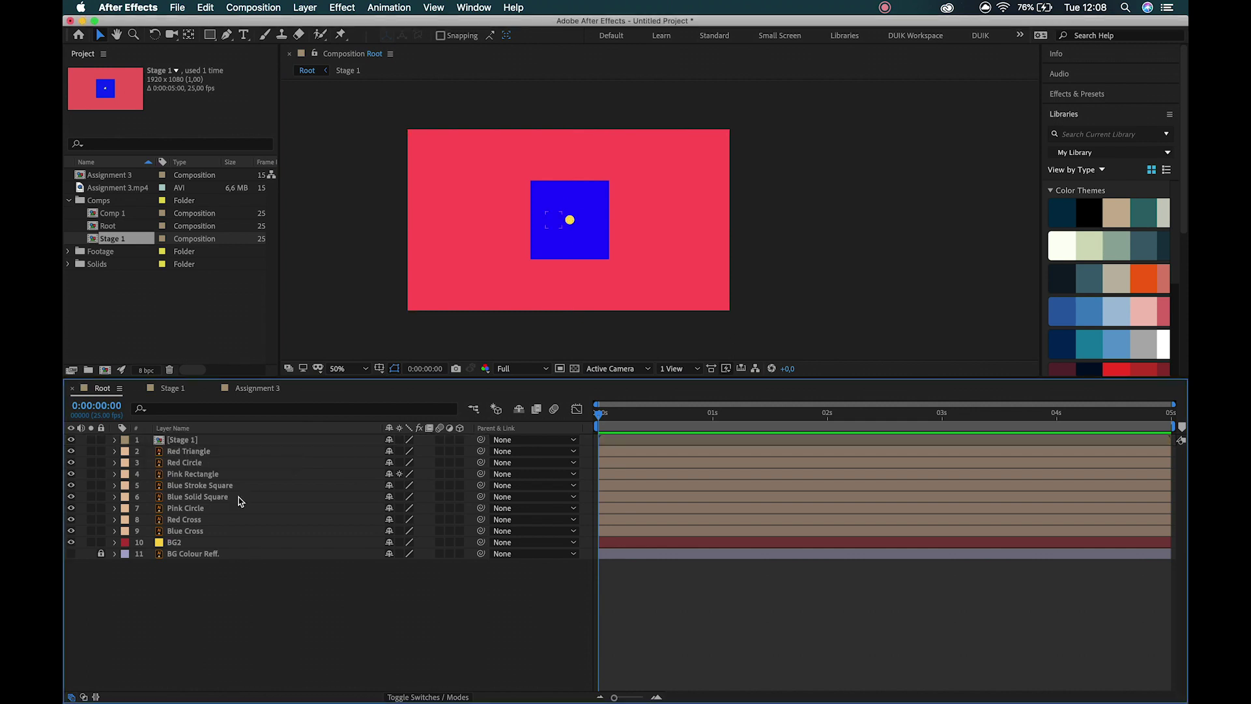
- Set the Stage 1 layer's label colour to Yellow in Root and open the Stage 1 composition
click(197, 441)
click(125, 440)
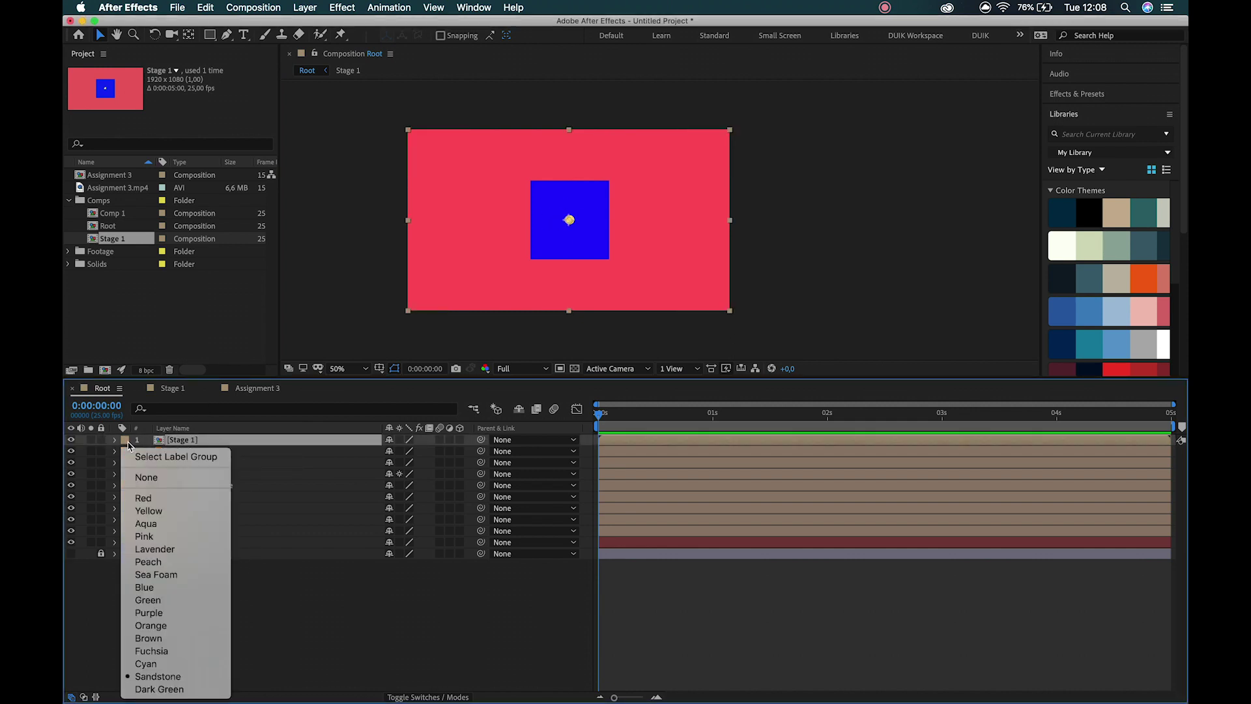
click(167, 514)
double_click(197, 441)
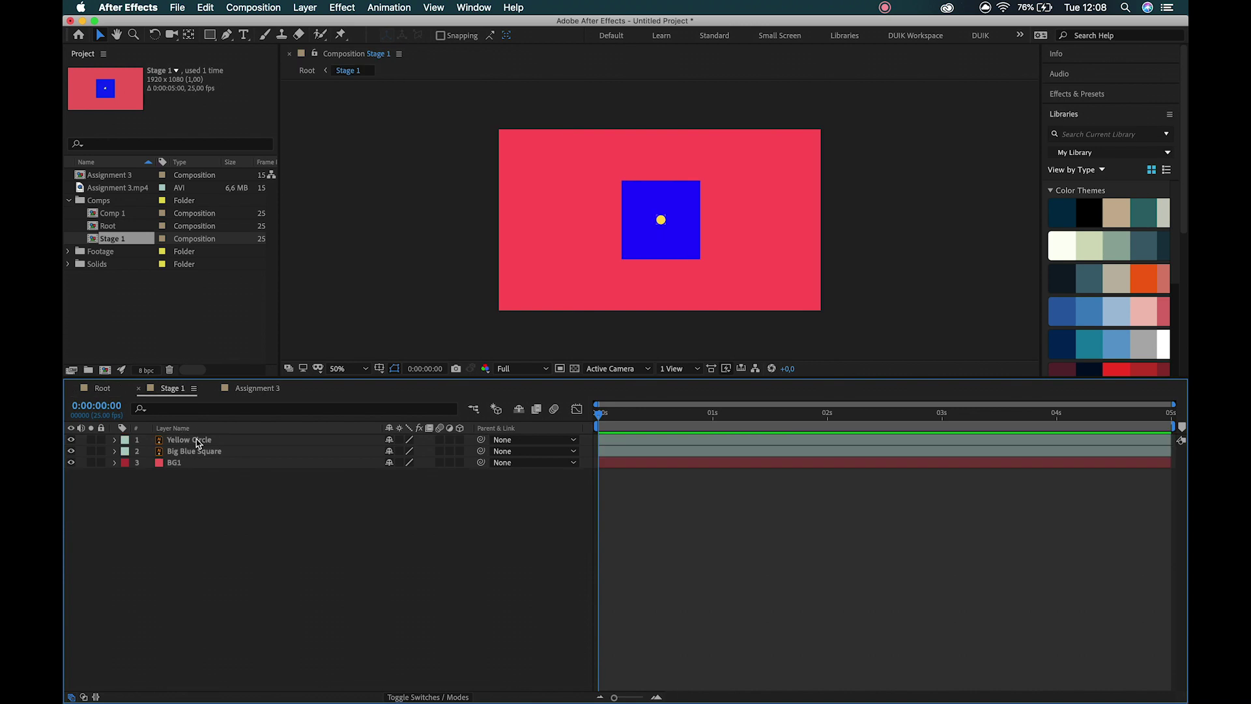
- Examine the square and circle animation in the Assignment 3 reference up to about 0:00:02:14, and return to Stage 1
click(270, 388)
drag(697, 416, 737, 429)
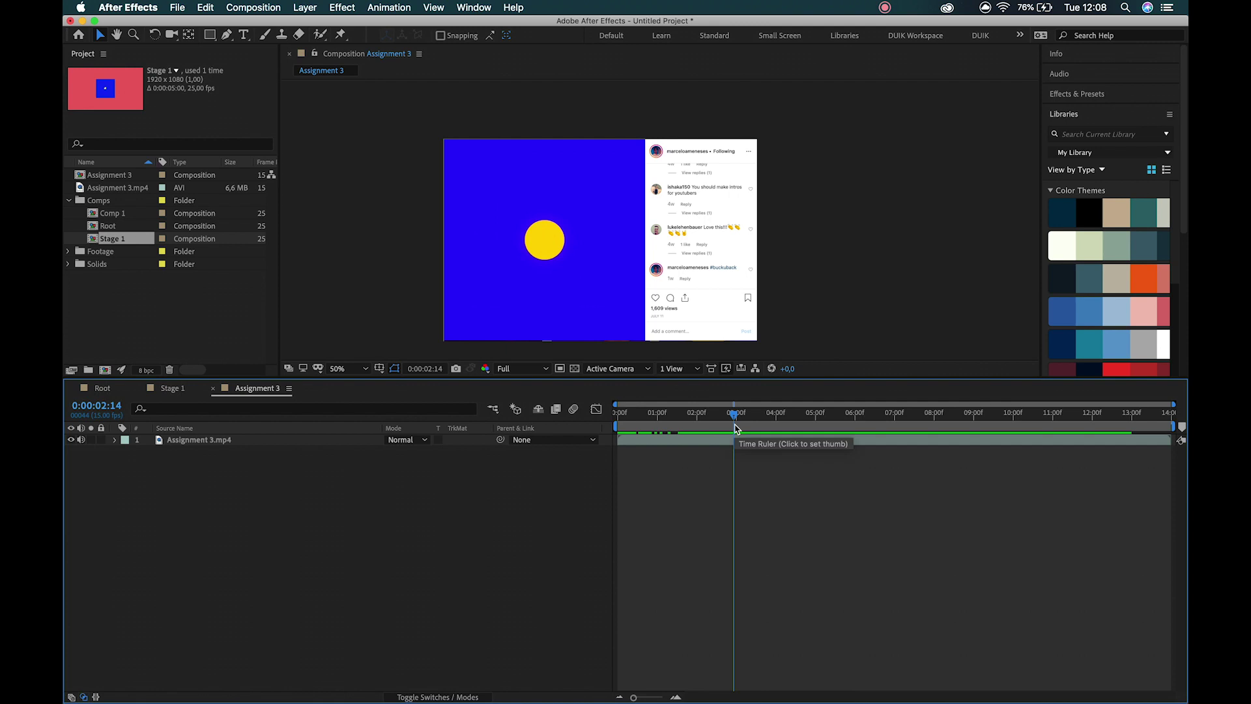
click(737, 429)
click(187, 392)
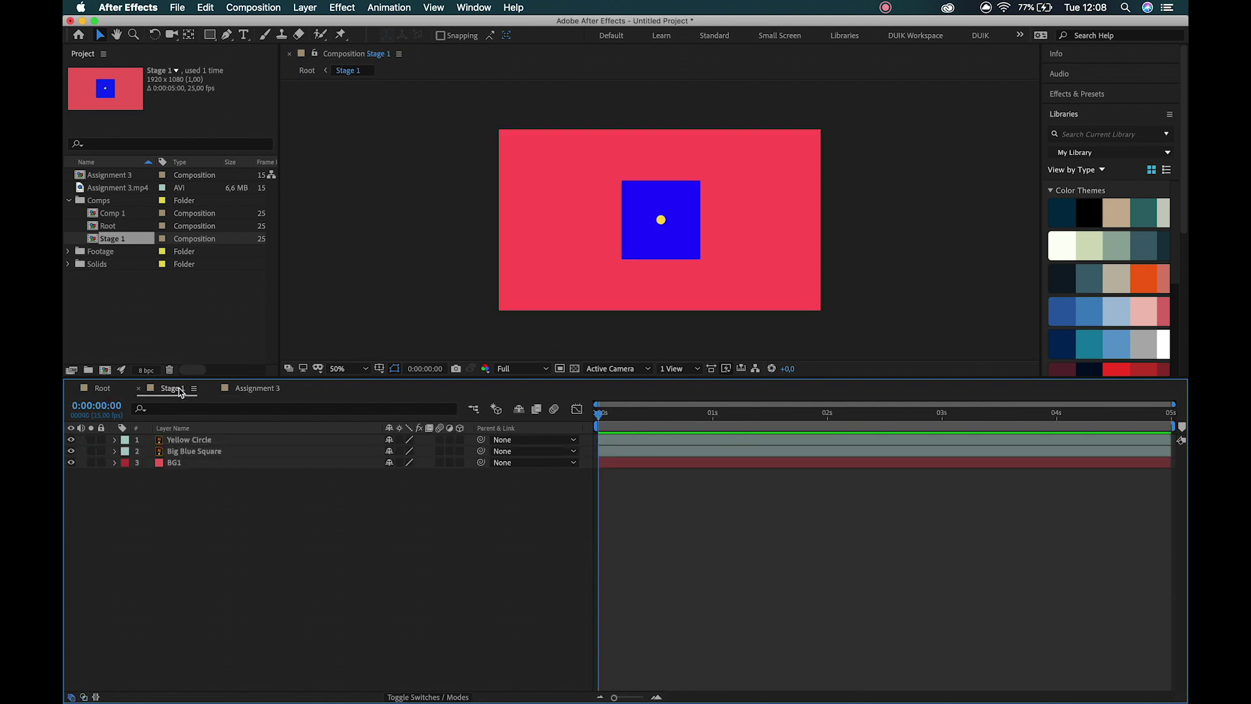
- Hide the Yellow Circle layer in Stage 1 and reveal the Scale and Rotation properties of Big Blue Square
click(71, 440)
click(199, 452)
key(s)
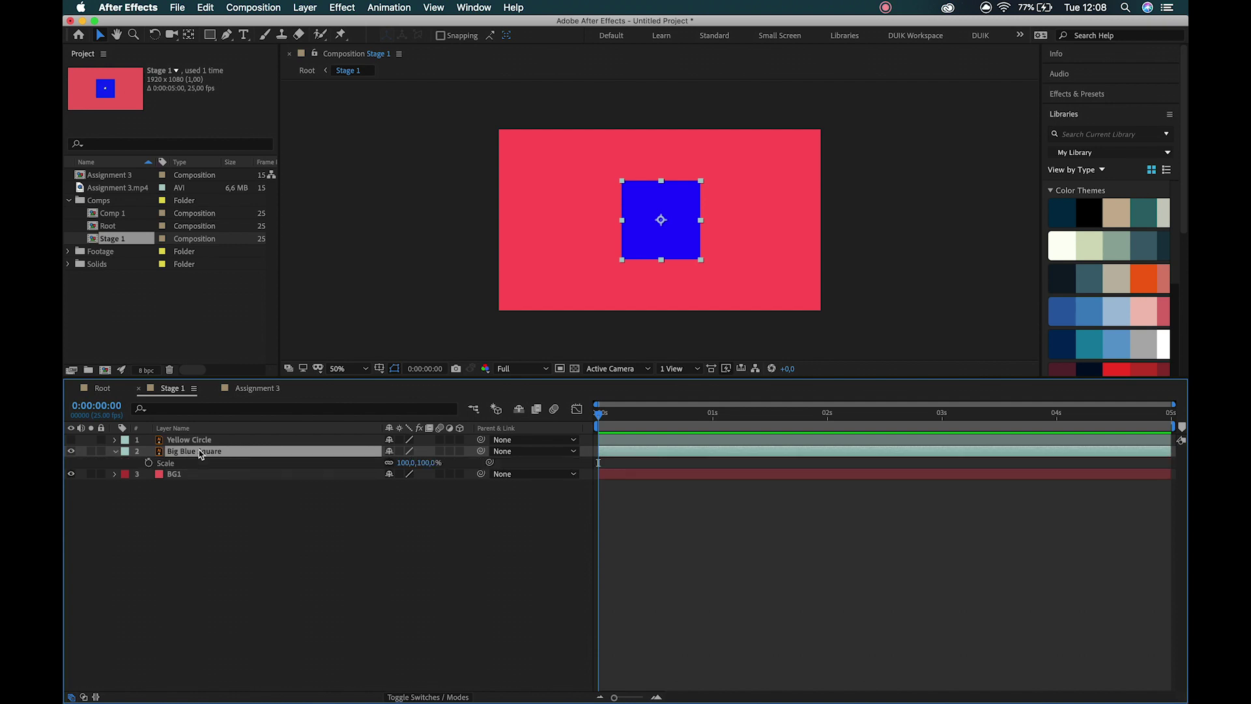
key(shift+r)
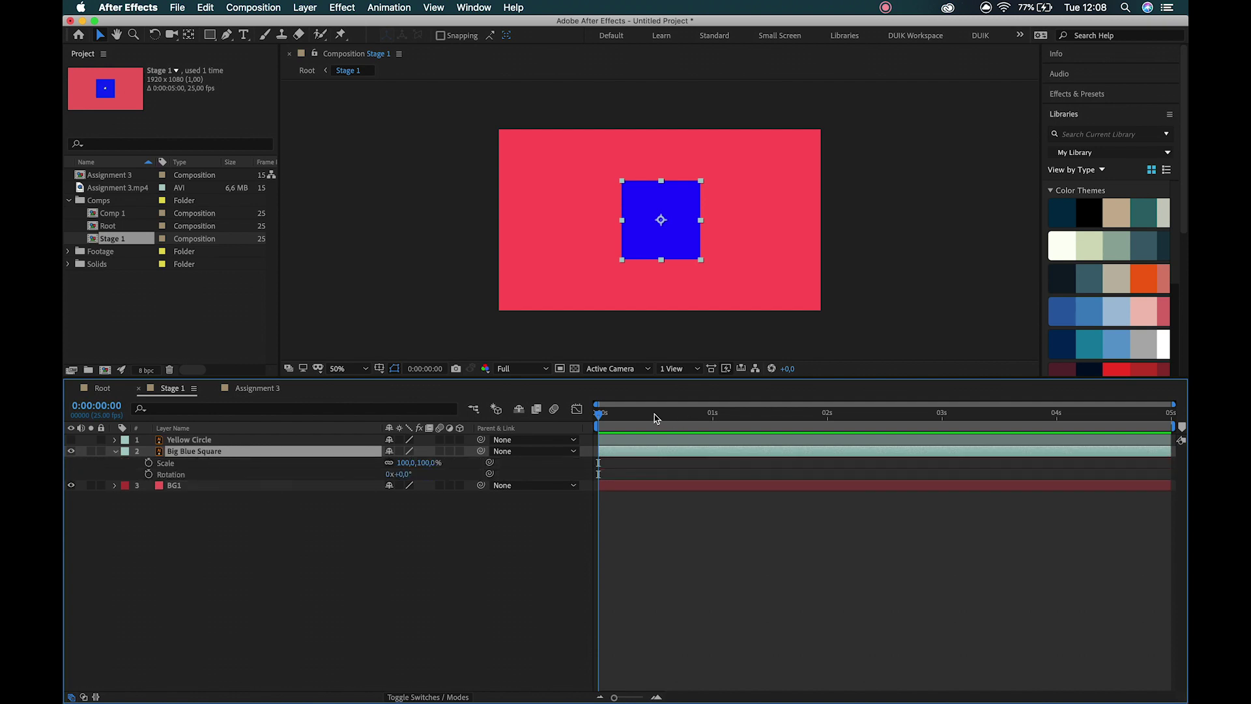
- Add Scale and Rotation keyframes to Big Blue Square at about 0:00:00:12 and return to the start of Stage 1
key(space)
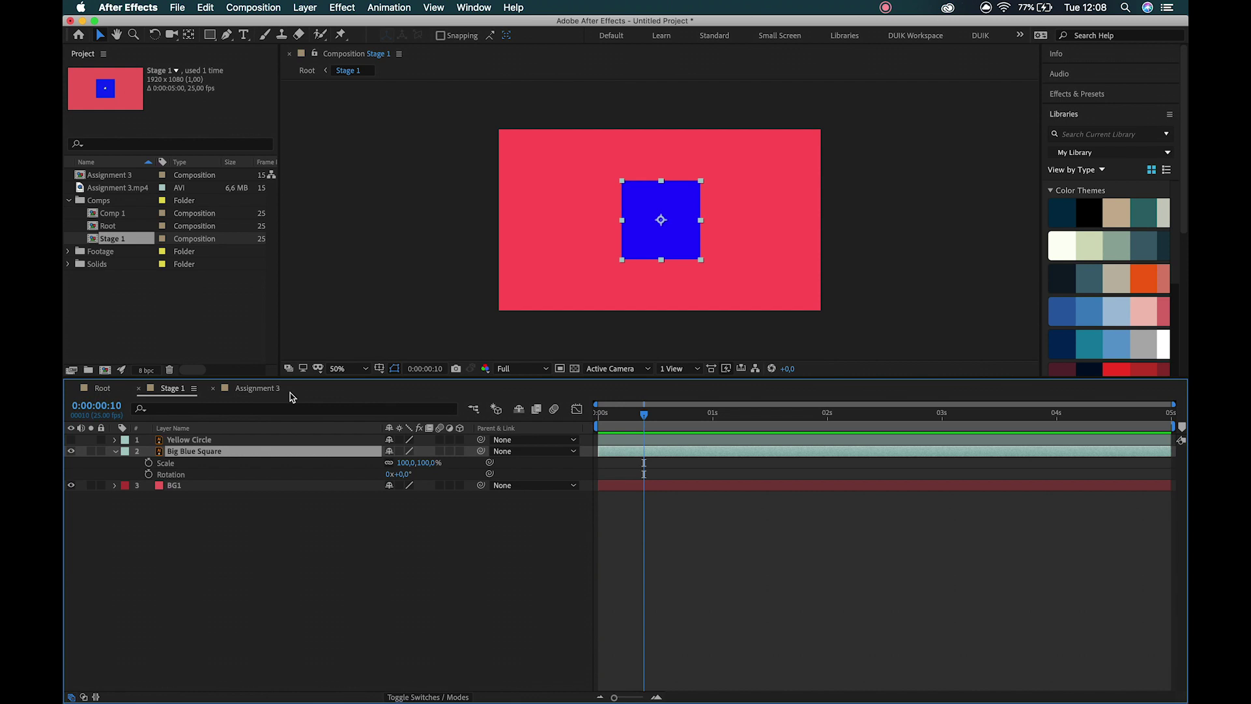
click(149, 463)
shift+click(149, 473)
key(shift+Page_Up)
key(Page_Up)
key(Page_Up)
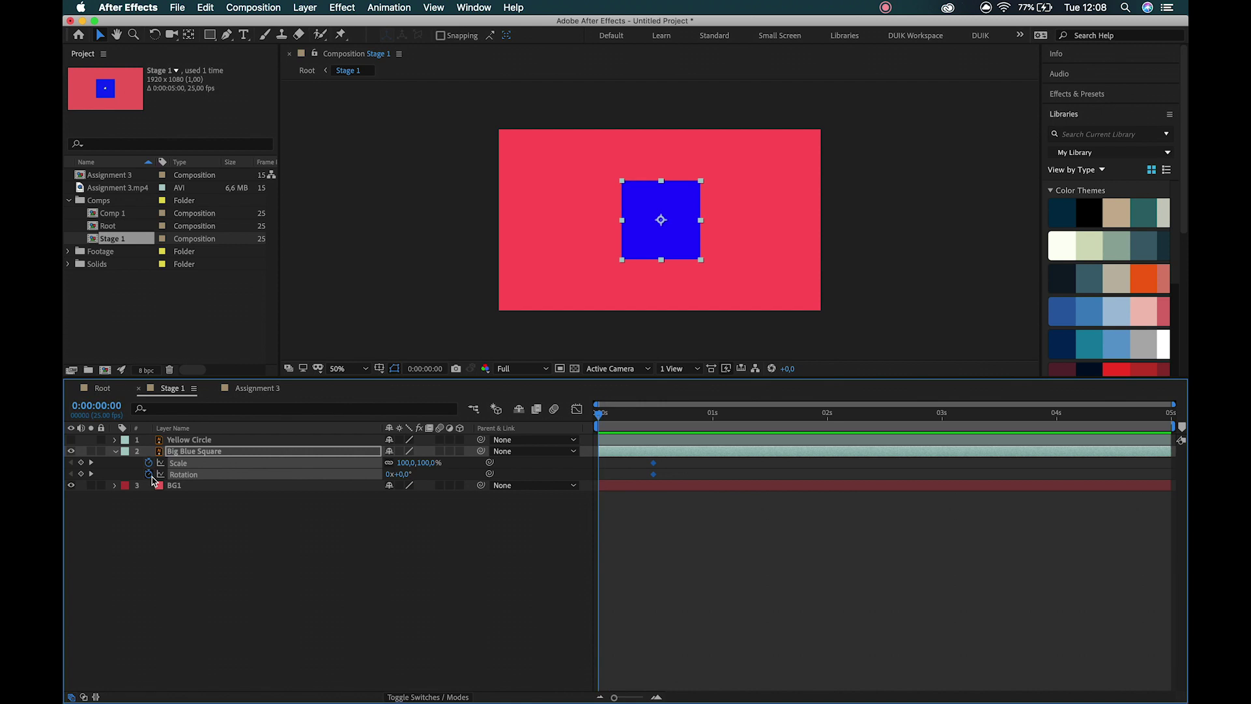
click(243, 572)
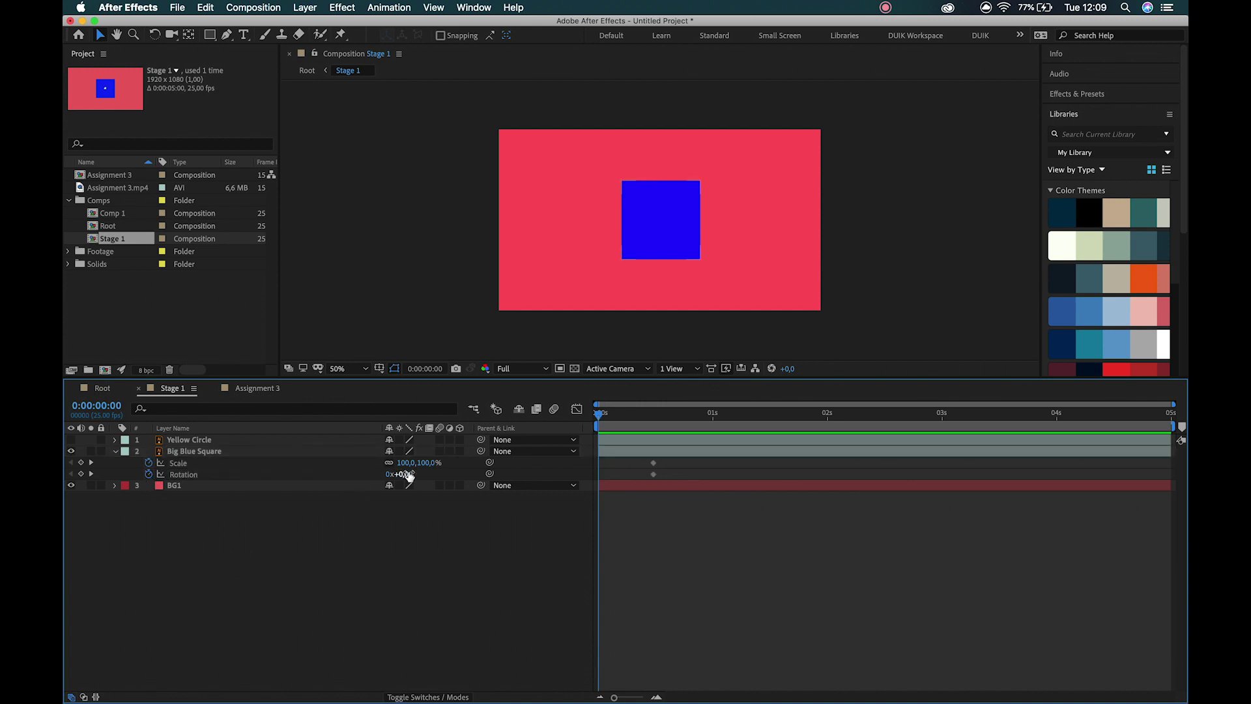
- Check the square's motion in the Assignment 3 reference and set Big Blue Square's Rotation to -180° at 0:00:00:00 in Stage 1
click(257, 389)
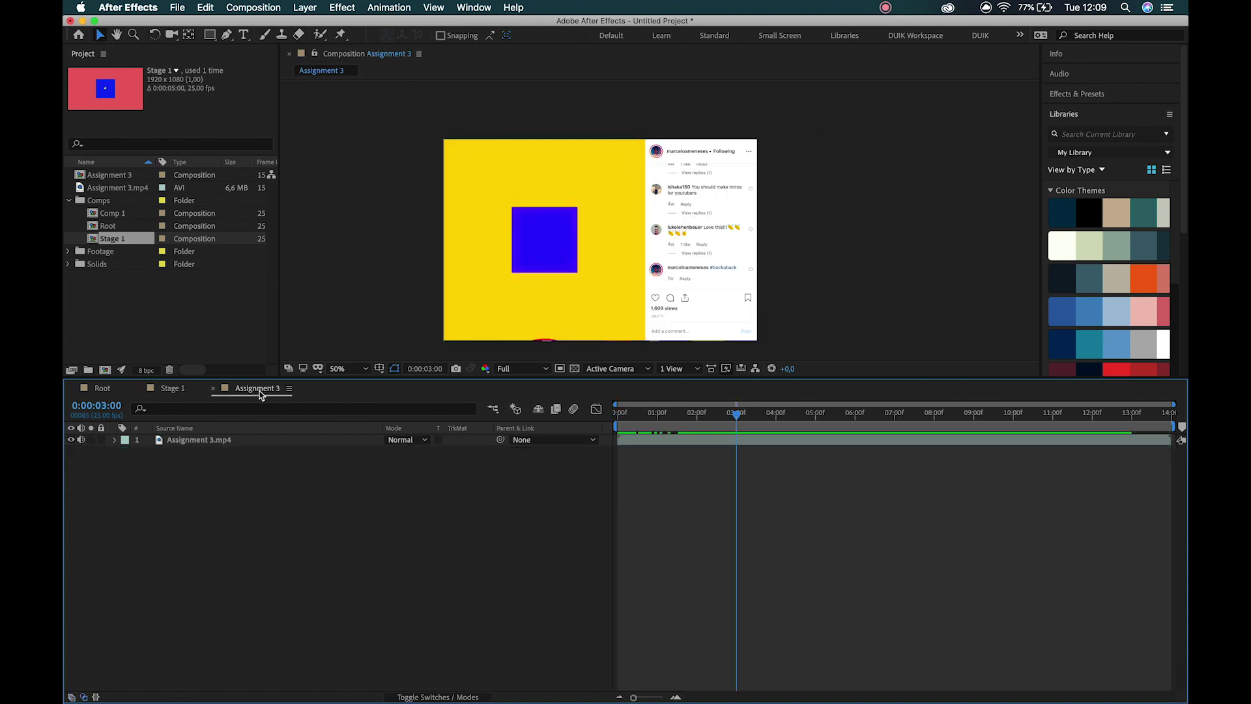
drag(737, 415, 706, 417)
click(174, 388)
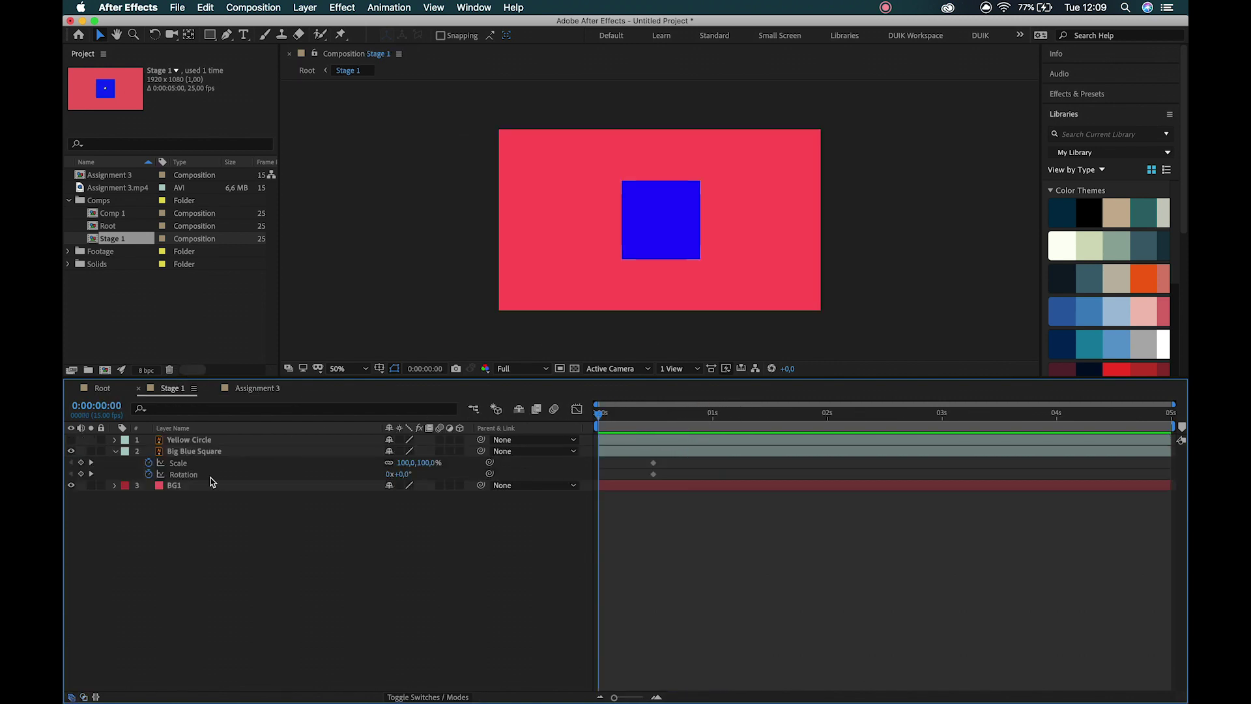
drag(405, 481, 301, 488)
click(405, 474)
text(-1)
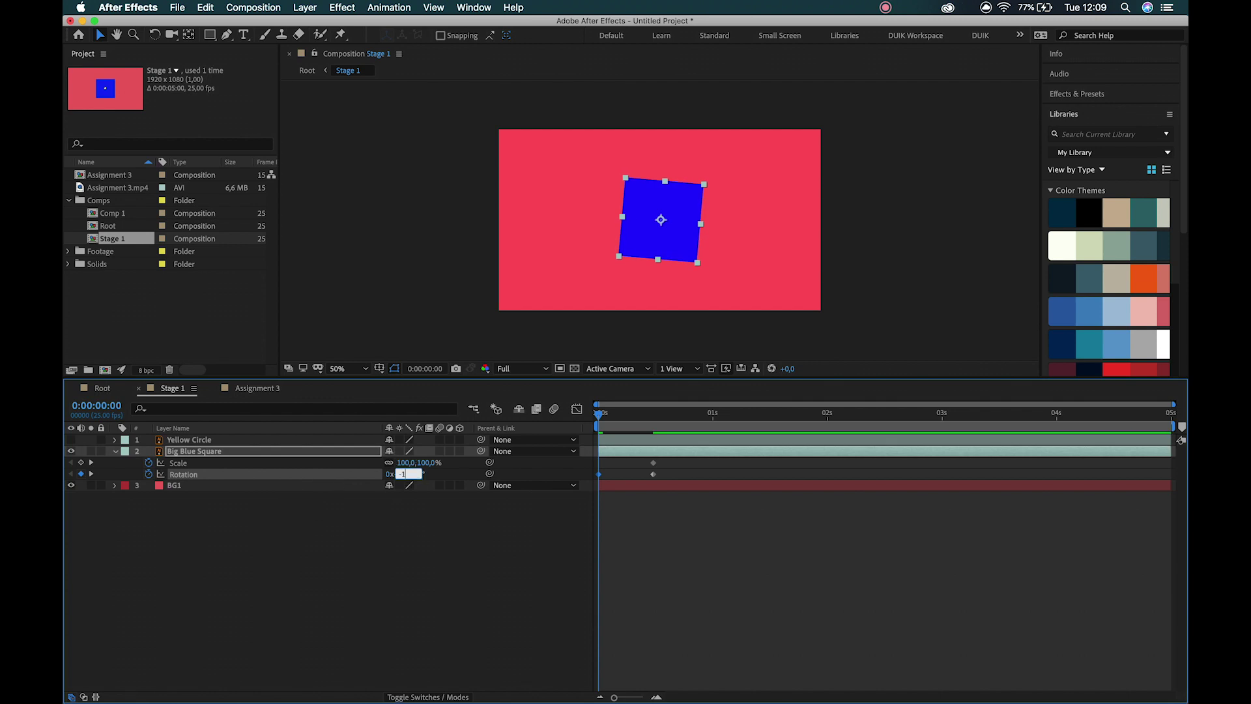
text(80)
key(Return)
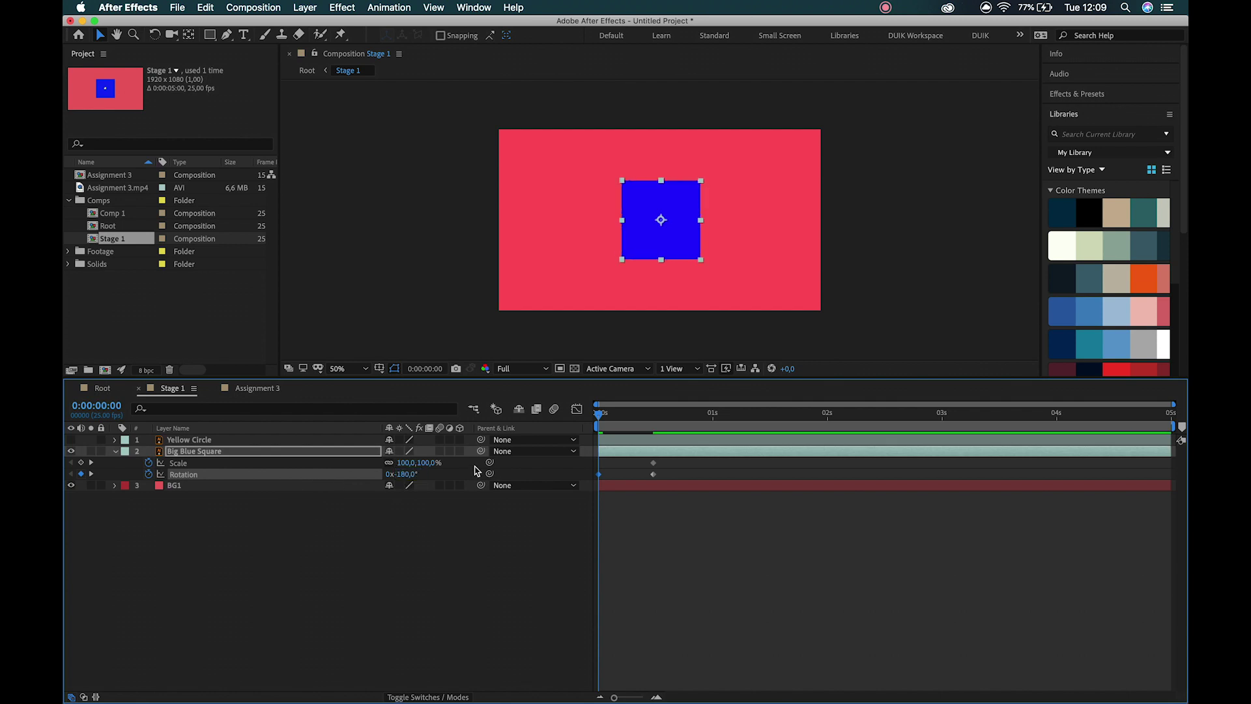
- Set Big Blue Square's Scale to 415% at 0:00:00:00 so it fills the frame, comparing it with the Assignment 3 reference
drag(421, 468, 636, 462)
click(257, 387)
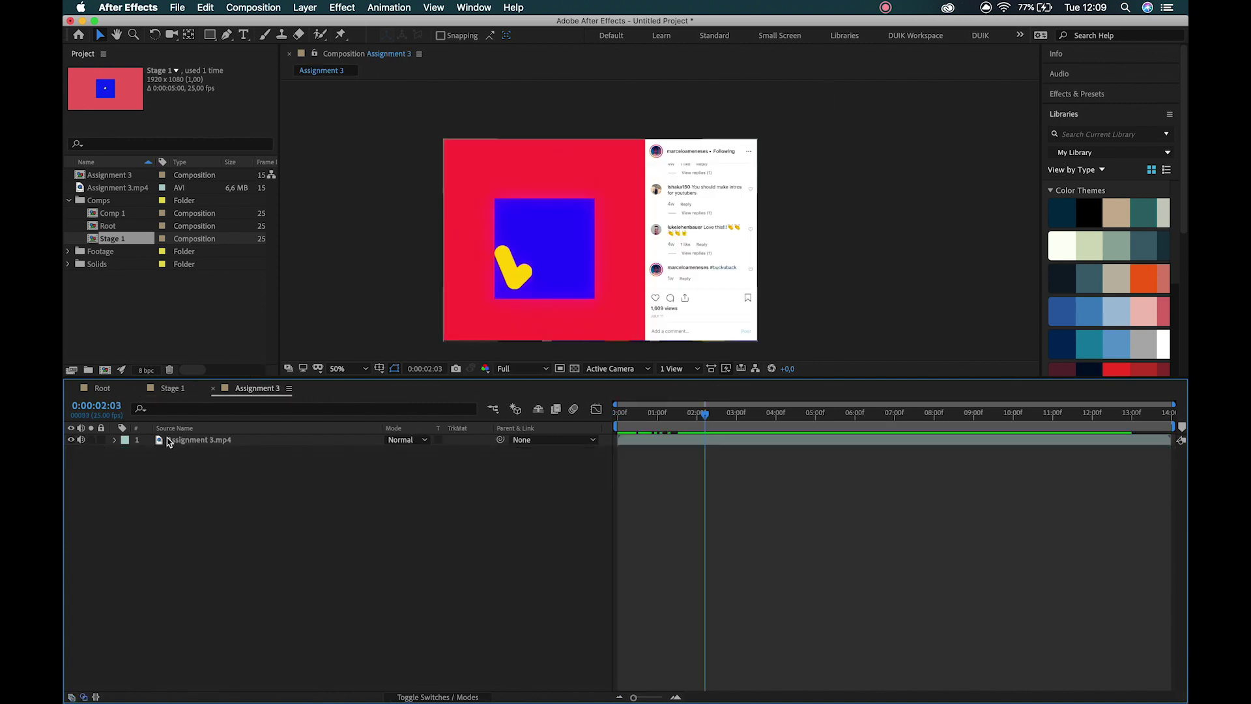
click(170, 388)
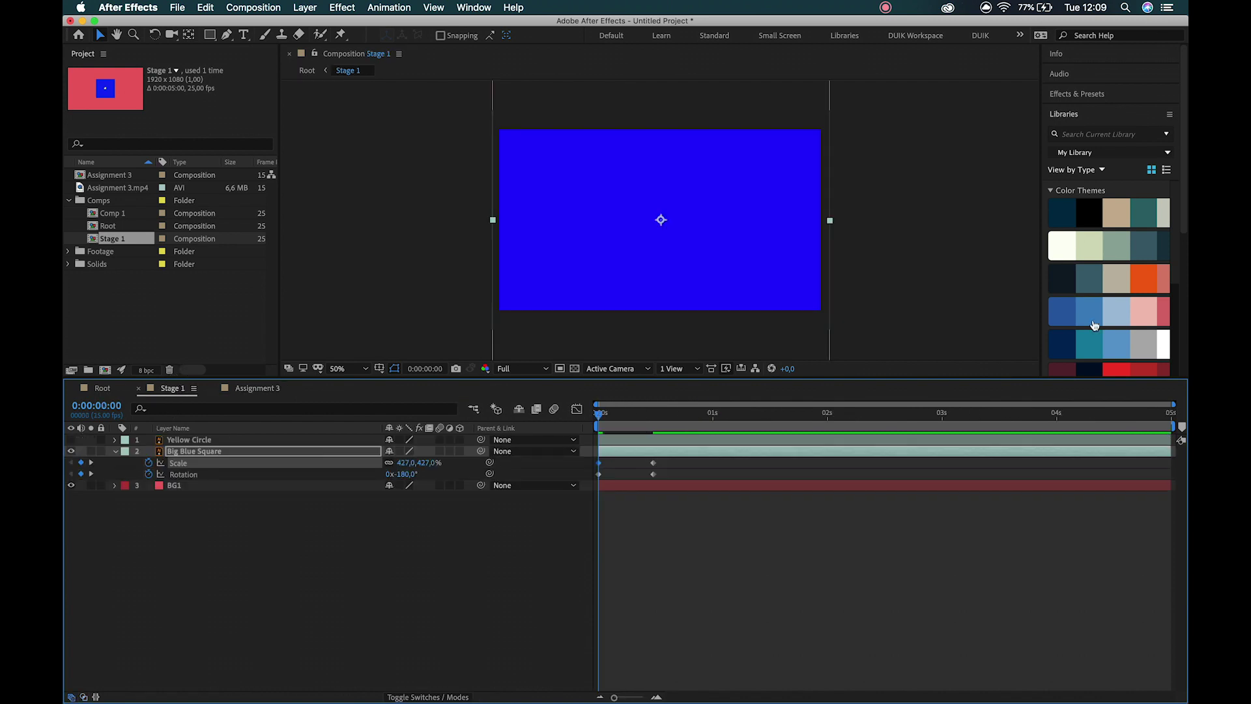
click(426, 462)
drag(427, 462, 417, 464)
- Preview the square's scale and rotation animation in Stage 1 and compare it with the Assignment 3 reference
key(space)
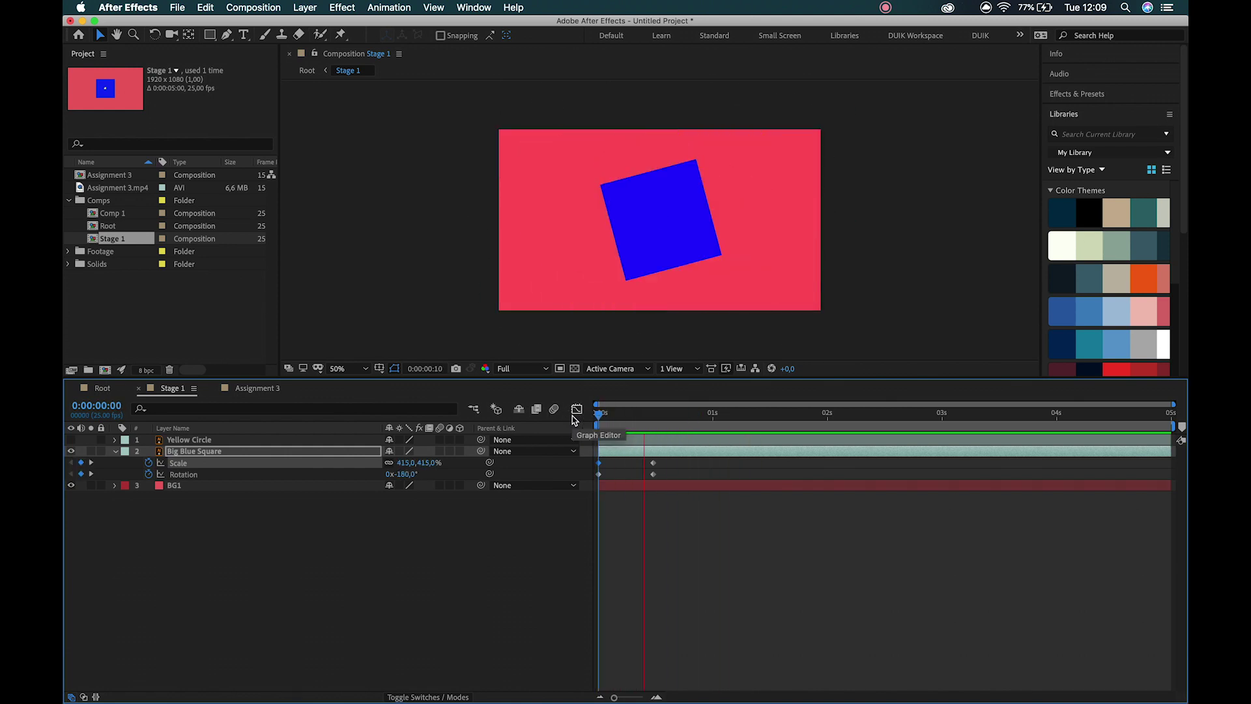
key(space)
drag(641, 422, 596, 413)
click(248, 389)
mouse_move(692, 405)
mouse_down()
mouse_move(701, 413)
mouse_move(681, 413)
mouse_move(697, 417)
mouse_up()
click(178, 388)
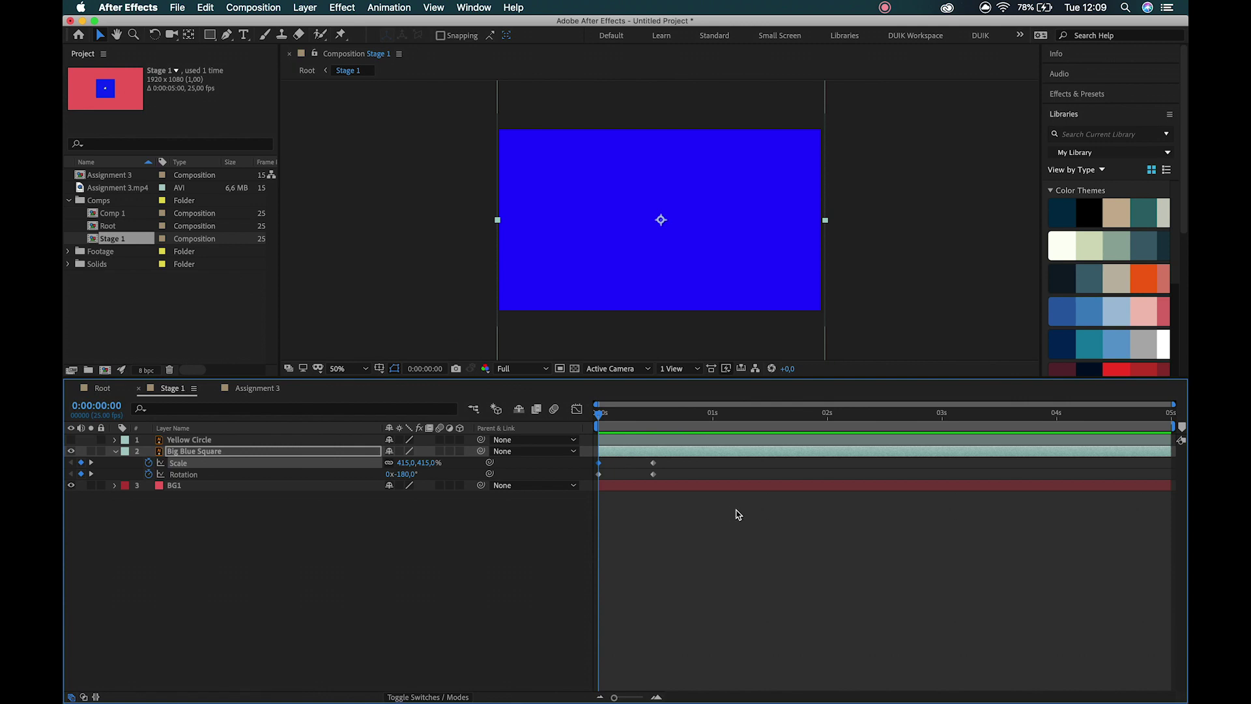
key(space)
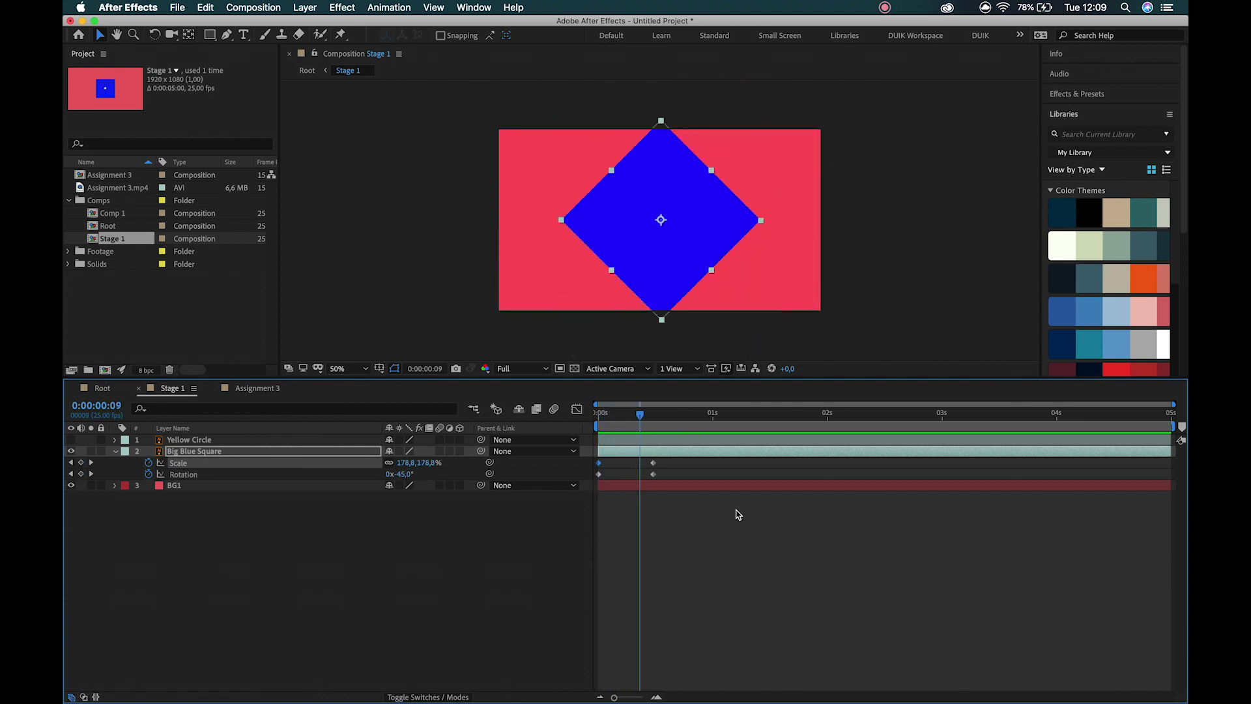
key(space)
click(283, 523)
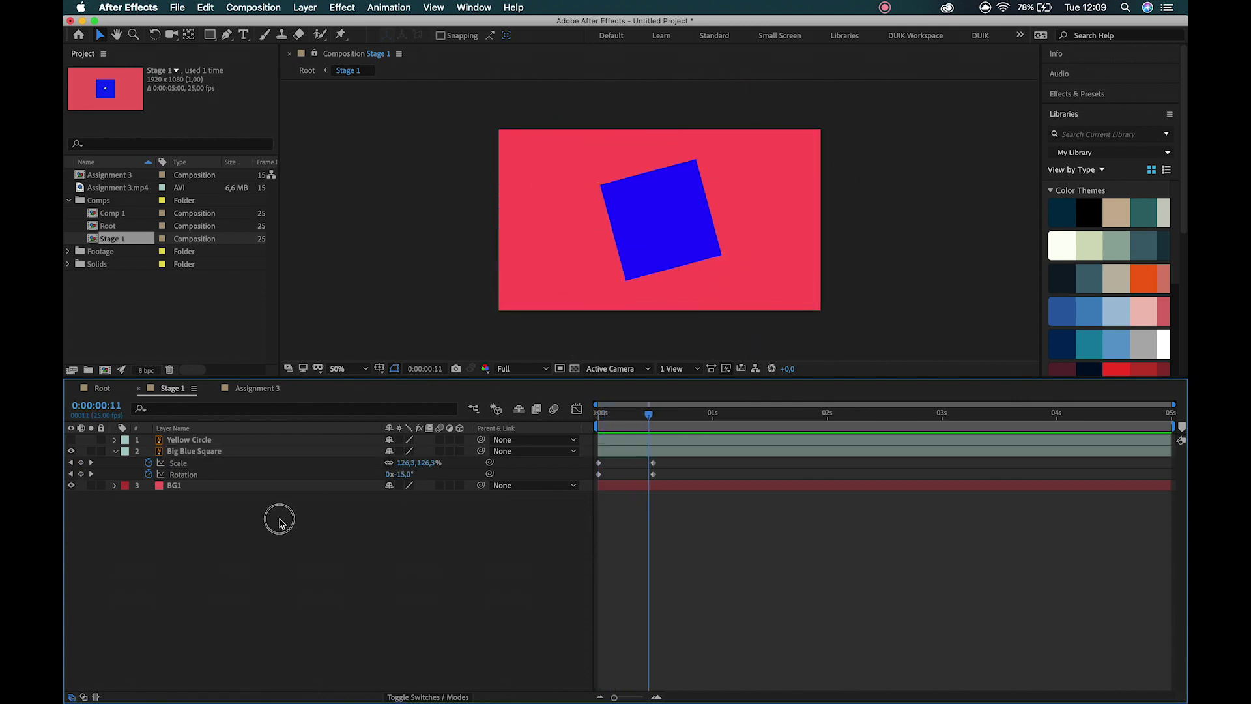
- Make the Yellow Circle layer visible in Stage 1
click(206, 441)
click(72, 439)
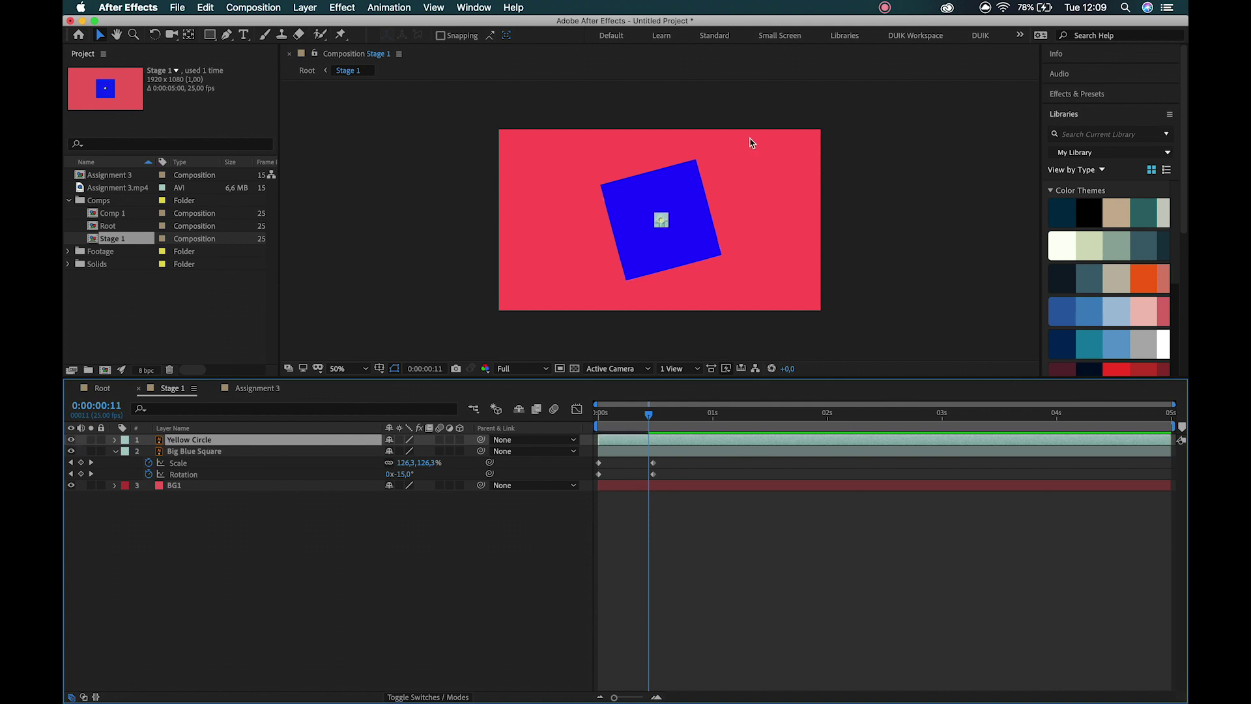
key(z)
click(678, 226)
drag(680, 227, 682, 244)
key(v)
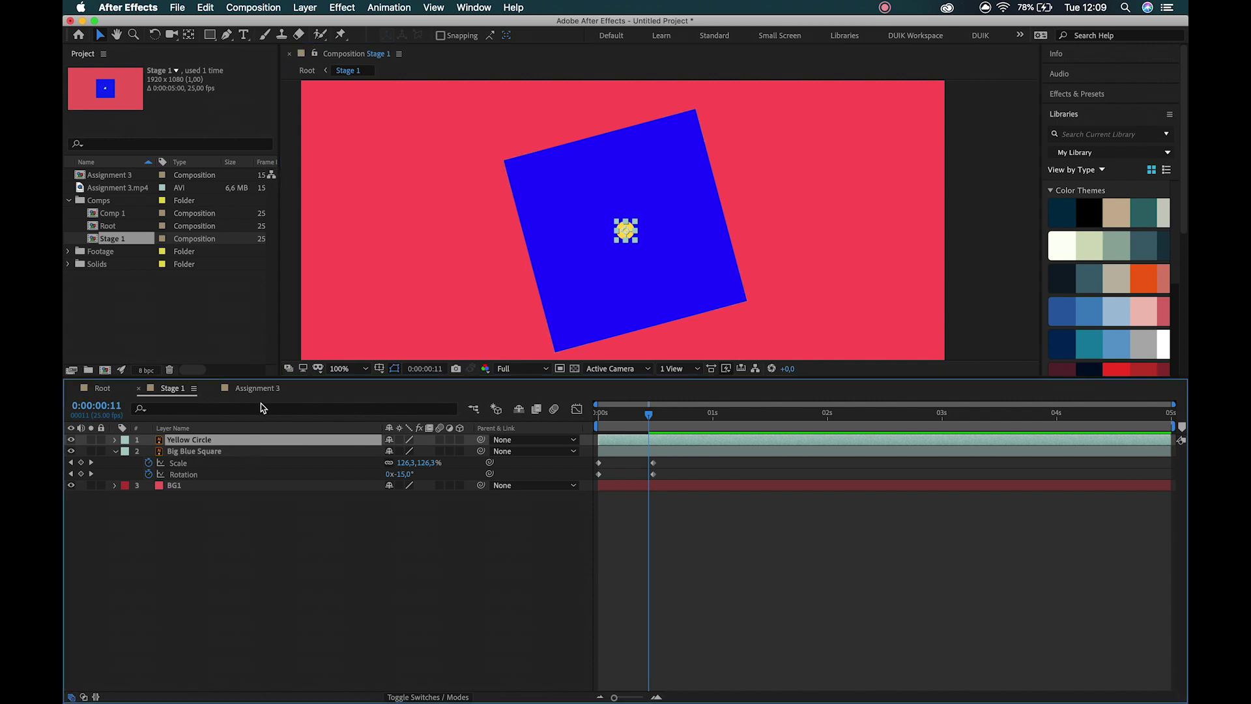
- Compare the circle's size with the reference at 0:00:02:10 and set Yellow Circle's Scale to 110%
click(259, 389)
drag(703, 418, 725, 418)
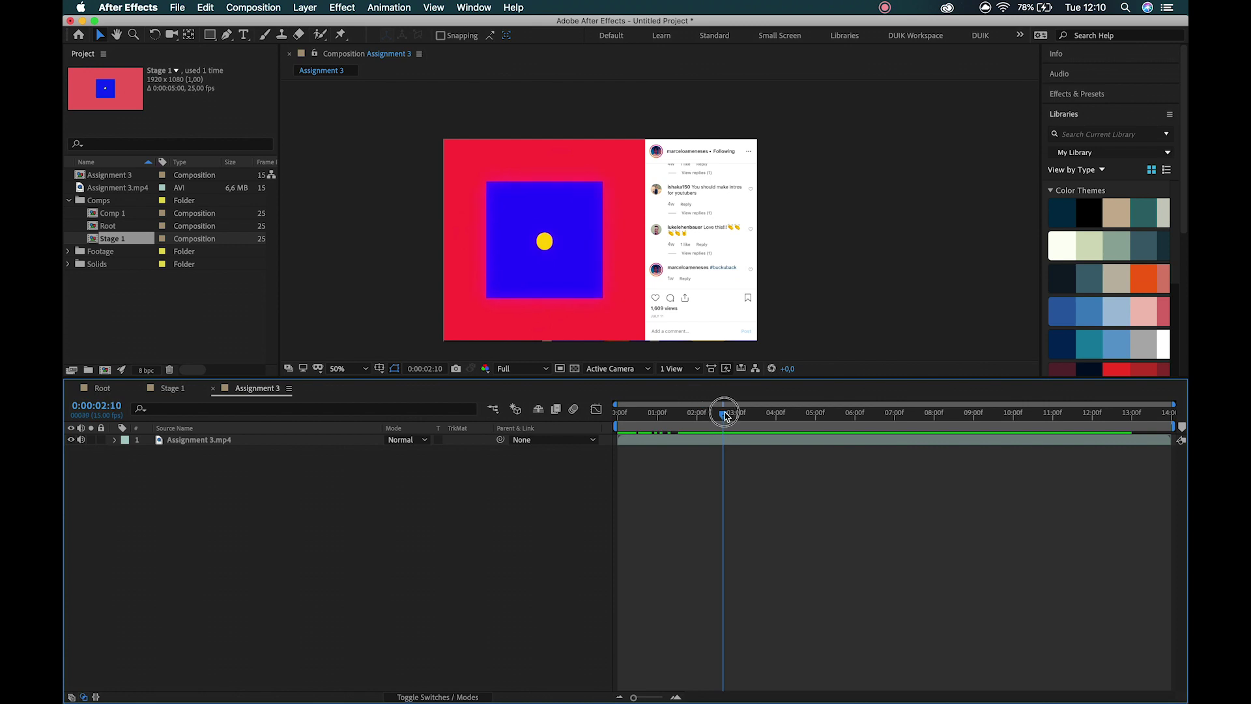
click(168, 390)
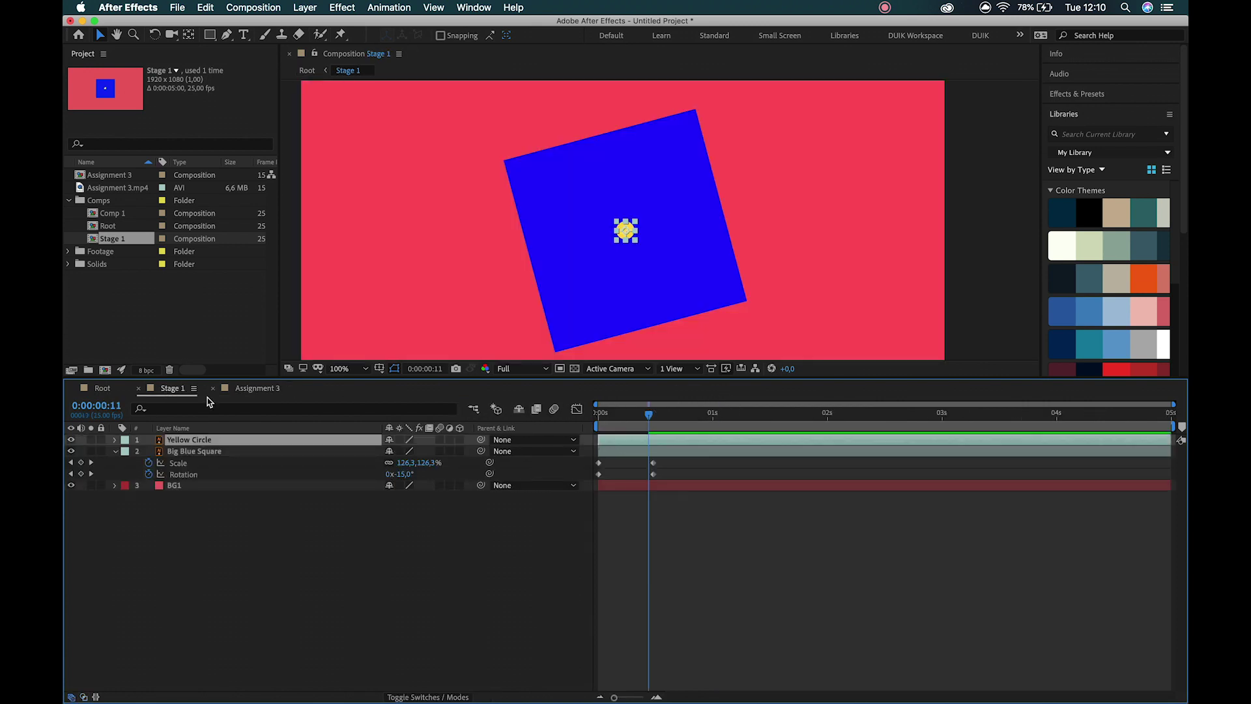
key(s)
click(409, 451)
key(Tab)
text(1)
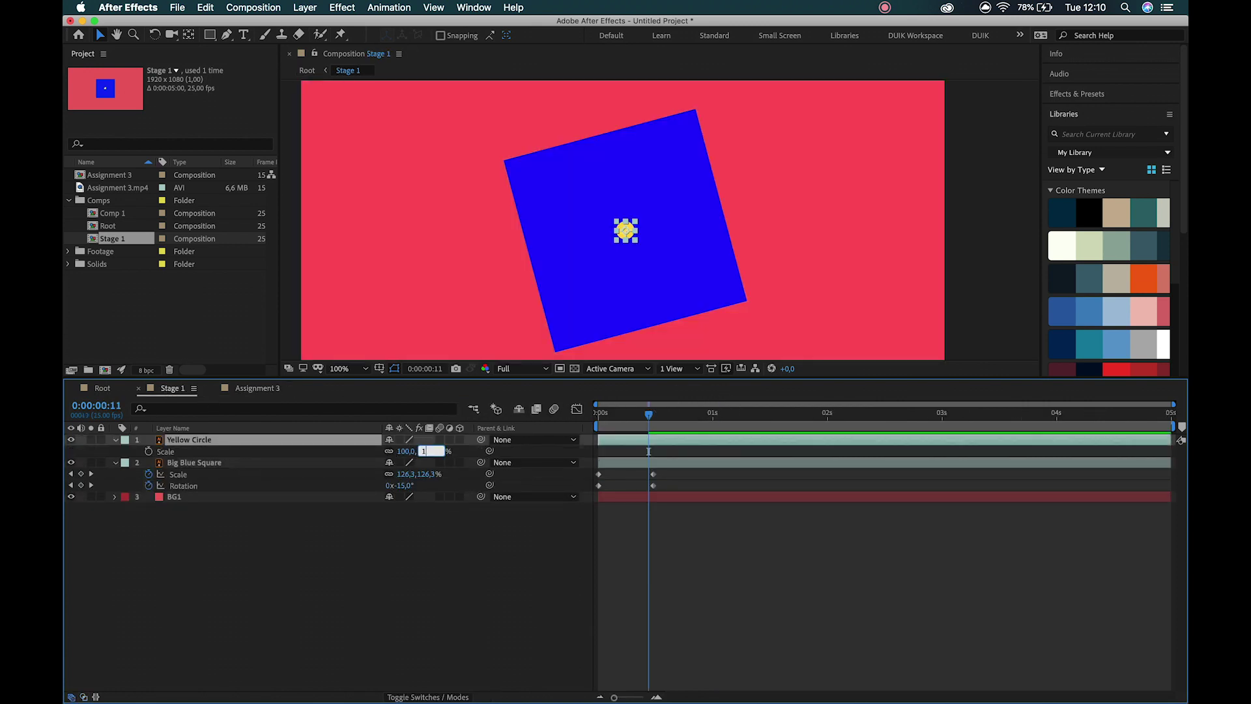
key(Return)
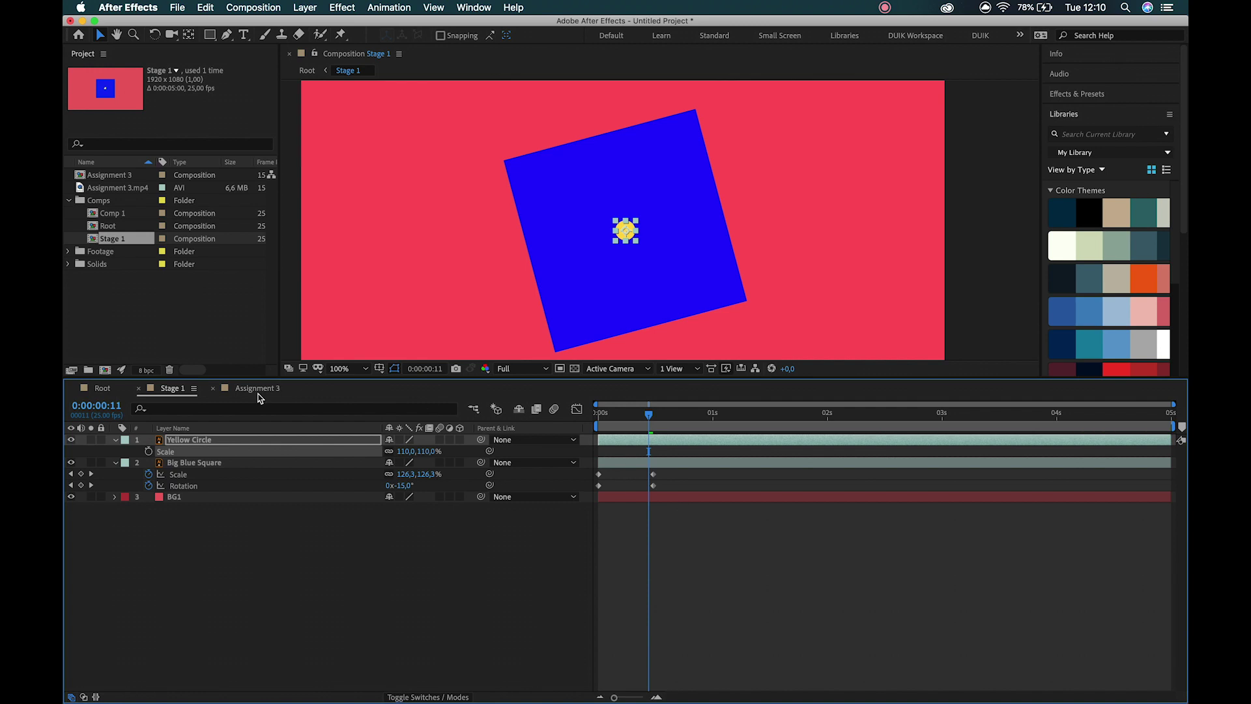
- Add a Position keyframe to Yellow Circle at 0:00:00:11
key(p)
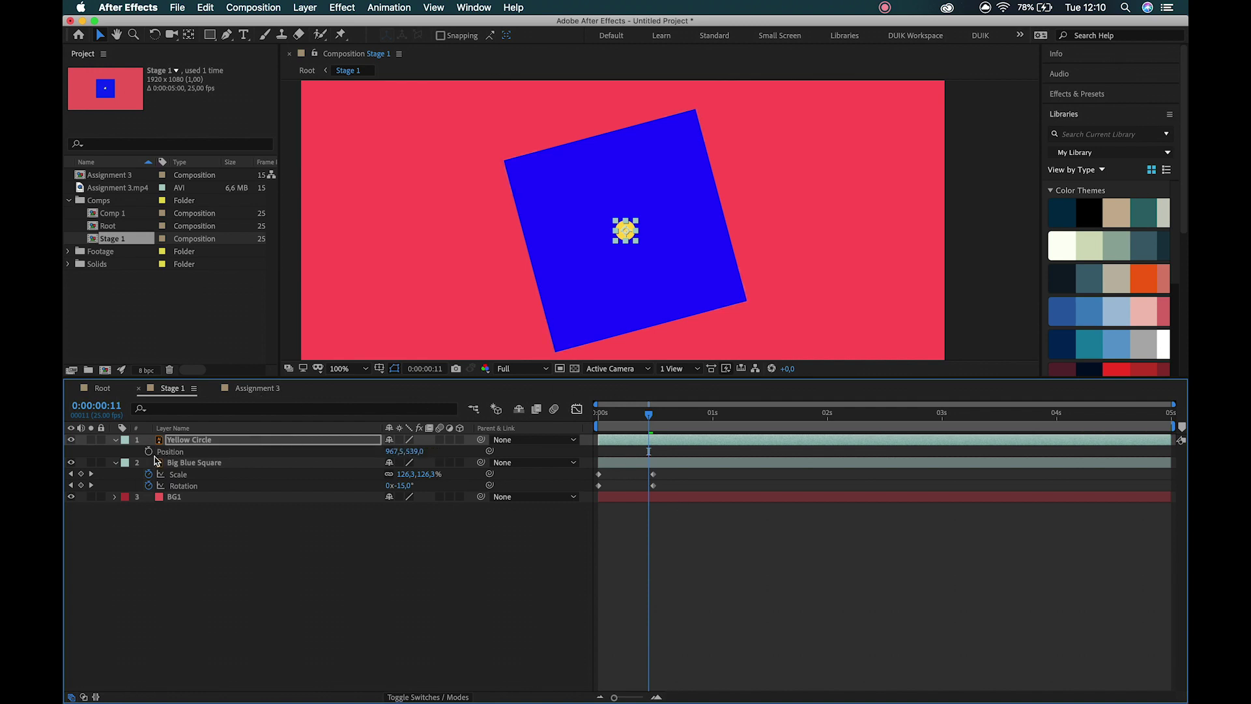
click(149, 451)
key(z)
alt+click(659, 186)
key(v)
- Examine the yellow circle's entrance frame by frame in the Assignment 3 reference back to about 0:00:02:02, and return to Stage 1
click(245, 388)
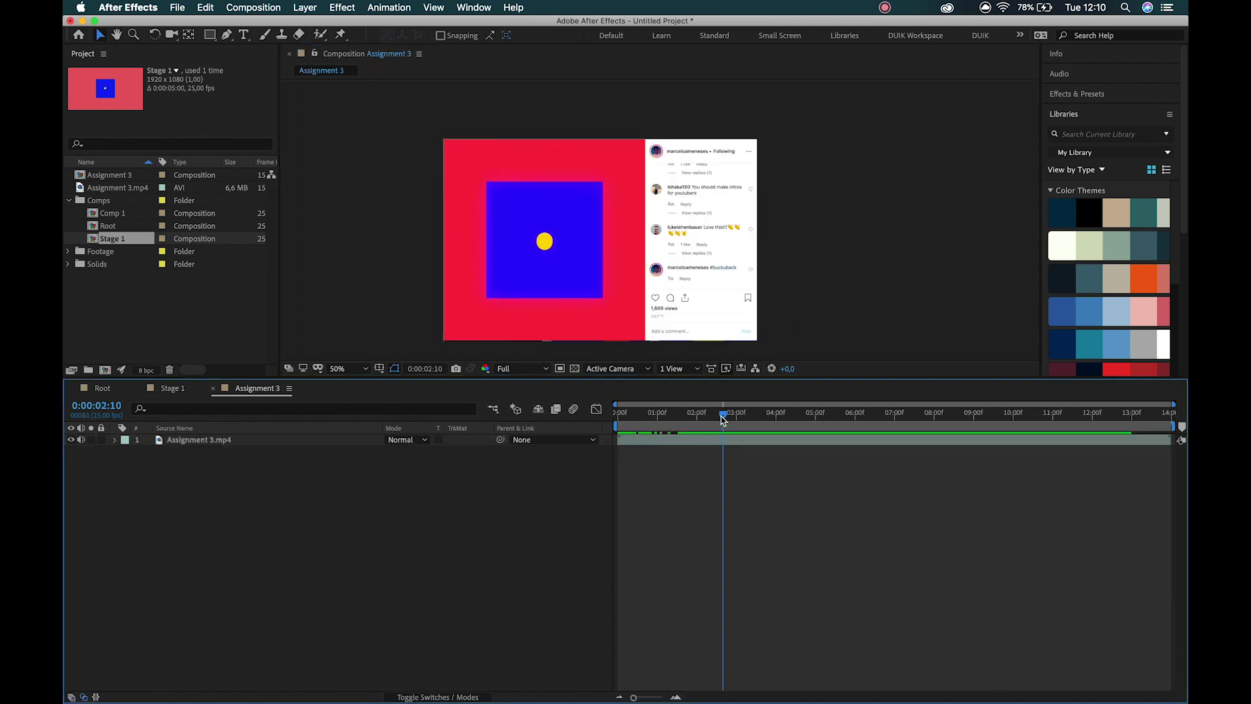
key(Page_Up)
key(Page_Up)
key(Page_Up)
key(Page_Up)
key(Page_Up)
key(Page_Up)
key(Page_Up)
key(Page_Up)
key(Page_Up)
key(Page_Down)
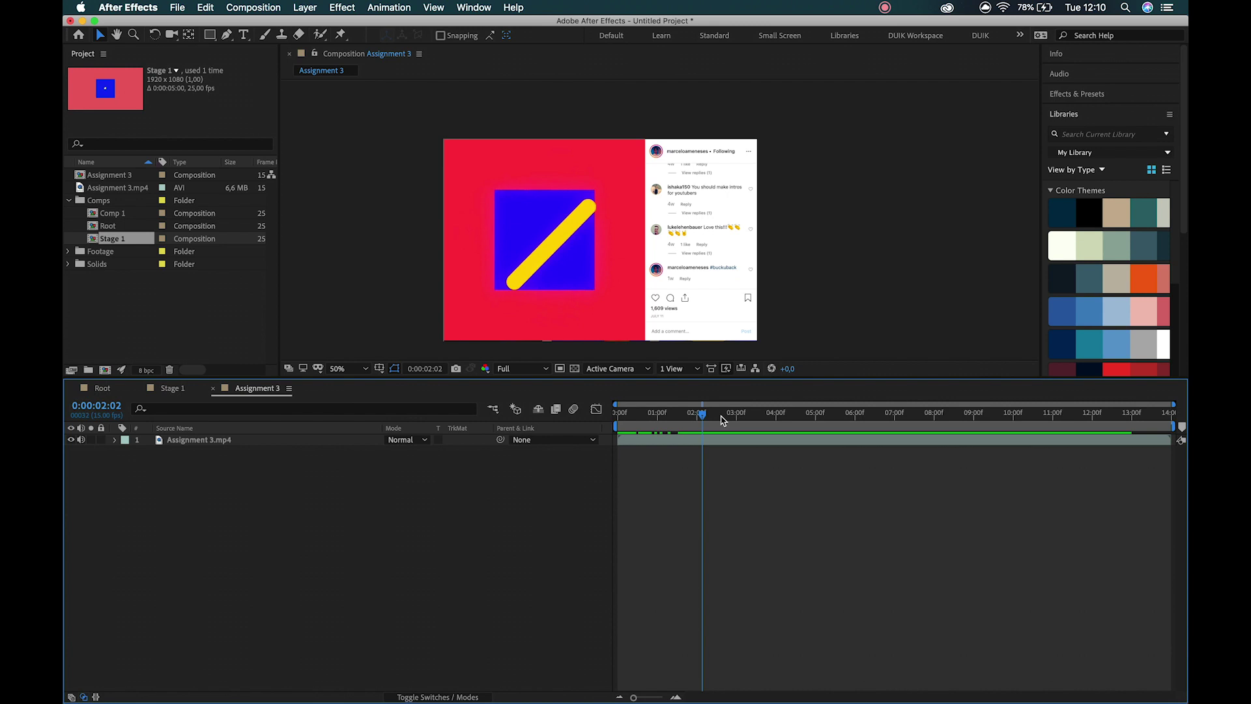
click(172, 388)
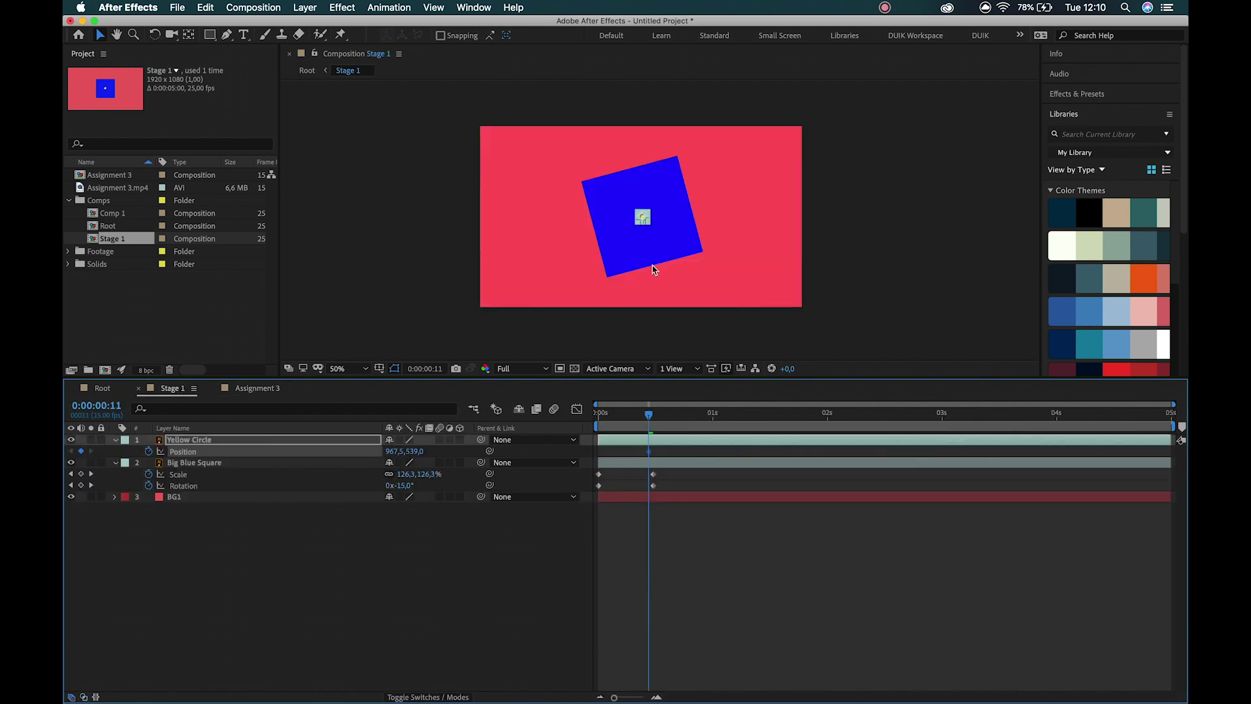
- Animate Yellow Circle from 1991.5, -21.0 outside the frame's upper-right corner at 0:00:00:11 to 781.5, 746.0 in the square's lower-left corner at 0:00:00:15
drag(642, 220, 814, 126)
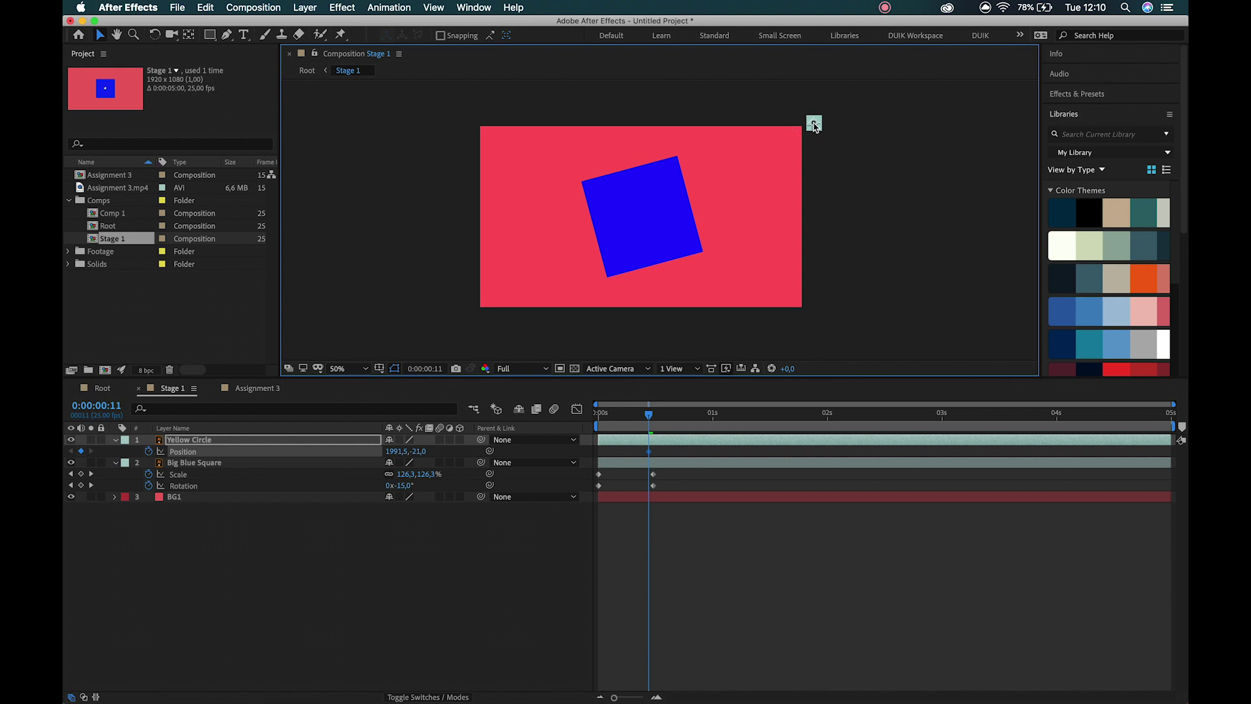
key(space)
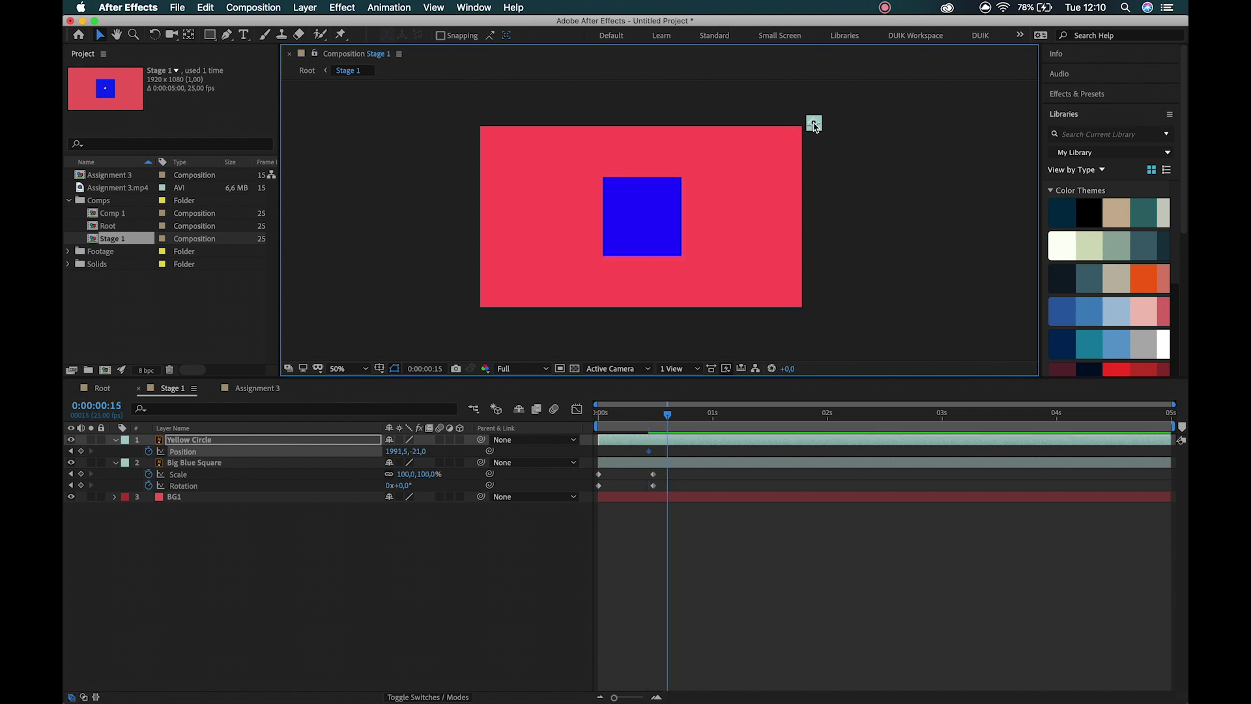
drag(815, 127, 619, 255)
key(z)
click(619, 250)
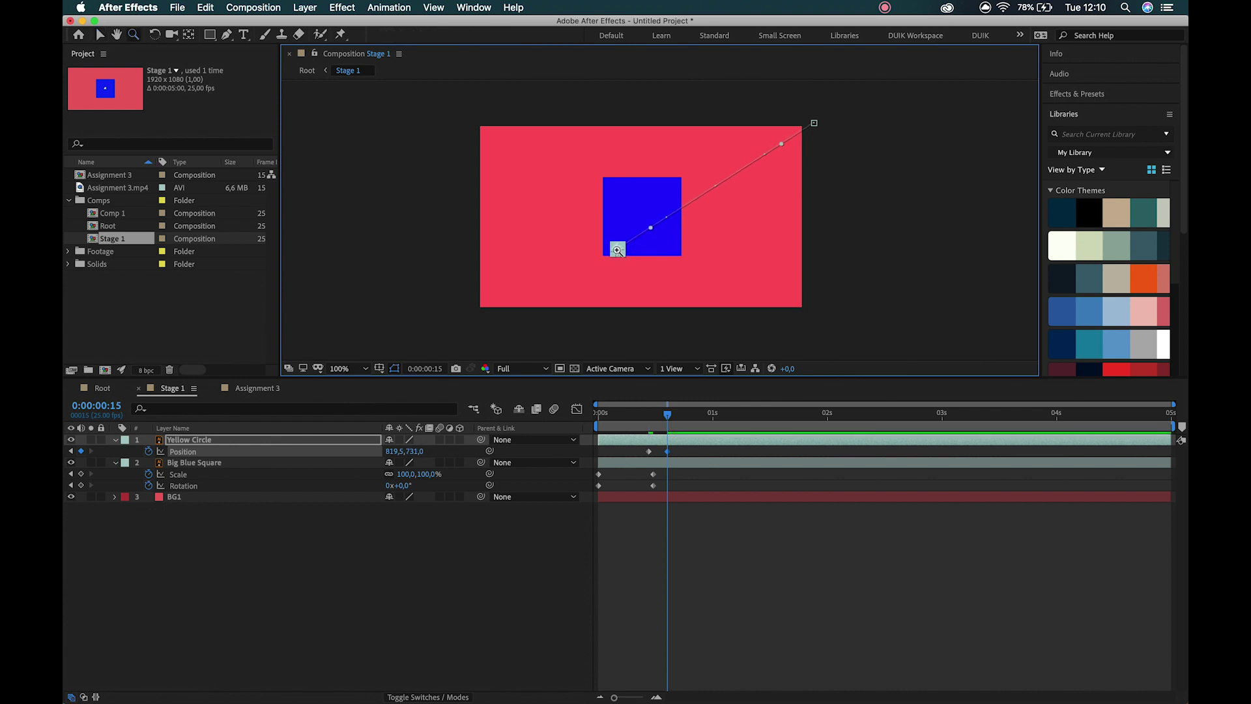
click(619, 251)
drag(812, 172, 606, 284)
key(v)
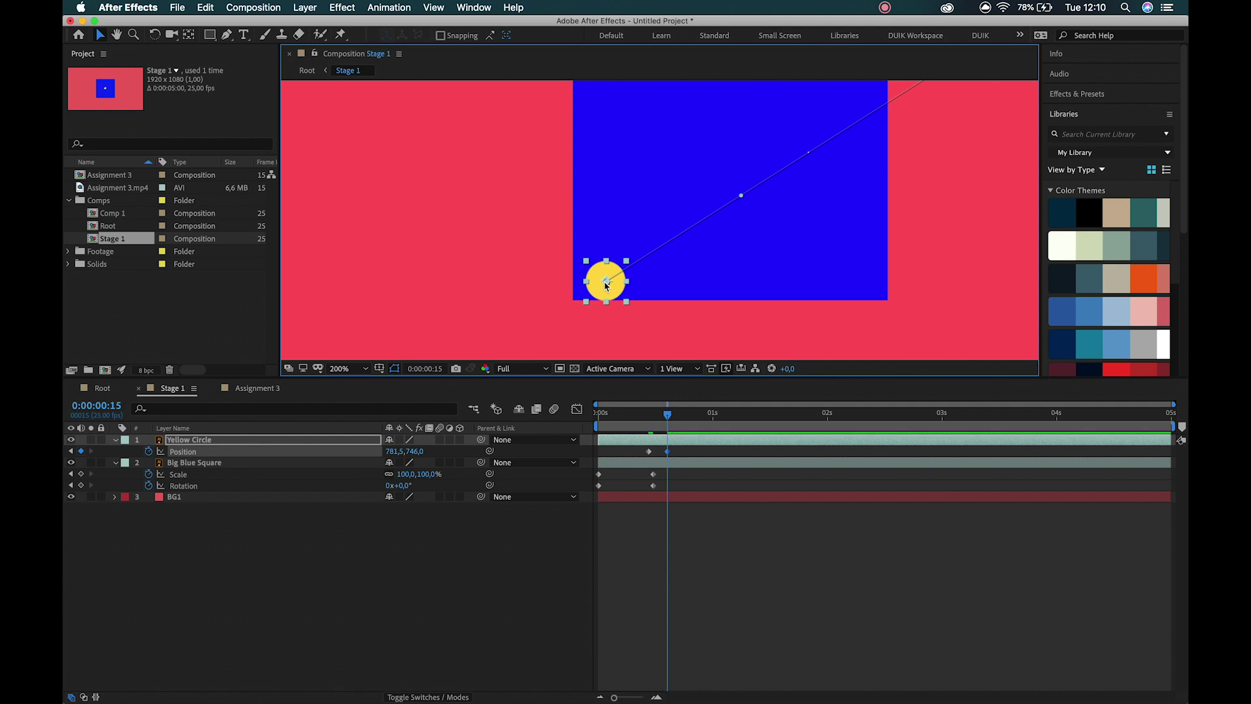
- Check the circle's bounce in the reference and move Yellow Circle to 762.5, 669.0 at the square's left edge at 0:00:00:17 in Stage 1
click(253, 387)
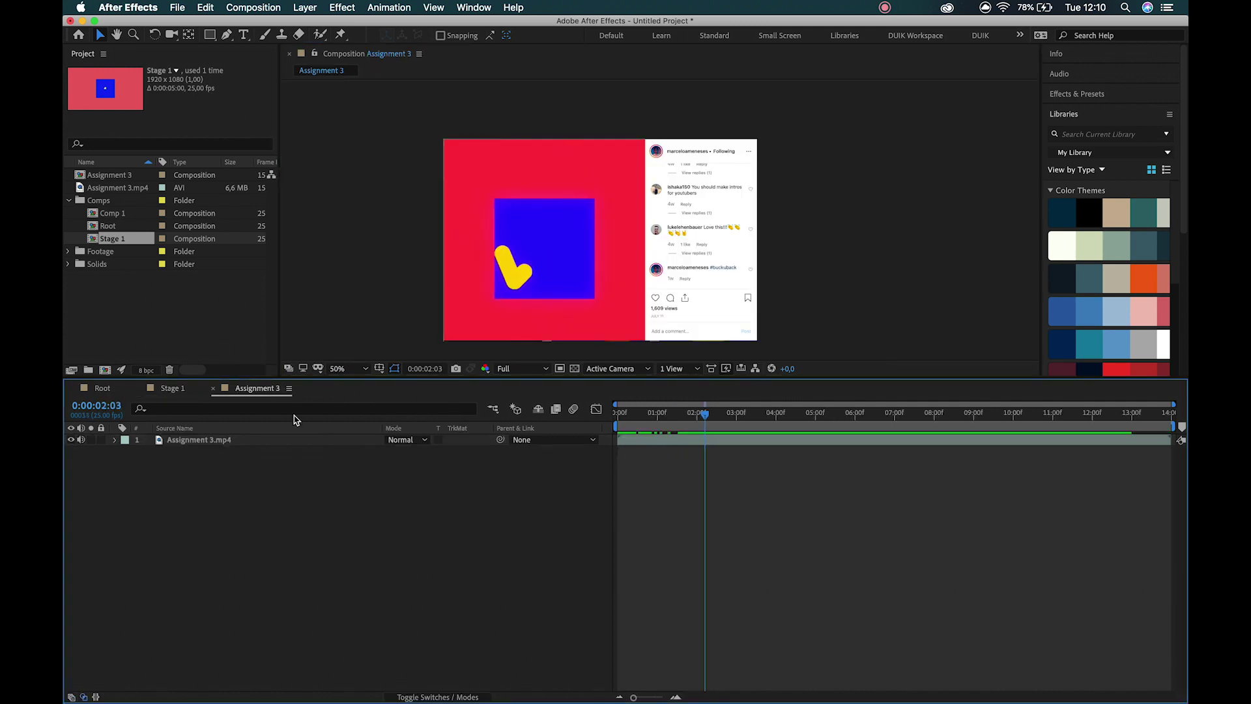
click(181, 394)
key(Page_Down)
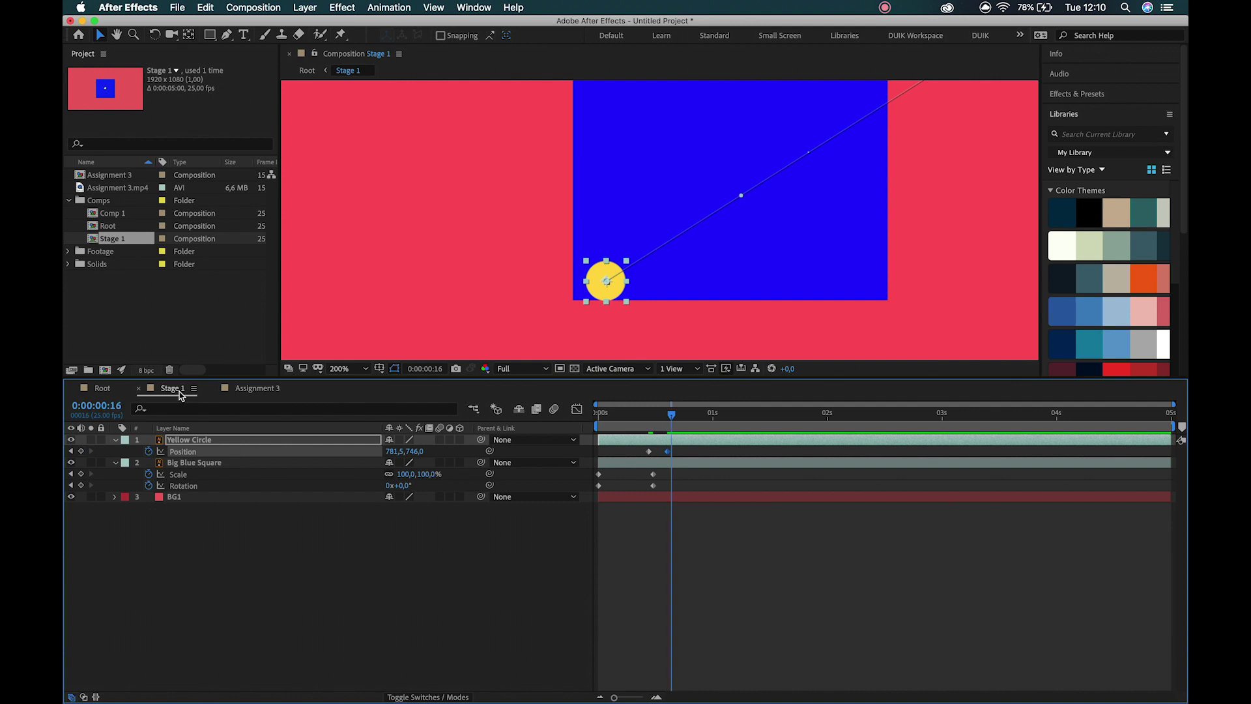
key(Page_Down)
drag(599, 278, 577, 222)
drag(228, 40, 267, 83)
key(h)
drag(852, 185, 699, 346)
drag(929, 192, 527, 436)
key(g)
click(860, 175)
scroll(847, 185, down, 8)
scroll(846, 185, left, 5)
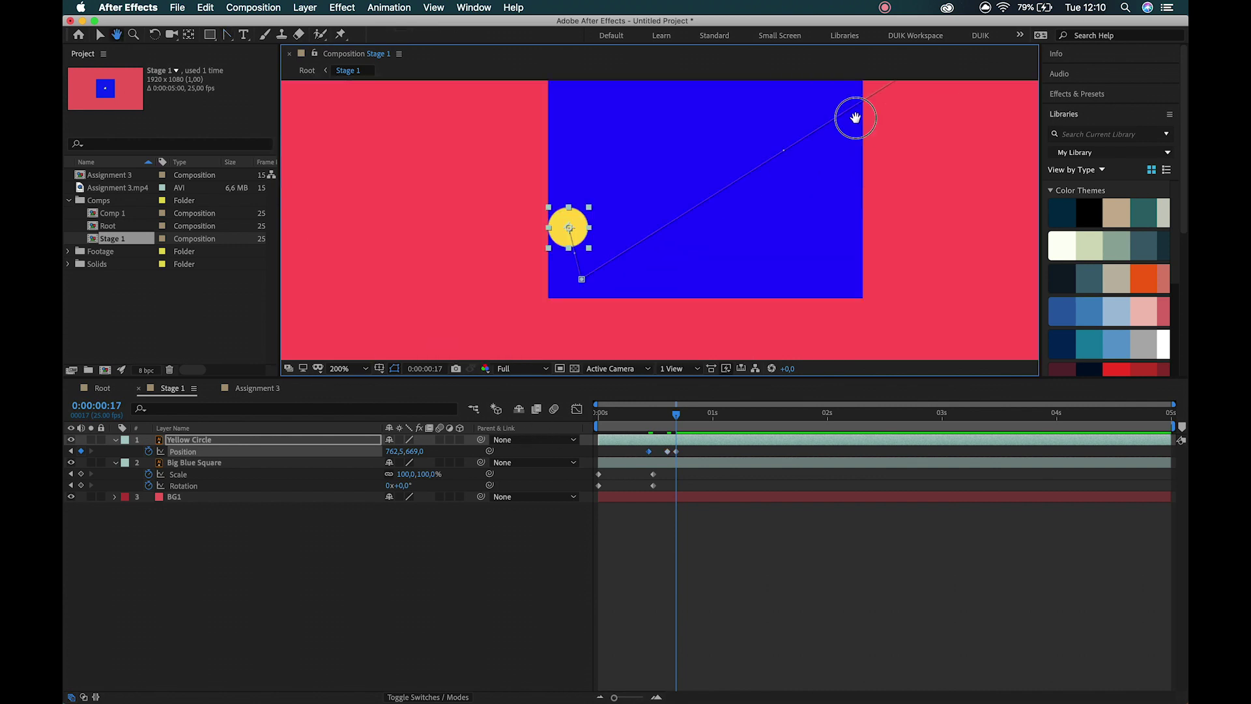
key(v)
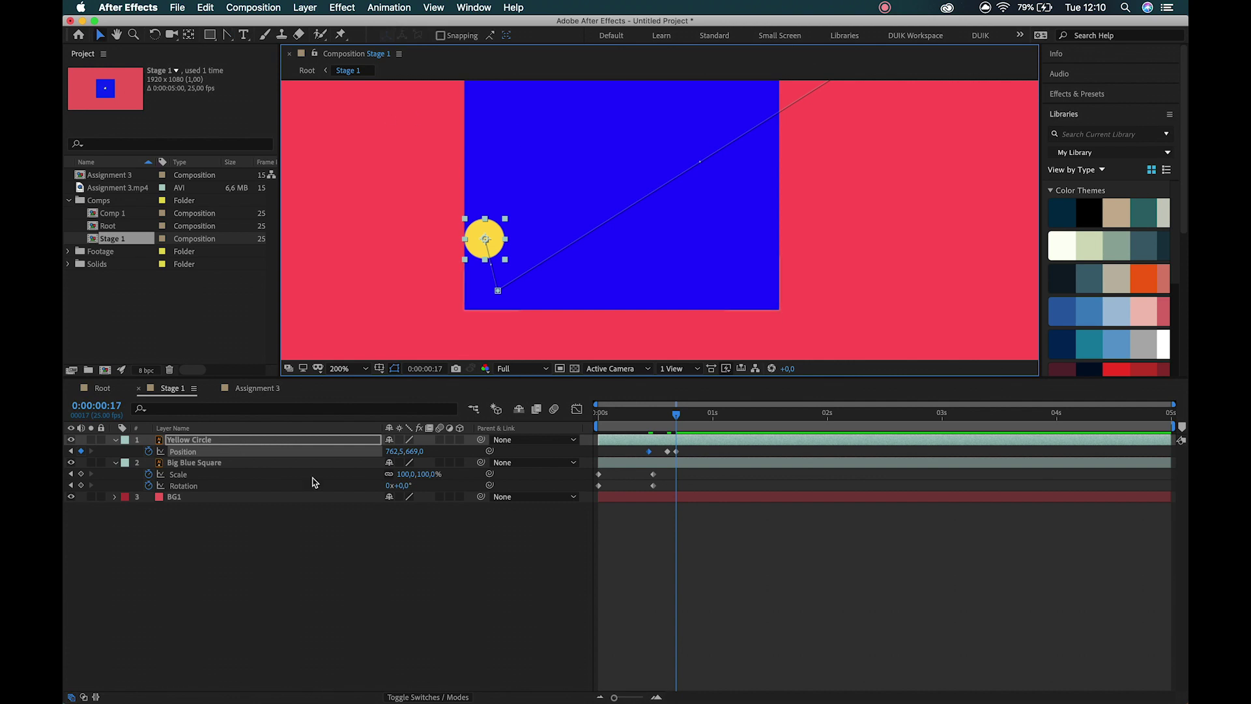
- Check the circle's bounce in the reference and move Yellow Circle to 976.5, 333.0 at the square's upper edge at 0:00:00:19 in Stage 1
click(260, 391)
drag(710, 419, 709, 419)
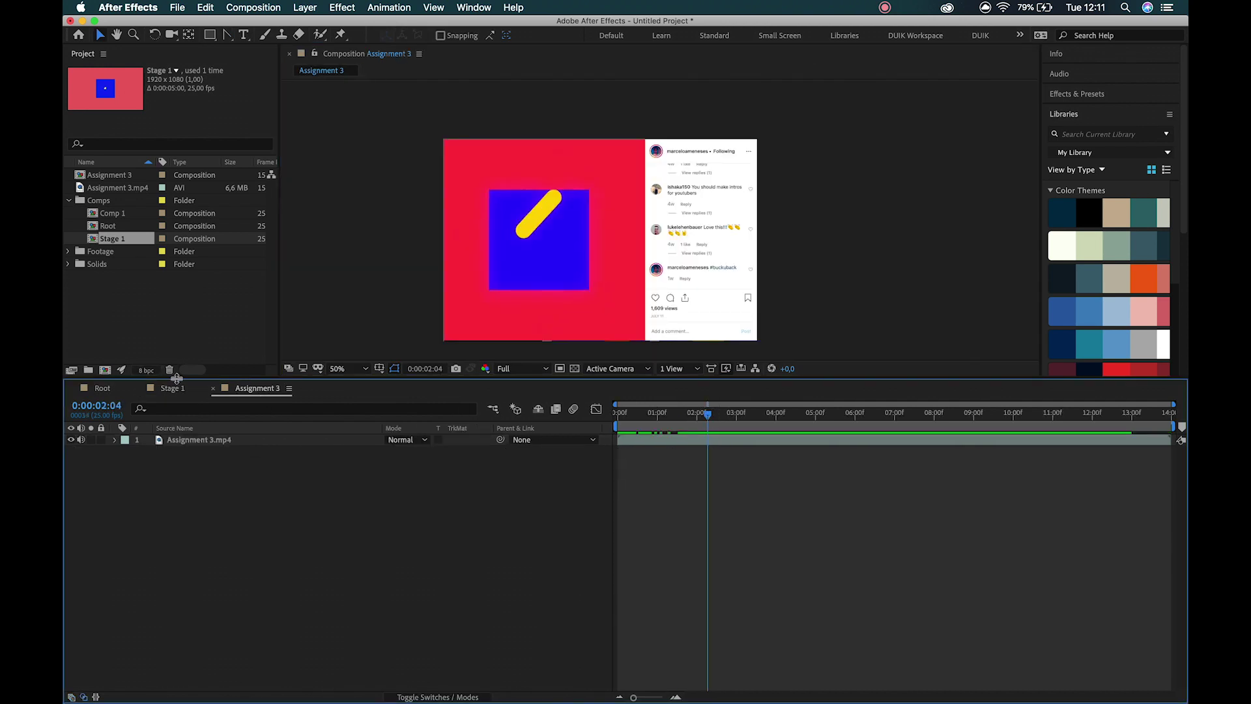
click(172, 388)
key(Page_Down)
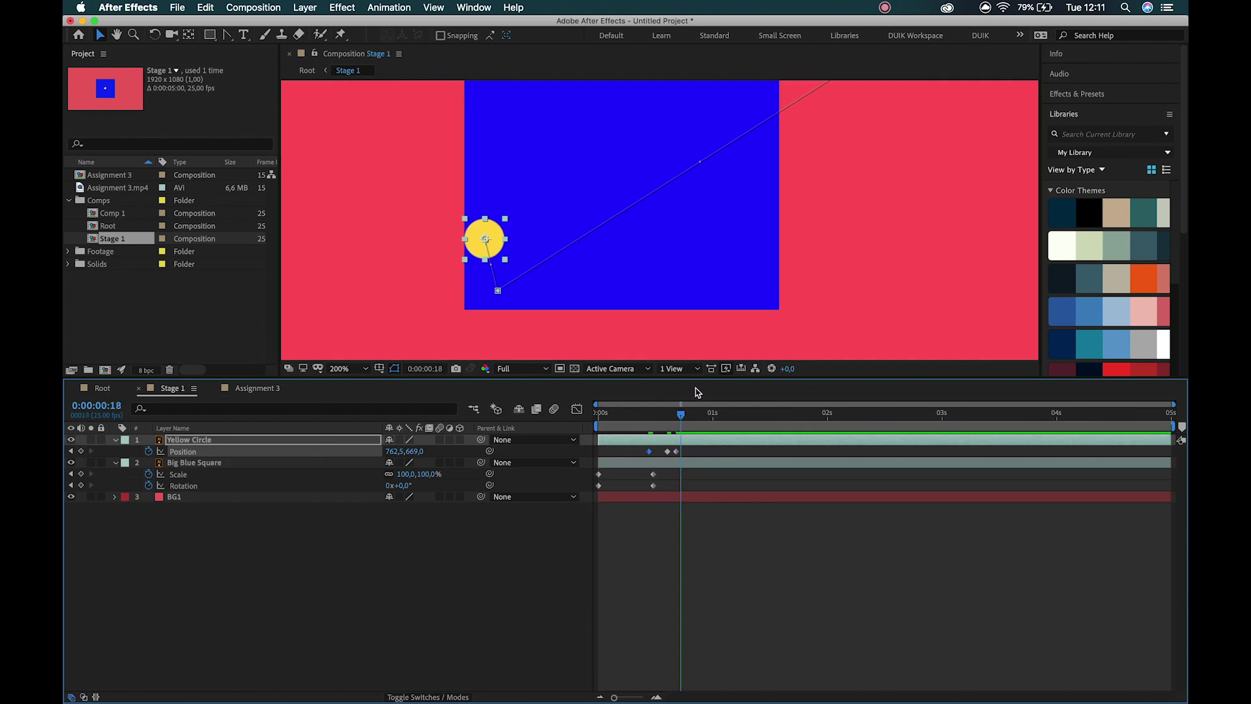
key(Page_Down)
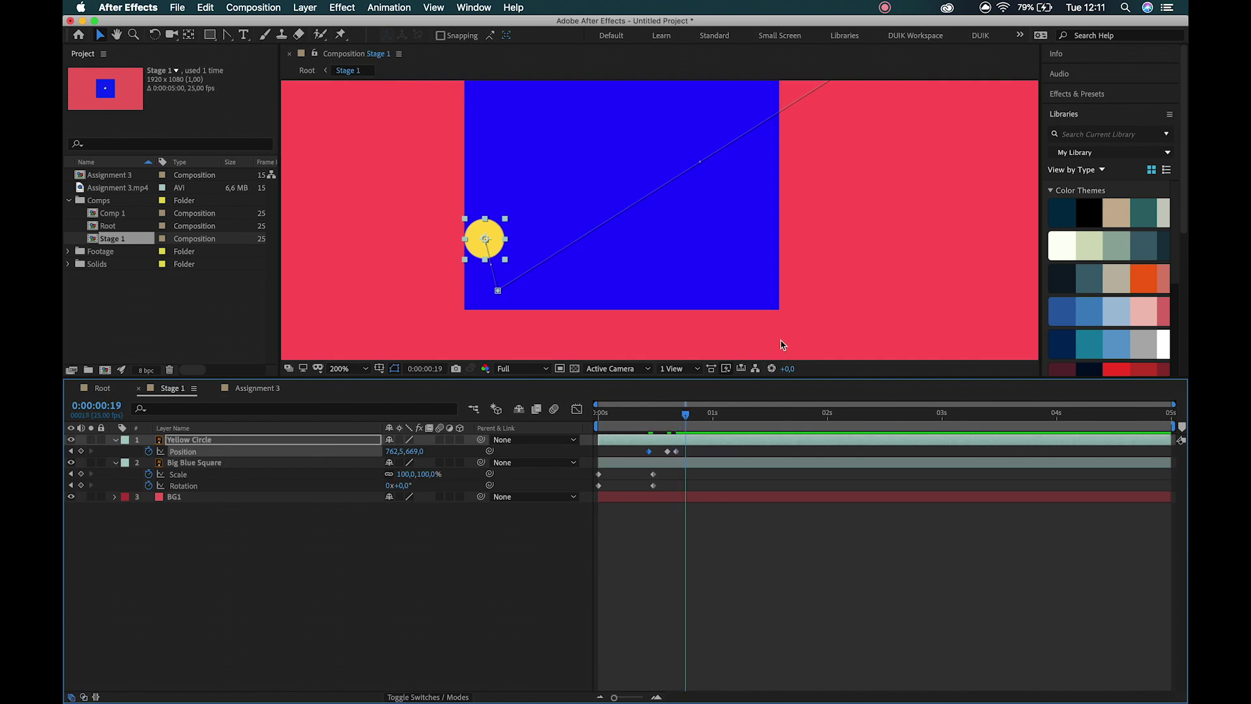
scroll(706, 204, up, 5)
alt+click(665, 252)
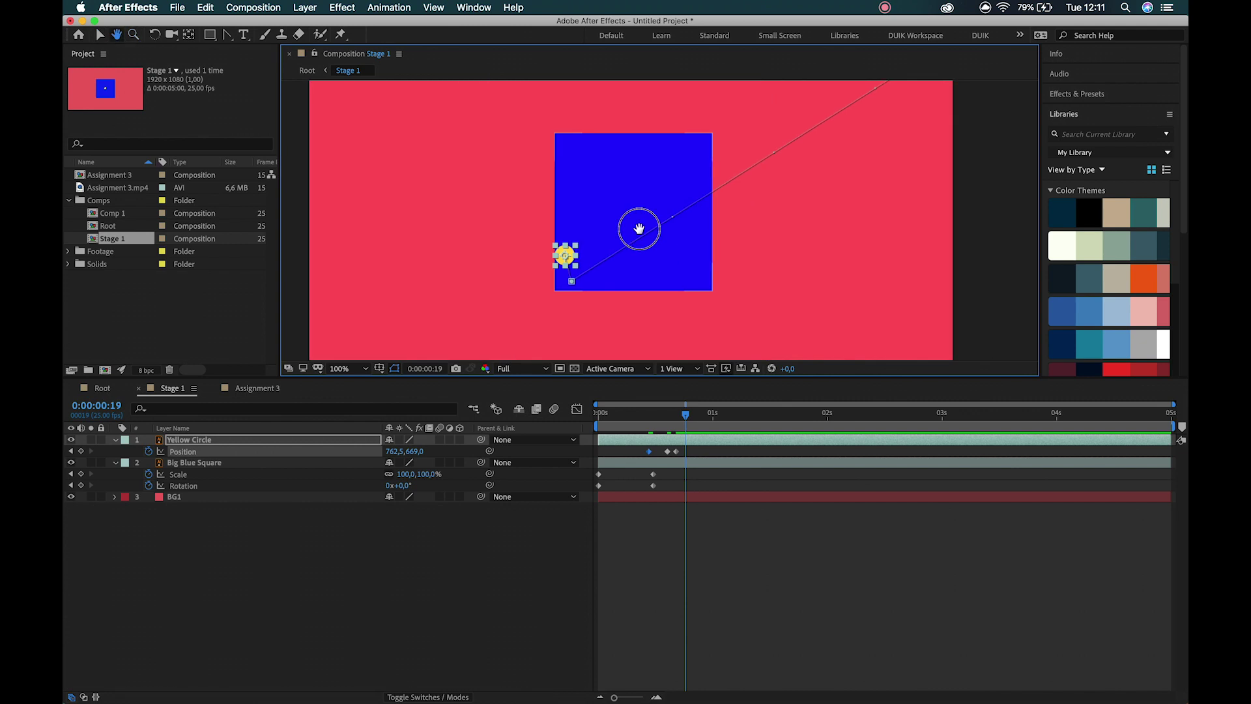
drag(566, 285, 635, 172)
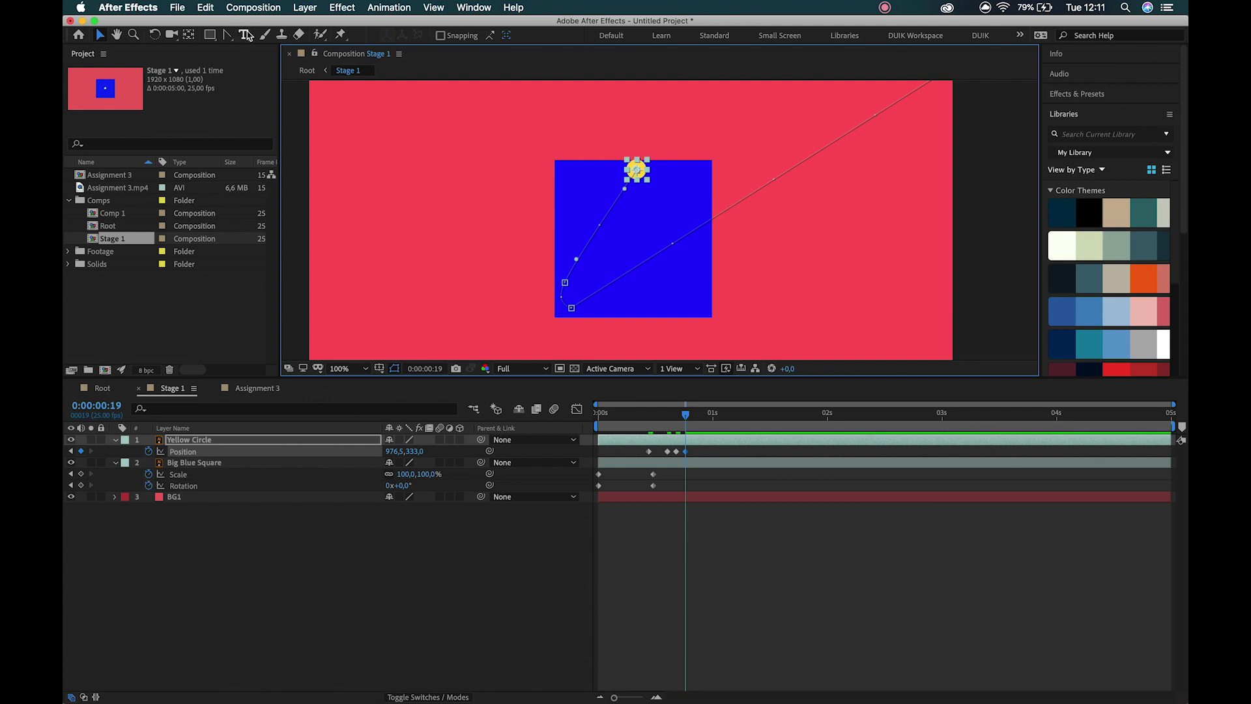
- Convert the two motion path vertices near the square's lower-left corner to corner points with the Convert Vertex tool
click(227, 35)
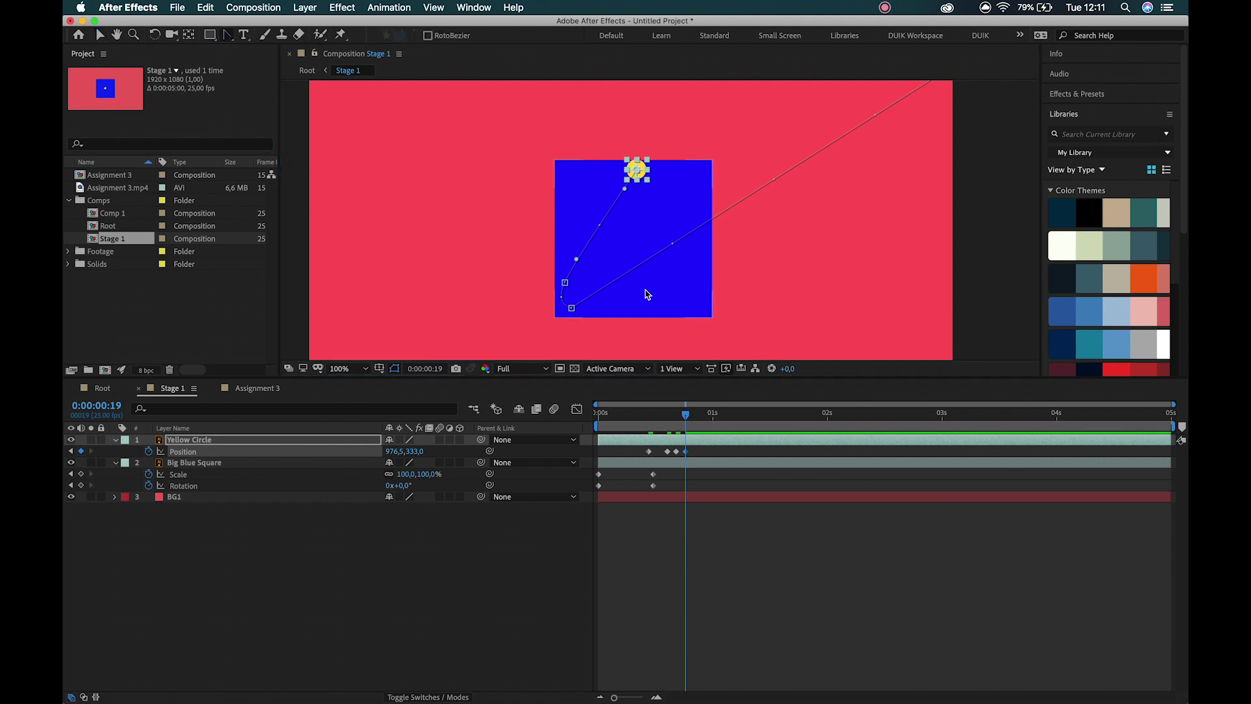
click(566, 284)
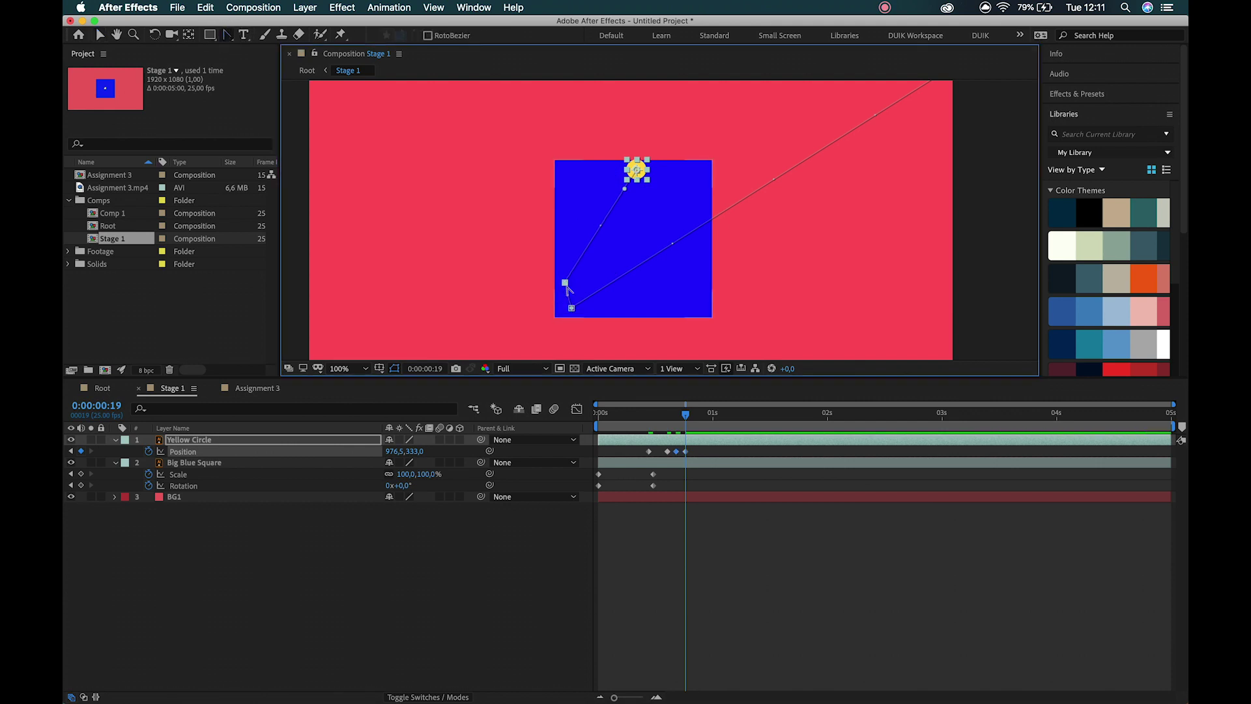
click(572, 308)
- Lock the BG1 background layer against accidental selection
key(v)
click(469, 98)
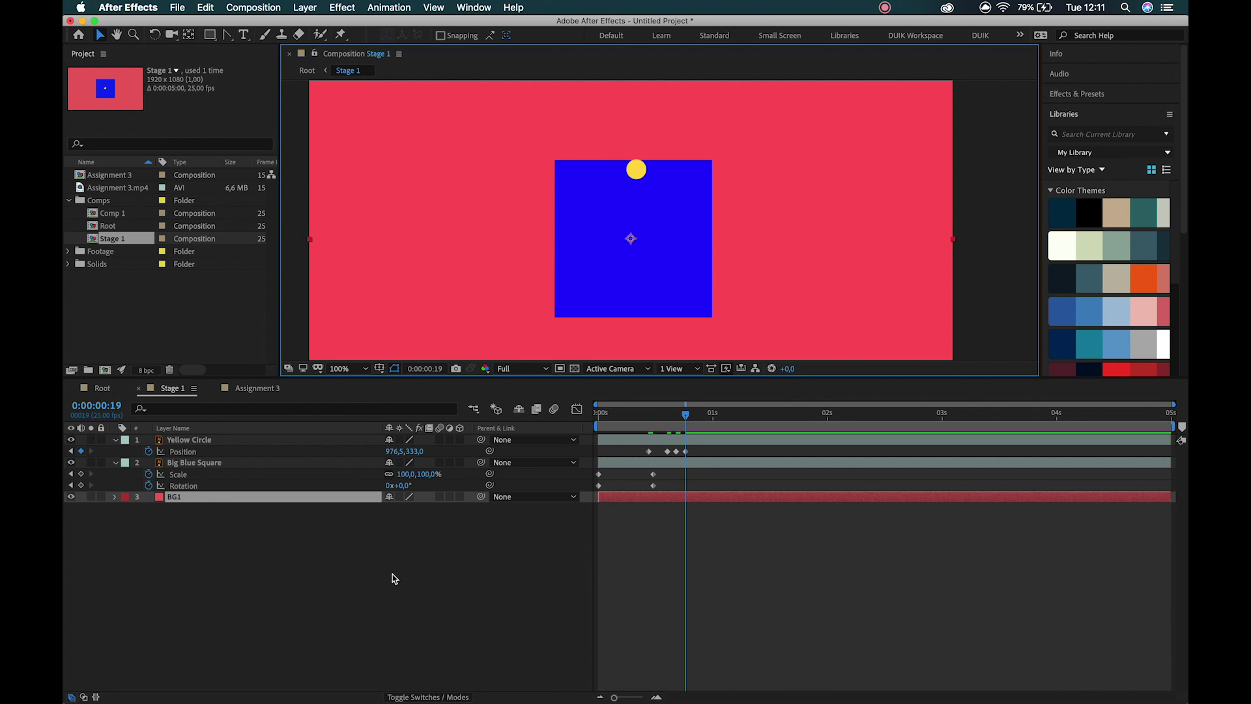
click(101, 496)
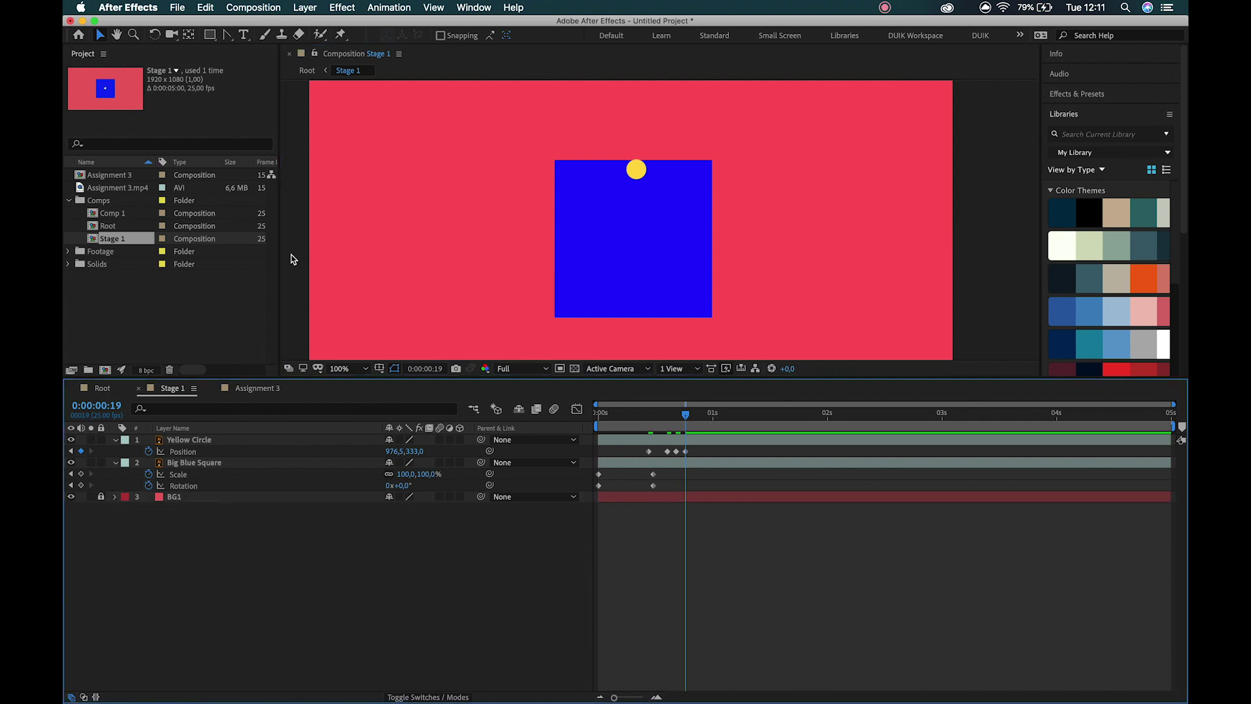
- Following the reference, keyframe Yellow Circle at the square's right edge at 0:00:00:21 and at 964.5, 745.0 by its lower edge at 0:00:00:23
click(256, 388)
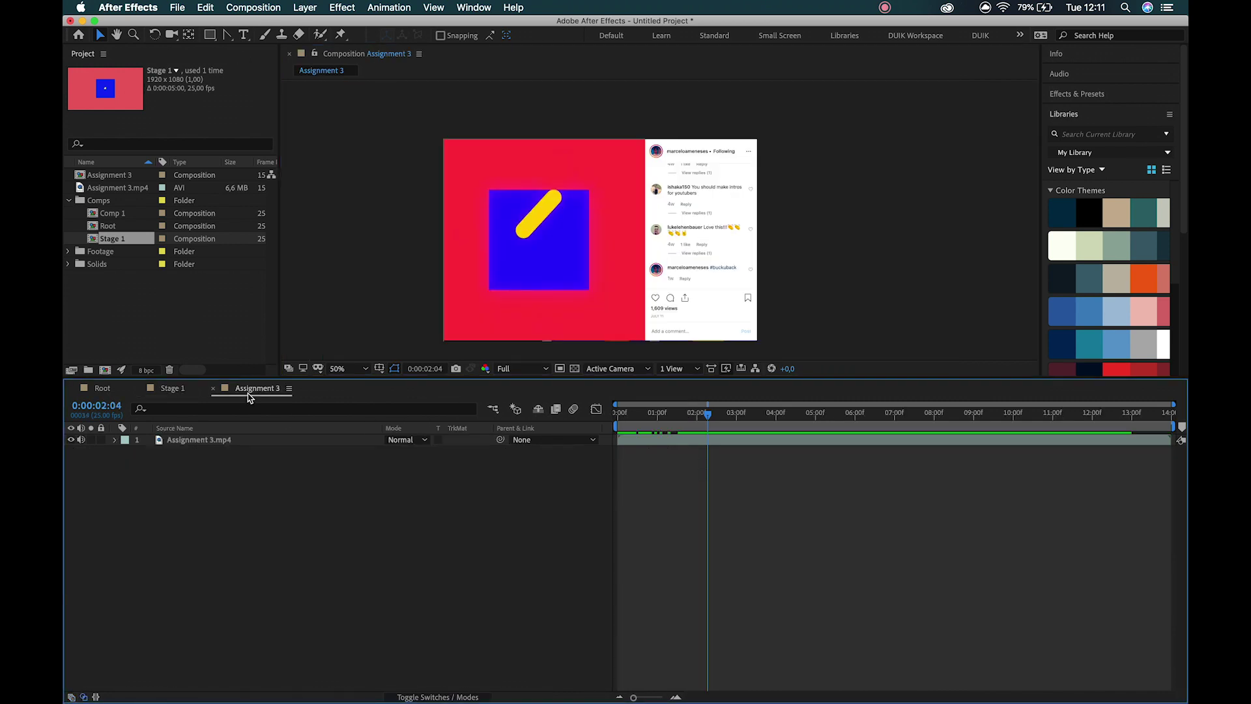
key(super+Right)
key(super+Right)
key(super+Right)
key(super+Right)
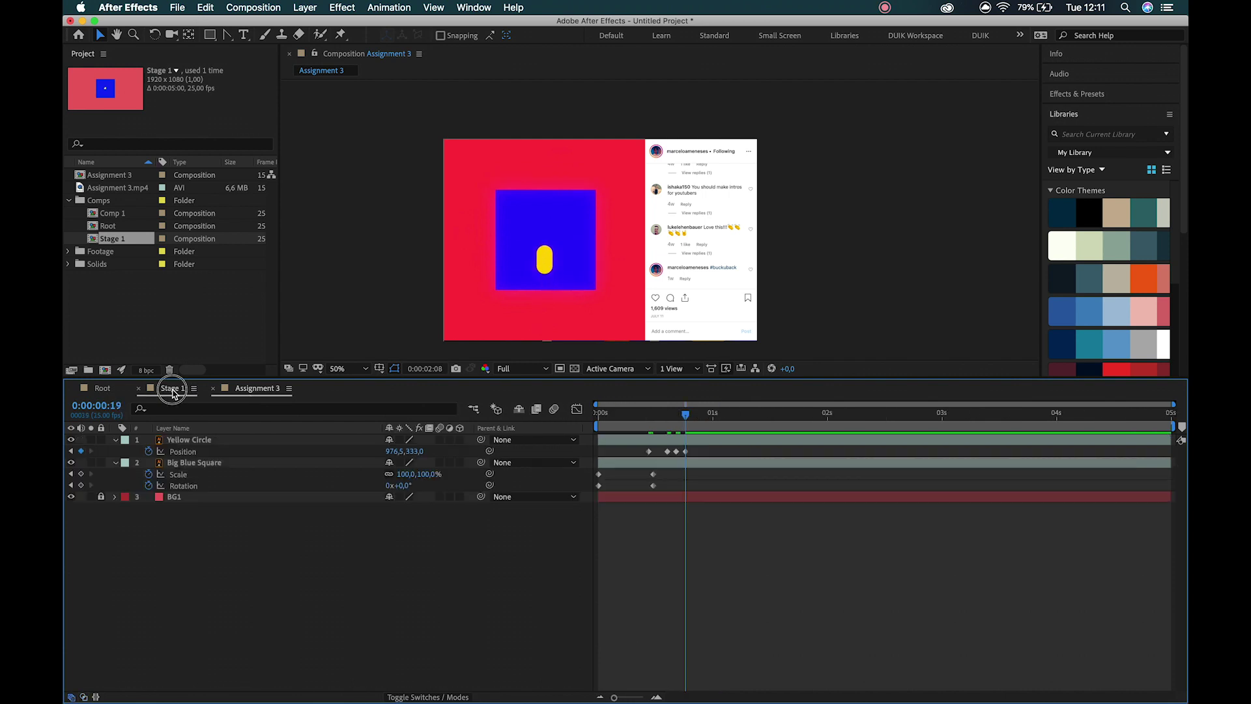
click(172, 388)
key(super+Right)
key(super+Right)
click(636, 171)
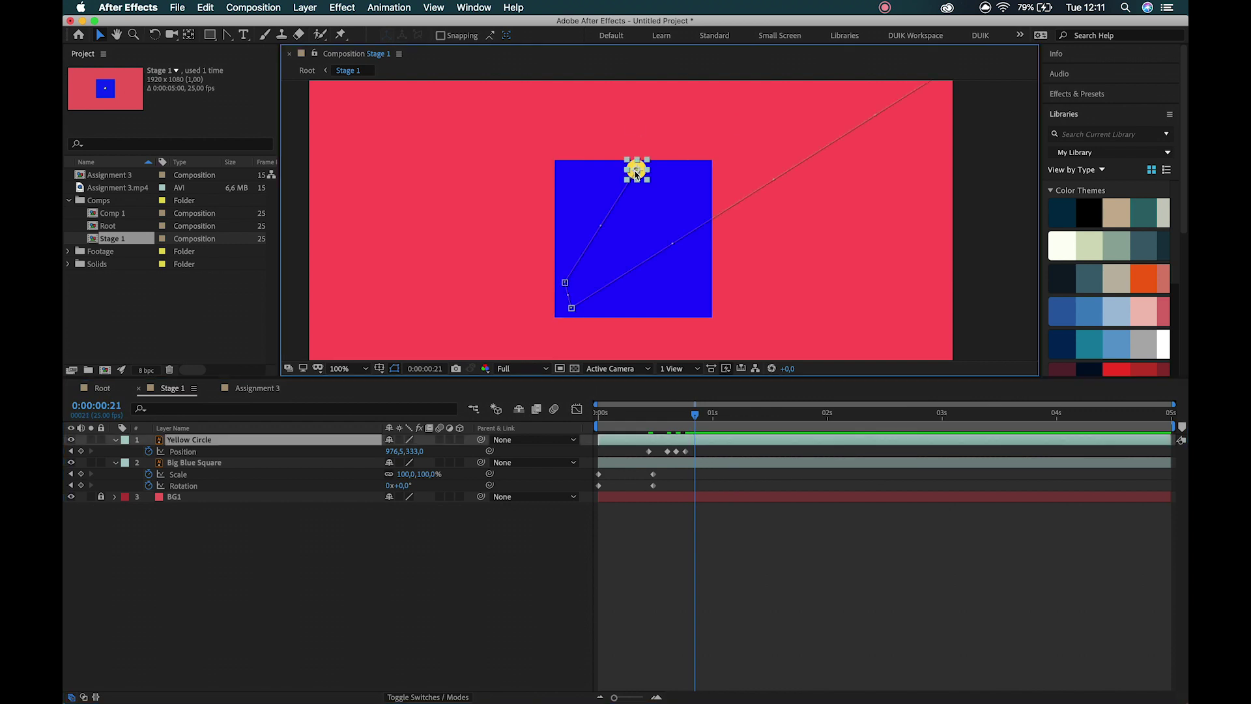
drag(637, 172, 631, 309)
key(super+Right)
key(super+Right)
- Show the rulers and place a vertical guide through the centre of Big Blue Square
click(570, 199)
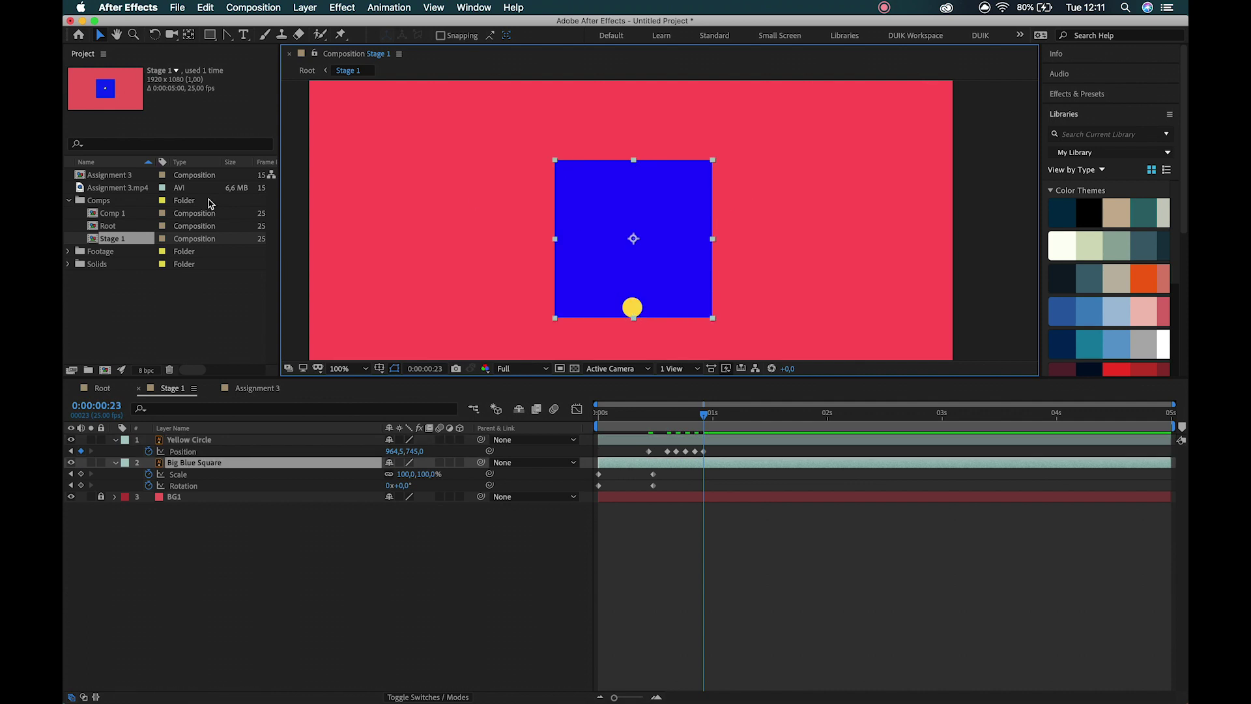
key(super+r)
drag(287, 177, 638, 245)
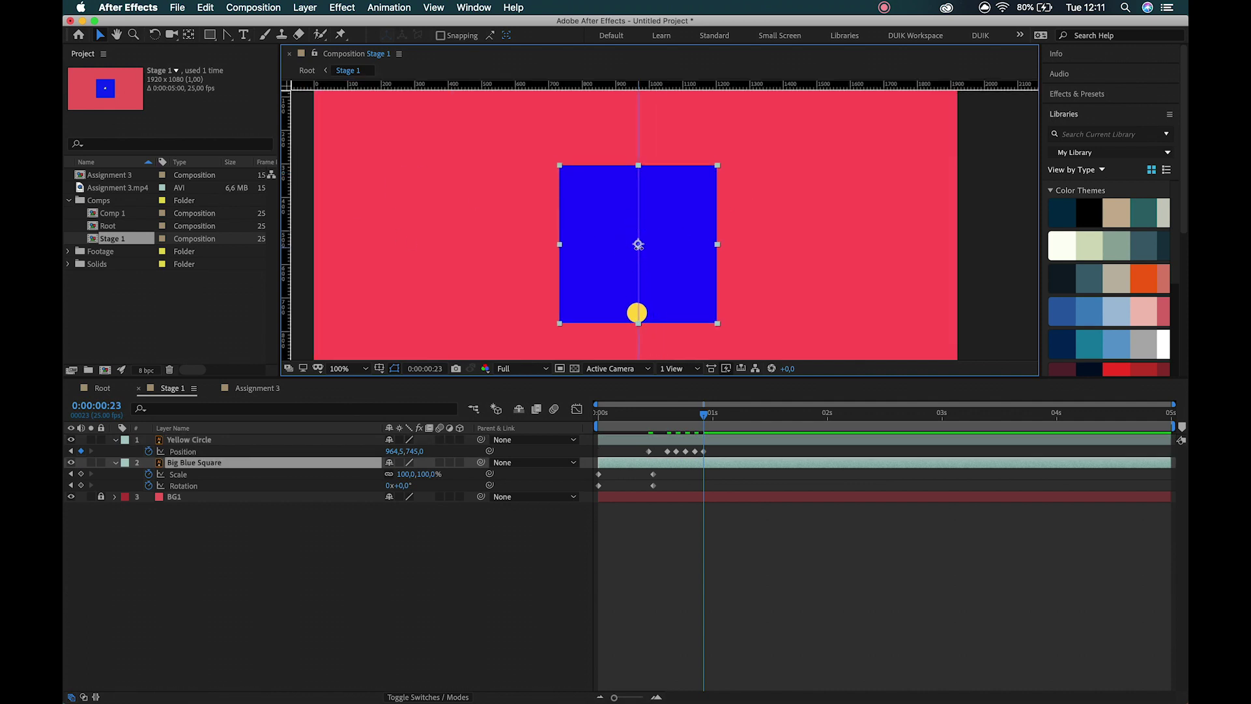
- Nudge Yellow Circle's keyframe at 0:00:00:23 to 968.0, 745.0 so it is centred on the vertical guide
click(703, 451)
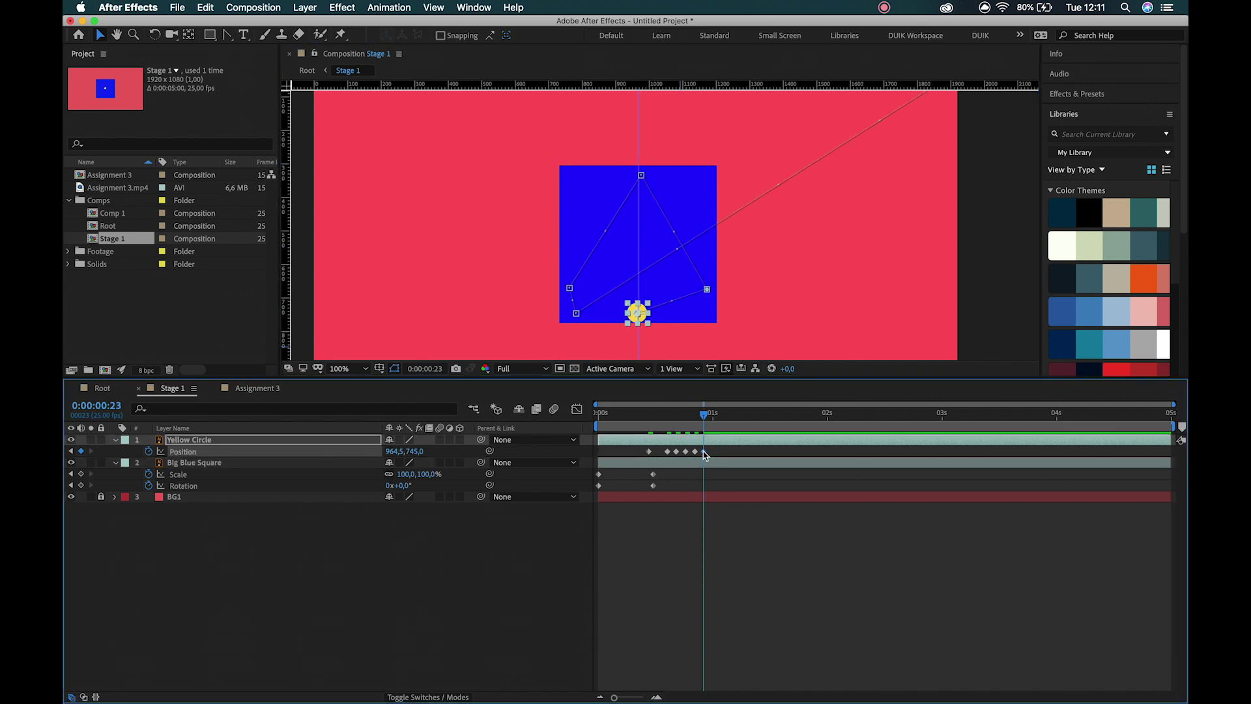
click(654, 250)
click(635, 331)
drag(598, 321, 575, 295)
key(v)
key(Right)
key(Right)
key(Right)
key(Right)
key(Right)
key(Right)
key(Right)
key(Right)
key(Right)
key(Right)
key(Right)
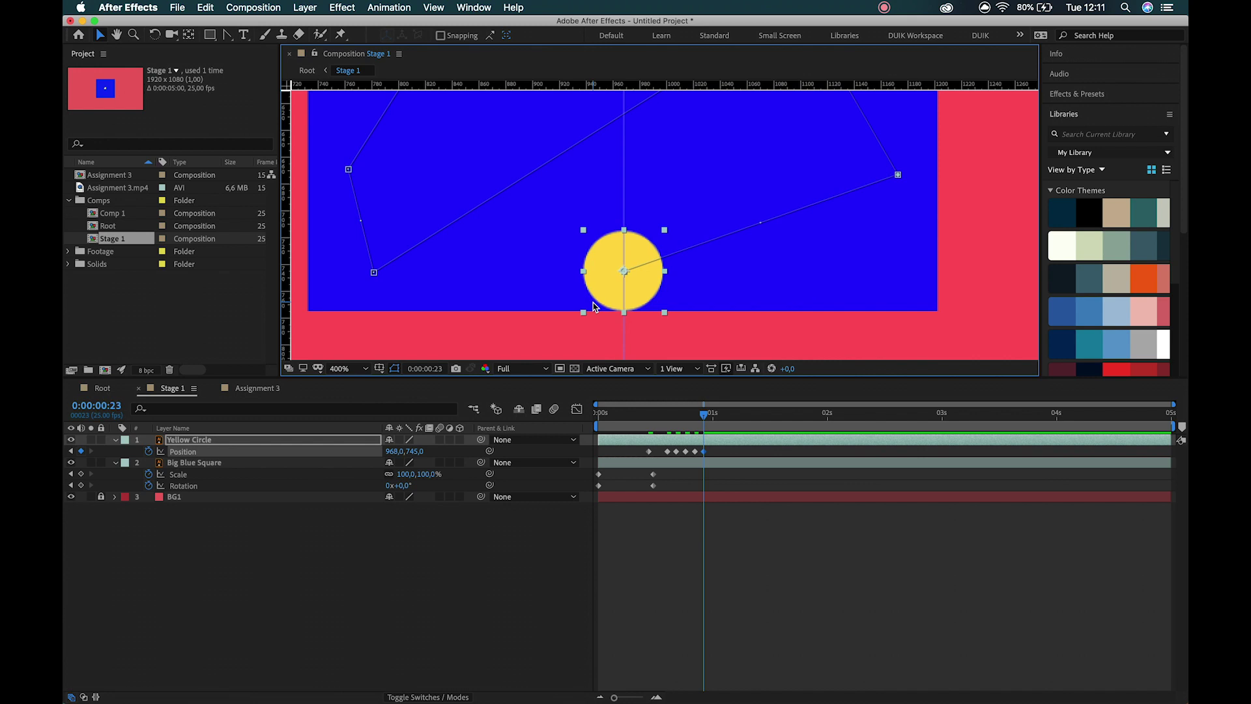
- Place a horizontal guide through the centre of Big Blue Square
key(slash)
click(626, 200)
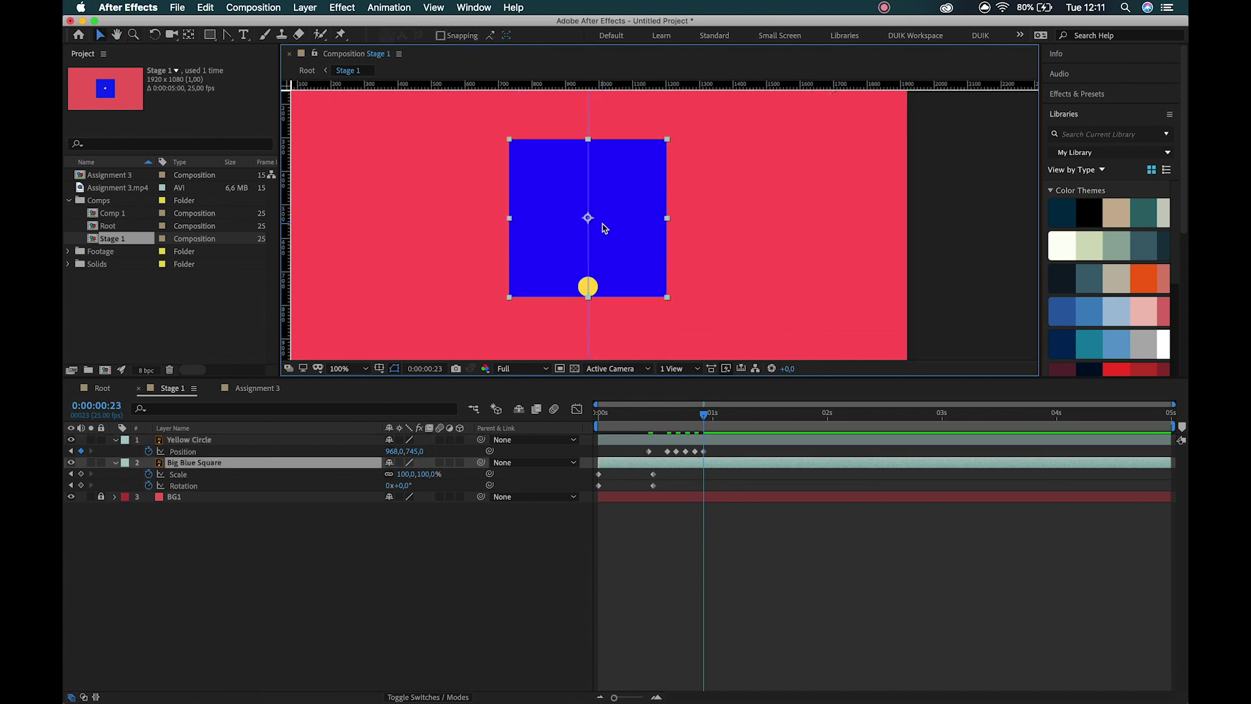
drag(499, 85, 501, 217)
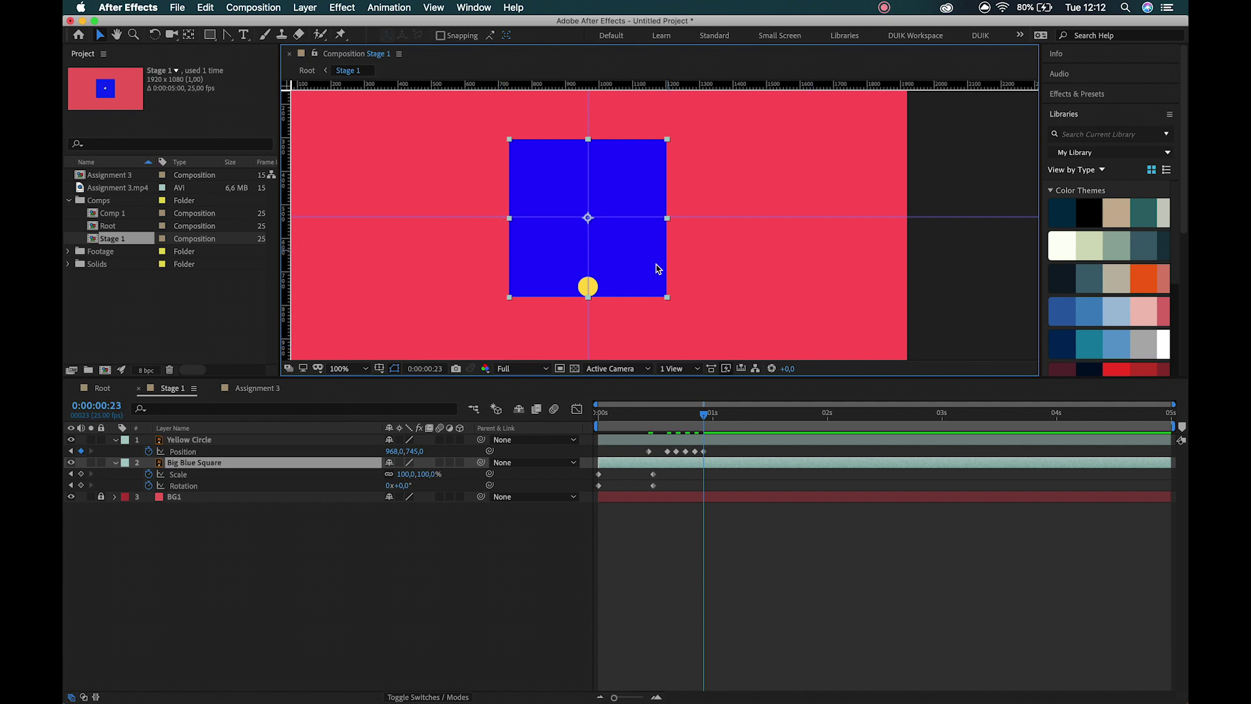
- Advance Stage 1 to 0:00:01:01 and lock the Big Blue Square layer
click(605, 251)
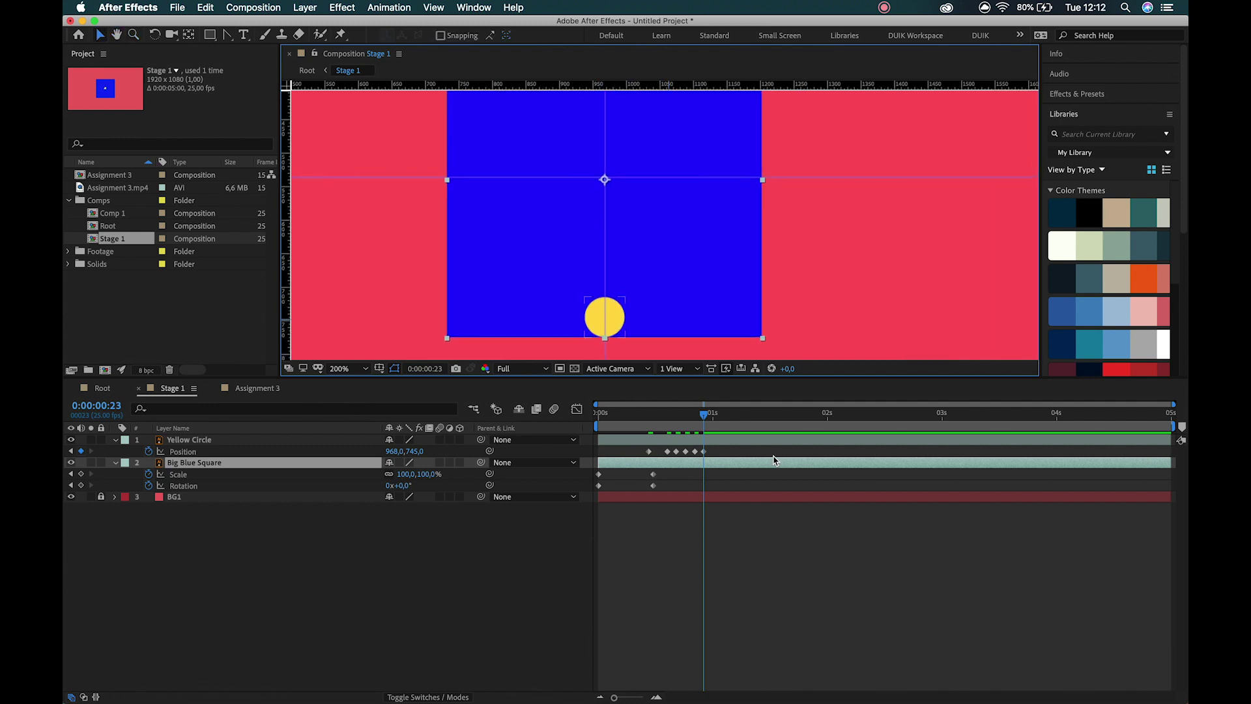
click(733, 475)
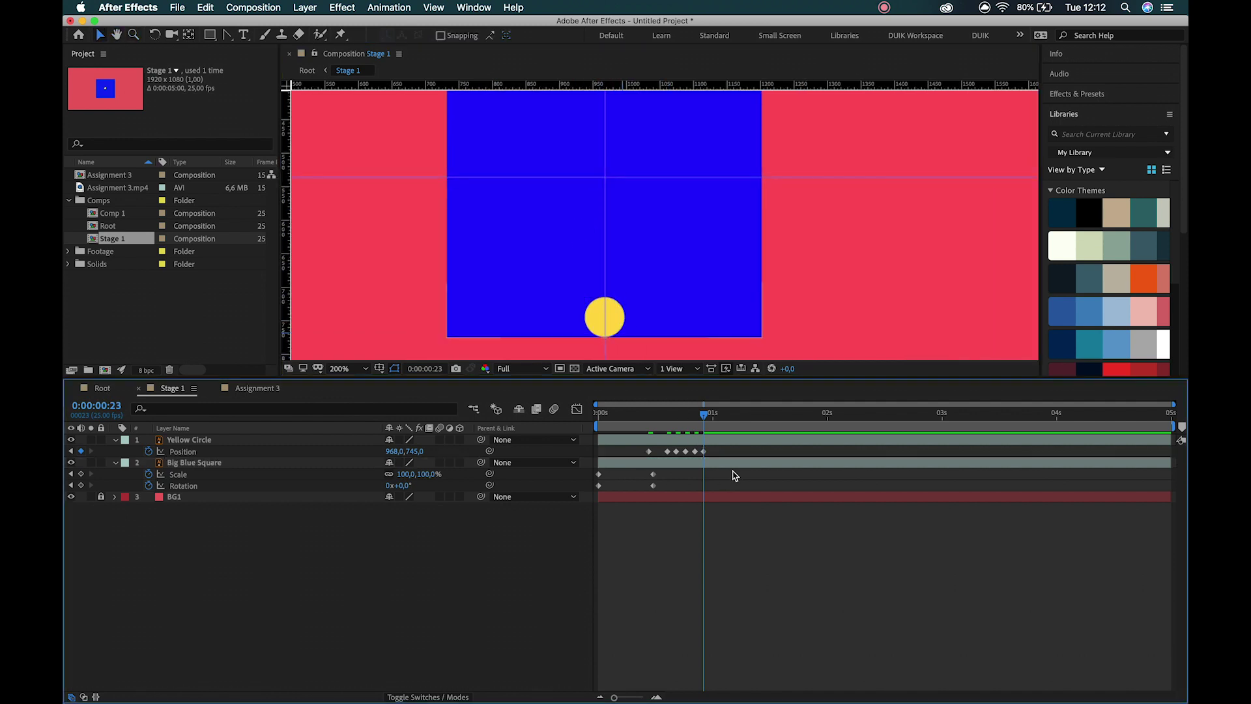
key(Page_Down)
key(Page_Down)
key(Page_Down)
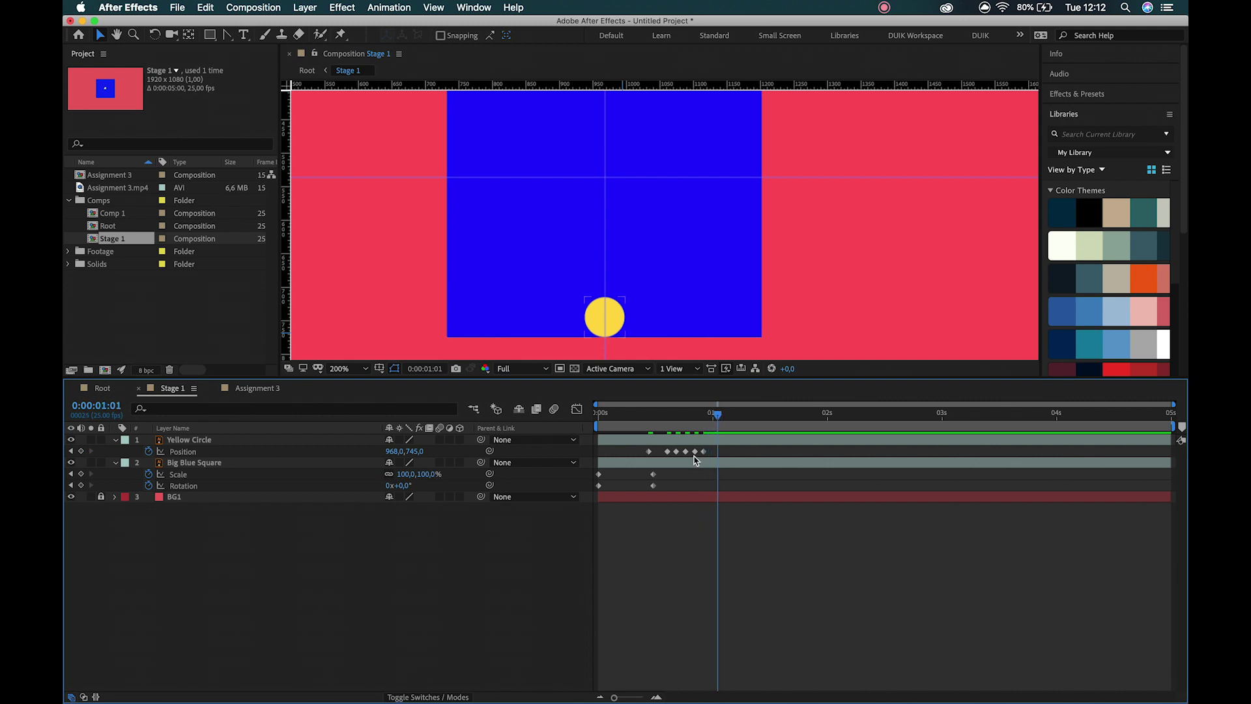
click(707, 452)
click(619, 274)
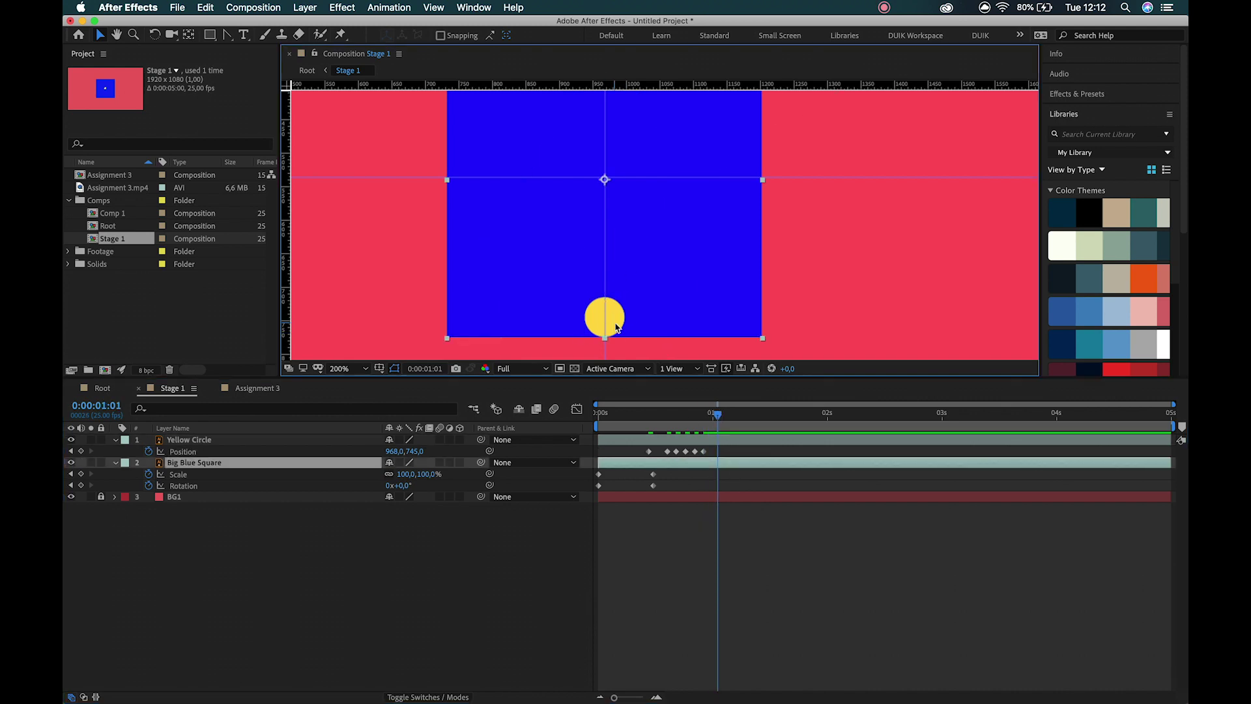
click(100, 462)
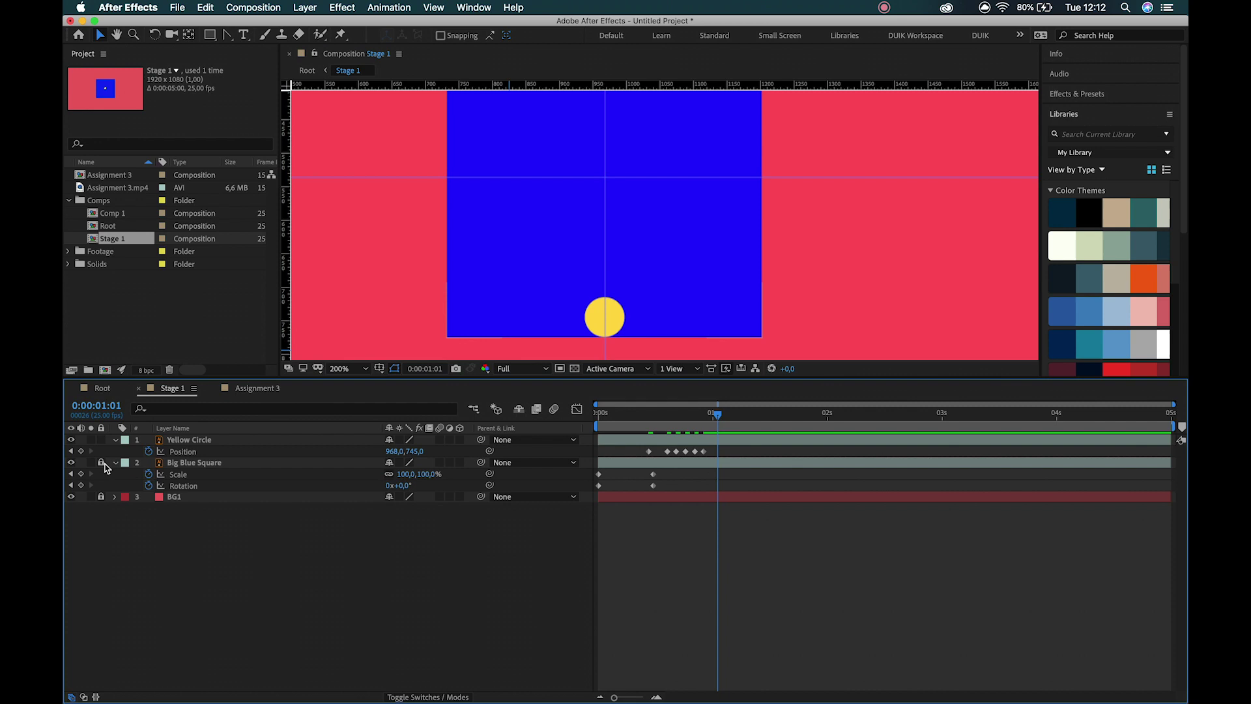
- Move Yellow Circle straight up to 968.0, 535.0 at the guides' intersection at 0:00:01:01
click(609, 319)
key(shift+Up)
key(shift+Up)
key(shift+Up)
key(shift+Up)
key(shift+Up)
key(shift+Up)
key(shift+Up)
key(shift+Up)
key(shift+Up)
key(shift+Up)
key(shift+Up)
key(shift+Up)
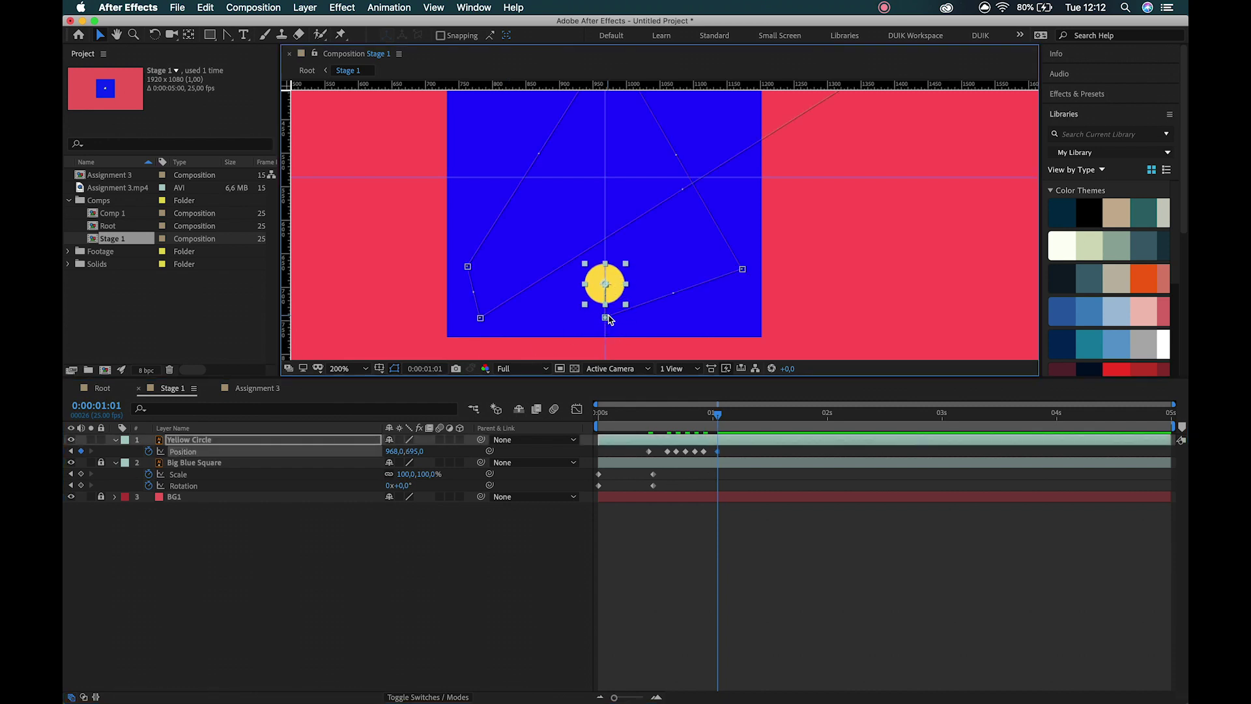
key(shift+Up)
key(shift+Up)
key(shift+Up)
key(shift+Up)
key(shift+Up)
key(shift+Up)
key(shift+Up)
key(shift+Up)
key(shift+Up)
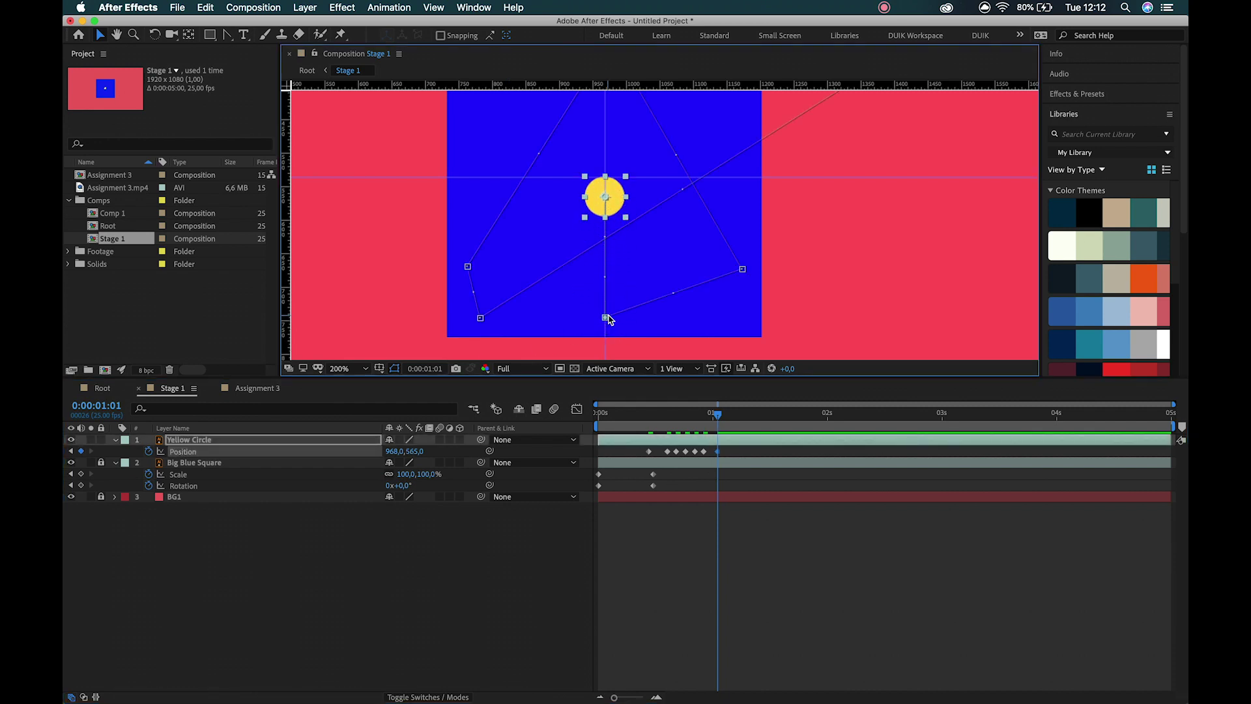
- Preview the Stage 1 animation from the start and scrub through the yellow circle's entrance
key(z)
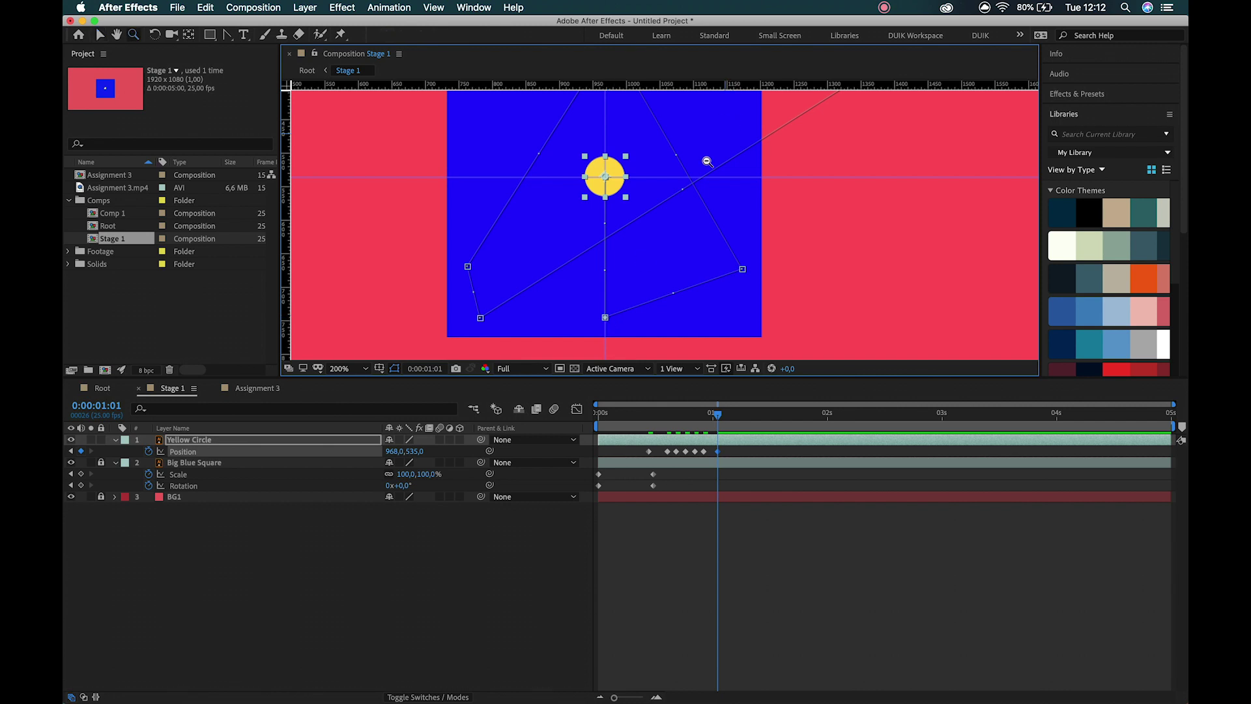
alt+click(694, 176)
key(Home)
key(space)
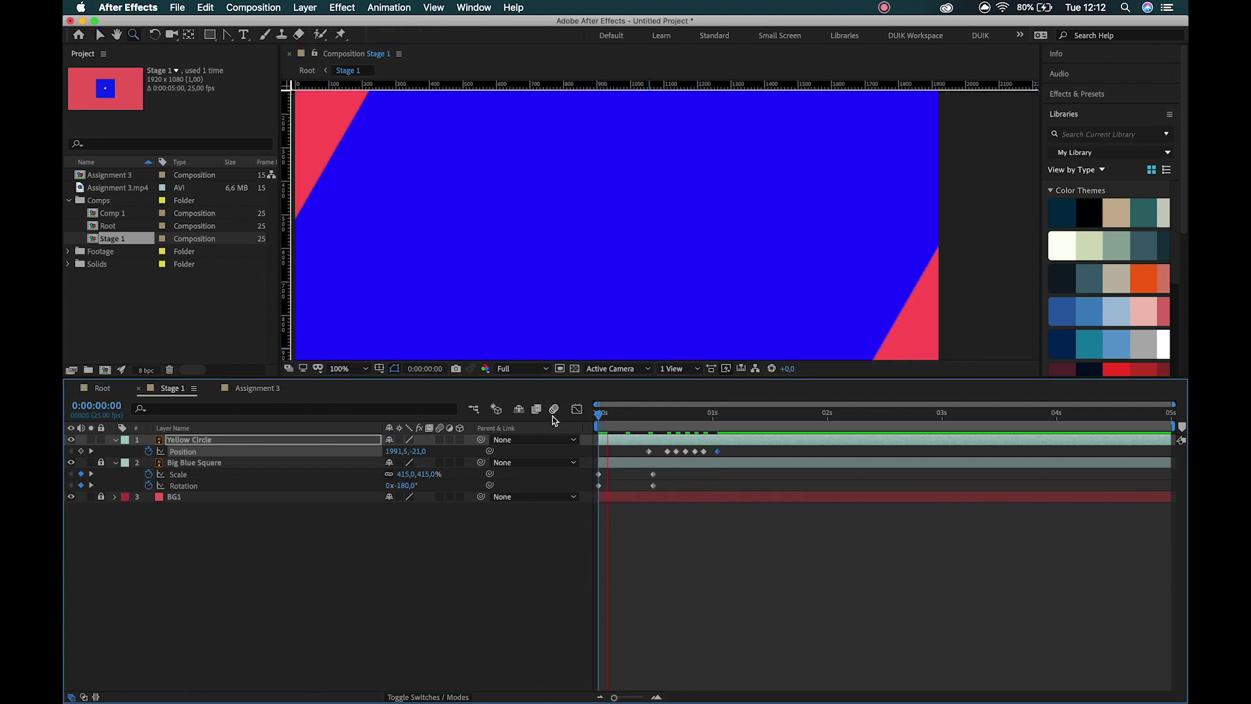
key(space)
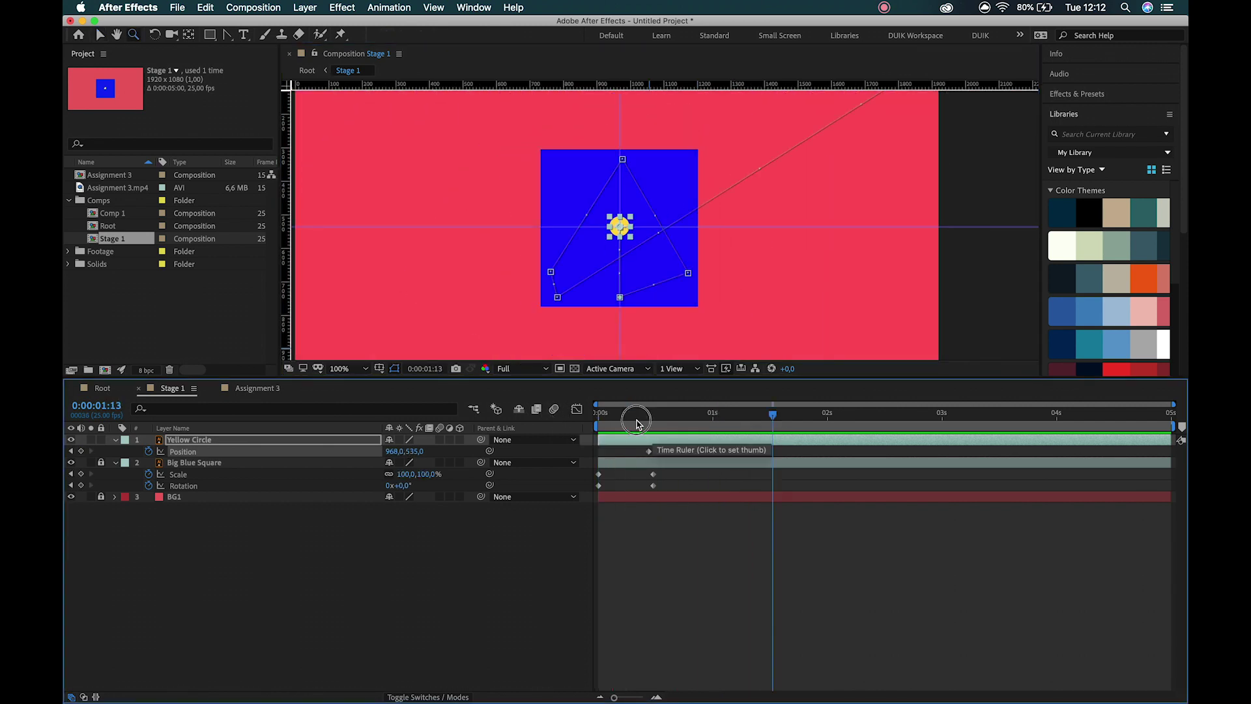
key(space)
key(space)
click(631, 411)
drag(630, 412, 663, 412)
- Replay the circle's bounce and the square's growth in the Assignment 3 reference to study their timing
click(254, 390)
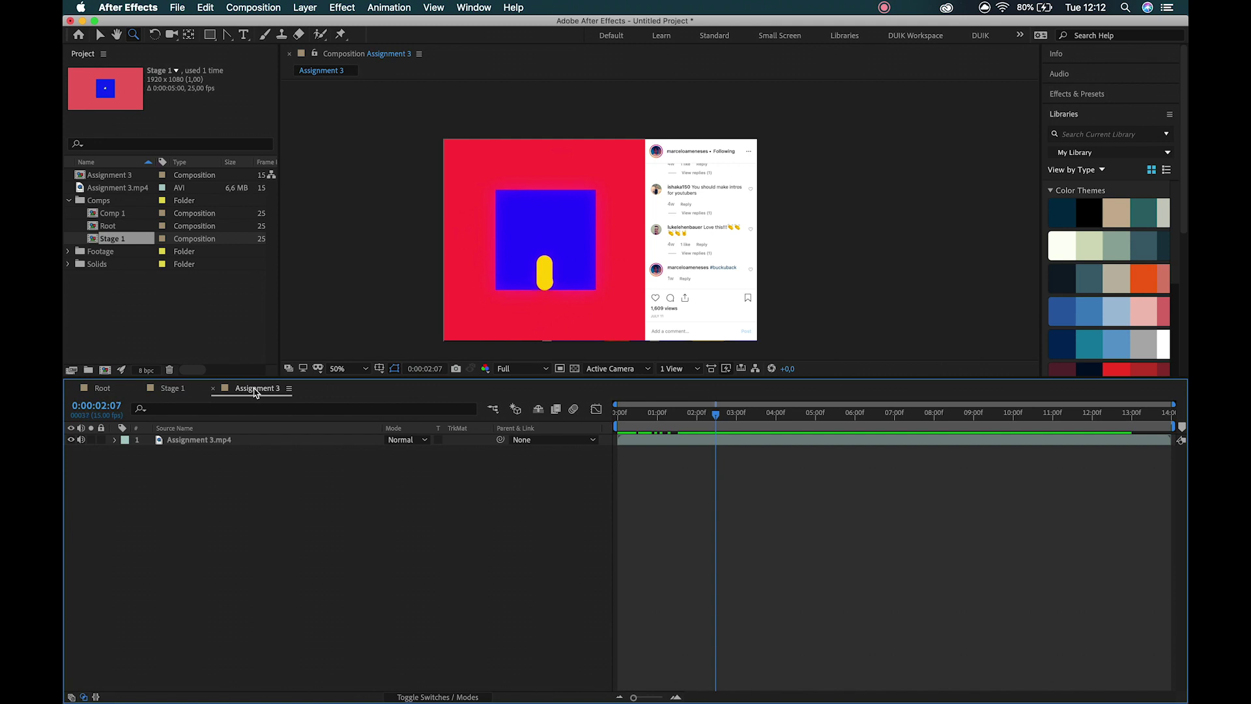
key(space)
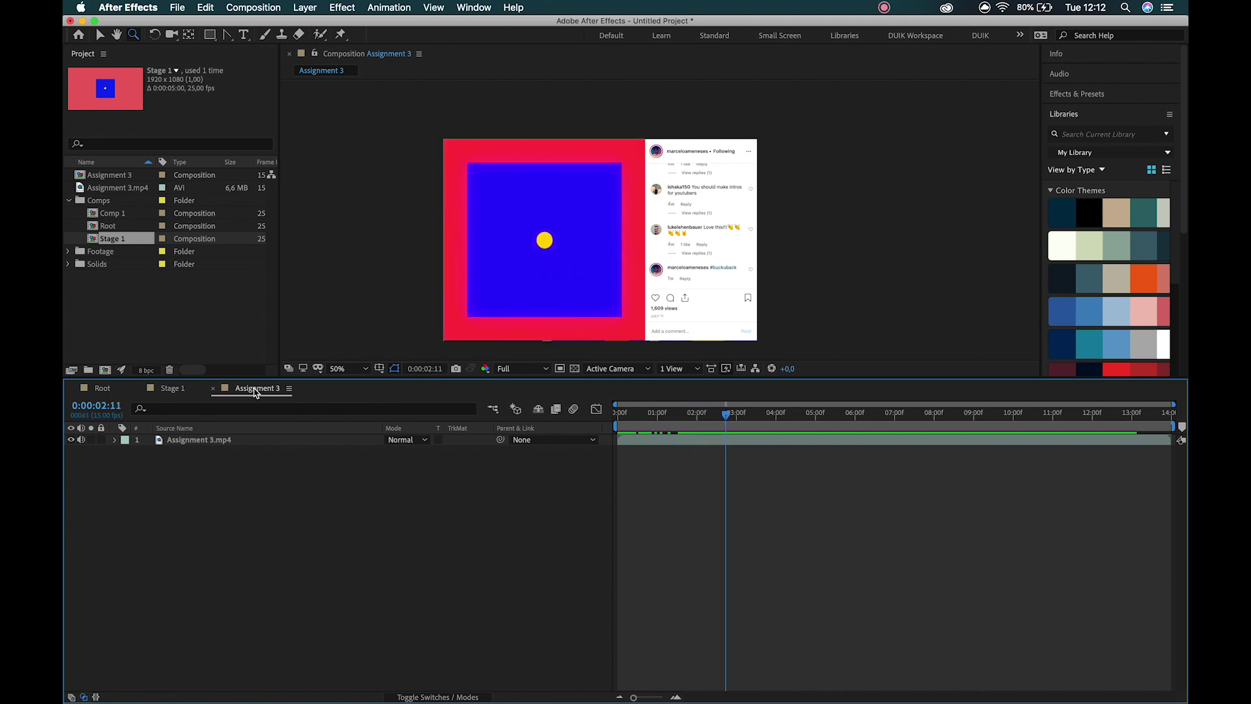
click(660, 412)
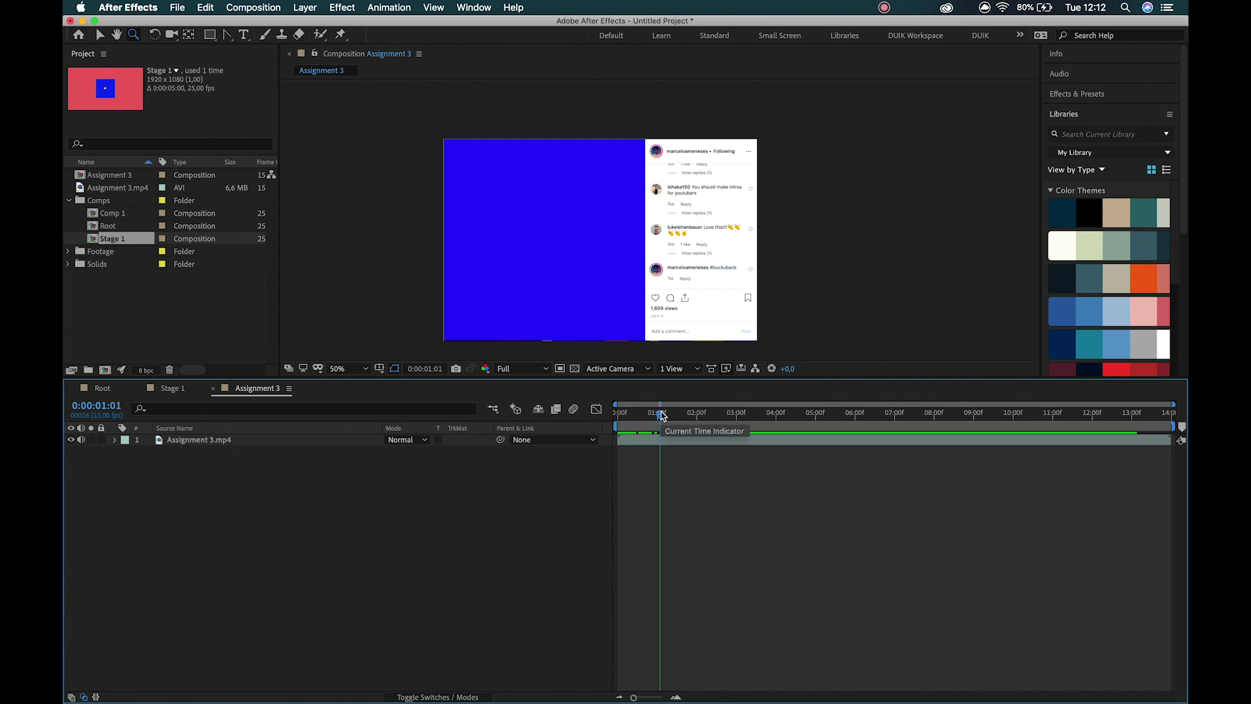
drag(667, 414, 692, 421)
key(space)
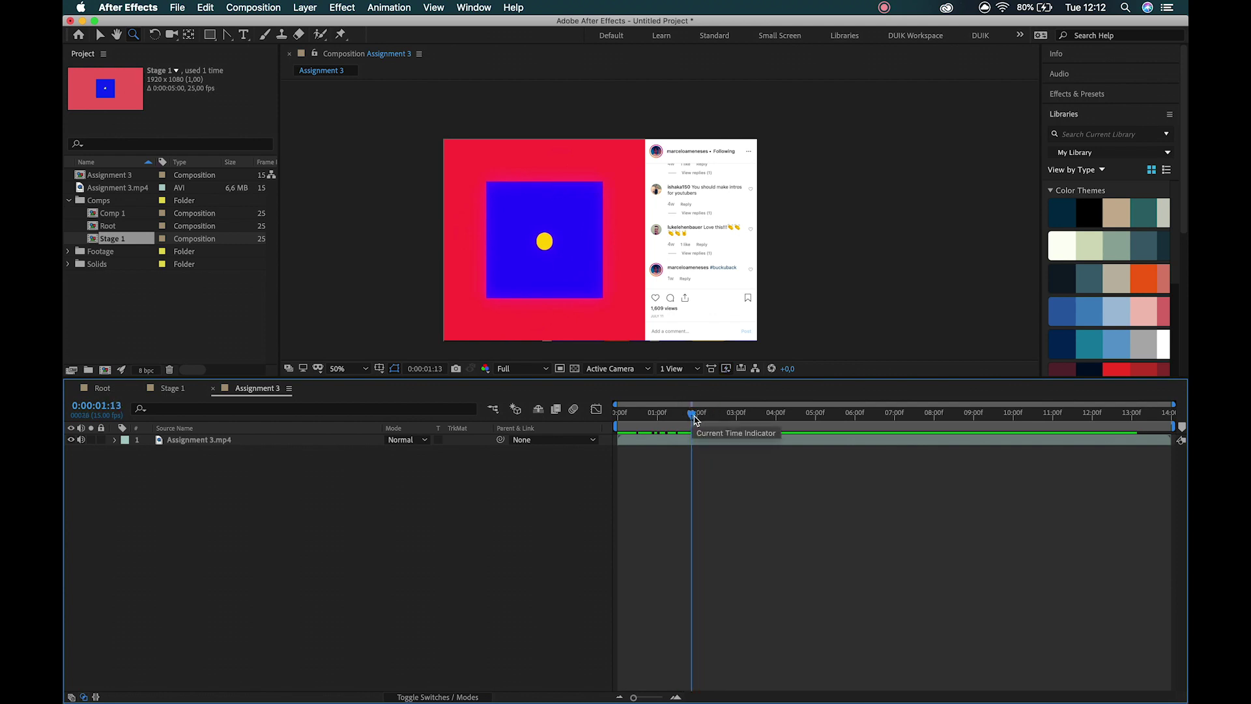
drag(695, 419, 686, 419)
key(space)
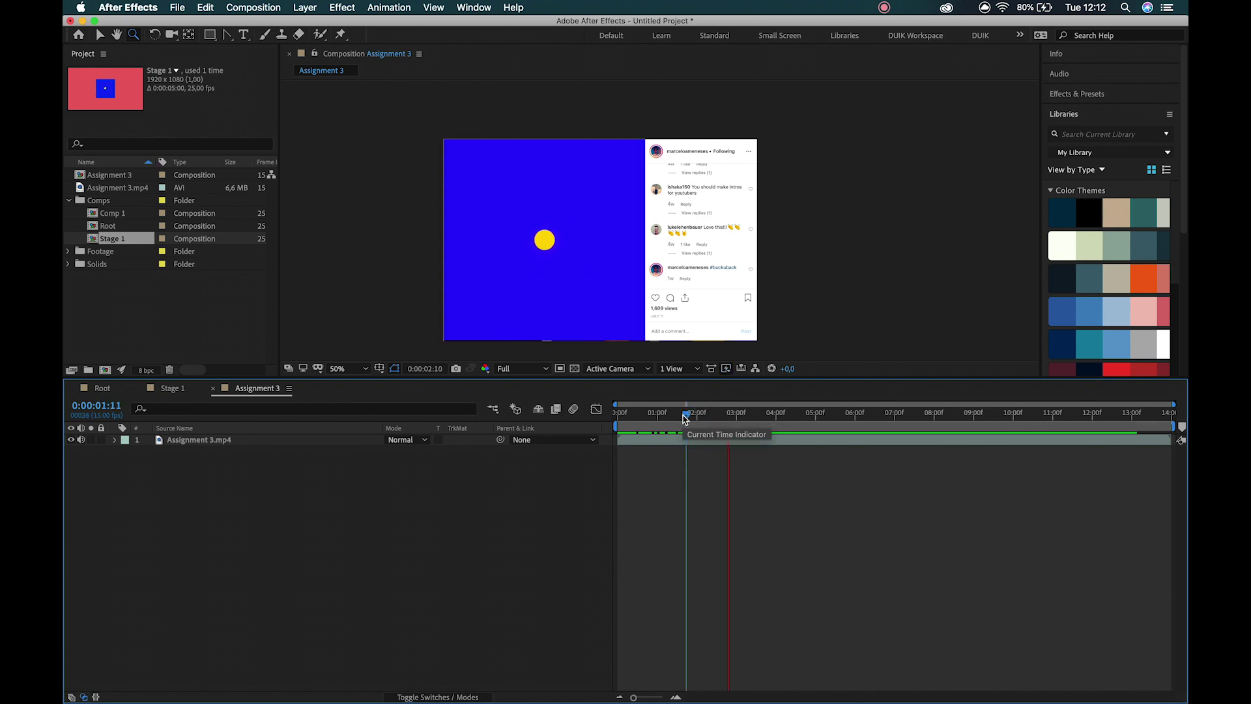
key(space)
- Replay Stage 1 from the beginning for comparison and set the current time to 0:00:01:07
click(164, 388)
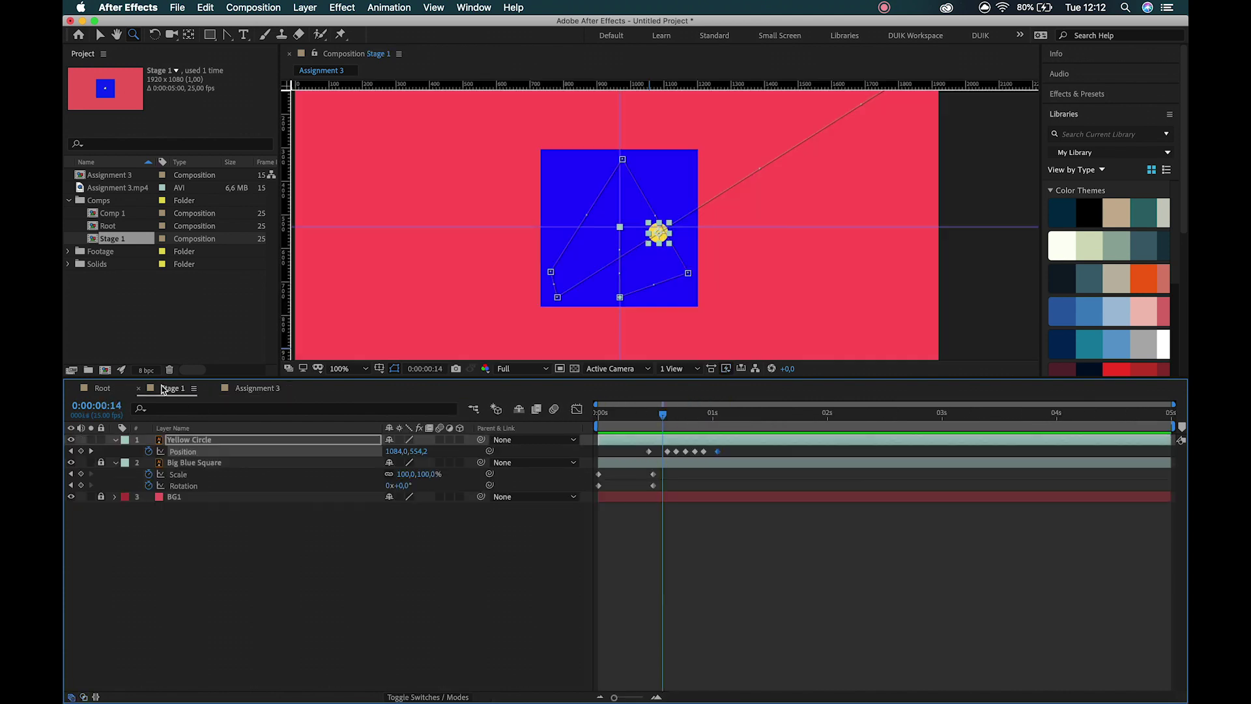
drag(663, 423, 584, 427)
key(space)
click(744, 417)
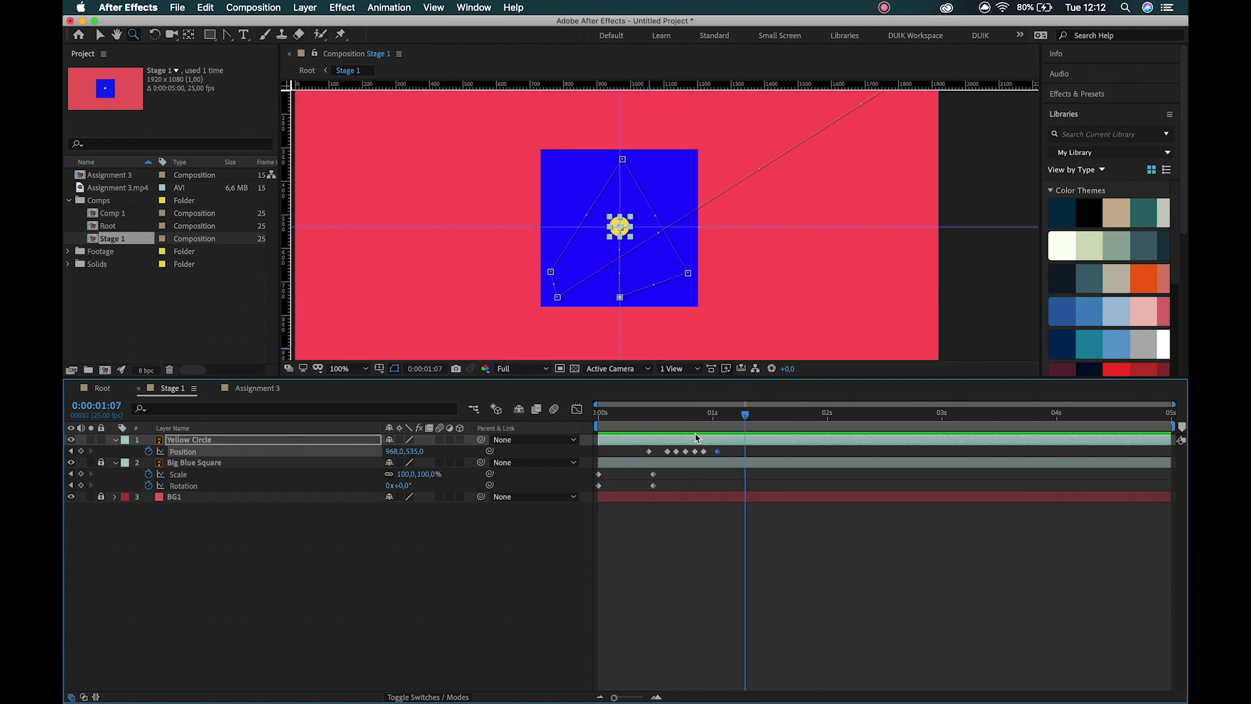
- Set the Stage 1 time to 0:00:01:01 and scrub the Assignment 3 reference through the square's expansion
click(724, 417)
drag(724, 417, 720, 417)
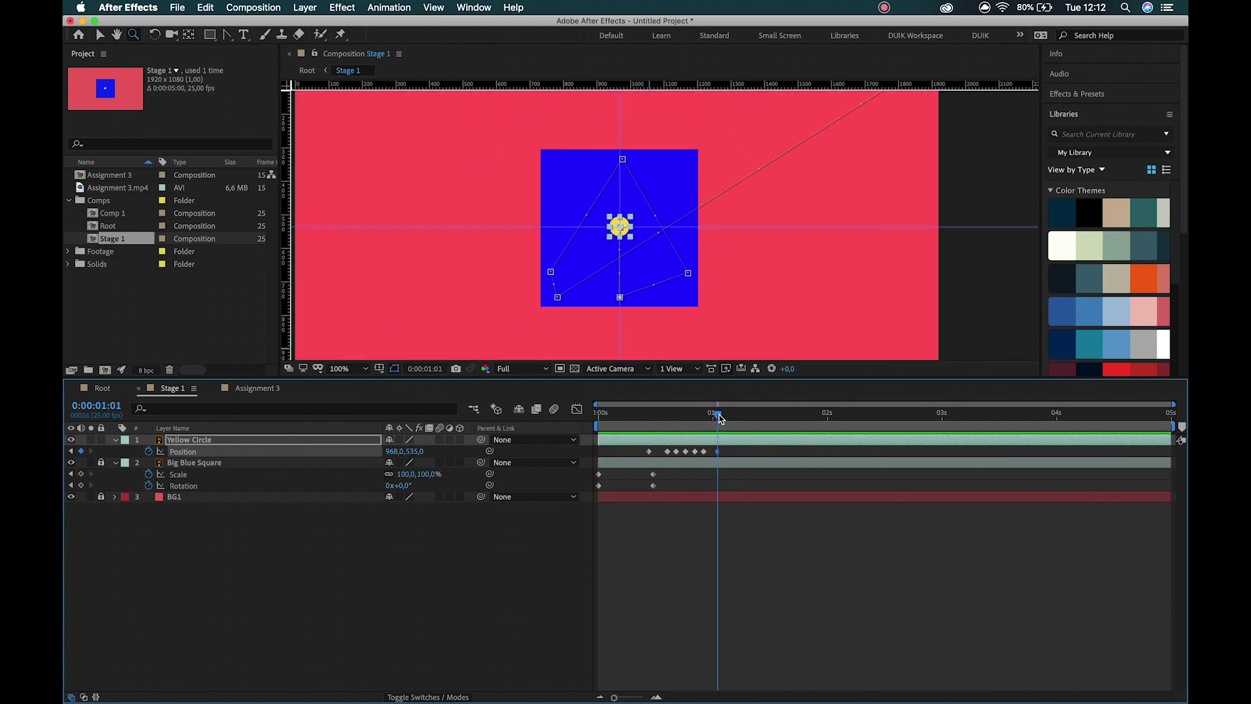
click(231, 389)
click(719, 415)
drag(726, 417, 728, 417)
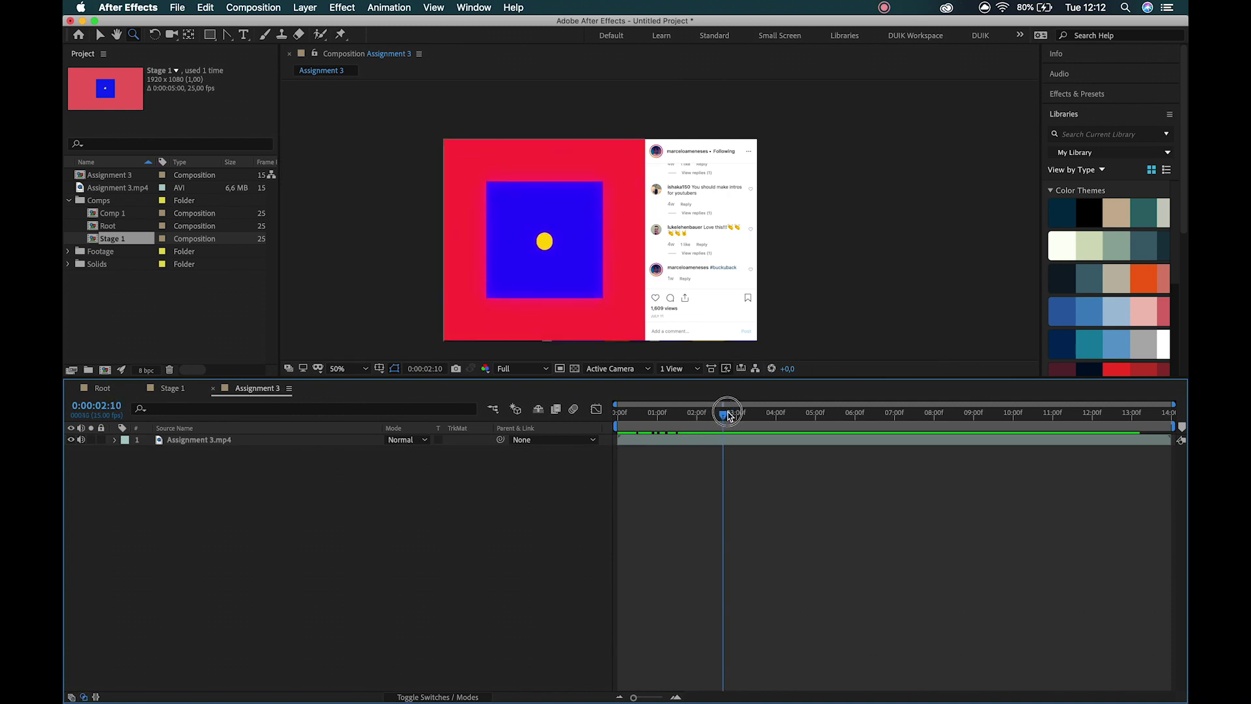
- Unlock Big Blue Square in Stage 1 and add a Scale keyframe for it at 0:00:01:01
click(172, 389)
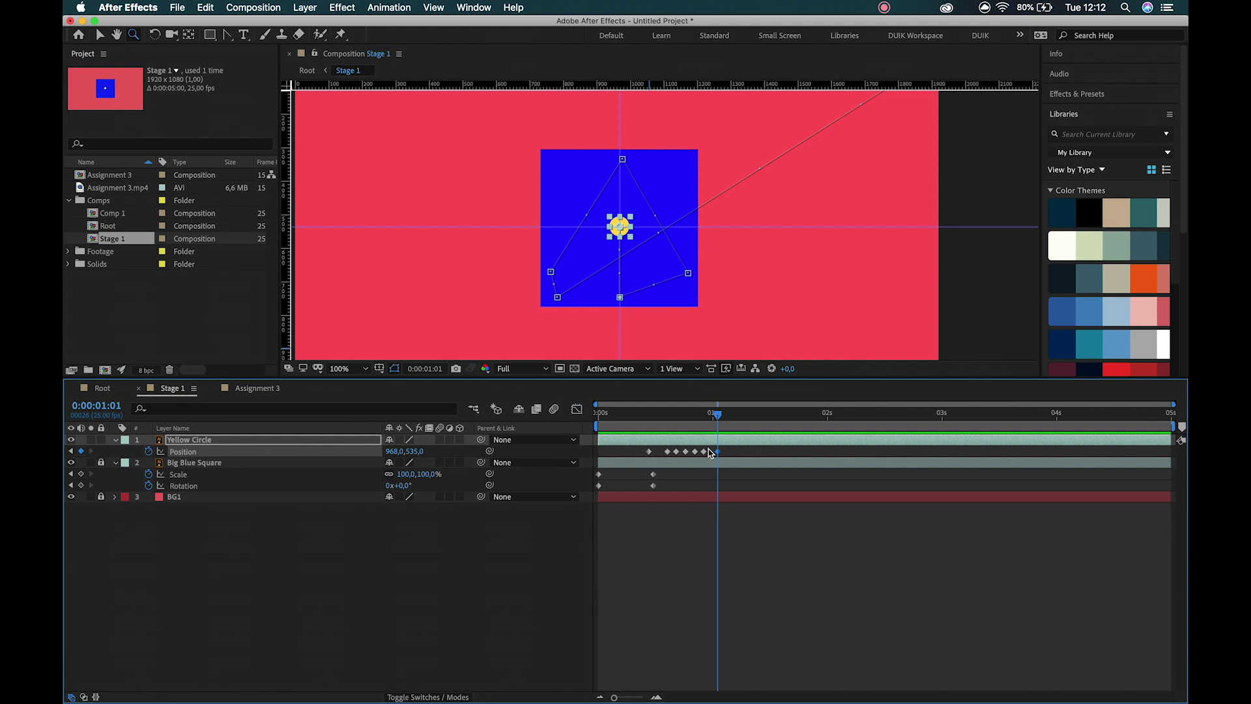
click(713, 414)
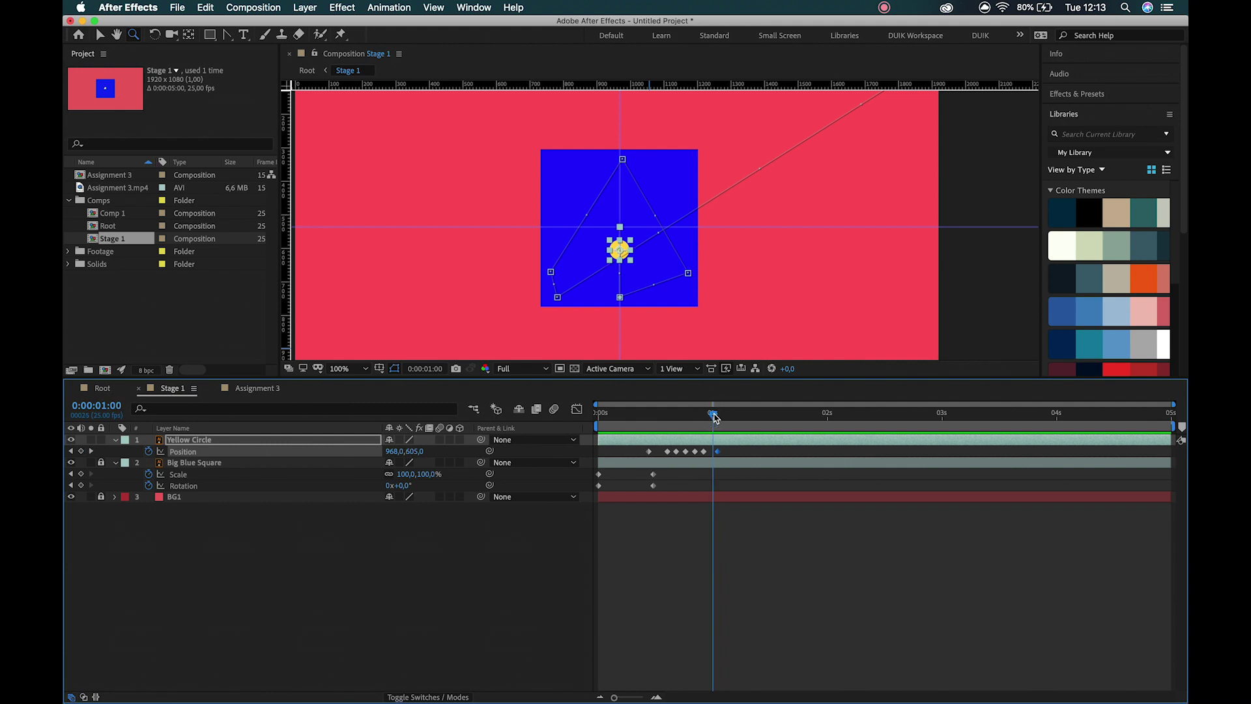
drag(714, 415, 715, 415)
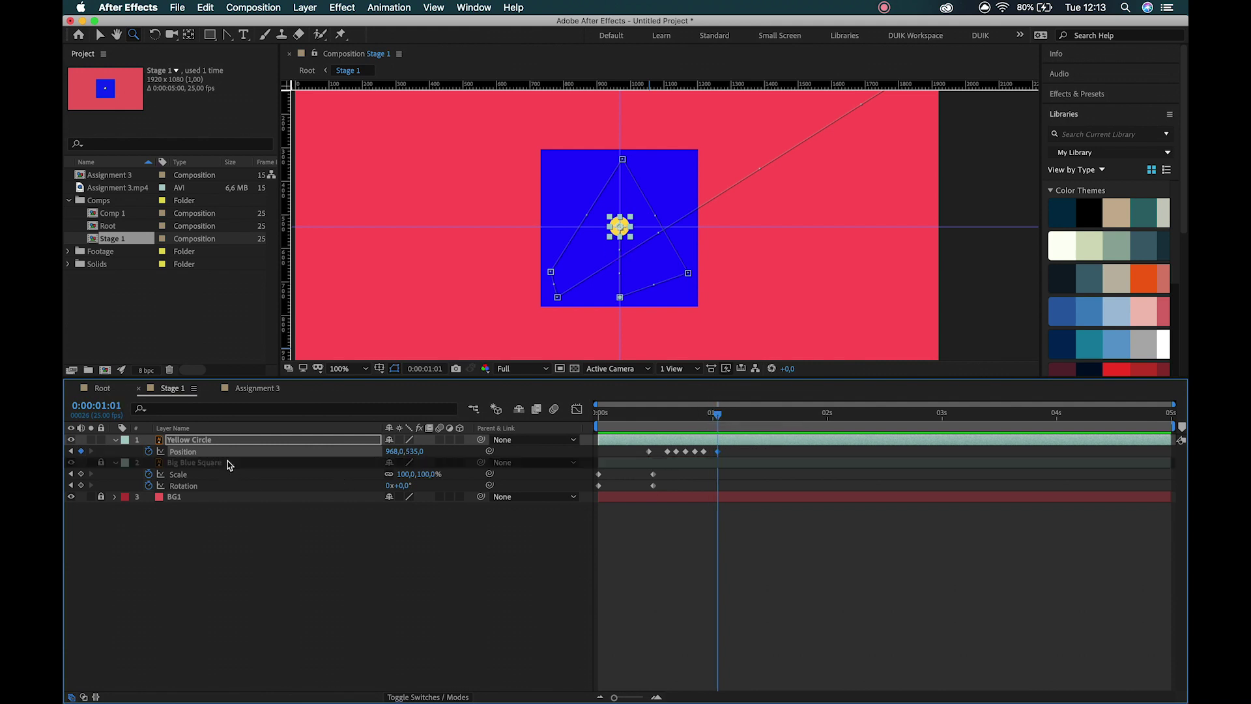
click(247, 469)
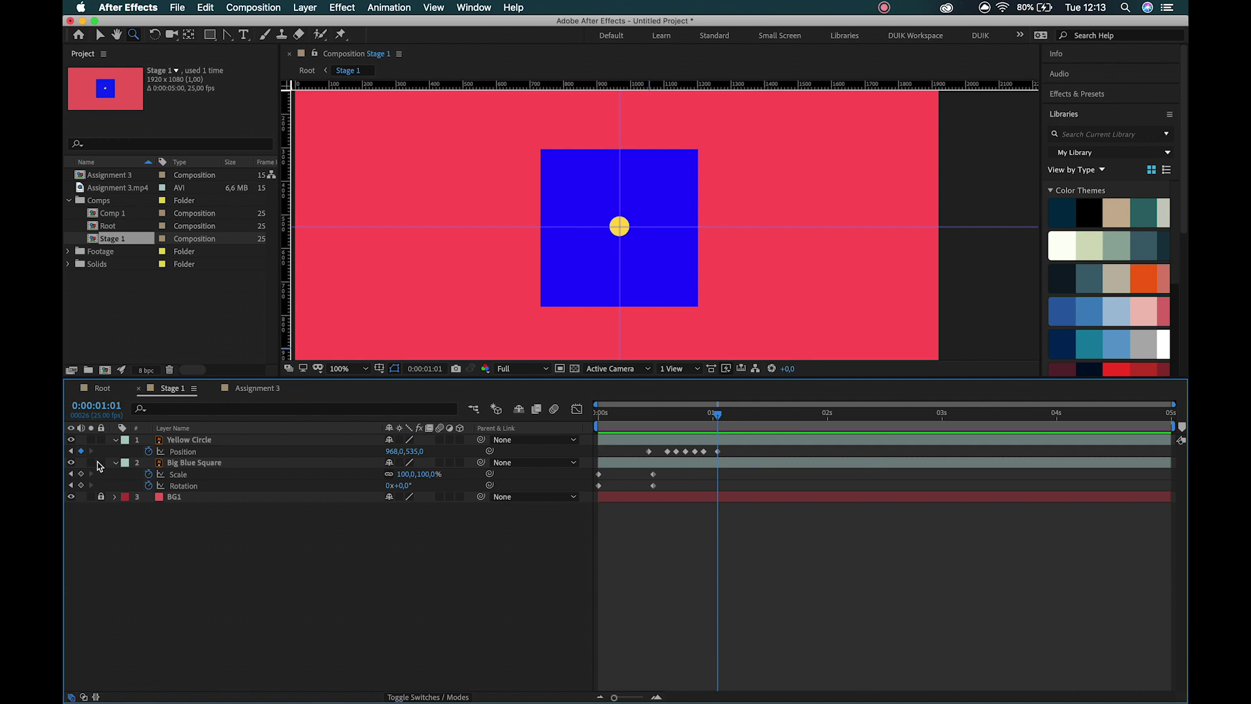
click(81, 475)
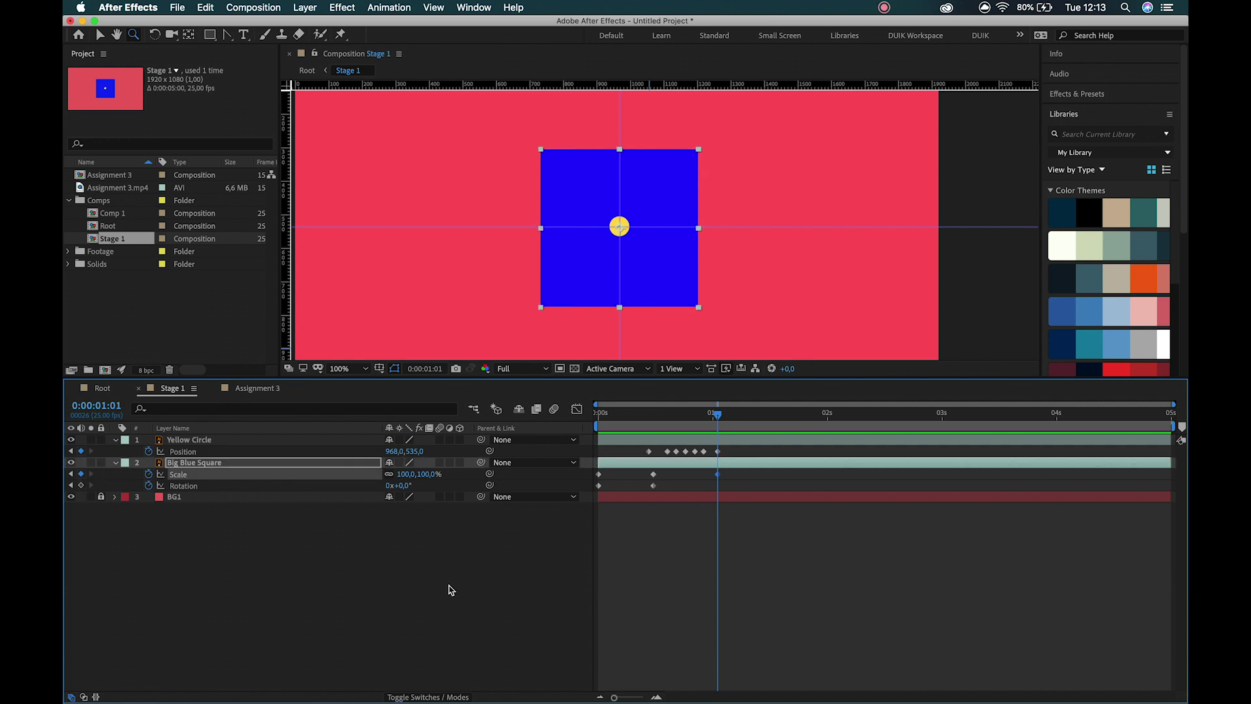
- Check the square's full-frame size in Assignment 3 and set Big Blue Square's Scale to 413% at 0:00:01:04 in Stage 1
click(258, 388)
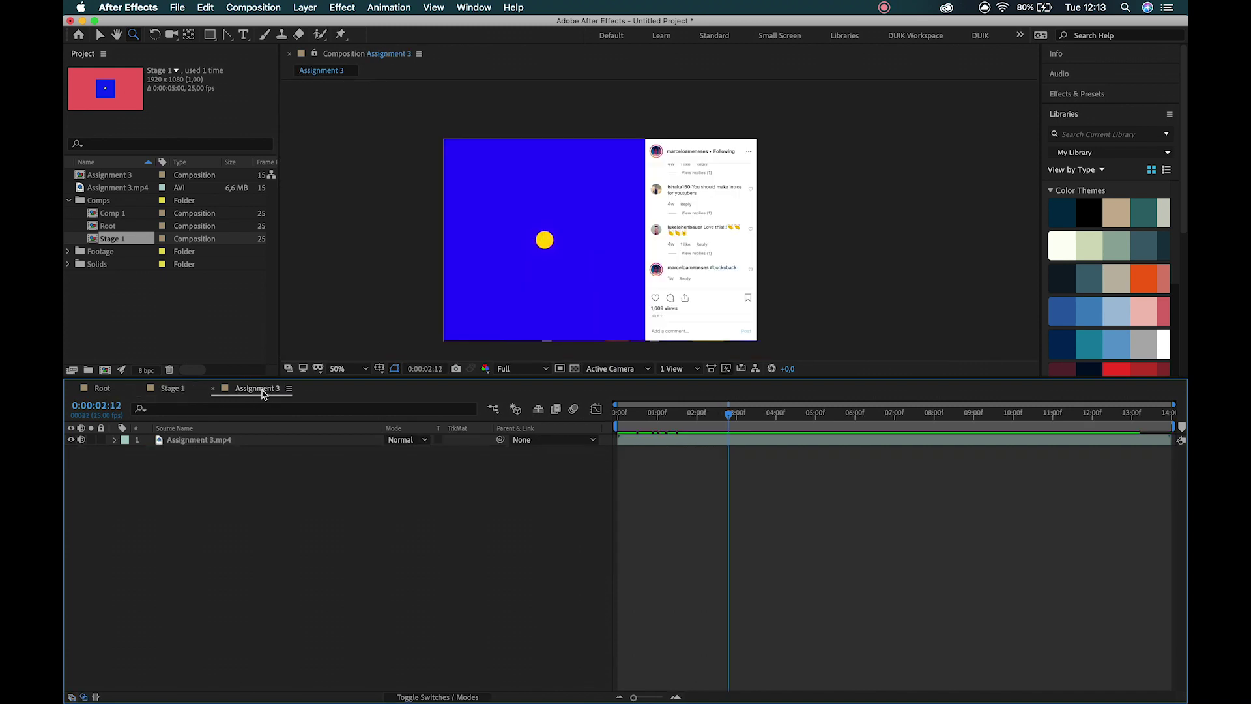
click(171, 389)
key(Page_Down)
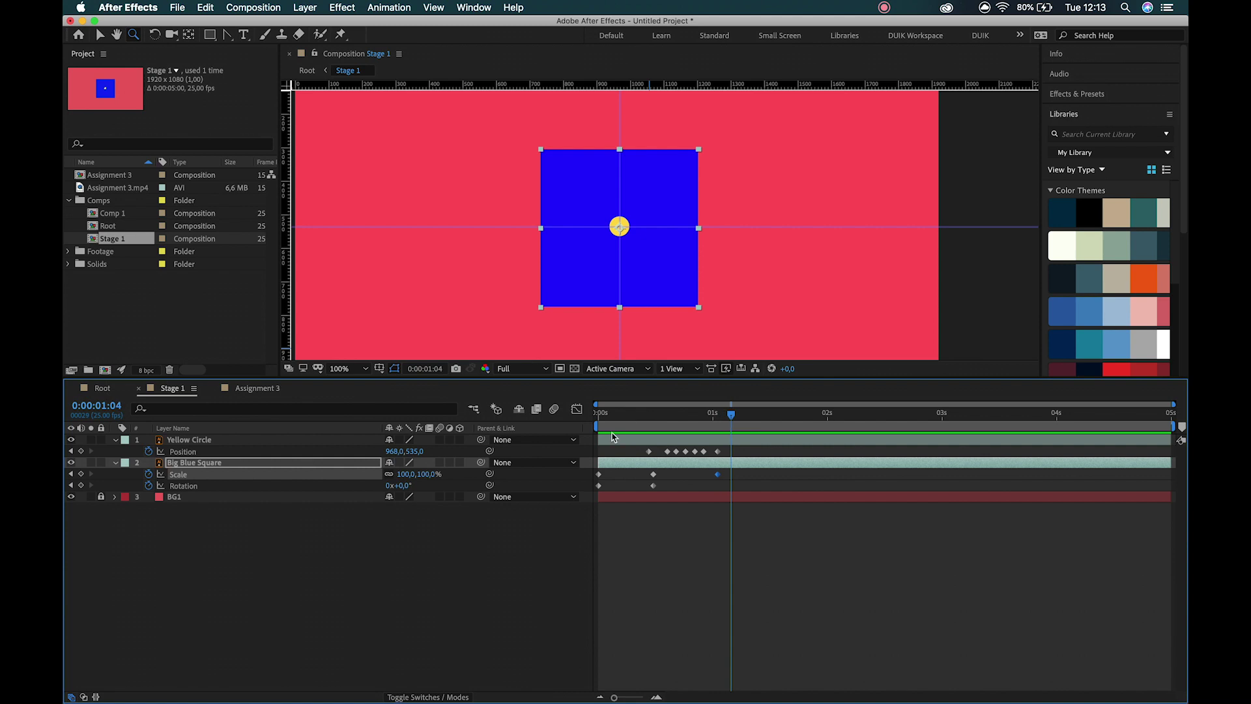
drag(419, 474, 657, 497)
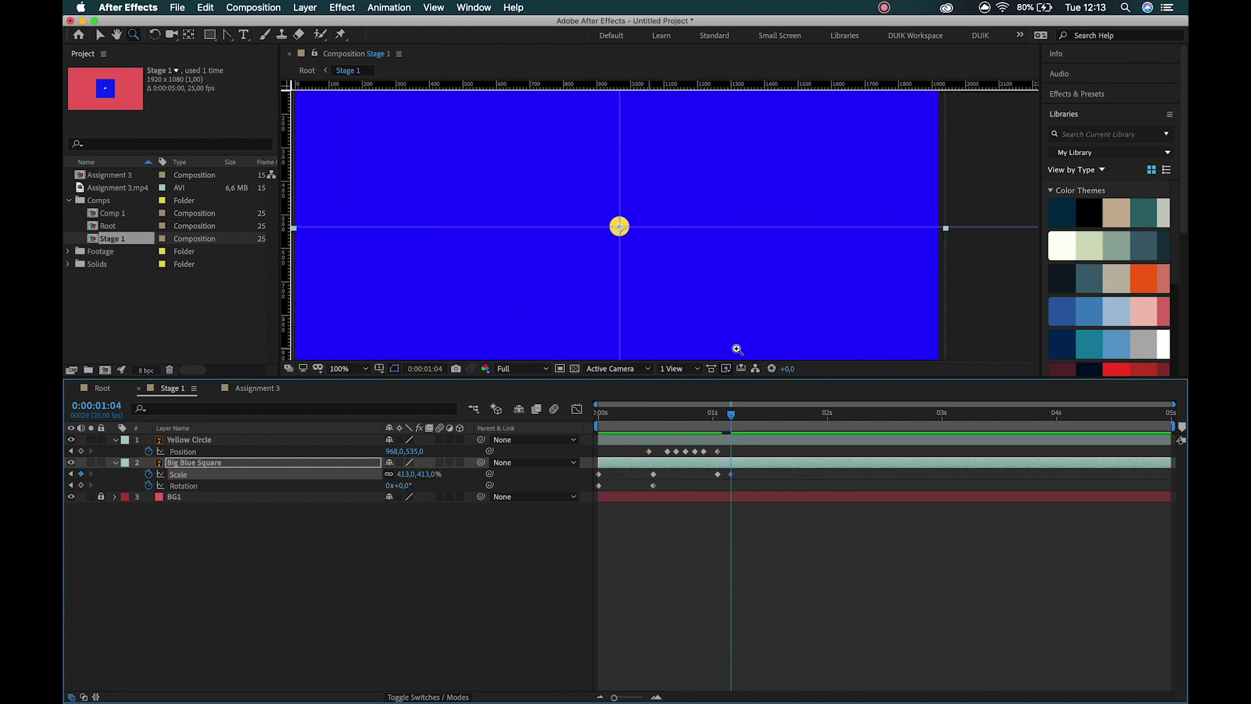
- Preview the square's expansion with the whole Stage 1 frame in view and compare it with the Assignment 3 reference
alt+click(753, 288)
key(space)
drag(684, 249, 684, 280)
key(v)
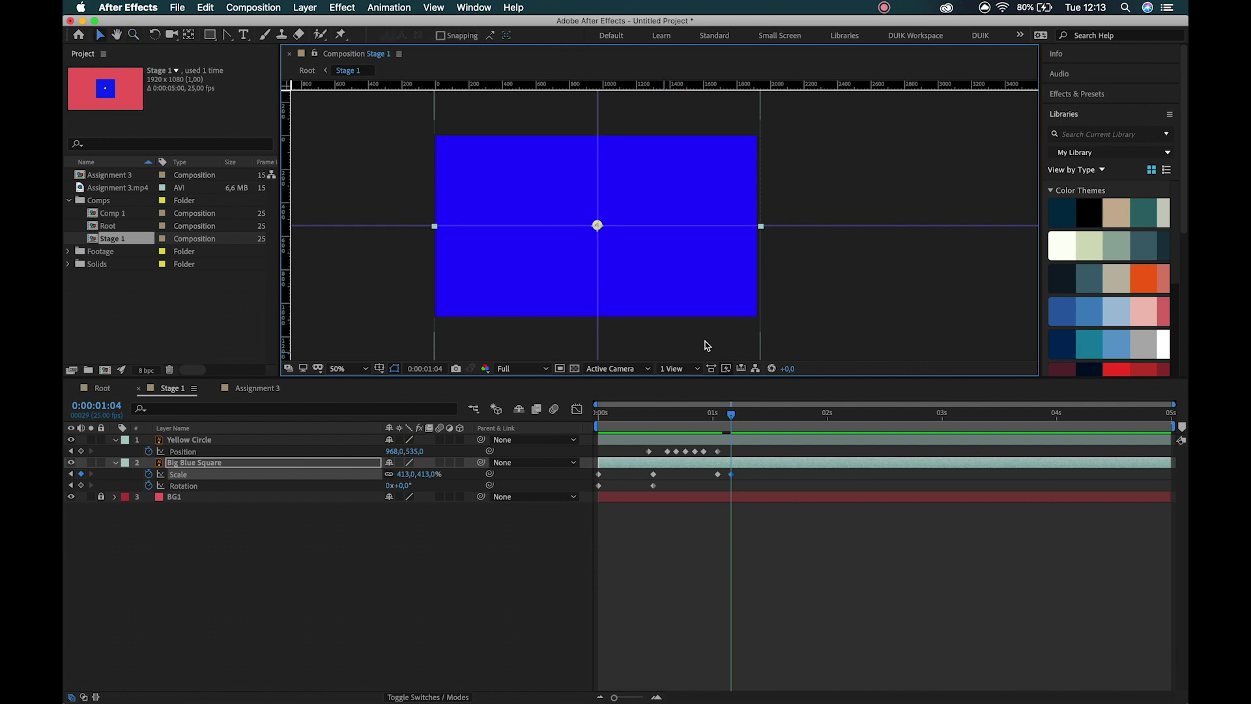
drag(681, 418, 640, 416)
key(space)
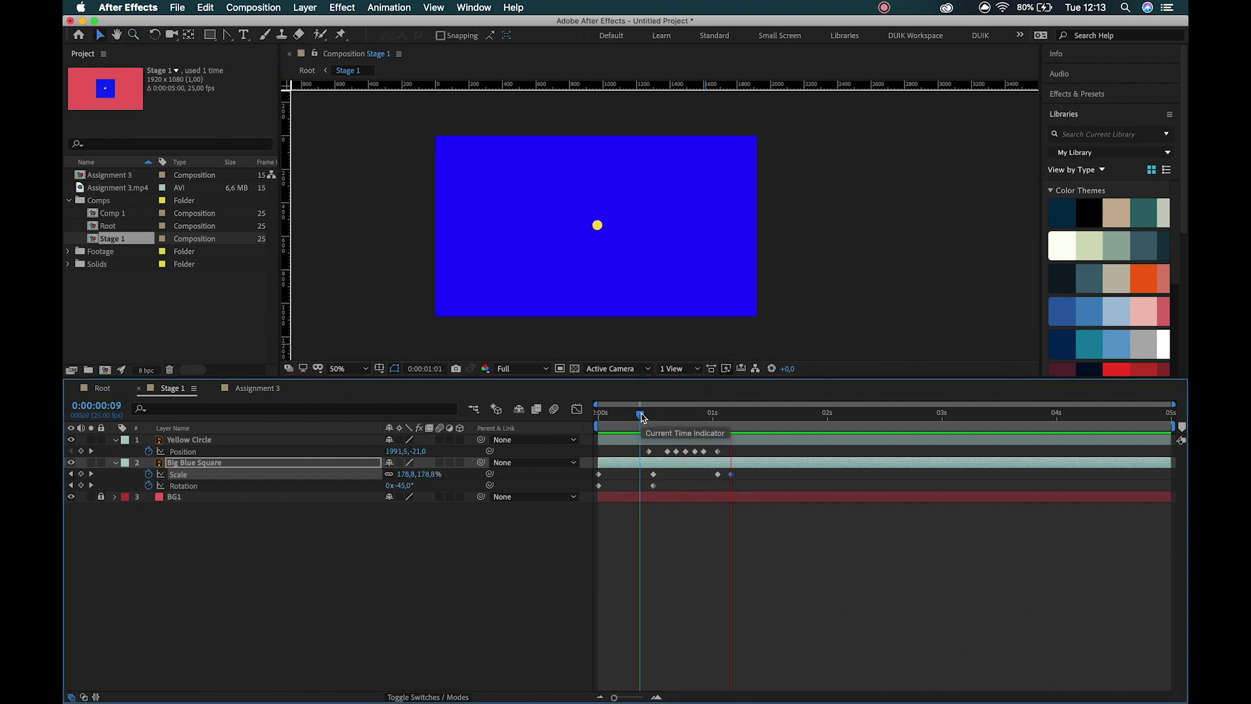
drag(734, 416, 735, 418)
click(272, 391)
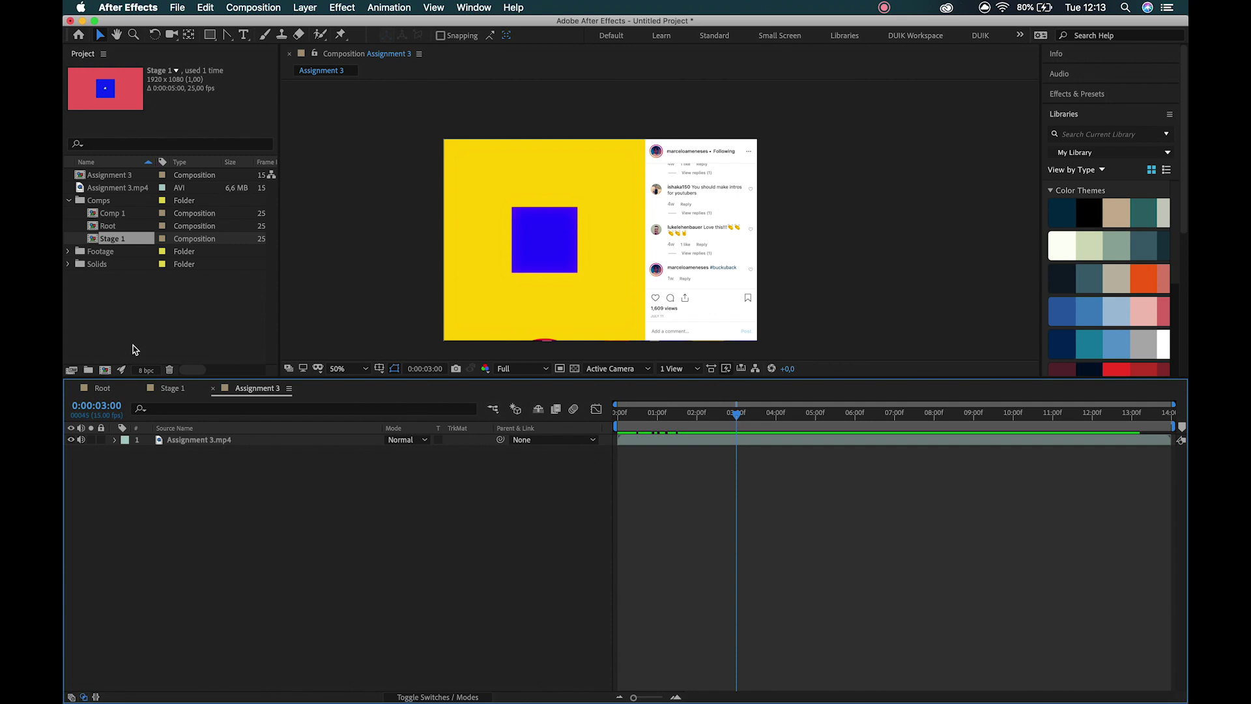
click(174, 389)
- Add a Scale keyframe to Yellow Circle and place it at 0:00:01:01
mouse_move(730, 422)
mouse_down()
mouse_move(714, 420)
mouse_move(735, 420)
mouse_up()
click(228, 440)
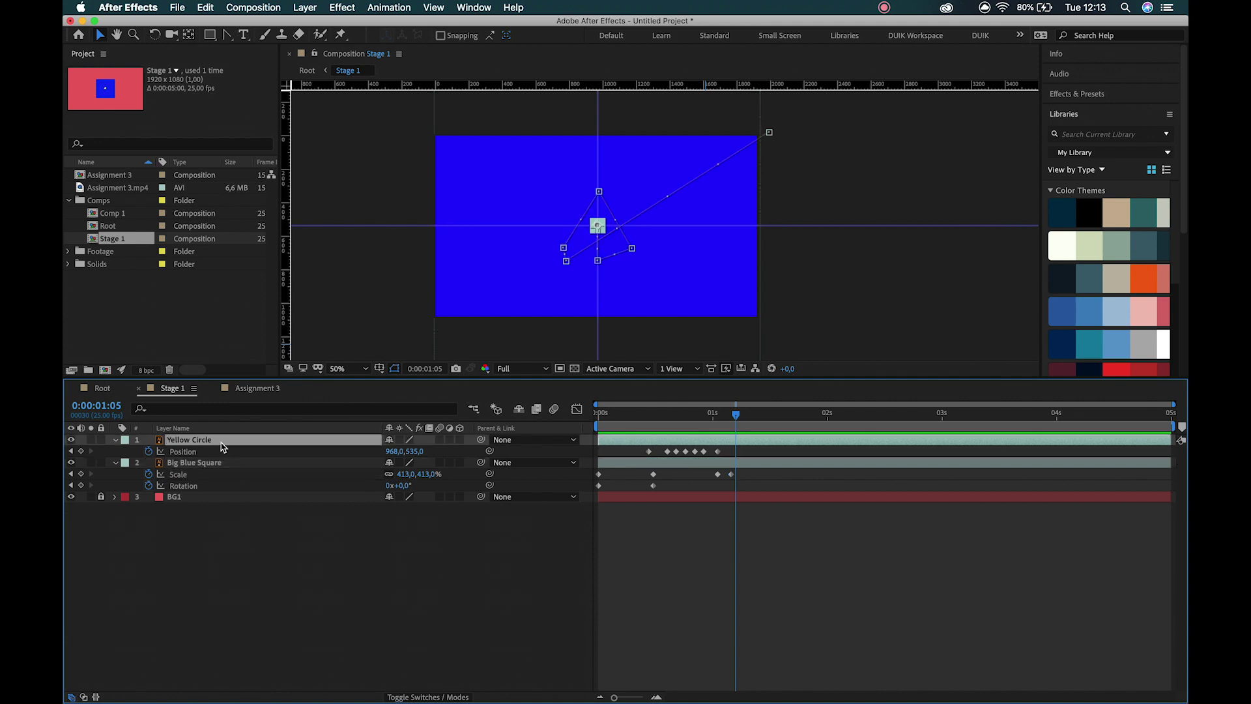
key(shift+s)
click(149, 463)
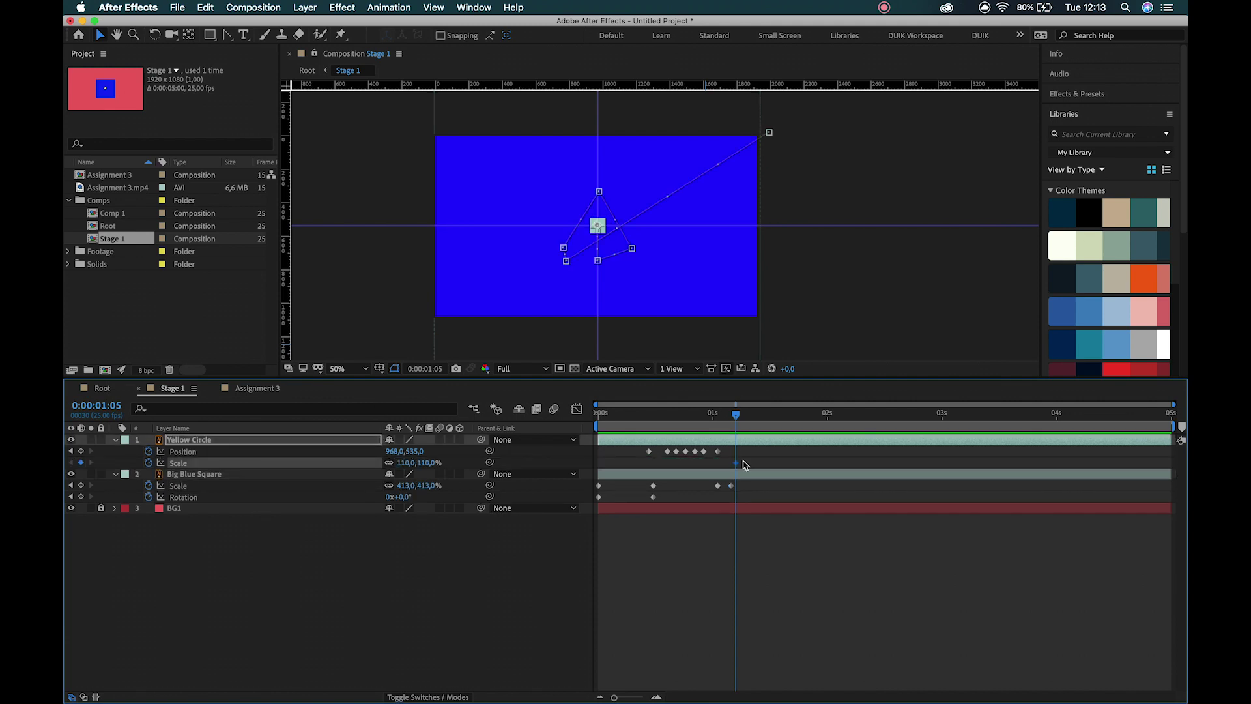
drag(736, 462, 718, 462)
- Enlarge Yellow Circle to a Scale of 3129% at 0:00:01:05
drag(421, 466, 968, 393)
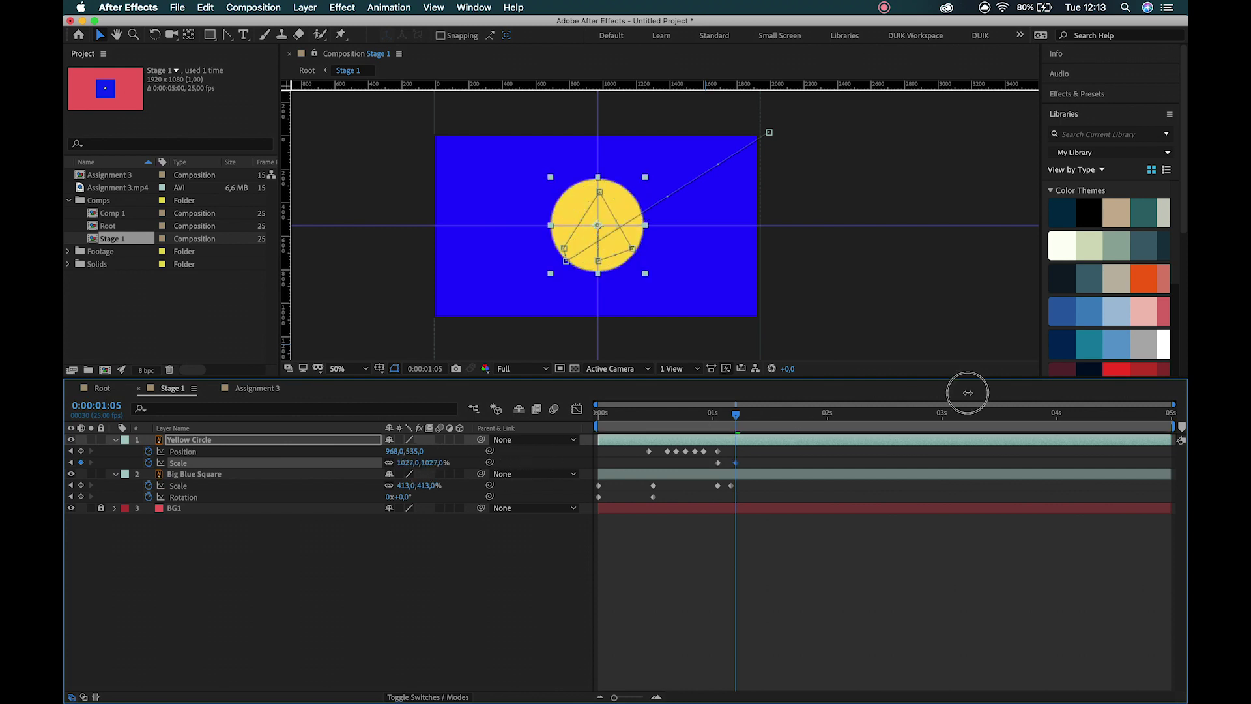
drag(431, 467, 556, 447)
click(456, 550)
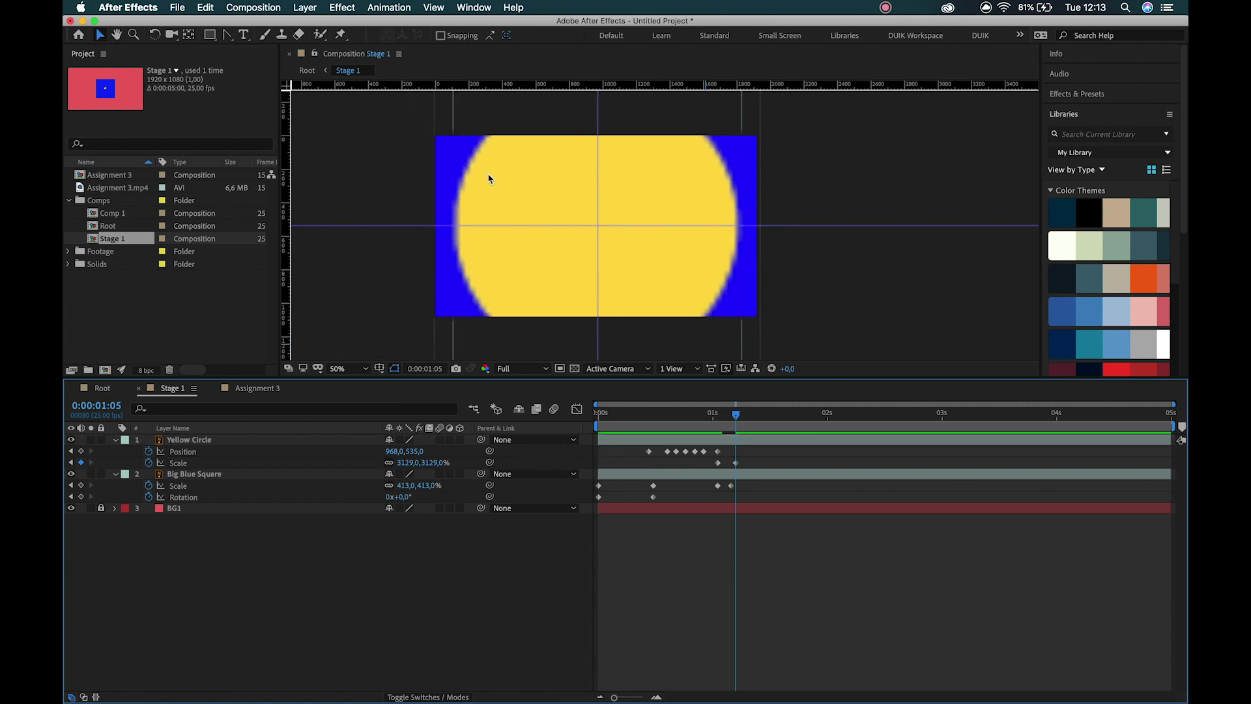
- Show the Switches column alongside Modes and enable continuous rasterization for Yellow Circle and Big Blue Square
click(404, 697)
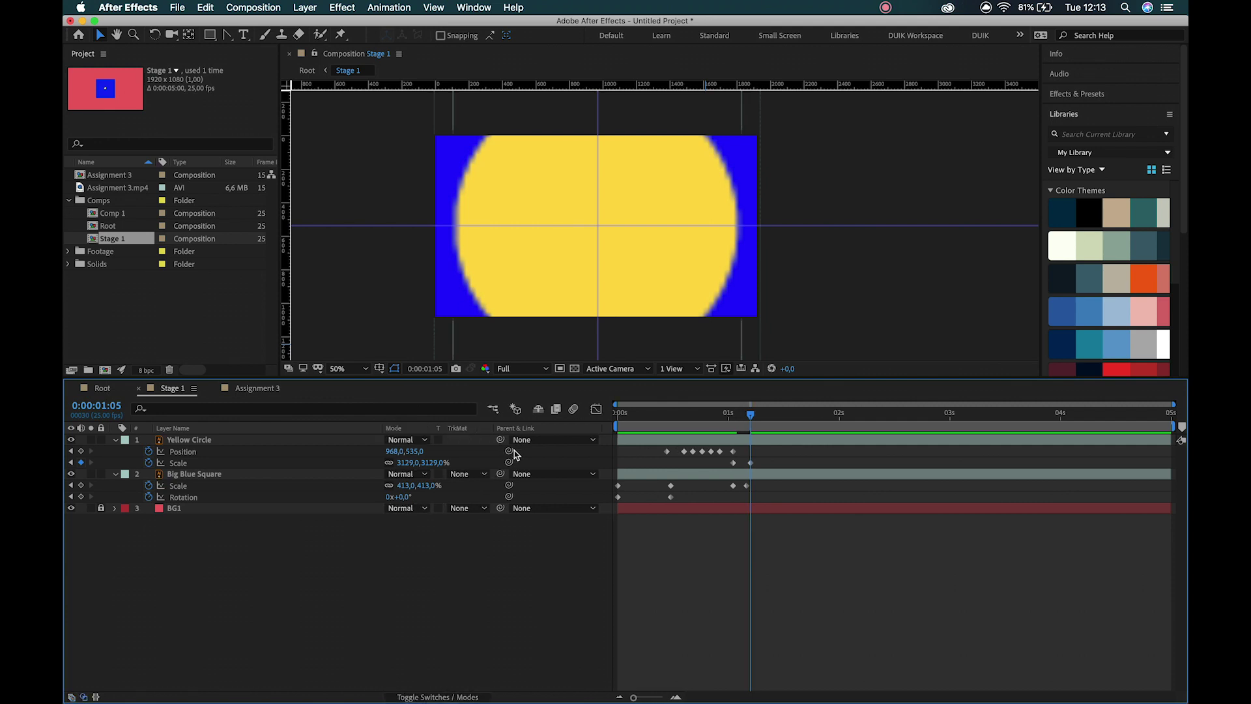
click(504, 257)
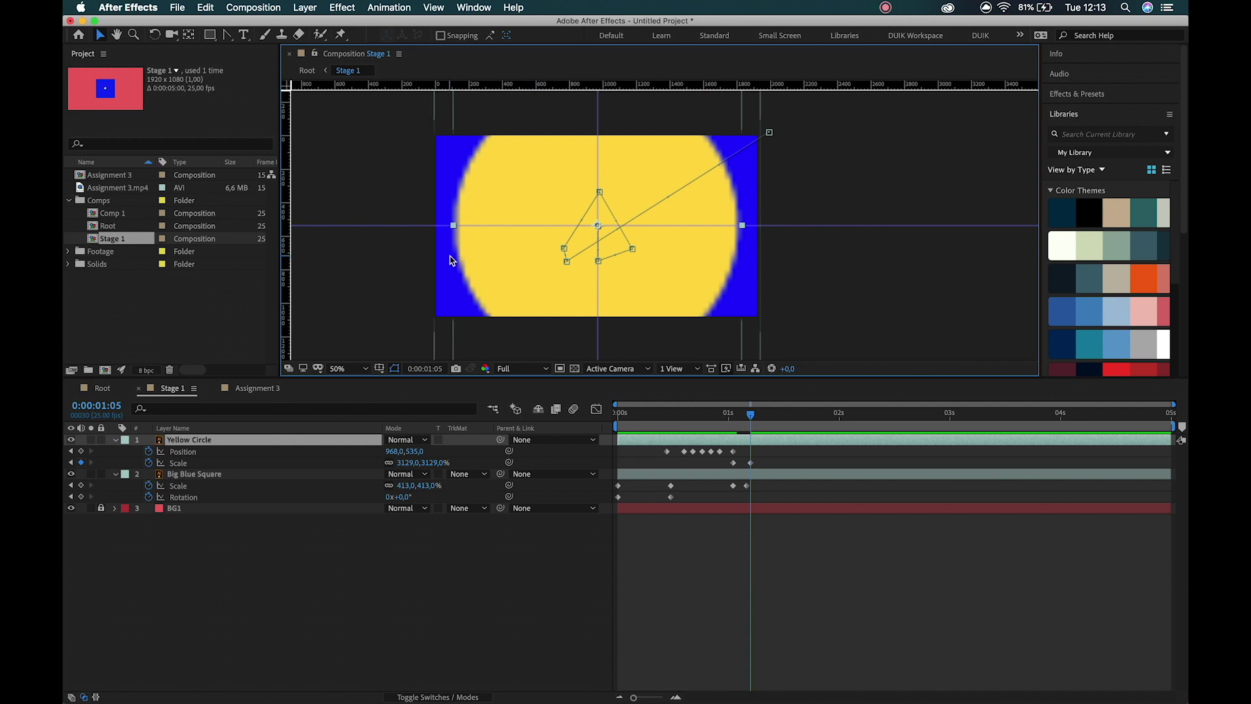
right_click(590, 433)
mouse_move(631, 472)
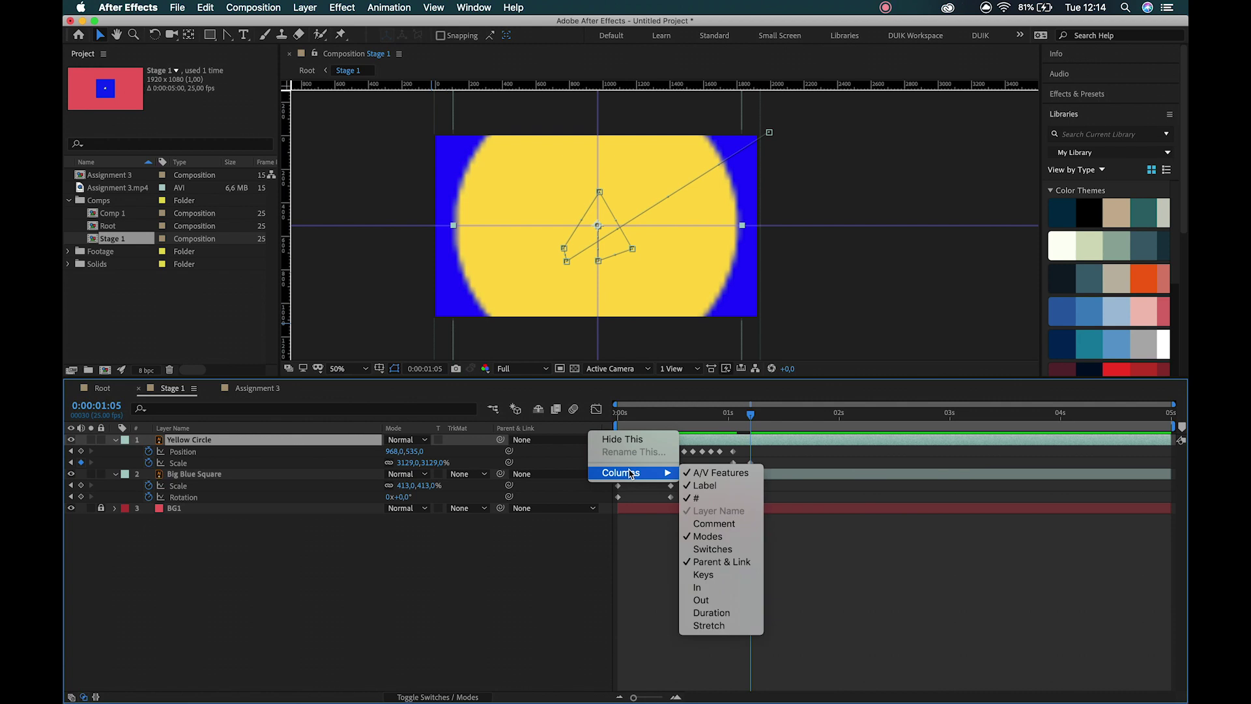
click(723, 548)
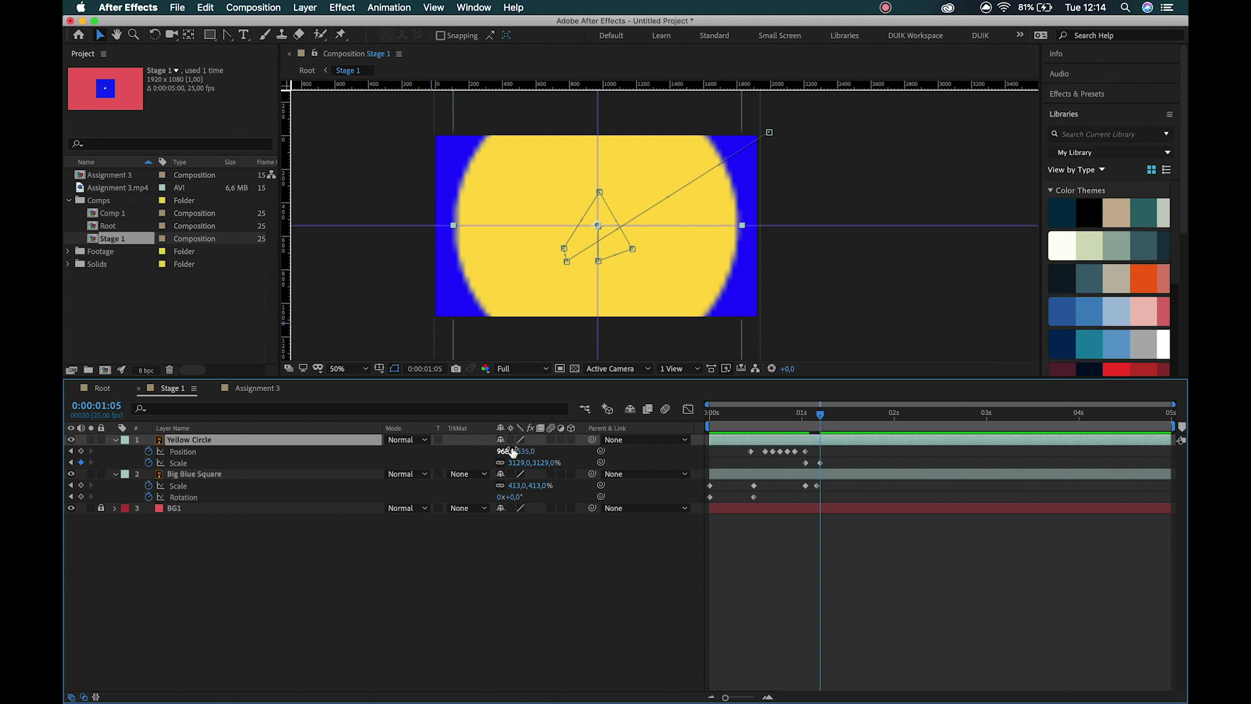
click(511, 441)
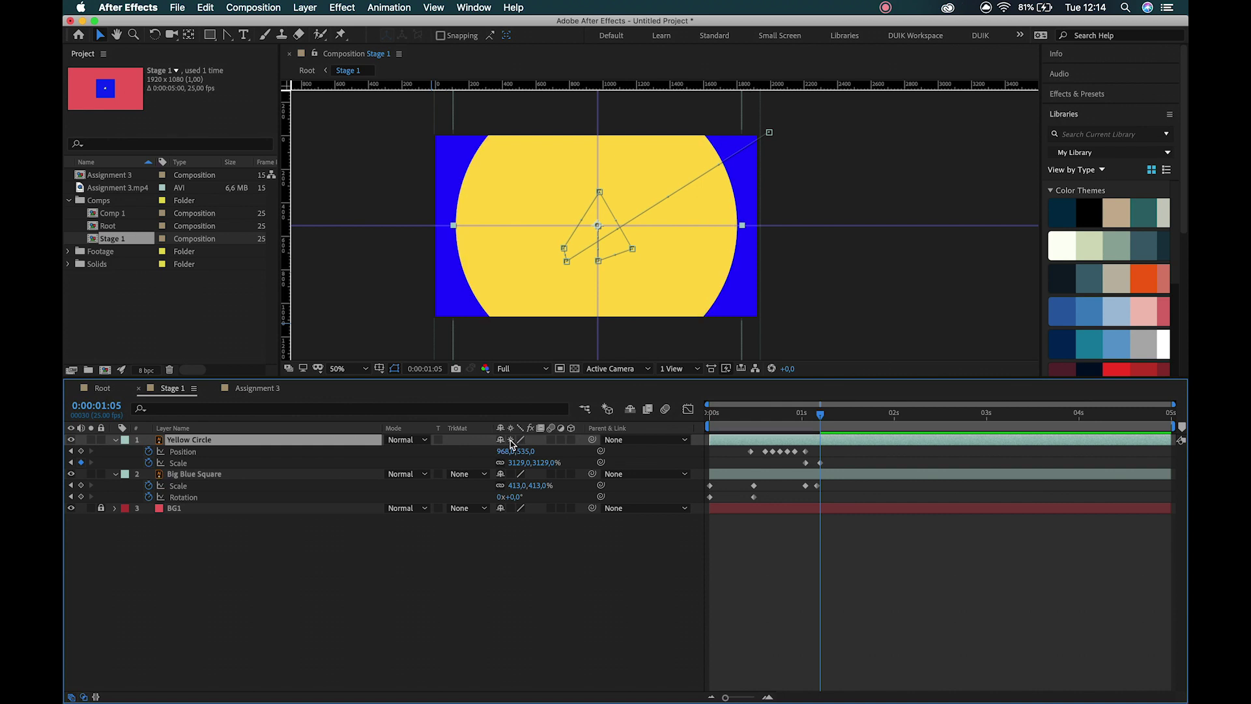
click(510, 474)
- Preview the Stage 1 animation from the first frame with the rasterized shapes
drag(727, 427, 655, 421)
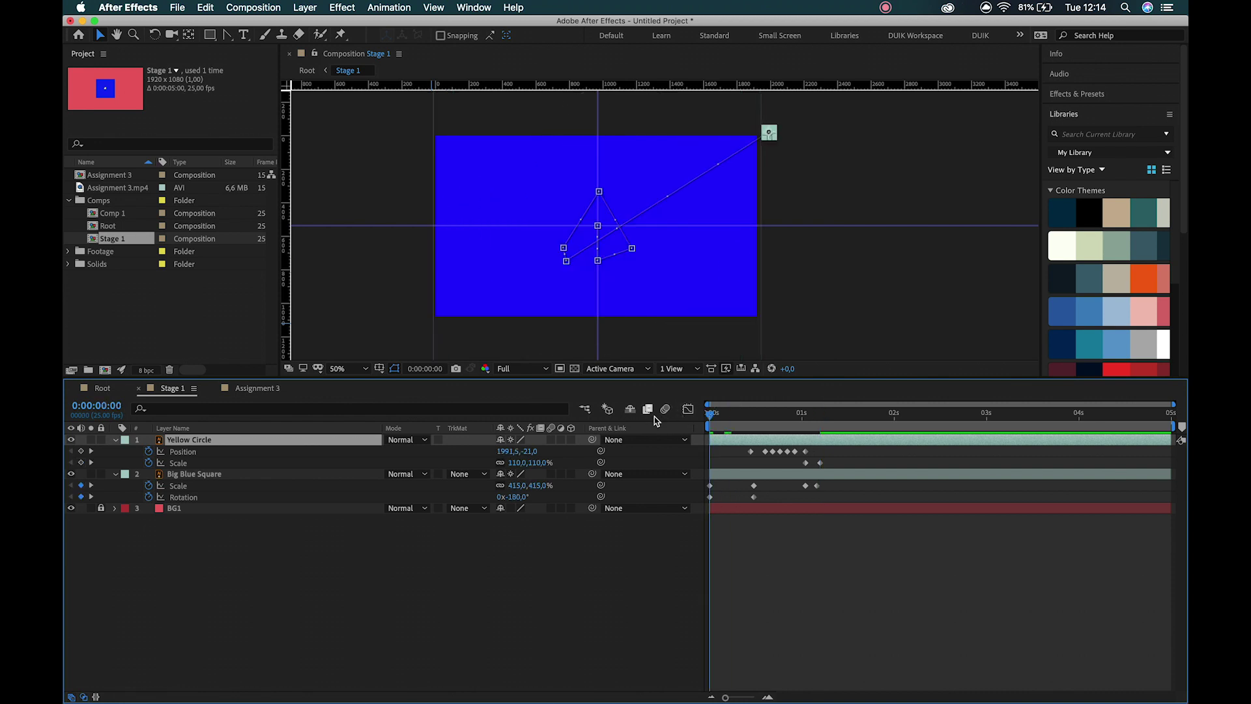
key(space)
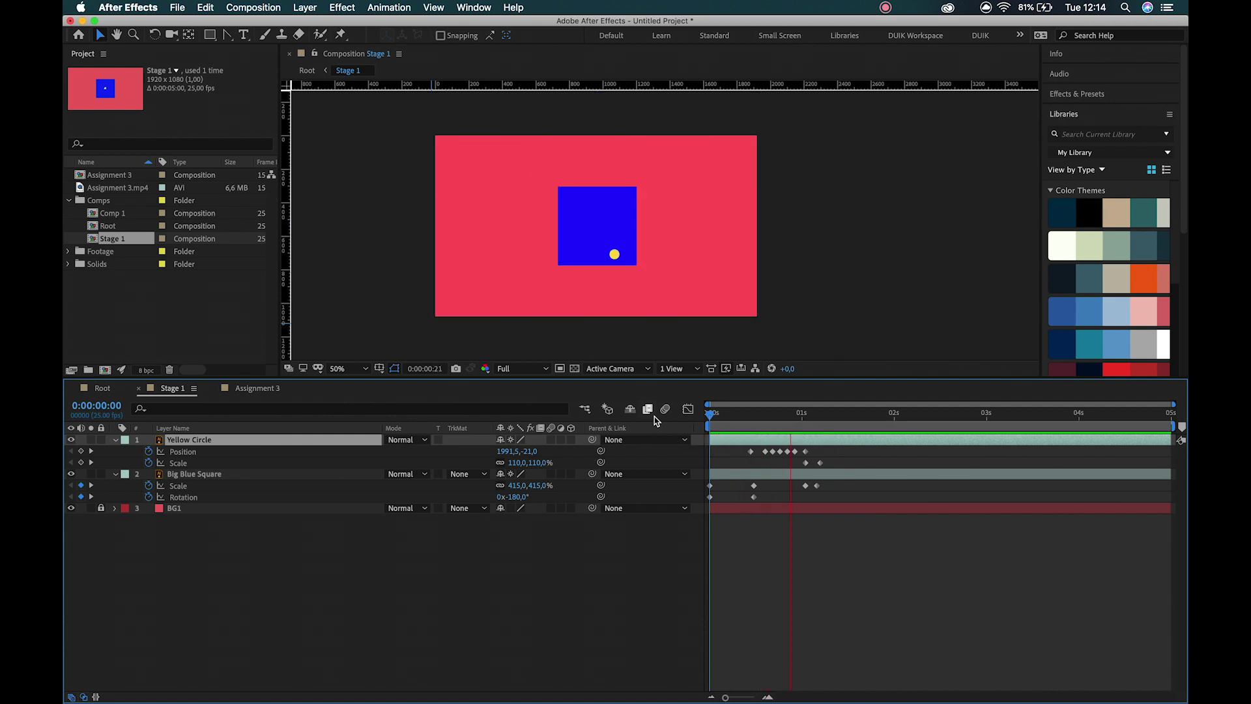
key(space)
- Increase Yellow Circle's Scale to 4548% at 0:00:01:05 so that it covers the whole frame
drag(805, 417, 822, 423)
drag(529, 452, 1094, 453)
key(ctrl+z)
click(589, 463)
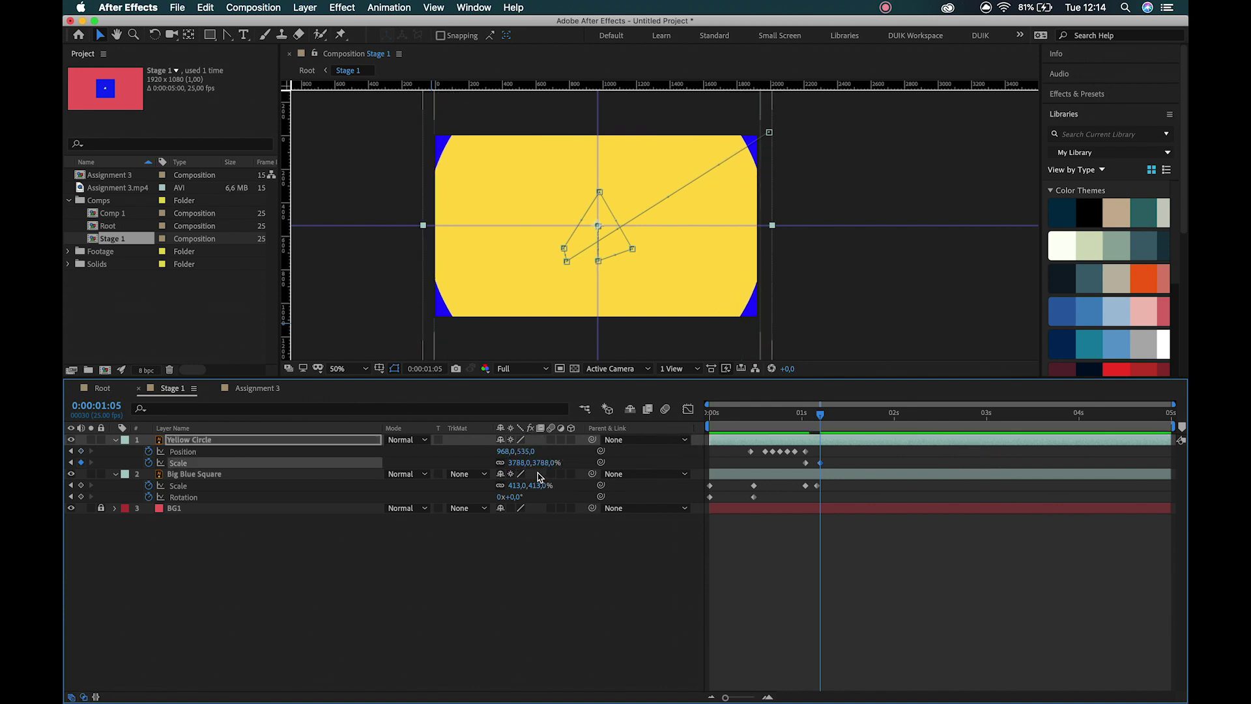
drag(541, 462, 921, 429)
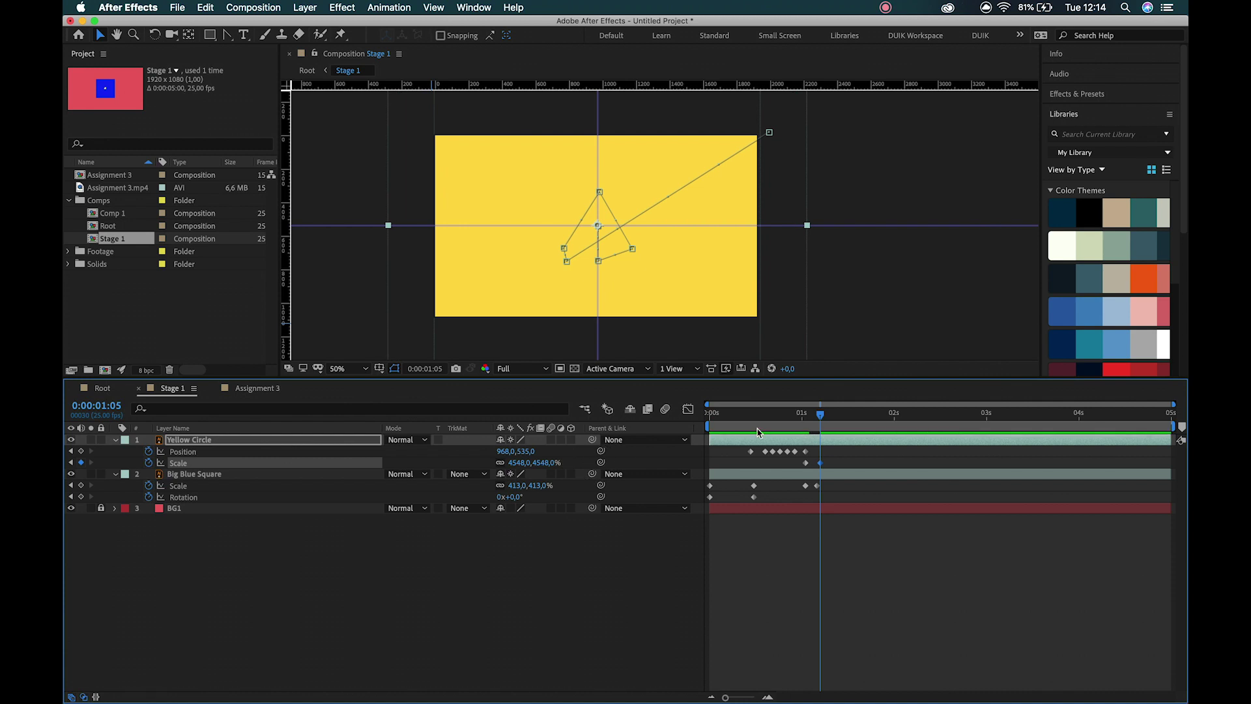
- Preview the circle's growth and try its Scale keyframes at 0:00:01:03 and 0:00:01:06
key(space)
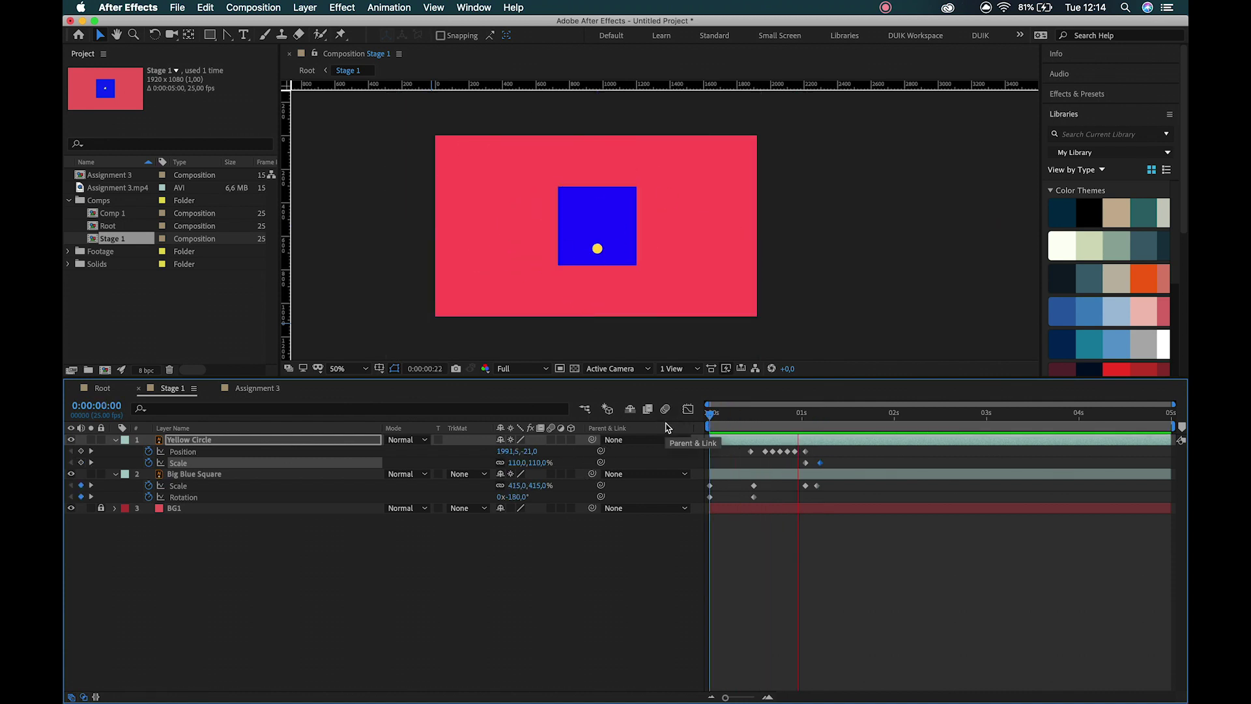
drag(865, 413, 805, 417)
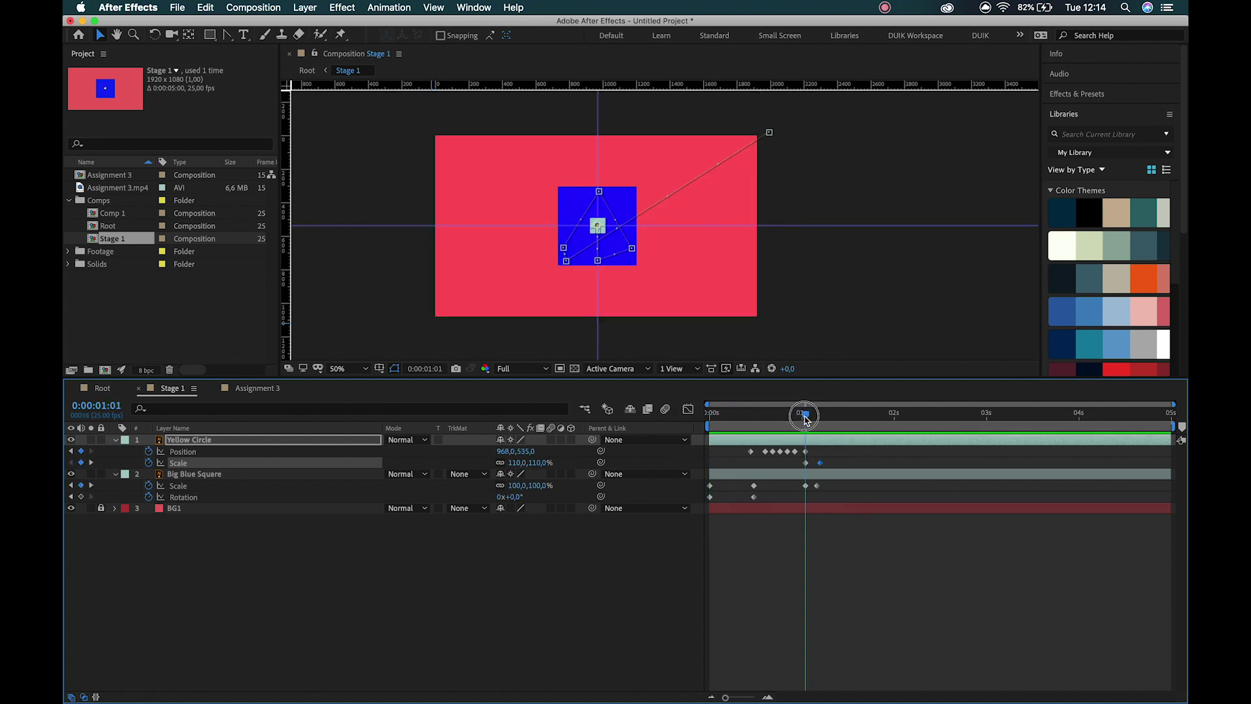
click(807, 463)
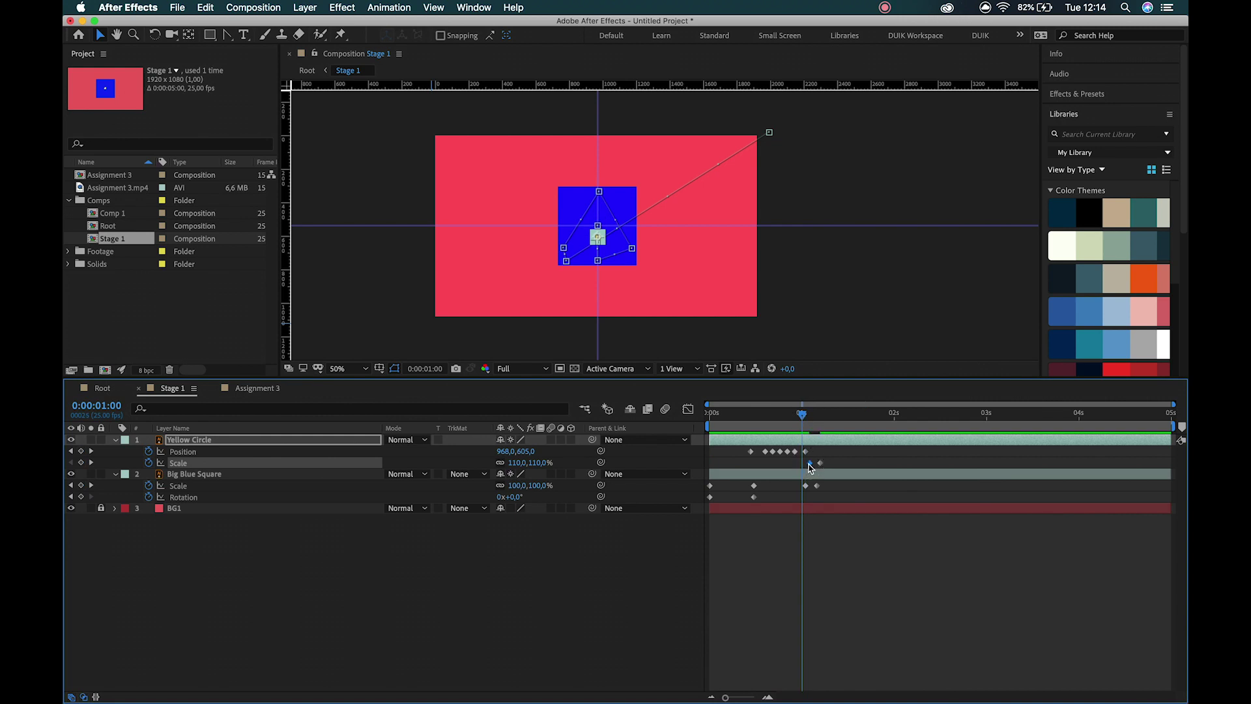
drag(800, 466, 843, 461)
key(equal)
key(space)
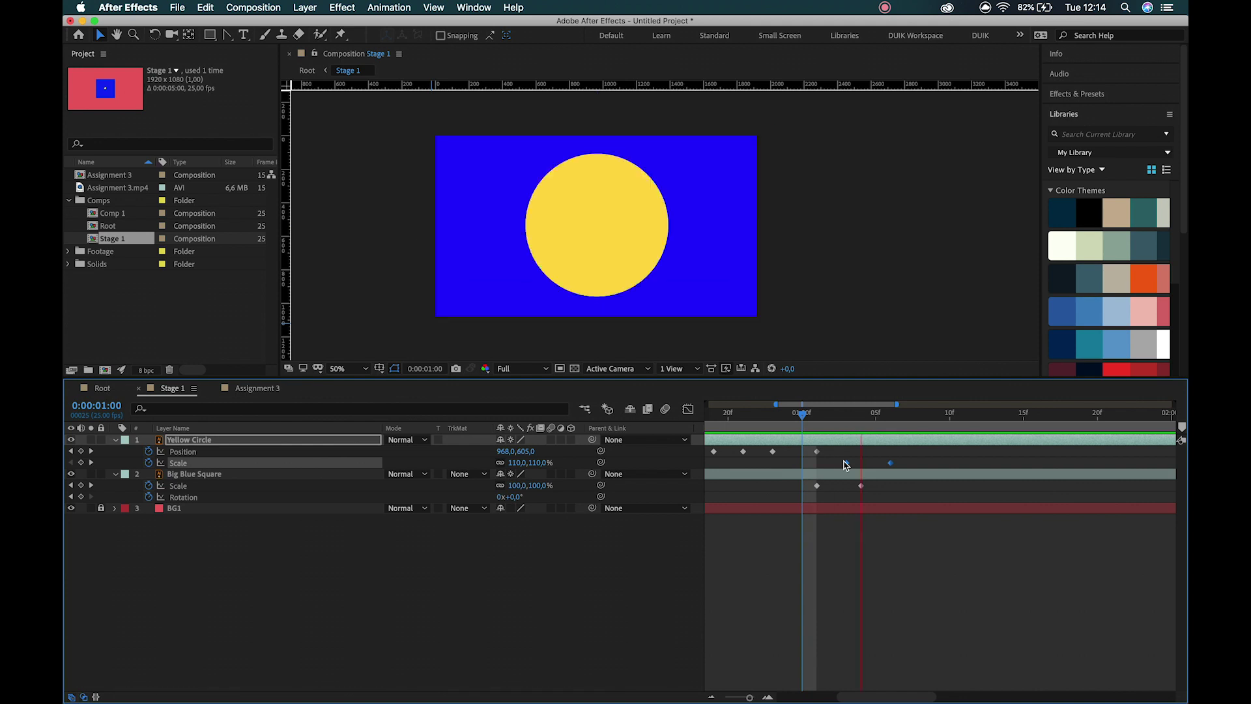
key(space)
- Place Yellow Circle's first Scale keyframe at 0:00:01:04 and its last at 0:00:01:21, and preview the slower growth
drag(786, 411, 857, 464)
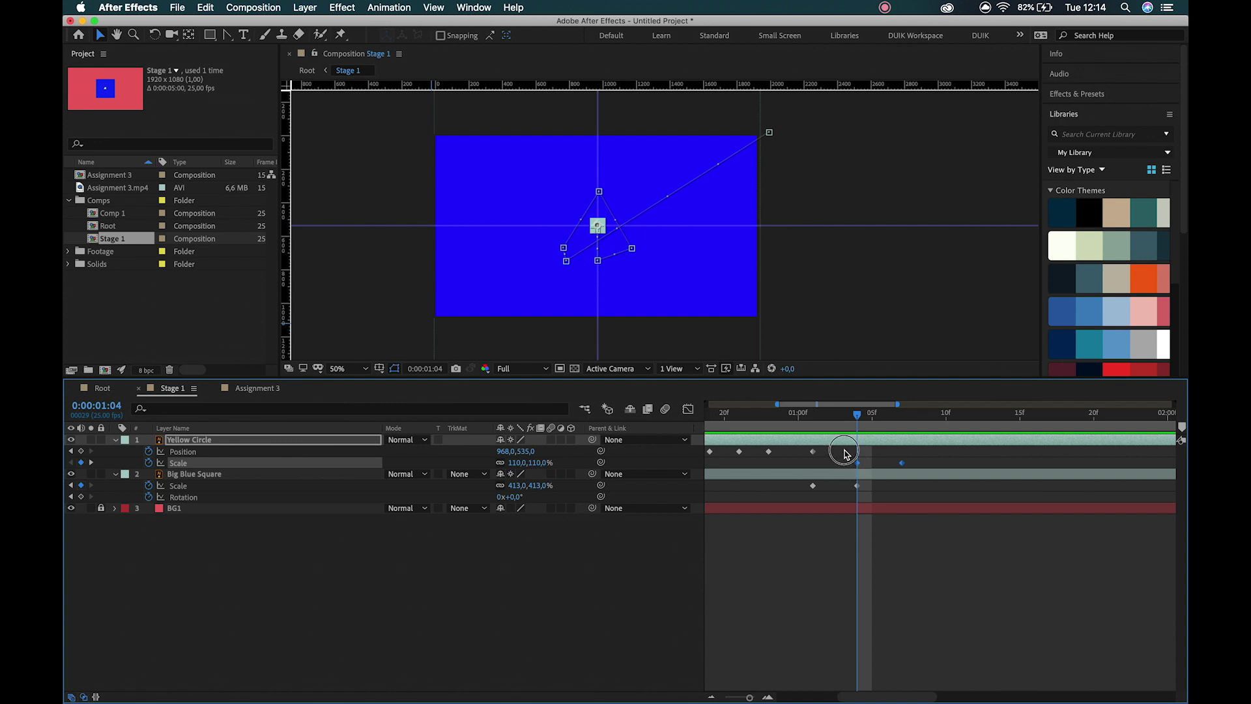
click(846, 454)
key(Page_Down)
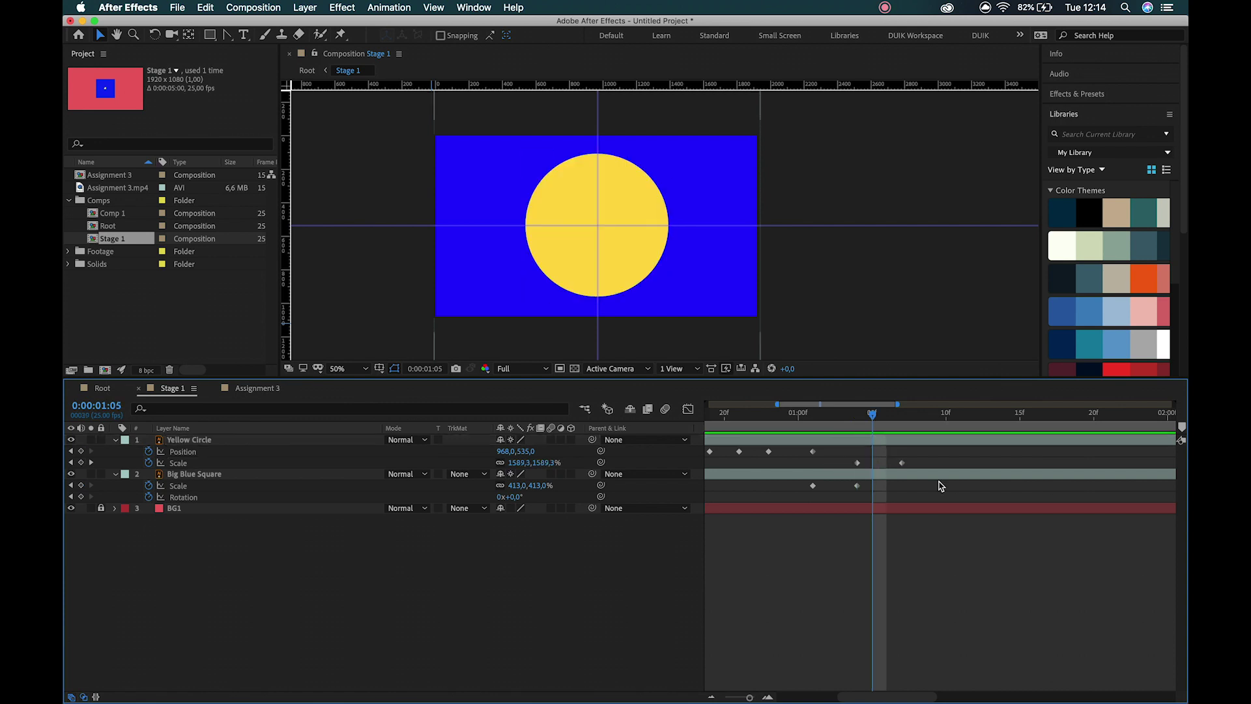
drag(900, 463, 1101, 469)
key(space)
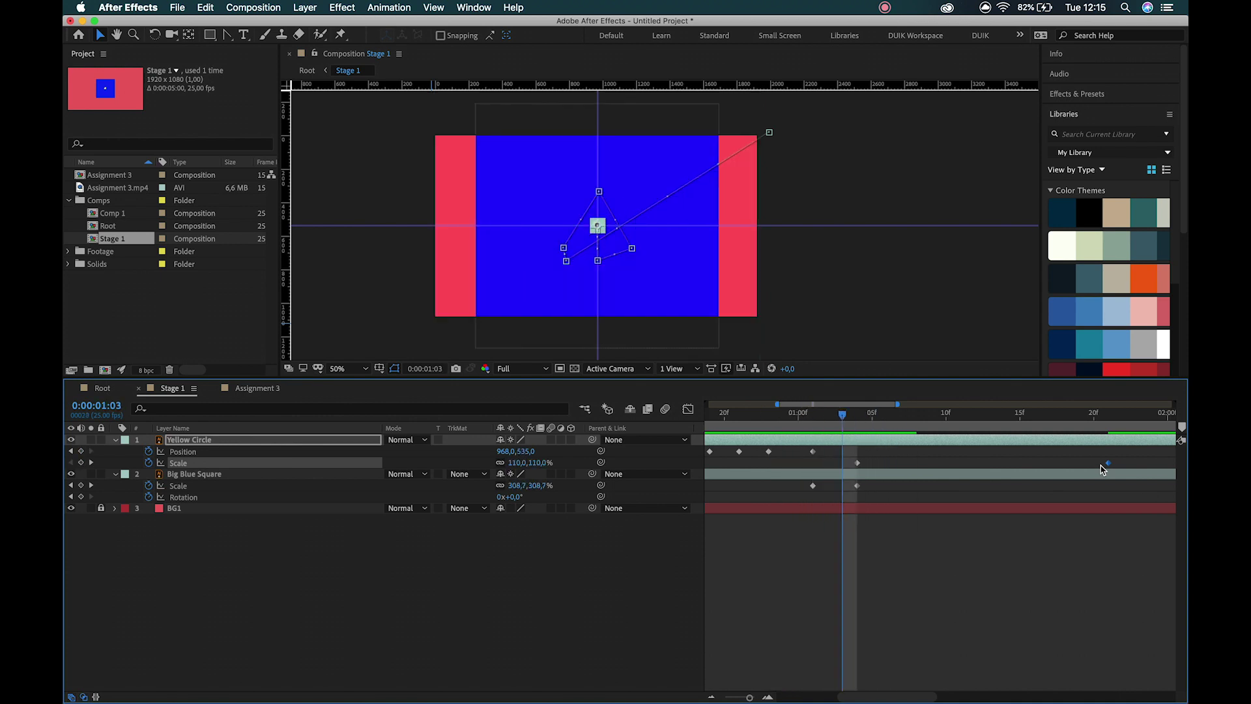
- Shift both Yellow Circle Scale keyframes earlier to 0:00:01:02 and 0:00:01:19, and review the growth frame by frame
drag(1137, 455, 822, 466)
click(813, 420)
key(space)
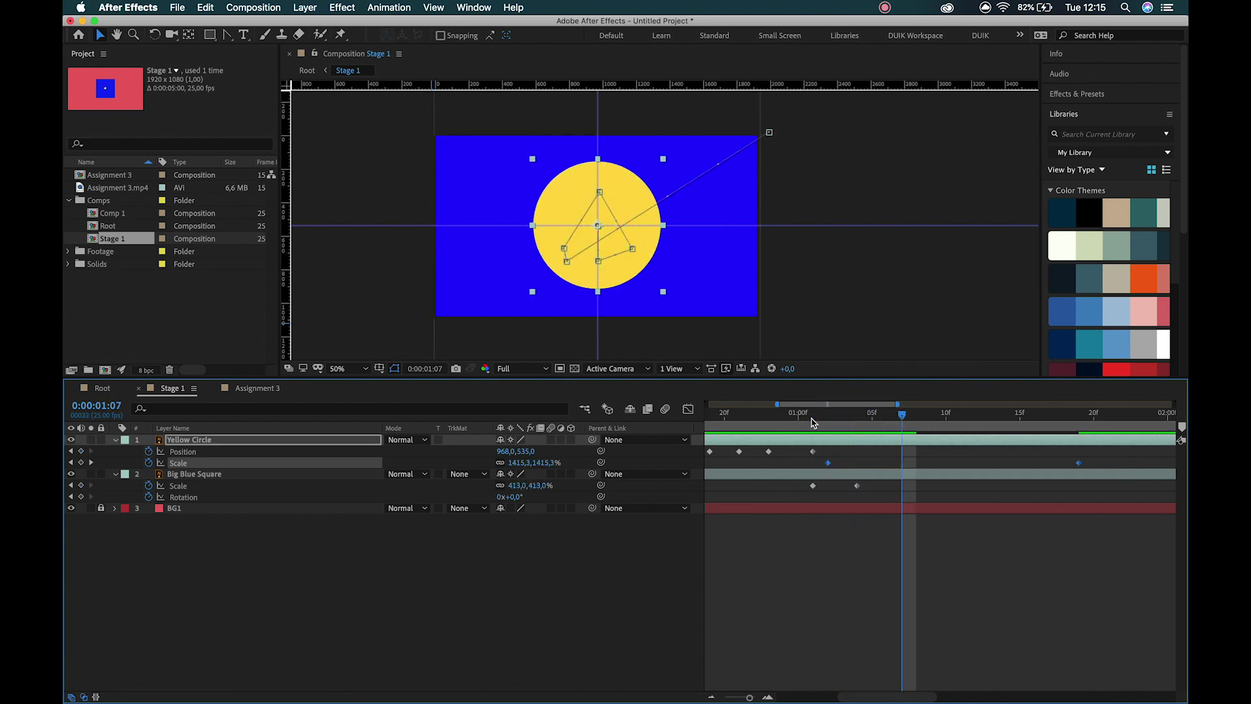
key(space)
key(Page_Up)
key(Page_Down)
key(Page_Down)
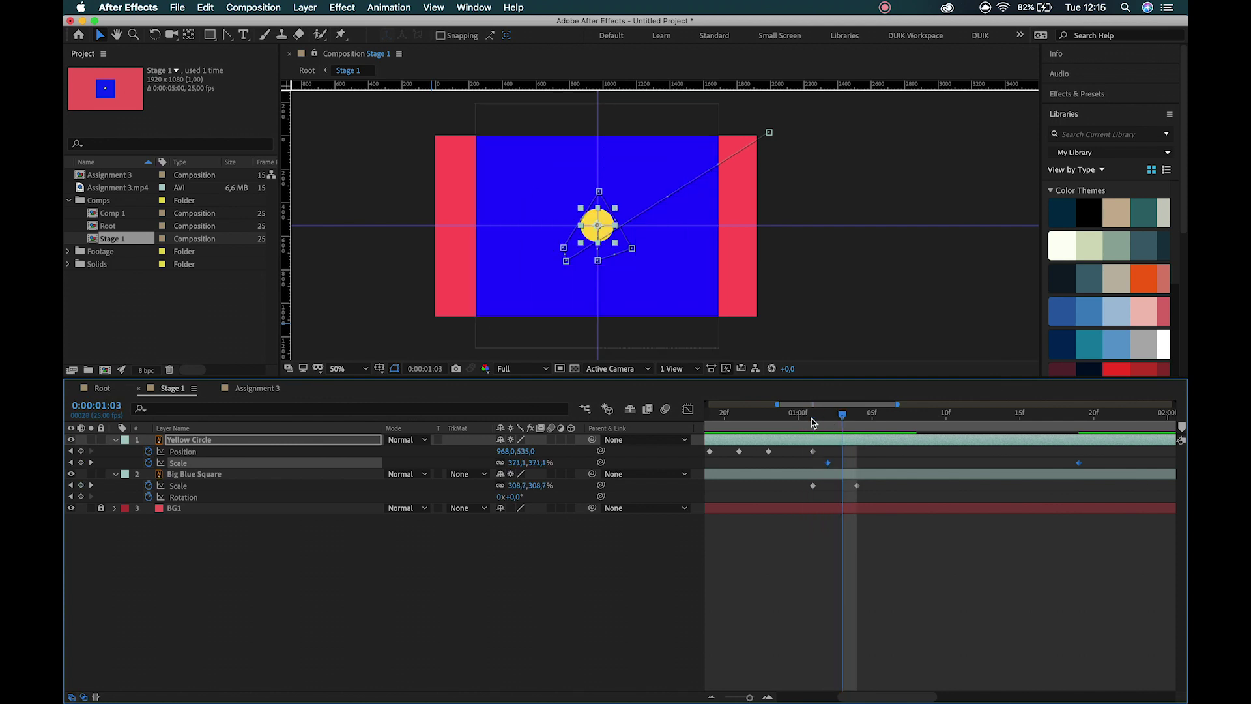
- Deselect the layers at 0:00:01:01 and bring Stage 1's full five-second timeline into view
key(Page_Up)
key(Page_Up)
click(850, 574)
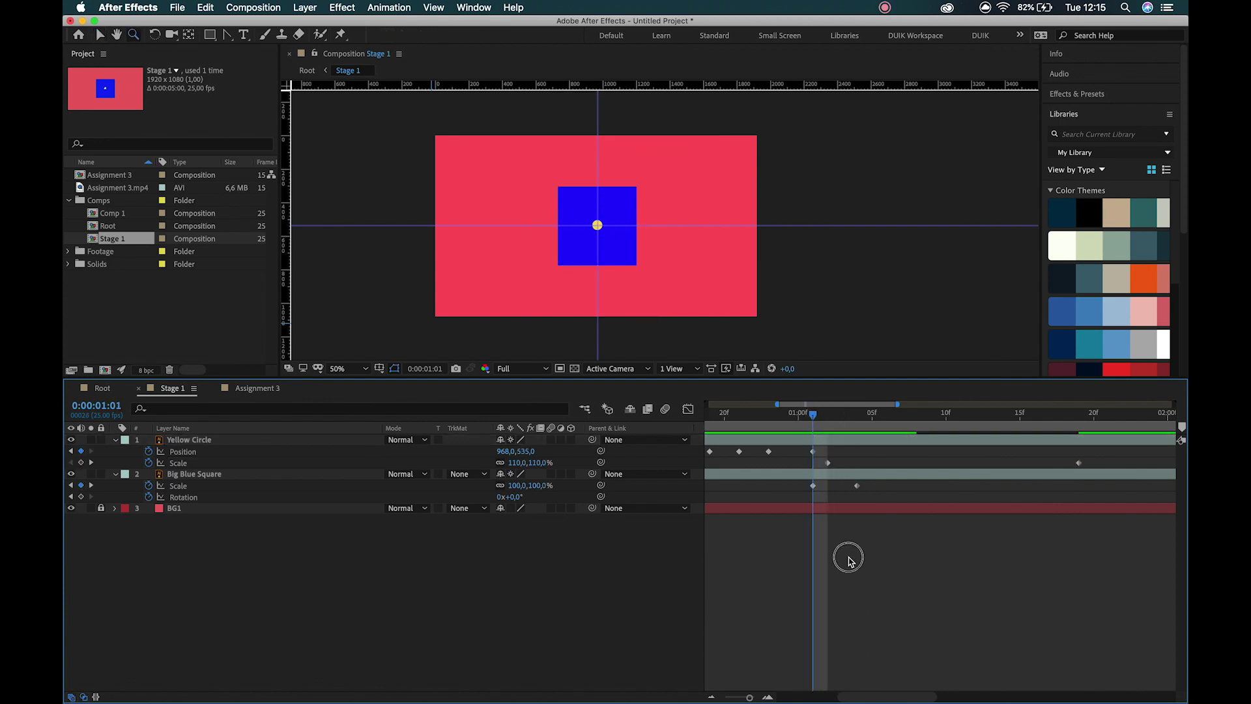
scroll(756, 260, down, 1)
scroll(677, 273, up, 1)
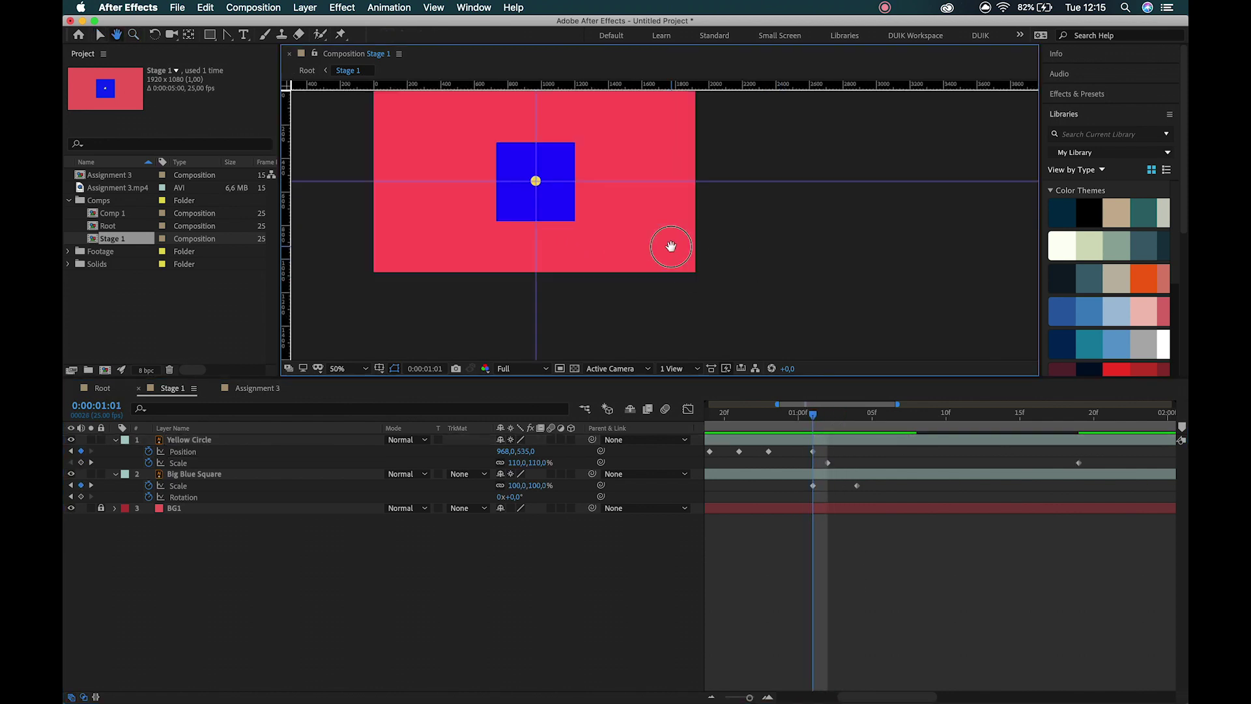
drag(670, 246, 723, 288)
key(minus)
key(minus)
key(minus)
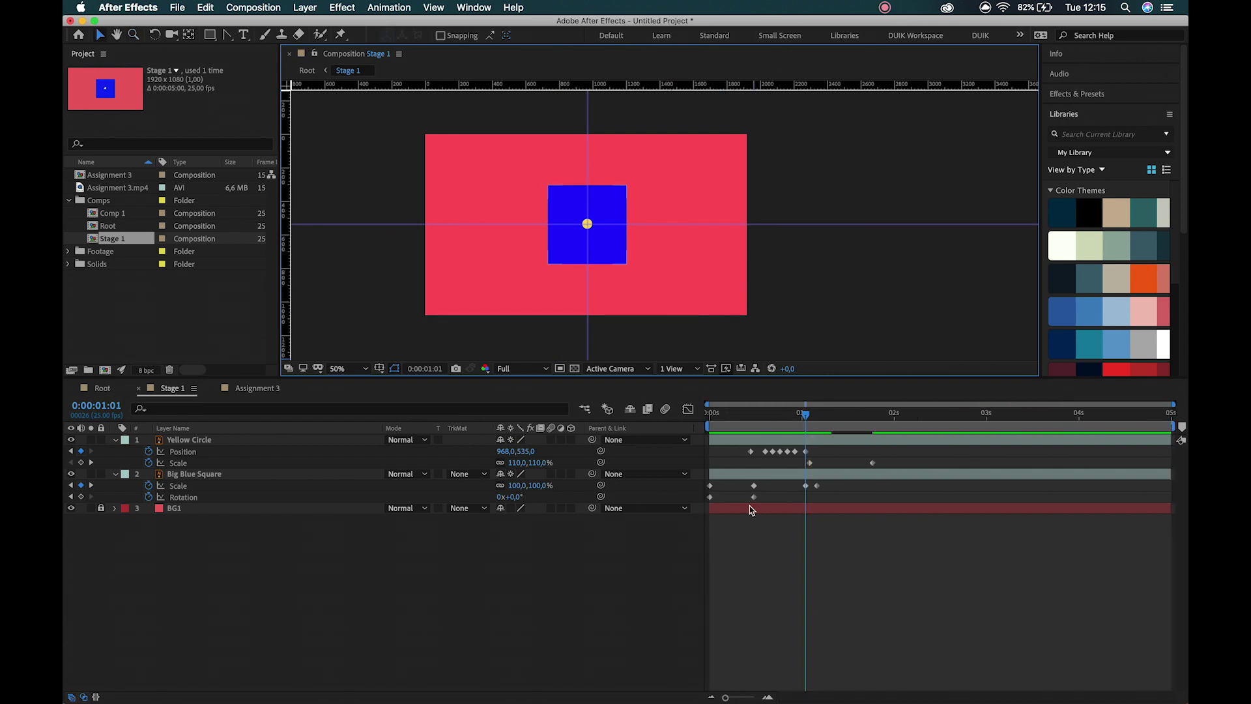
- Compare the square and circle growth around 0:00:01:03 in Stage 1 and Root with the Assignment 3 reference
mouse_move(808, 417)
mouse_down()
mouse_move(841, 415)
mouse_move(817, 415)
mouse_up()
click(258, 389)
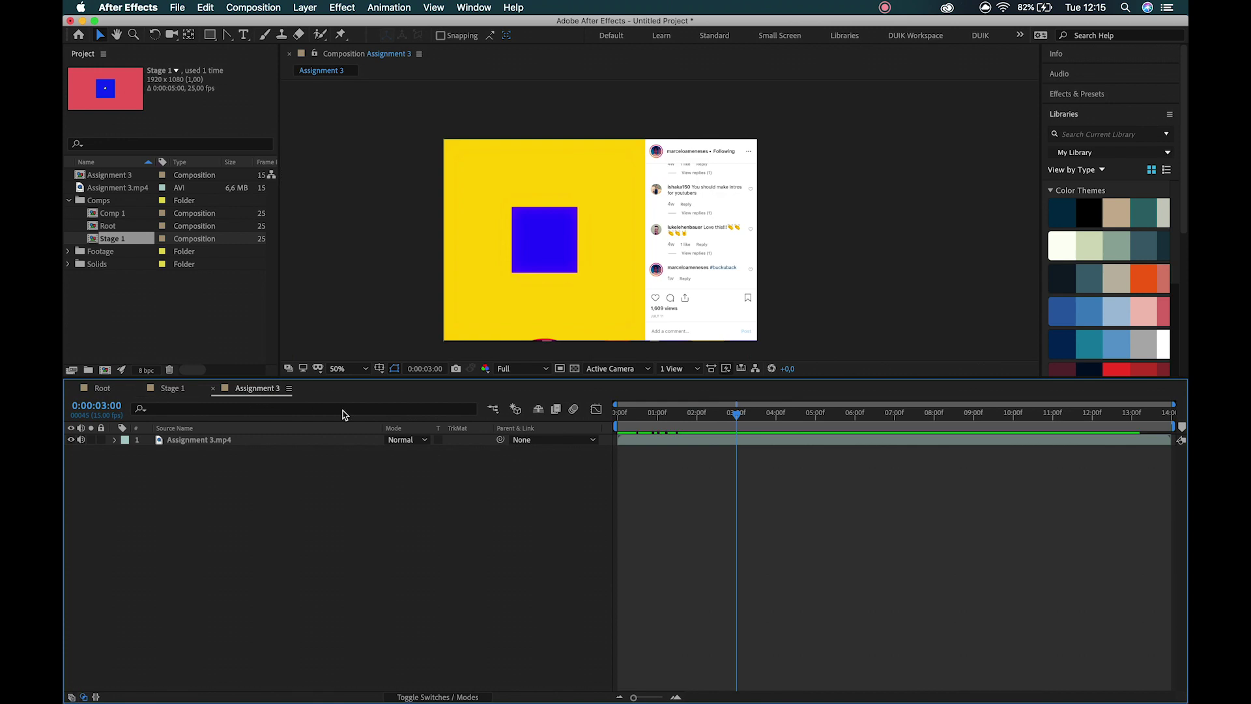
key(Page_Up)
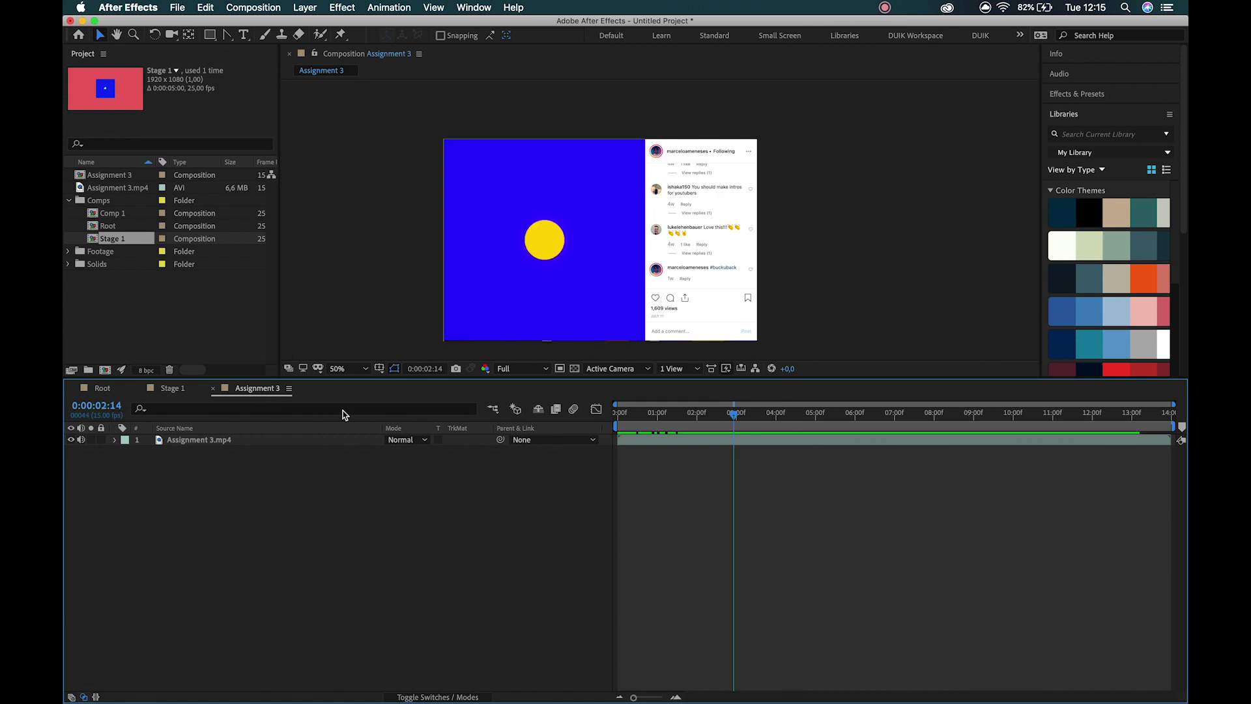
key(Page_Down)
click(176, 388)
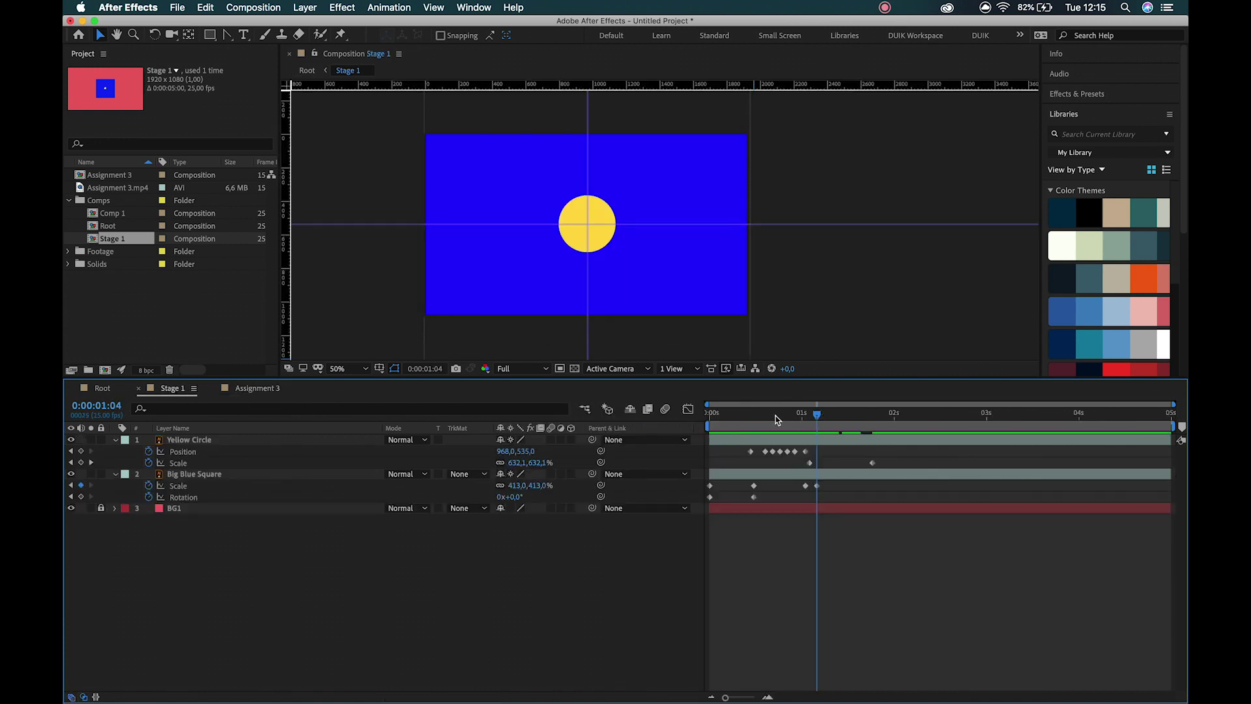
key(Page_Up)
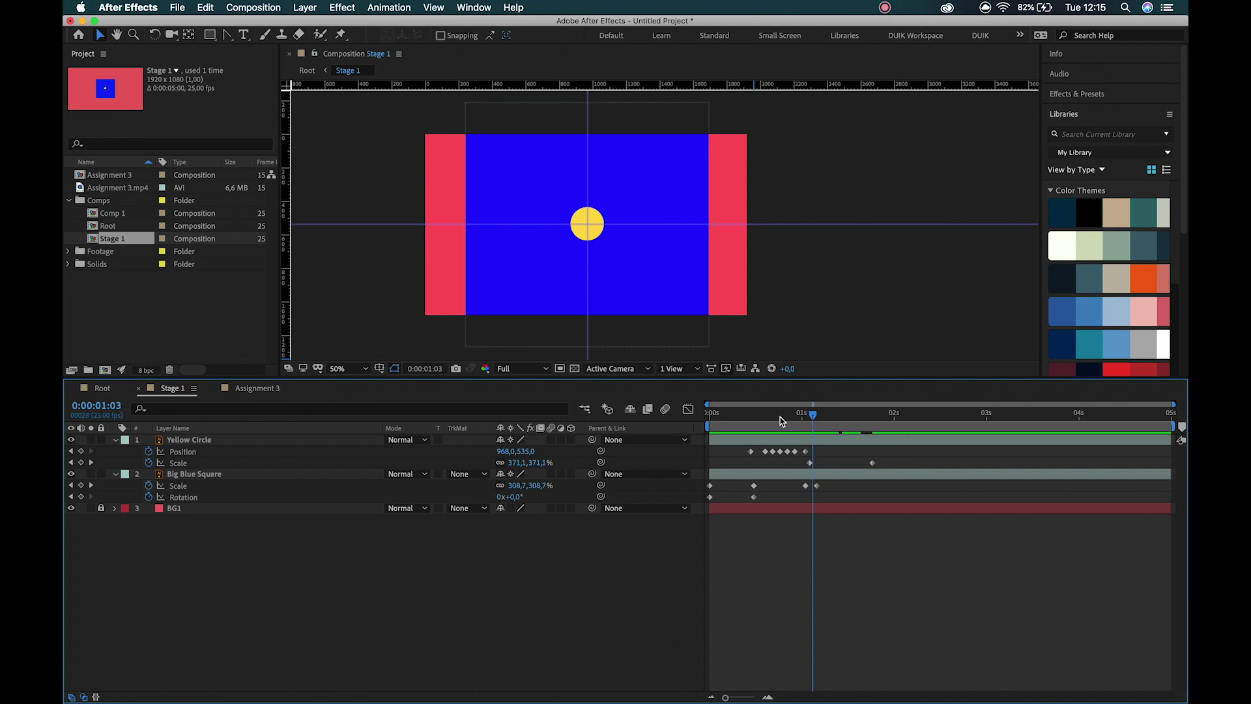
click(97, 389)
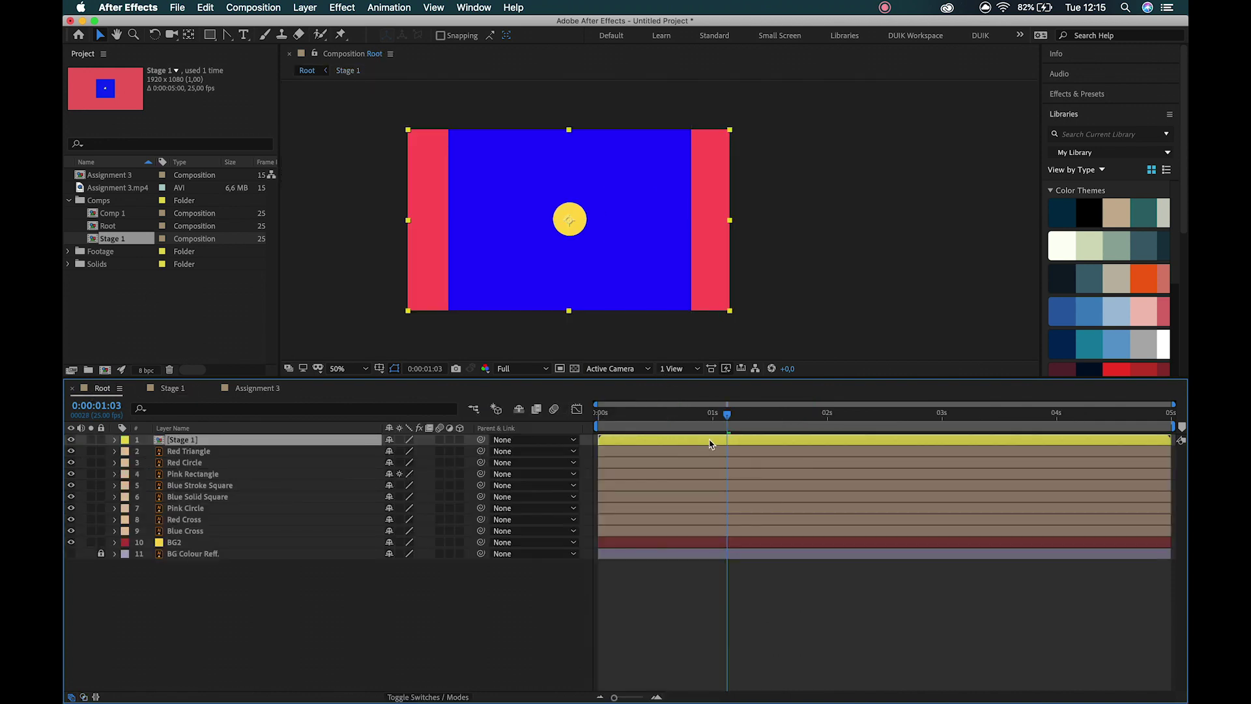
click(185, 390)
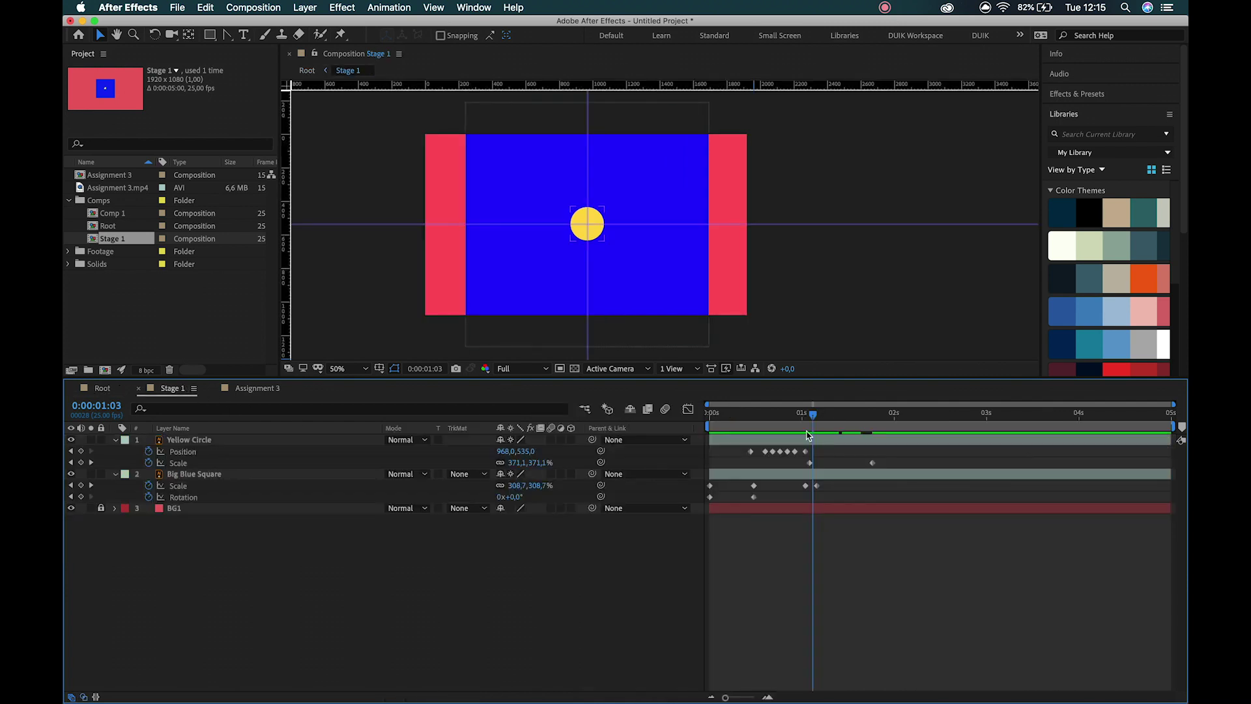
click(258, 388)
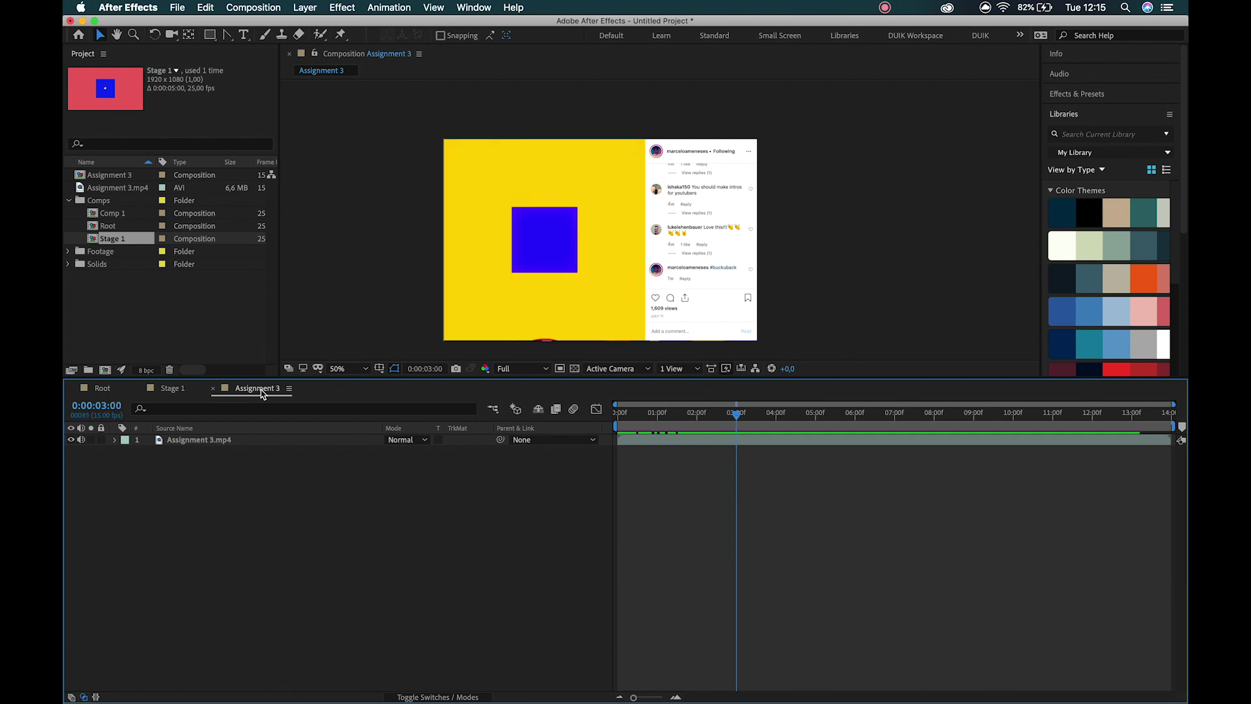
click(173, 390)
- End Stage 1's work area at about 0:00:01:05 and preview the animation from the start
drag(819, 422, 810, 418)
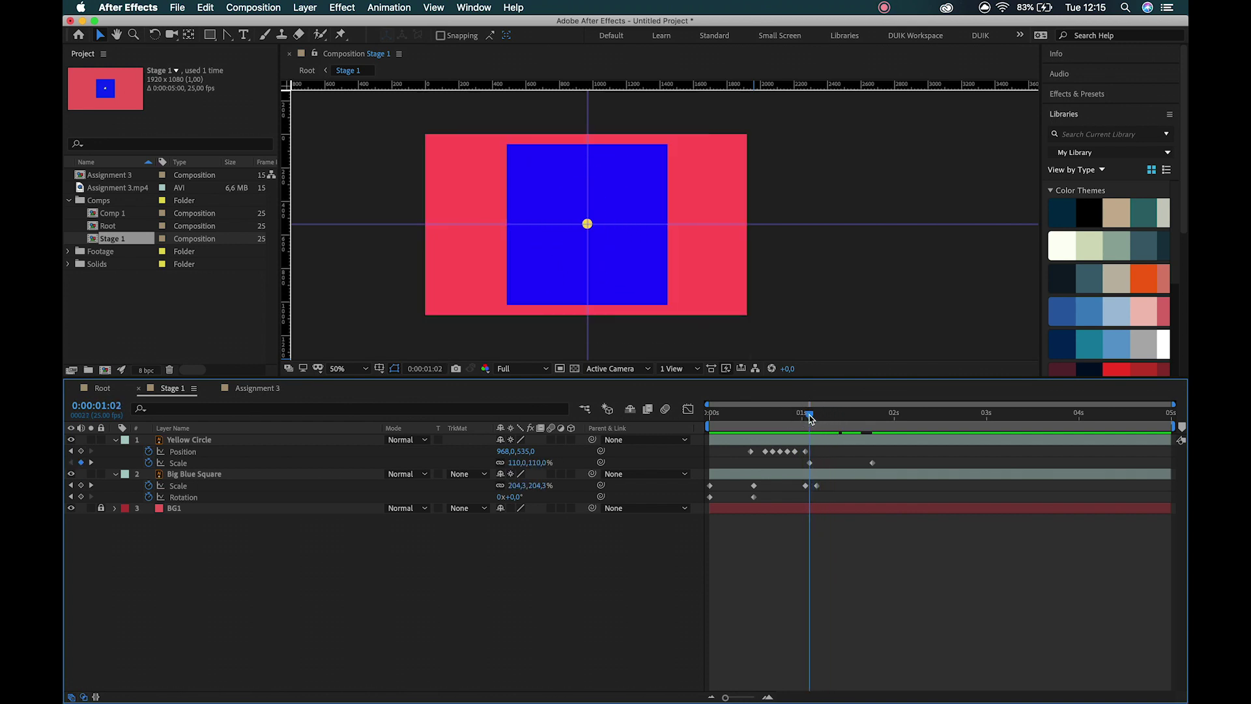
key(super+Right)
key(super+Right)
key(super+Right)
key(n)
key(space)
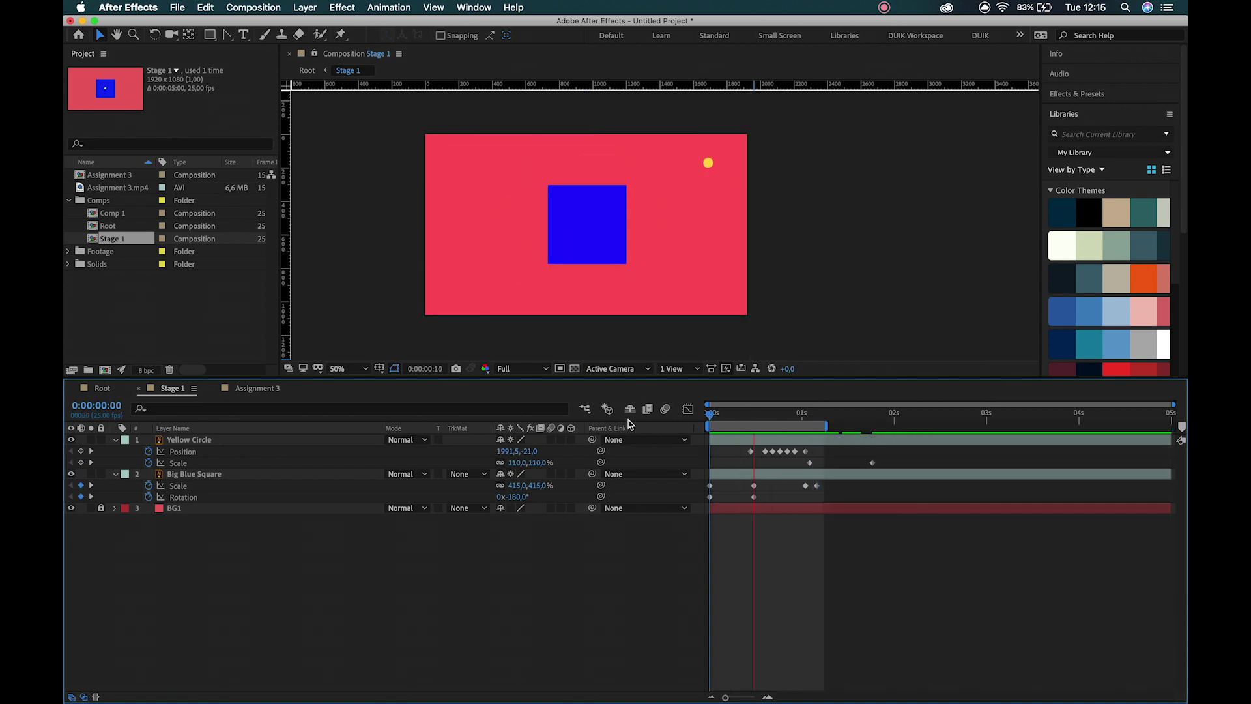
key(space)
- Hide the guides and select the yellow circle at 0:00:00:15 to examine its motion path
drag(730, 419, 765, 425)
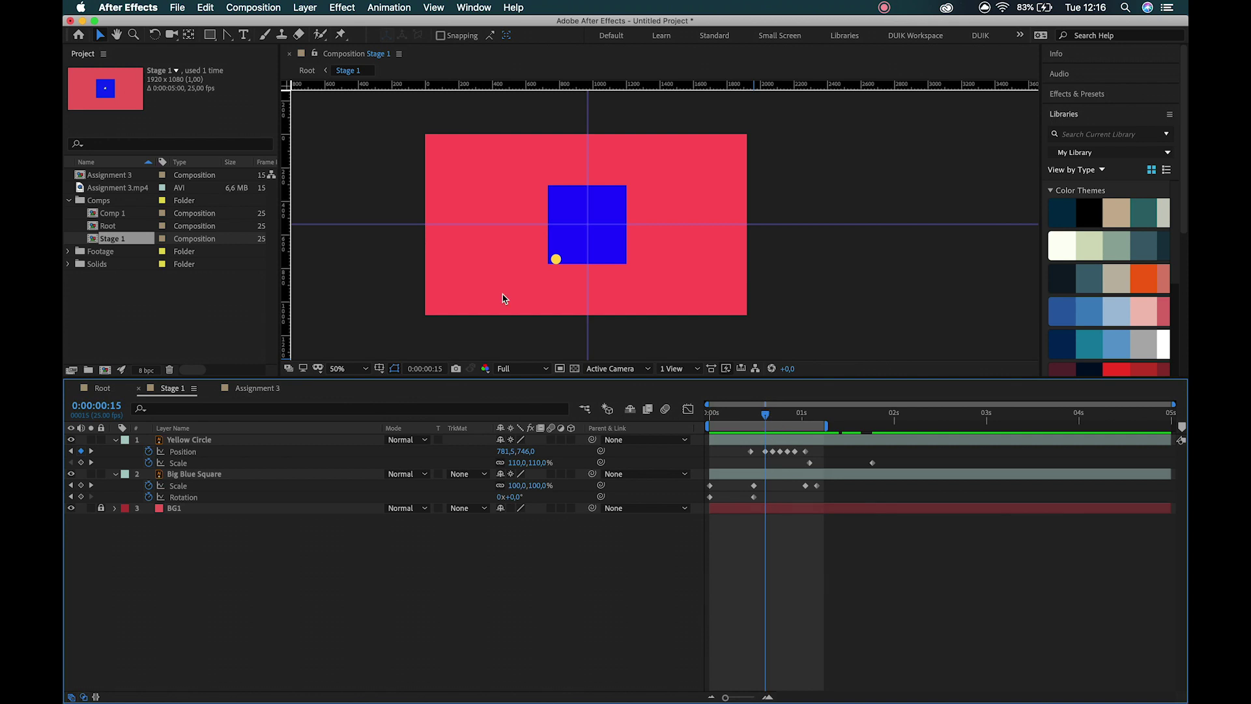
scroll(536, 265, up, 2)
drag(704, 201, 559, 277)
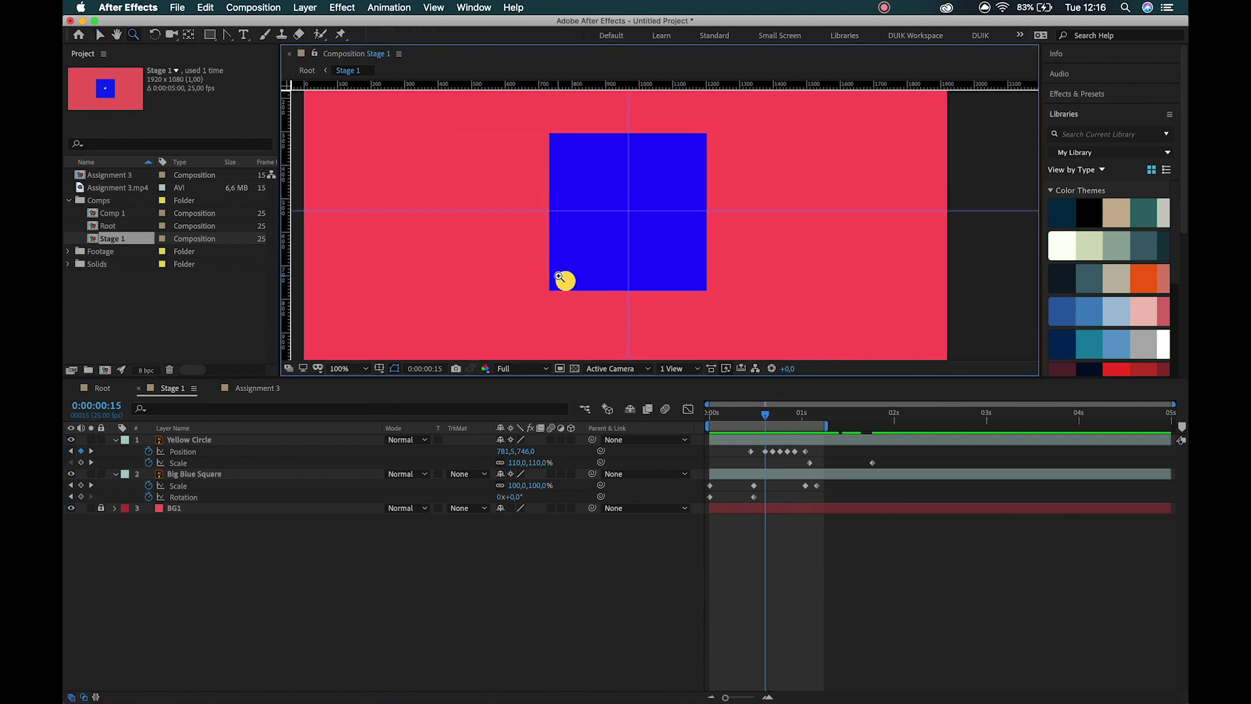
key(super+semicolon)
key(v)
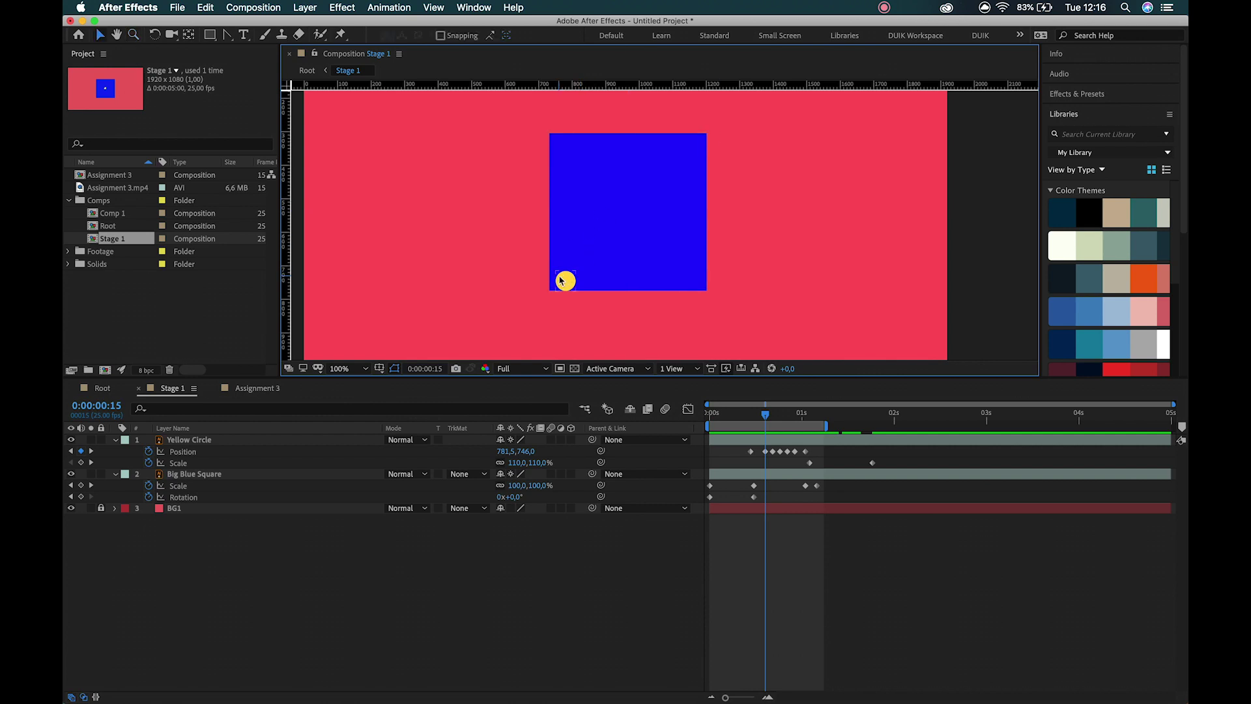
click(564, 281)
key(z)
scroll(631, 234, up, 3)
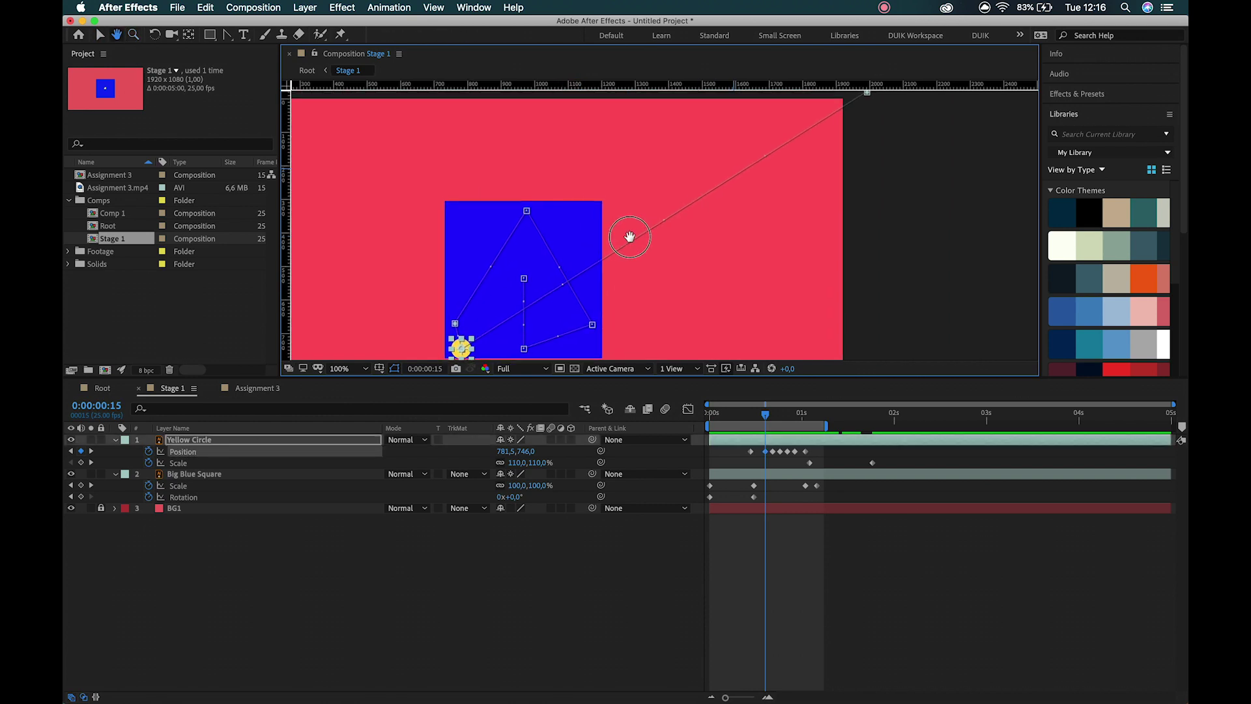
alt+click(674, 210)
drag(678, 204, 694, 180)
key(v)
- With nothing selected, start a Pen tool path on a new shape layer at the yellow circle's position at 0:00:00:11
drag(235, 37, 260, 47)
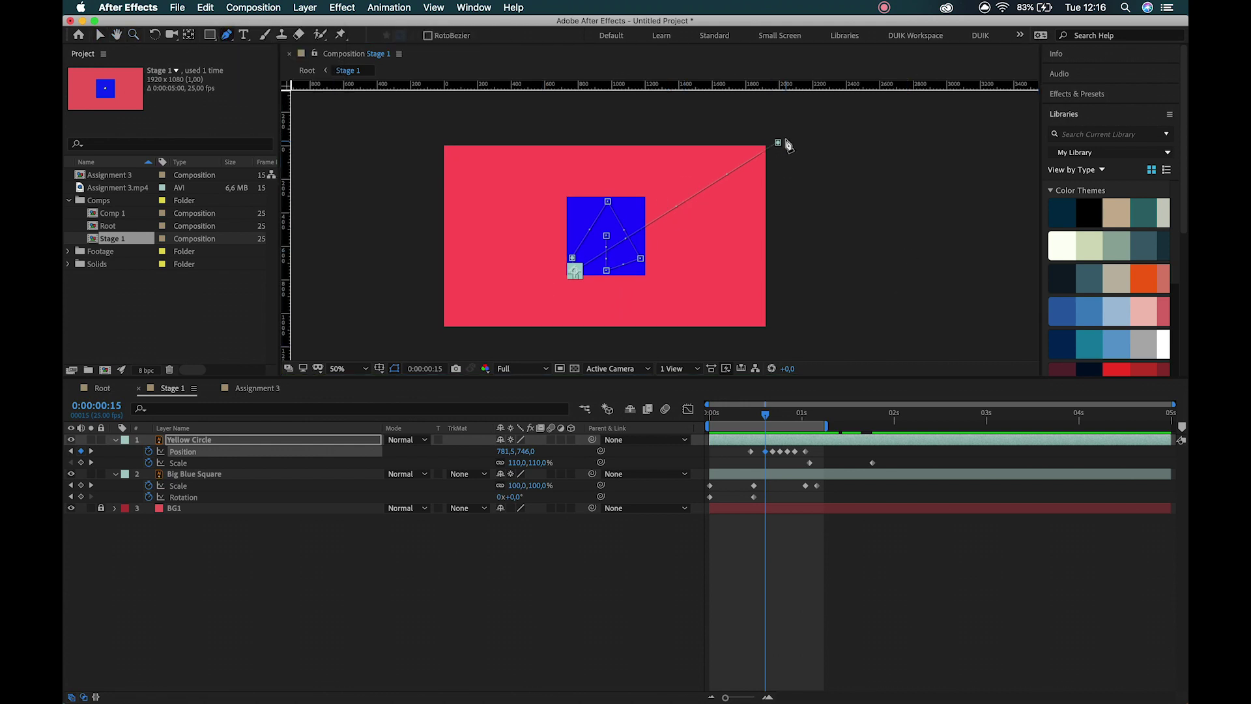
click(430, 550)
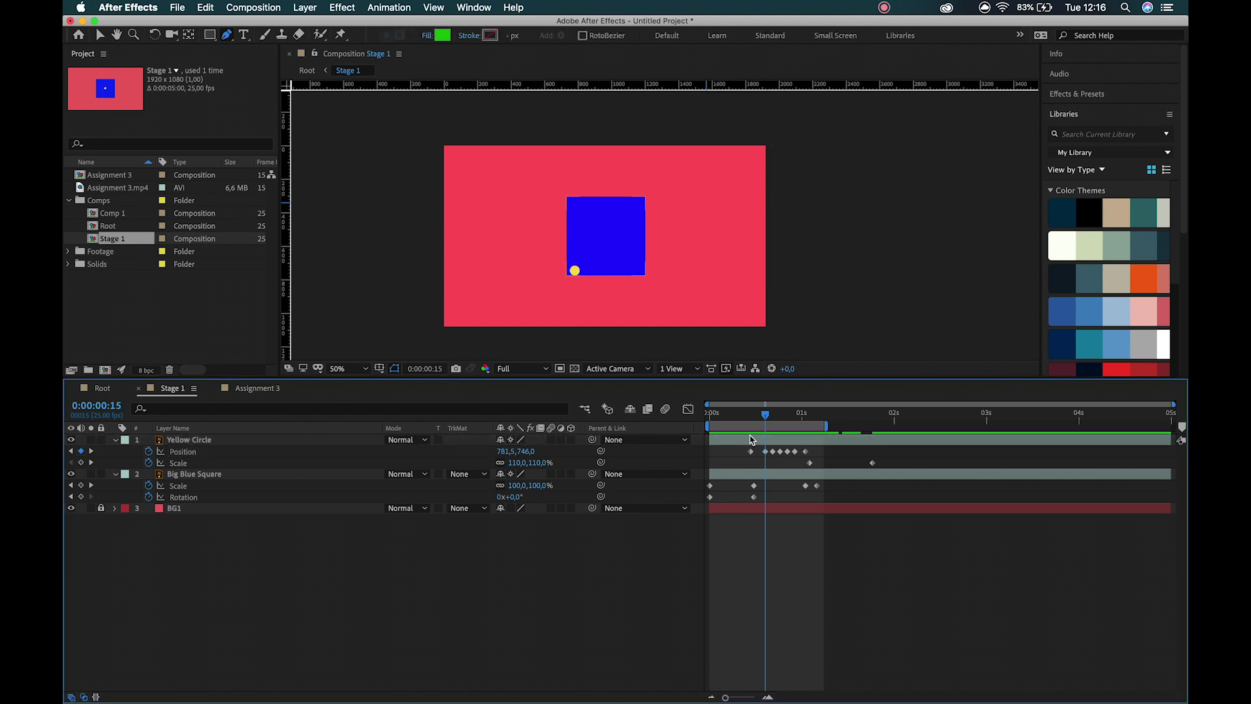
drag(765, 414, 752, 420)
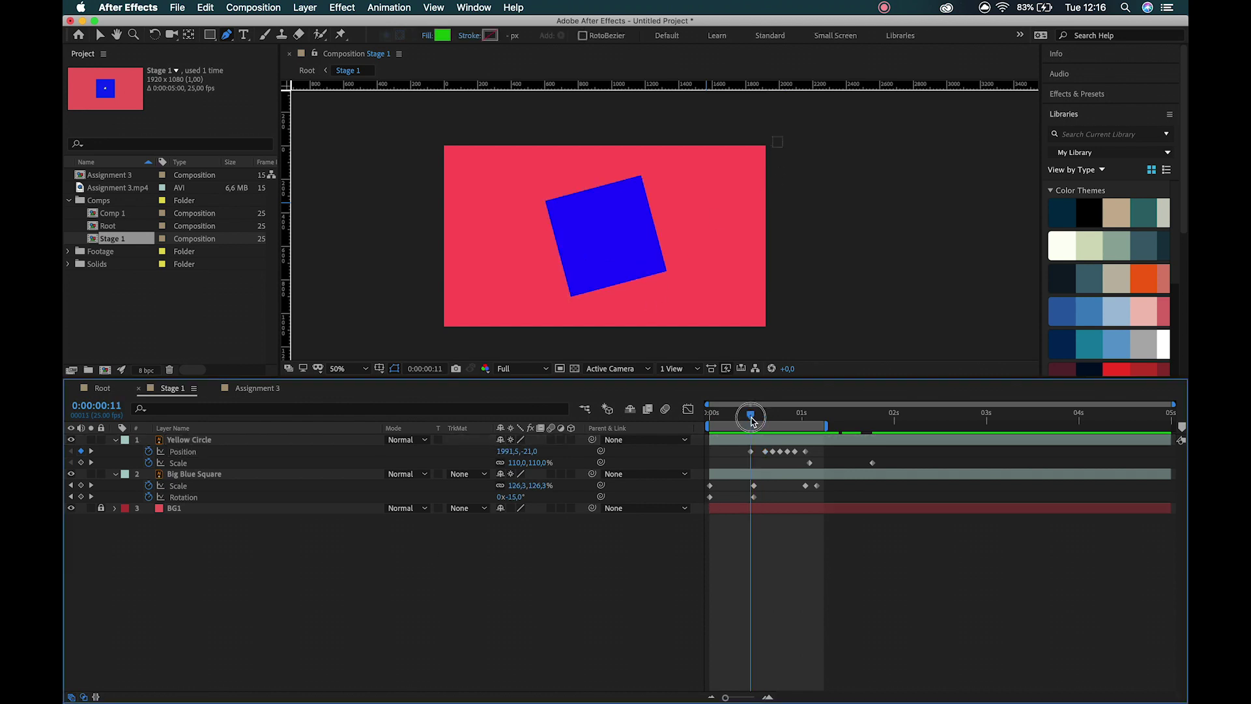
click(777, 141)
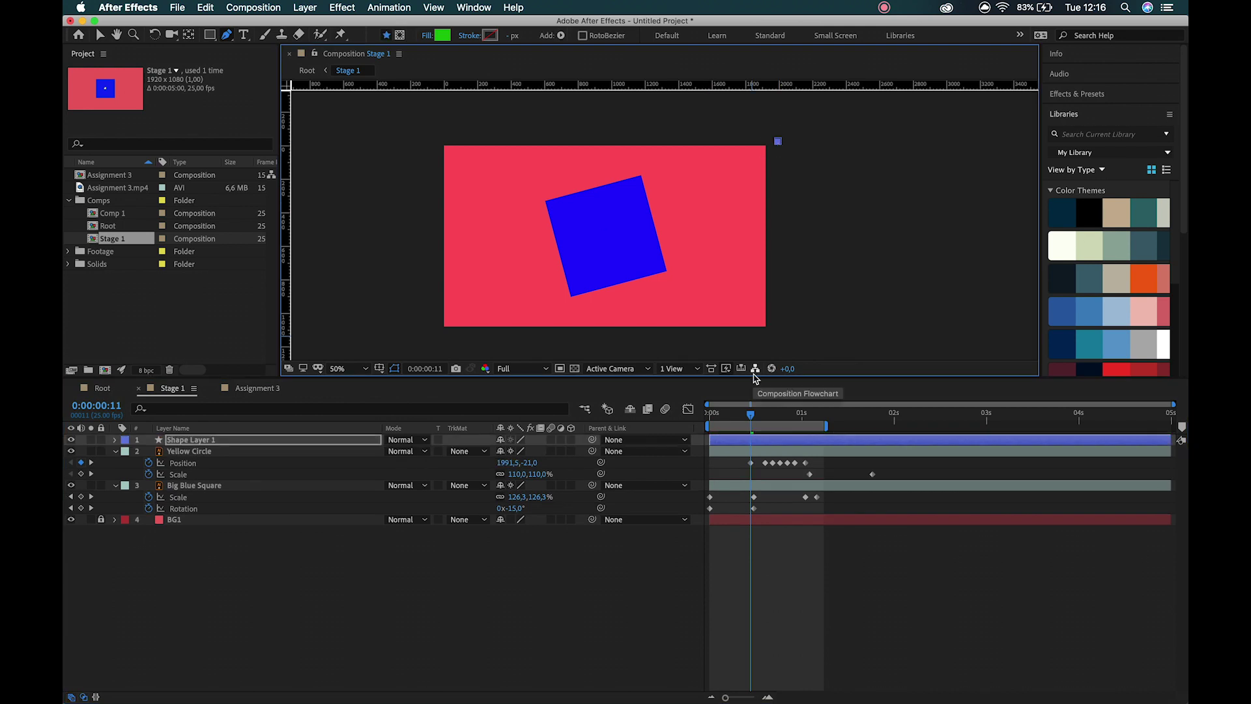
- Add the path's second point at the centre of the yellow circle at 0:00:00:15
key(Page_Down)
key(Page_Down)
key(Page_Down)
key(Page_Down)
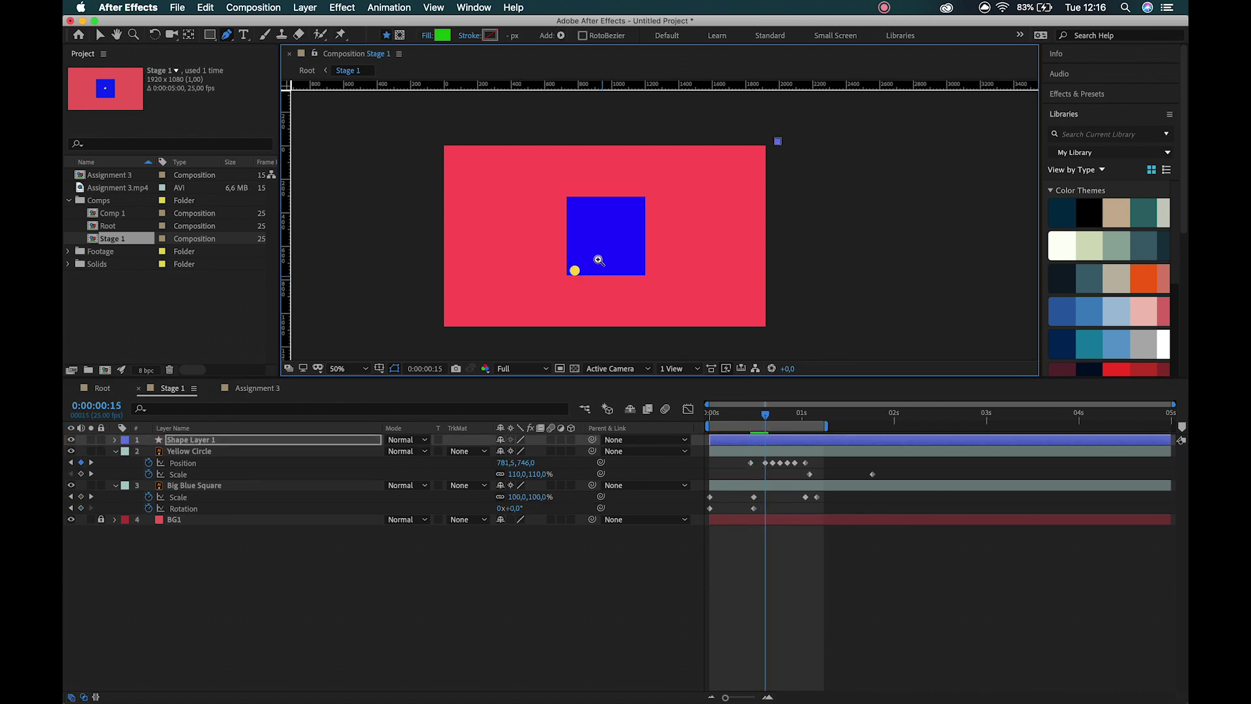
key(z)
click(596, 290)
key(g)
mouse_move(743, 260)
mouse_down()
mouse_move(456, 388)
mouse_move(438, 418)
mouse_up()
scroll(714, 185, left, 5)
scroll(715, 184, down, 3)
click(585, 304)
click(585, 306)
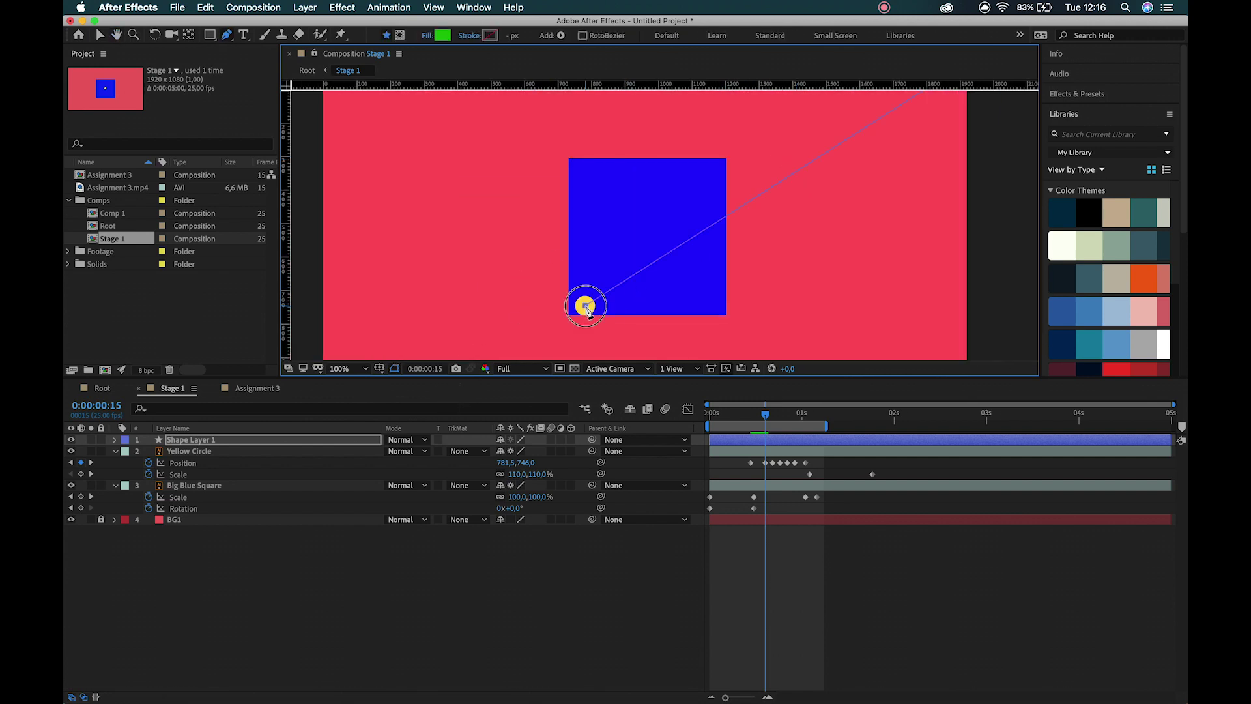
- Extend the path with points on the yellow circle's centre at 0:00:00:17 and 0:00:00:19
key(Page_Down)
key(Page_Down)
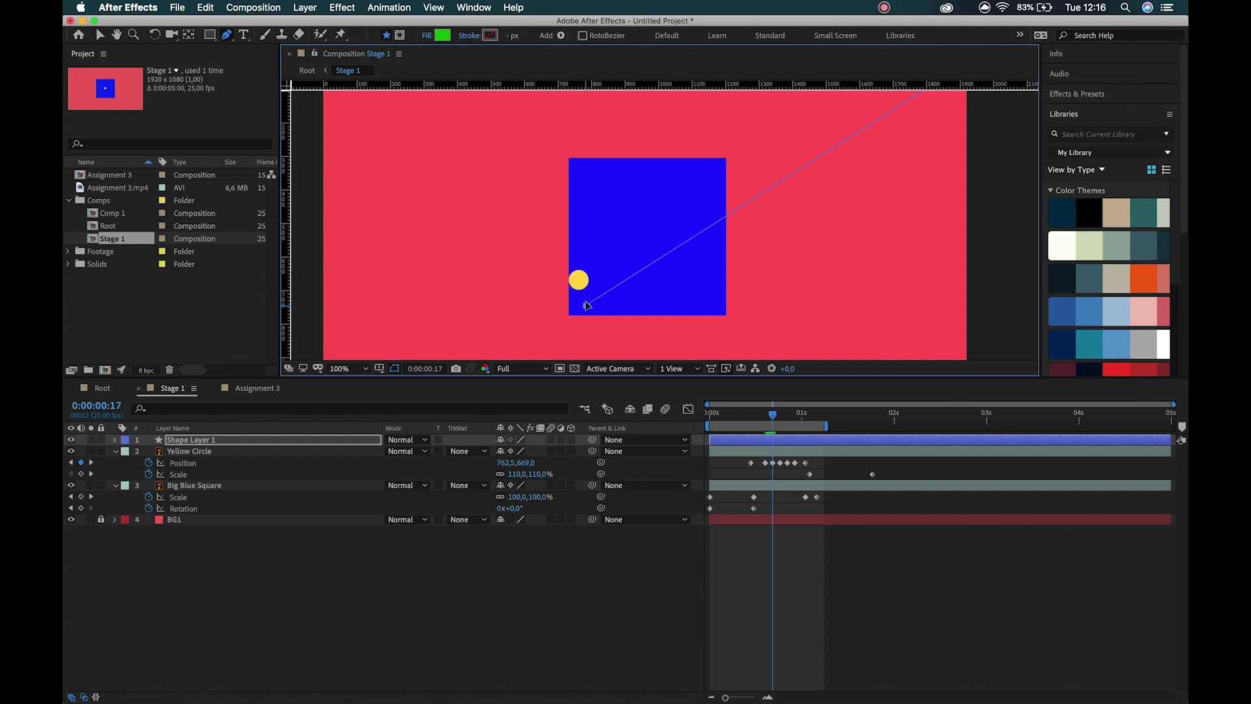
key(super+Right)
key(super+Right)
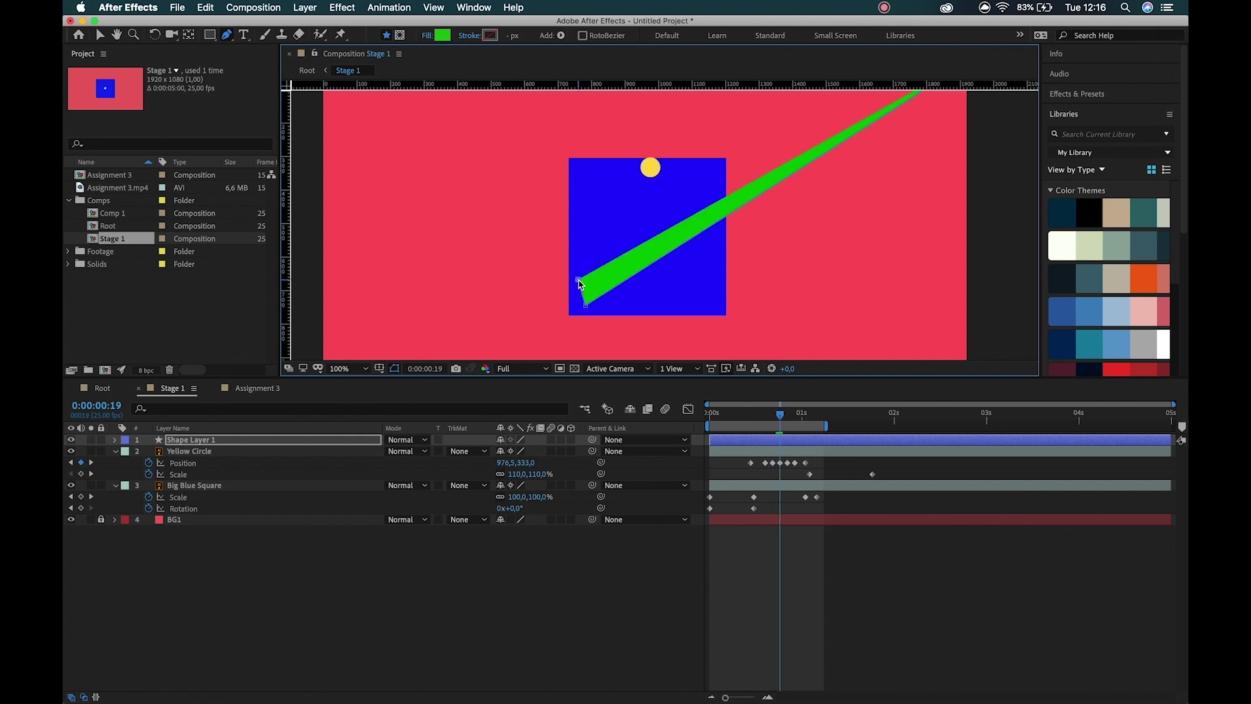
click(650, 168)
- Set the path's fill to None and give it a solid colour stroke
click(439, 38)
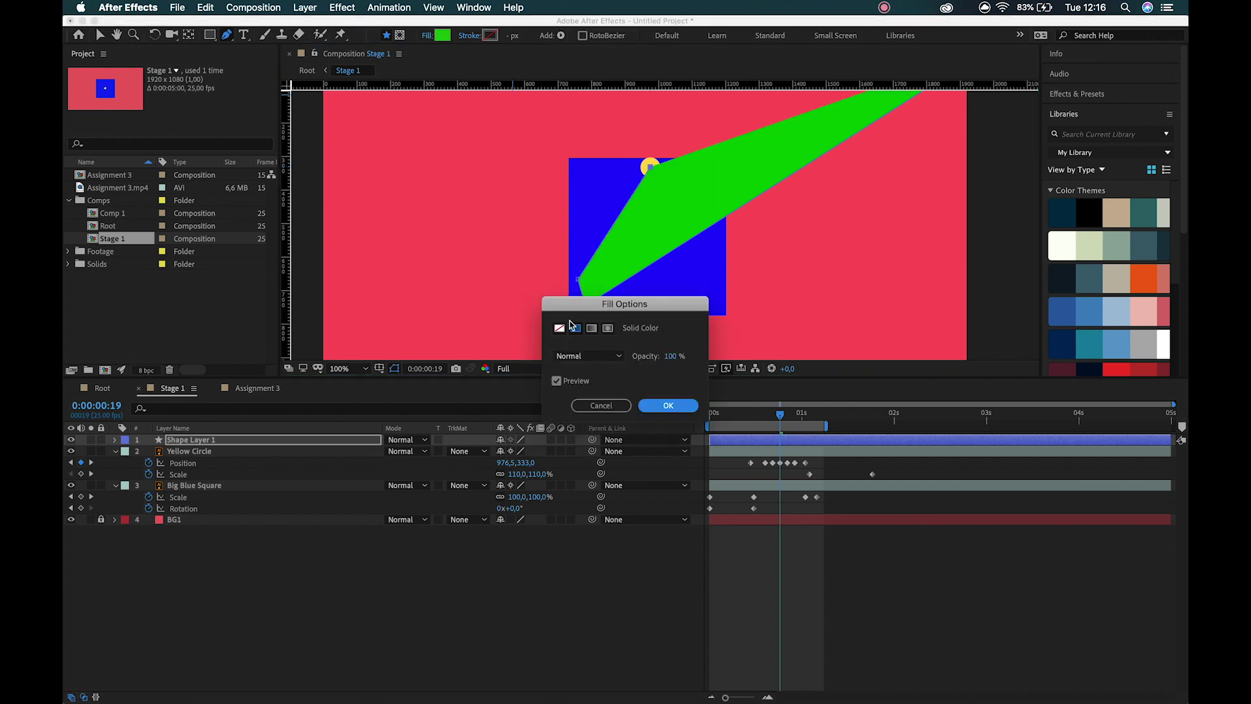
click(559, 328)
click(668, 405)
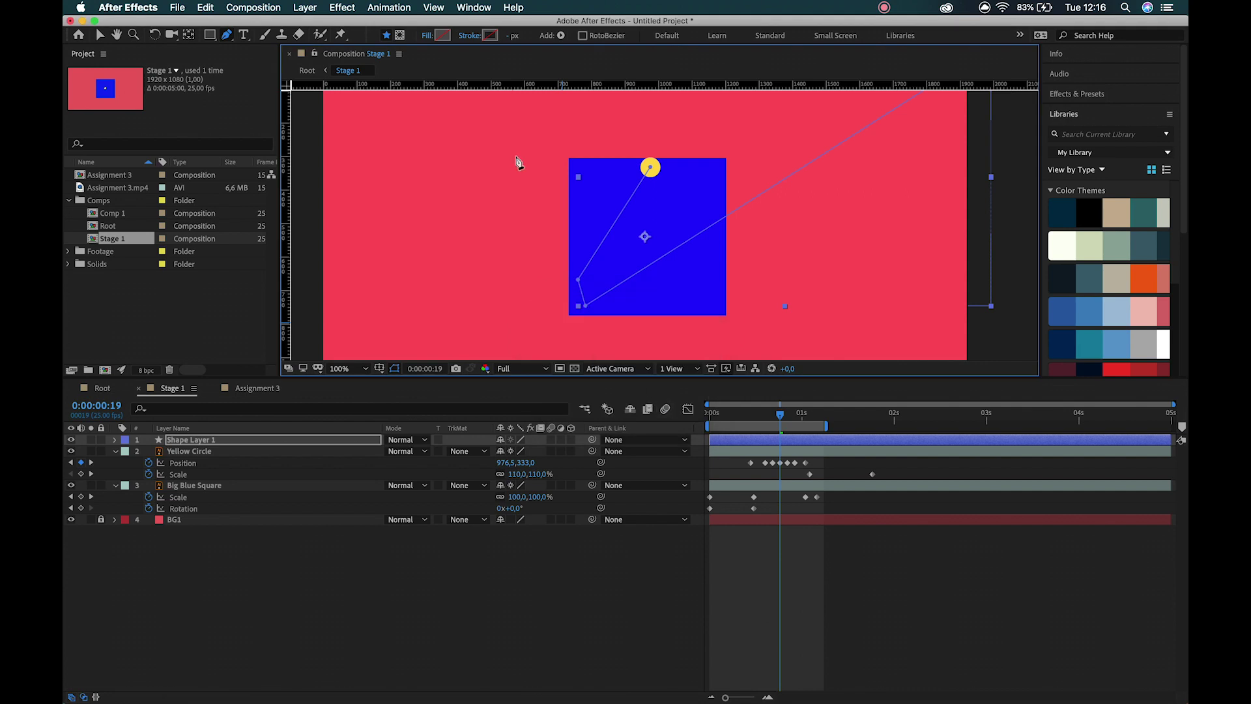
click(467, 36)
click(574, 329)
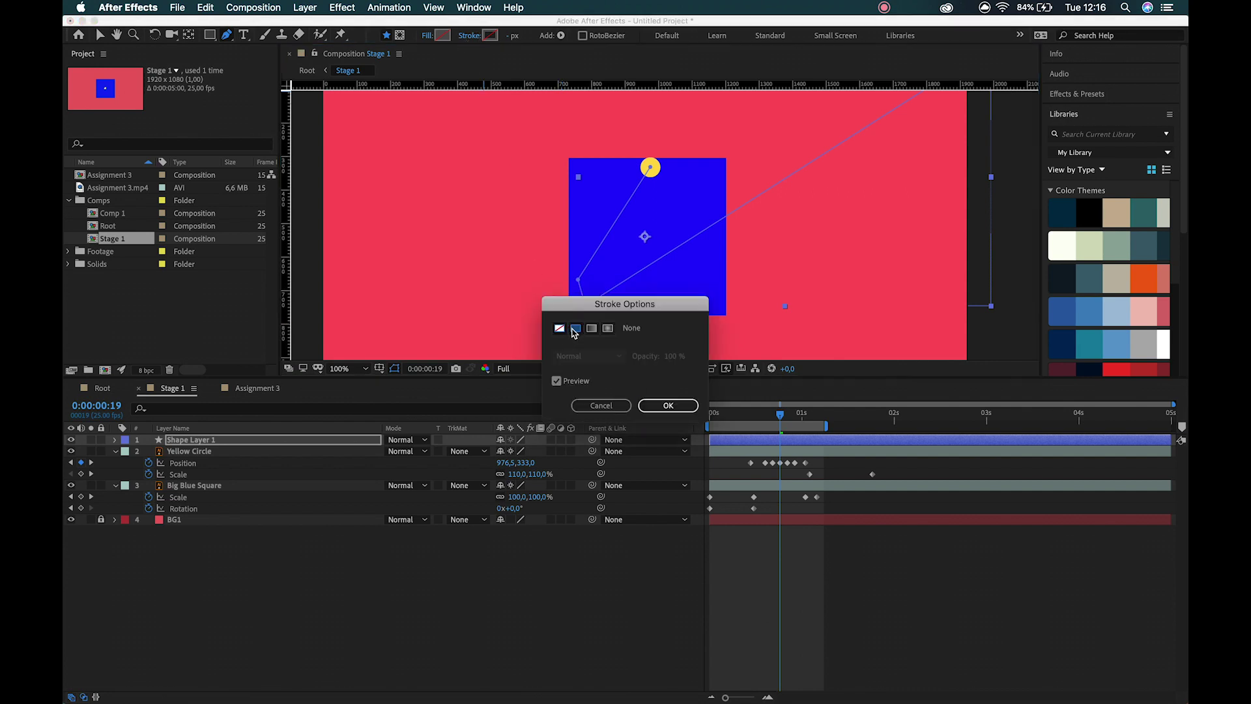
click(668, 405)
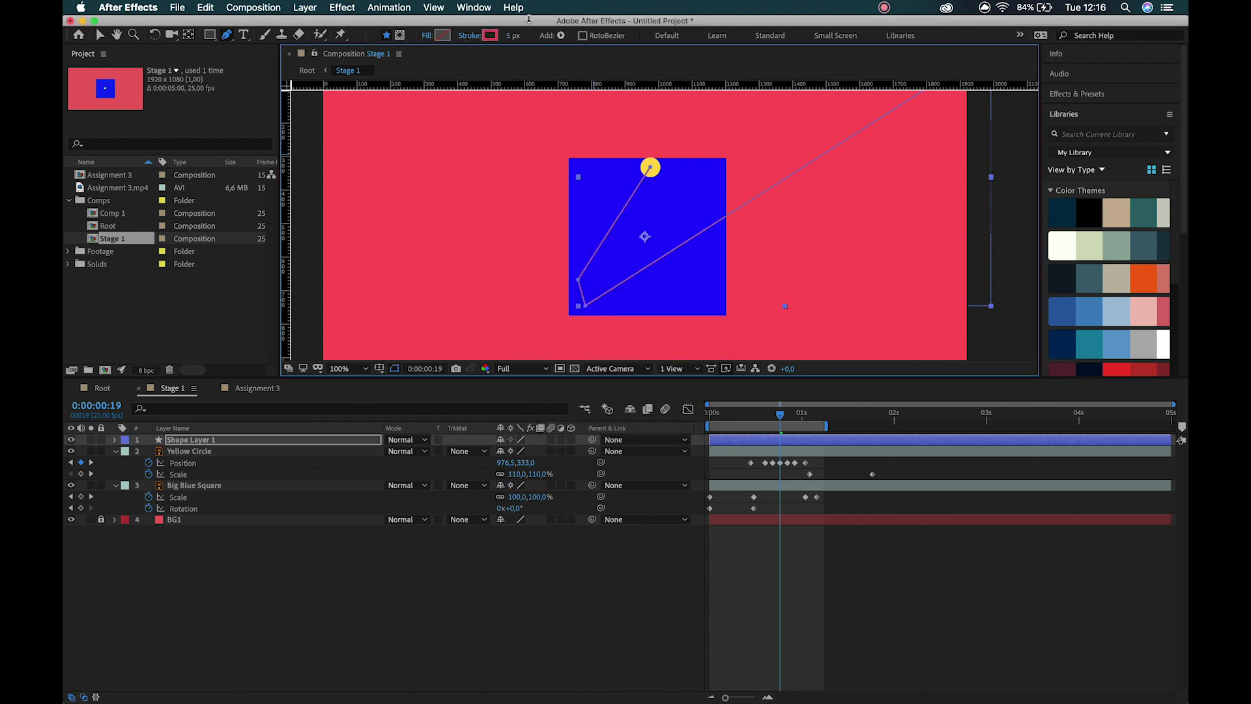
- Sample the stroke colour FADA62 from the yellow circle and set the stroke width to 54,3 px to match the circle
click(490, 35)
click(381, 256)
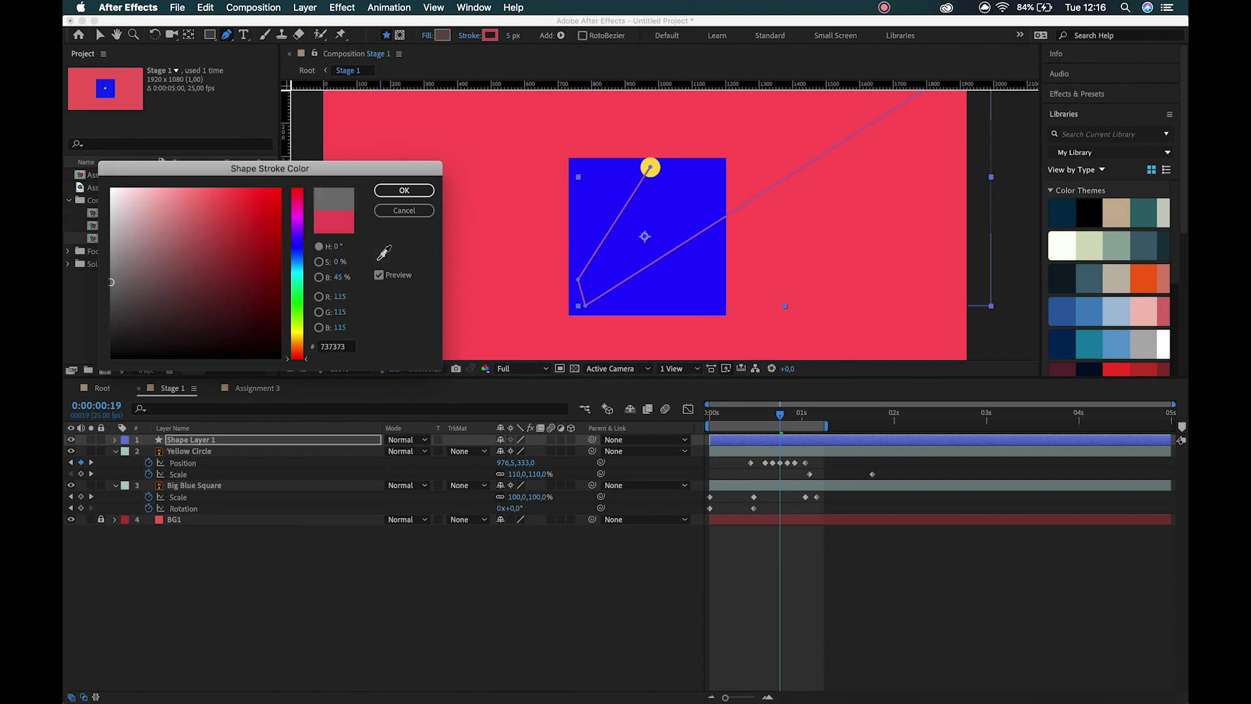
click(649, 167)
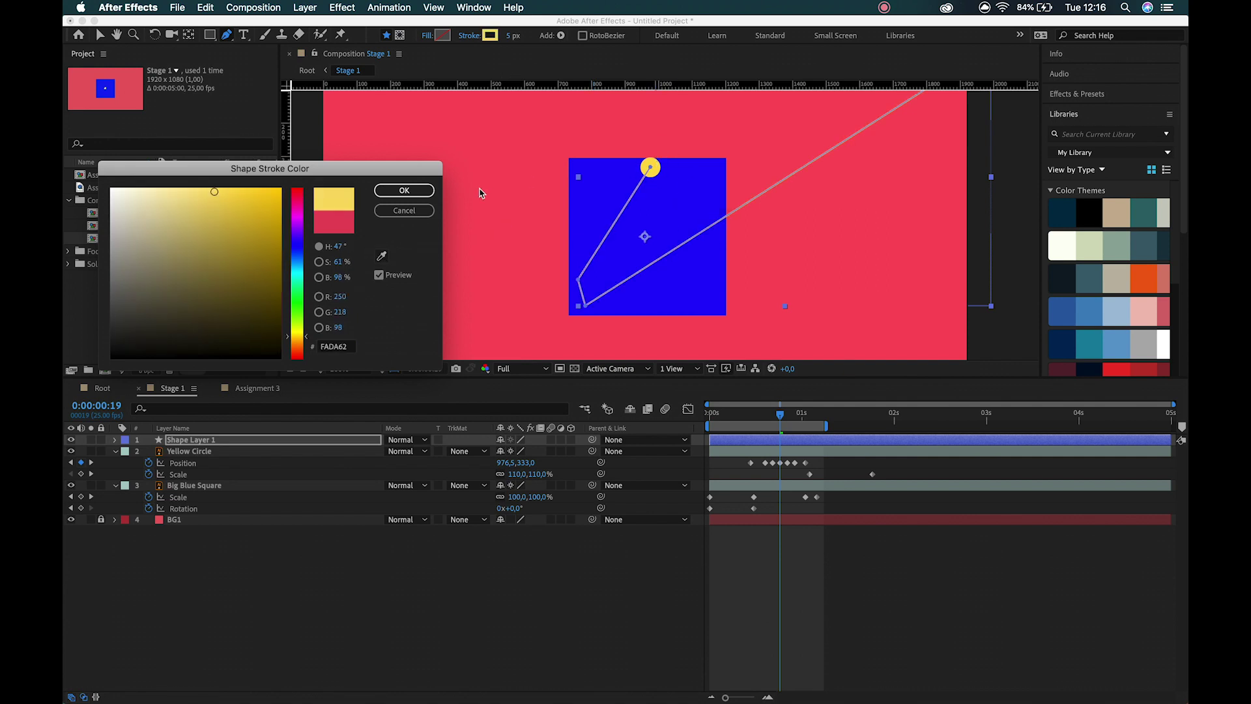
click(404, 189)
drag(512, 35, 730, 29)
mouse_move(520, 39)
mouse_down()
mouse_move(642, 31)
mouse_move(612, 30)
mouse_up()
- Continue the path from its open end through the yellow circle's centre at 0:00:00:21, 0:00:00:23 and 0:00:01:01
click(651, 167)
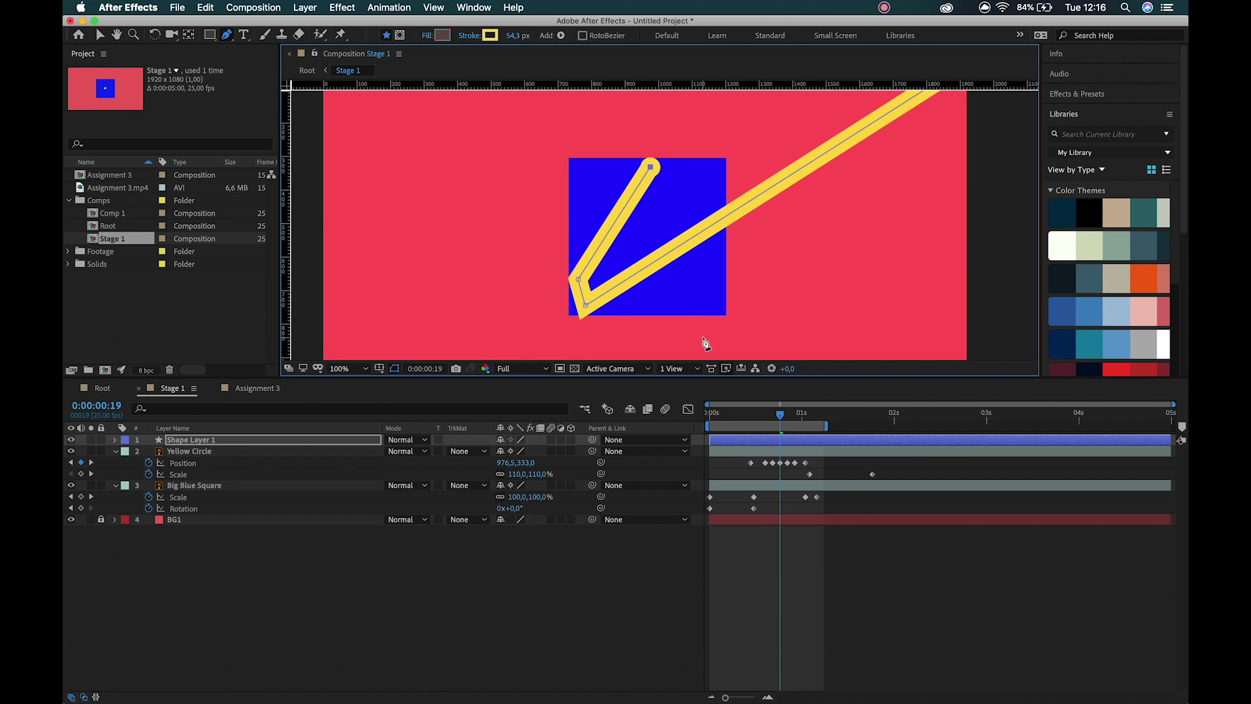
key(Page_Down)
key(Page_Down)
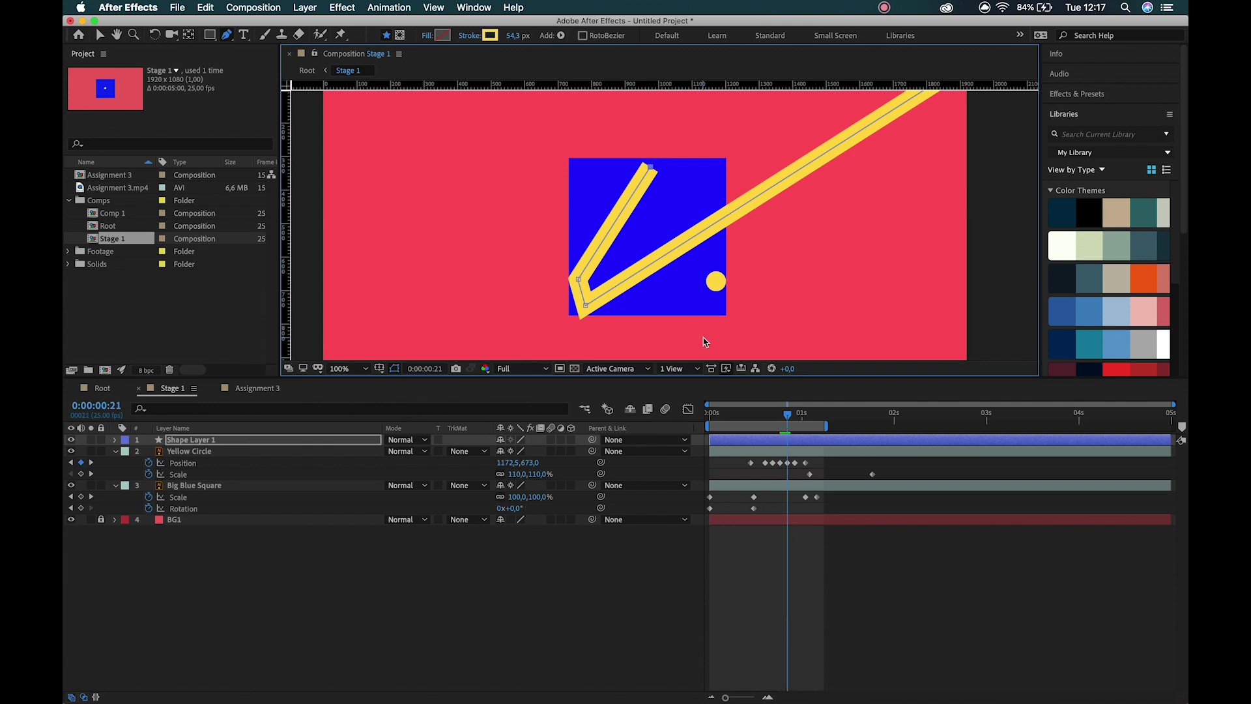
click(716, 280)
key(Page_Down)
key(Page_Down)
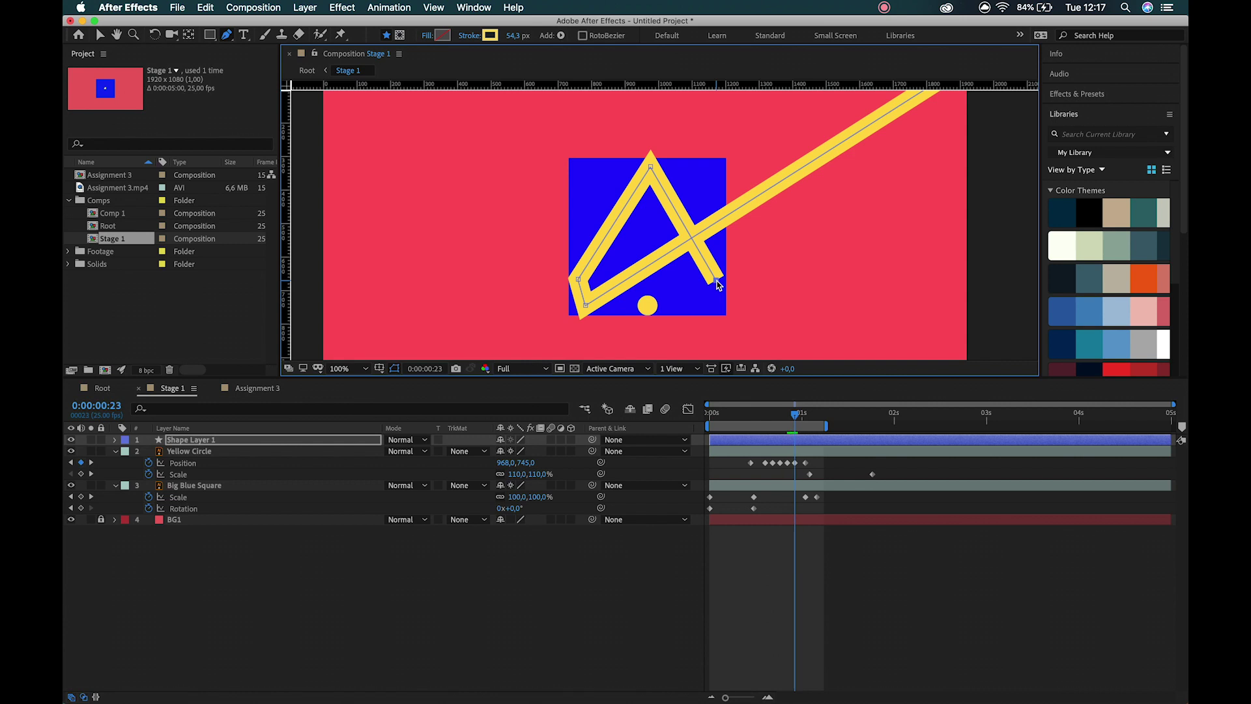
click(648, 305)
key(Page_Down)
key(Page_Down)
click(647, 236)
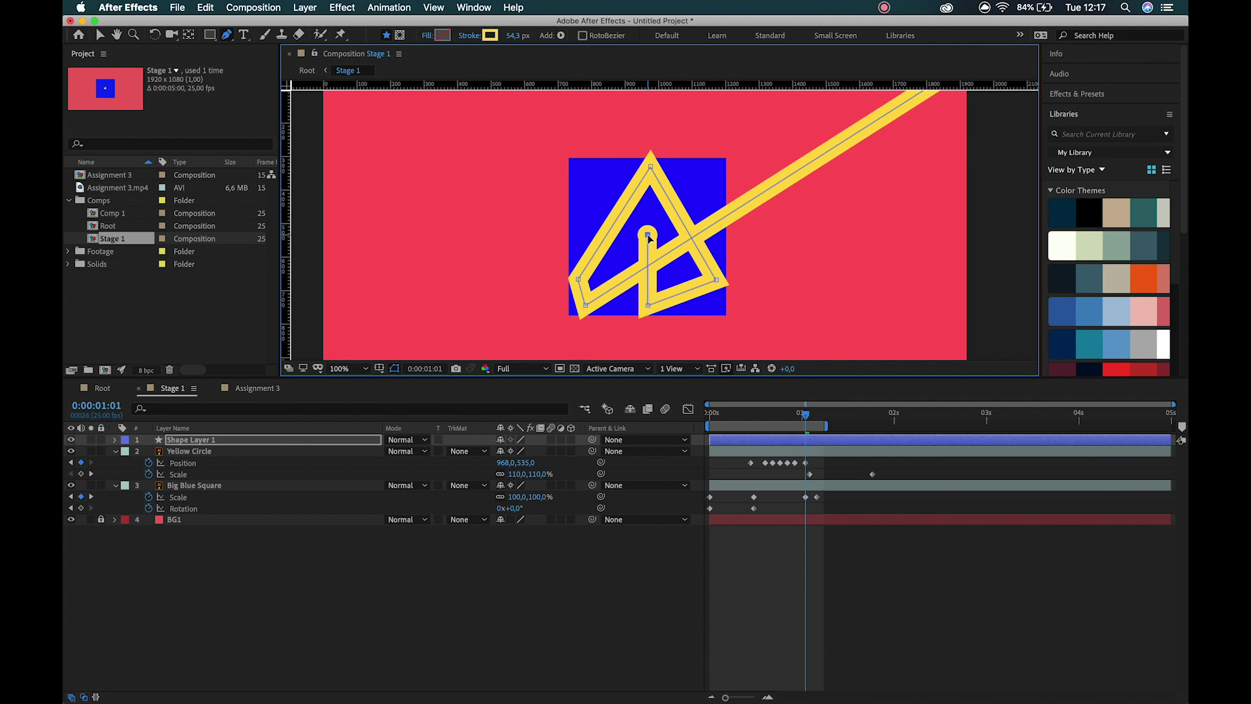
- Round the path's top corner and its two lower-left corners with the Convert Vertex tool
key(v)
scroll(652, 168, up, 1)
key(space)
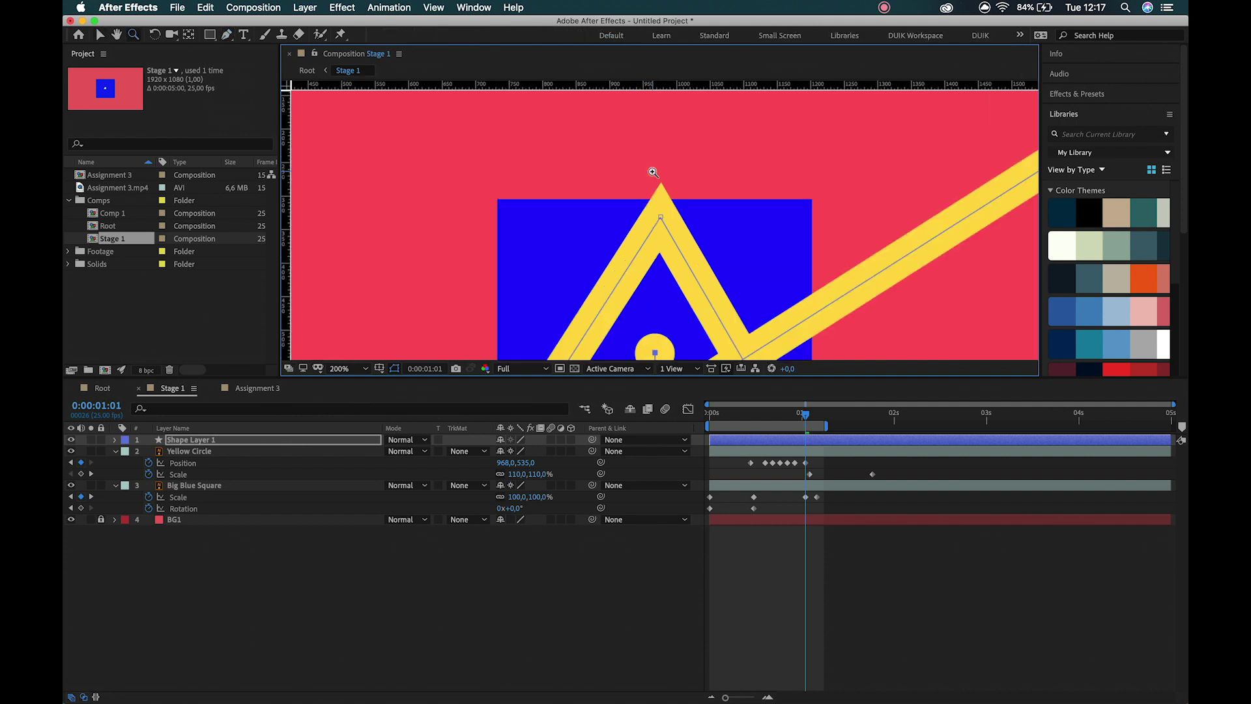
drag(668, 218, 665, 172)
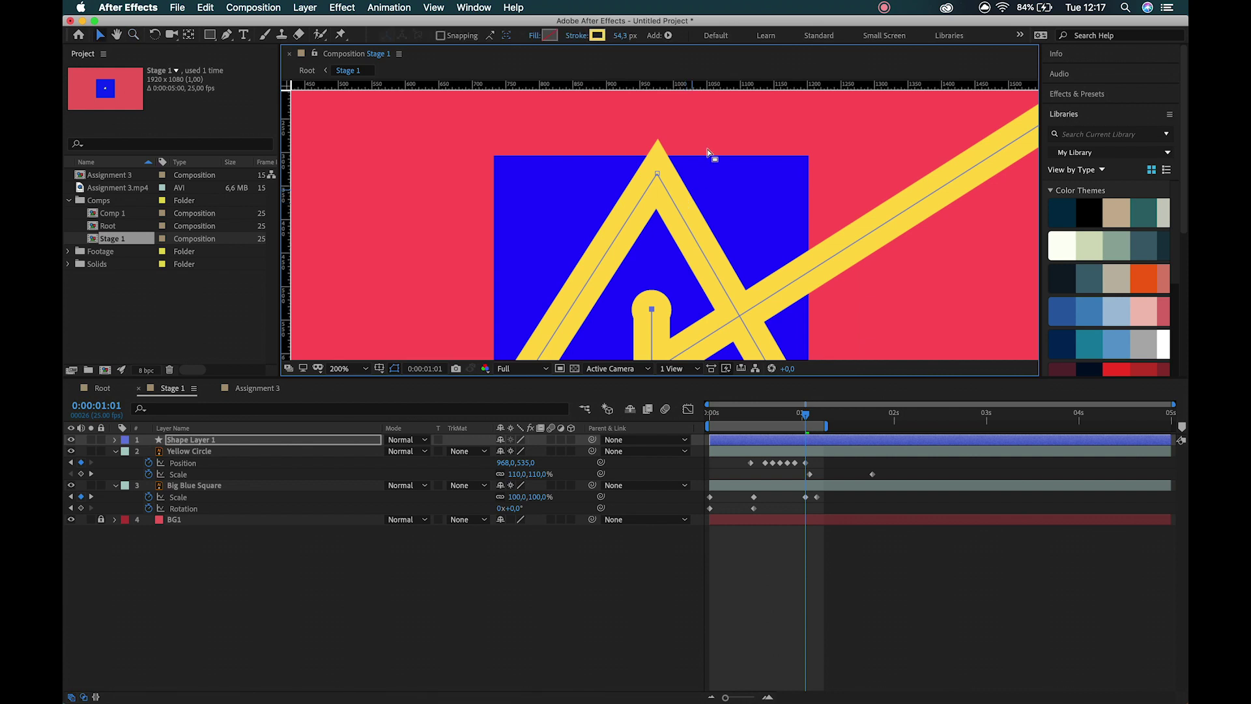
drag(226, 34, 289, 83)
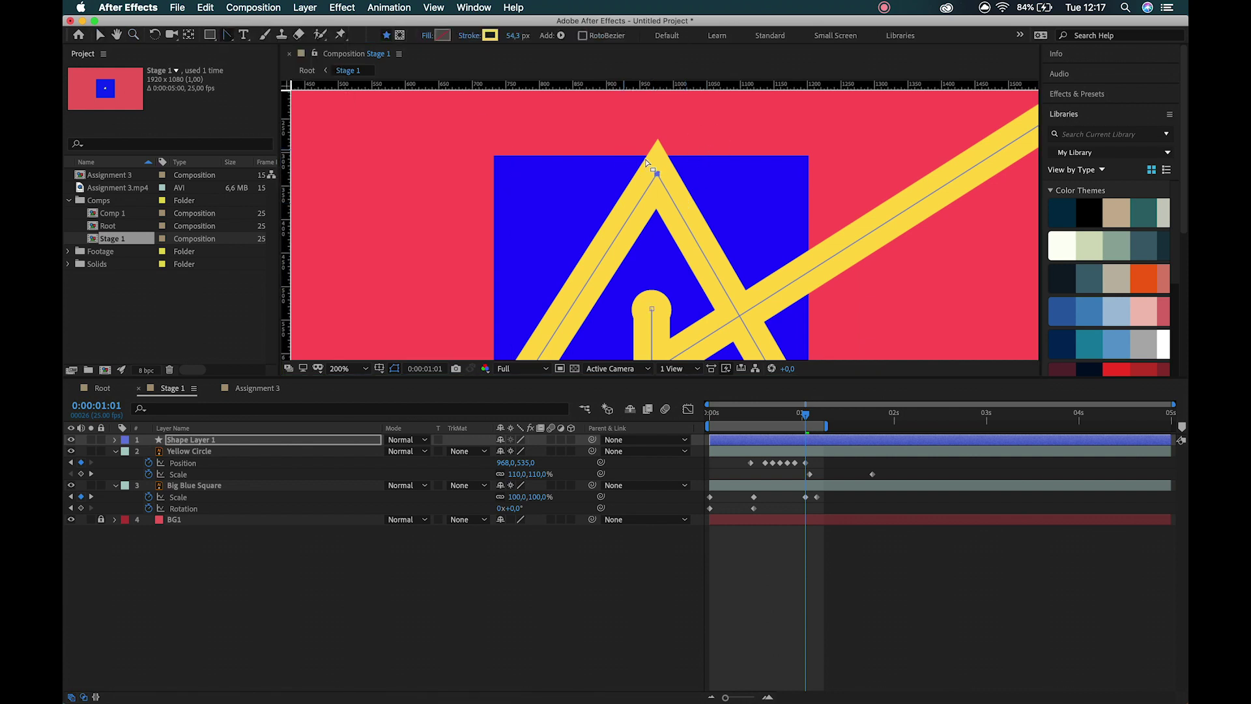
mouse_move(658, 175)
mouse_down()
mouse_move(625, 199)
mouse_move(669, 3)
mouse_up()
key(space)
drag(556, 171, 556, 176)
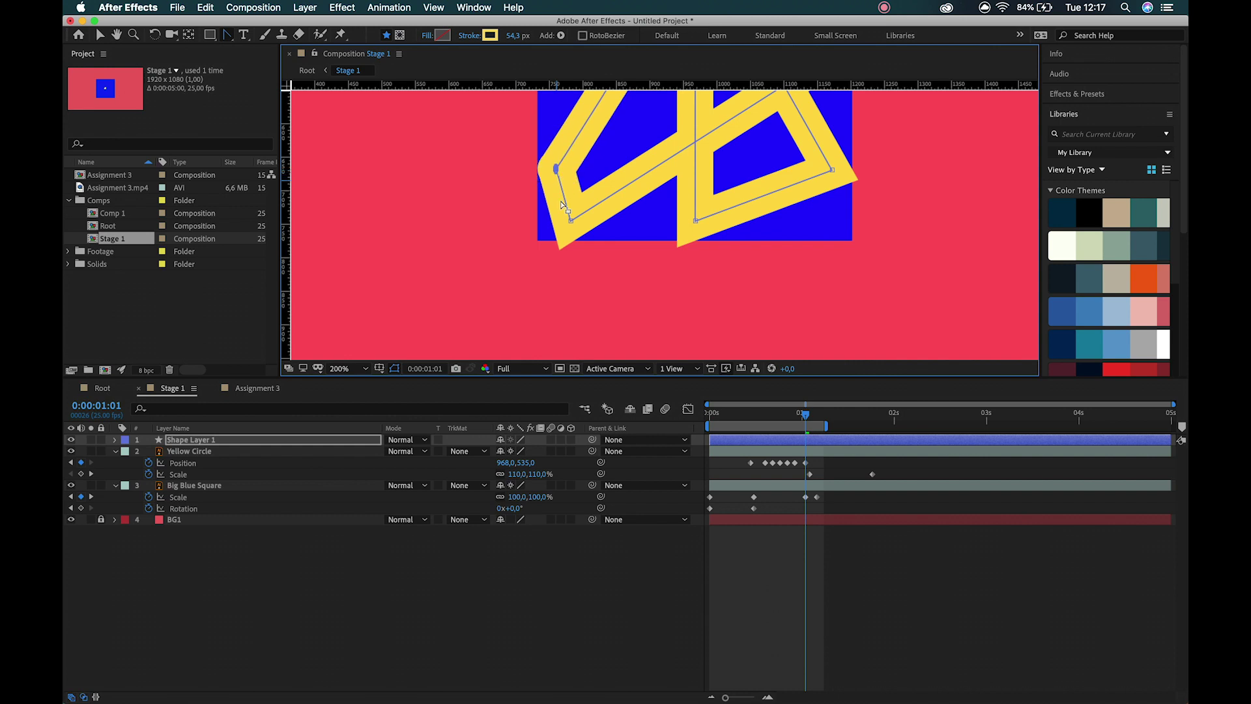
drag(571, 221, 567, 218)
- Round the path's lower-right corner and the bottom corner below the yellow circle
mouse_move(695, 245)
mouse_down()
mouse_move(655, 272)
mouse_move(656, 243)
mouse_move(618, 328)
mouse_up()
drag(741, 279, 740, 281)
key(space)
drag(723, 189, 567, 354)
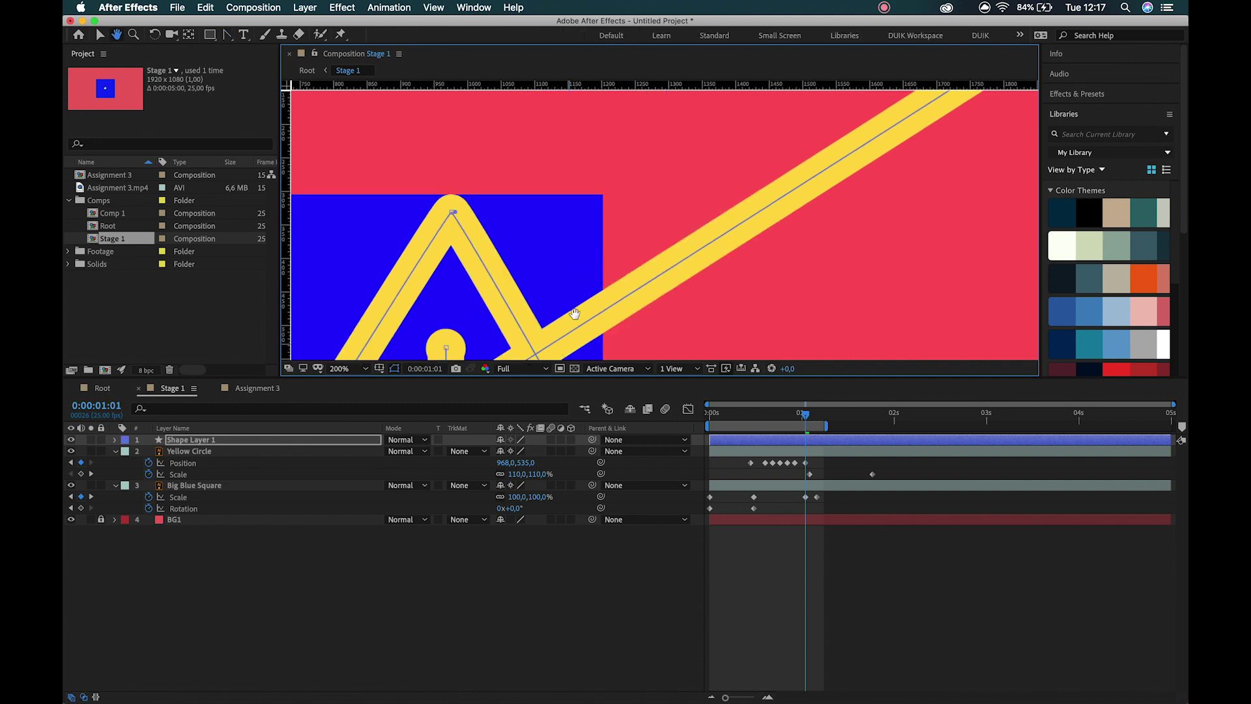
drag(546, 272, 692, 162)
drag(614, 271, 643, 234)
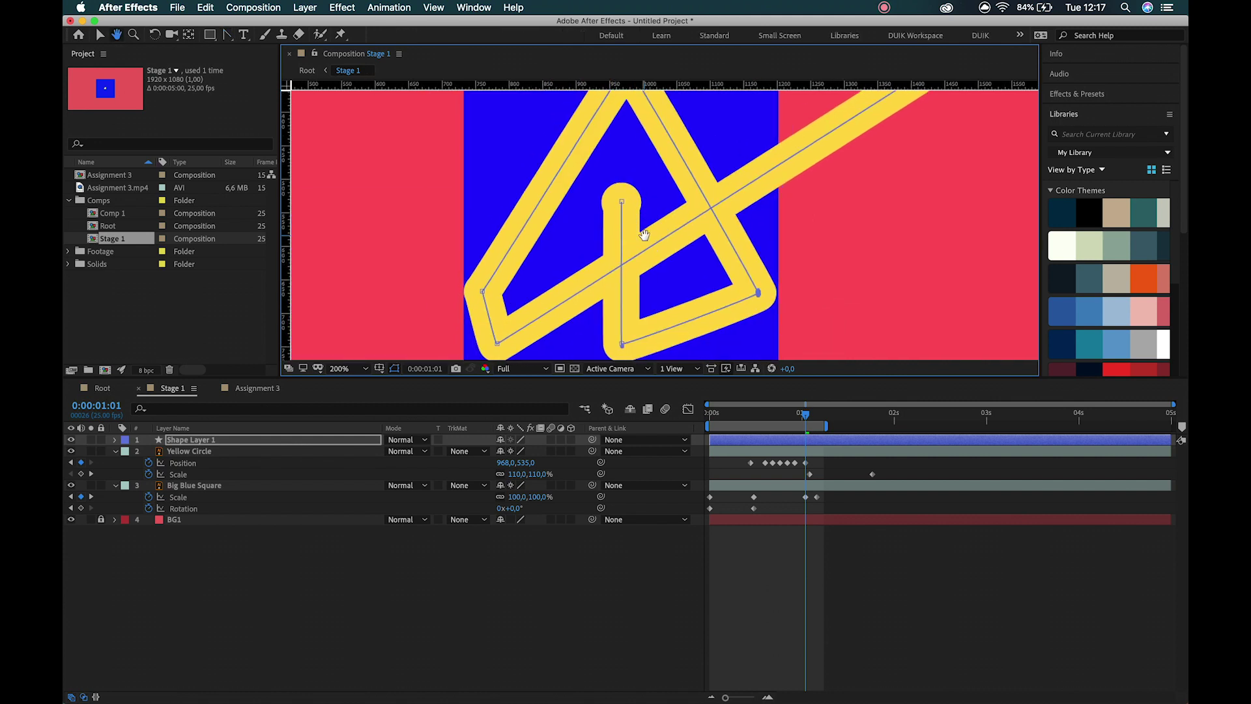
key(v)
click(759, 293)
mouse_move(552, 323)
mouse_down()
mouse_move(558, 228)
mouse_move(503, 253)
mouse_up()
click(627, 248)
- Move the path's open end off the yellow circle, just to its left
key(space)
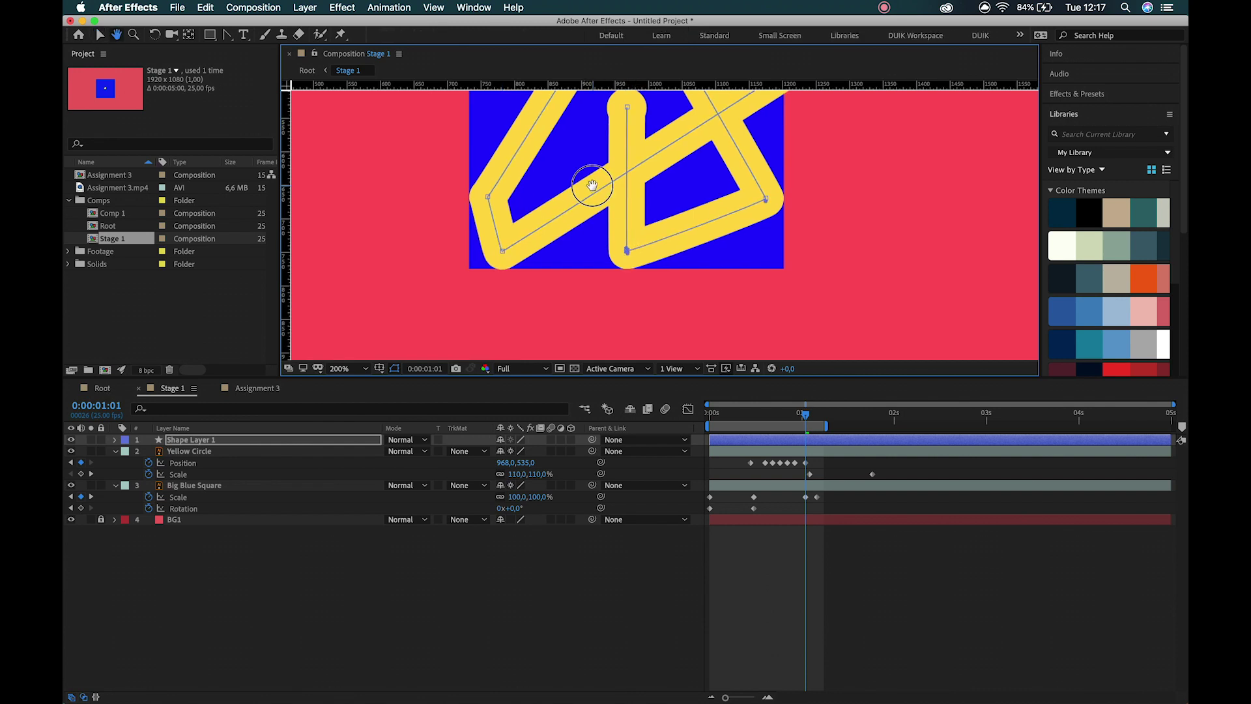
drag(592, 185, 564, 319)
drag(593, 237, 469, 312)
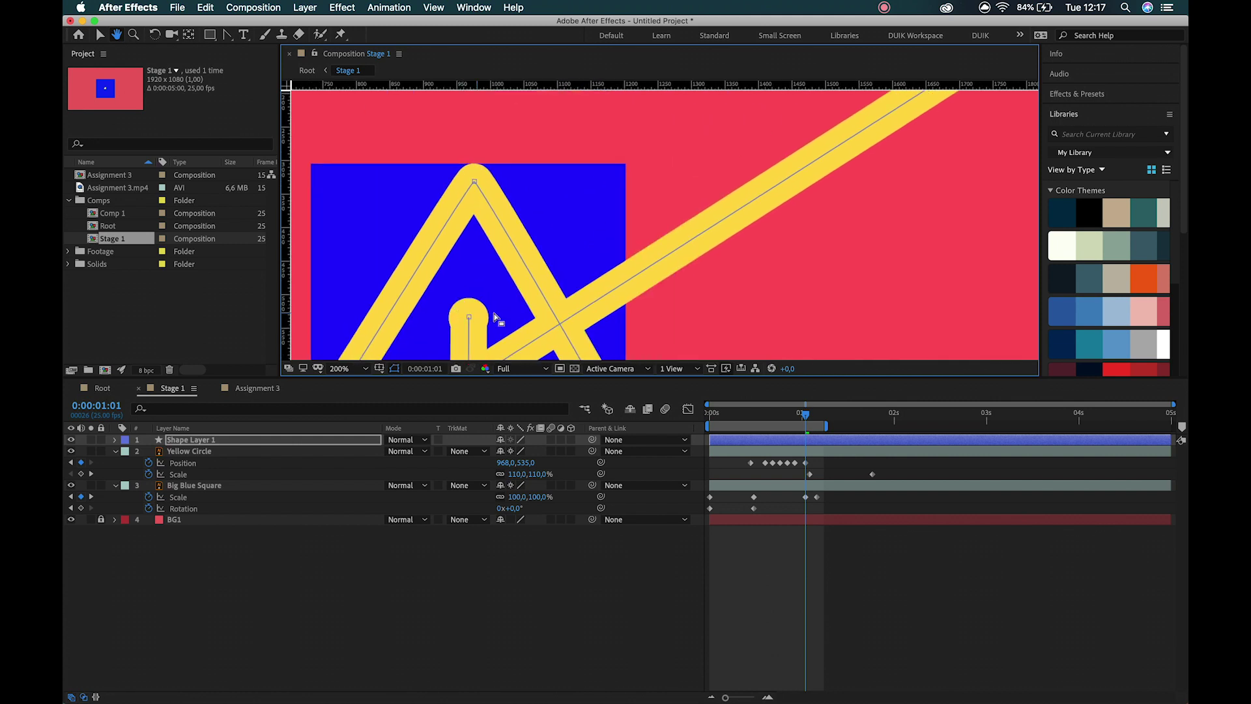
alt+click(592, 291)
key(space)
drag(616, 240, 570, 286)
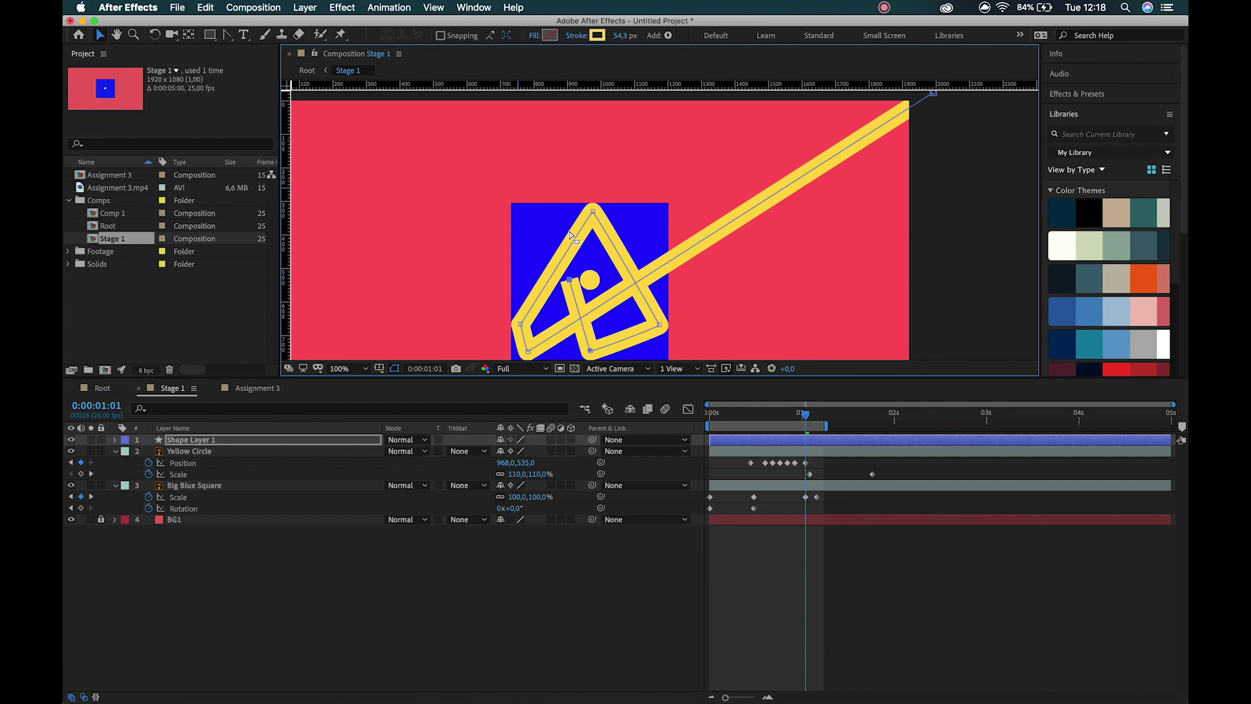
- Rename the shape layer as Trim Path and set its label colour to Yellow
click(194, 441)
key(Return)
text(Trim Path)
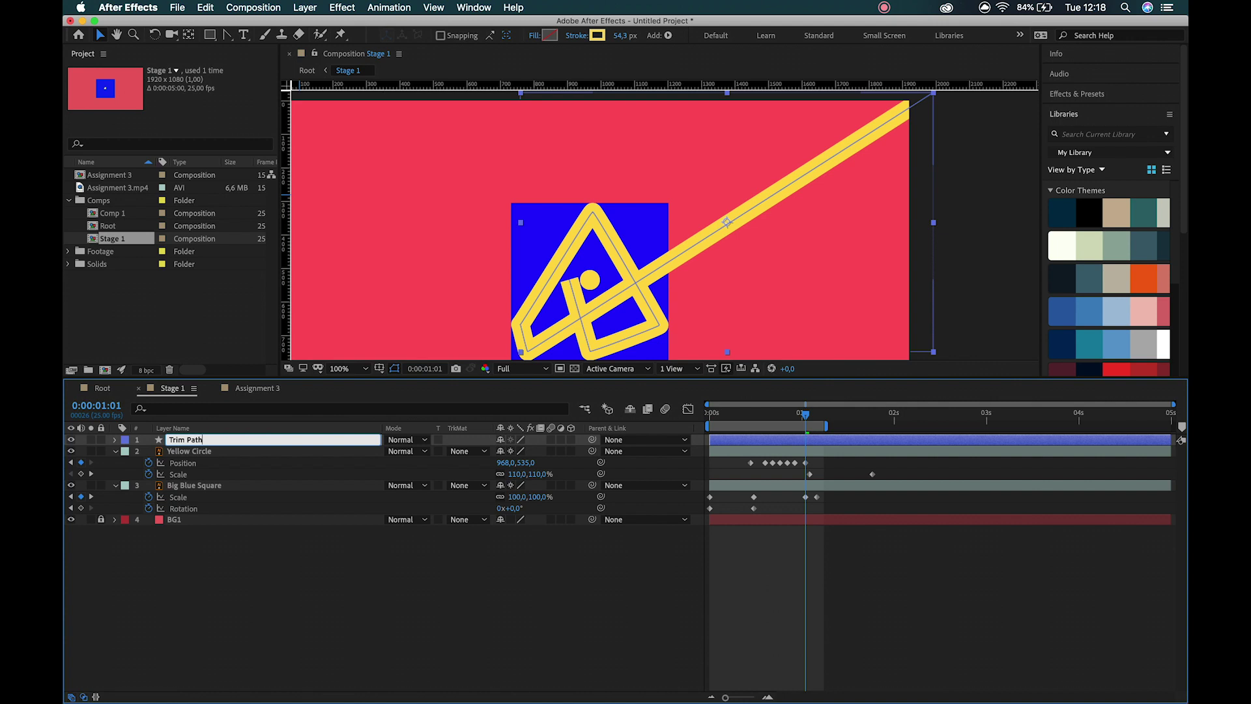
key(Return)
click(114, 440)
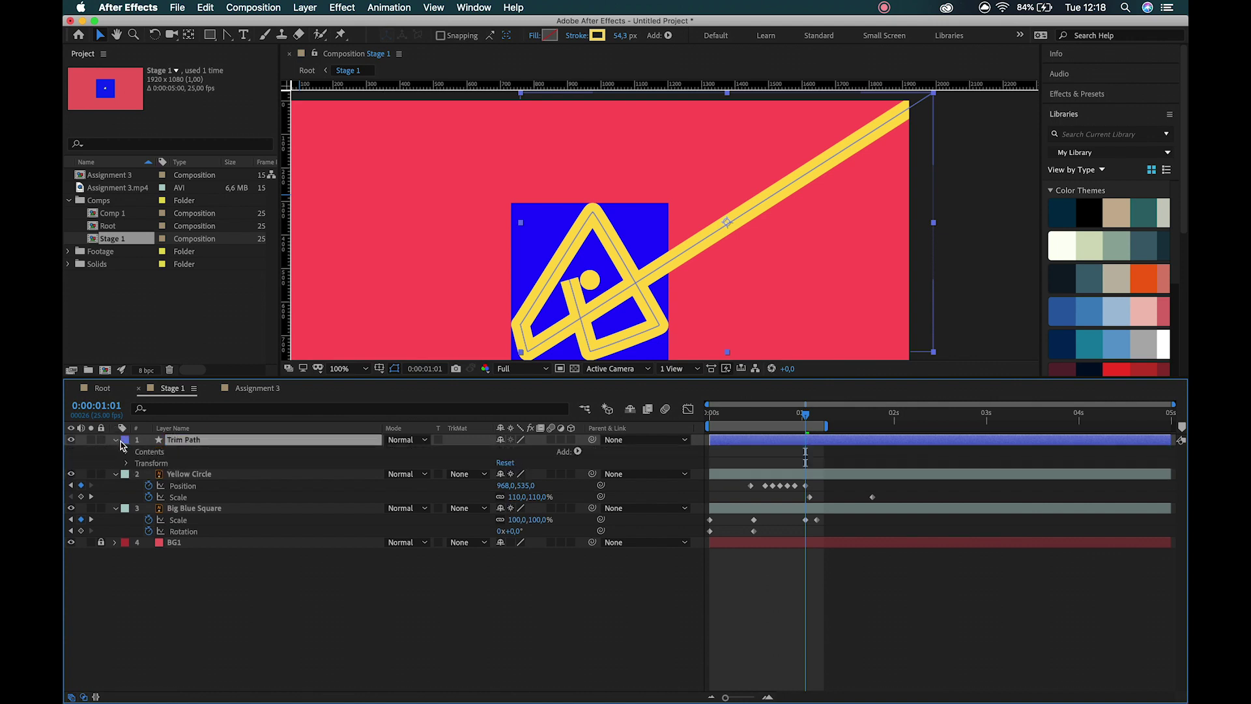
click(125, 440)
click(155, 512)
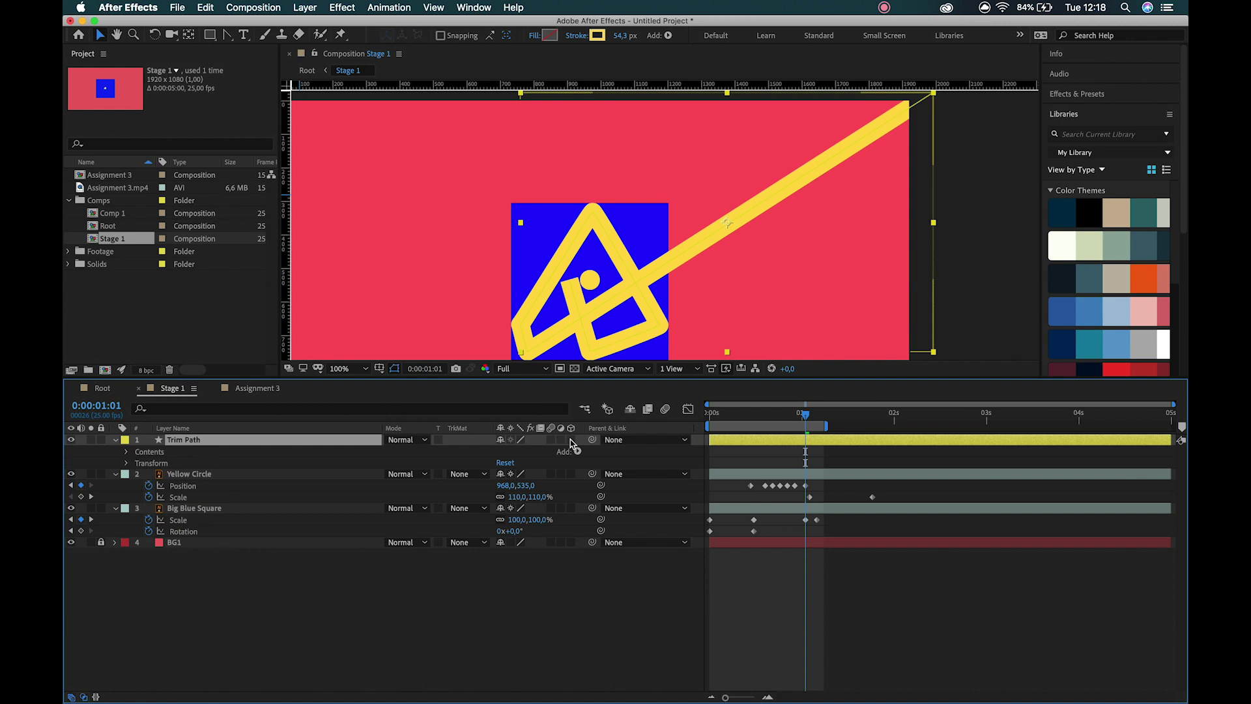
- Set the Line Cap of Stroke 1 in the Trim Path layer to Round Cap
click(127, 452)
click(137, 464)
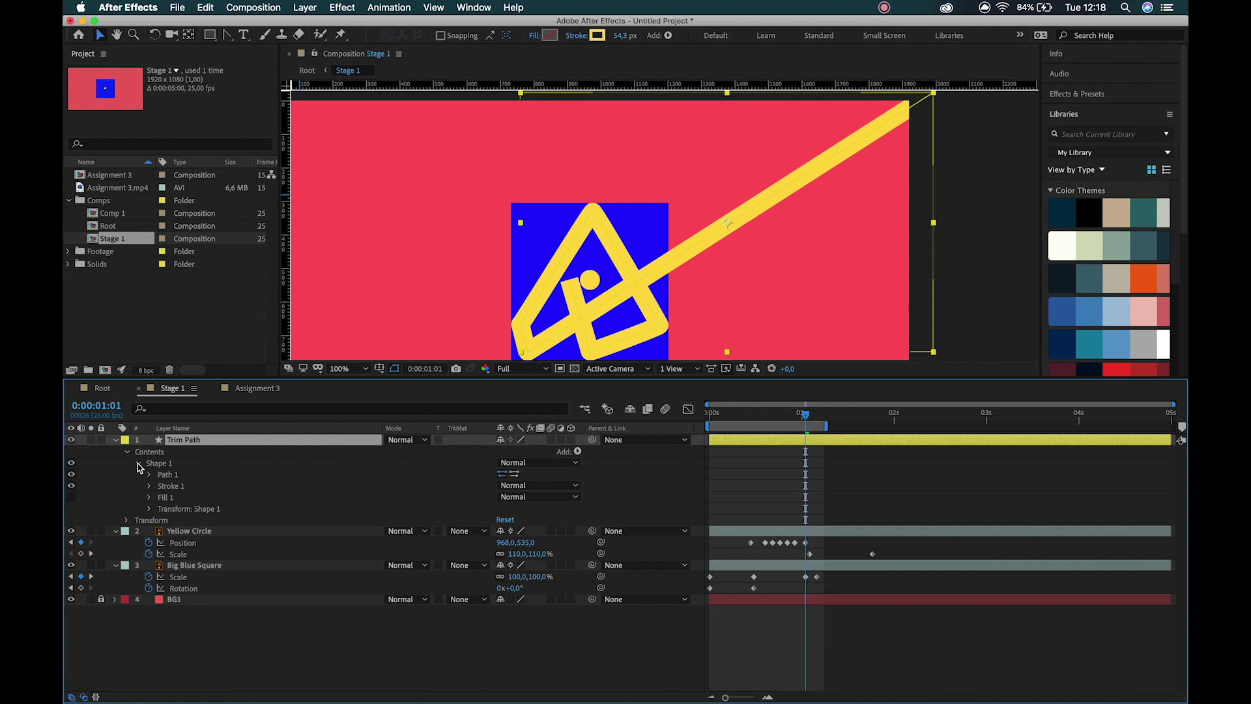
click(149, 485)
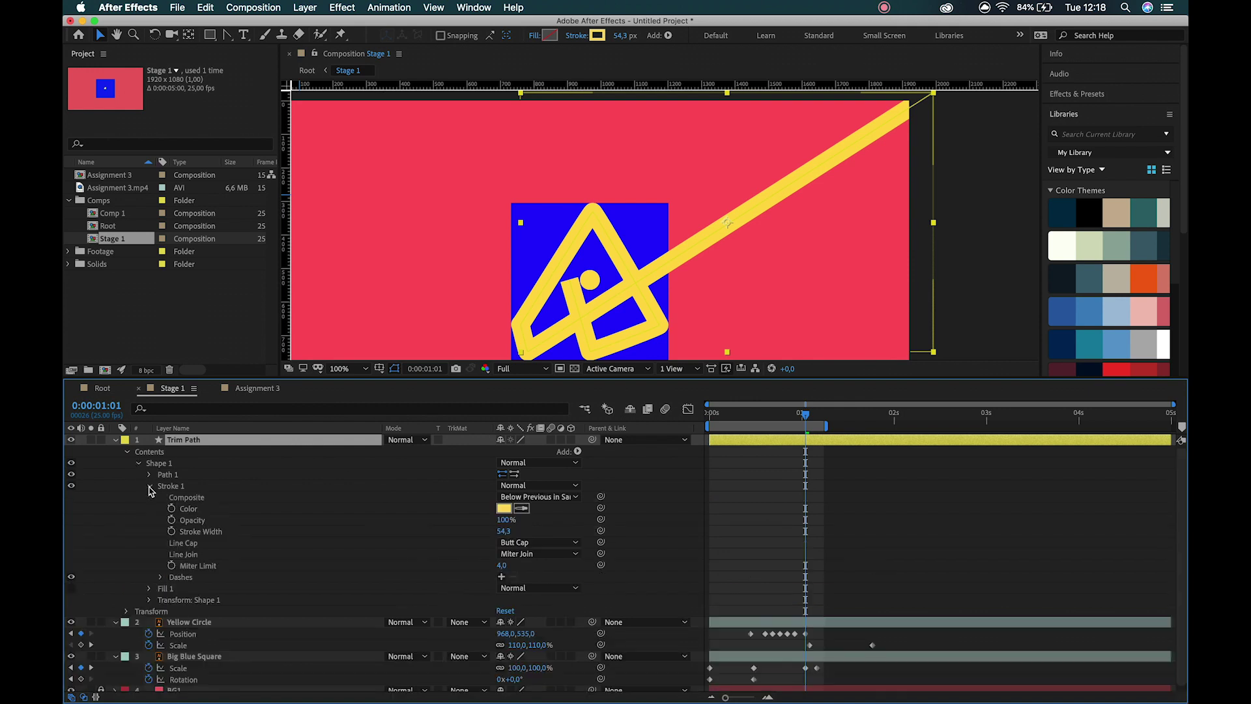
click(162, 489)
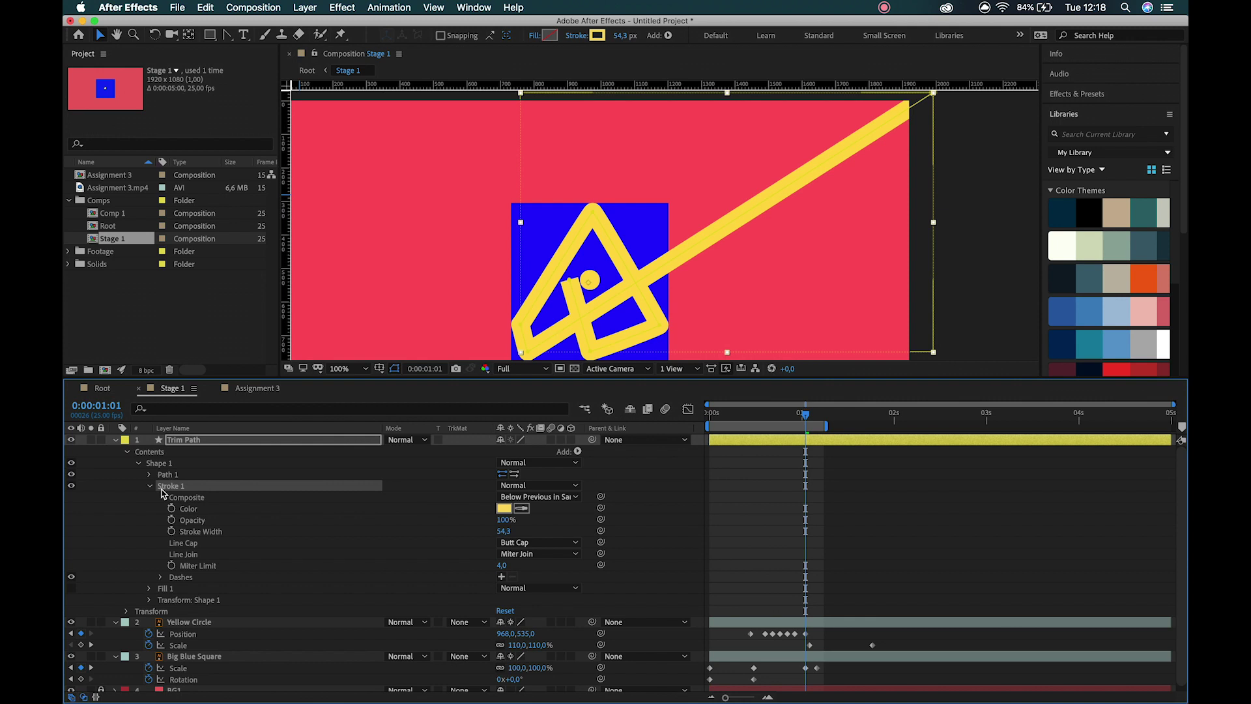
click(399, 559)
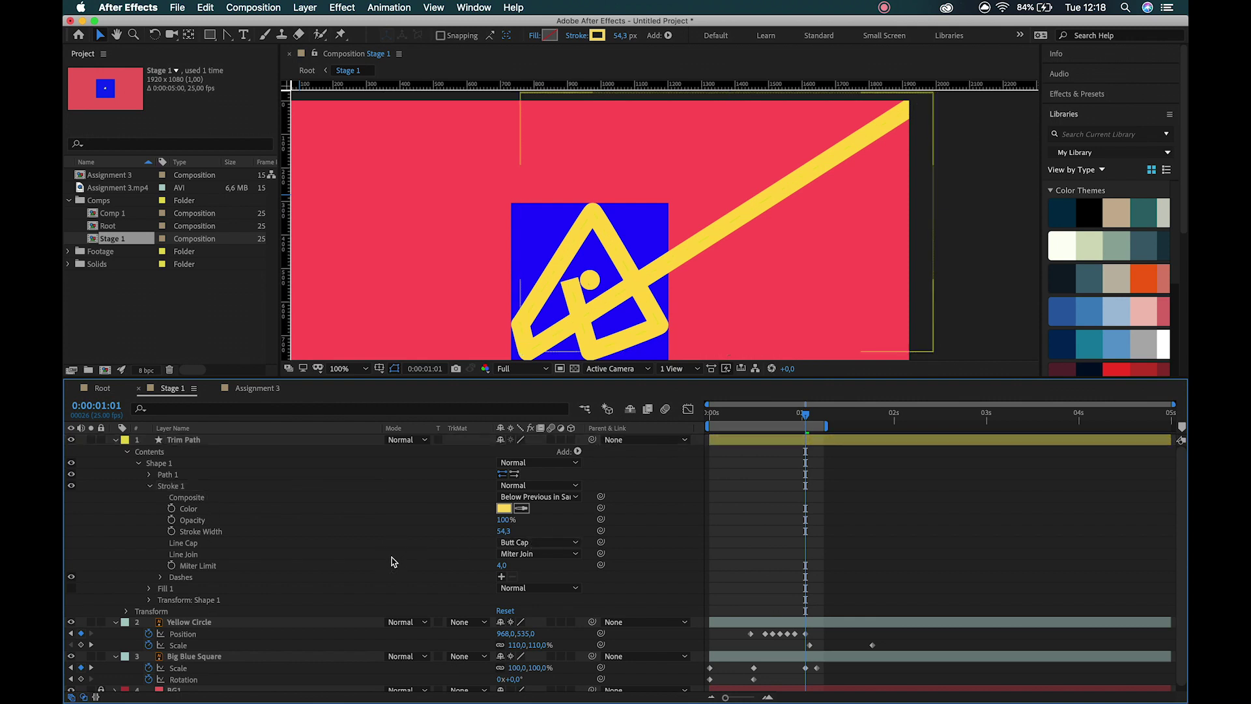
click(533, 542)
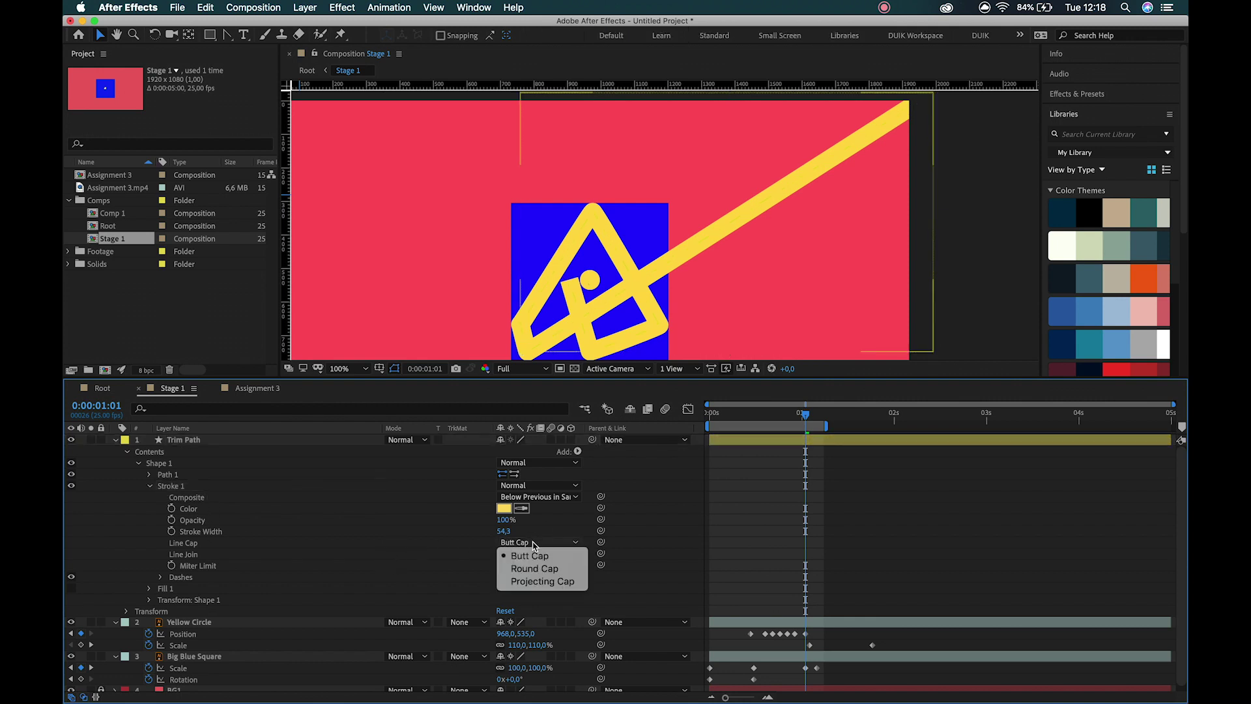
key(Escape)
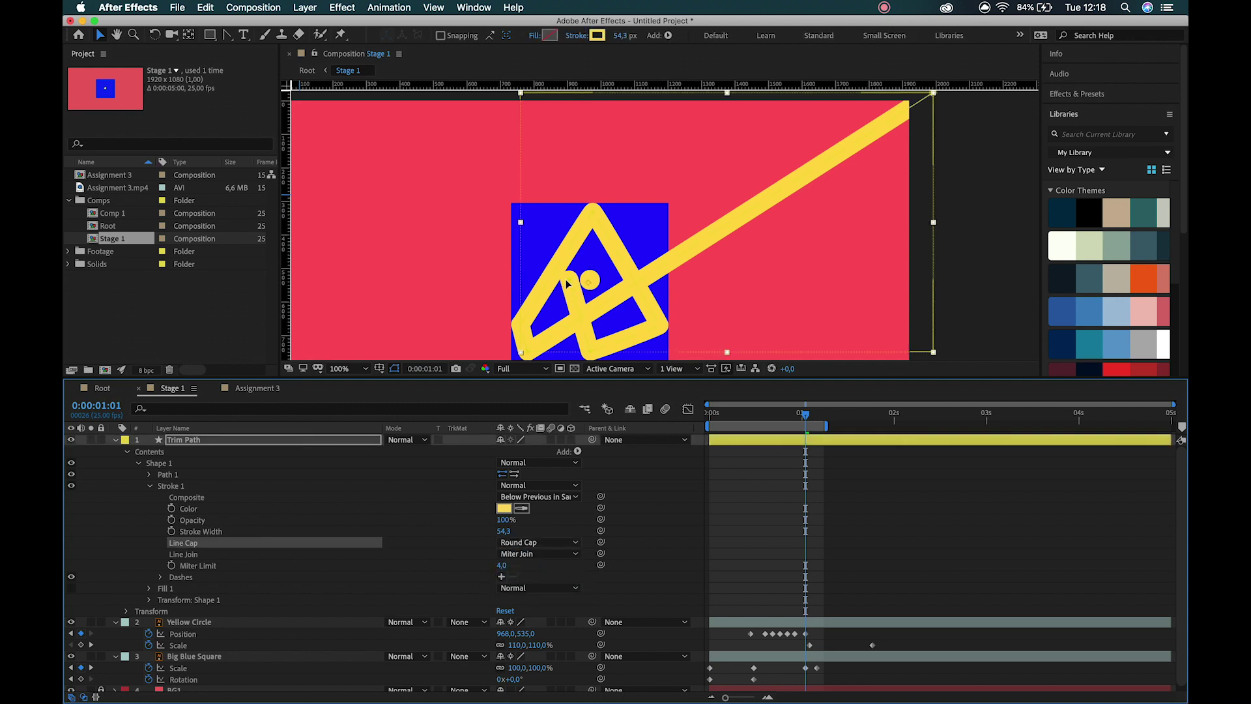
click(414, 240)
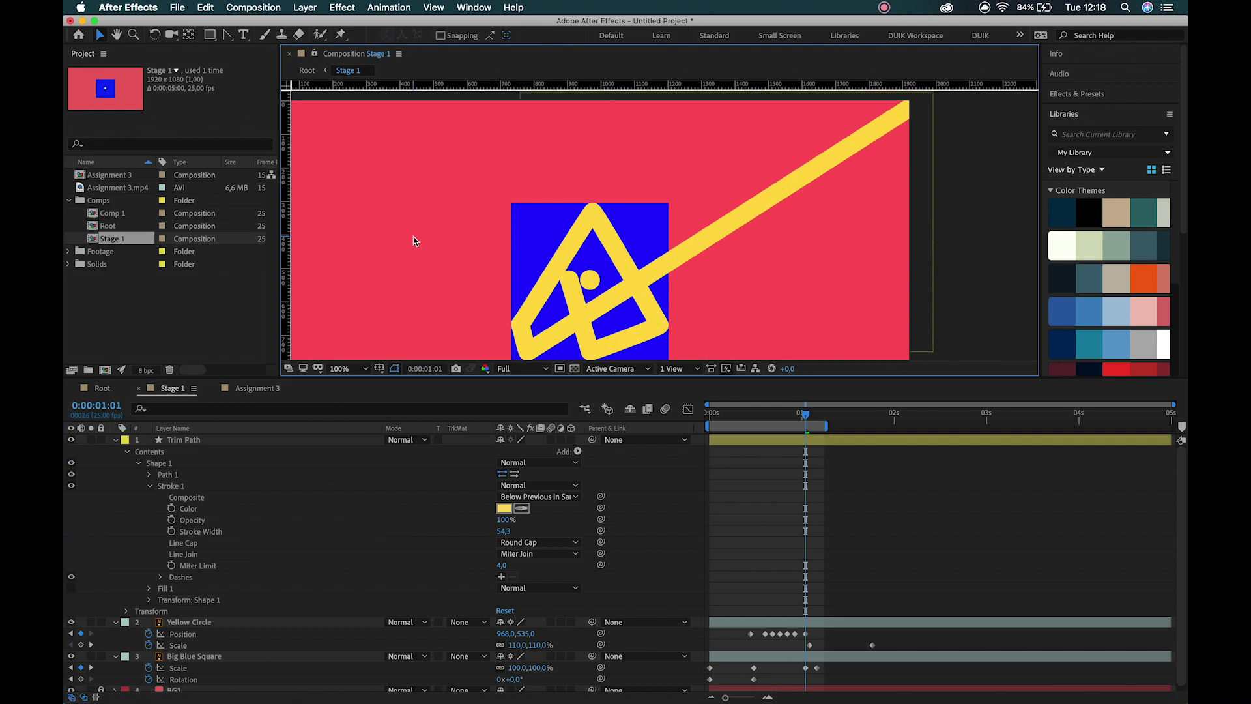
- Add Trim Paths to the Trim Path layer, keyframe Start, End and Offset at 0:00:01:01, and show only its keyframed properties
click(570, 285)
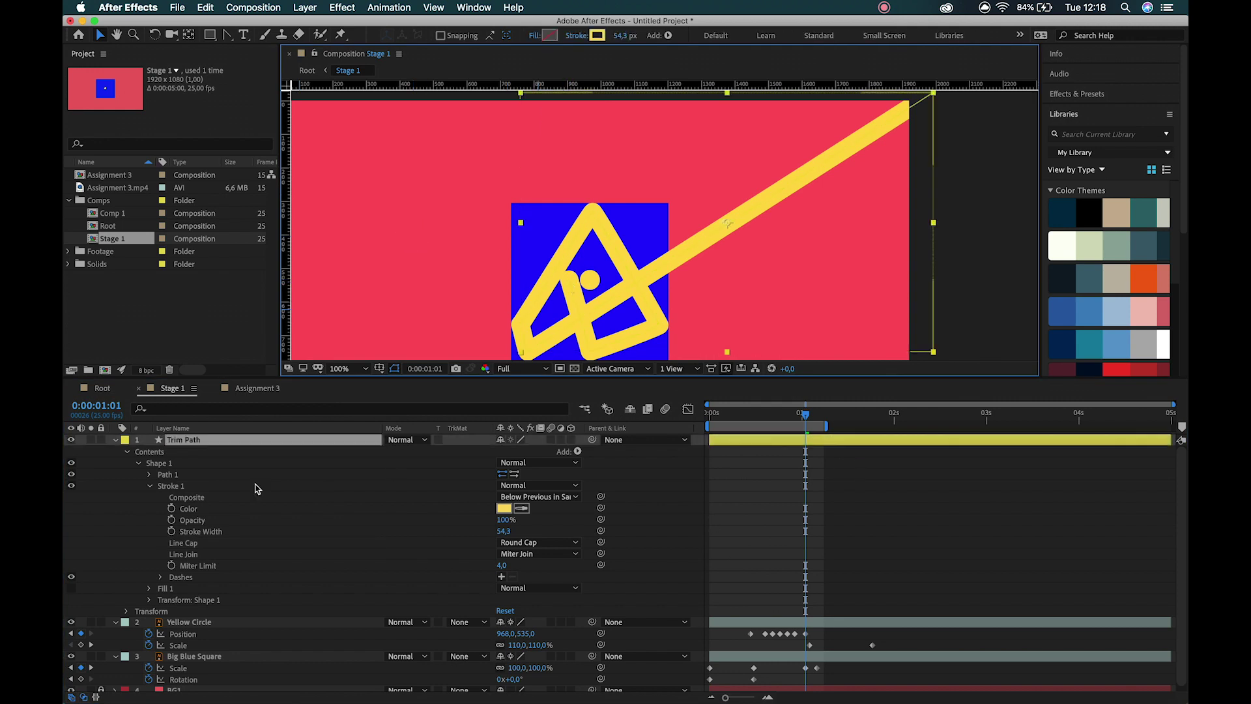
click(578, 452)
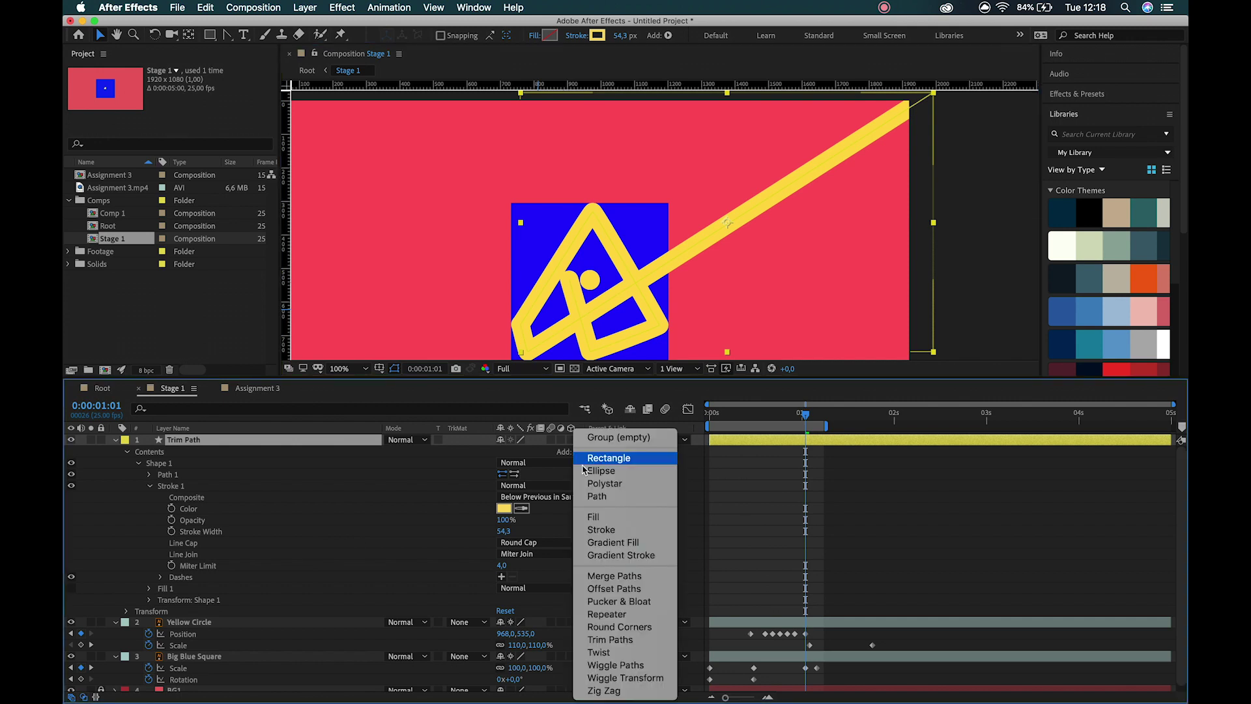
click(610, 640)
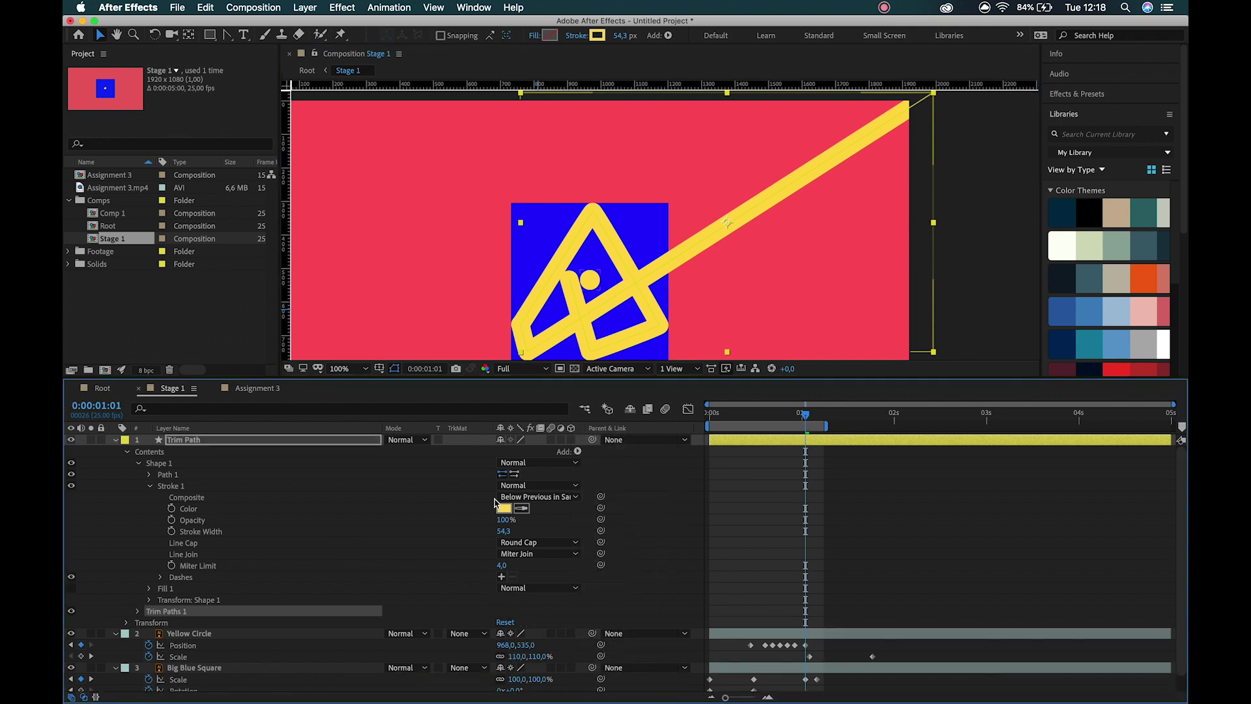
click(137, 612)
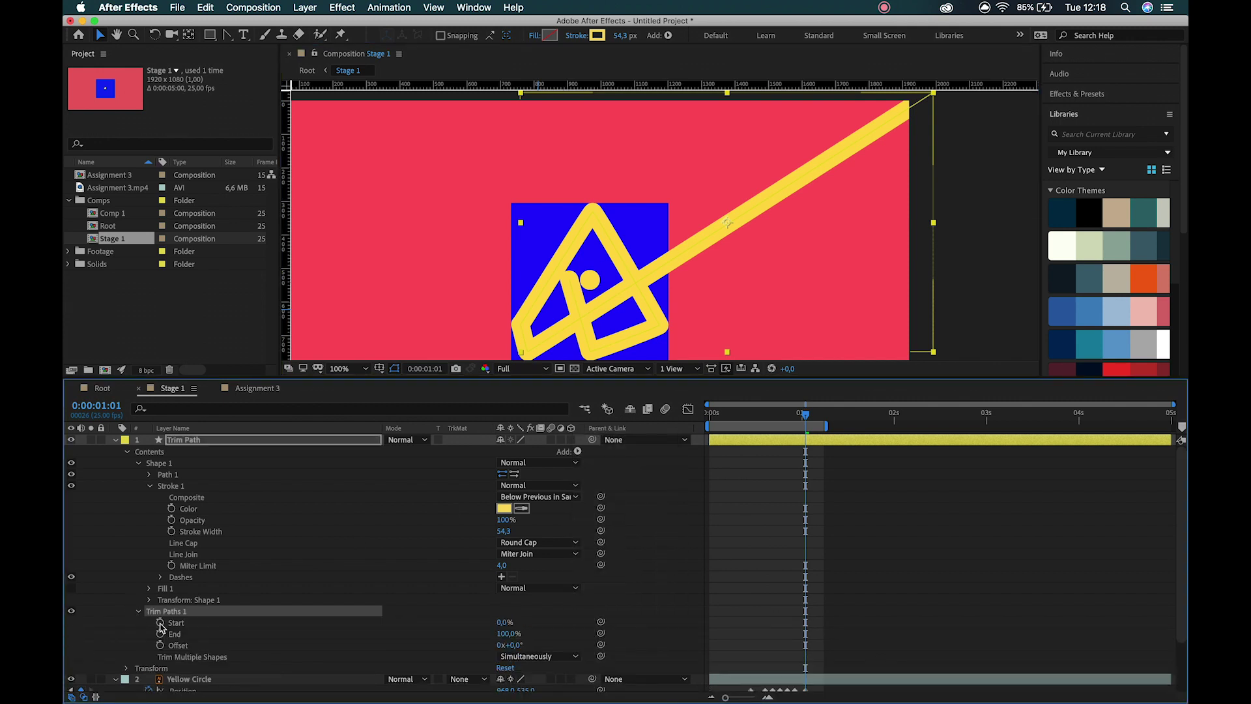
click(160, 624)
click(248, 445)
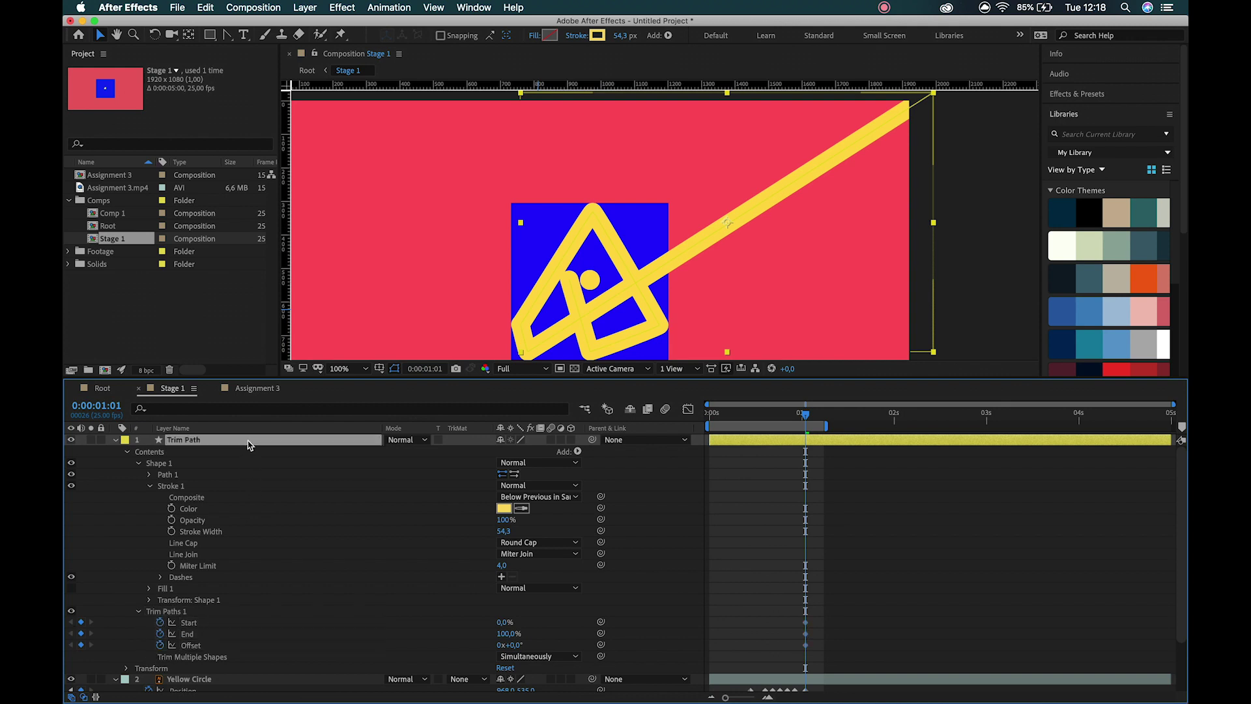
key(u)
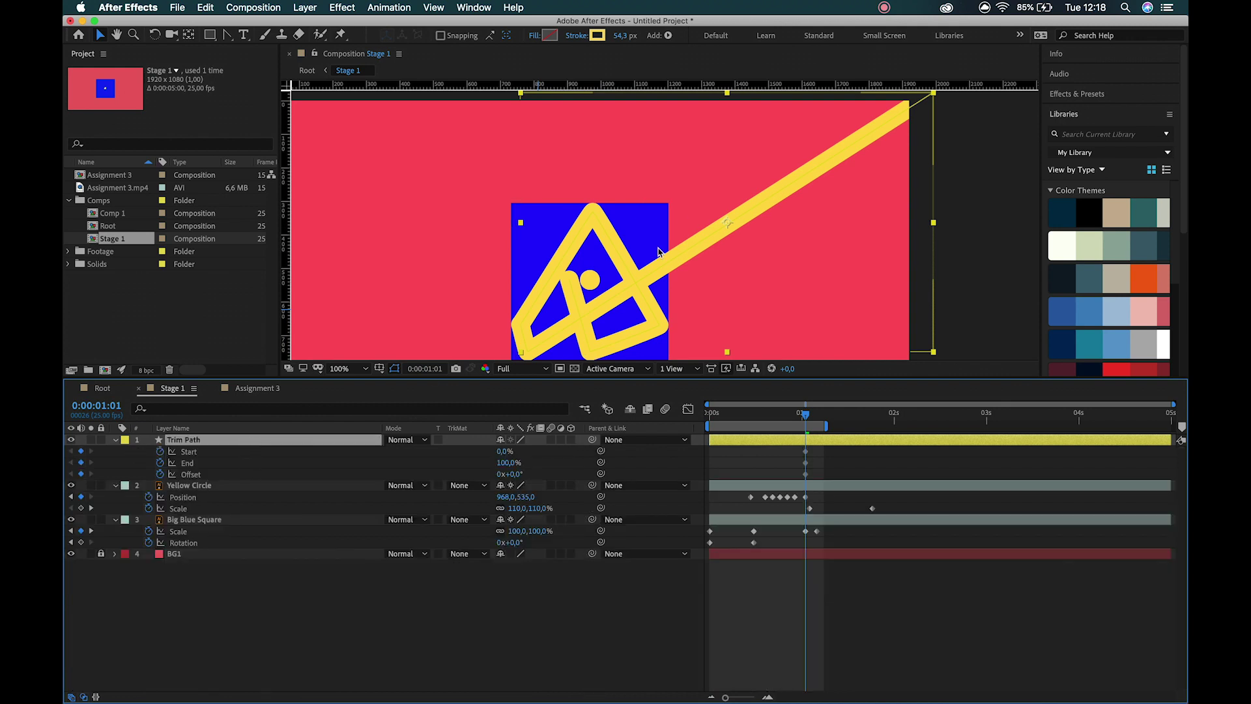
- Change the Trim Path layer's label colour to Purple so its path stands out against the stroke
key(z)
click(617, 257)
key(v)
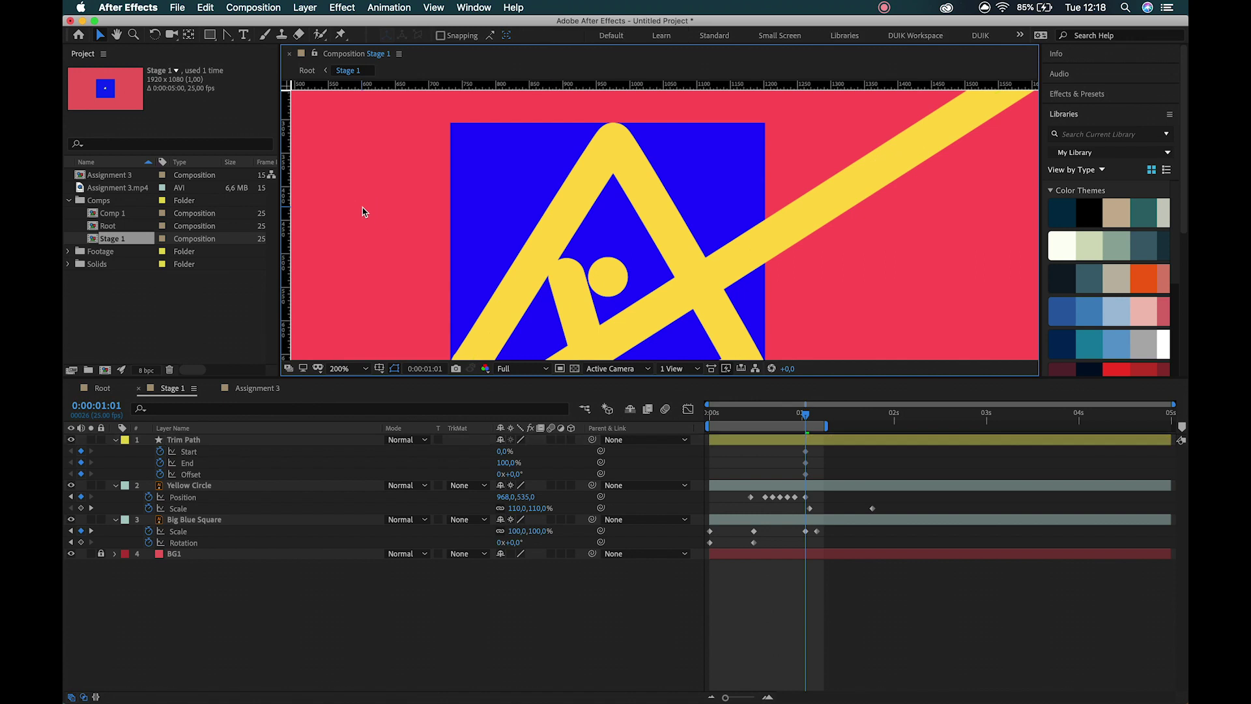
drag(227, 34, 296, 32)
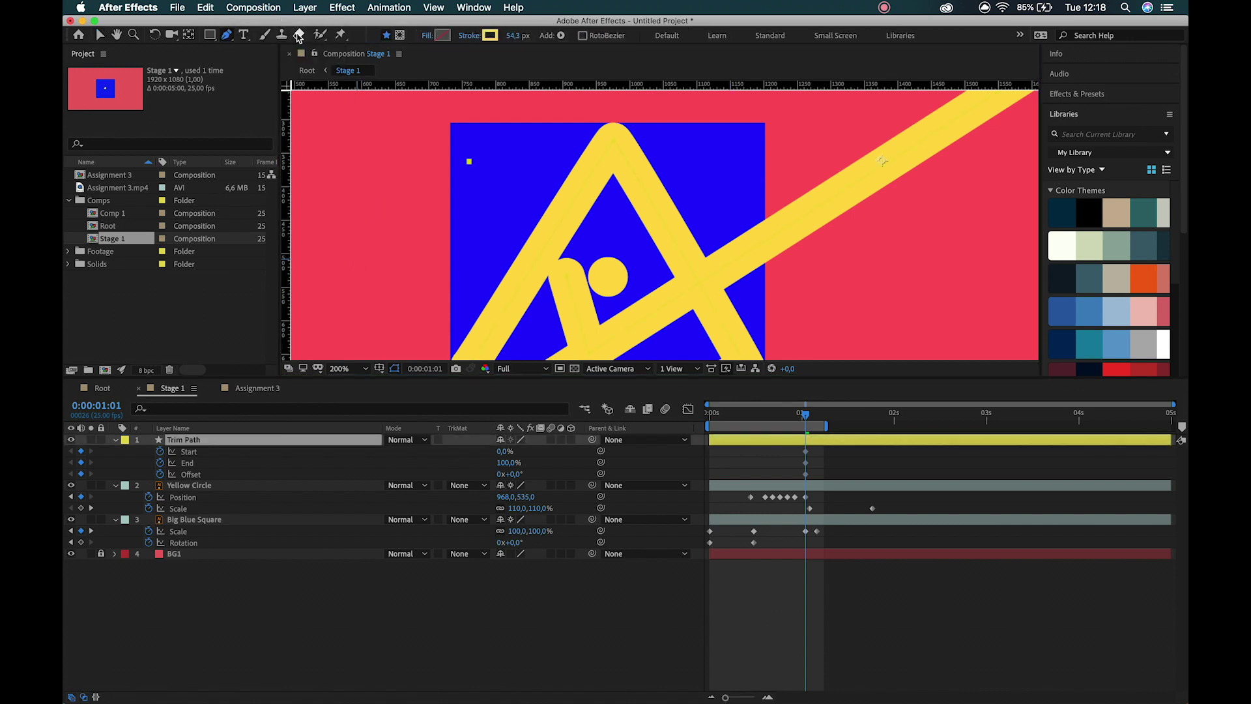
click(568, 279)
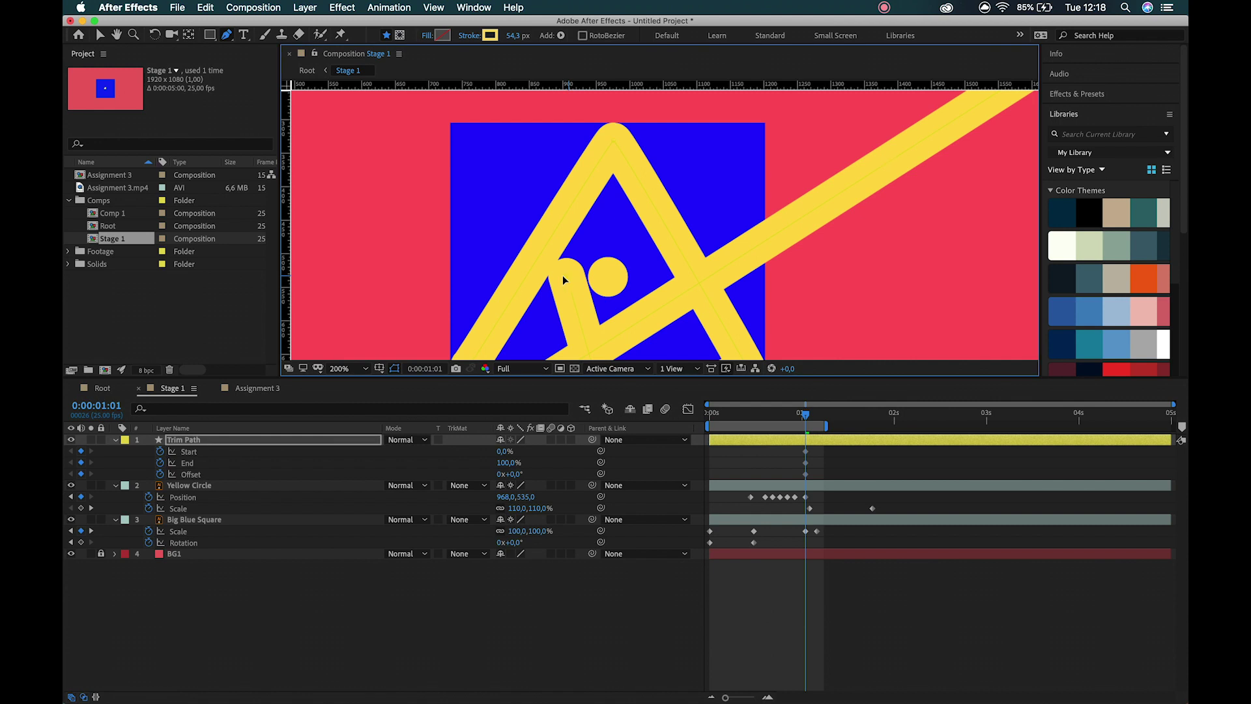
click(124, 439)
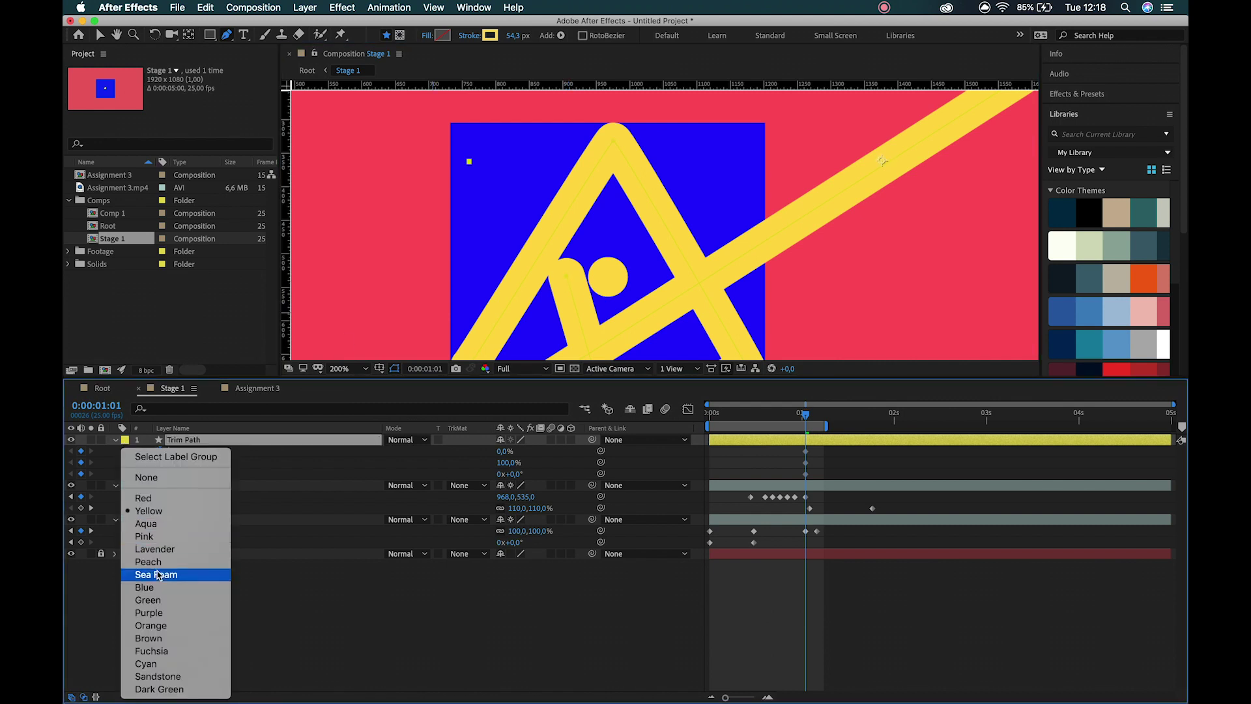
click(149, 613)
- Nudge the path's open end point horizontally back onto the yellow circle's centre
click(568, 279)
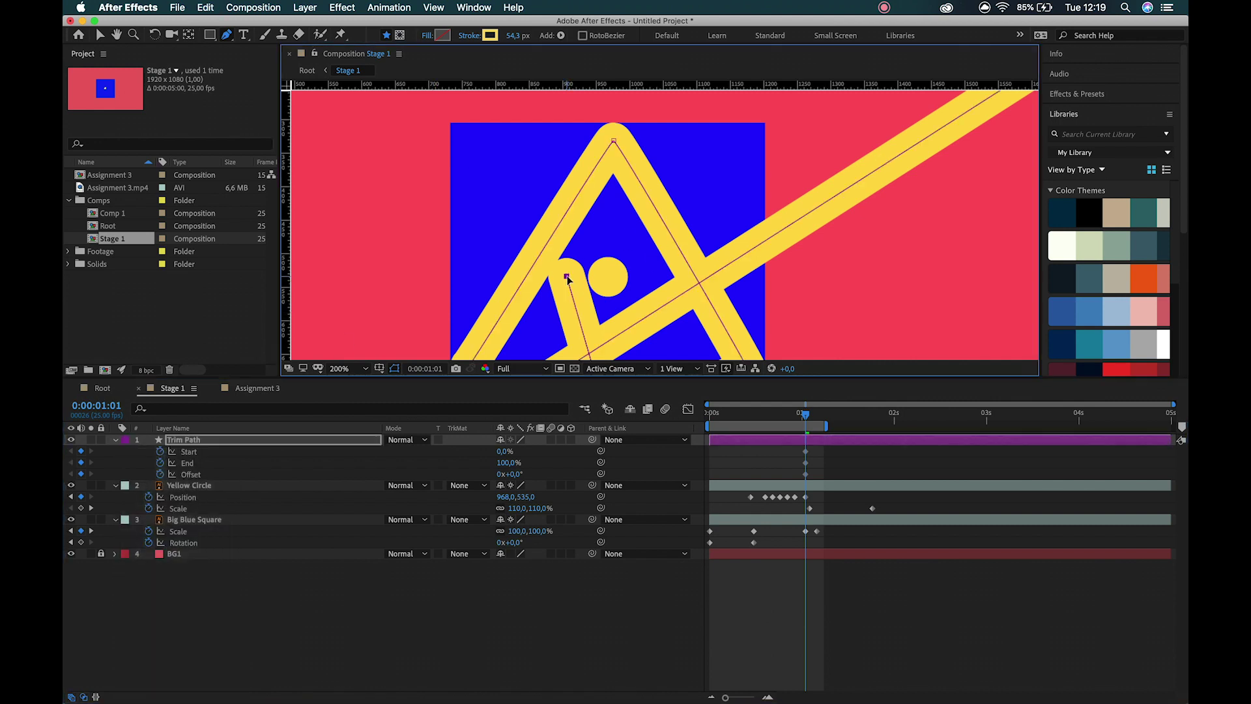
key(Right)
key(Right)
key(Right)
key(Right)
key(Right)
key(Right)
key(Right)
key(Right)
key(Right)
key(Right)
key(Right)
key(Right)
key(Right)
key(Right)
key(Right)
key(Right)
key(Right)
key(Right)
key(Right)
key(Right)
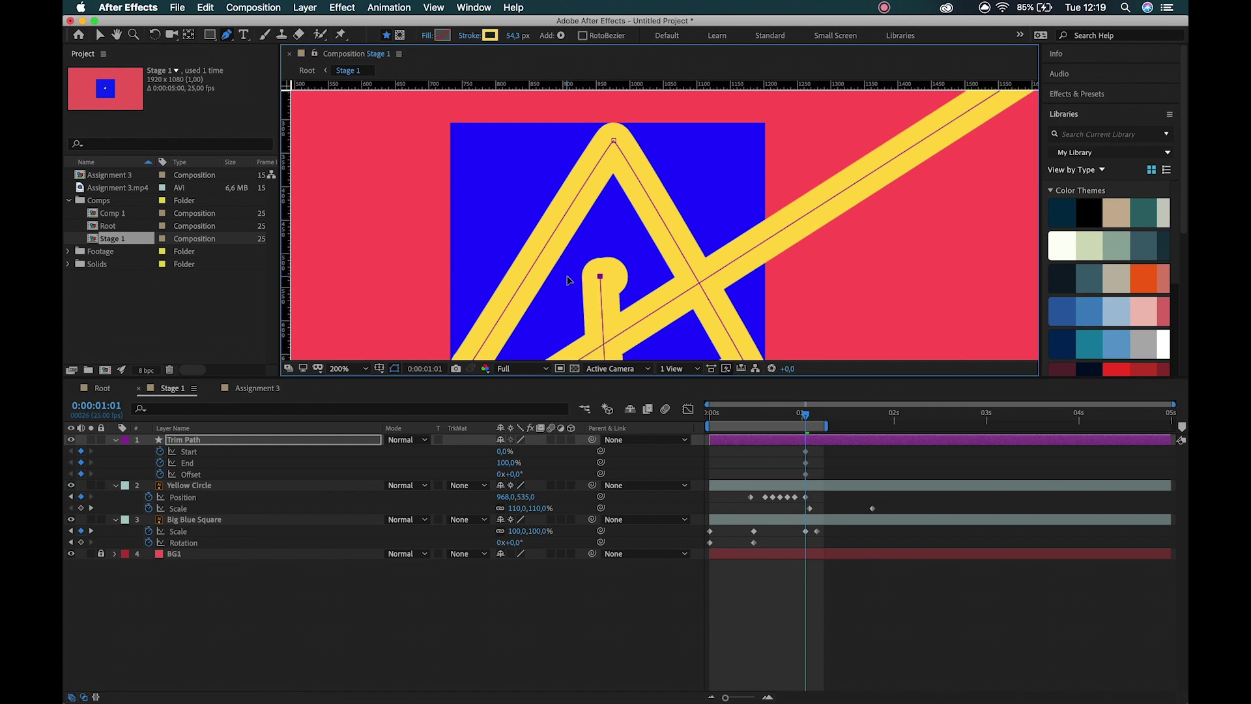
key(Left)
key(Left)
key(Left)
key(Left)
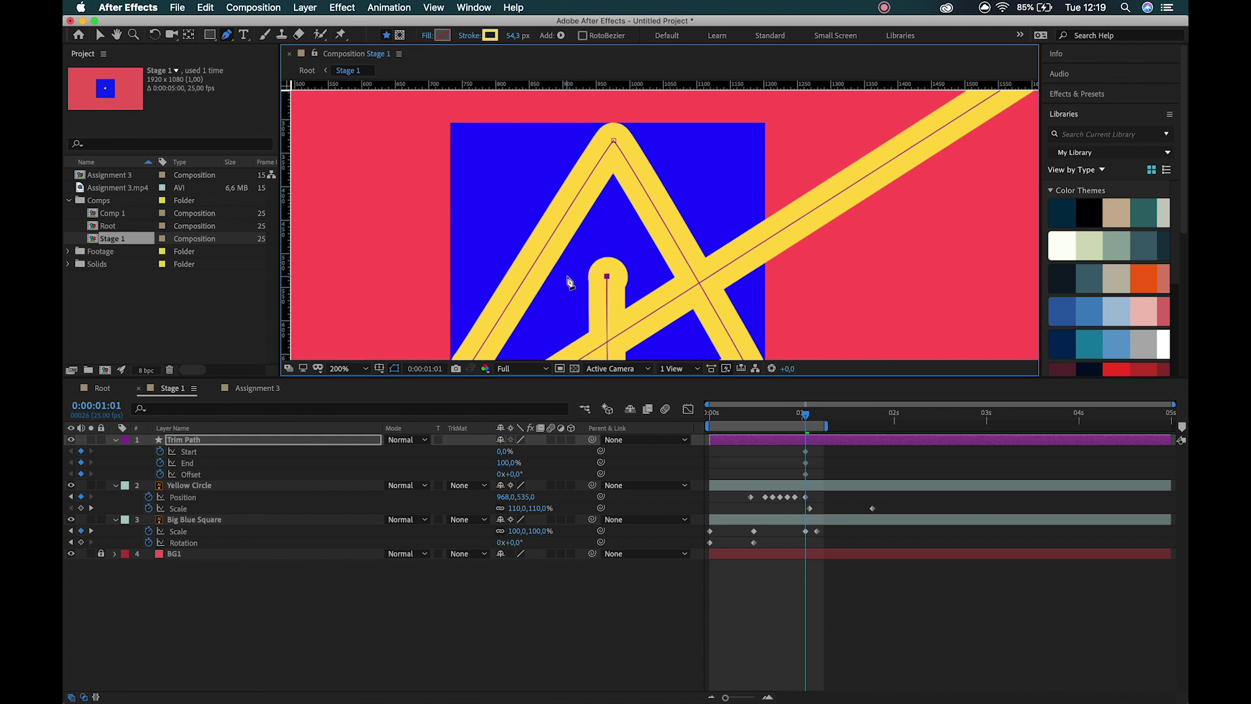
key(z)
alt+click(793, 146)
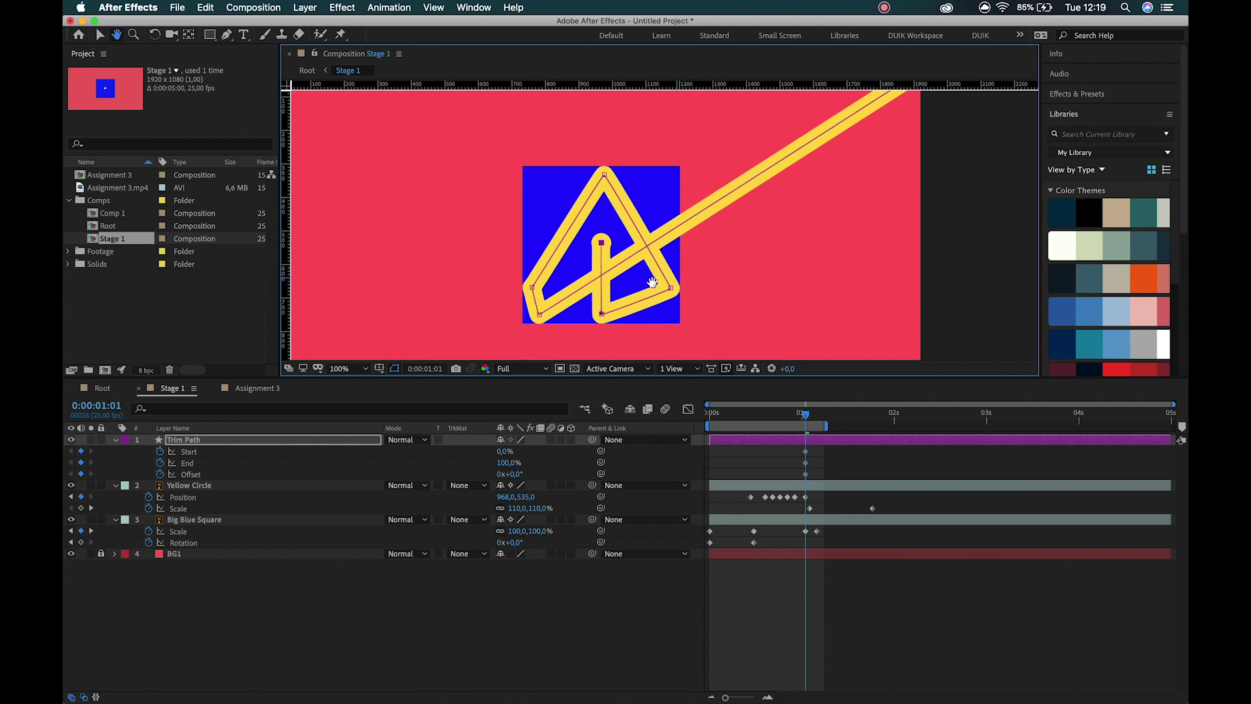
- Go to 0:00:00:12 and hide the Trim Path layer to expose the yellow circle
key(v)
drag(805, 415, 750, 420)
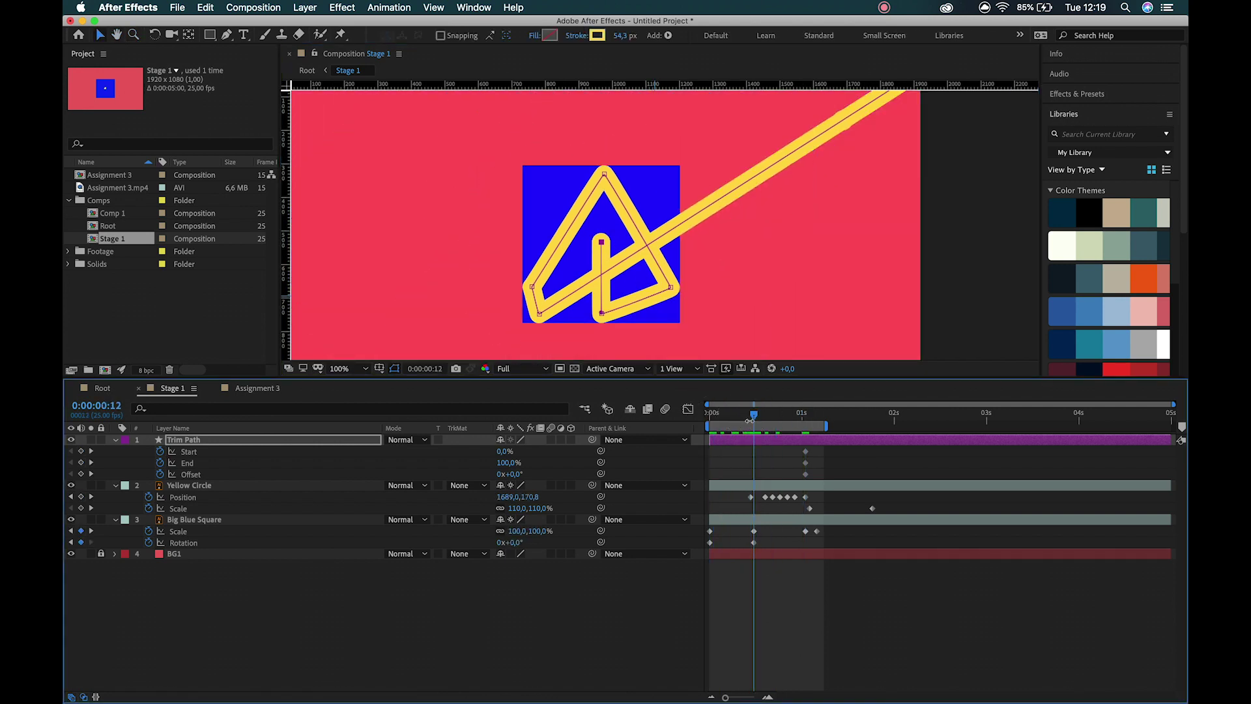
click(71, 439)
key(space)
key(space)
mouse_move(608, 270)
mouse_down()
mouse_move(567, 319)
mouse_move(601, 273)
mouse_up()
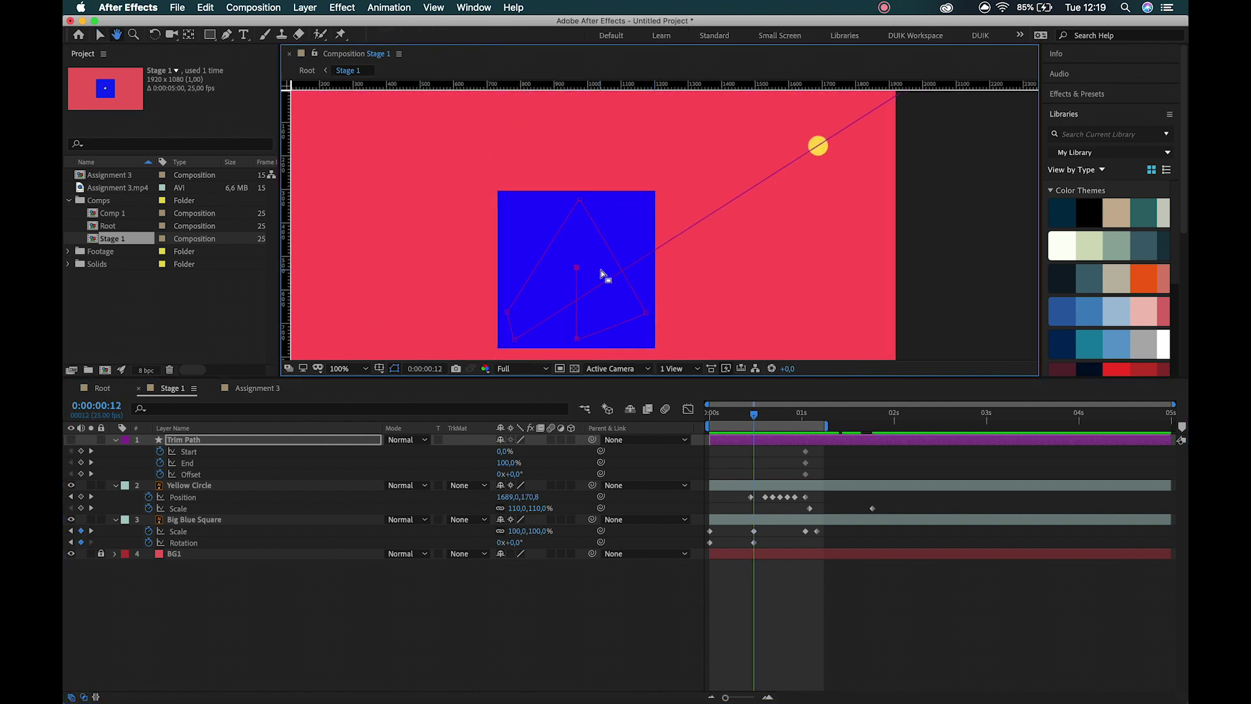
- Move the Trim Path layer's Start, End and Offset keyframes to 0:00:00:12 and make the layer visible again
scroll(643, 265, down, 2)
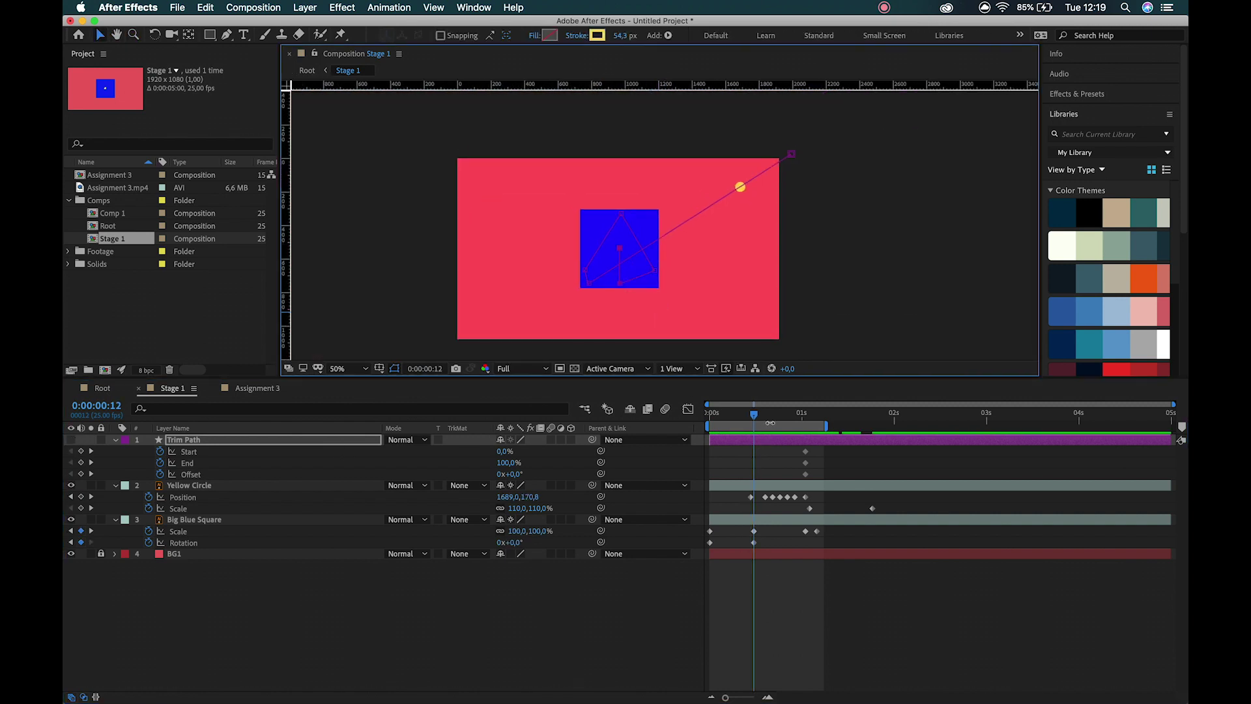
key(Page_Up)
key(Page_Down)
drag(794, 450, 756, 455)
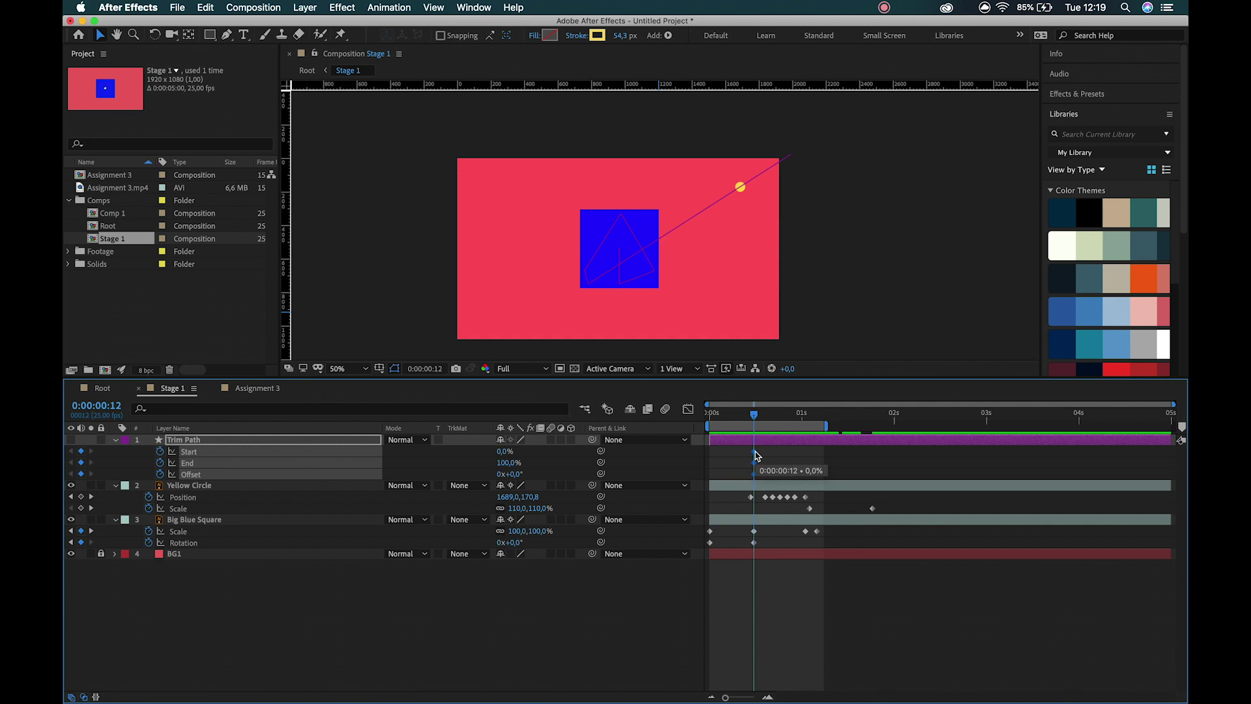
click(71, 440)
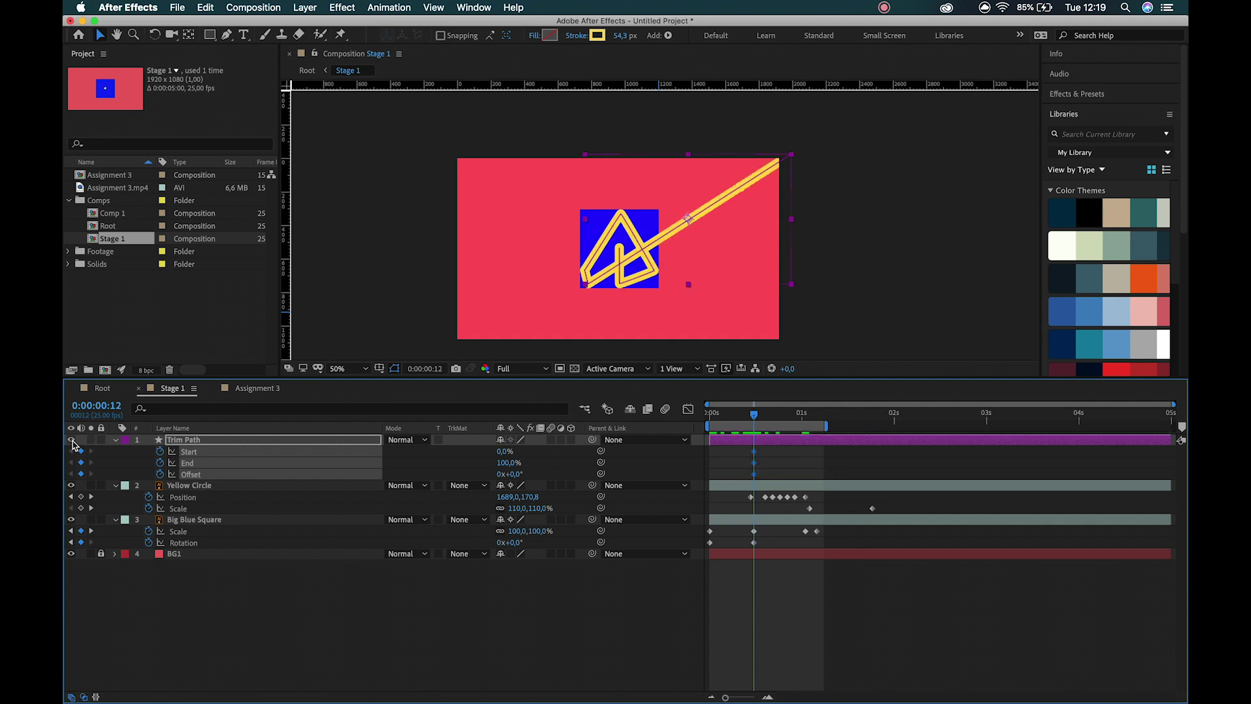
- Solo the Trim Path layer and add a Start keyframe of 0% at 0:00:00:22
click(91, 439)
click(777, 613)
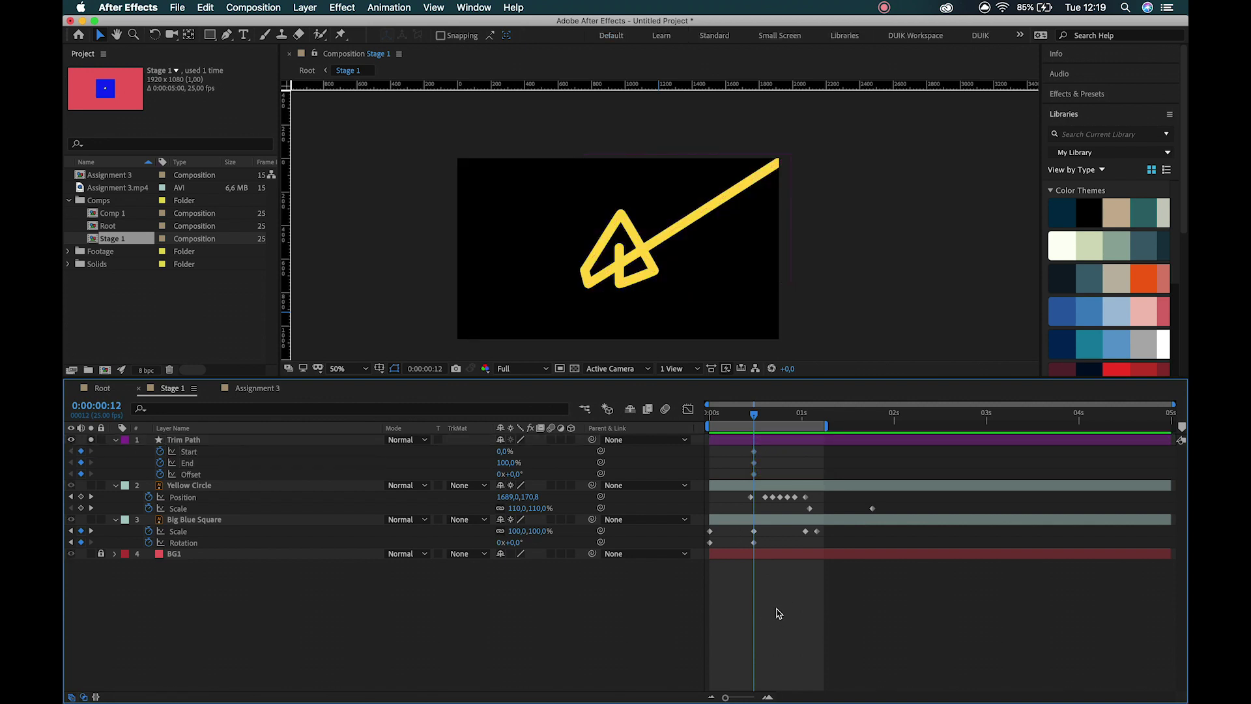
key(shift+Page_Down)
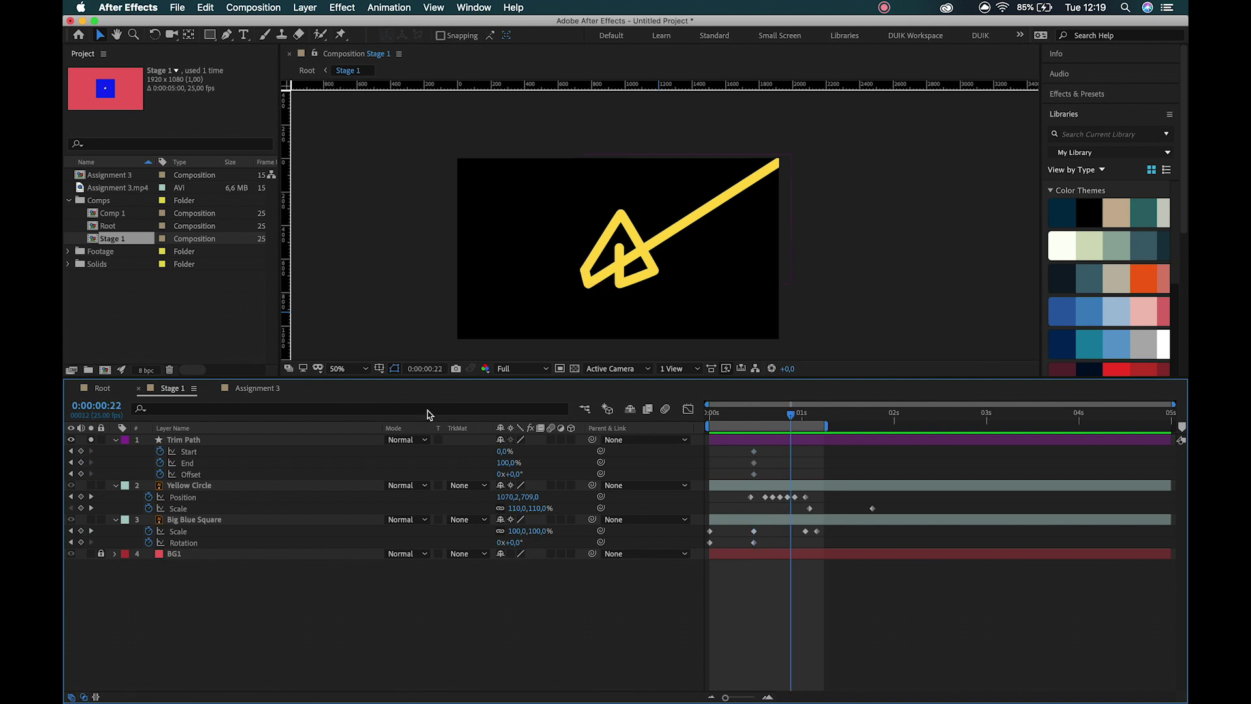
click(502, 450)
mouse_move(501, 450)
mouse_down()
mouse_move(576, 451)
mouse_move(376, 478)
mouse_up()
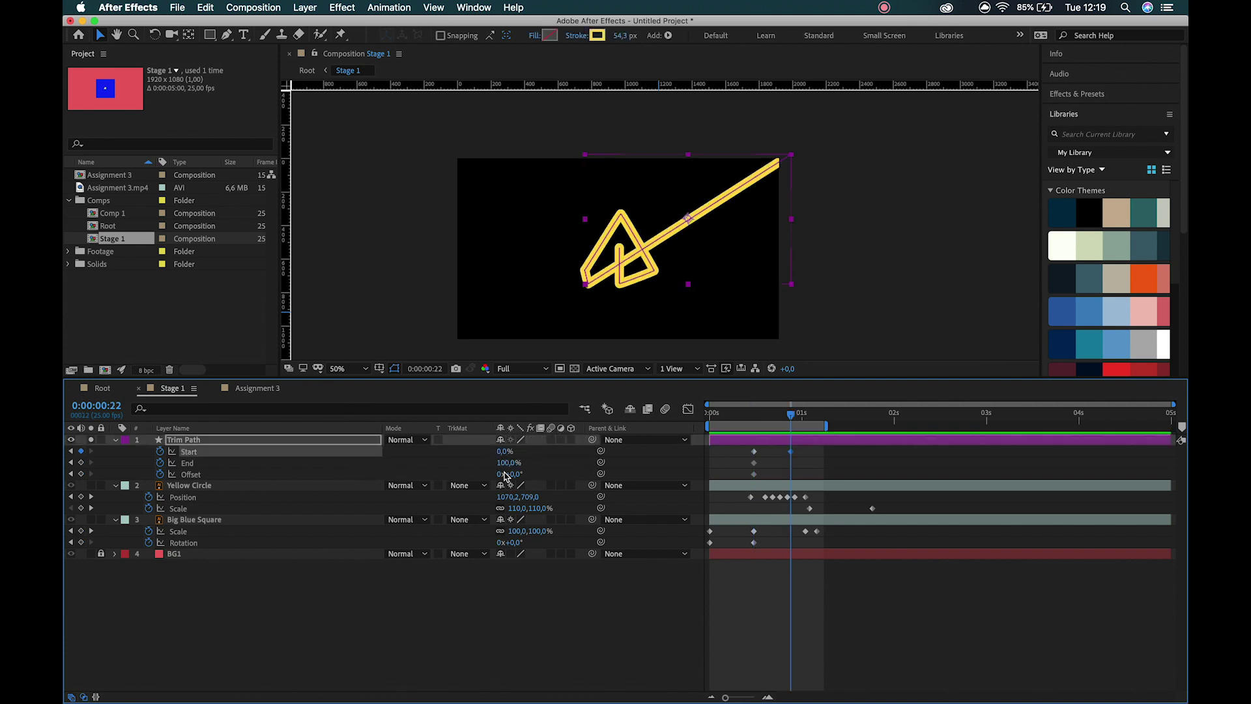
- Add an End keyframe of 100% at 0:00:00:22
mouse_move(506, 462)
mouse_down()
mouse_move(463, 469)
mouse_move(566, 474)
mouse_move(682, 461)
mouse_move(731, 439)
mouse_move(478, 462)
mouse_up()
key(super+z)
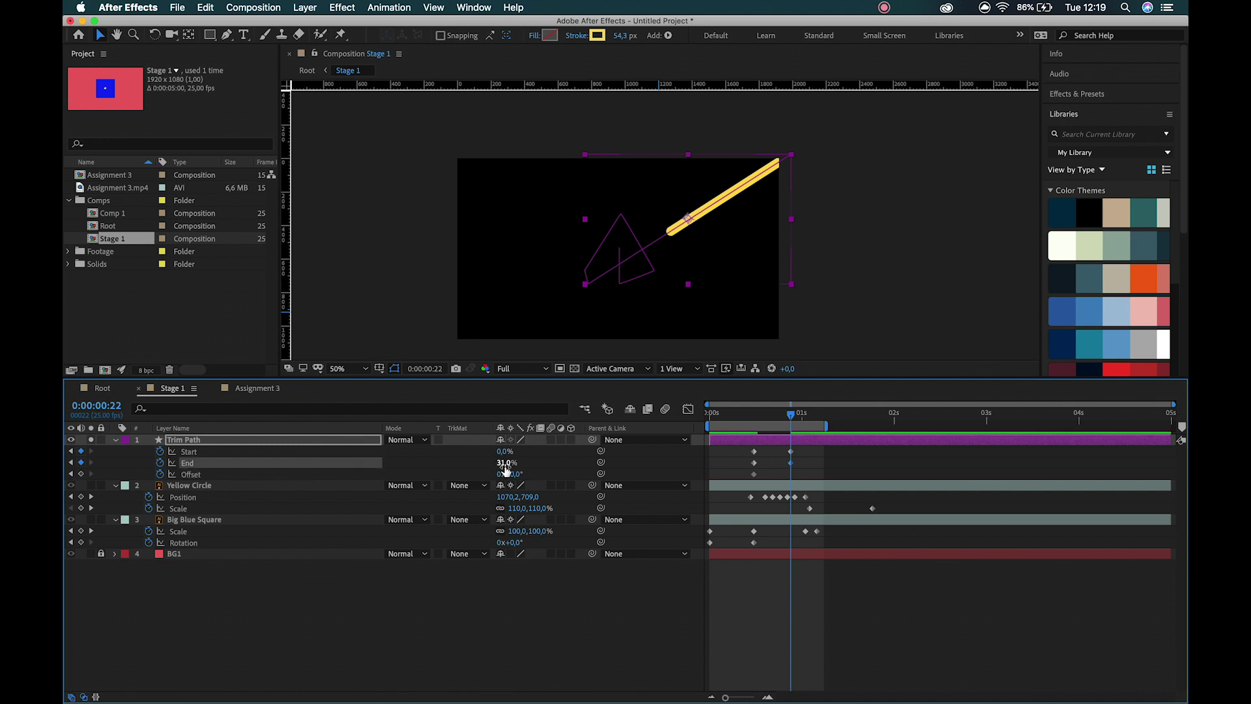
click(505, 463)
key(Return)
click(808, 469)
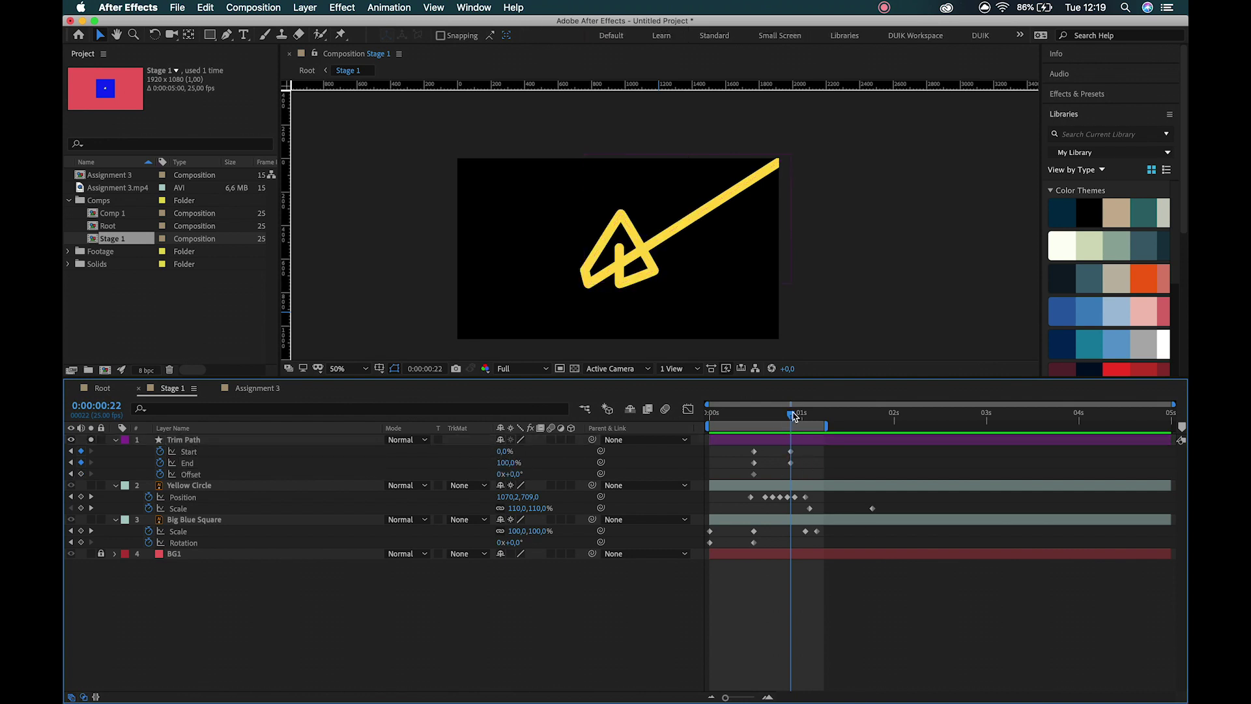
- Remove the Offset keyframe from the Trim Path layer, keeping the Start and End keyframes
drag(801, 448, 735, 479)
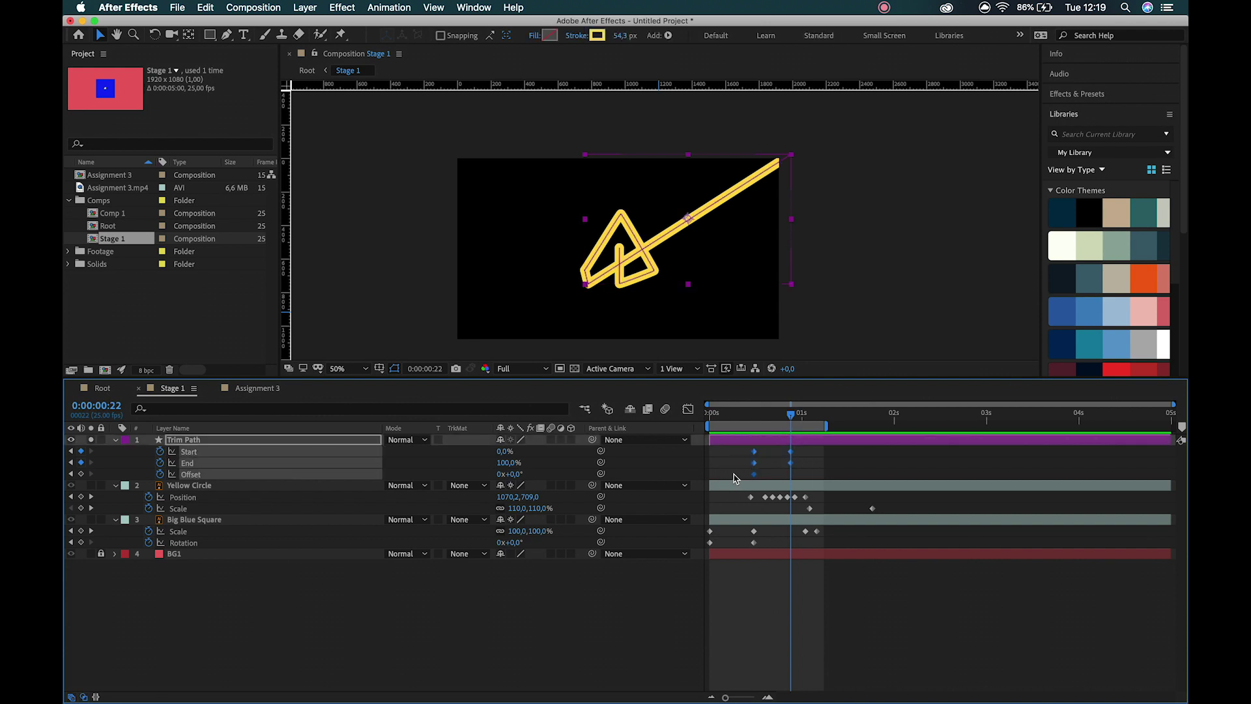
click(776, 469)
key(Delete)
- Set End to 0% at 0:00:00:12 and unsolo the Trim Path layer
click(755, 415)
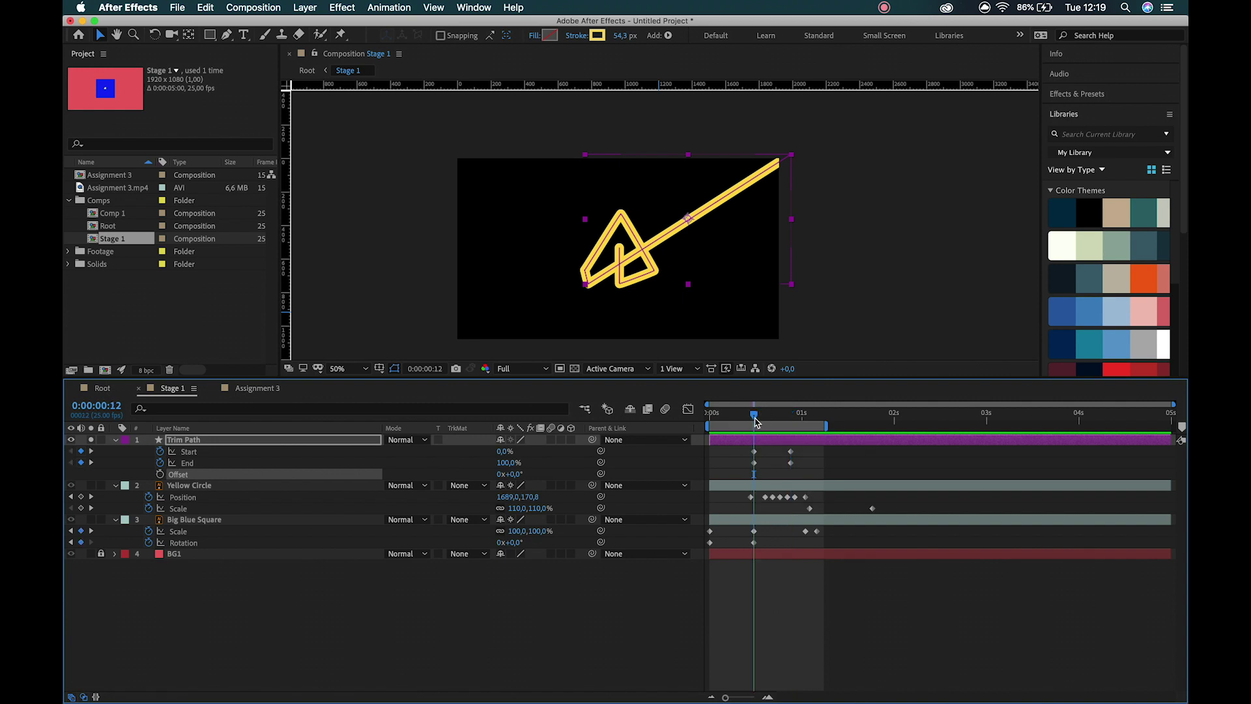
click(763, 463)
click(749, 192)
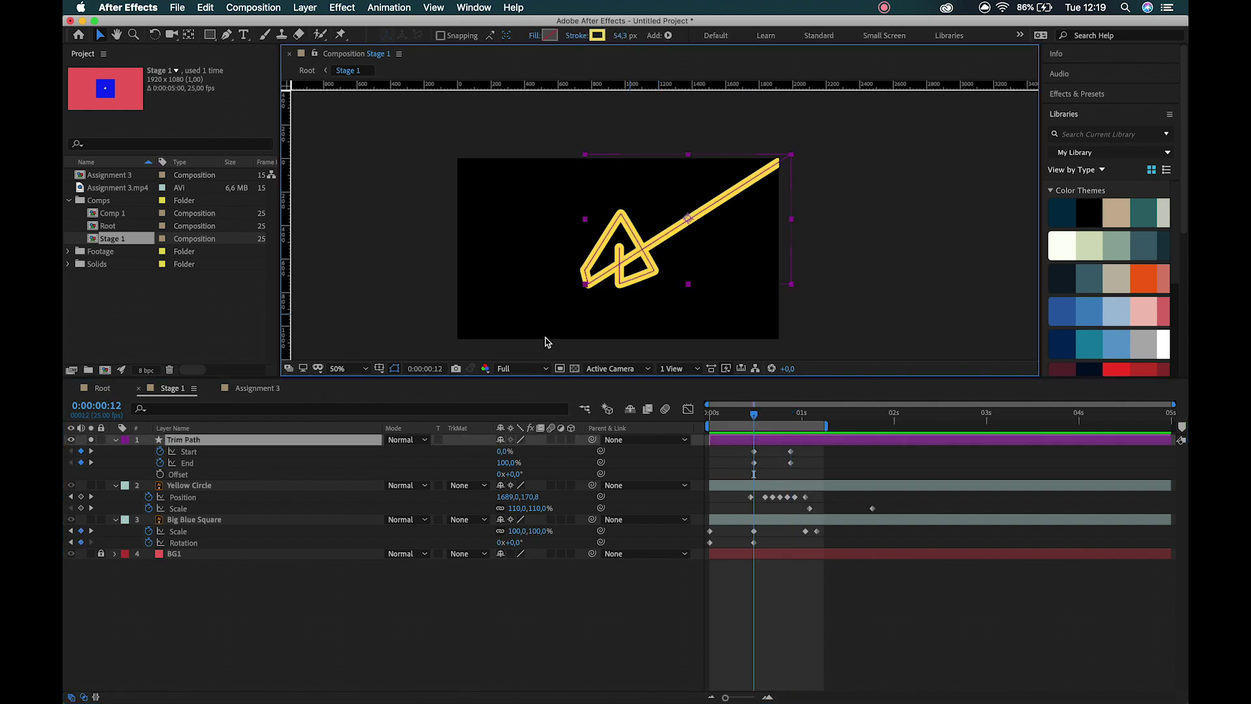
drag(519, 464, 383, 477)
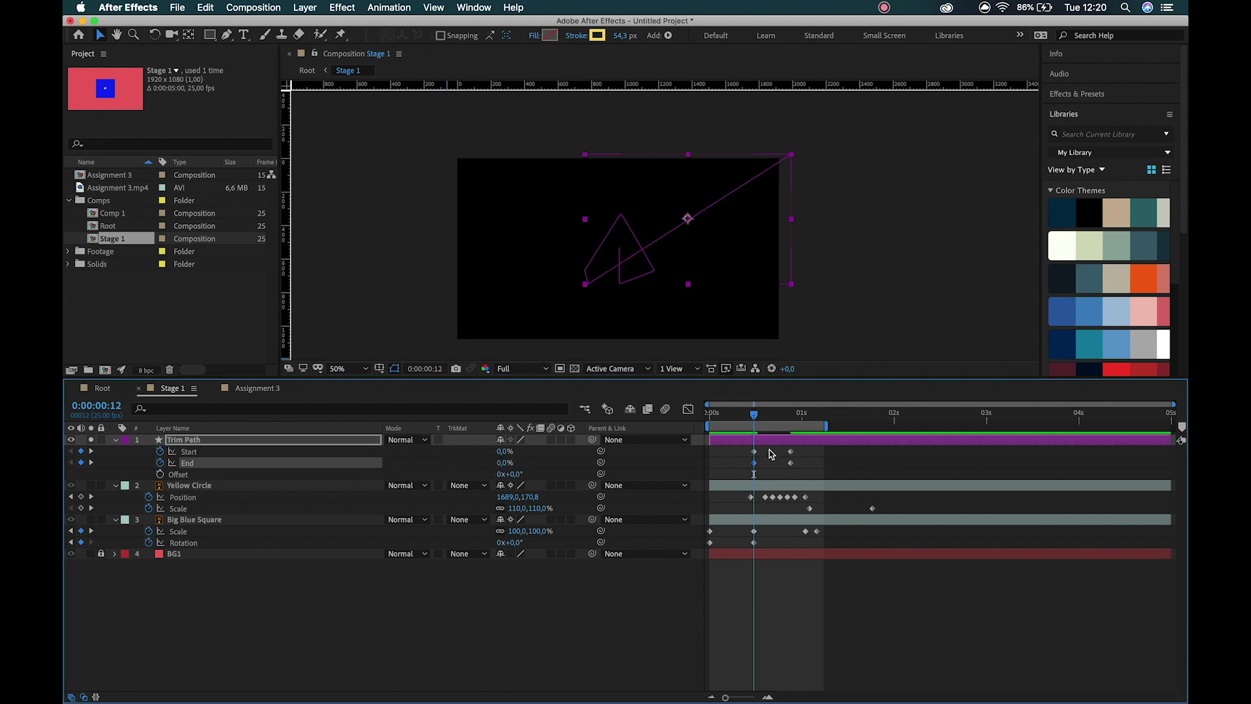
click(754, 450)
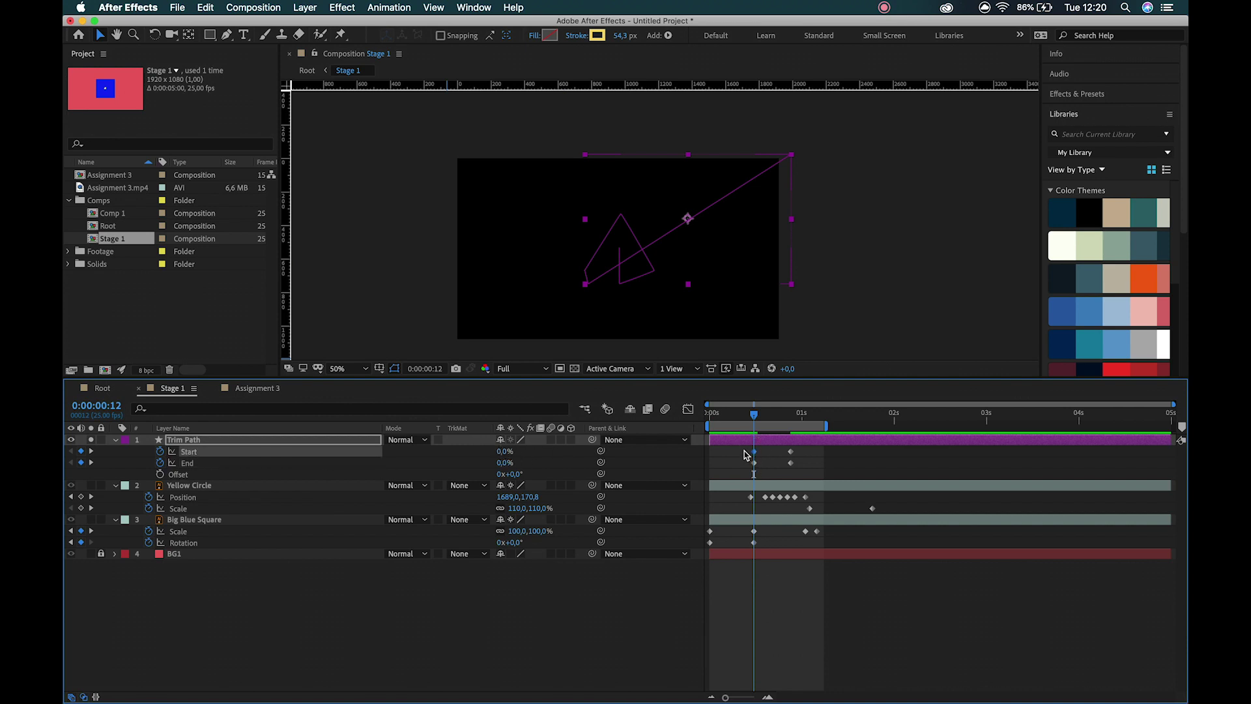
click(828, 455)
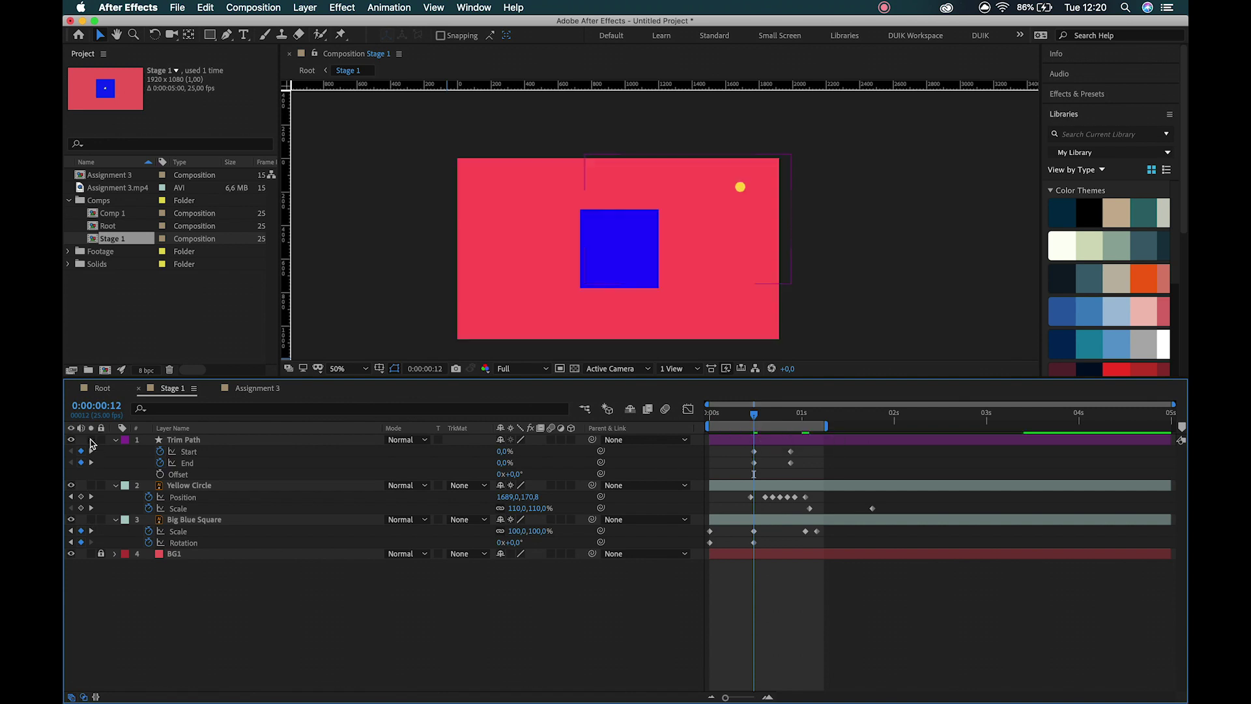
- Move the first End keyframe to 0:00:00:11 and the first Start keyframe to 0:00:00:15
key(Page_Up)
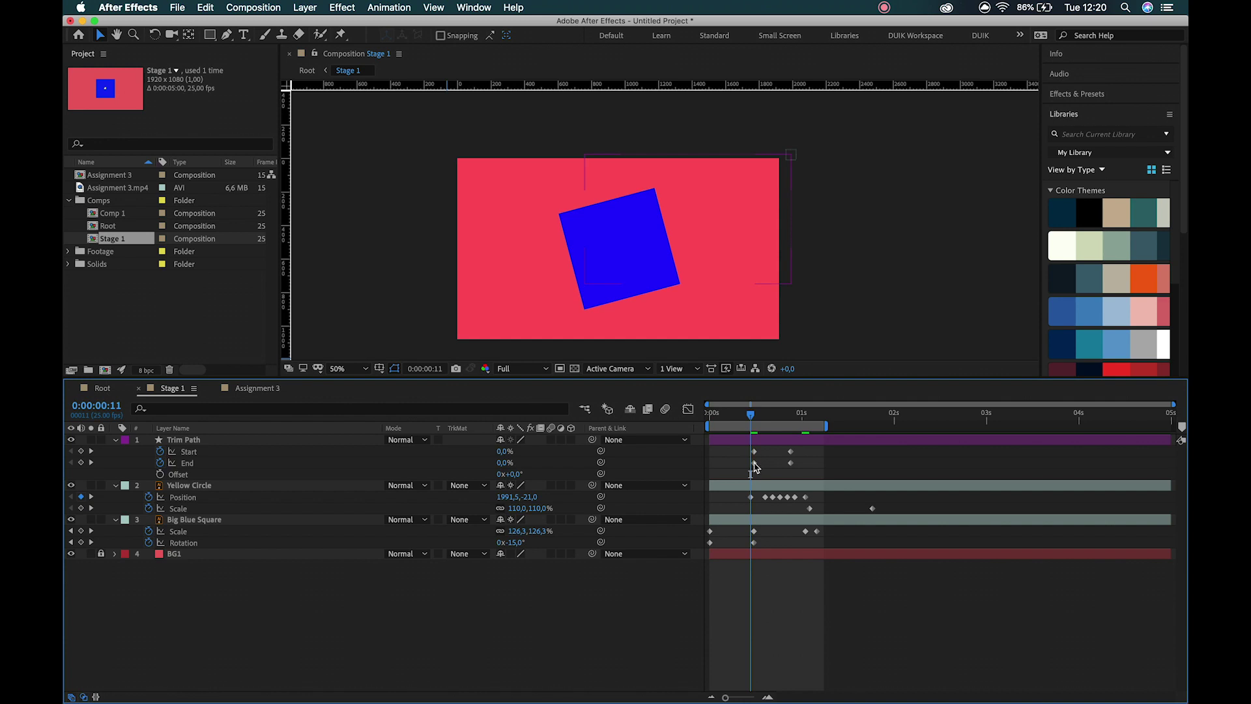
click(753, 464)
click(754, 451)
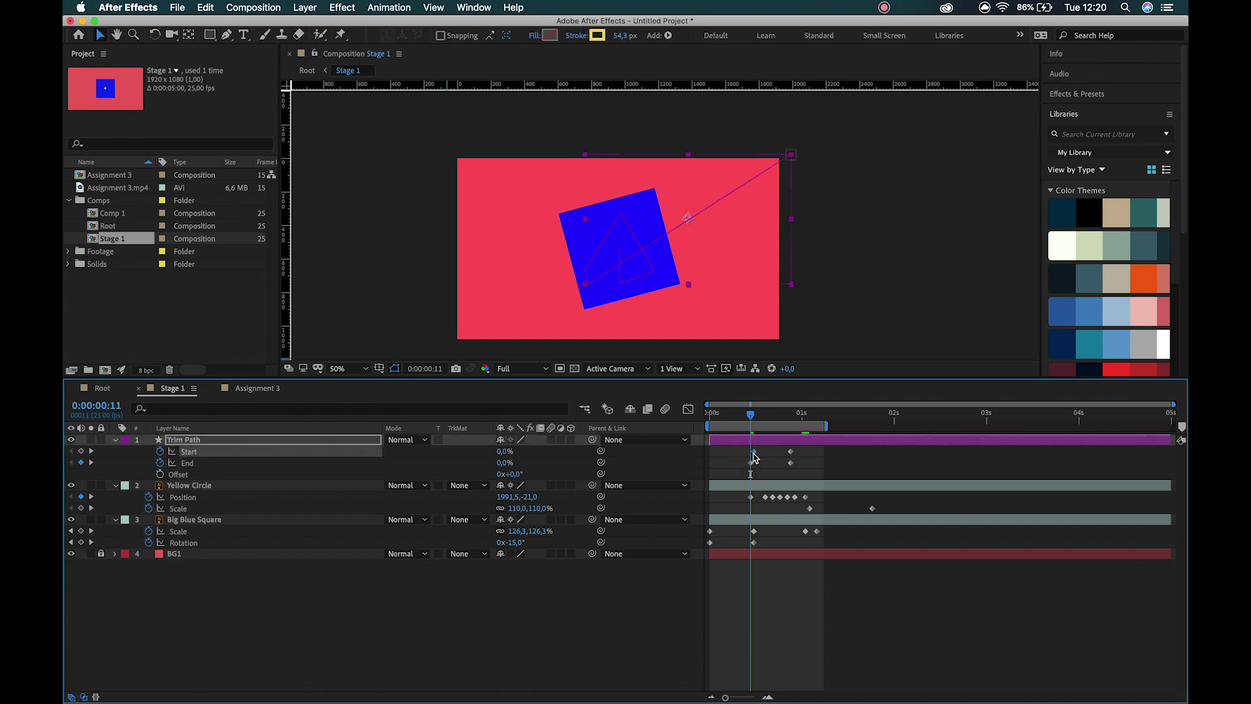
drag(758, 456, 808, 455)
click(766, 415)
- Try raising the Start value at 0:00:01:02 so the trail's tail shortens
click(808, 415)
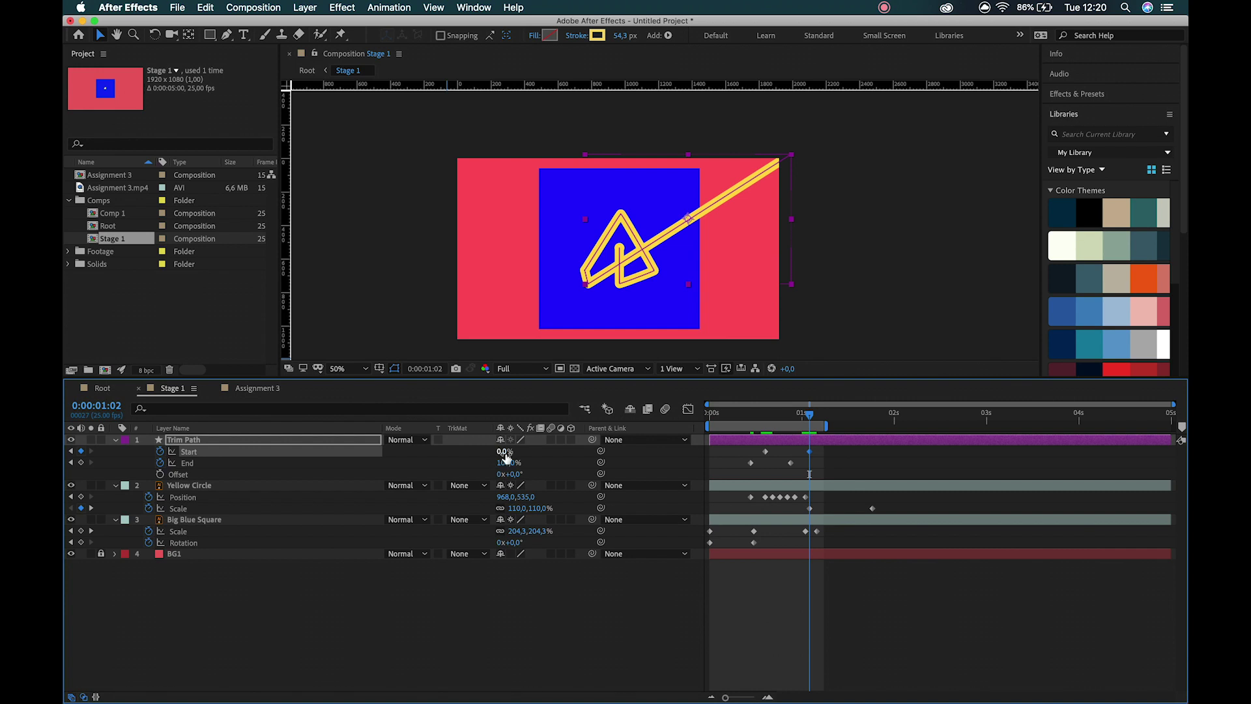
drag(504, 450, 558, 457)
- Set the Trim Path layer's End to 53.4% at 0:00:00:15 so the trail reaches the yellow circle
mouse_move(749, 413)
mouse_down()
mouse_move(813, 421)
mouse_move(725, 421)
mouse_move(750, 422)
mouse_up()
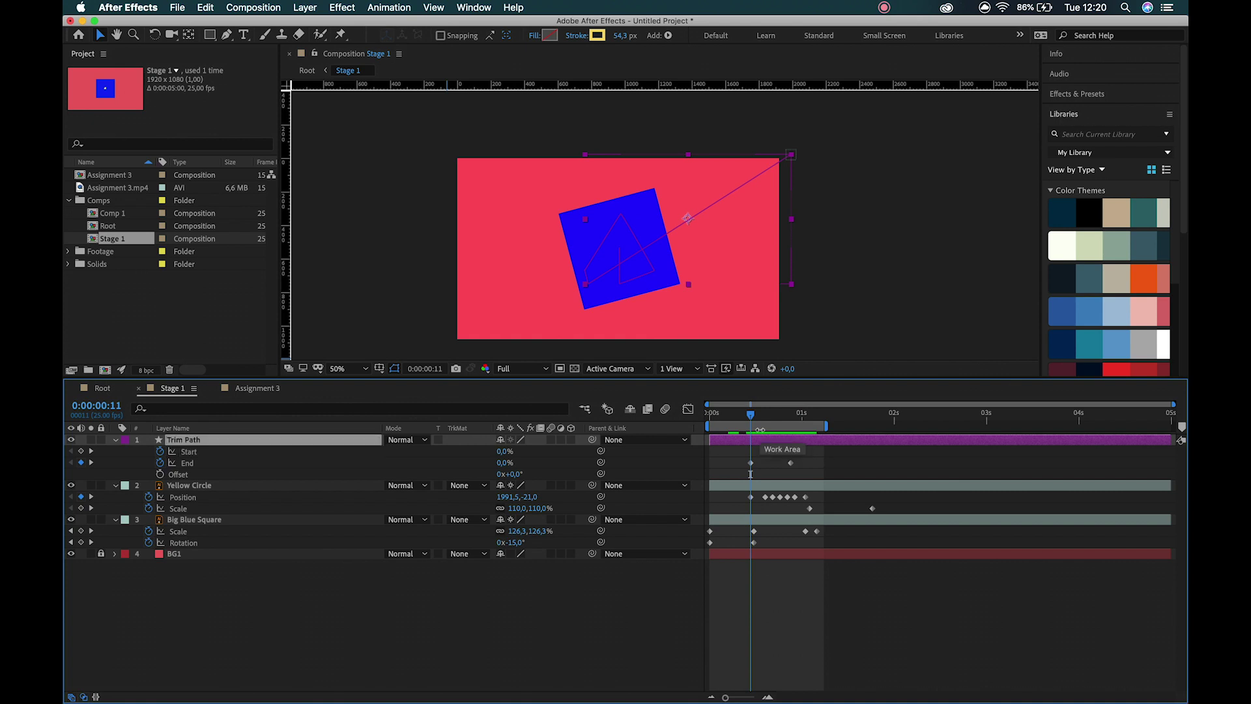
drag(760, 430, 762, 434)
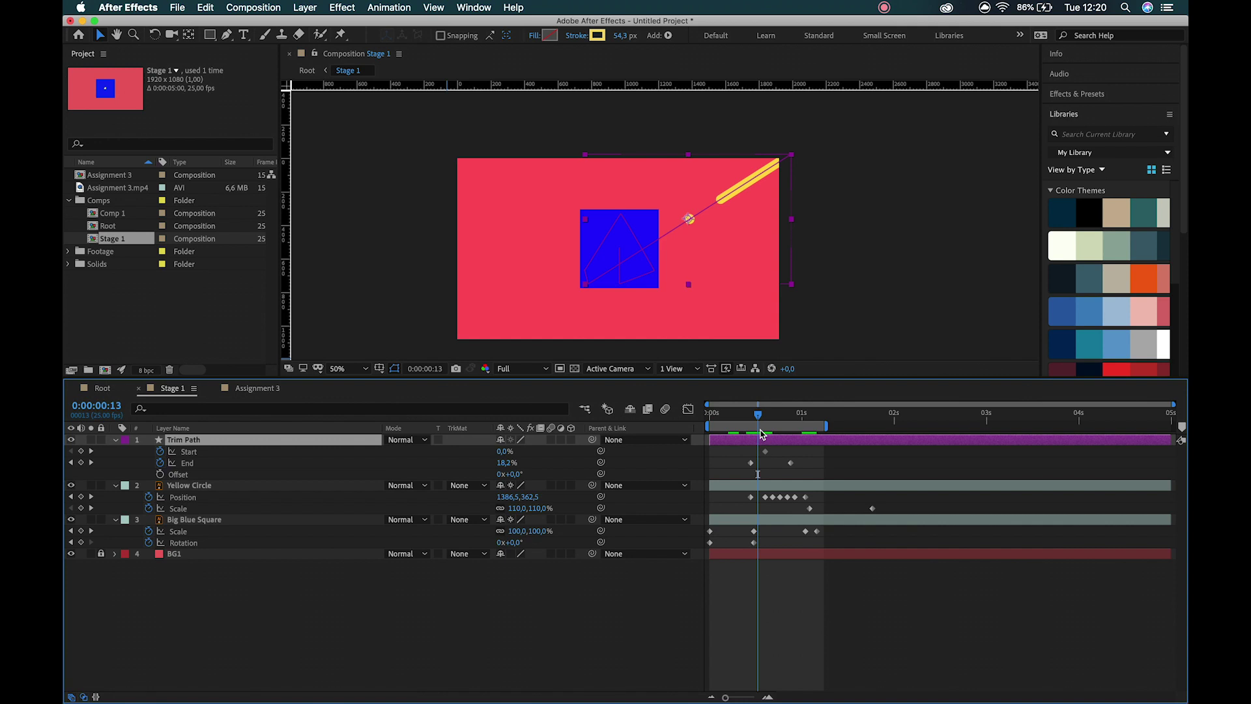
key(Page_Down)
key(Page_Down)
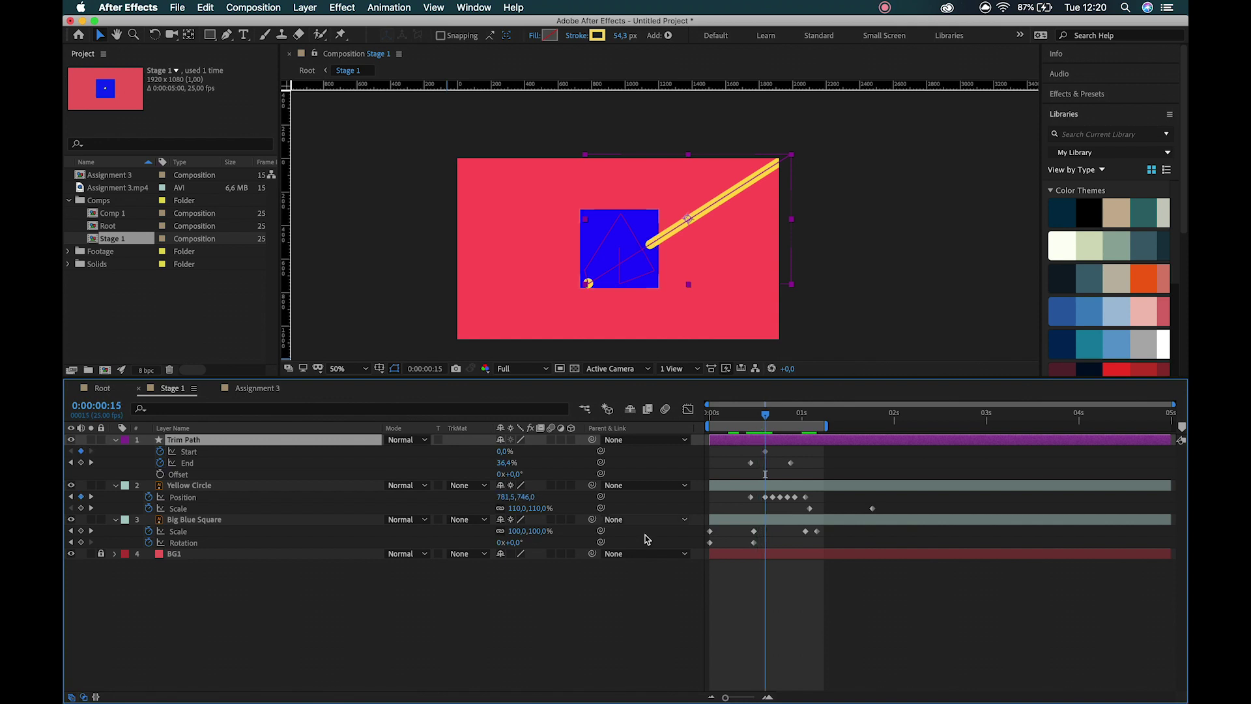
mouse_move(504, 465)
mouse_down()
mouse_move(529, 462)
mouse_move(515, 466)
mouse_up()
- Step through the frames up to 0:00:00:18 to examine how far the trail has advanced
key(Page_Up)
key(Page_Down)
key(Page_Down)
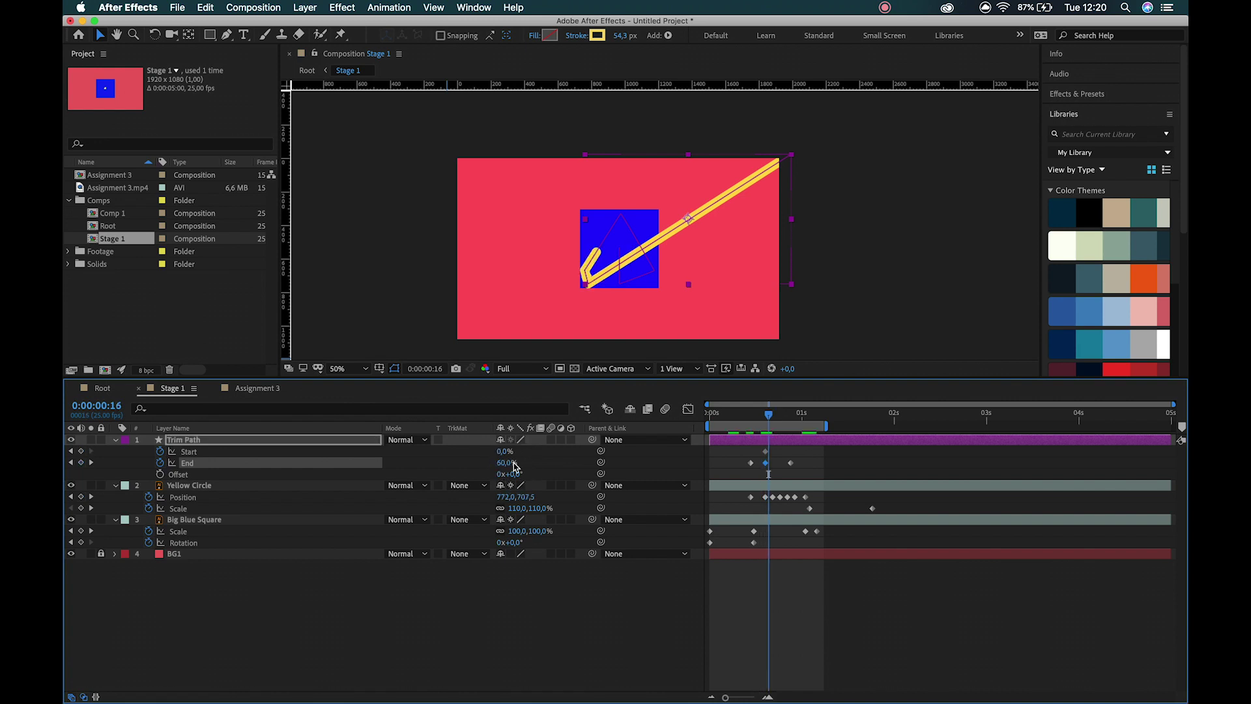
key(Page_Up)
key(Page_Up)
key(Page_Up)
key(Page_Up)
key(Page_Down)
key(Page_Down)
key(Page_Down)
key(Page_Down)
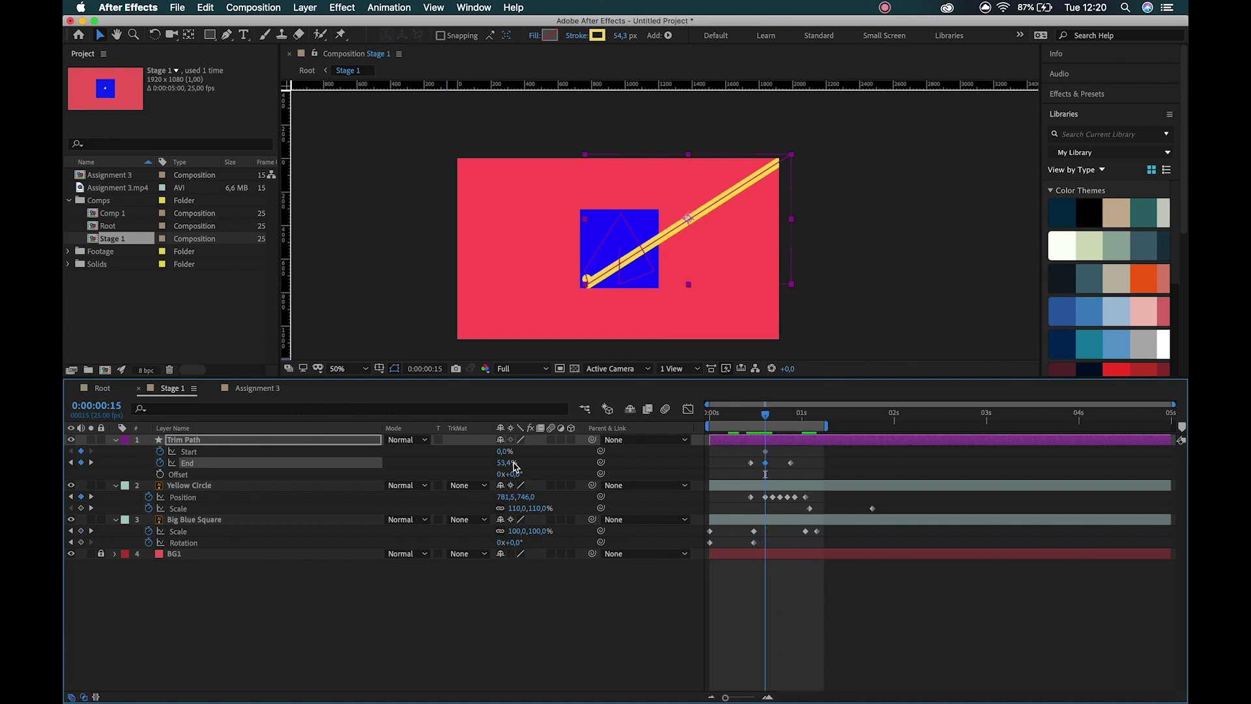
key(Page_Down)
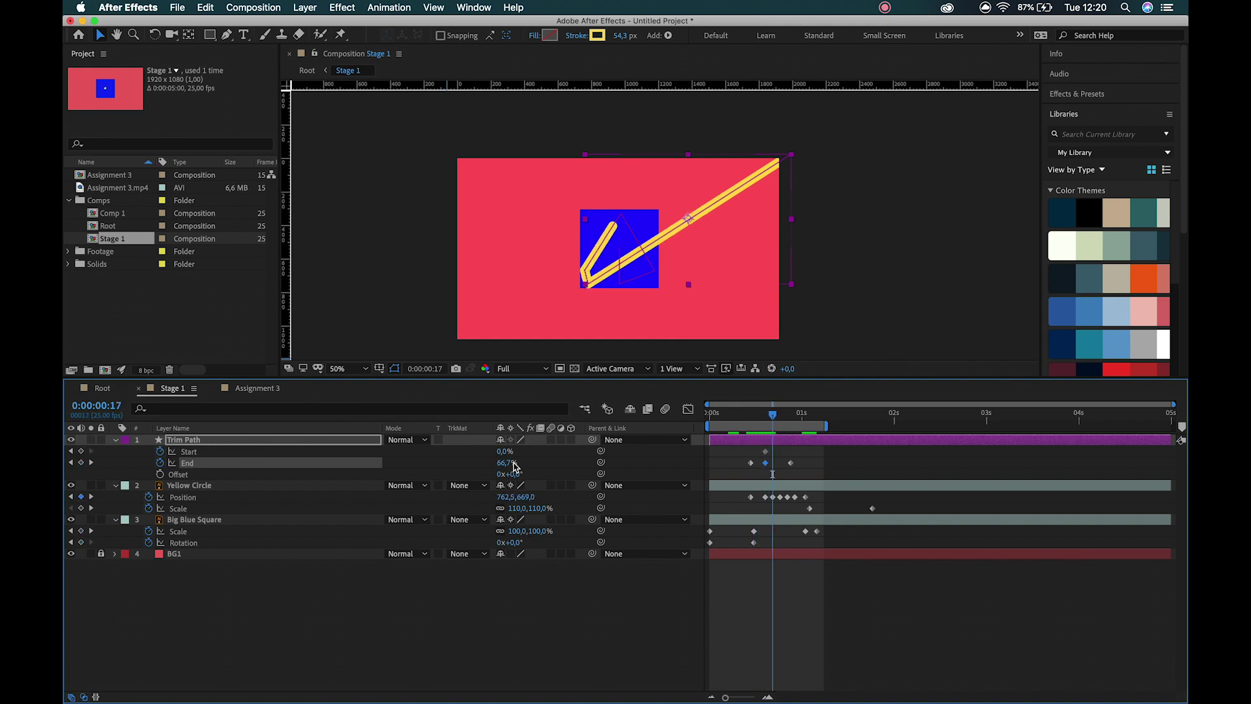
key(Page_Down)
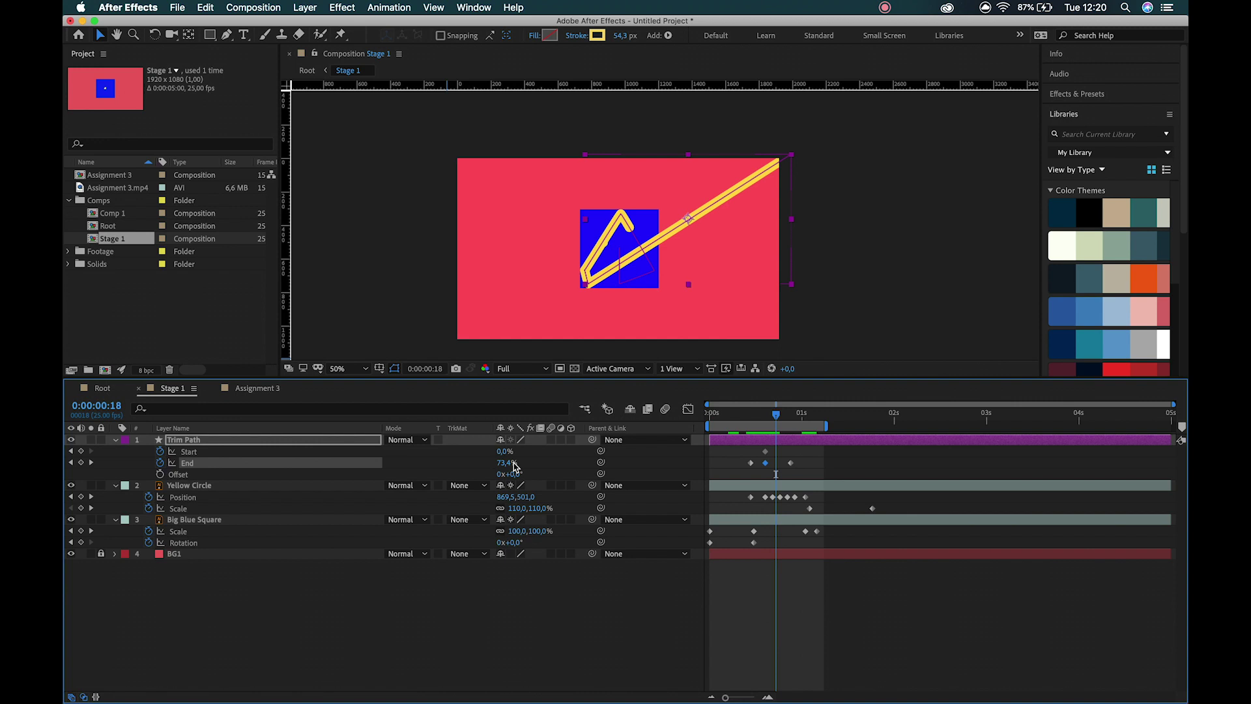
- Reveal the Trim Path layer's Opacity and lower it to 59% so the yellow circle shows through
click(308, 440)
key(shift+t)
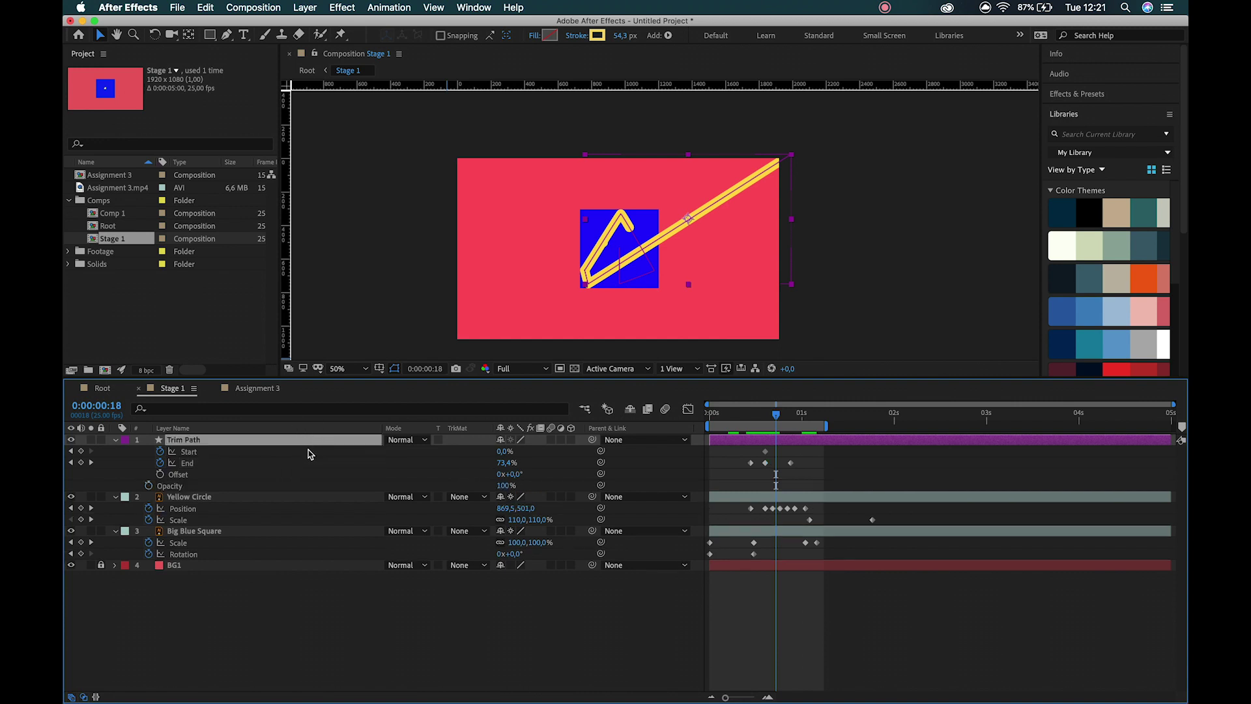
drag(507, 487, 480, 490)
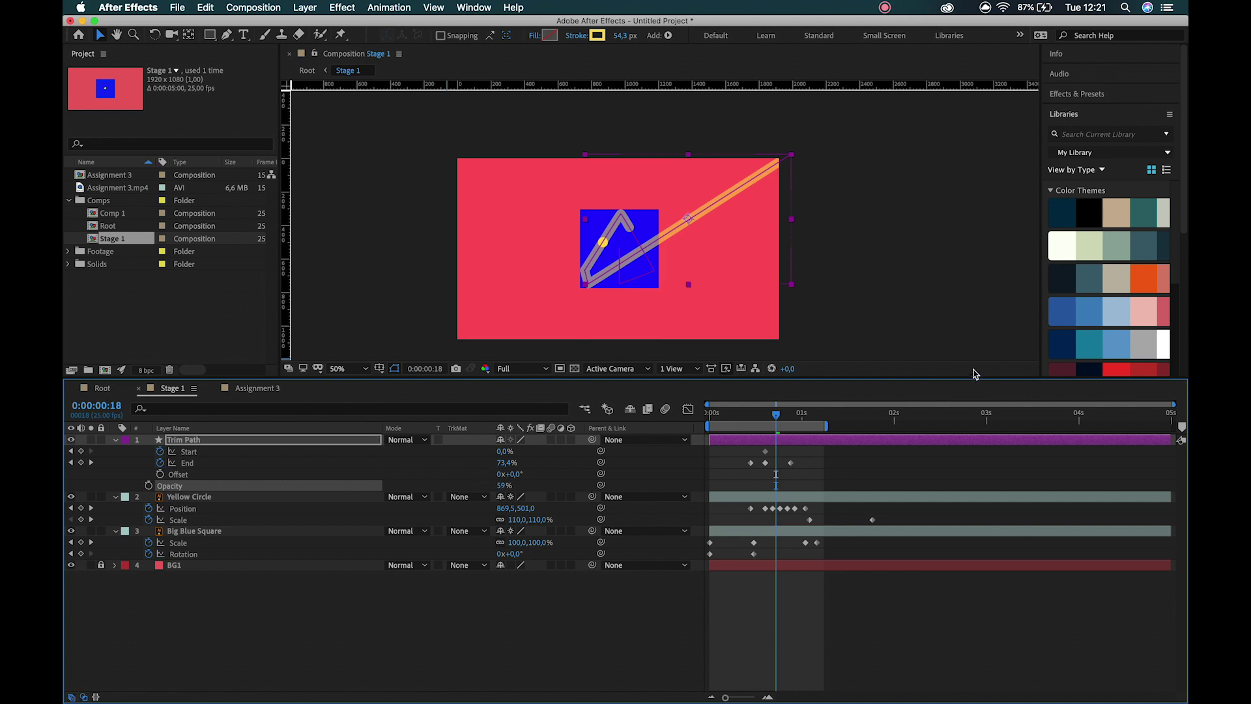
- Compare the semi-transparent trail's tip with the yellow circle frame by frame up to 0:00:00:19
key(Page_Up)
key(Page_Up)
key(Page_Up)
key(Page_Up)
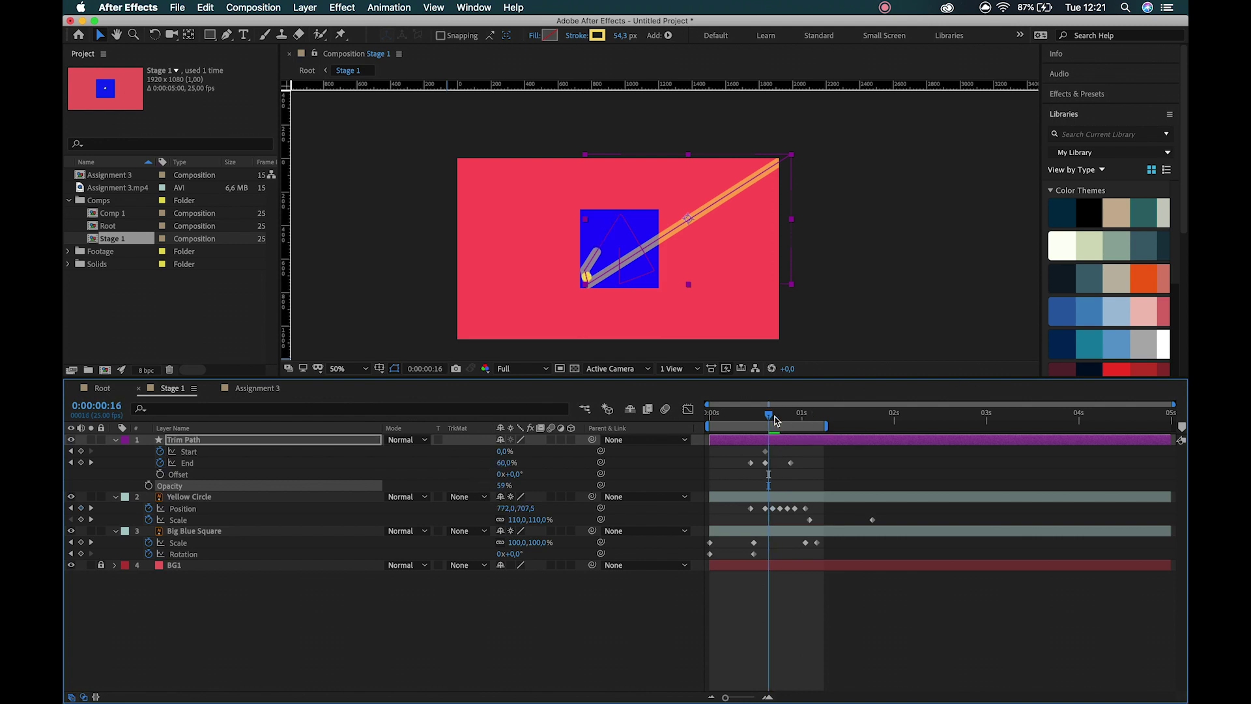
key(Page_Down)
key(Page_Down)
key(Page_Up)
key(Page_Up)
key(Page_Up)
key(Page_Up)
key(Page_Down)
key(Page_Down)
key(Page_Down)
key(Page_Down)
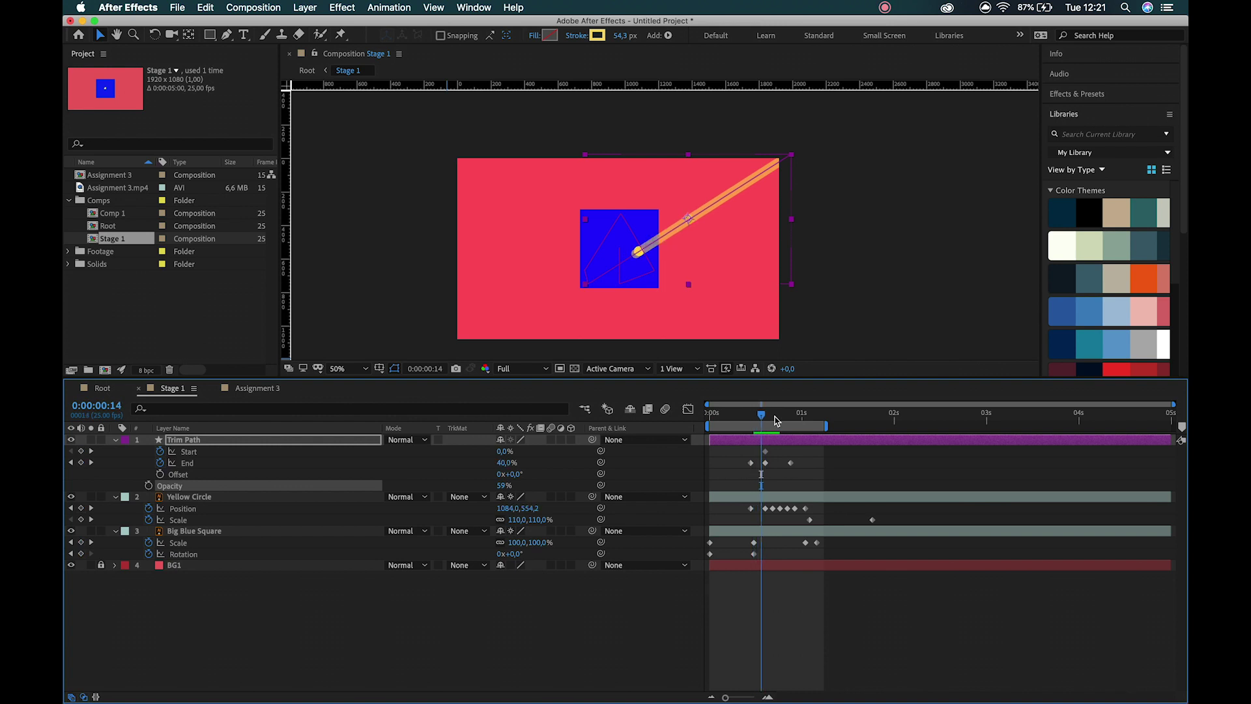
key(Page_Down)
key(Page_Down)
key(Page_Up)
key(Page_Down)
key(Page_Down)
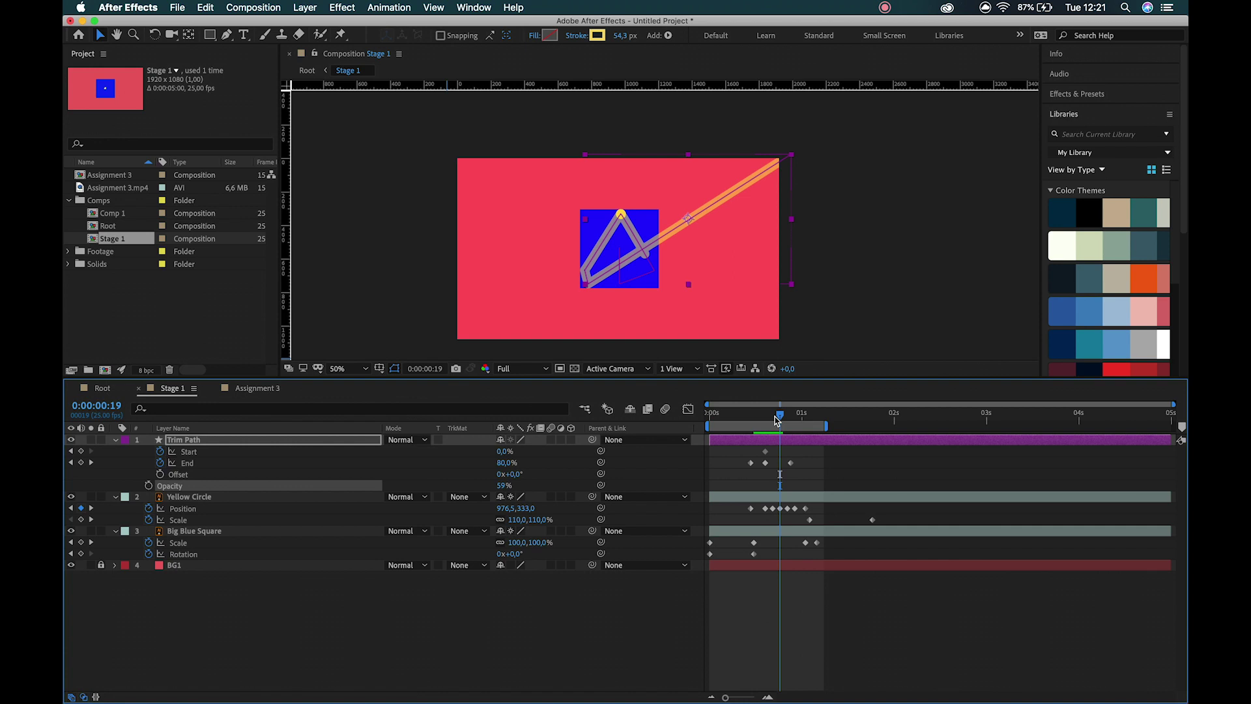
- Keyframe End at 0:00:00:17, 0:00:00:19, 0:00:00:21, 0:00:00:23 and 0:00:01:01, matching the trail's tip to the yellow circle
key(Page_Up)
key(Page_Up)
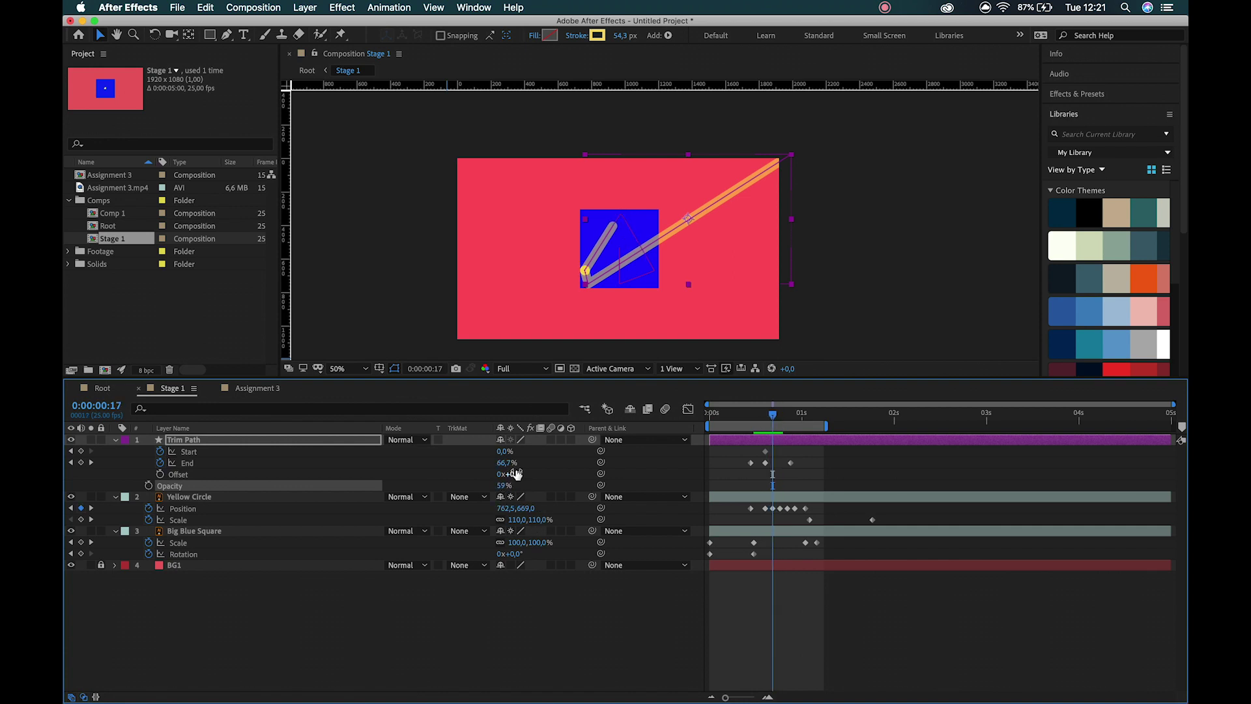
mouse_move(504, 463)
mouse_down()
mouse_move(469, 461)
mouse_move(519, 465)
mouse_up()
key(Page_Down)
key(Page_Down)
key(Page_Down)
key(Page_Down)
key(Page_Down)
key(Page_Down)
key(equal)
key(equal)
key(Page_Down)
key(Page_Down)
key(Page_Down)
- Preview the trail animation in Stage 1 and check its frames against the yellow circle's motion
key(space)
key(space)
drag(594, 345, 628, 291)
scroll(628, 291, down, 2)
key(v)
key(minus)
key(minus)
click(865, 417)
key(Page_Down)
key(Page_Down)
key(Page_Down)
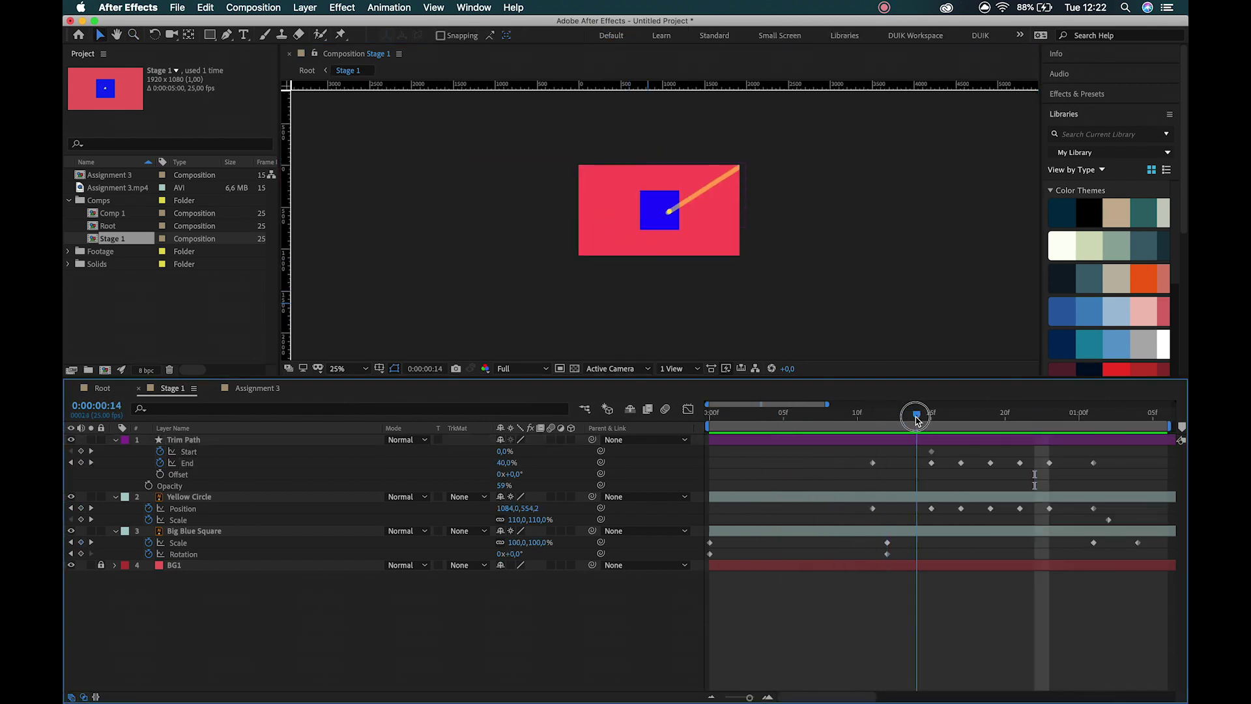
- Examine the trail's length in the Assignment 3 reference around 0:00:02:08, and return to the Stage 1 timeline
click(260, 393)
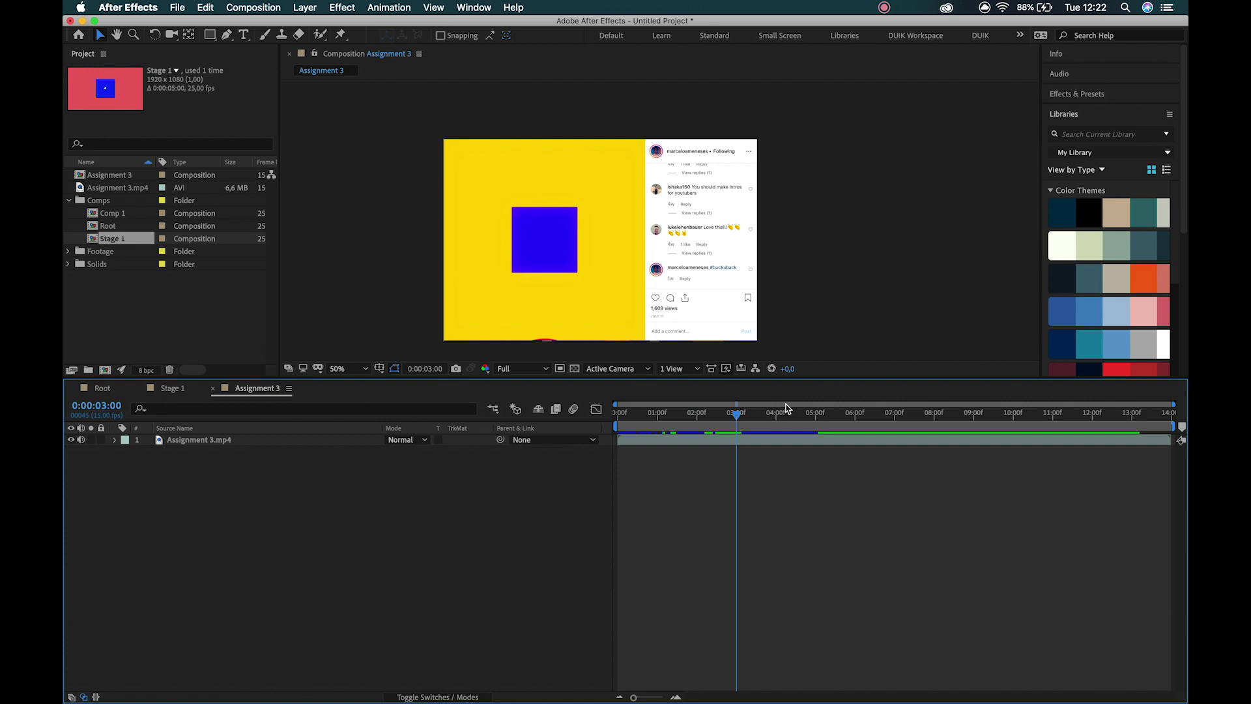
mouse_move(739, 418)
mouse_down()
mouse_move(681, 417)
mouse_move(717, 423)
mouse_up()
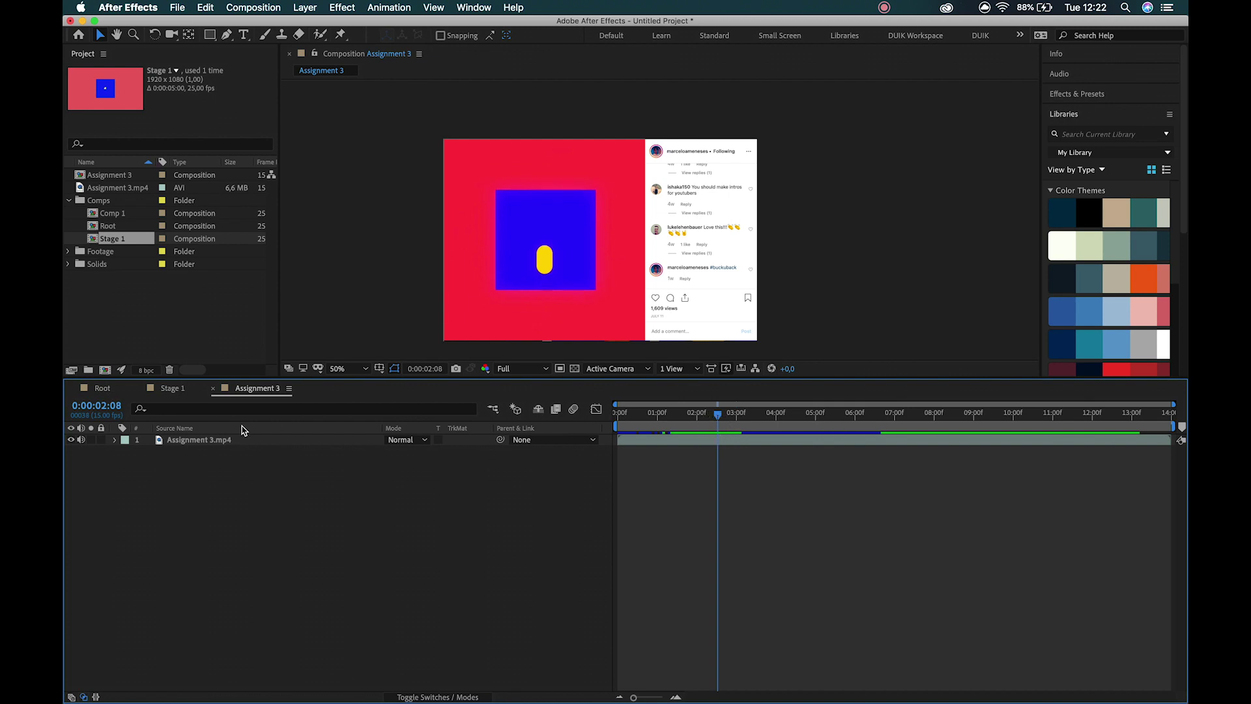
click(171, 389)
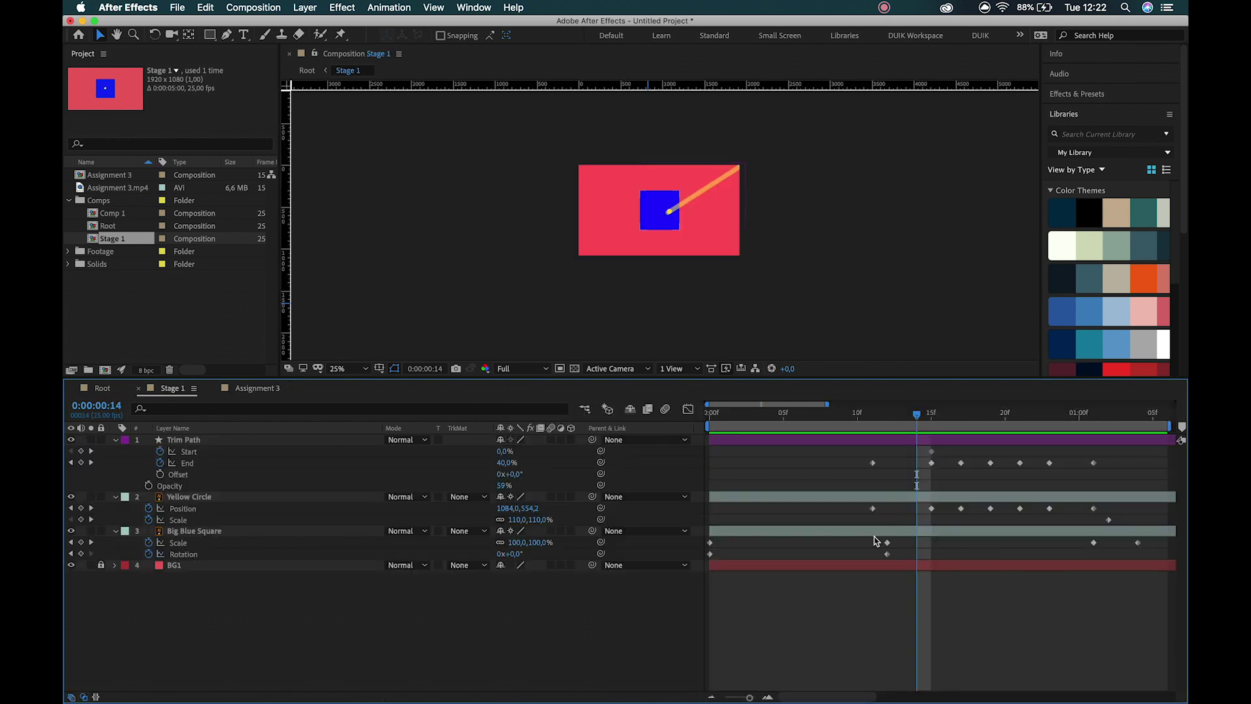
scroll(920, 491, right, 2)
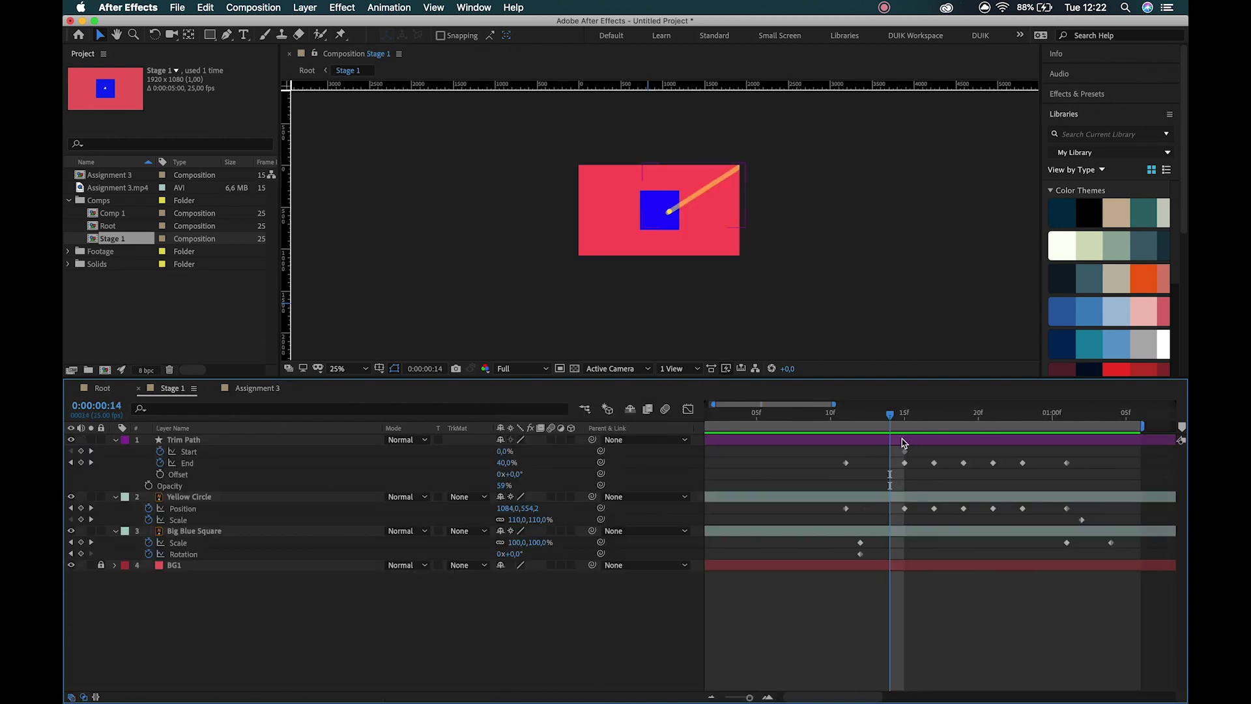
- Try the Trim Path's first Start keyframe at 0:00:00:13 and check the trail's length in the Assignment 3 reference at 0:00:02:02
drag(905, 452, 873, 453)
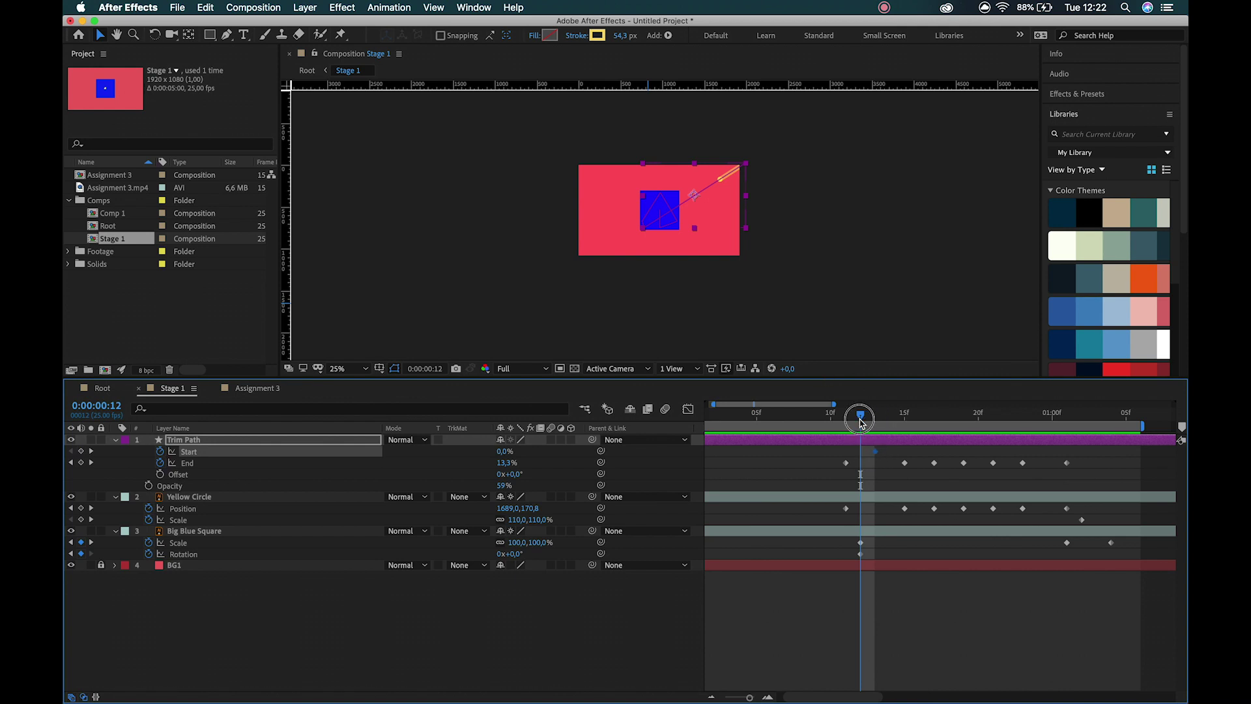
click(869, 422)
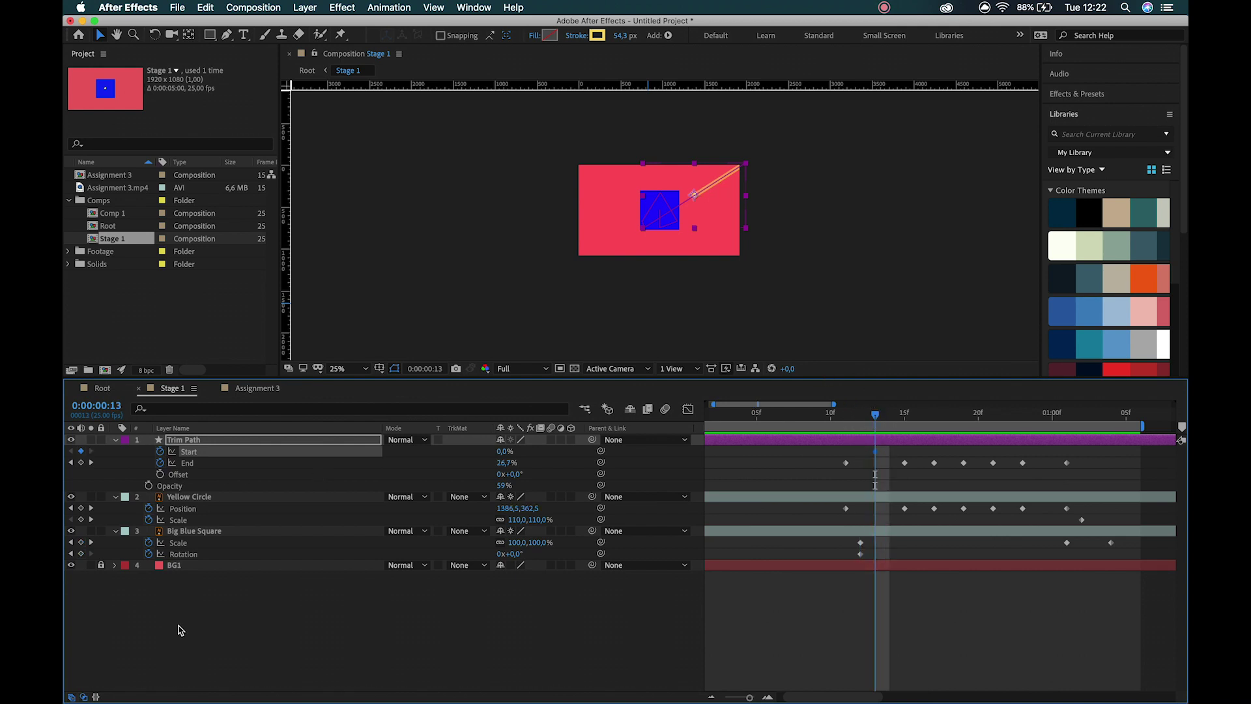
click(247, 387)
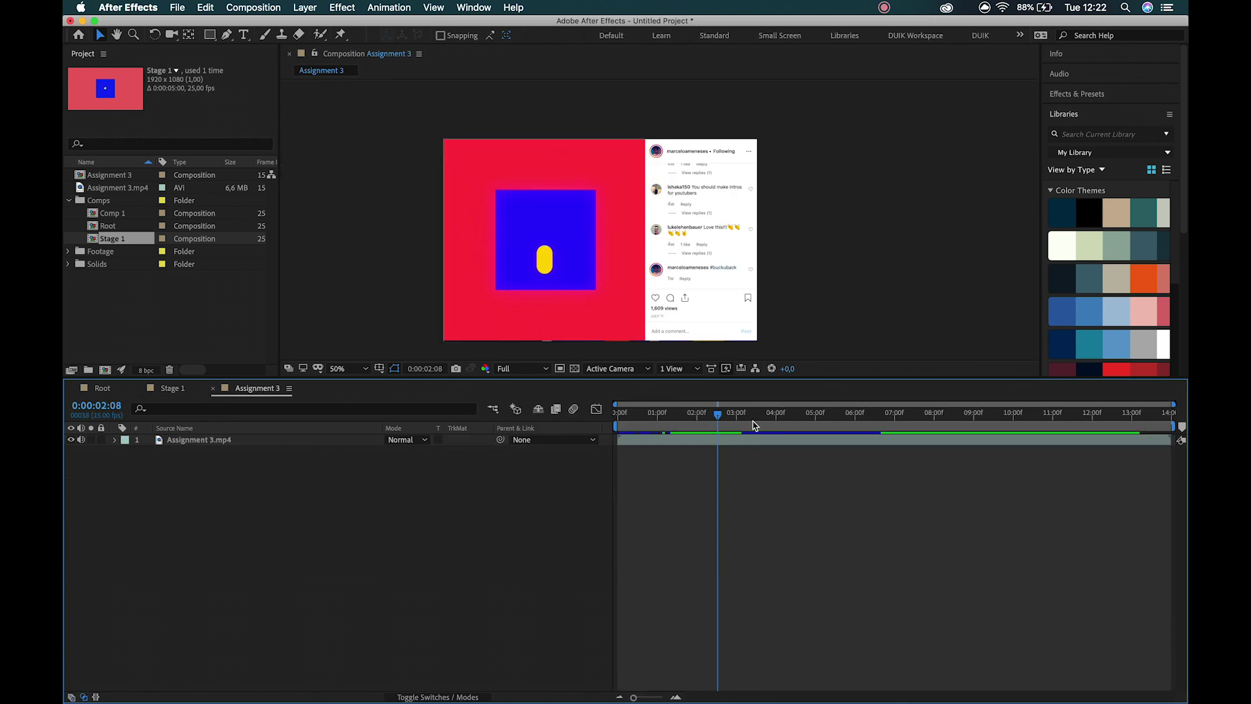
key(Page_Up)
key(Page_Up)
key(Page_Up)
key(Page_Up)
key(Page_Up)
key(Page_Up)
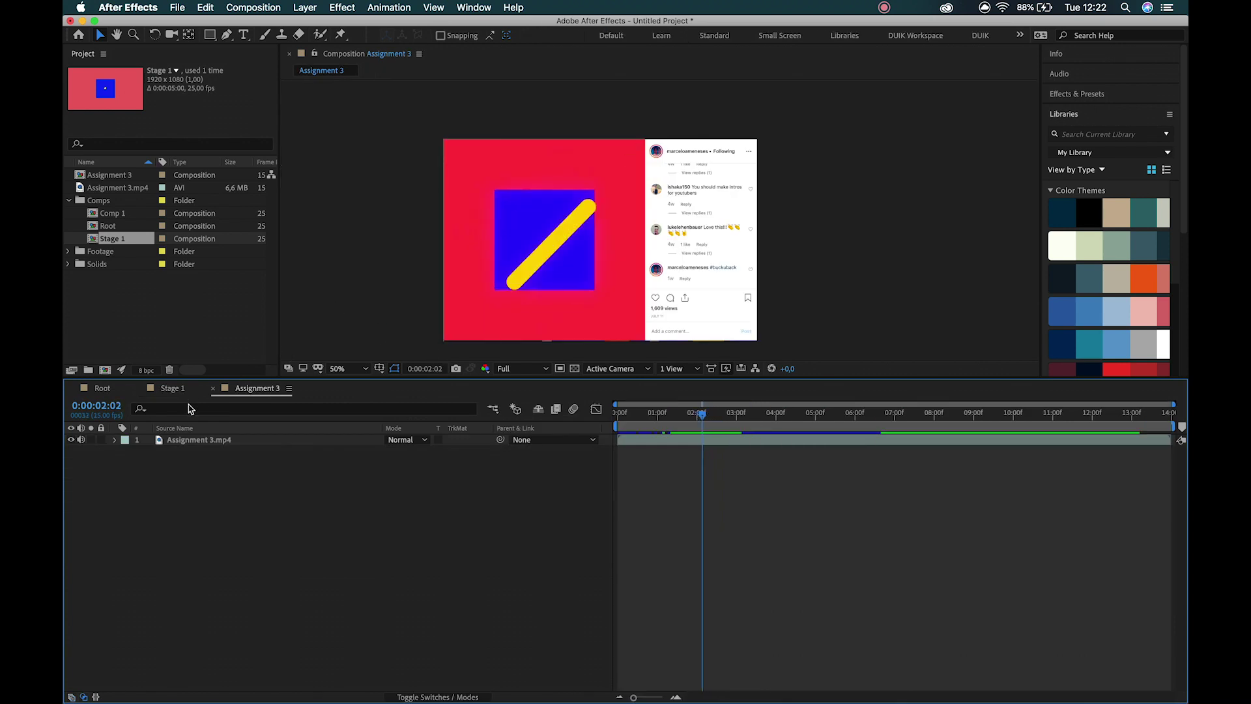
click(173, 387)
key(Page_Down)
key(Page_Down)
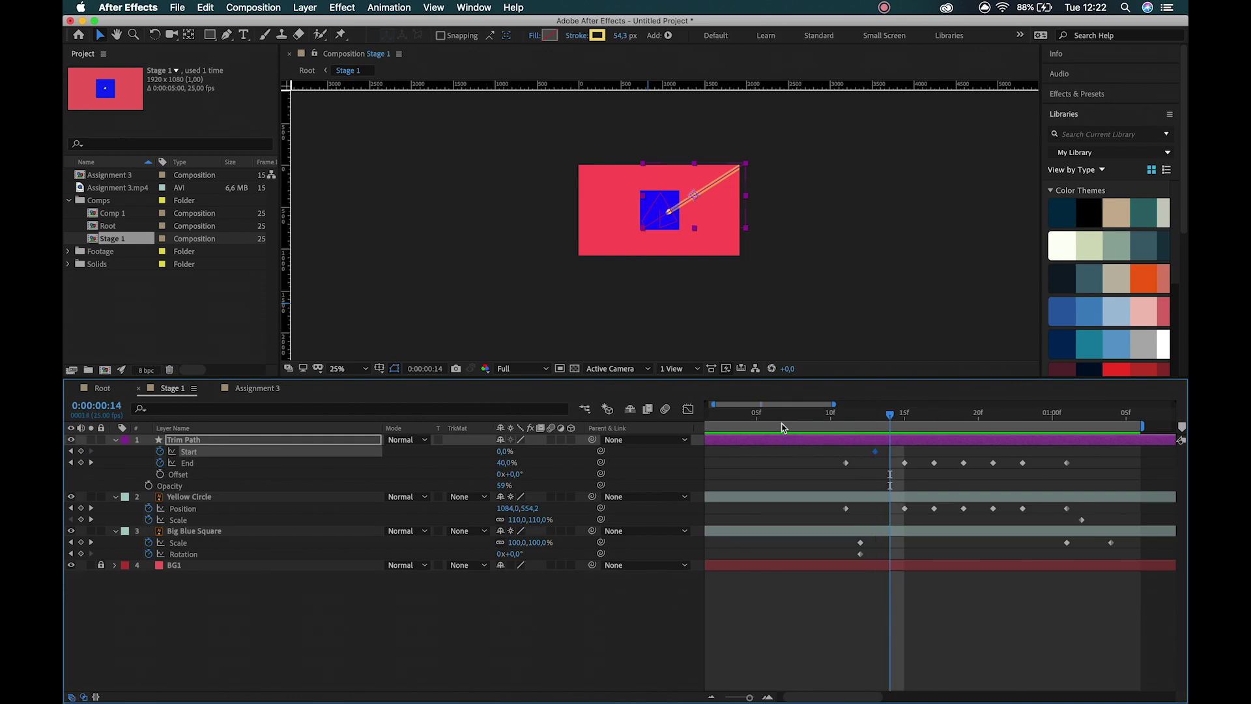
- Set the Trim Path's End keyframe at 0:00:00:15 to 52.7% so the trail's tip matches the yellow circle
key(h)
scroll(593, 176, up, 4)
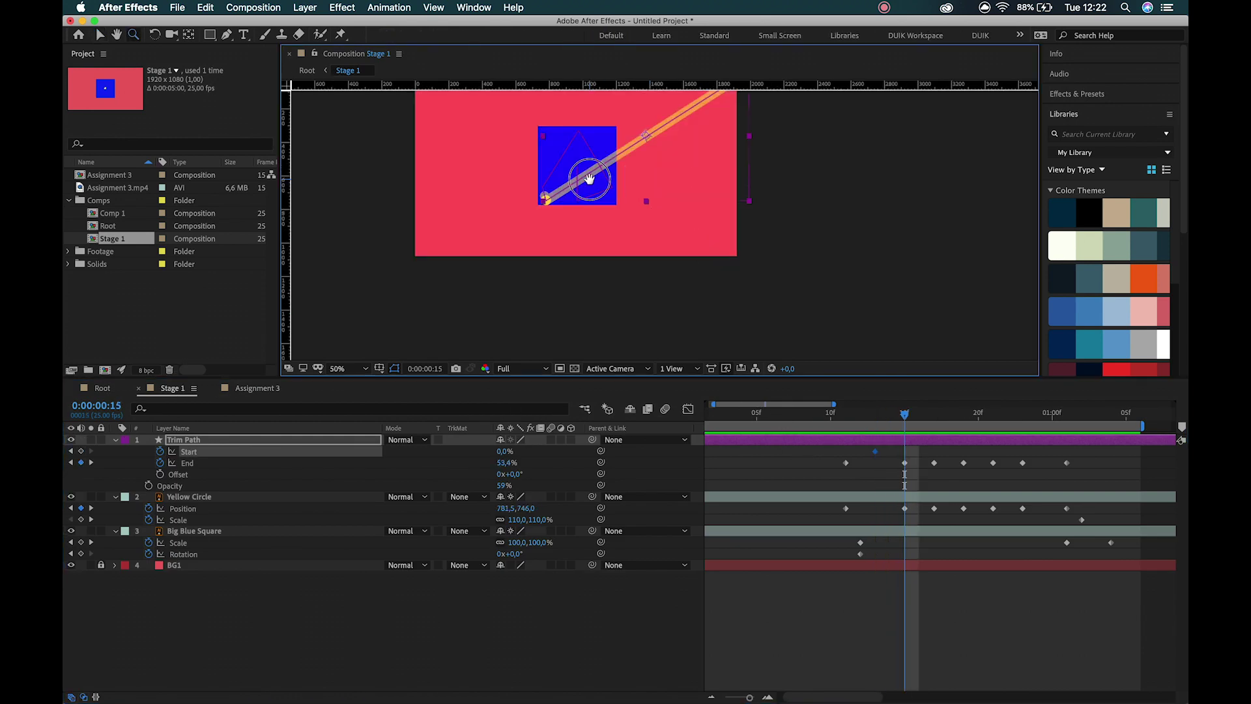
drag(598, 223, 511, 260)
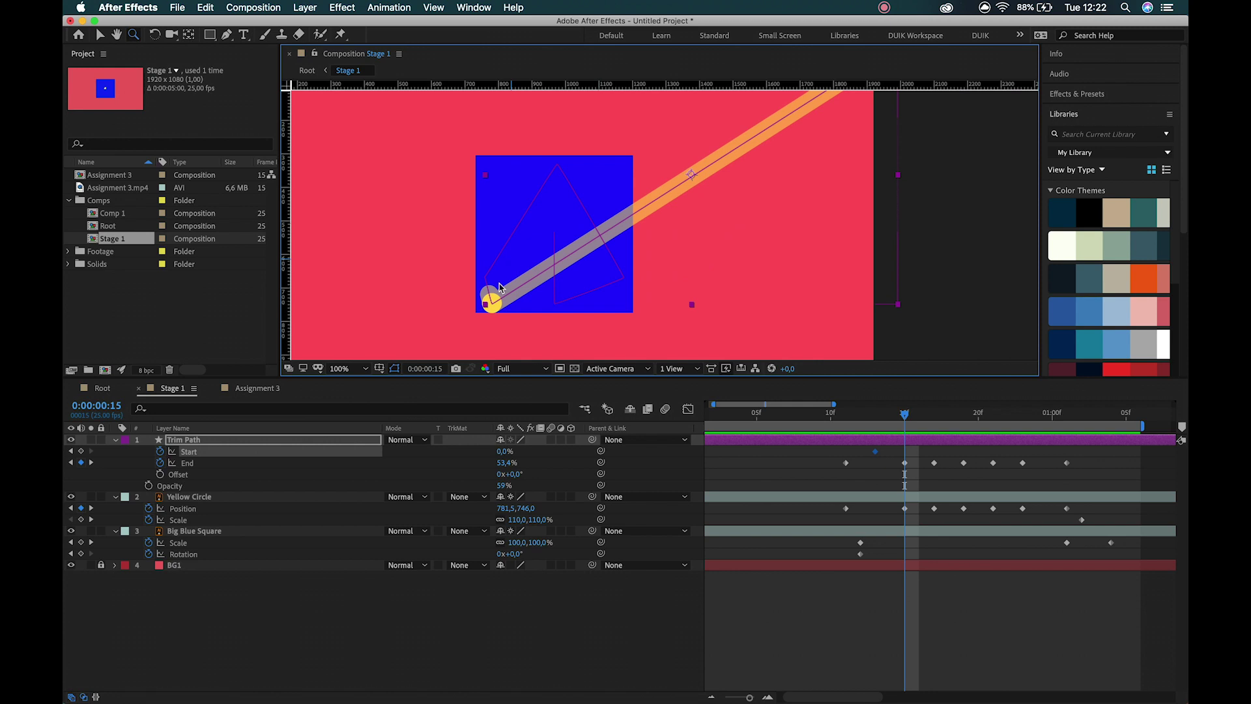
key(v)
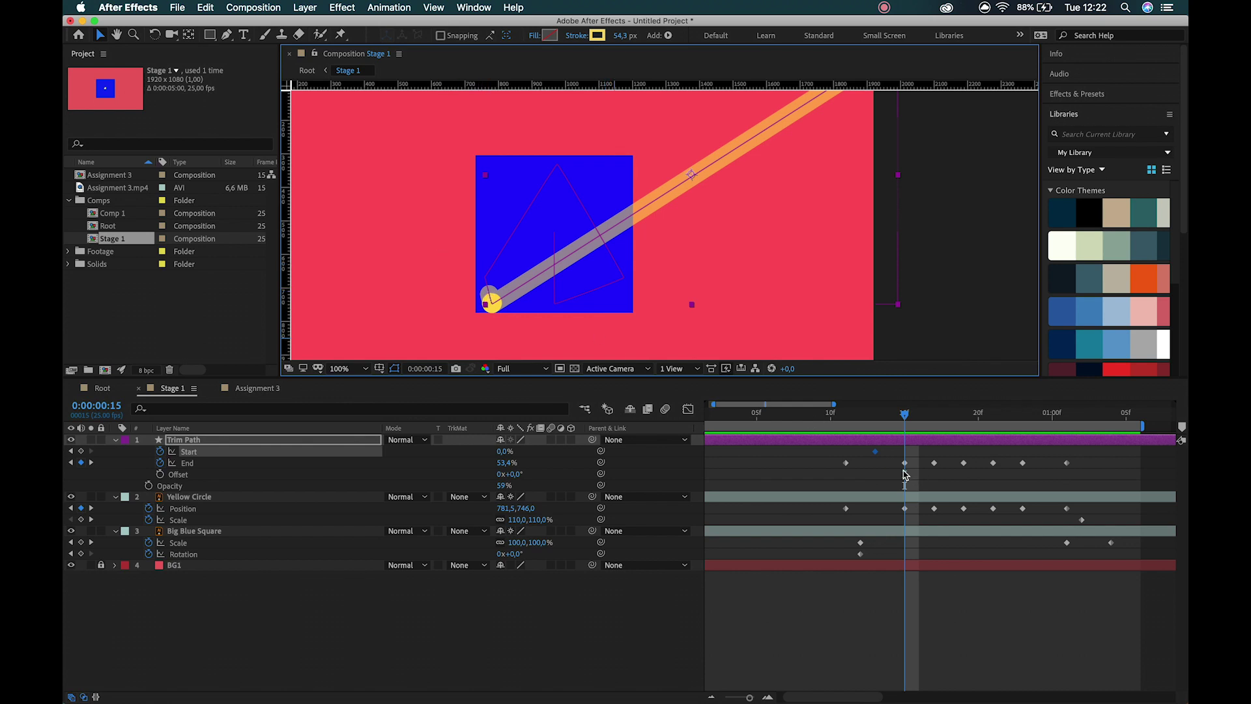
click(906, 464)
drag(514, 467, 505, 466)
- Put the first Start keyframe at 0:00:00:15 with 35%, and add Start keyframes at 0:00:00:23 and, with 100%, at 0:00:01:01
drag(875, 450, 903, 452)
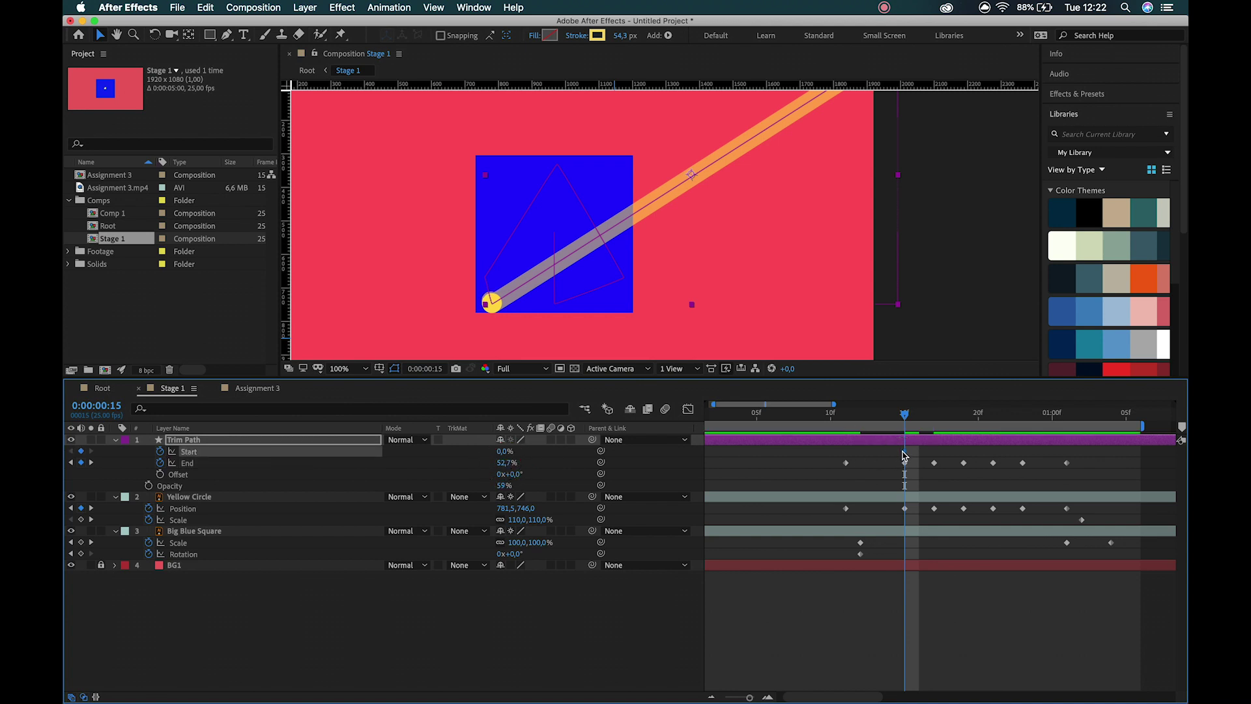
drag(505, 454, 739, 450)
mouse_move(910, 418)
mouse_down()
mouse_move(1071, 433)
mouse_move(1027, 427)
mouse_up()
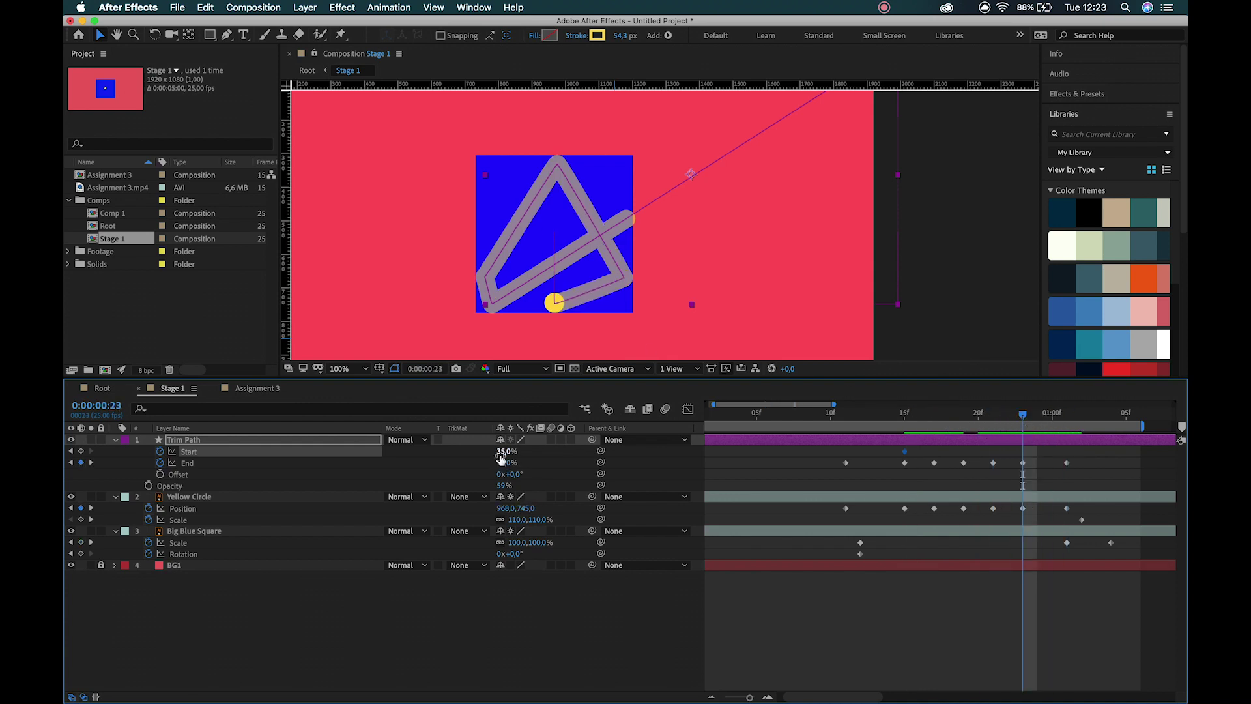
drag(503, 454, 651, 442)
key(Page_Down)
key(Page_Down)
key(Page_Down)
- Preview the shortened trail in Stage 1 from 0:00:00:10
click(826, 422)
key(space)
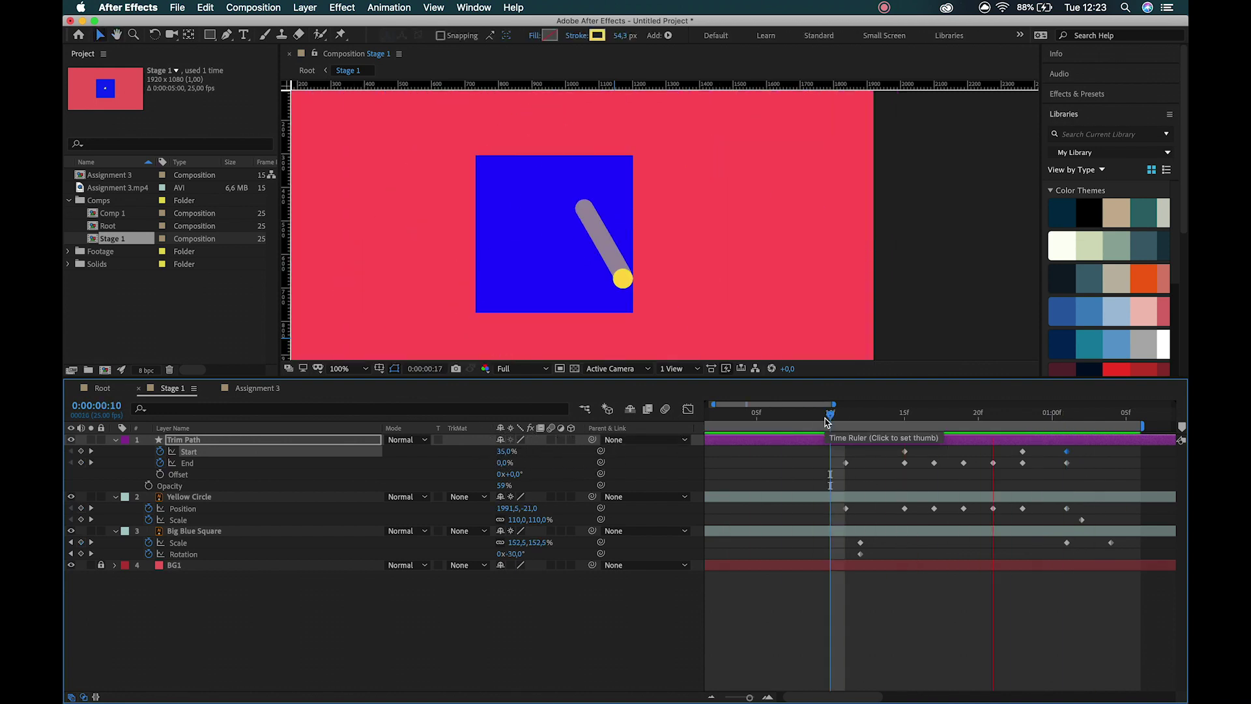
key(space)
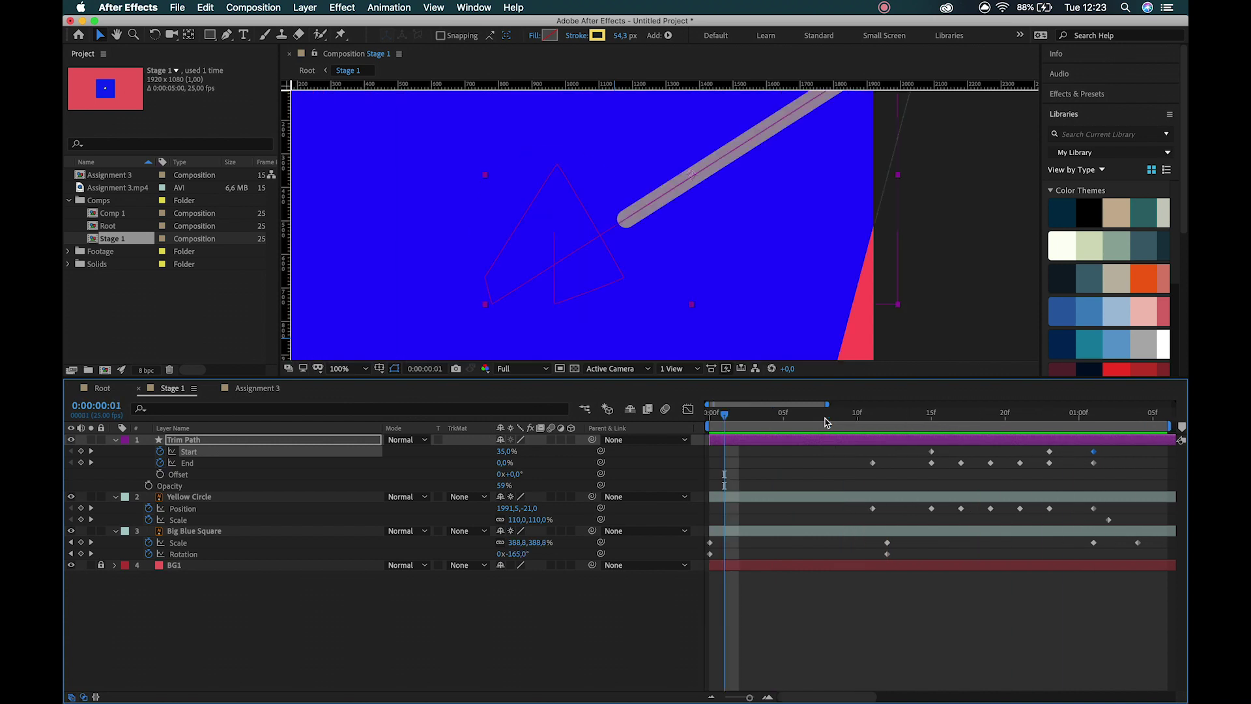
- Try a higher End value on the Trim Path's keyframe at 0:00:00:11
scroll(734, 282, down, 2)
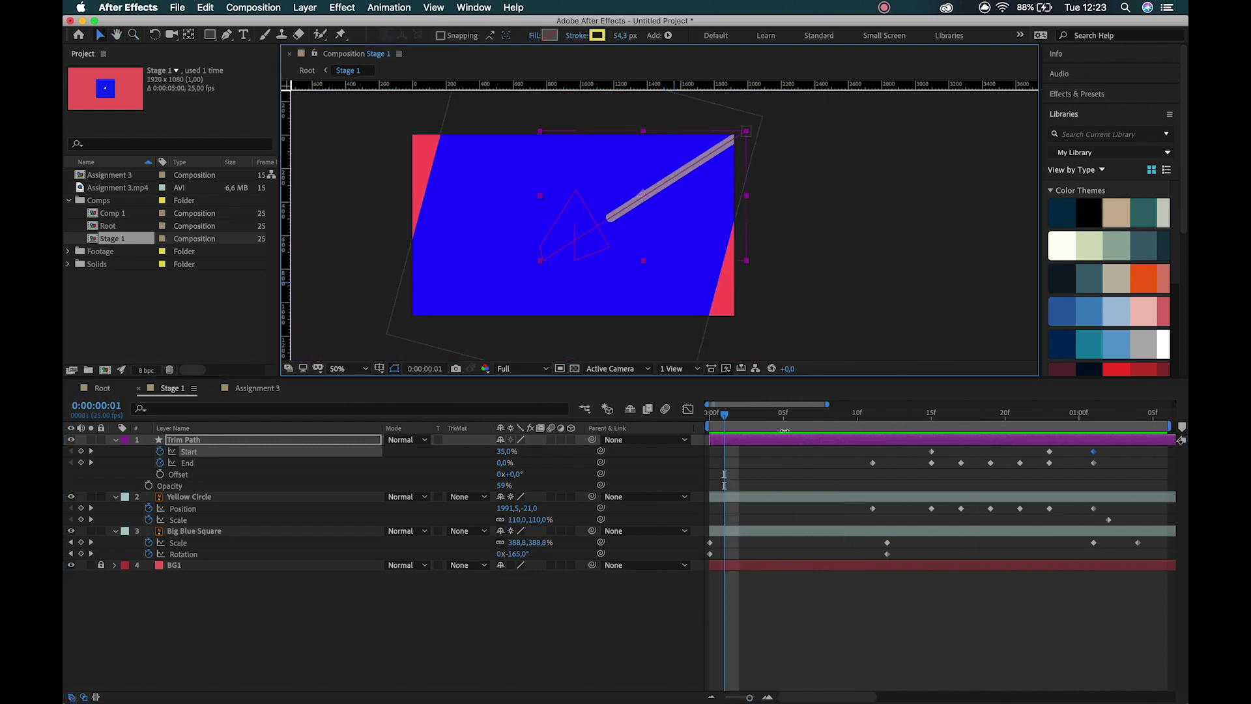
drag(724, 414, 871, 415)
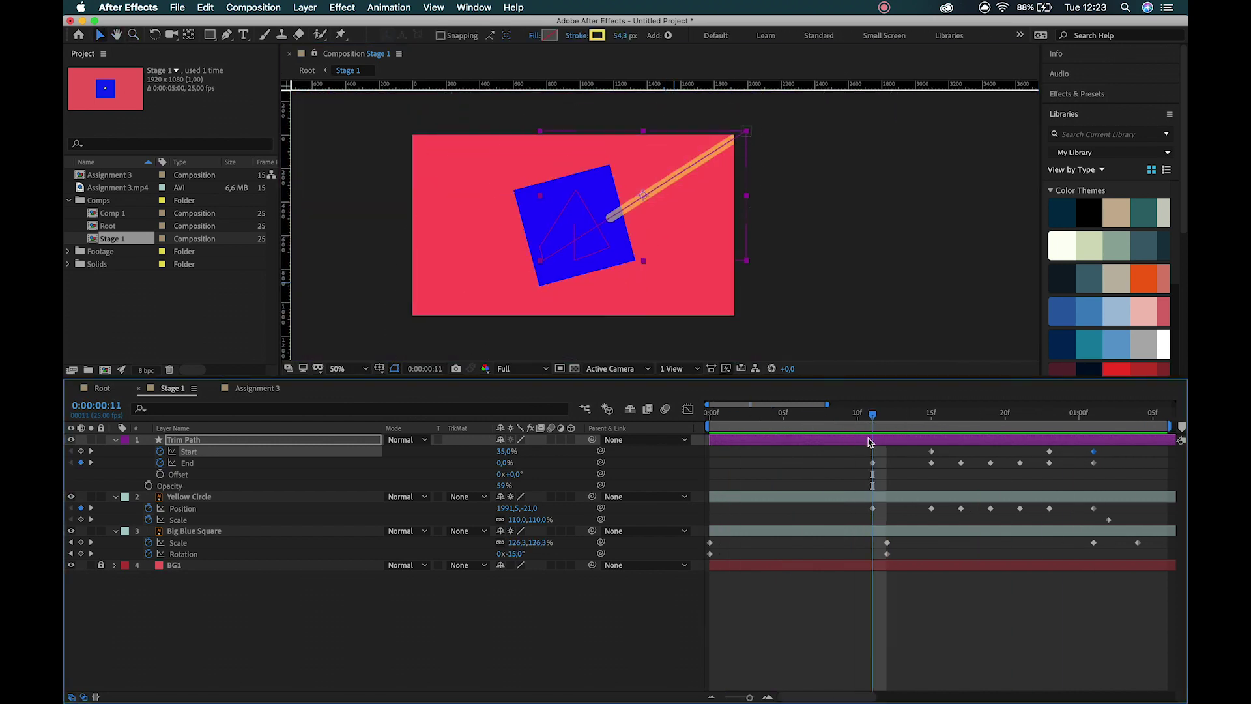
click(873, 463)
mouse_move(875, 423)
mouse_down()
mouse_move(935, 422)
mouse_move(873, 424)
mouse_up()
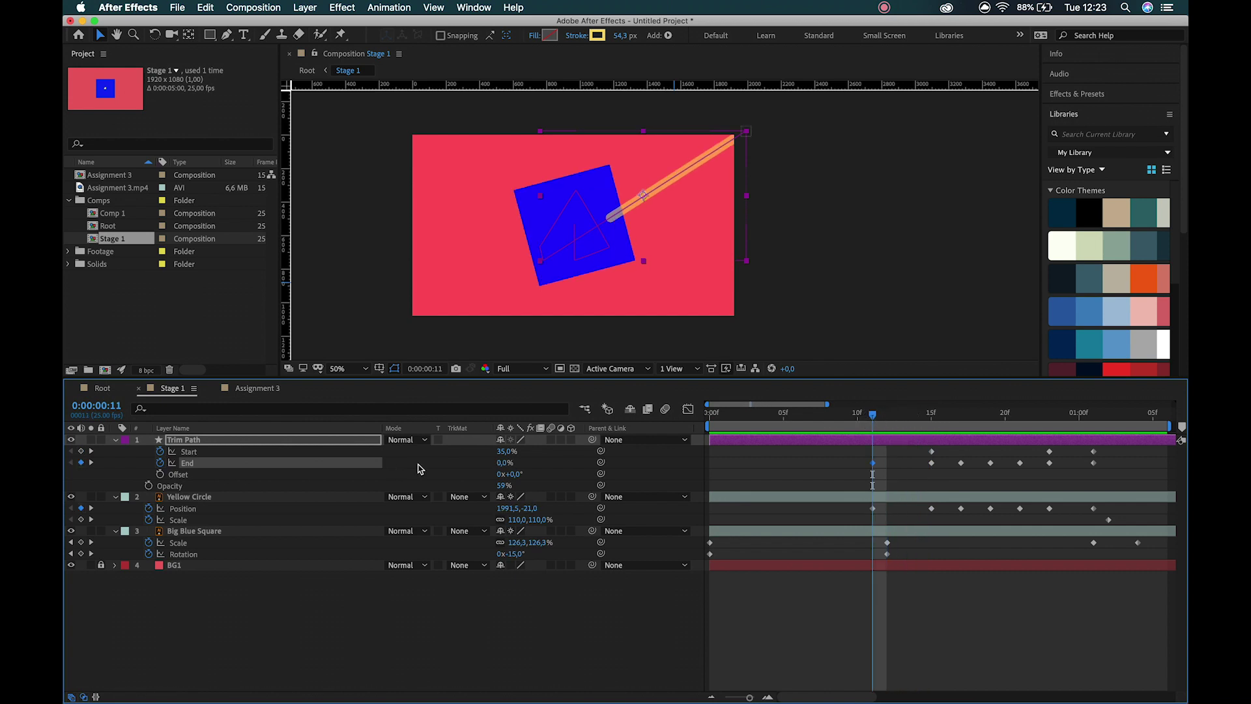
mouse_move(506, 464)
mouse_down()
mouse_move(489, 464)
mouse_move(549, 462)
mouse_move(495, 463)
mouse_up()
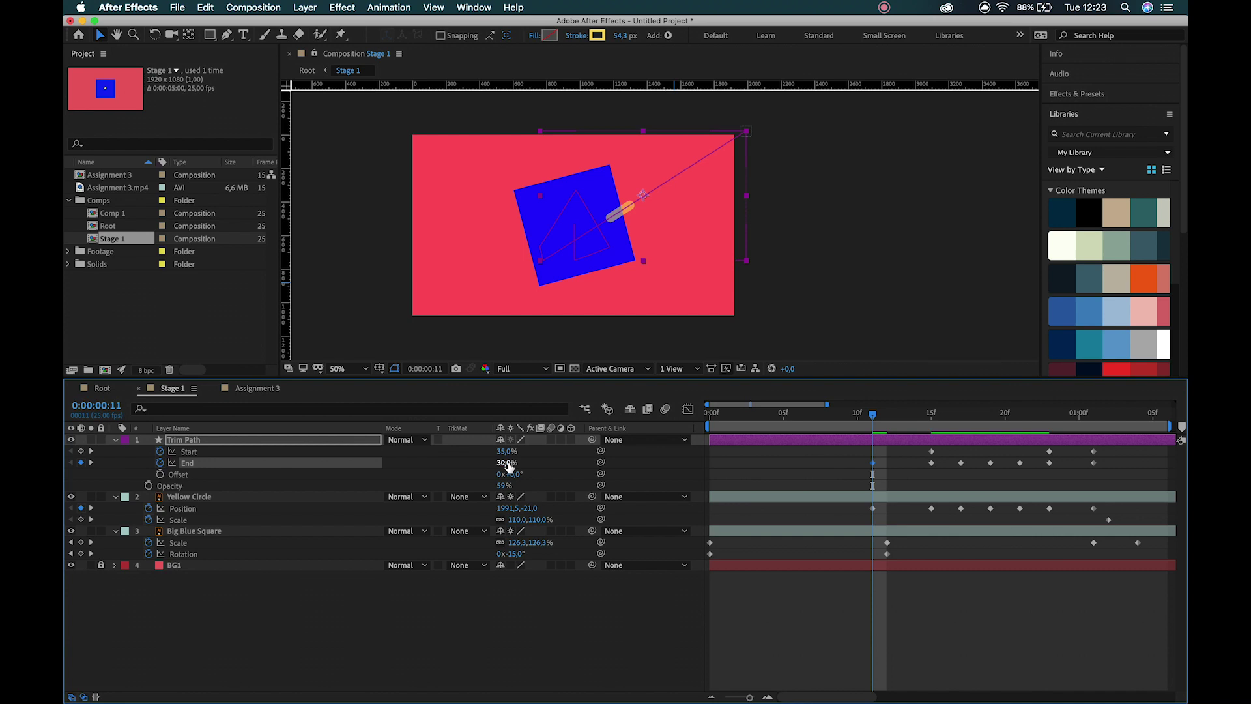
click(875, 467)
click(873, 464)
- Keyframe Start at 0% at 0:00:00:11 and set the Trim Path layer's opacity to 100%
mouse_move(872, 420)
mouse_down()
mouse_move(929, 438)
mouse_move(873, 422)
mouse_up()
drag(501, 452, 503, 454)
- Preview Stage 1 from the first frame and compare the opaque trail with the Assignment 3 reference
key(space)
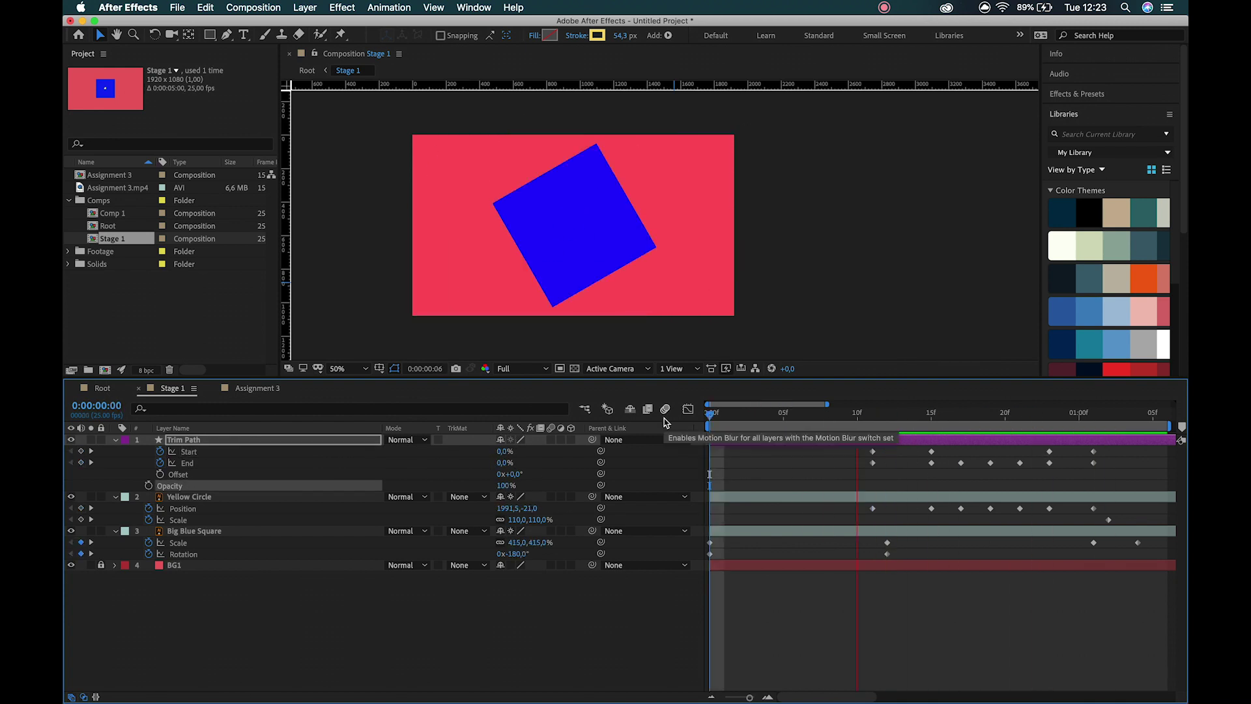
key(space)
drag(894, 425, 649, 440)
key(space)
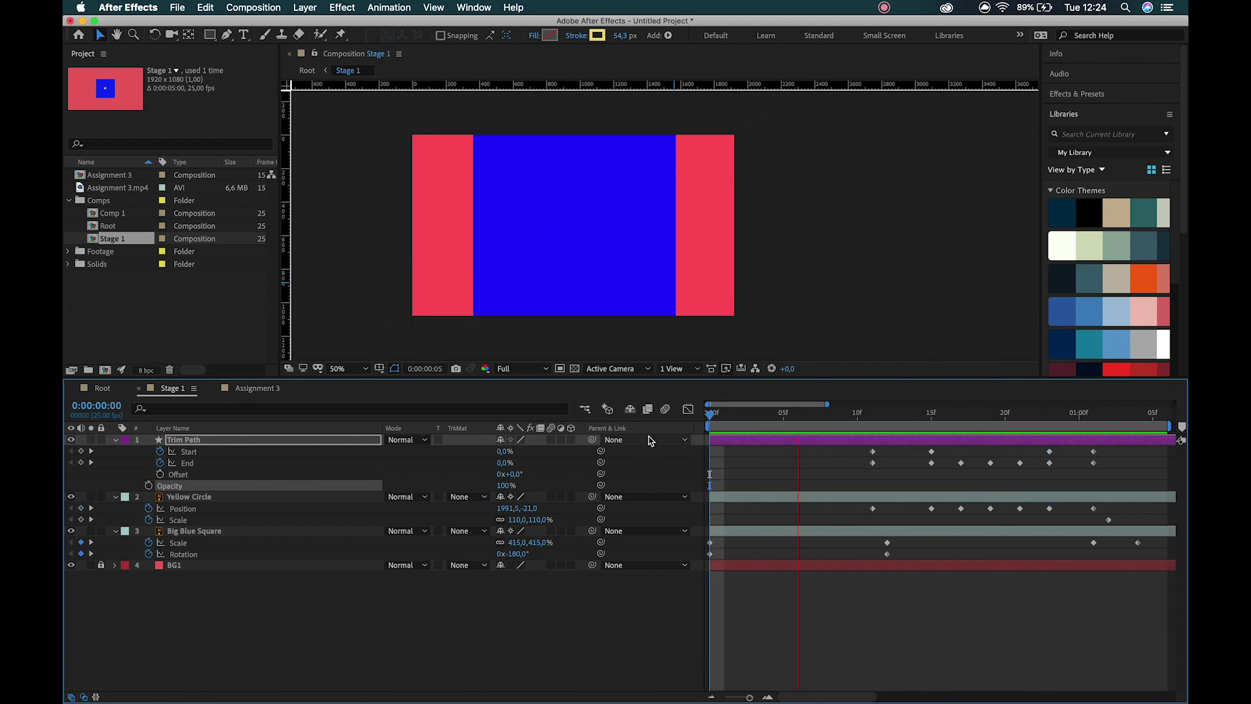
click(251, 388)
drag(702, 415, 732, 419)
click(171, 388)
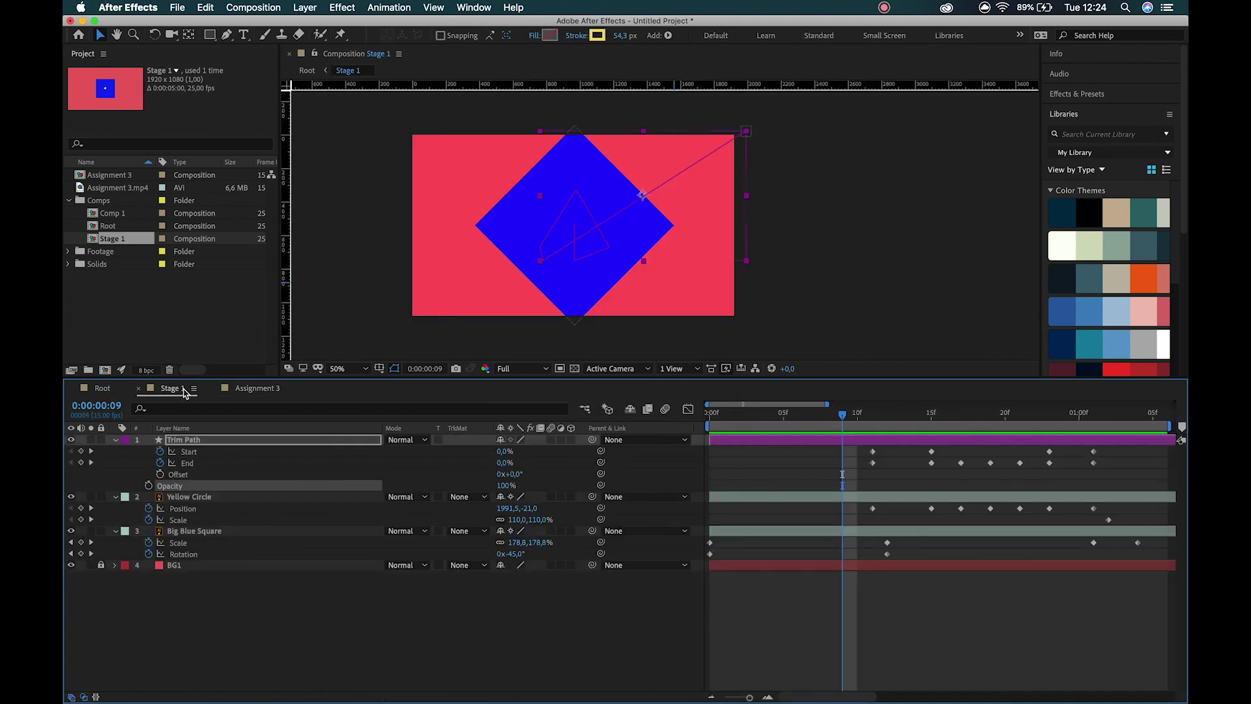
drag(859, 451, 1130, 525)
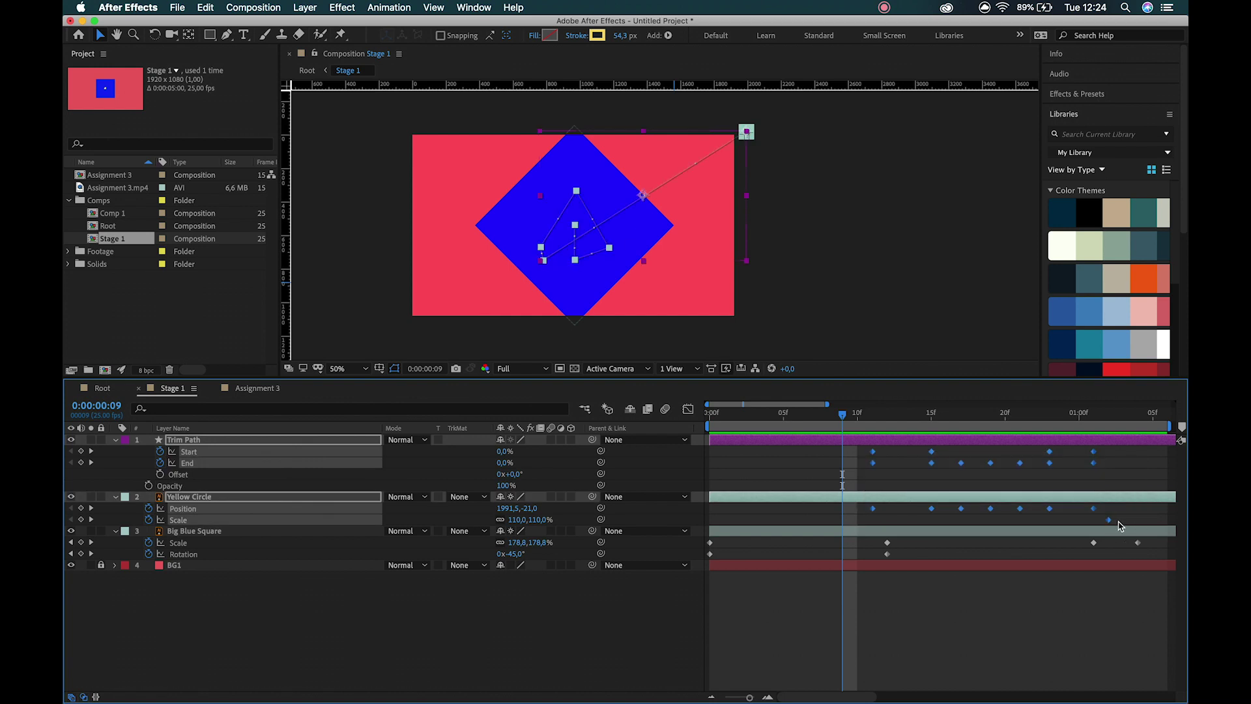
click(1118, 474)
drag(1117, 450, 836, 515)
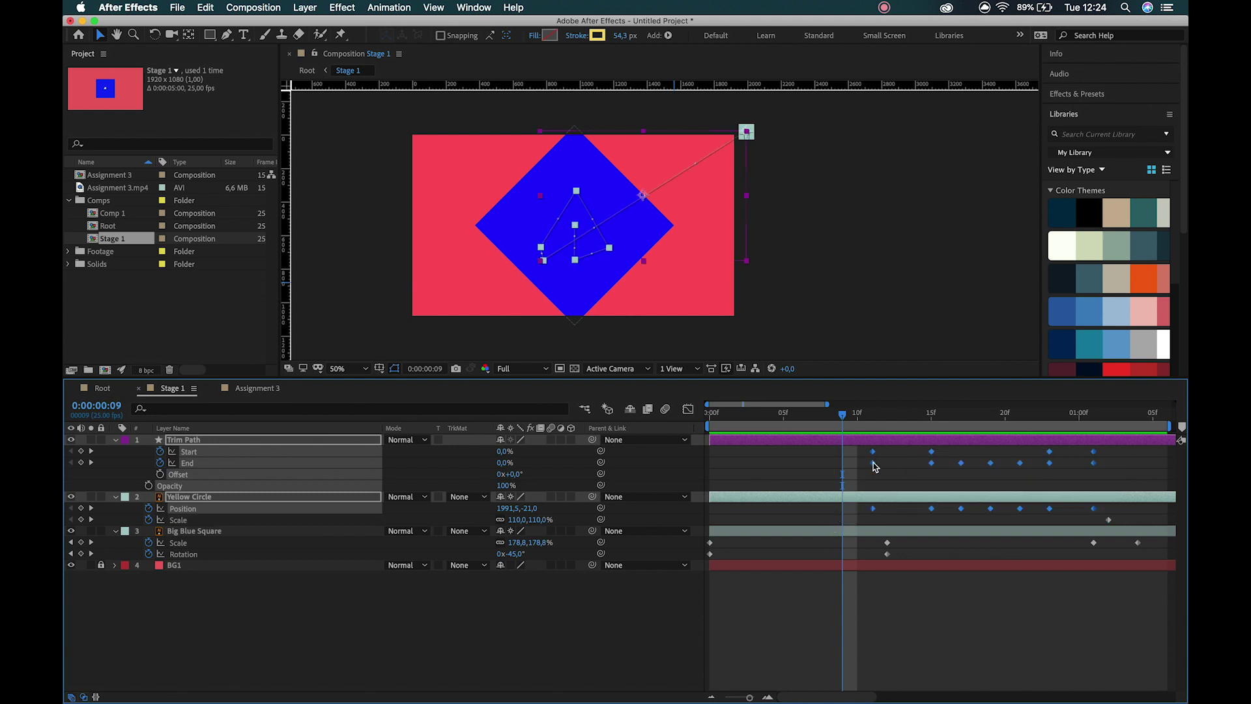
drag(833, 423, 710, 422)
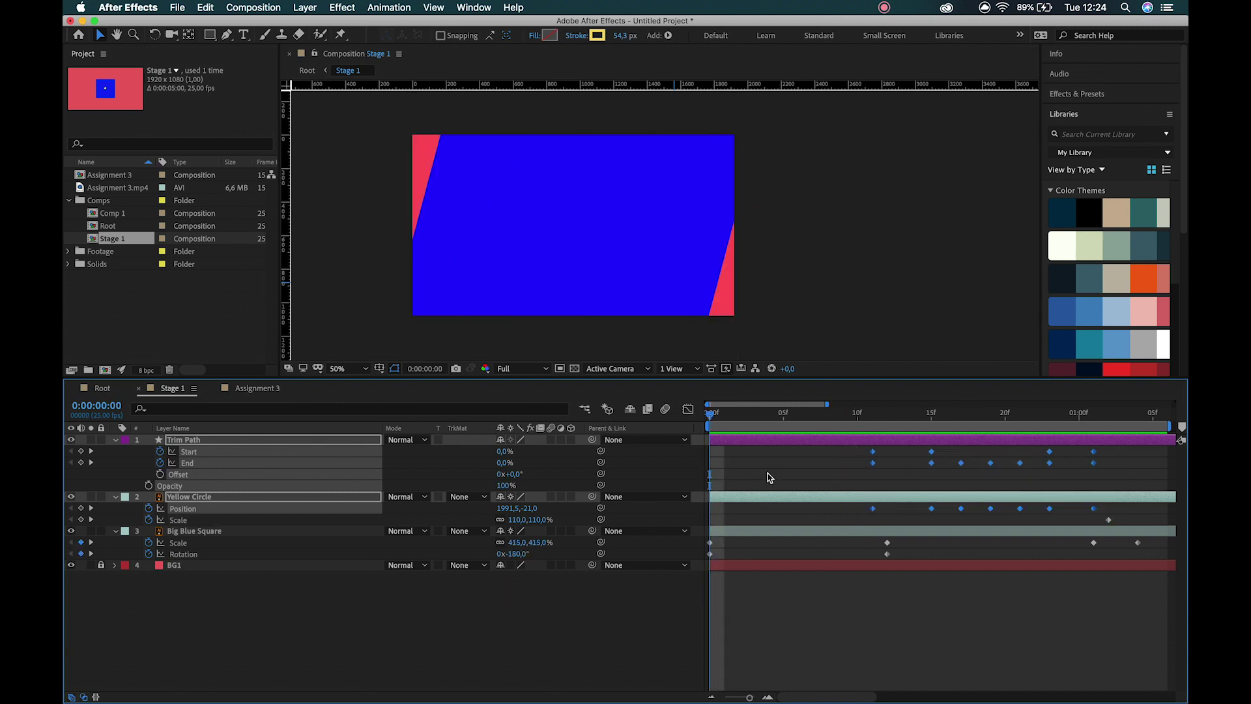
click(694, 483)
- Play back the Stage 1 animation from its start and inspect the Stage 1 layer in the Root composition
key(space)
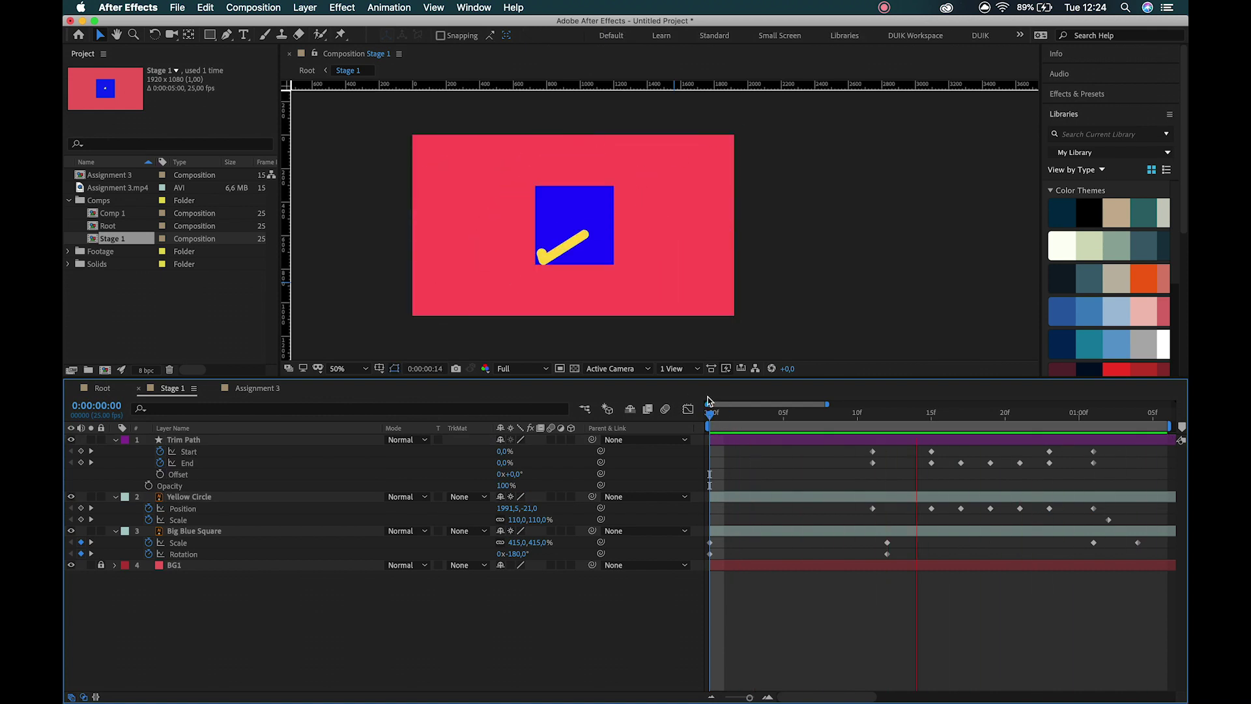
key(space)
click(802, 419)
drag(803, 419, 662, 420)
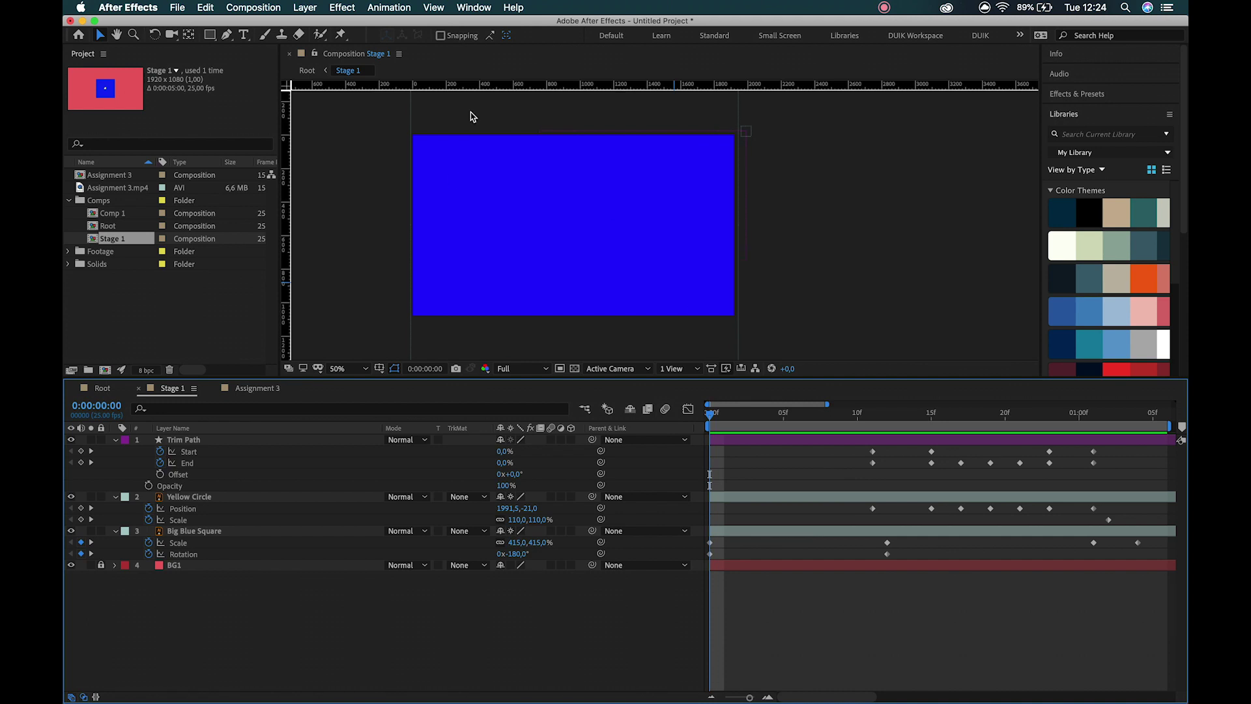
key(Tab)
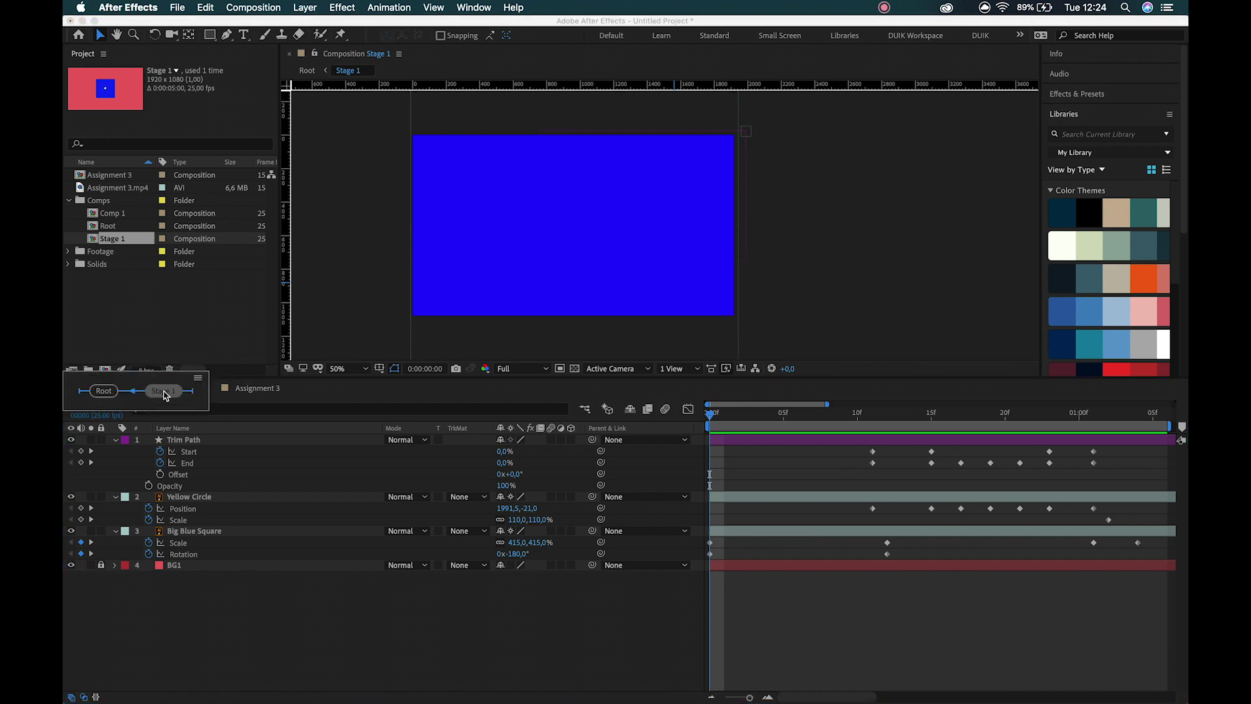
click(202, 624)
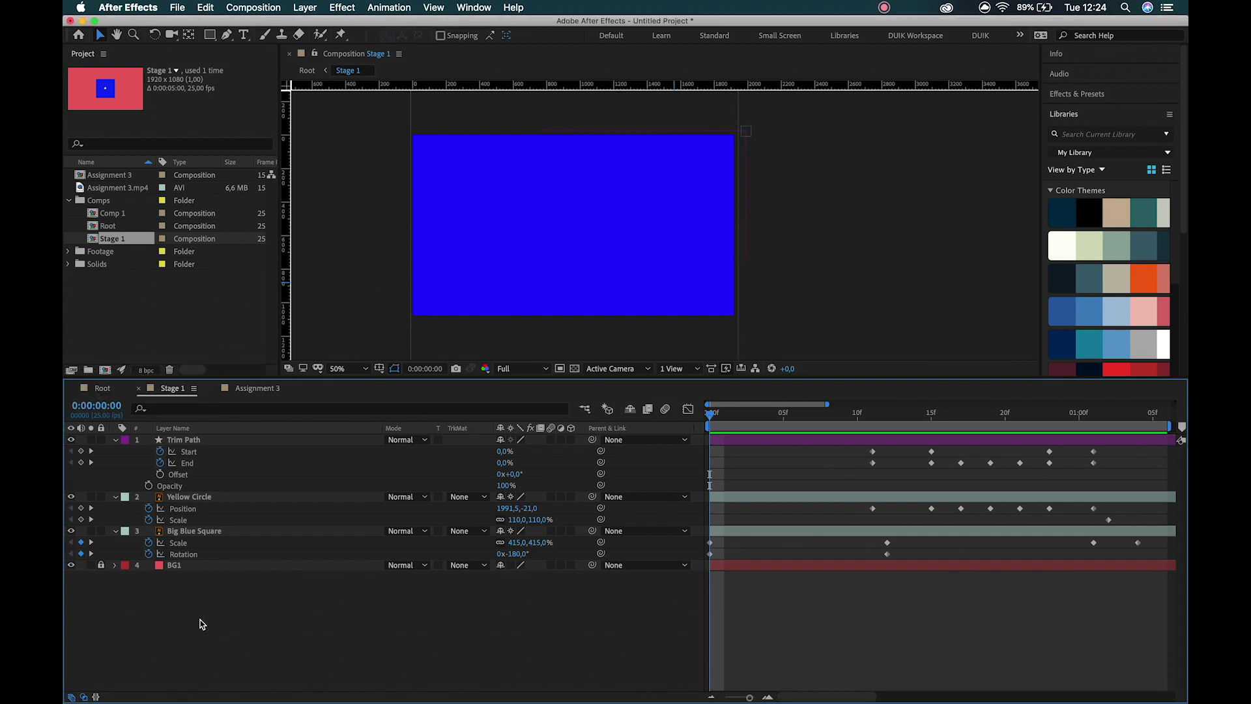
click(107, 393)
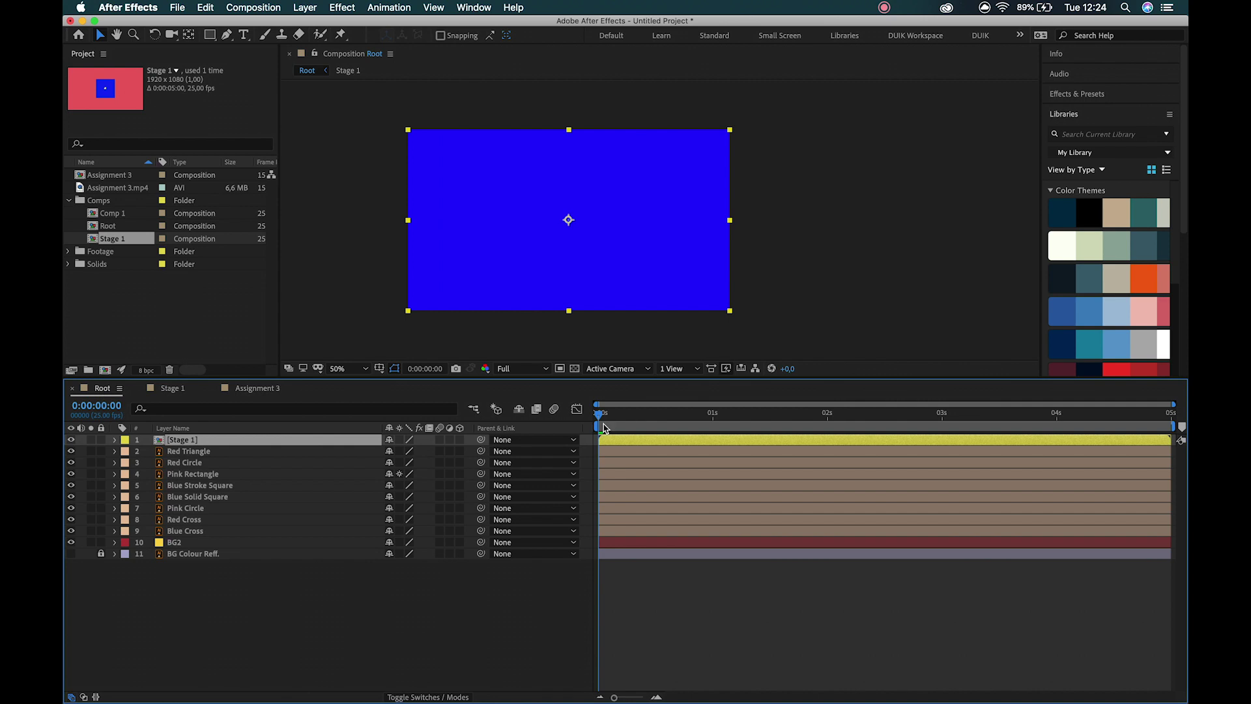
- End the Stage 1 work area at 0:00:01:06 and trim the composition to the work area
click(173, 388)
drag(946, 406, 1018, 420)
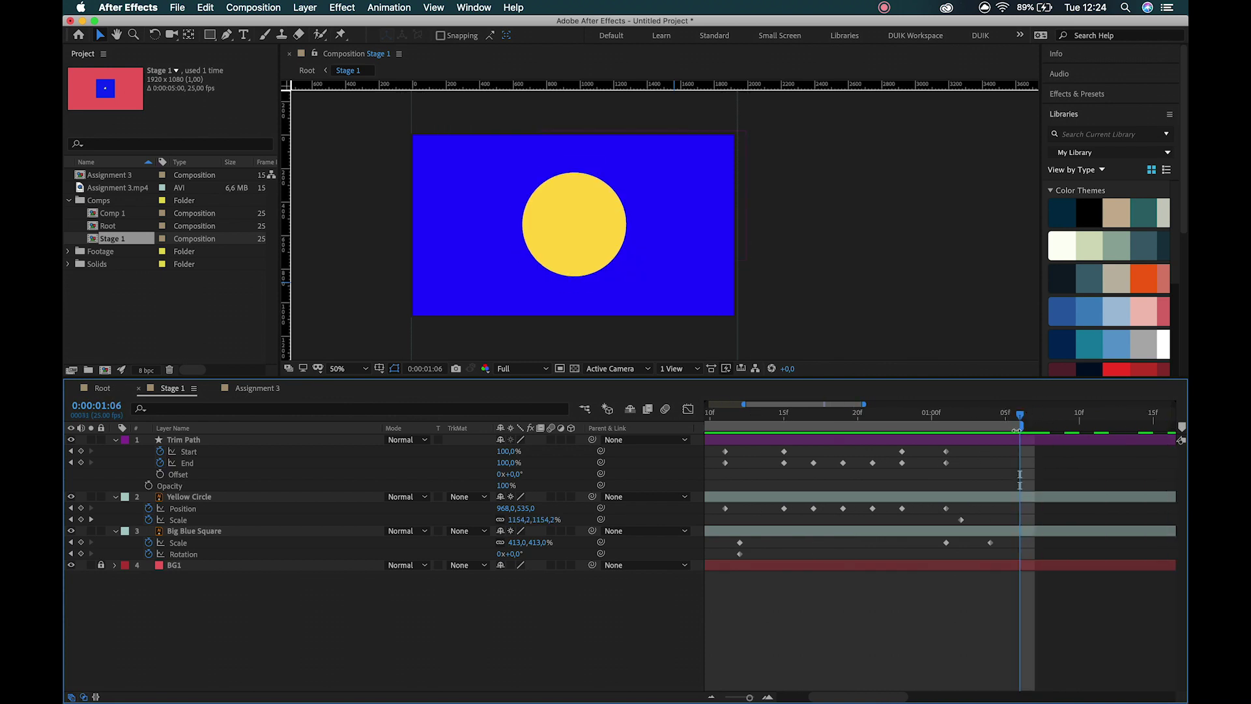
right_click(1008, 427)
click(933, 463)
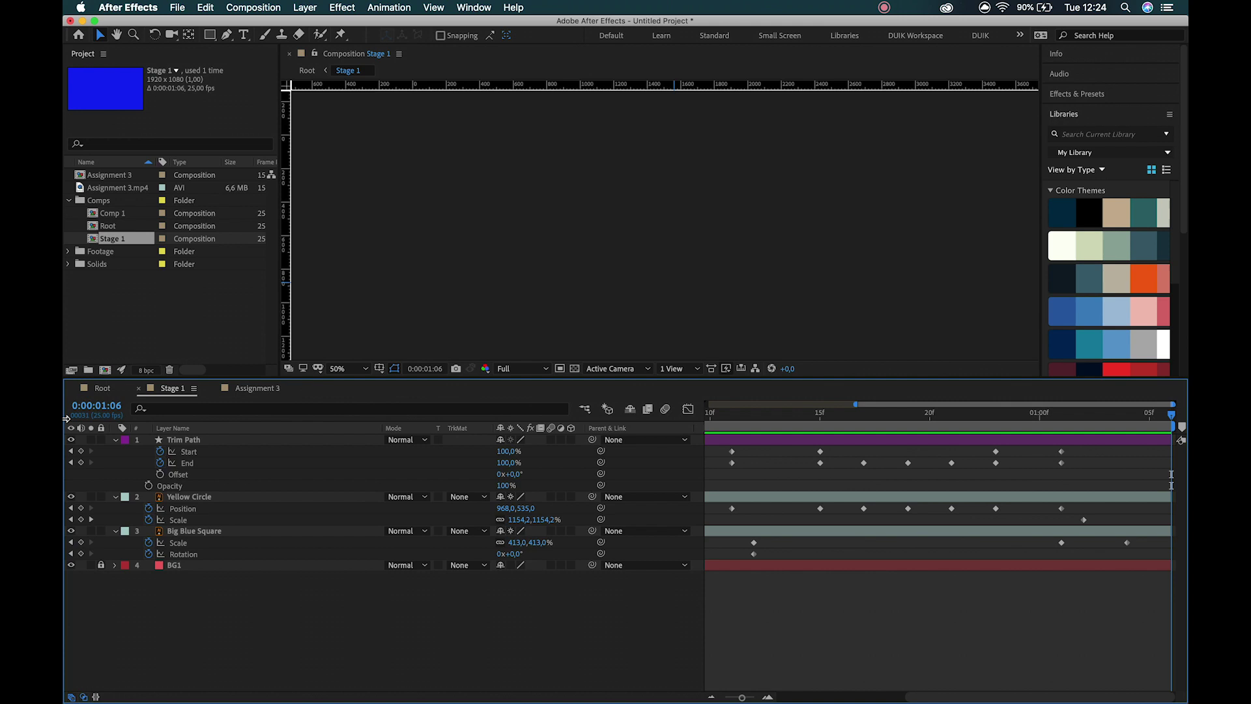
- Hide the shape layers from Red Triangle through Blue Cross in the Root composition
click(102, 388)
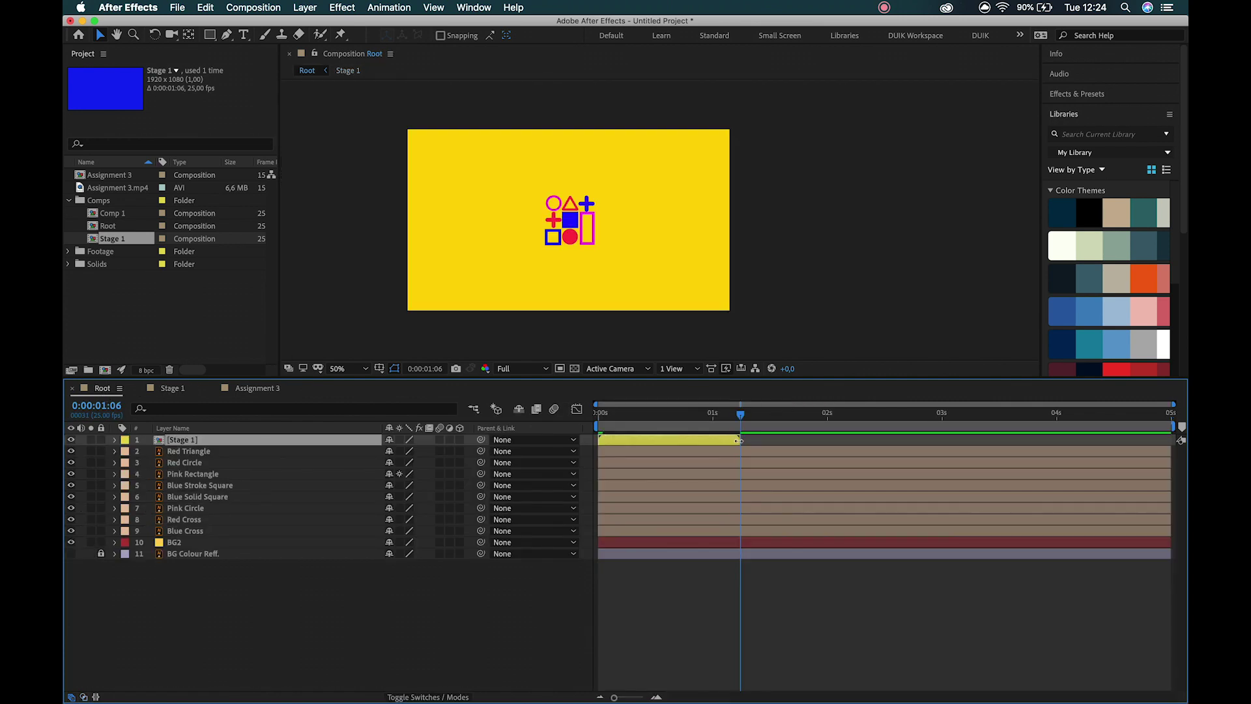
drag(701, 413, 562, 410)
click(195, 451)
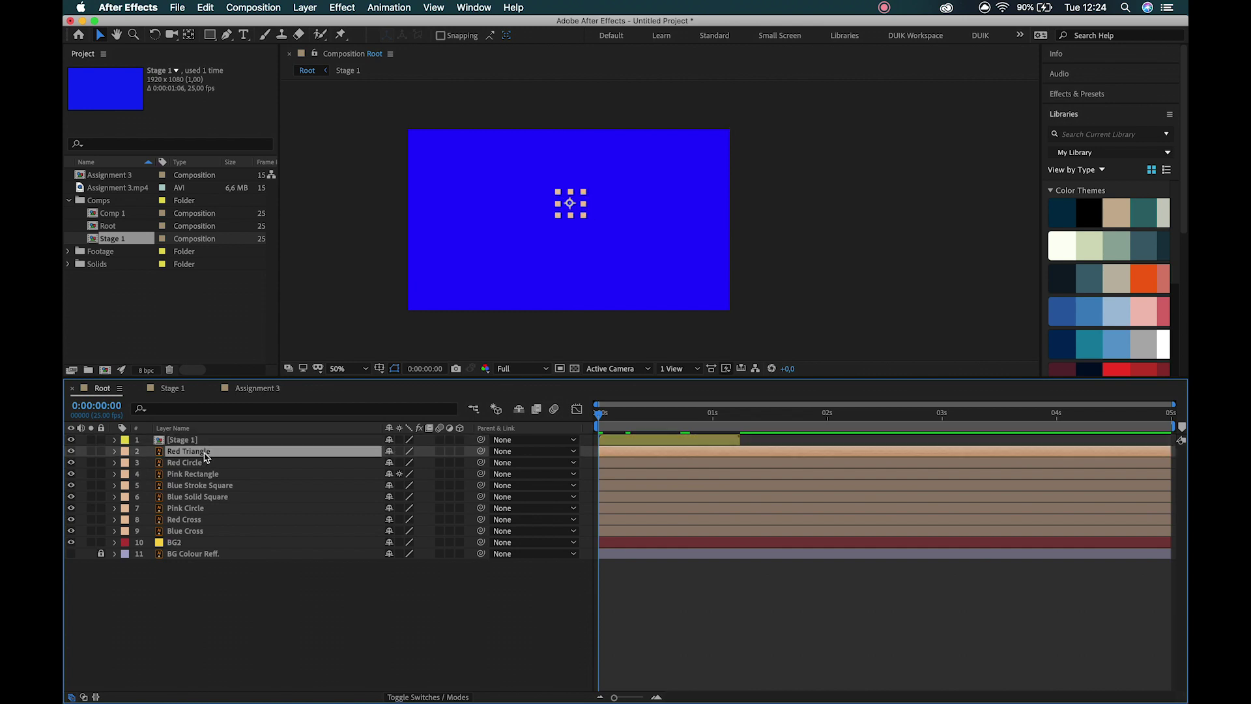
shift+click(200, 532)
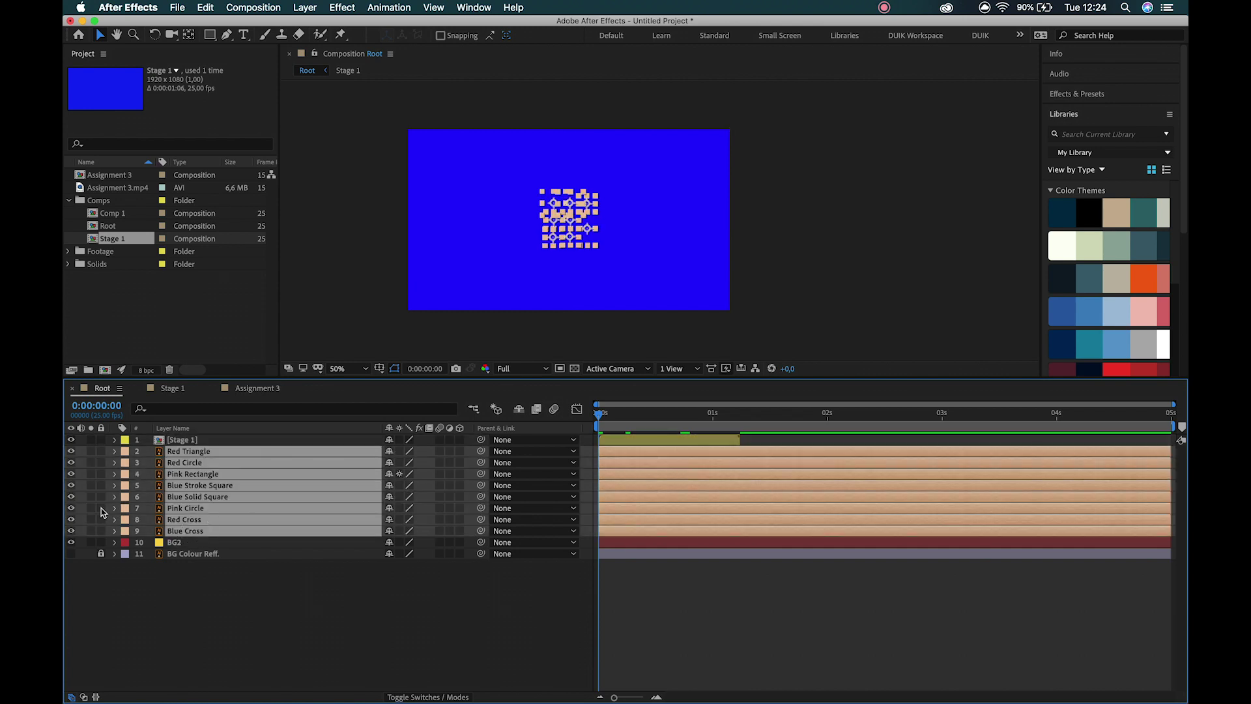
click(71, 450)
click(276, 619)
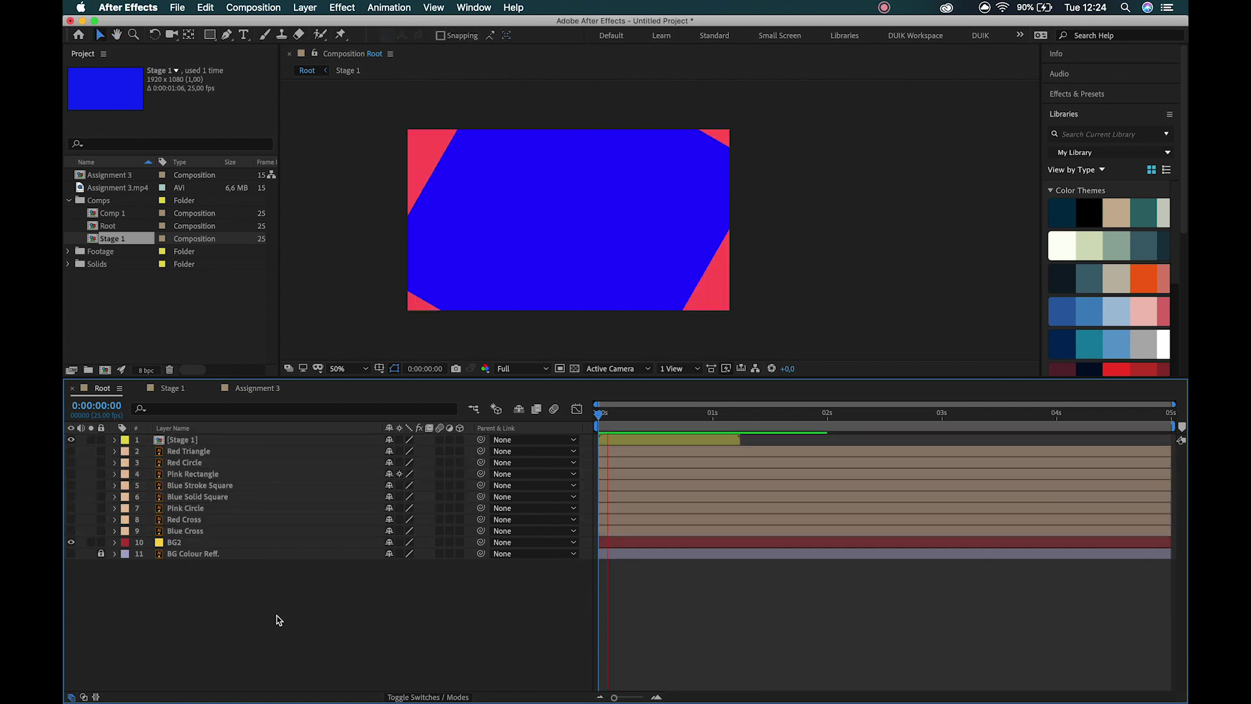
- Preview Root from the first frame, and make the layers from Red Triangle through Blue Cross visible again
key(space)
drag(735, 415, 597, 422)
key(space)
key(space)
drag(72, 452, 73, 531)
- Examine the blue square on the yellow background in the Assignment 3 reference at 0:00:03:00
click(175, 389)
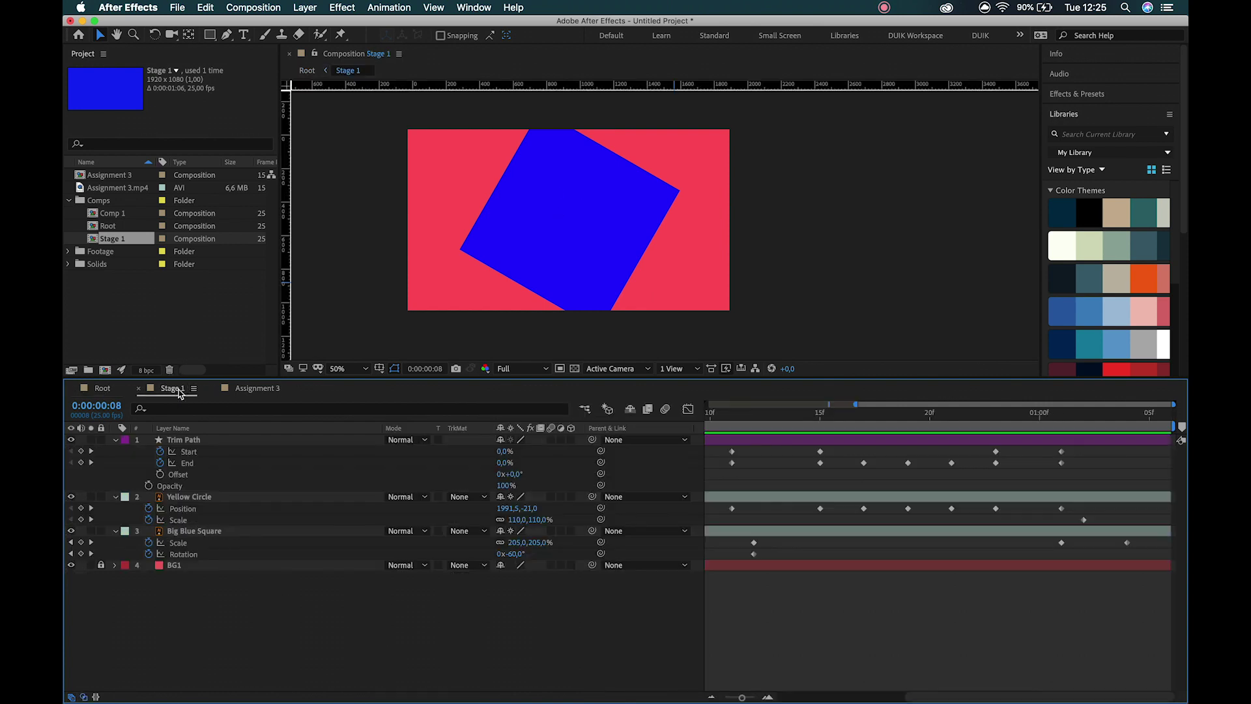
click(267, 388)
mouse_move(725, 424)
mouse_down()
mouse_move(709, 416)
mouse_move(736, 417)
mouse_up()
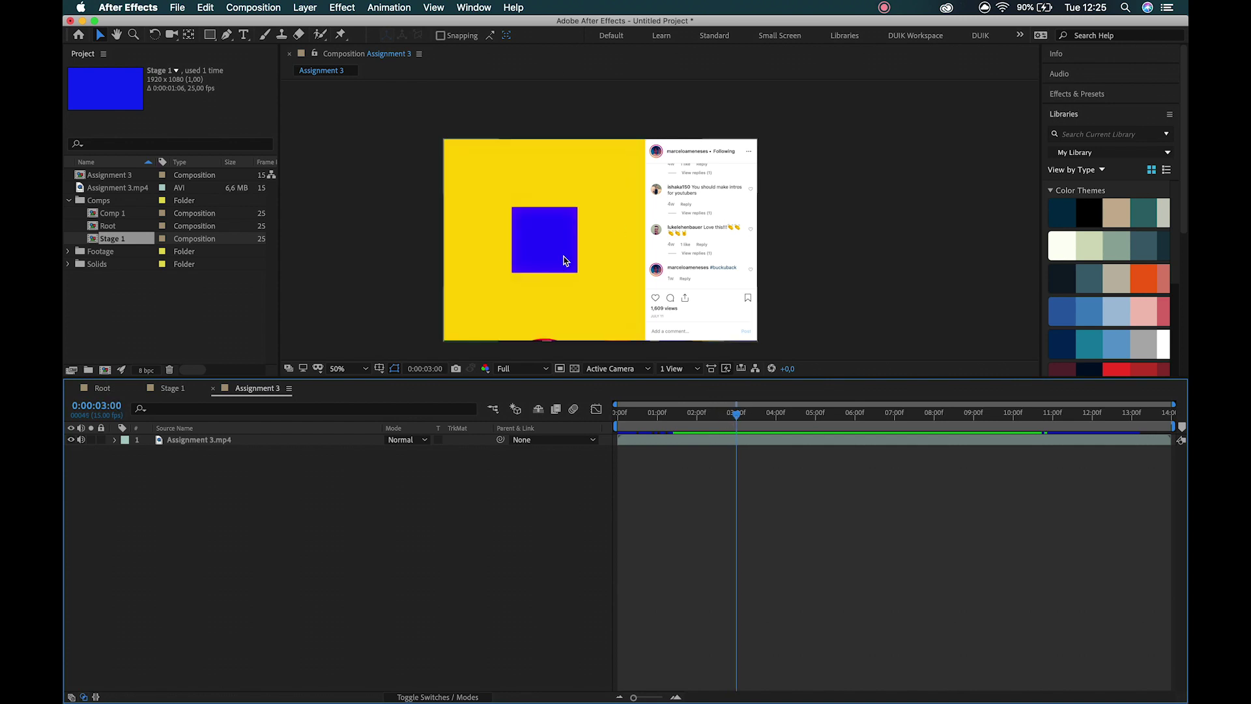
- Examine frame by frame how the shapes around the blue square move and scale in the Assignment 3 reference from 0:00:03:00
key(super+Right)
key(super+Right)
key(super+Right)
key(super+Right)
key(super+Left)
key(super+Left)
key(super+Left)
key(super+Left)
key(super+Right)
key(super+Right)
key(super+Right)
key(super+Right)
key(super+Right)
key(super+Left)
key(super+Left)
key(super+Left)
key(super+Left)
key(super+Right)
key(super+Right)
key(super+Right)
key(super+Right)
key(super+Right)
key(super+Right)
key(super+Right)
key(super+Right)
key(super+Right)
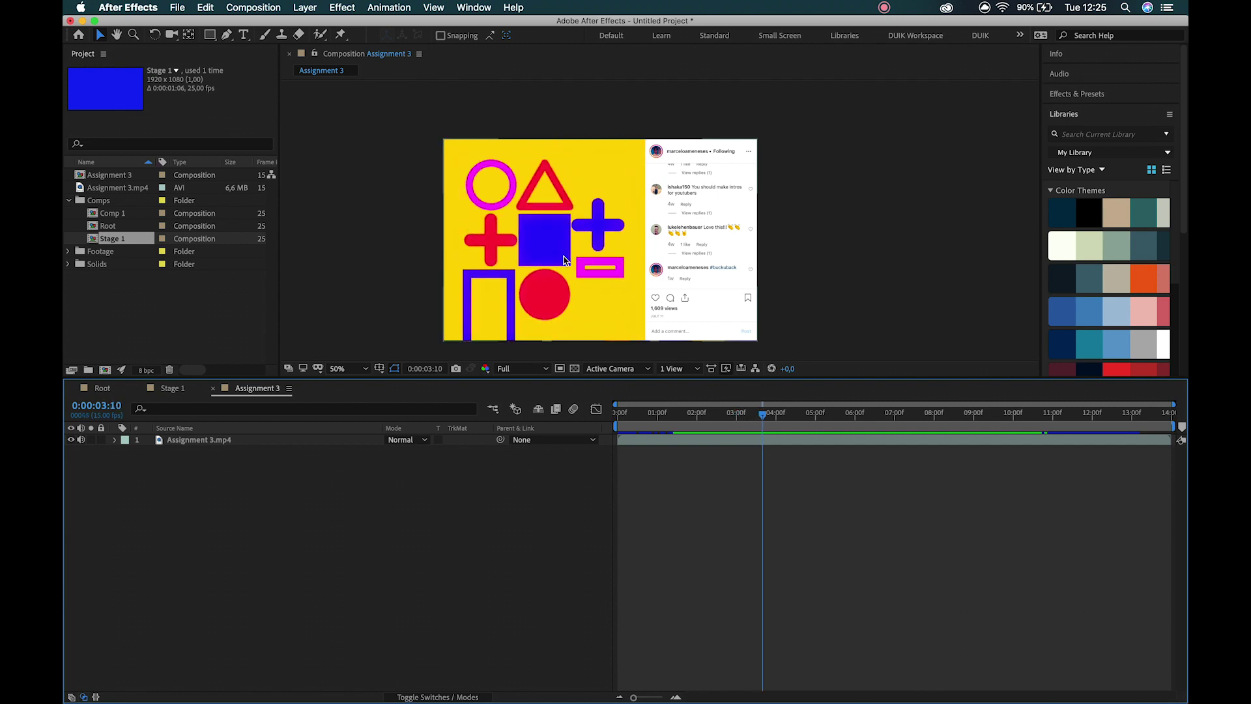
key(super+Right)
key(super+Right)
key(super+Right)
key(super+Right)
key(super+Right)
key(super+Left)
key(super+Left)
key(super+Left)
key(super+Left)
key(super+Left)
key(super+Left)
key(super+Left)
key(super+Left)
key(super+Right)
key(super+Right)
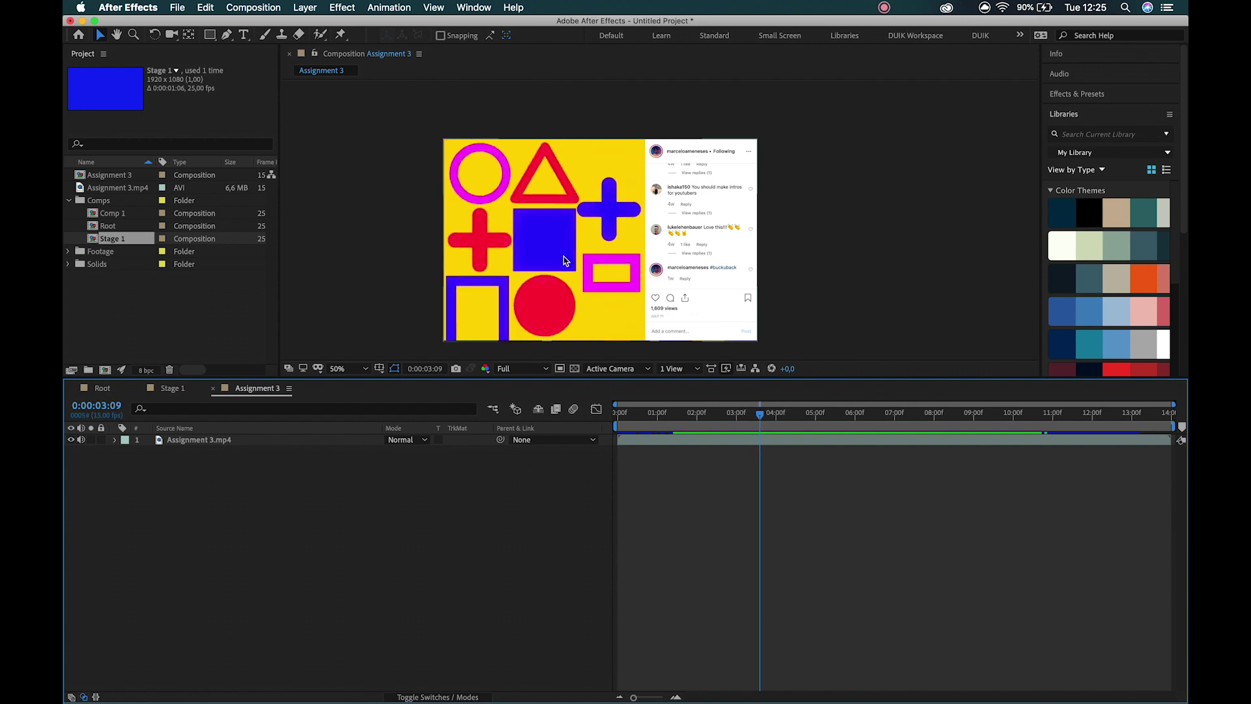
key(super+Right)
key(super+Right)
key(super+Right)
key(super+Right)
key(super+Right)
key(super+Right)
key(super+Right)
key(super+Left)
key(super+Left)
key(super+Left)
key(super+Left)
key(super+Left)
key(super+Left)
key(super+Left)
key(super+Left)
key(super+Left)
key(super+Left)
key(super+Left)
key(super+Left)
key(super+Left)
key(super+Left)
key(super+Left)
key(super+Left)
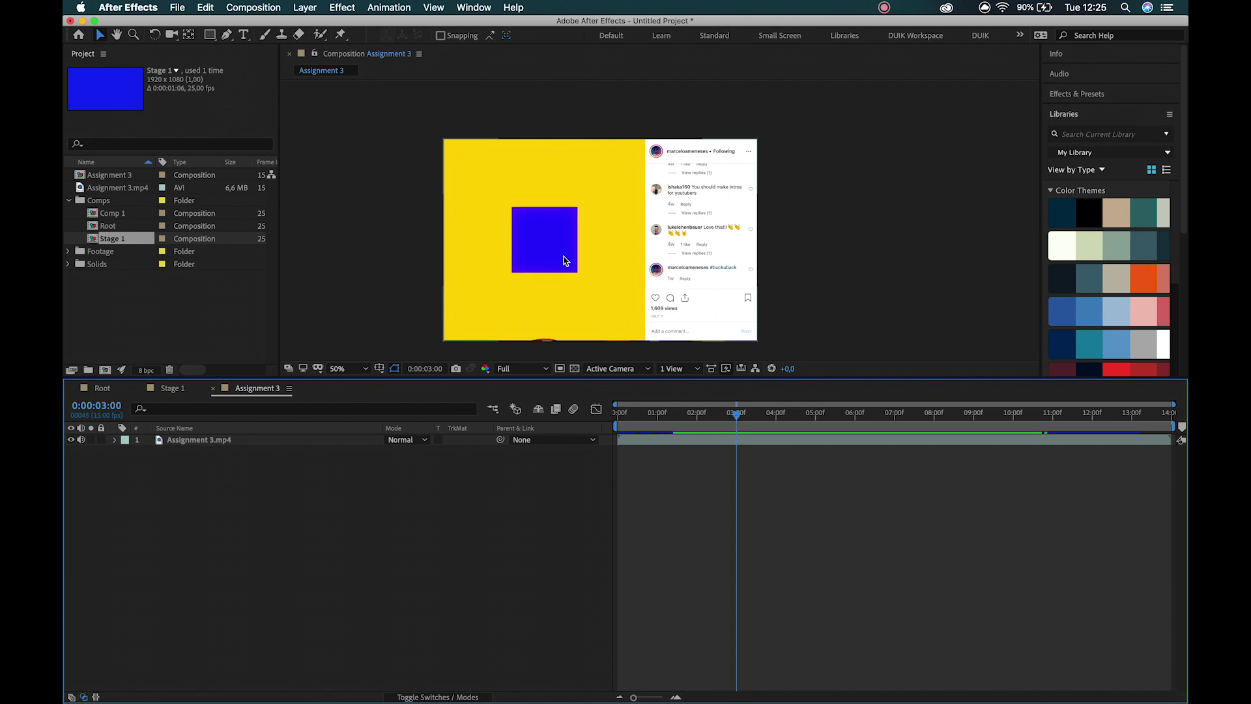
- Close the Stage 1 timeline and move Root's current time to the end of the Stage 1 layer at 0:00:01:06
click(170, 391)
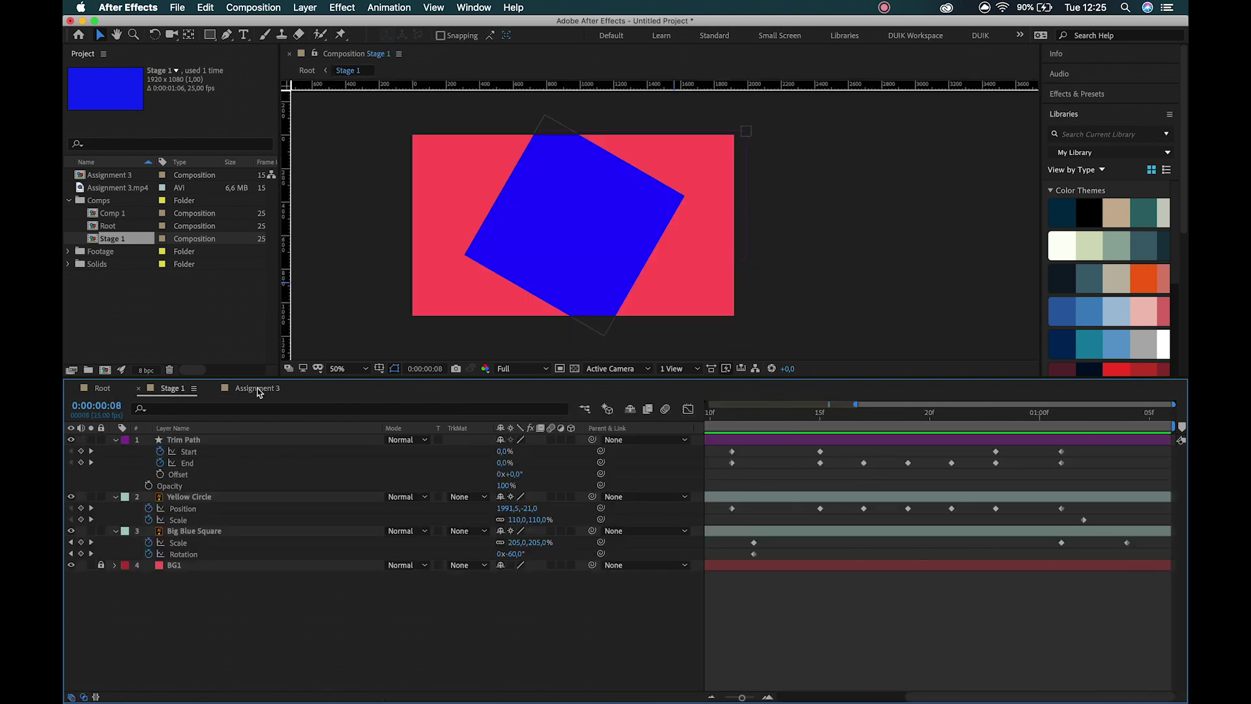
click(137, 388)
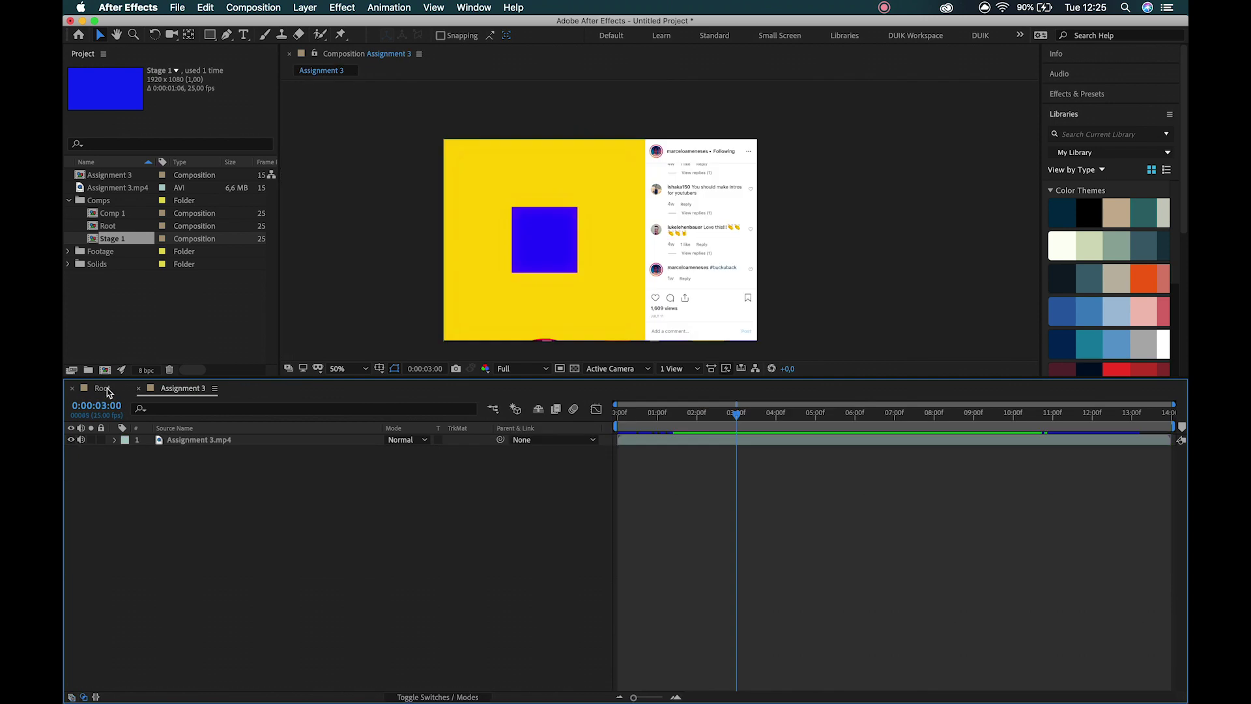
click(104, 389)
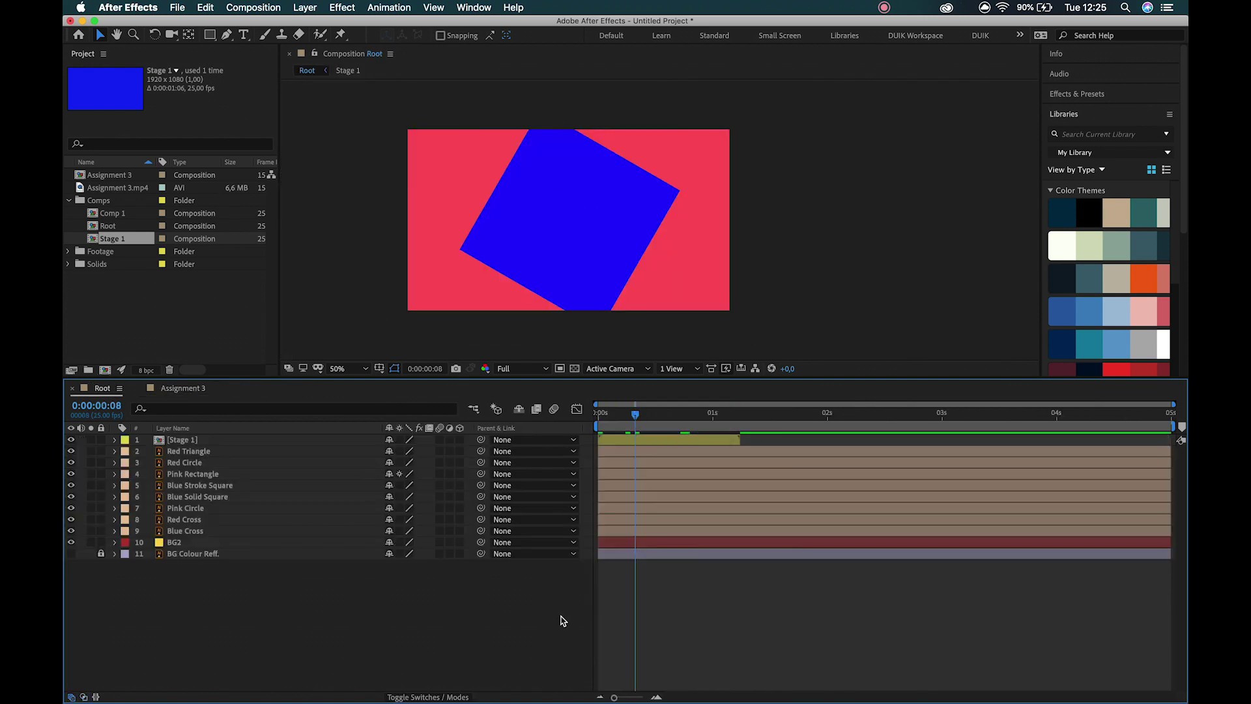
click(681, 440)
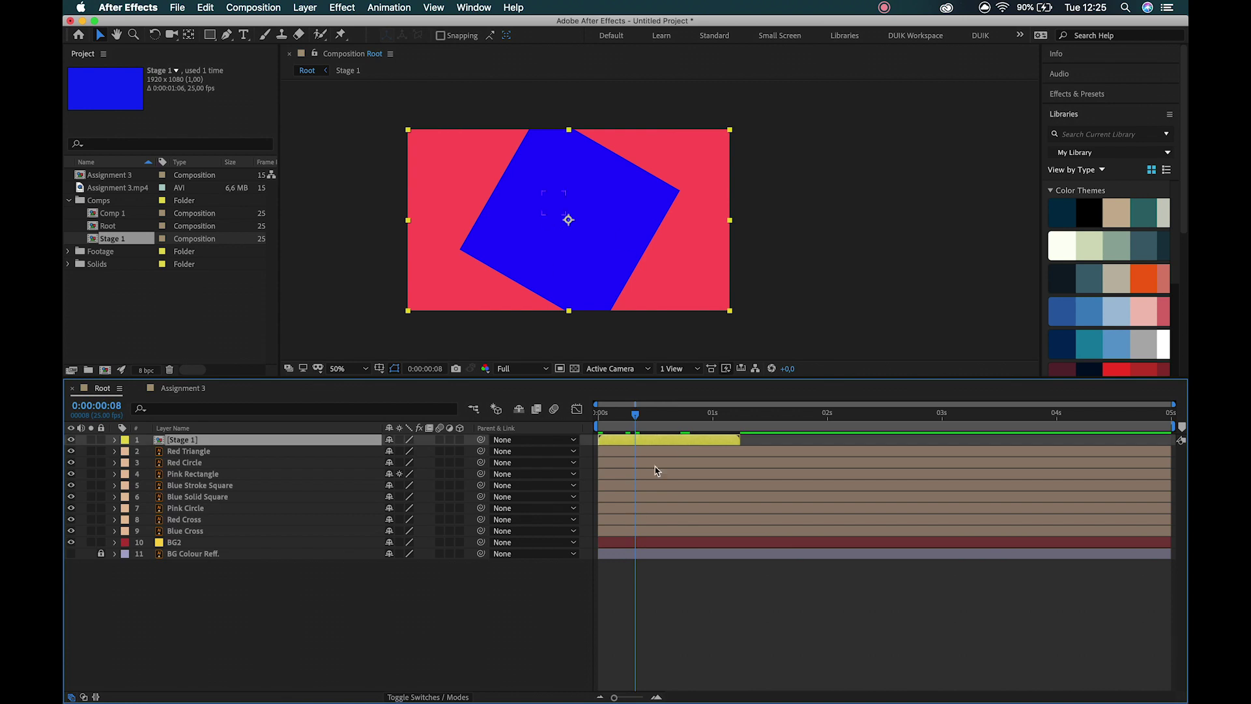
drag(635, 420, 740, 430)
click(317, 643)
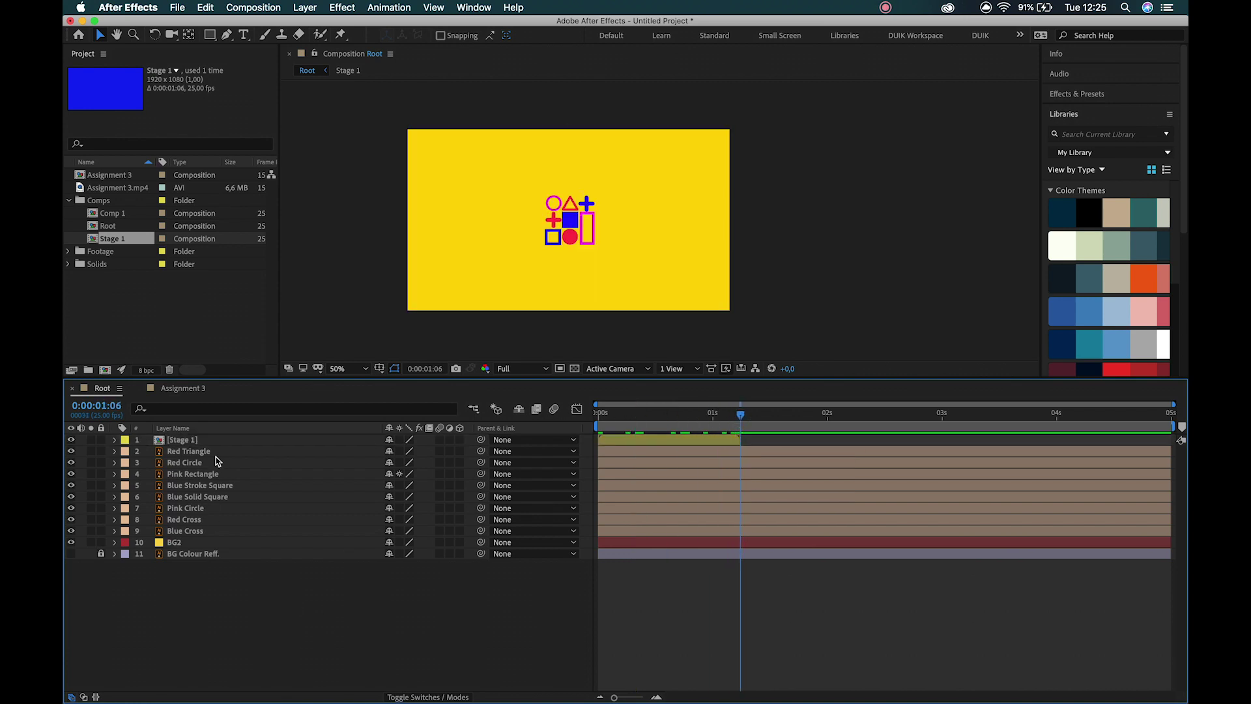
- Add a null object to the Root composition and rename it Scale NULL
right_click(213, 630)
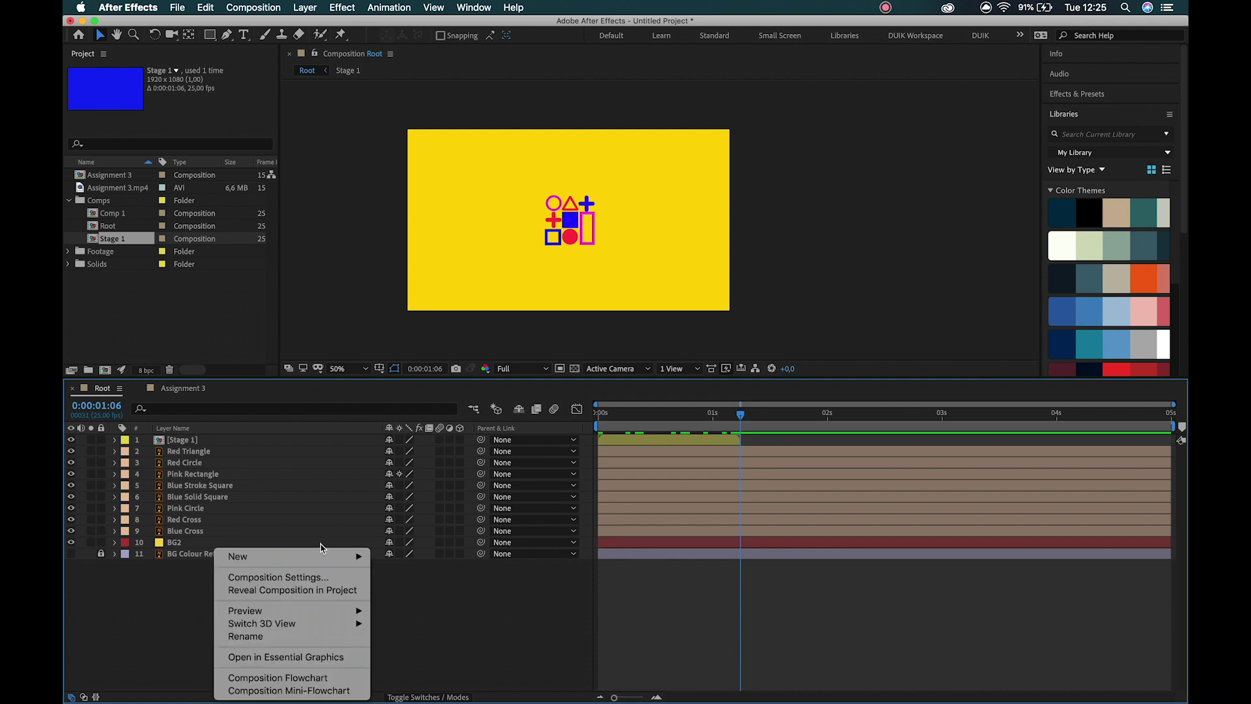
mouse_move(319, 561)
click(441, 635)
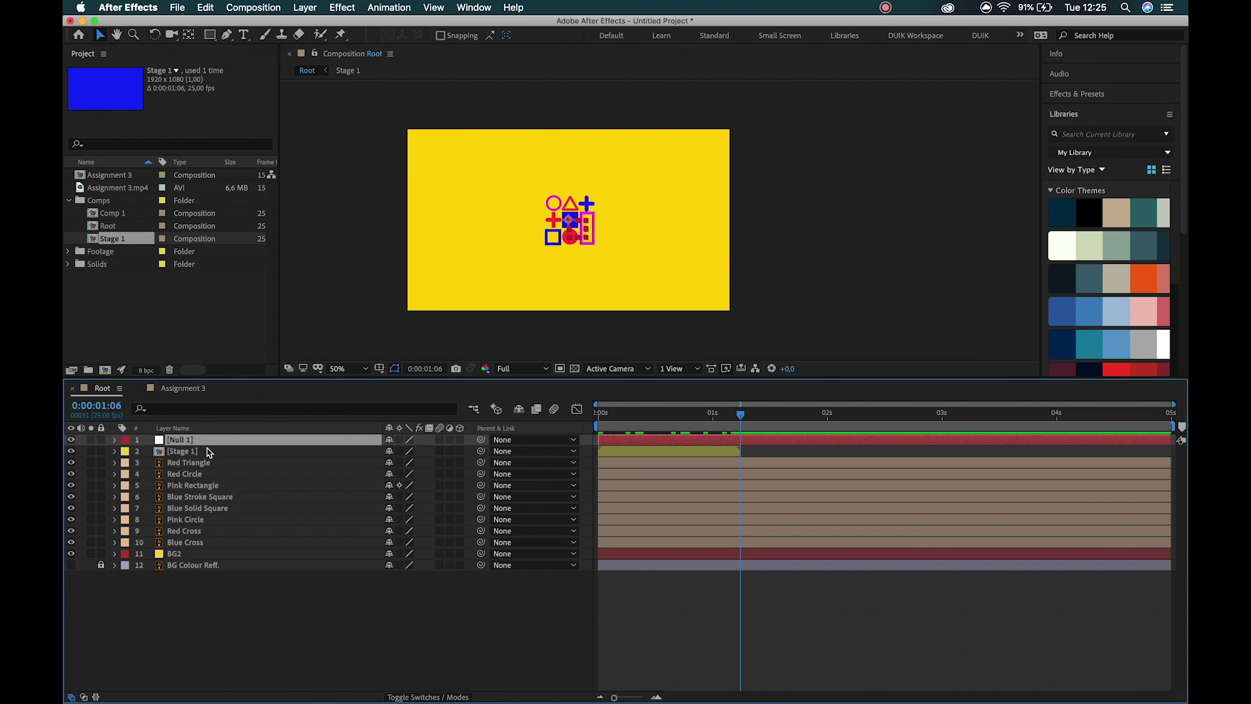
key(Return)
text(Scale NULL)
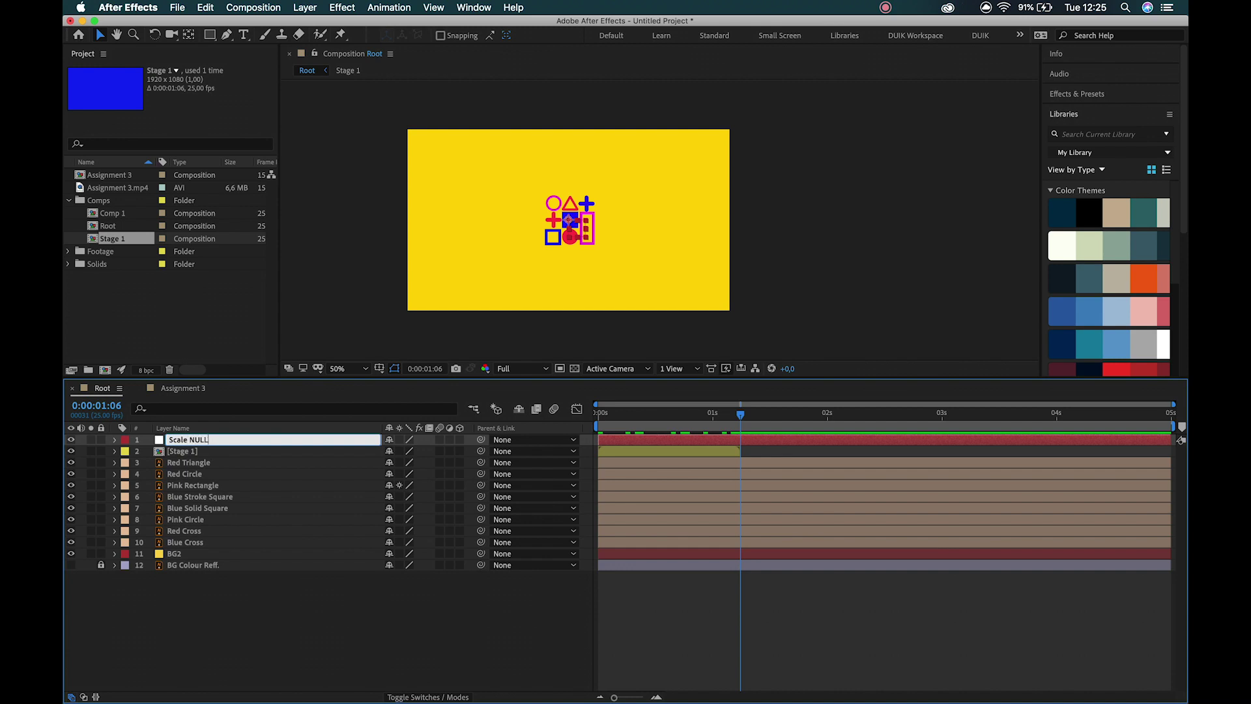
key(Return)
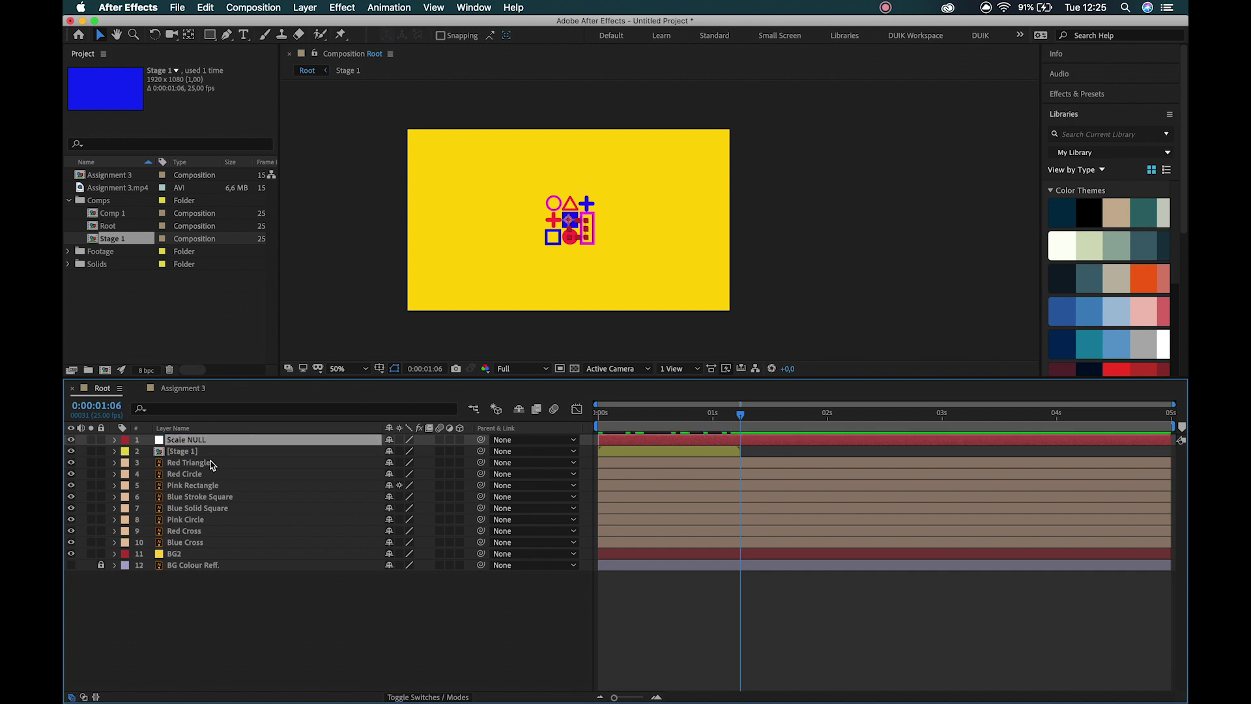
- Parent the layers from Red Triangle through Blue Cross to Scale NULL
click(208, 463)
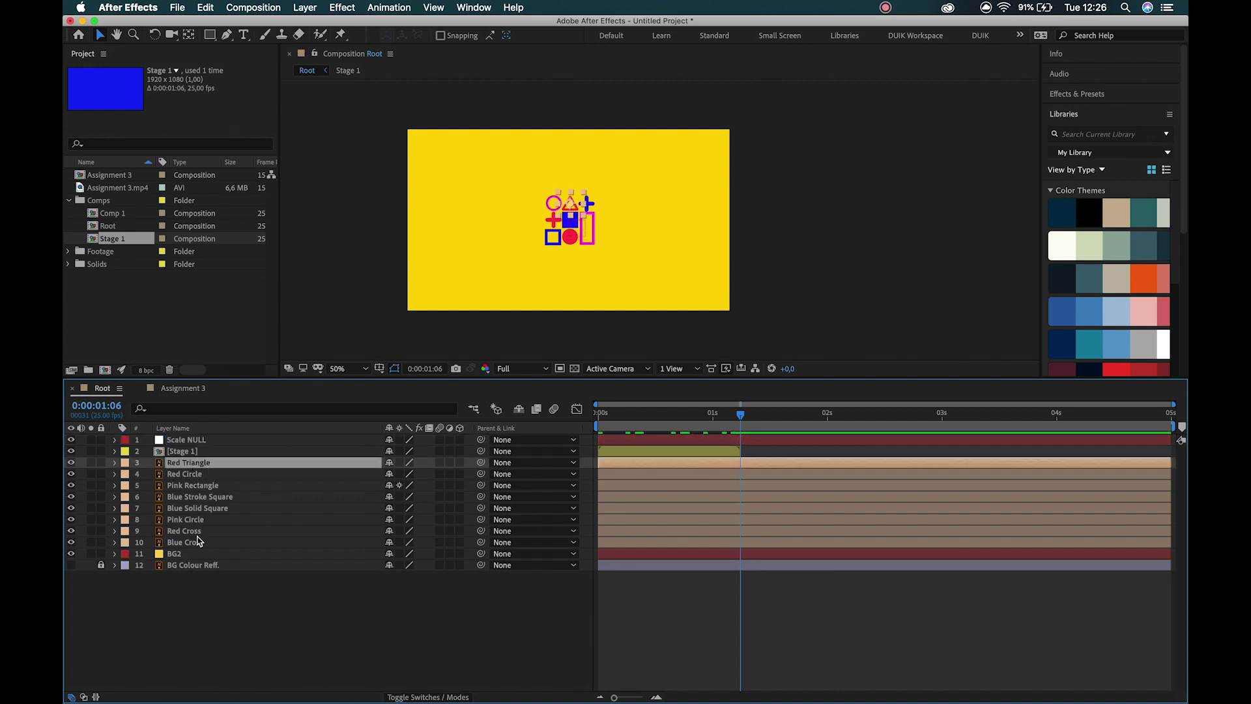
shift+click(185, 542)
drag(482, 467, 221, 443)
click(222, 443)
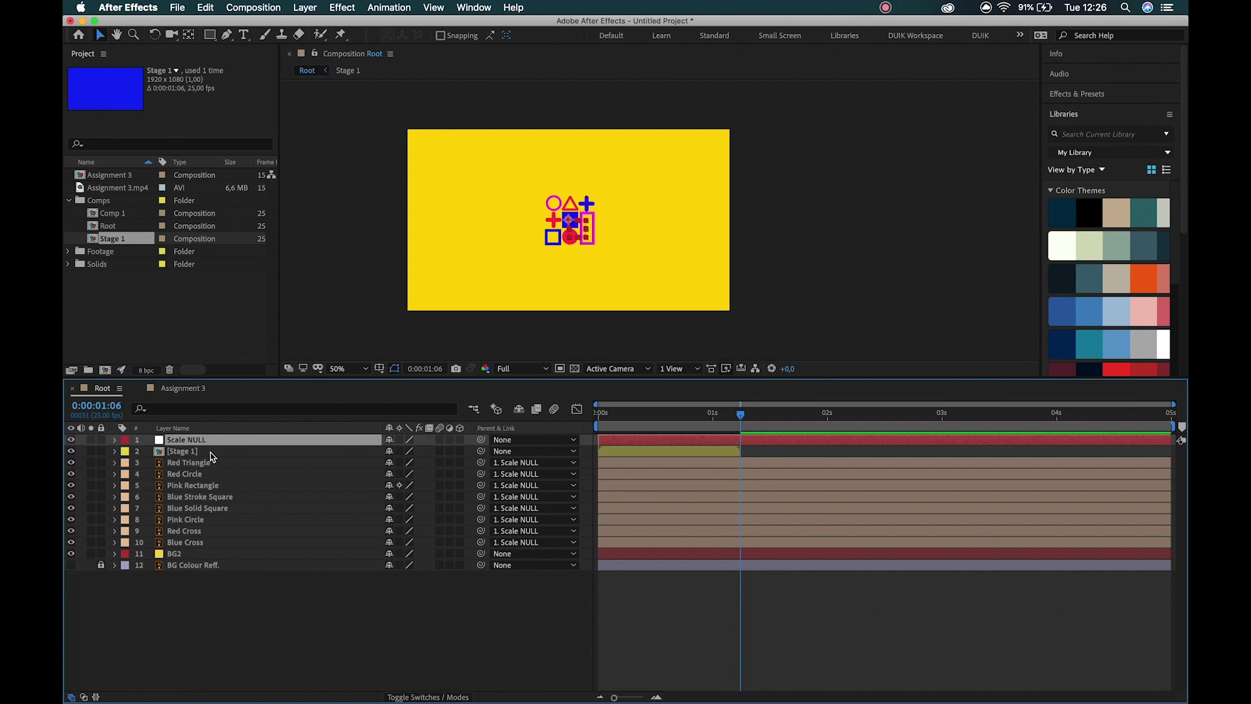
- Reveal the Scale property of Scale NULL and enlarge it to 722%
click(211, 464)
click(212, 440)
key(s)
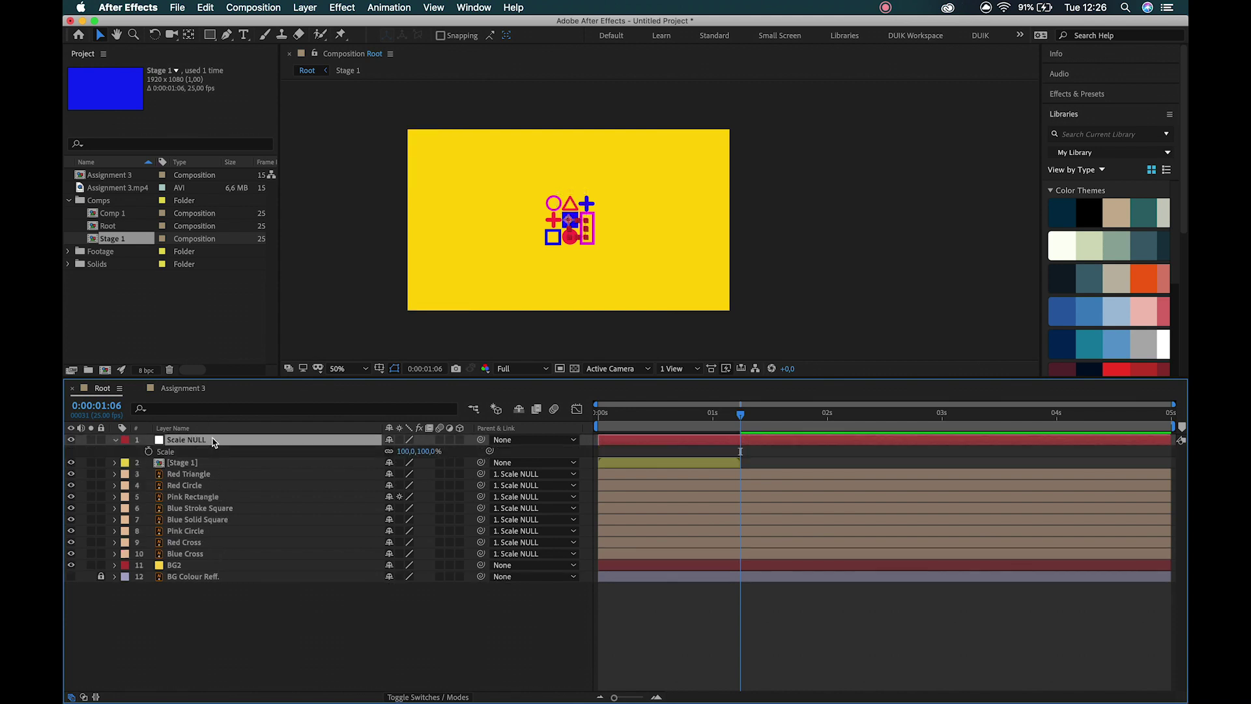
drag(405, 451, 840, 472)
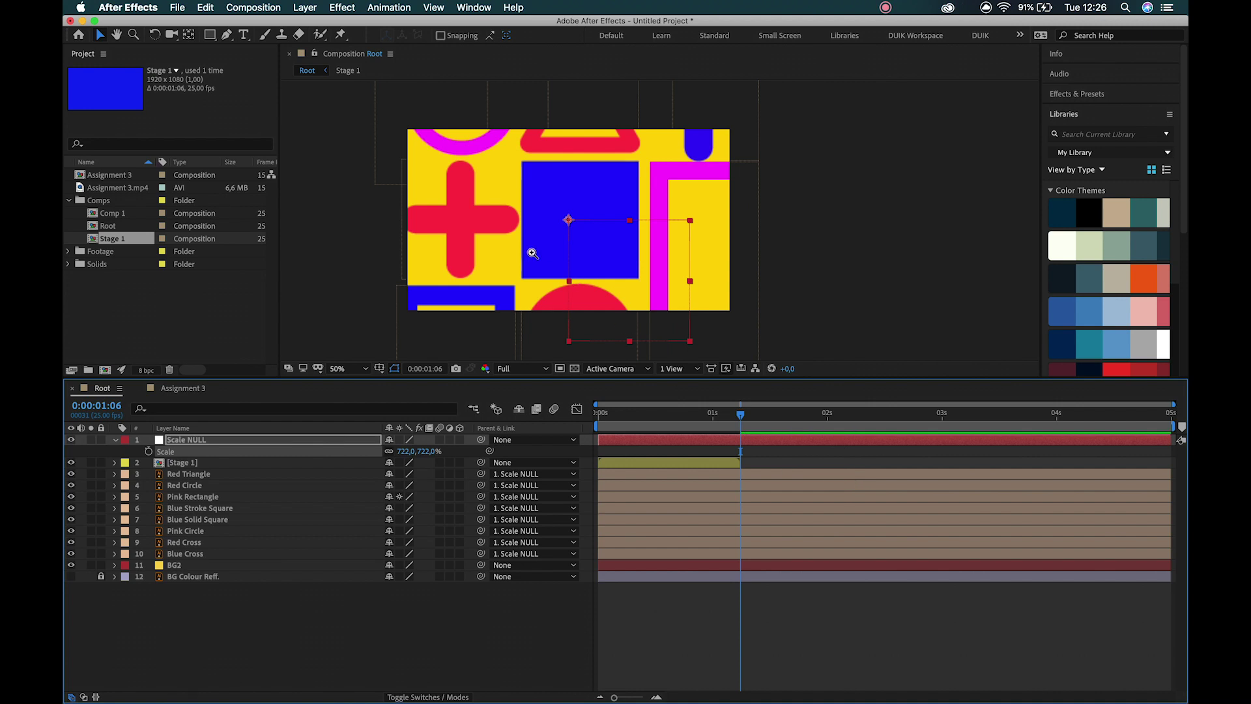
- Turn on continuous rasterization for all unlocked layers in Root so the enlarged shapes render sharply
key(z)
click(530, 250)
key(v)
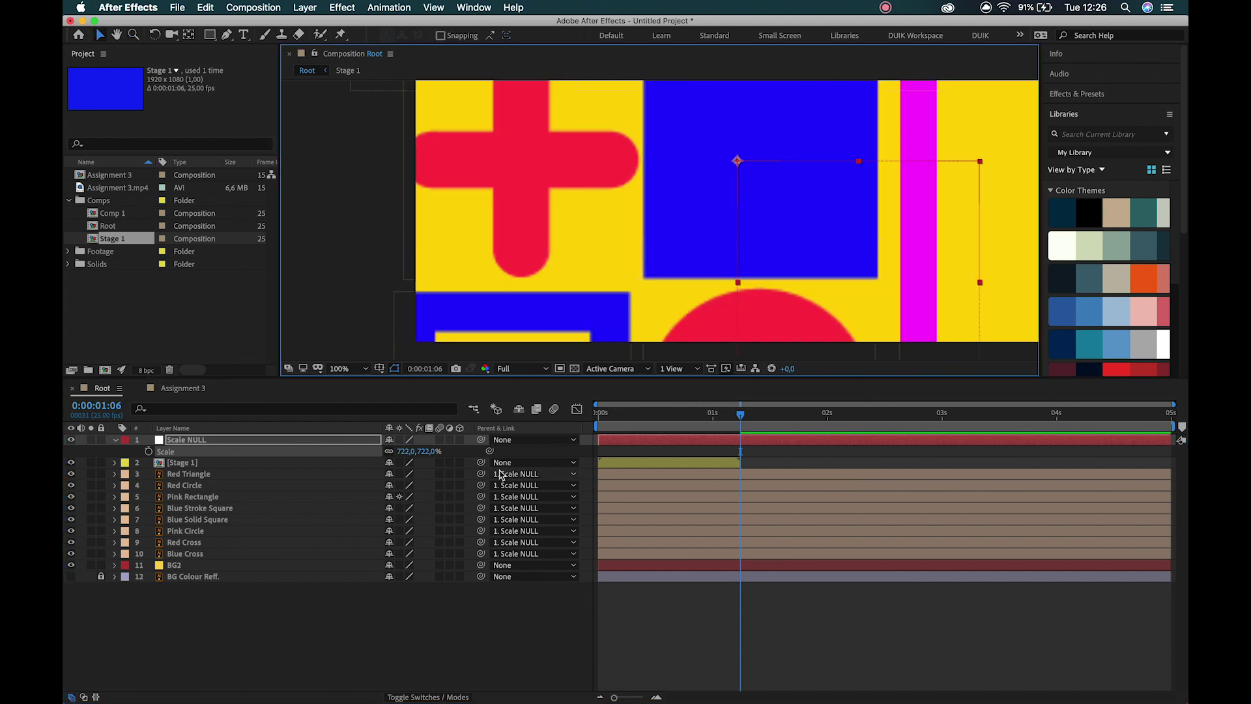
key(super+a)
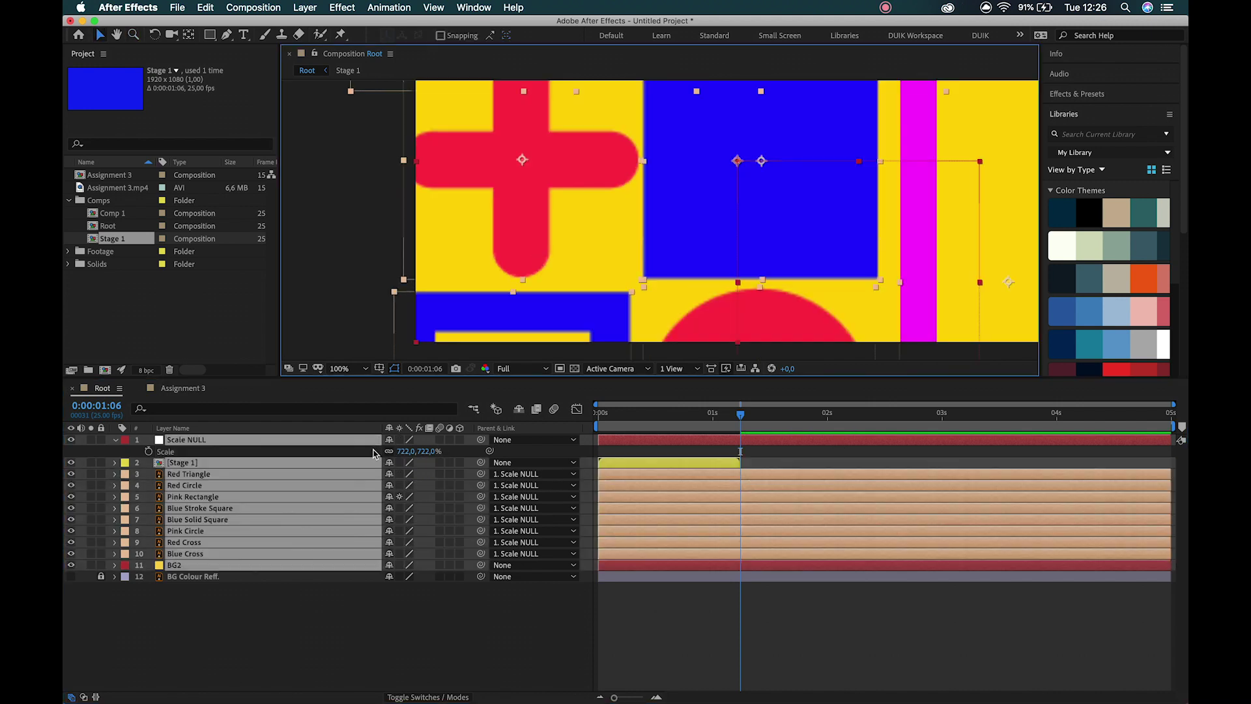
click(400, 441)
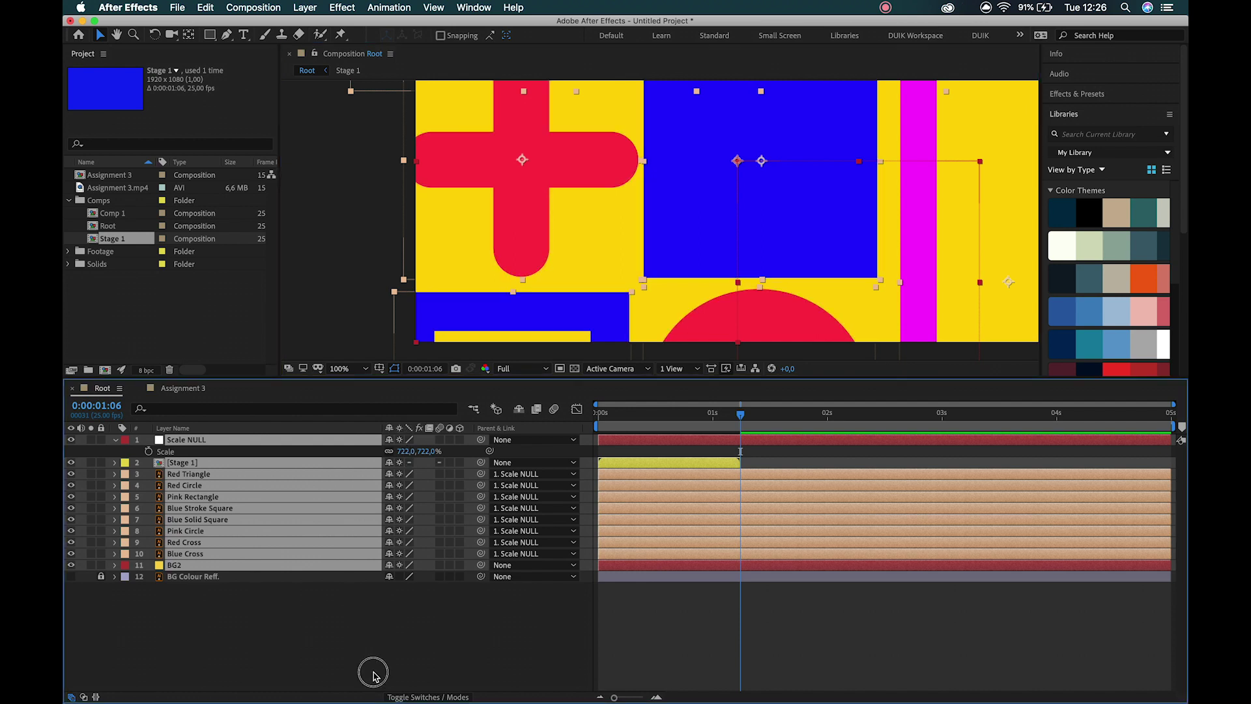
click(372, 678)
- Compare the blue square's size with the Assignment 3 reference and reduce the scale of Scale NULL to 472%
key(z)
scroll(722, 227, down, 4)
scroll(645, 214, up, 1)
key(v)
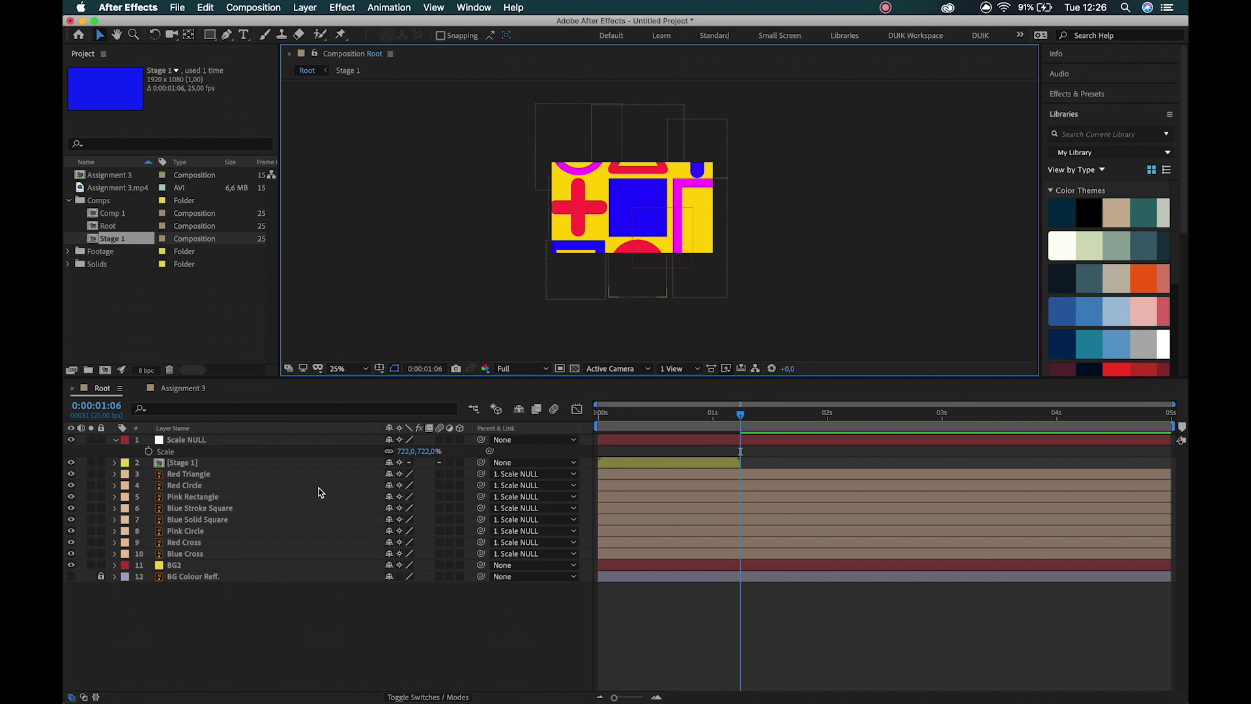
click(185, 389)
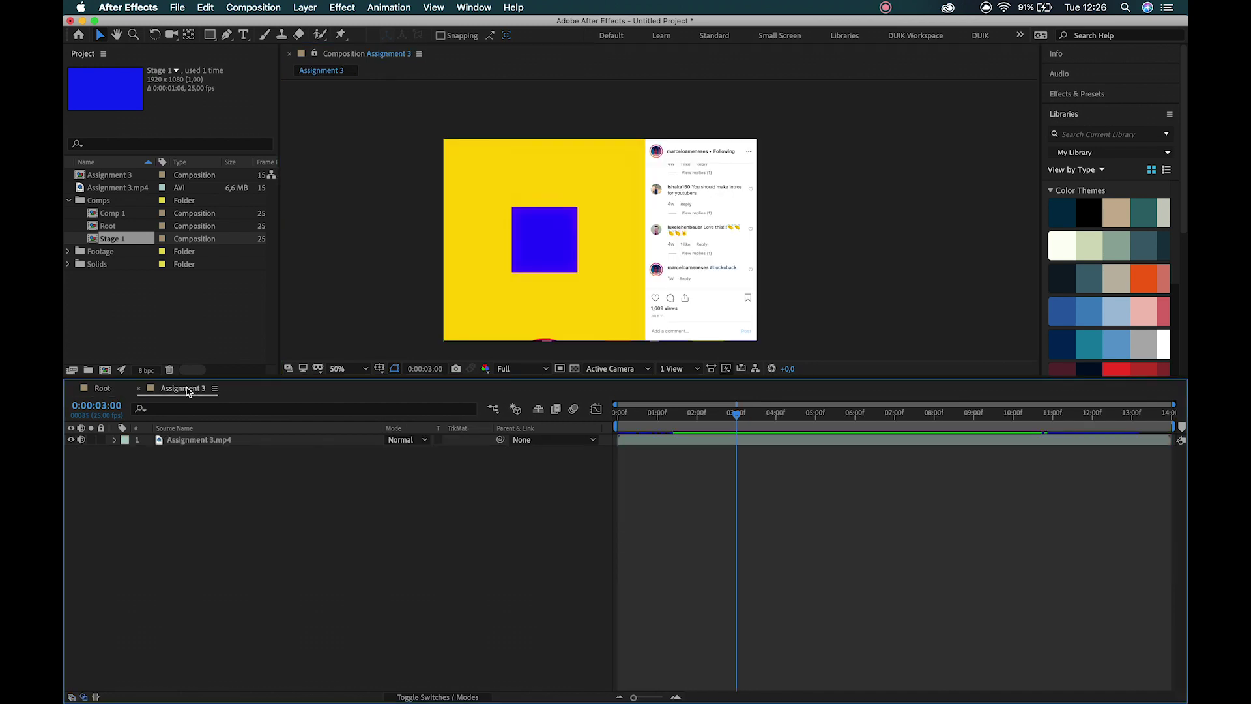
click(101, 388)
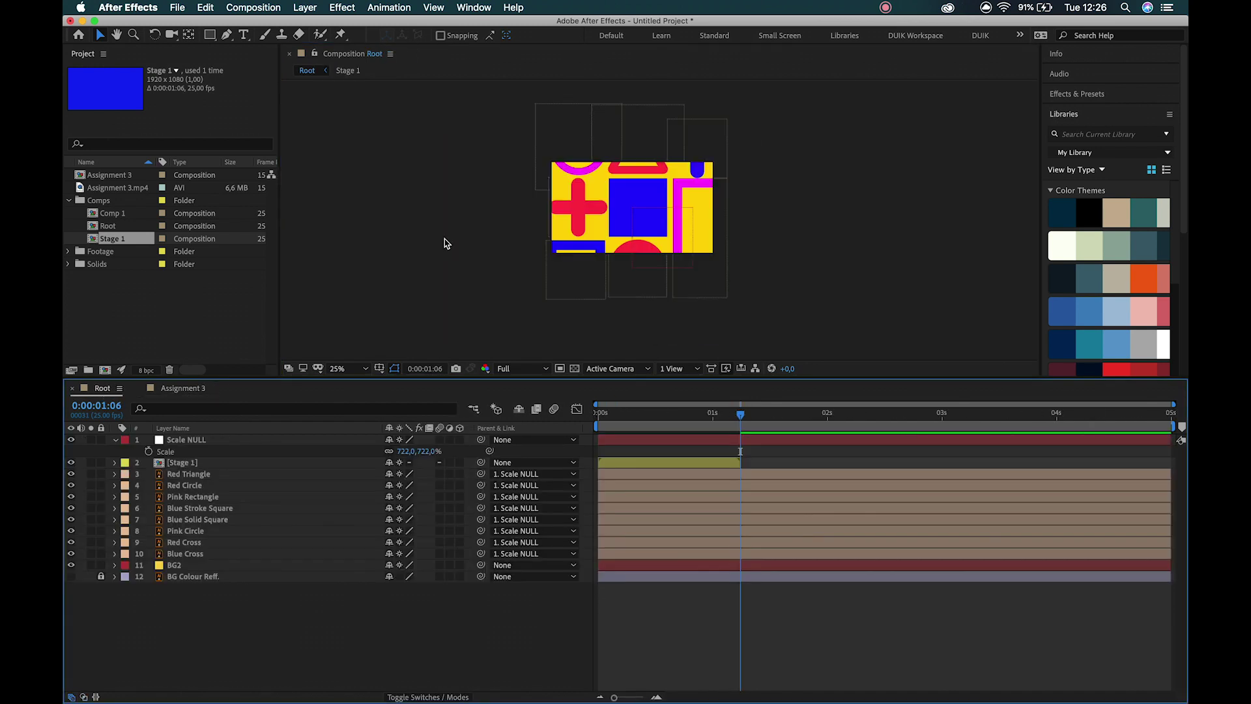
drag(430, 454, 254, 443)
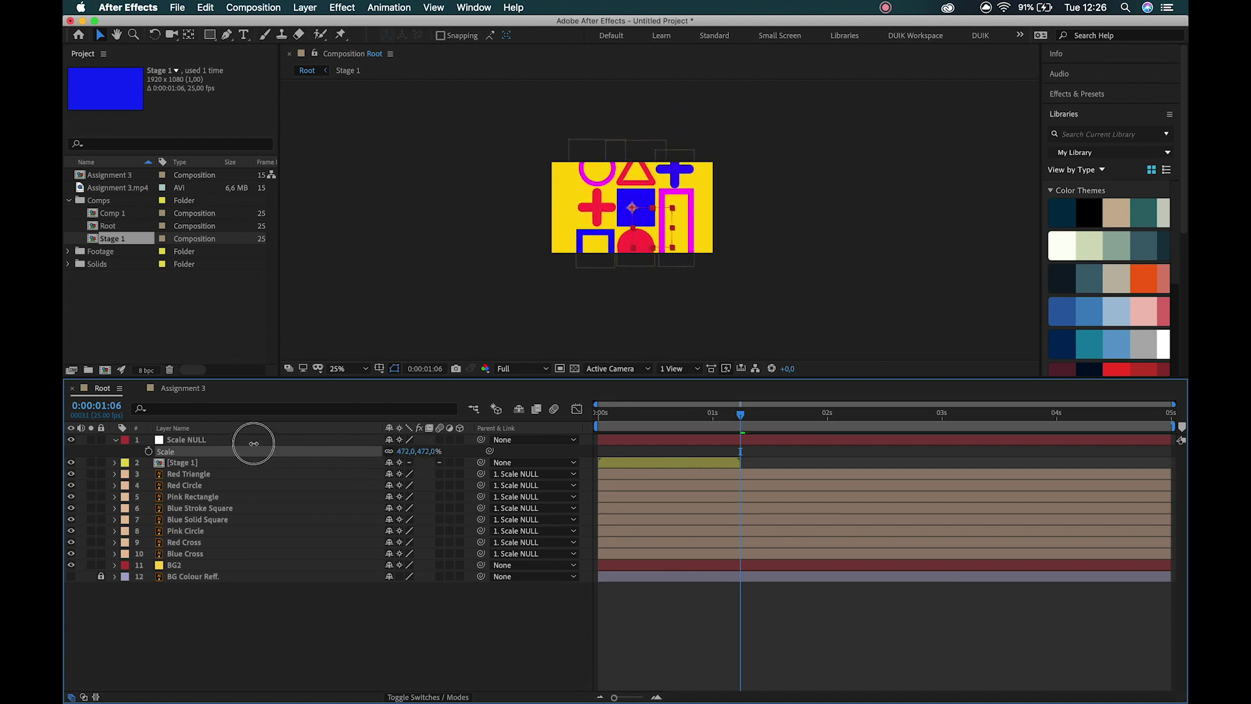
click(254, 447)
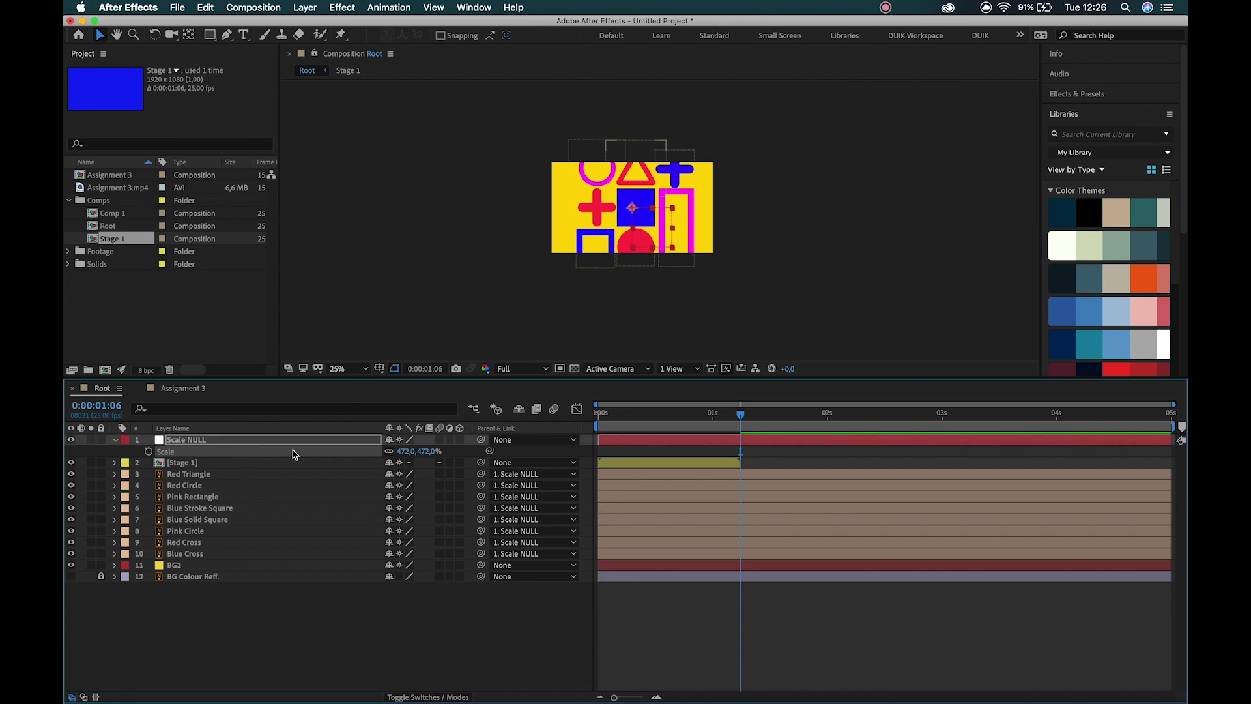
- Recheck the square in the Assignment 3 reference and set a Scale keyframe on Scale NULL at 0:00:01:06
click(186, 388)
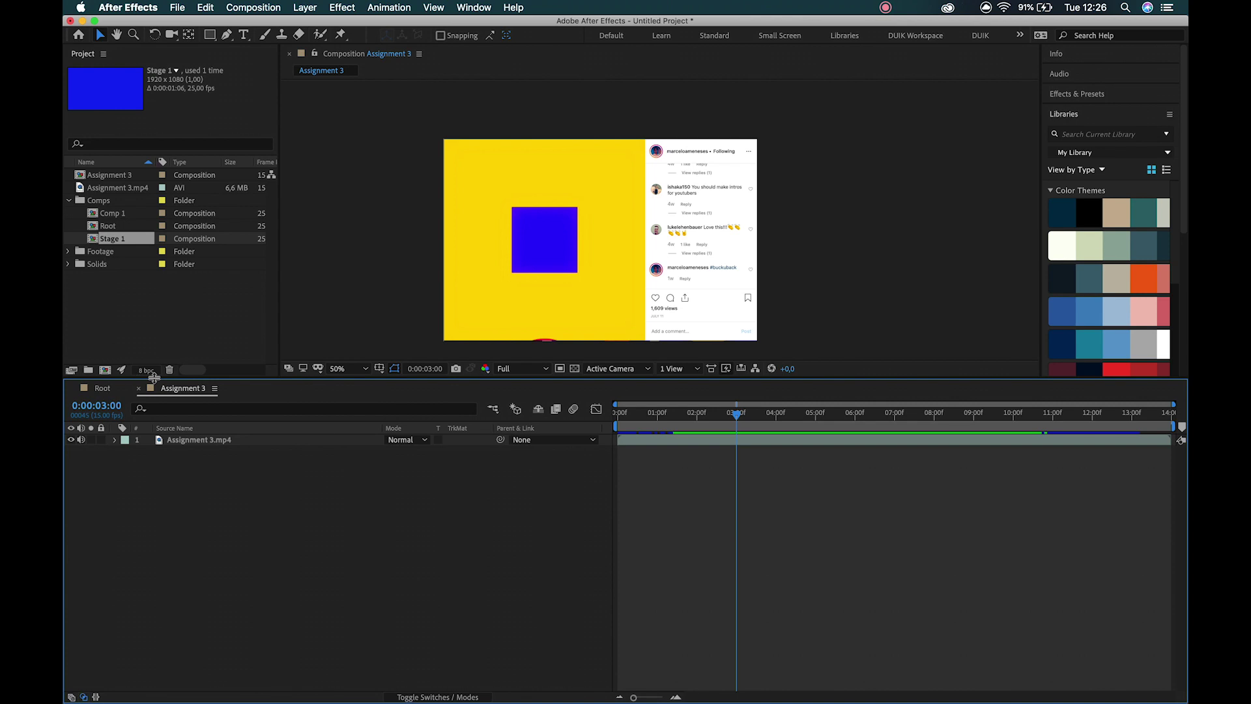
key(space)
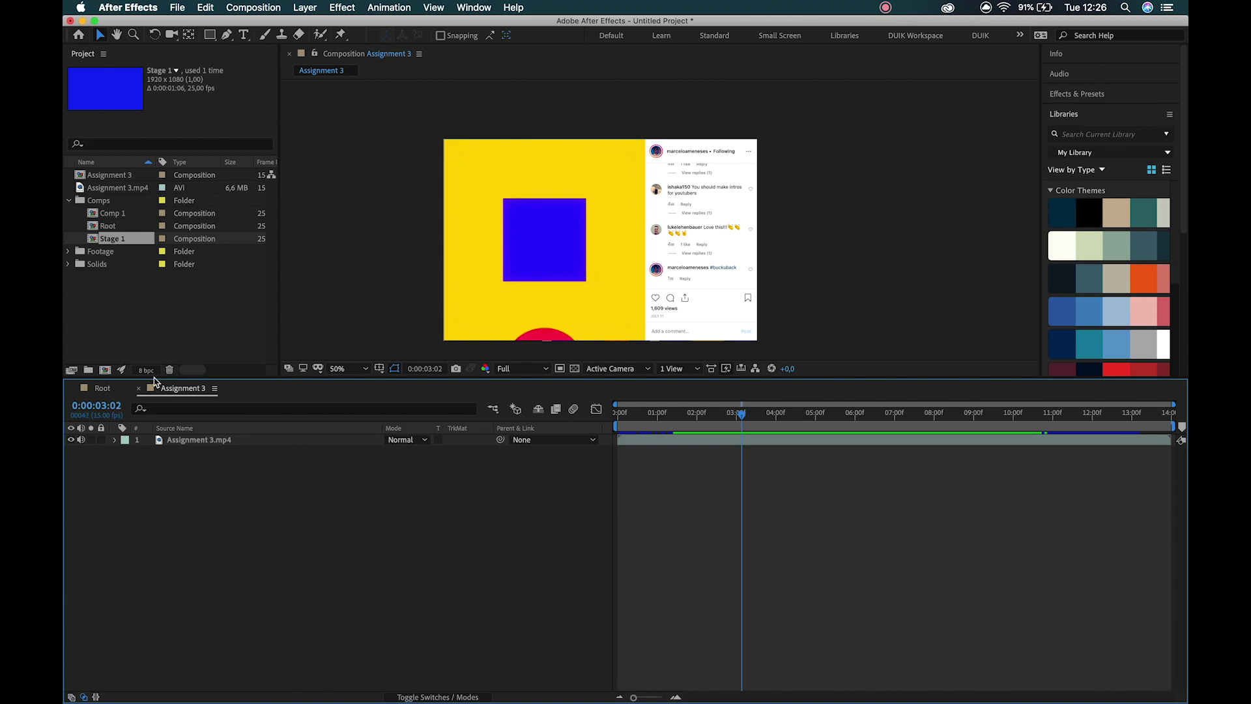
click(124, 391)
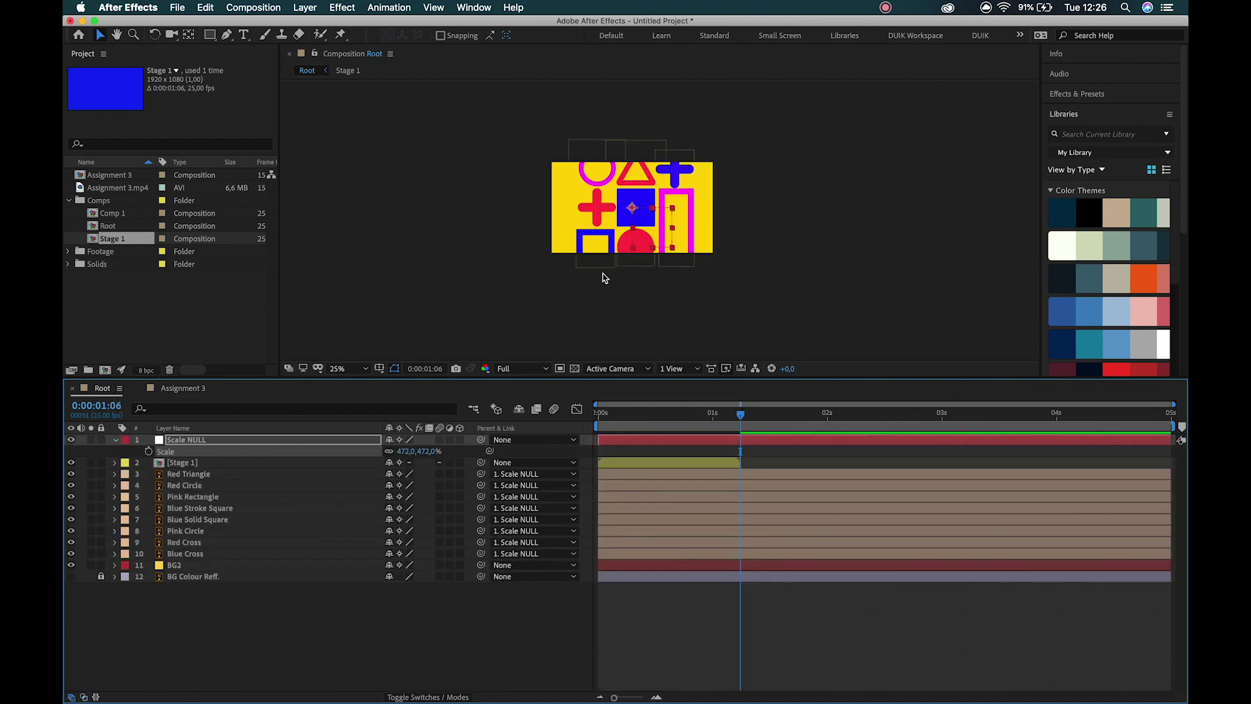
click(527, 338)
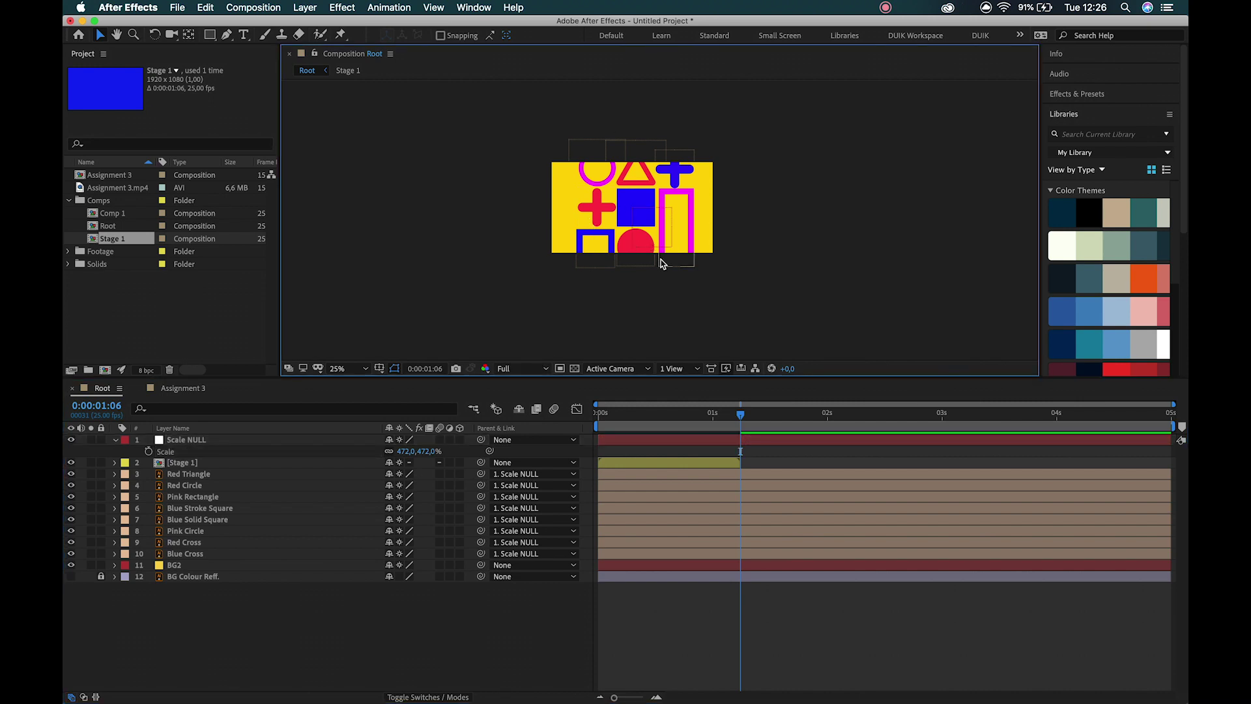
click(326, 450)
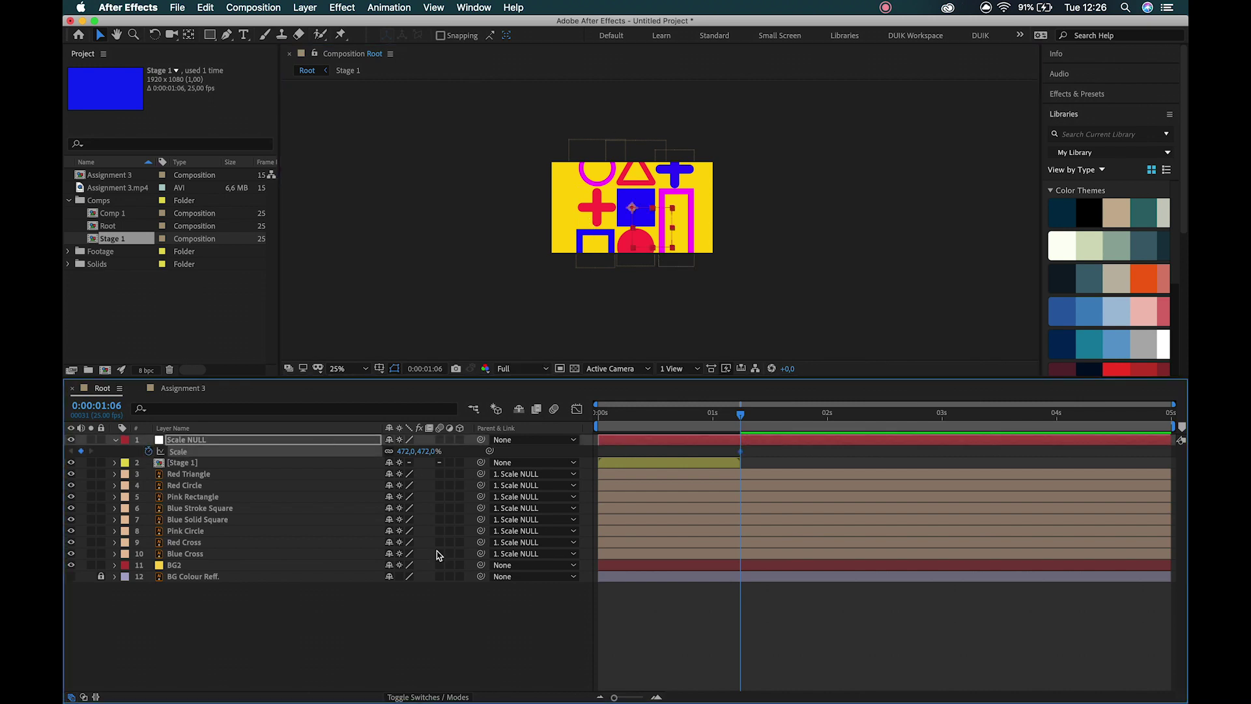
click(388, 613)
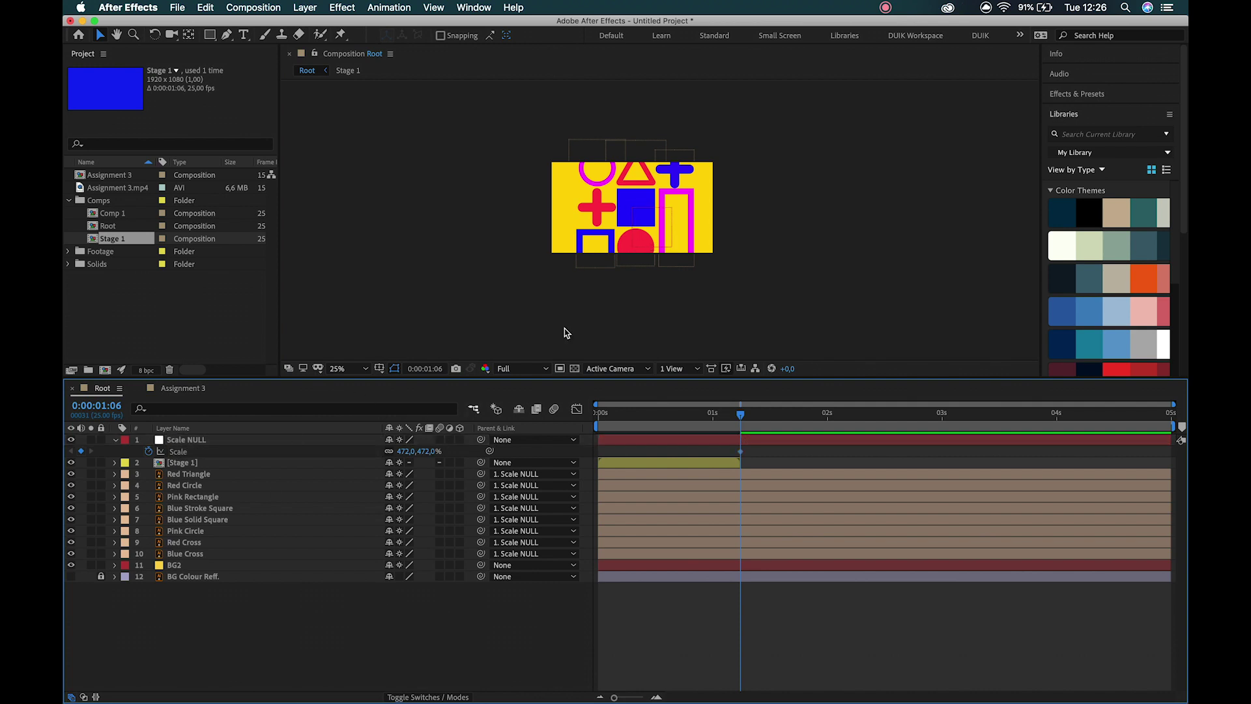
- Reveal the Position property of the layers from Red Triangle through Blue Cross
key(z)
click(656, 191)
key(space)
drag(591, 238, 591, 174)
key(v)
click(556, 132)
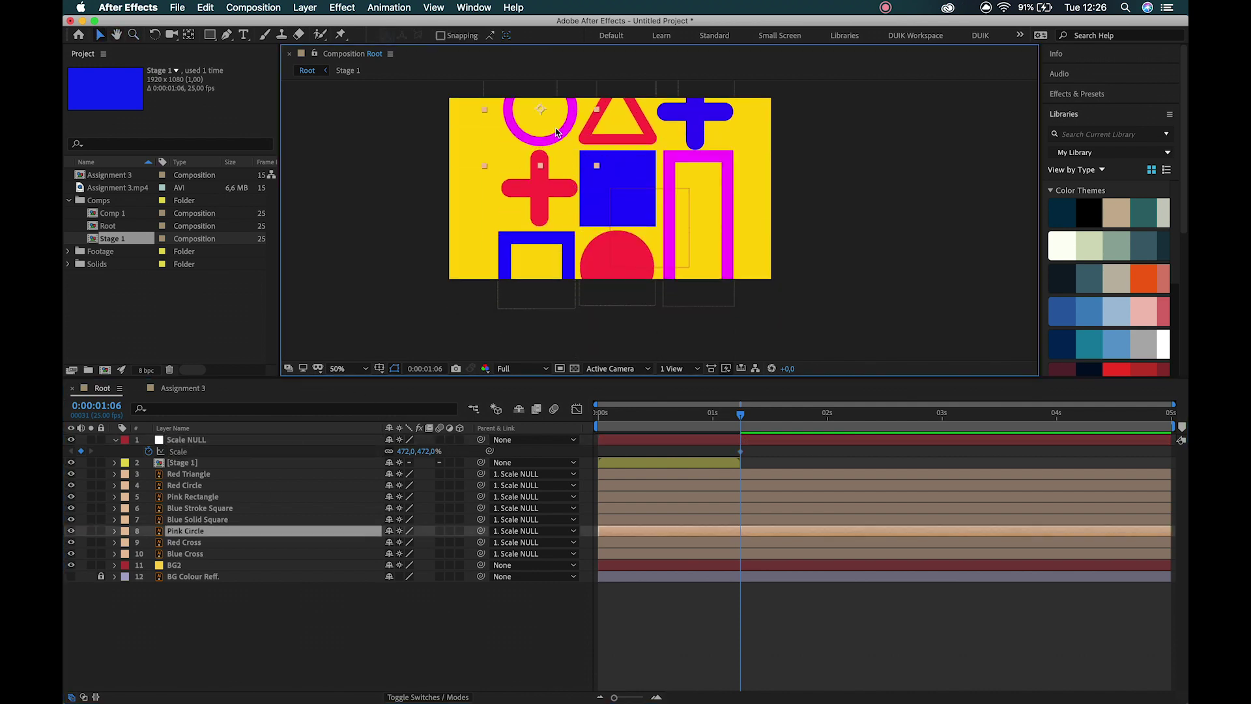
click(206, 476)
shift+click(215, 554)
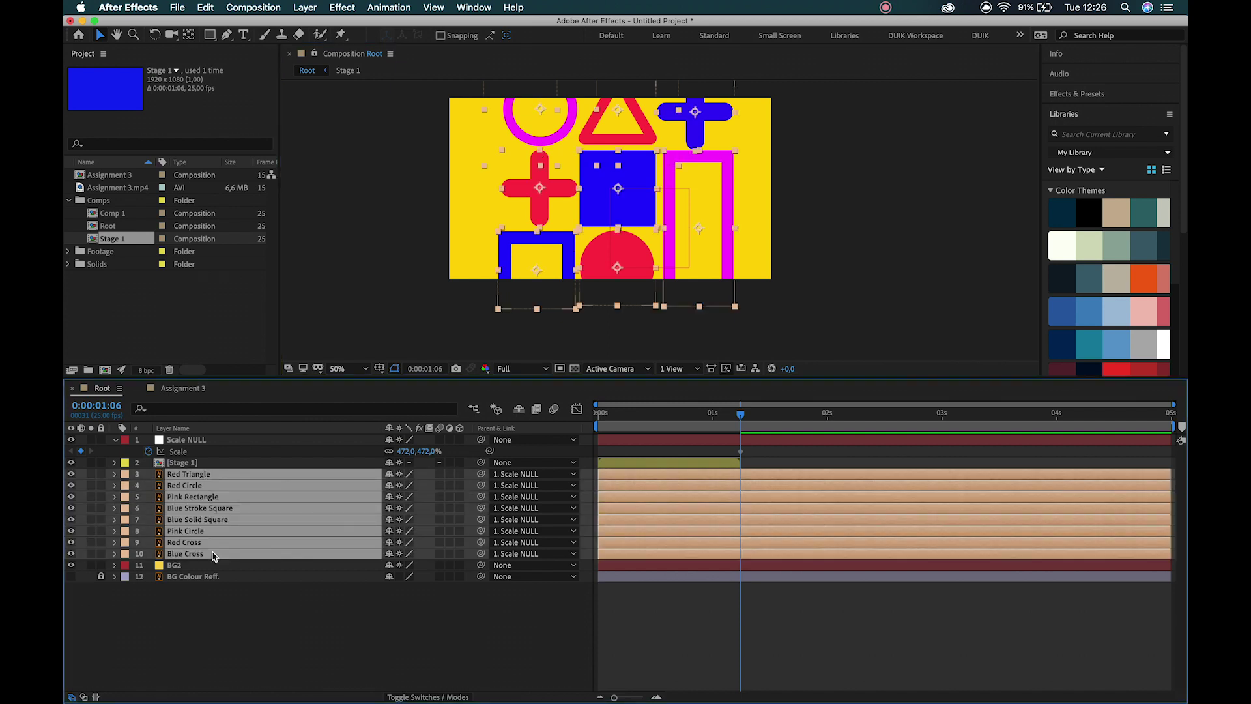
key(p)
- Move the Blue Solid Square layer above Red Triangle in the Root layer stack
click(815, 245)
click(620, 188)
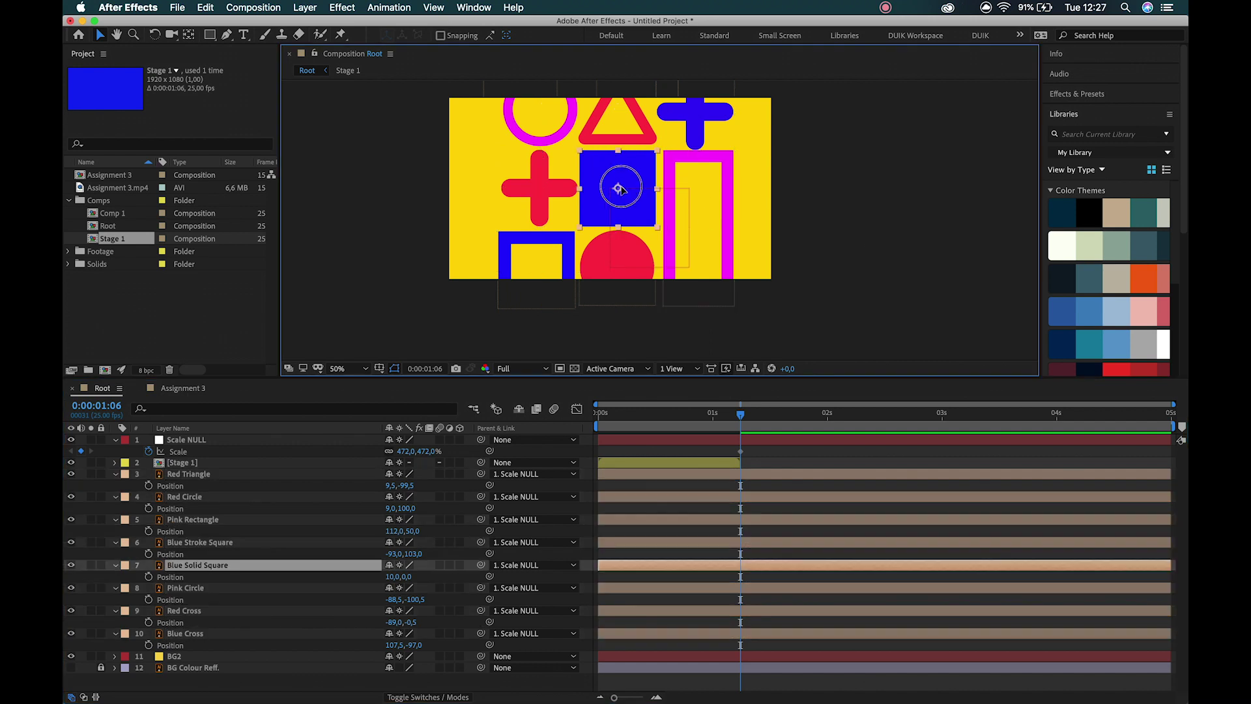
drag(198, 571, 201, 477)
- Set Position keyframes at 0:00:01:06 on the layers from Red Triangle through Blue Cross, leaving out Blue Solid Square
click(199, 497)
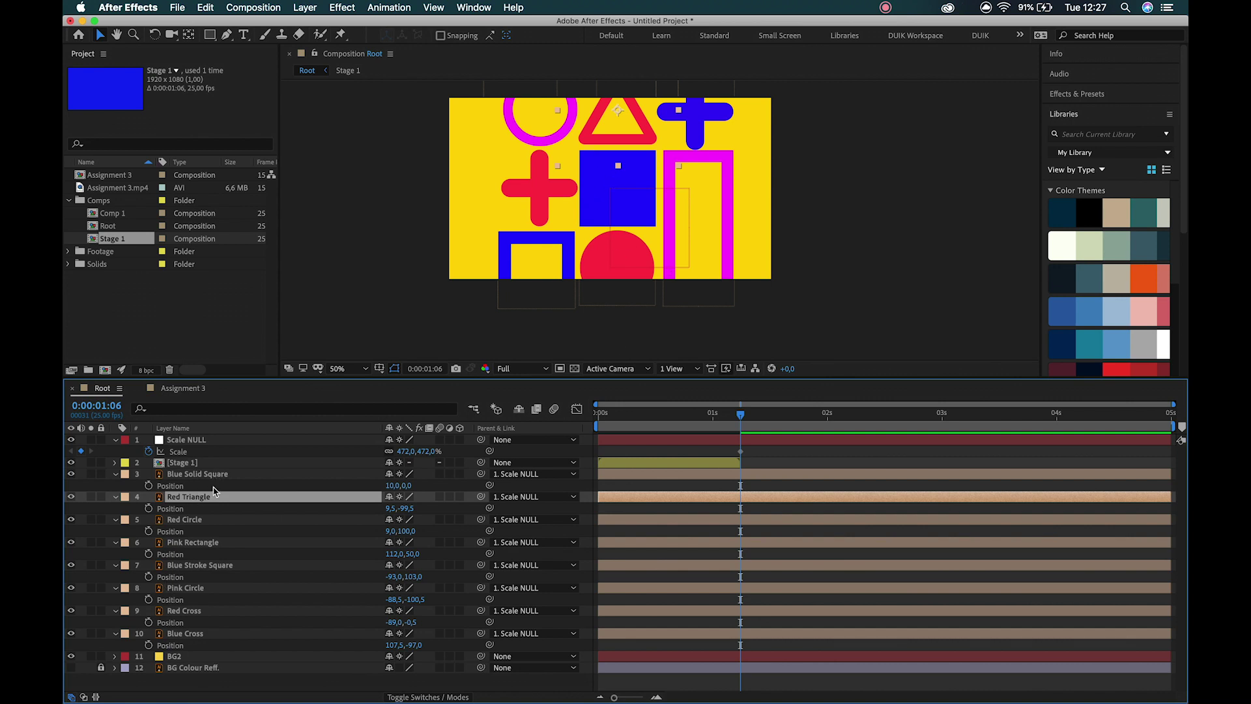
shift+click(204, 634)
click(149, 644)
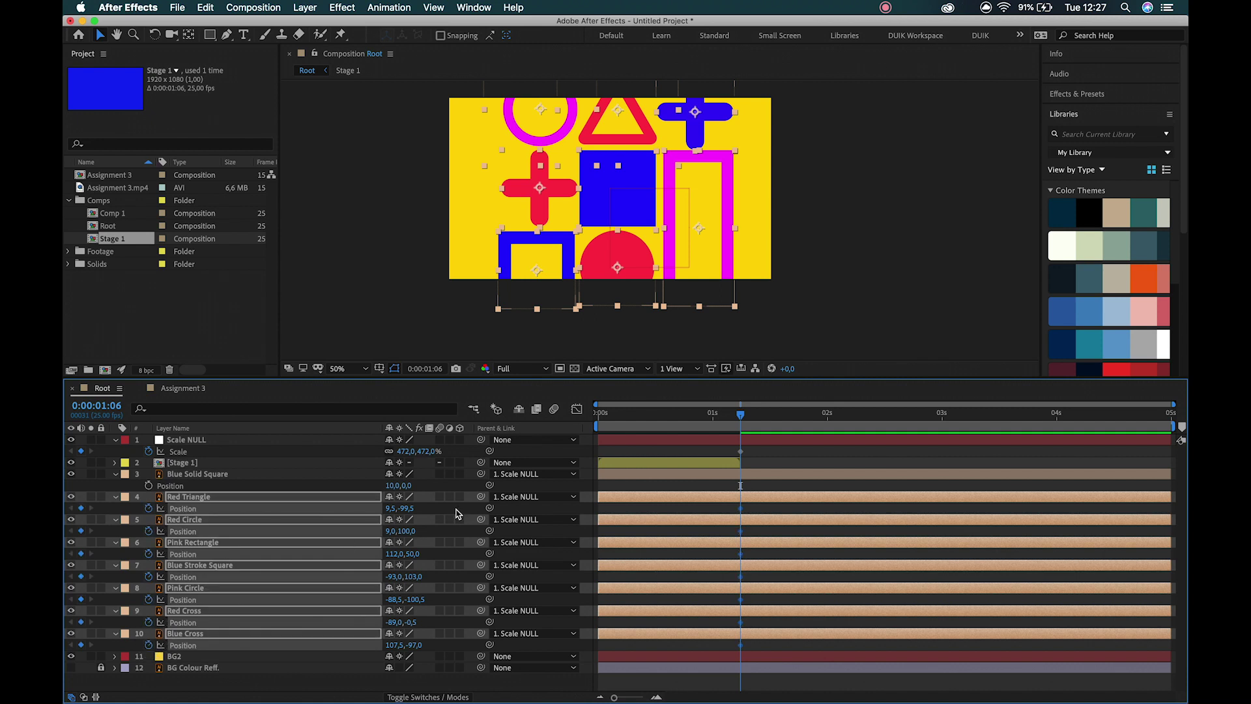
- Add Position keyframes with unchanged values at 0:00:01:11 on the layers from Red Triangle through Blue Cross
key(Page_Down)
key(Page_Down)
key(Page_Down)
key(Page_Down)
key(Page_Down)
click(80, 508)
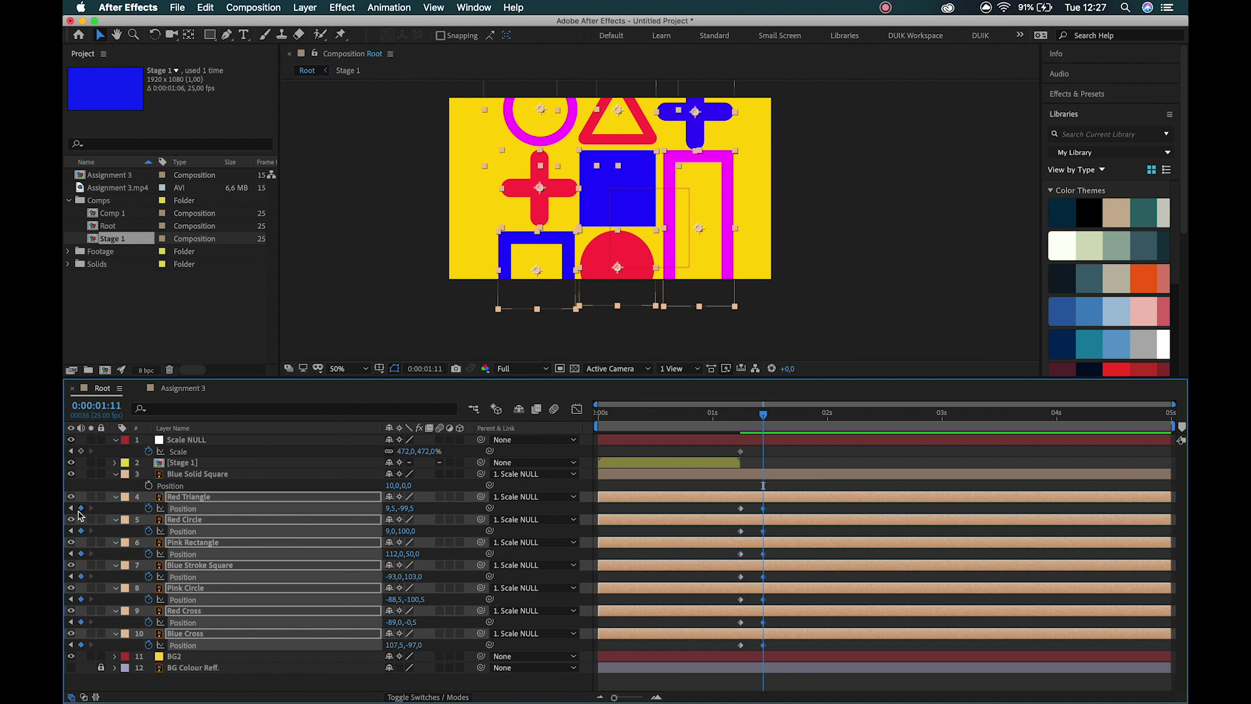
- Move Red Triangle straight up out of the frame at 0:00:01:06, to a Position of about 9.5, -167.3
key(shift+Page_Up)
key(Page_Down)
key(Page_Down)
key(Page_Down)
key(Page_Down)
key(Page_Down)
key(Page_Down)
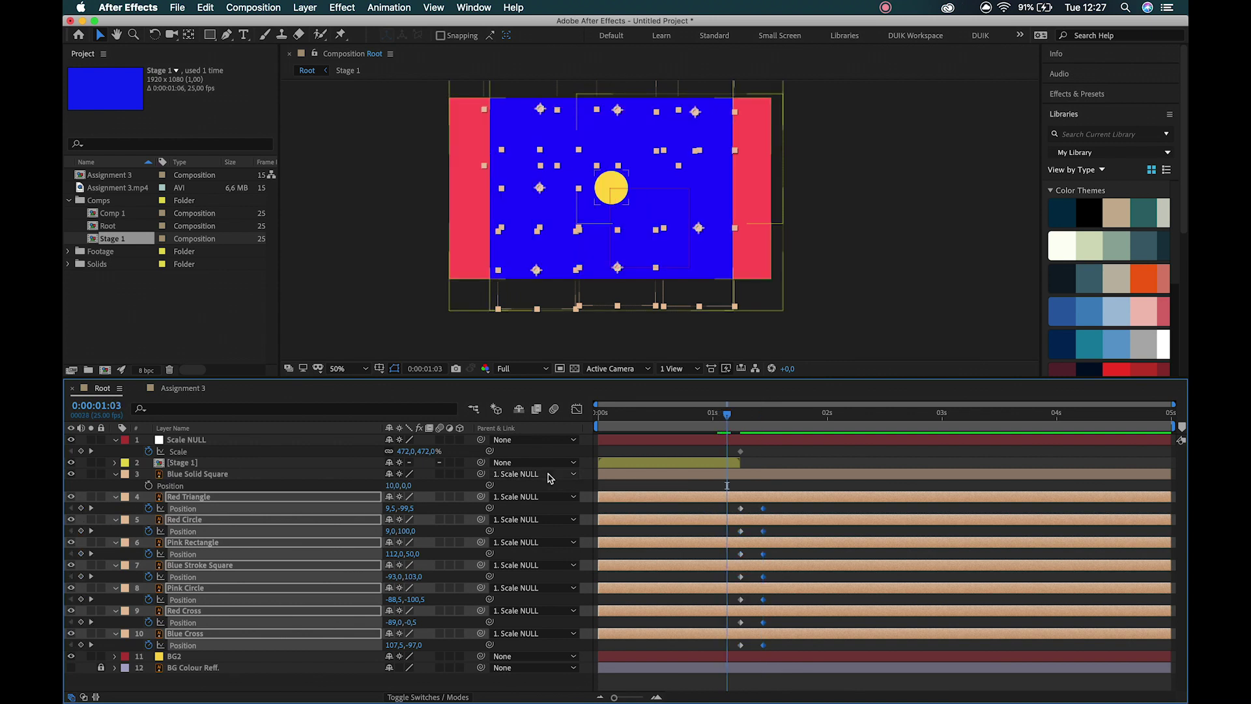
key(Page_Up)
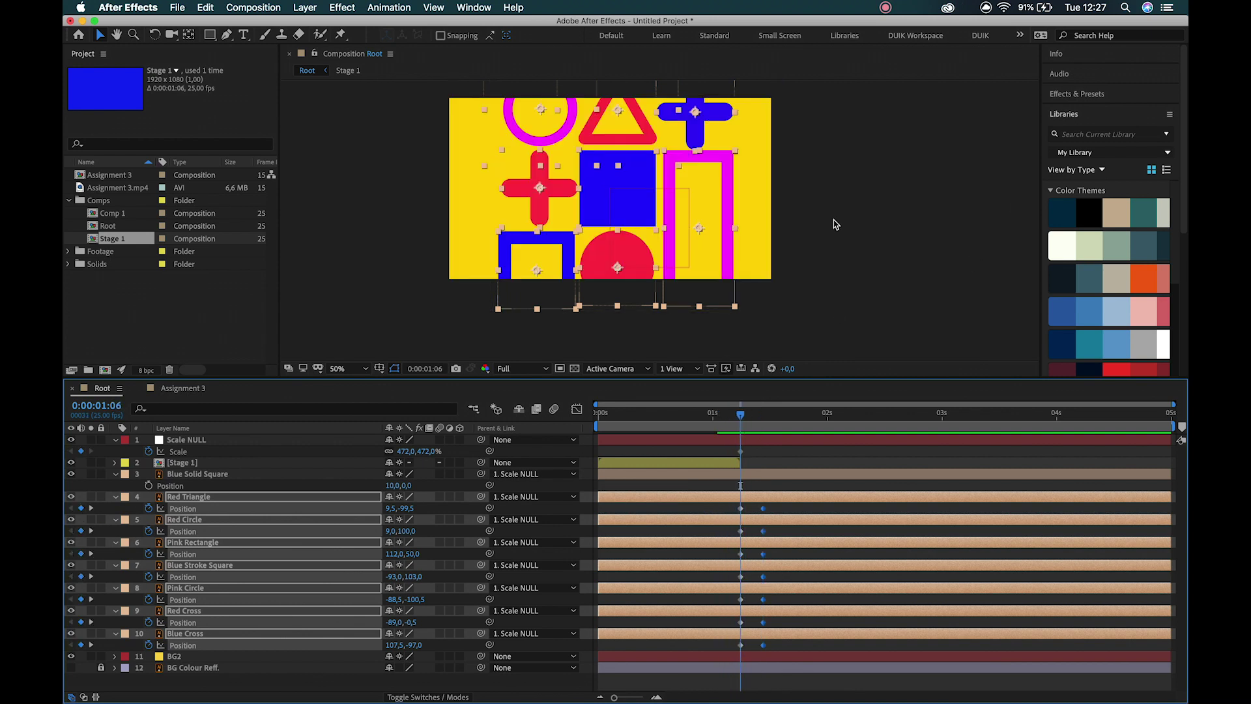
click(997, 187)
drag(649, 211, 642, 359)
click(623, 285)
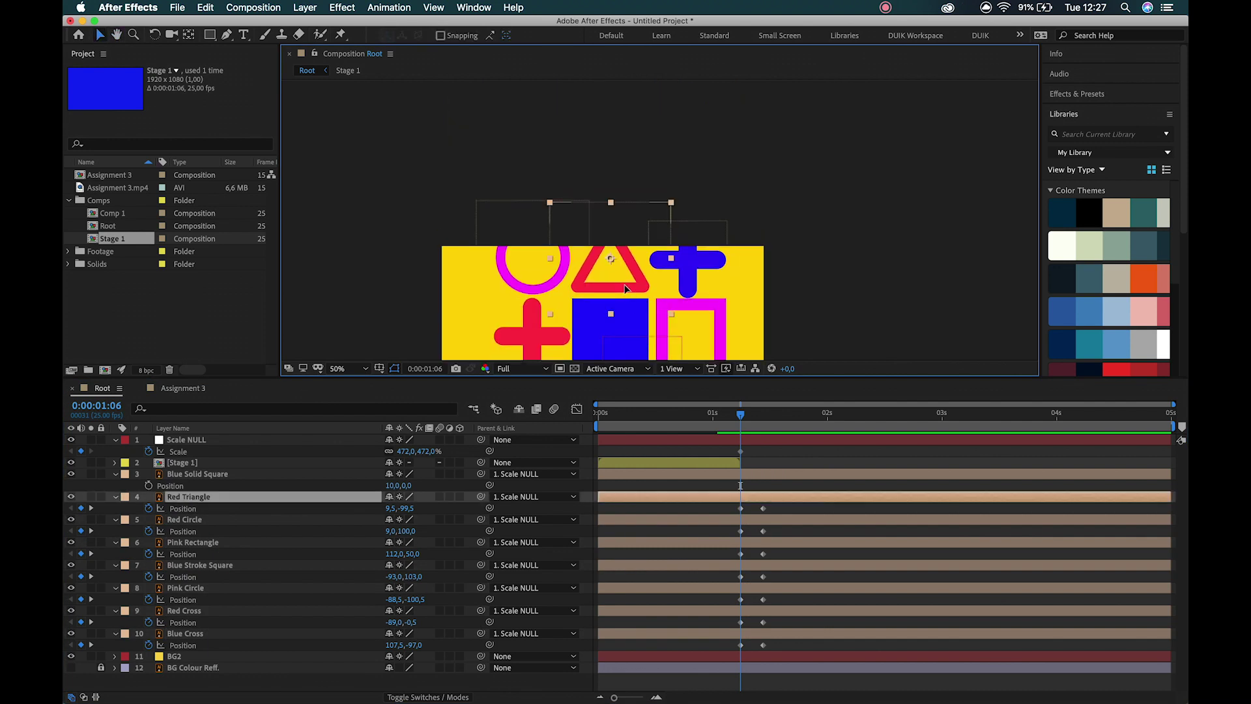
key(shift+Up)
key(shift+Up)
key(shift+Up)
key(shift+Up)
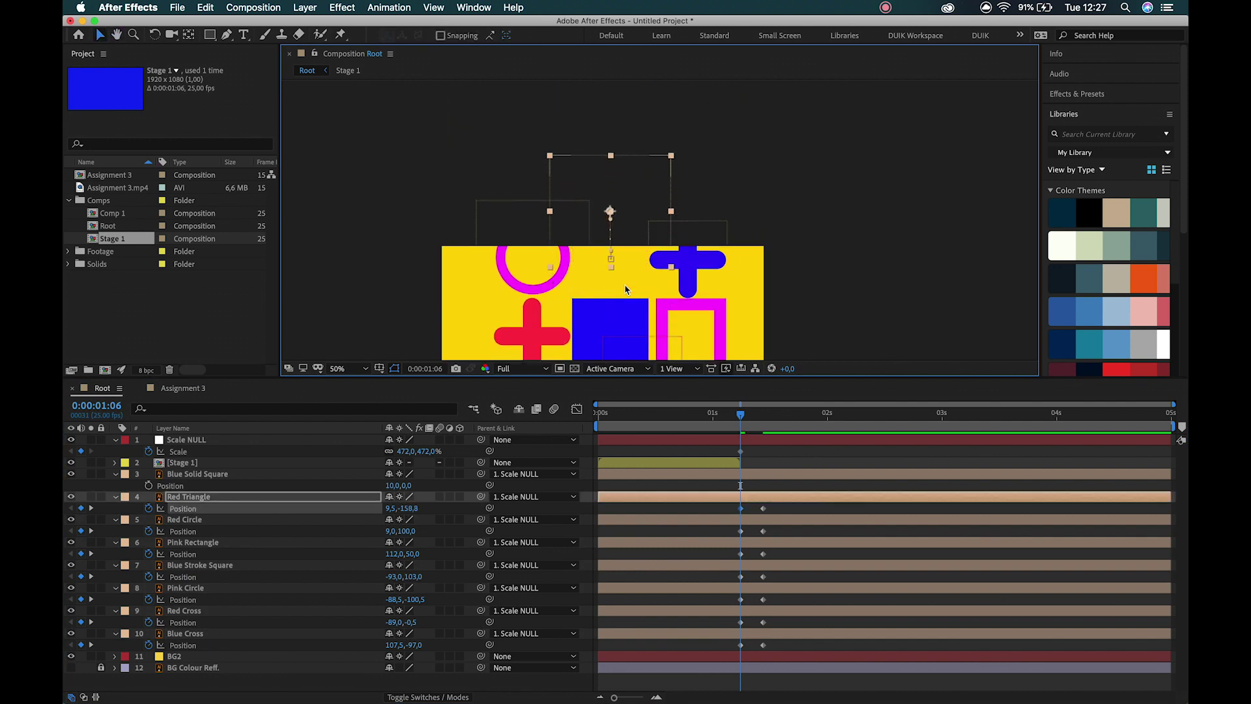
- Move Pink Circle diagonally up and left out of the frame at 0:00:01:06, to a Position of about -156.3, -168.3
key(shift+Left)
key(shift+Left)
key(shift+Up)
key(shift+Up)
key(shift+Up)
key(shift+Up)
key(shift+Up)
key(shift+Up)
key(shift+Up)
key(shift+Up)
key(shift+Left)
key(shift+Left)
key(shift+Left)
key(shift+Left)
key(shift+Left)
key(shift+Left)
key(shift+Left)
key(shift+Left)
key(shift+Left)
key(shift+Left)
key(shift+Left)
key(shift+Left)
key(shift+Up)
key(shift+Up)
key(shift+Up)
key(shift+Up)
key(shift+Up)
key(shift+Up)
key(shift+Left)
key(shift+Left)
key(shift+Up)
key(shift+Up)
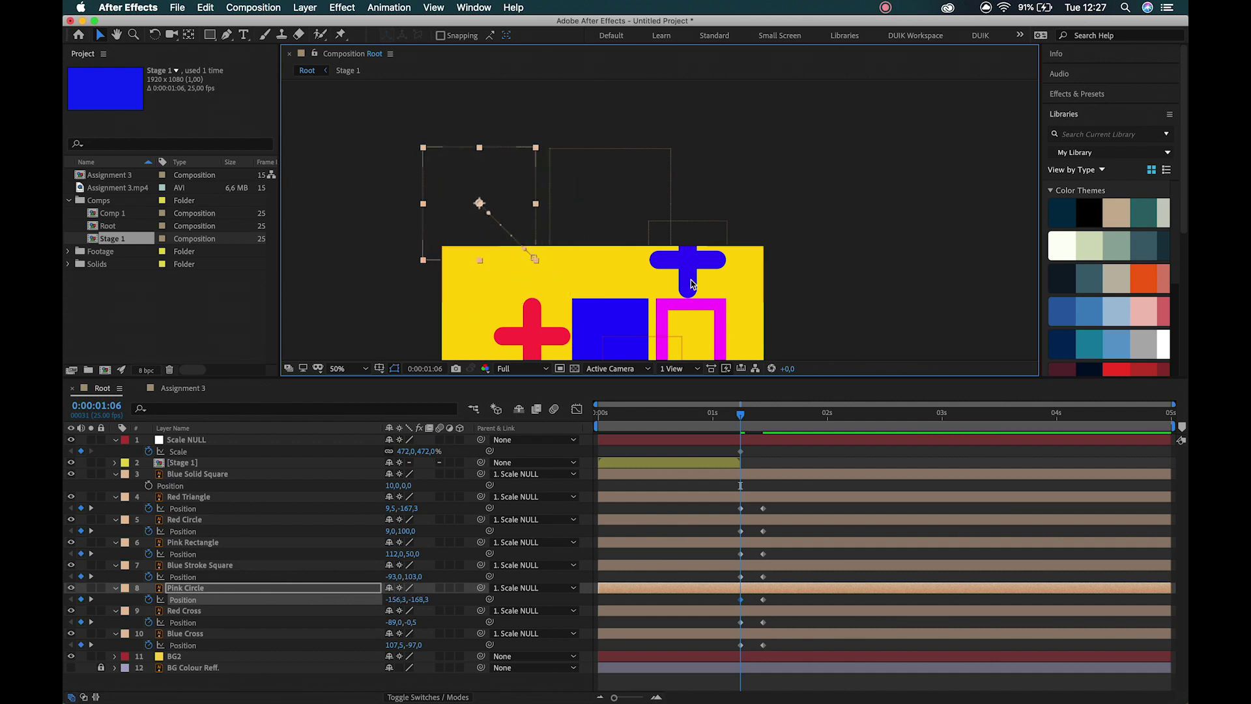
- Move the Blue Cross diagonally up and to the right, out of the frame, to position 175.3, -173.3 at 0:00:01:06
click(704, 265)
key(shift+Up)
key(shift+Up)
key(shift+Up)
key(shift+Up)
key(shift+Up)
key(shift+Up)
key(shift+Up)
key(shift+Up)
key(shift+Up)
key(shift+Up)
key(shift+Right)
key(shift+Right)
key(shift+Right)
key(shift+Right)
key(shift+Right)
key(shift+Right)
key(shift+Right)
key(shift+Right)
key(shift+Right)
key(shift+Right)
key(shift+Up)
key(shift+Up)
key(shift+Up)
key(shift+Up)
key(shift+Up)
key(shift+Up)
key(shift+Right)
key(shift+Right)
key(shift+Right)
key(shift+Right)
key(shift+Right)
key(shift+Right)
key(shift+Up)
key(shift+Up)
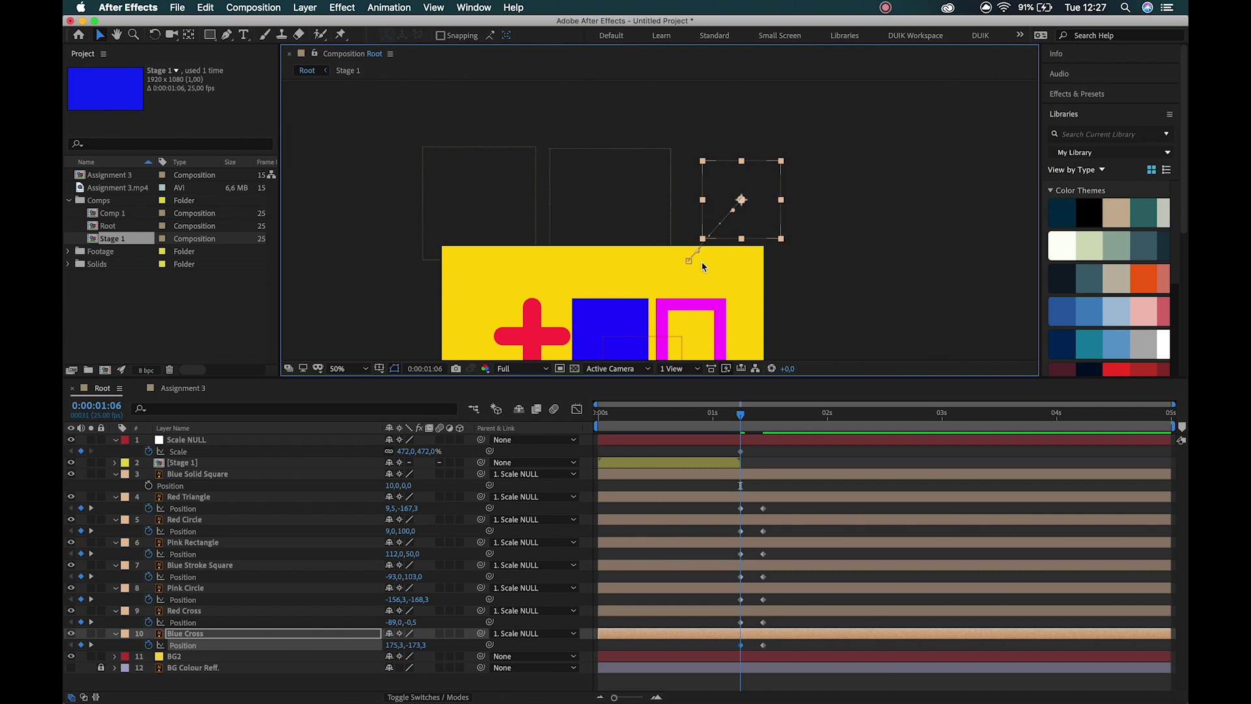
- Move the Red Cross straight left out of the frame to position -258.5, -0.5 at 0:00:01:06
scroll(676, 271, down, 5)
click(515, 221)
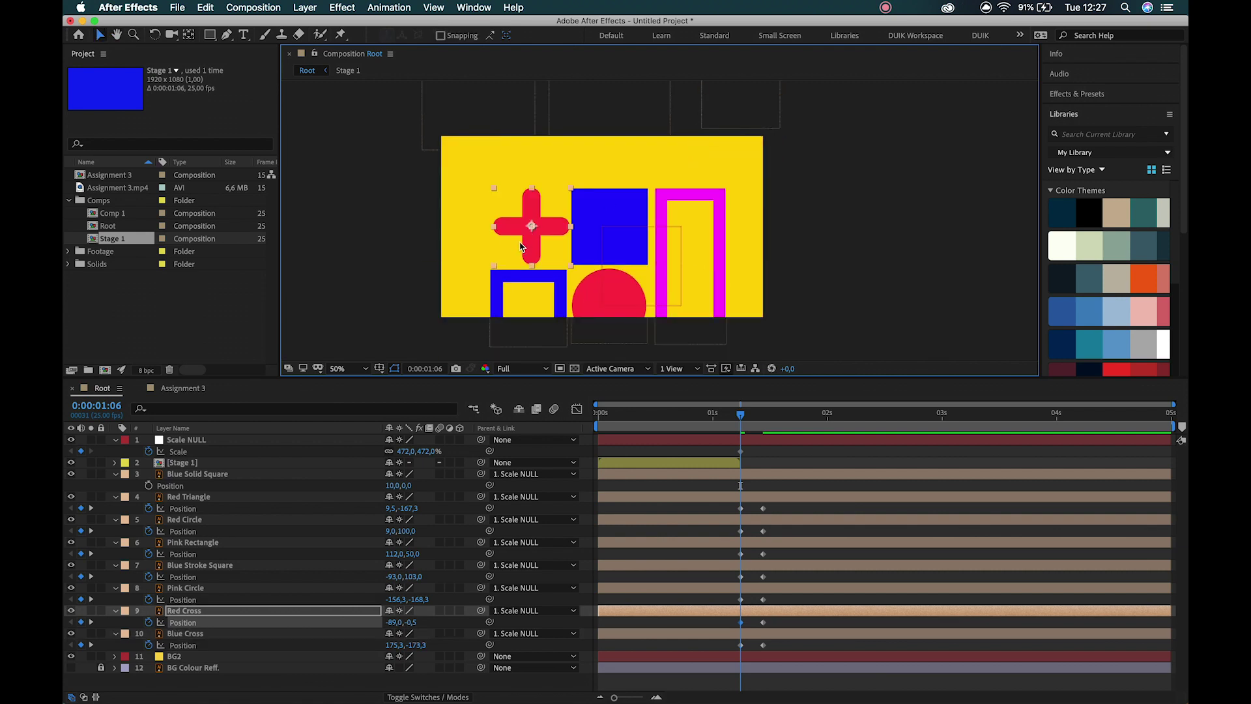
key(shift+Left)
key(shift+Left)
key(shift+Left)
key(shift+Left)
key(shift+Left)
key(shift+Left)
key(shift+Left)
key(shift+Left)
key(shift+Left)
key(shift+Left)
key(shift+Left)
key(shift+Left)
key(shift+Left)
key(shift+Left)
key(shift+Left)
key(shift+Left)
key(shift+Left)
key(shift+Left)
key(shift+Left)
key(shift+Left)
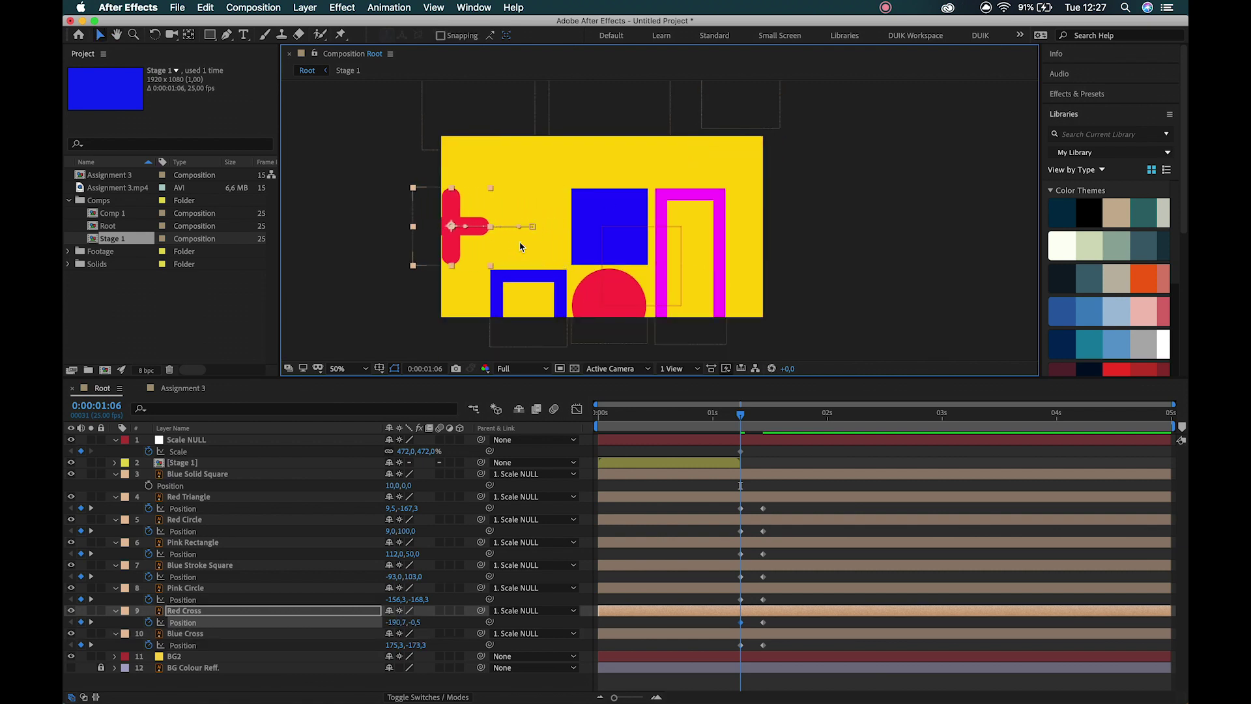
key(shift+Left)
key(shift+Left)
key(shift+Left)
key(shift+Left)
key(shift+Left)
key(shift+Left)
key(shift+Left)
key(shift+Left)
key(shift+Left)
key(shift+Left)
key(shift+Left)
key(shift+Left)
key(shift+Left)
key(shift+Left)
key(shift+Left)
key(shift+Left)
key(shift+Left)
key(shift+Left)
key(shift+Left)
key(shift+Left)
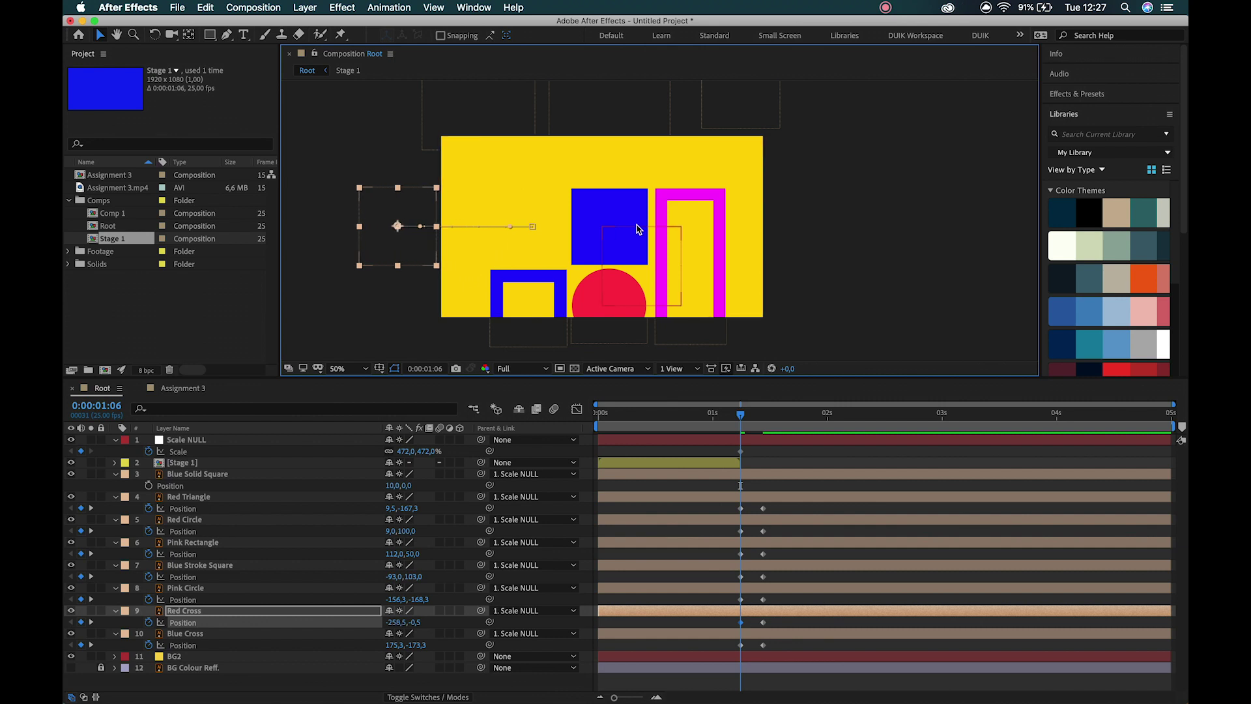
- Check the shapes' placement in the Assignment 3 reference composition and return to the Root composition
click(690, 218)
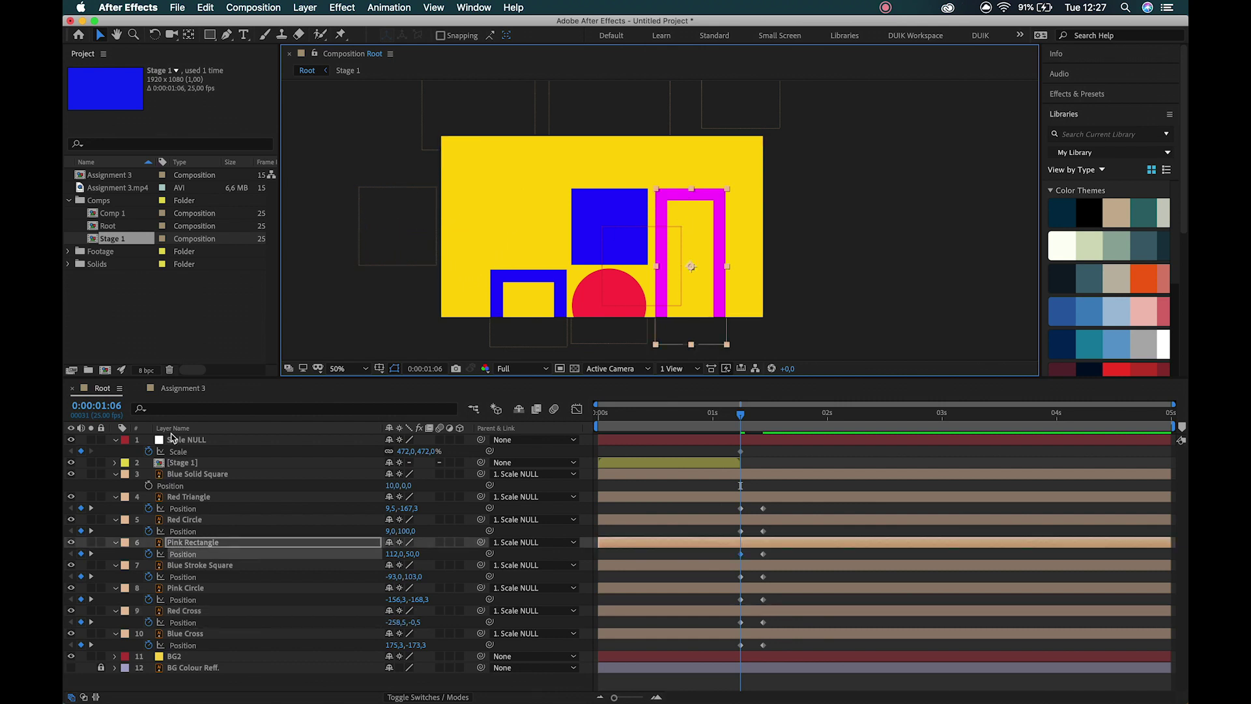
click(184, 388)
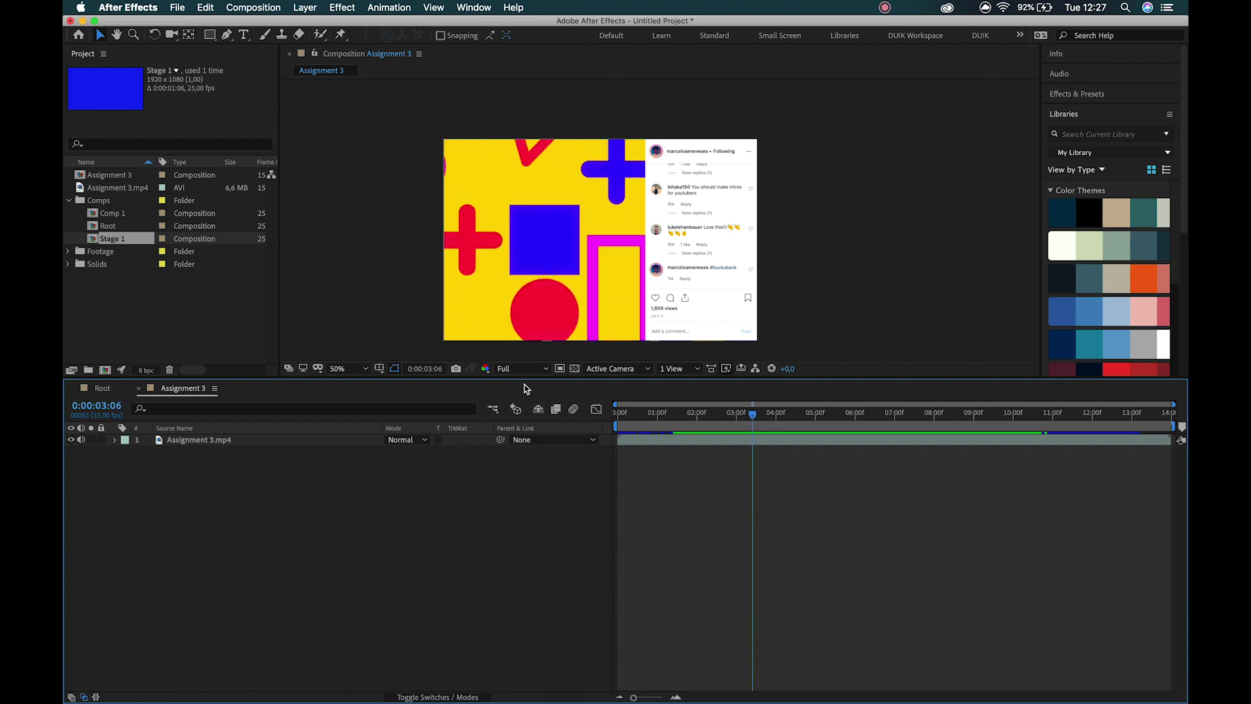
click(96, 388)
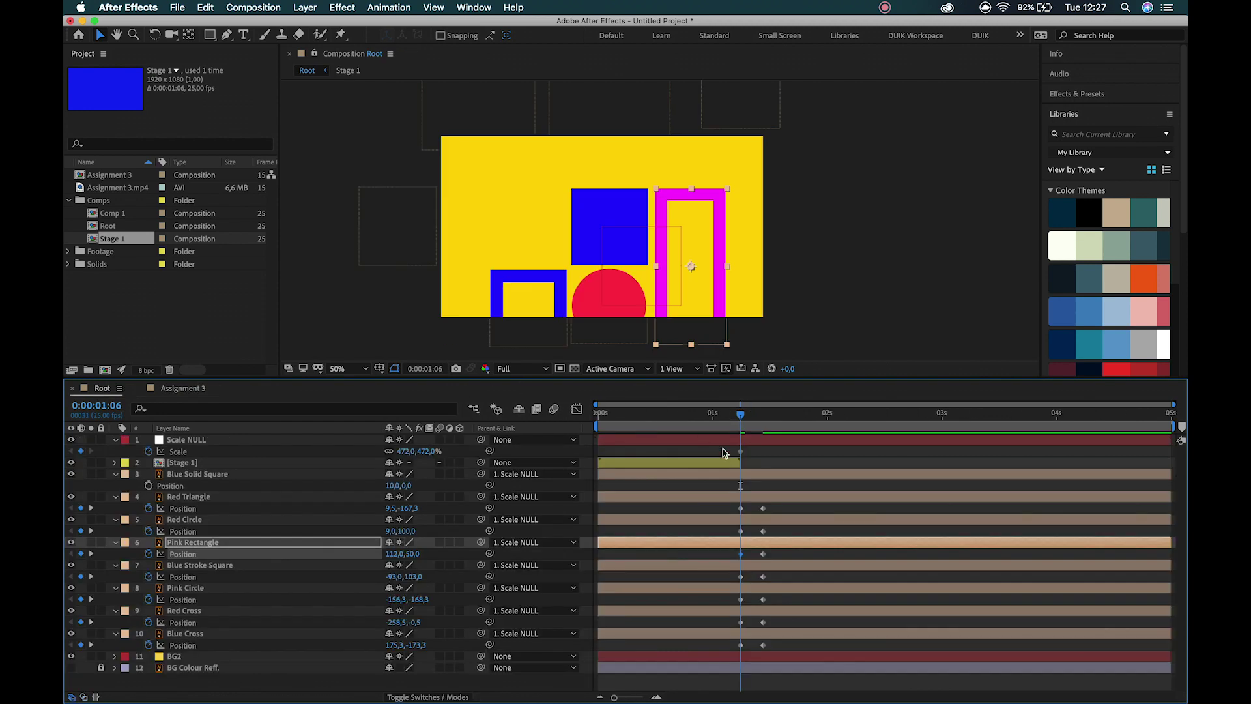
- Reset the shapes' starting positions at 0:00:01:06 by copying each layer's second Position keyframe, from Red Triangle through Blue Cross, and pasting it there
click(763, 508)
click(763, 531)
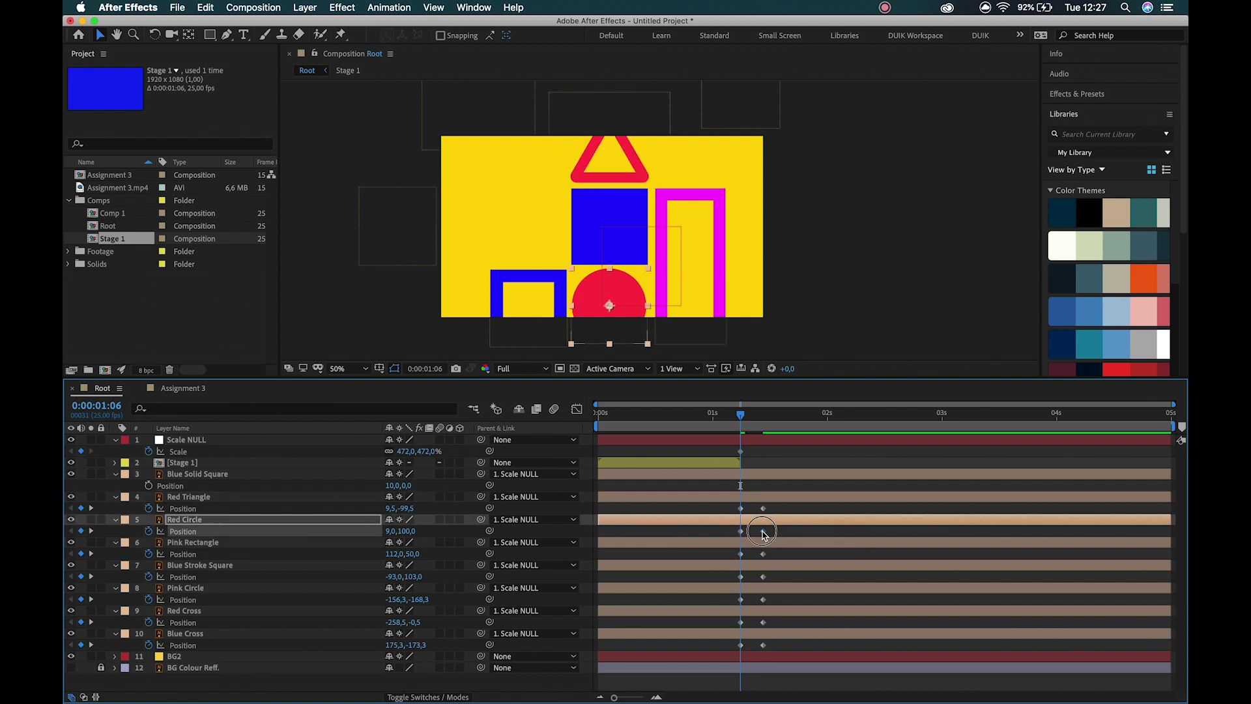
click(763, 554)
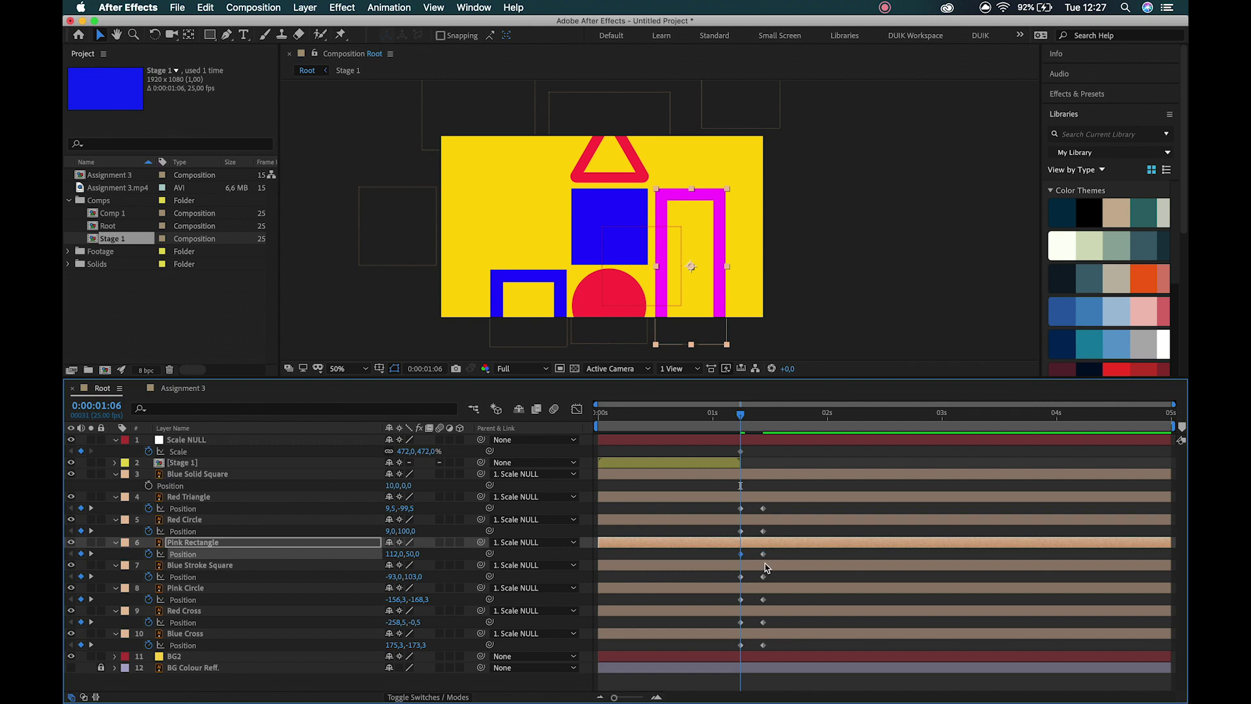
click(763, 576)
click(764, 599)
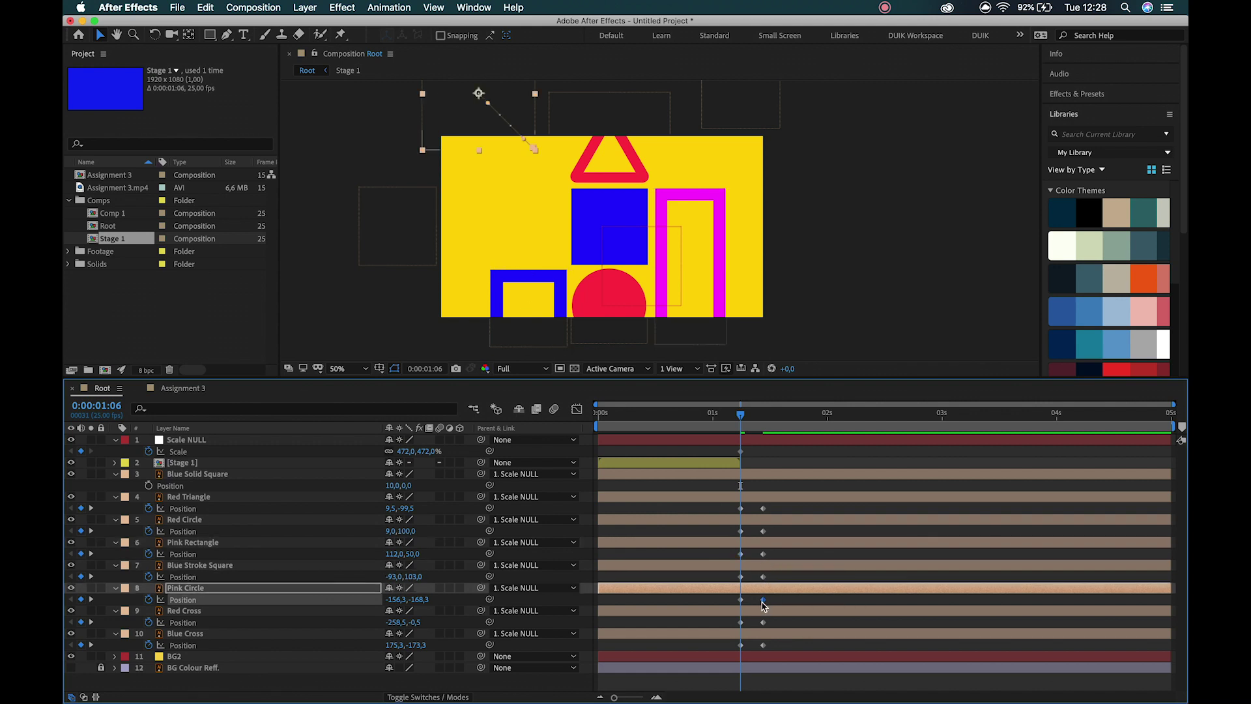
click(763, 622)
key(super+c)
key(super+v)
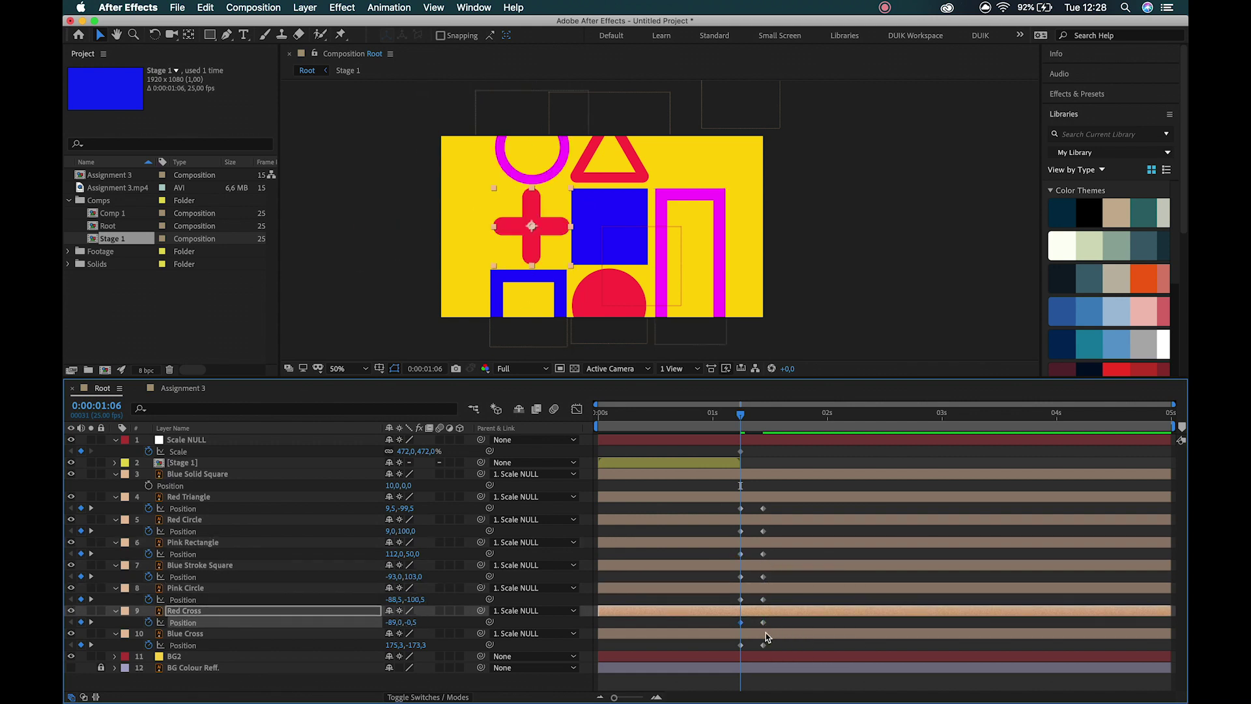
click(764, 644)
key(super+c)
key(super+v)
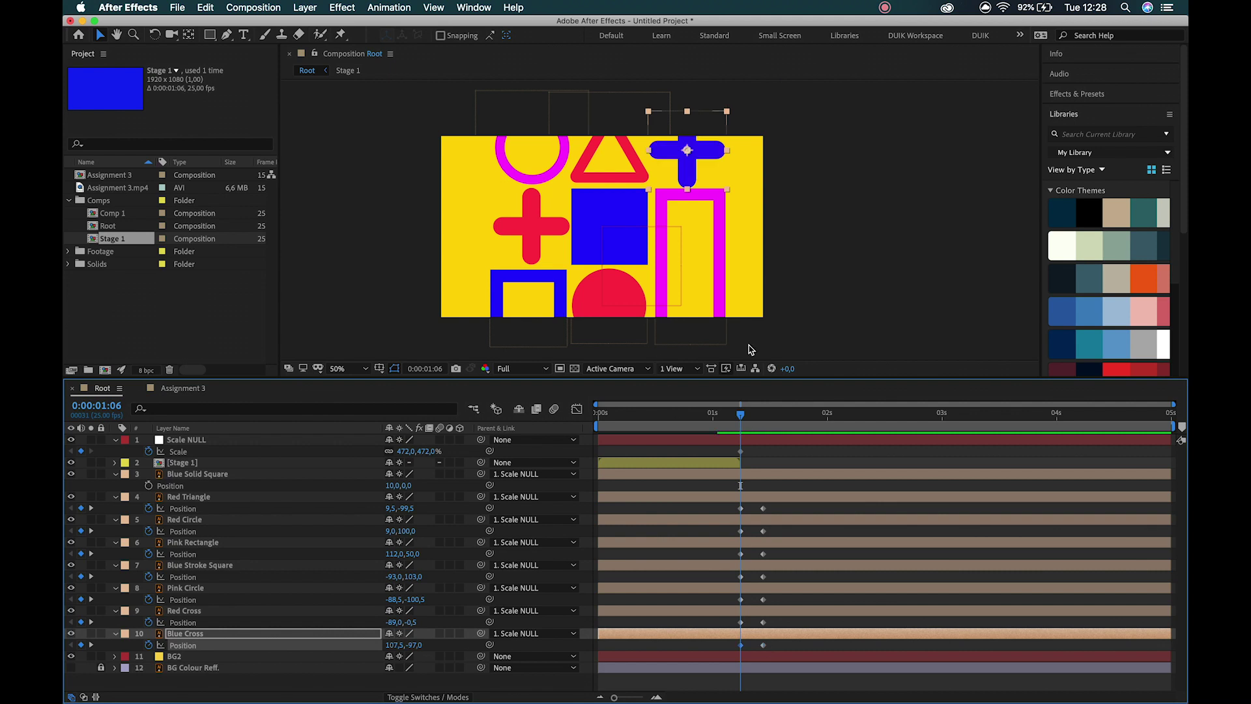
- Move the Pink Circle left out of the frame to -270.7, -100.5 and the Red Triangle up out of it to 9.5, -189.3
click(806, 231)
click(505, 158)
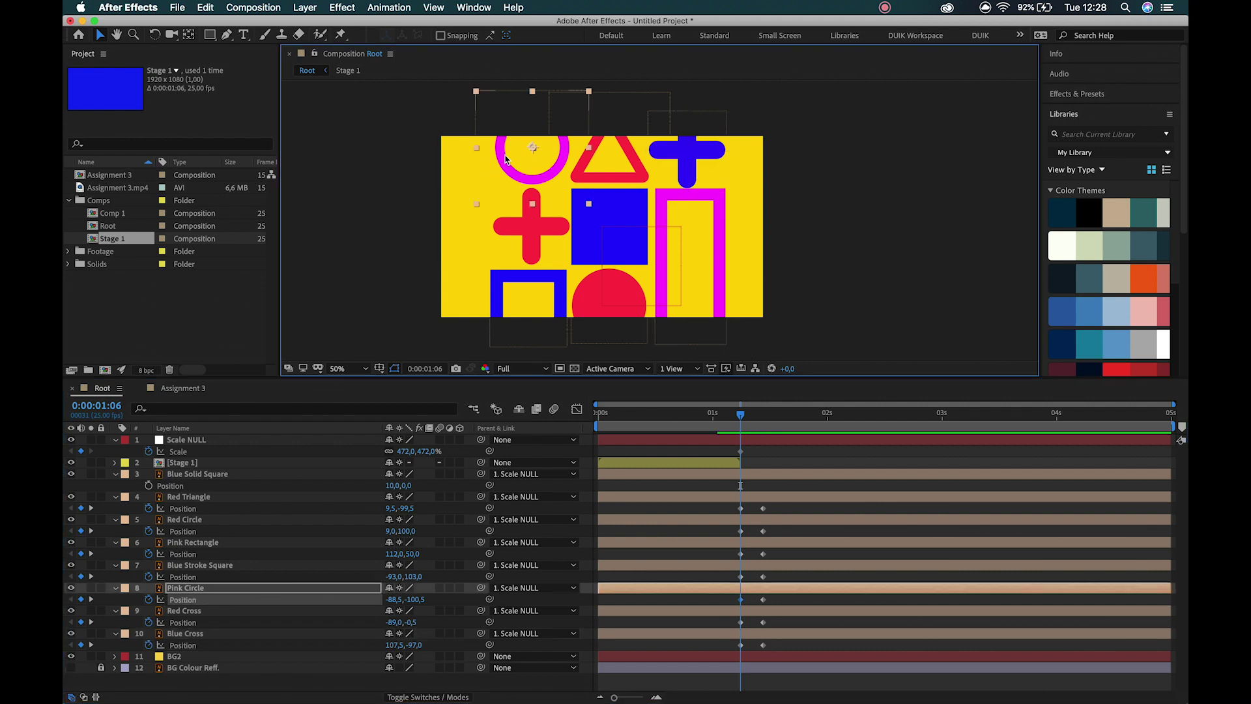
drag(474, 159, 336, 160)
click(604, 172)
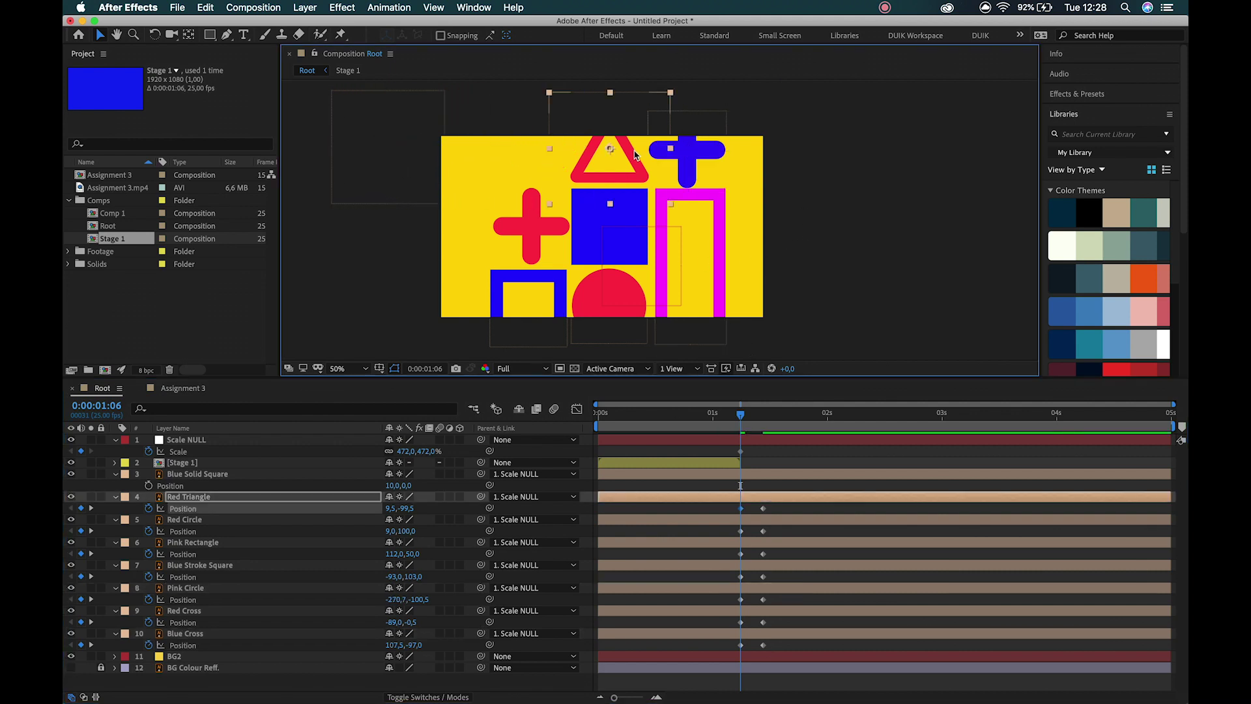
drag(604, 173, 597, 102)
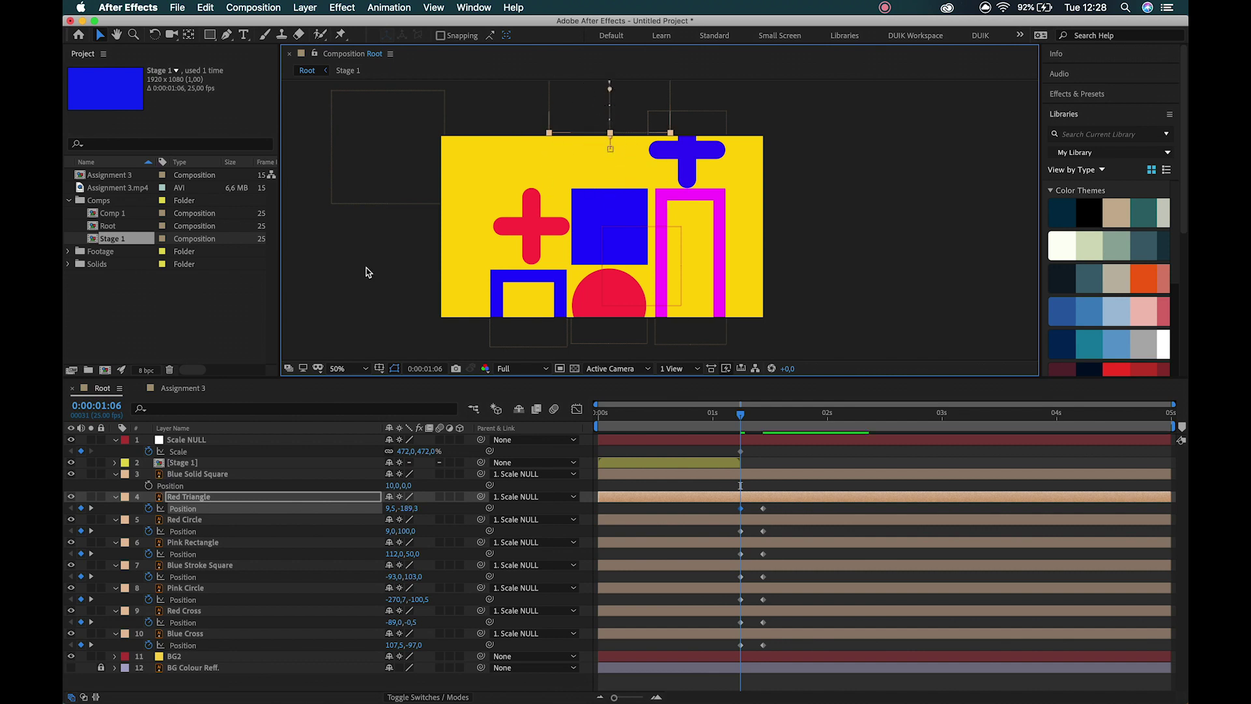
- Step through the Assignment 3 reference from 0:00:03:04 to 0:00:03:08 to examine how the shapes enter the frame
click(182, 388)
key(super+Left)
key(super+Left)
key(super+Left)
key(super+Left)
key(super+Left)
key(super+Left)
key(super+Left)
key(super+Left)
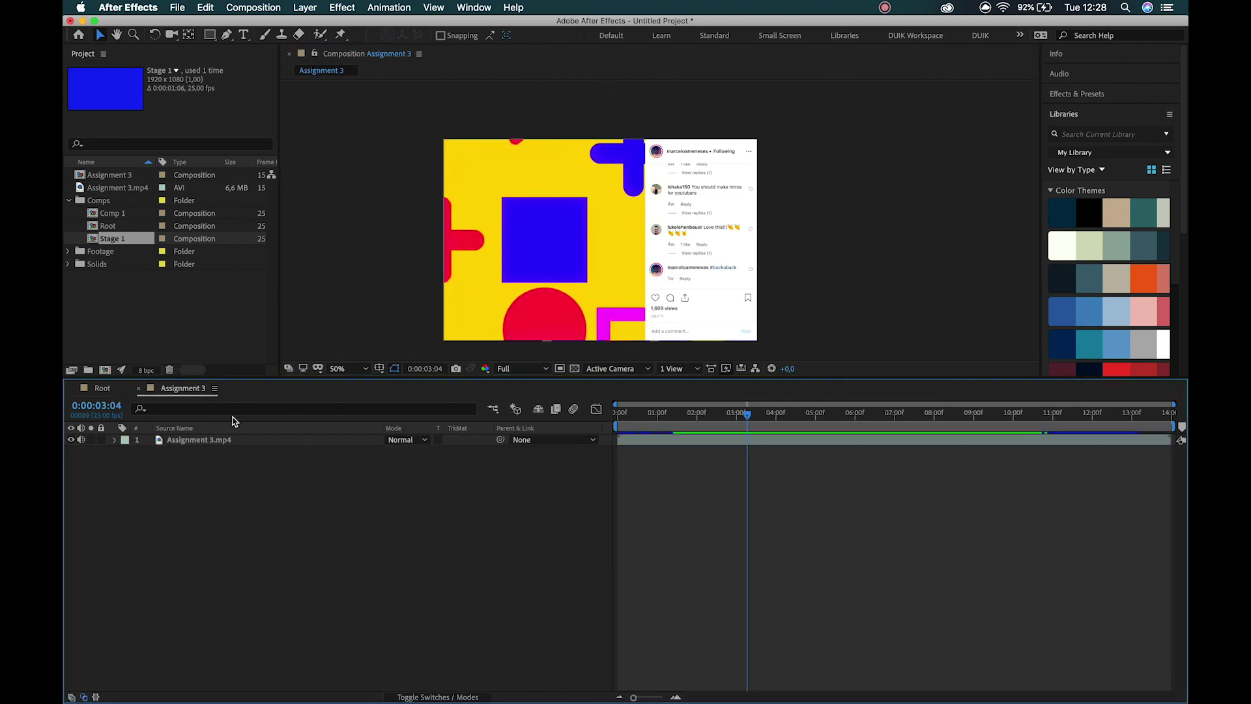
key(super+Right)
key(super+Right)
key(super+Right)
key(super+Right)
key(super+Right)
key(super+Right)
key(super+Right)
key(super+Right)
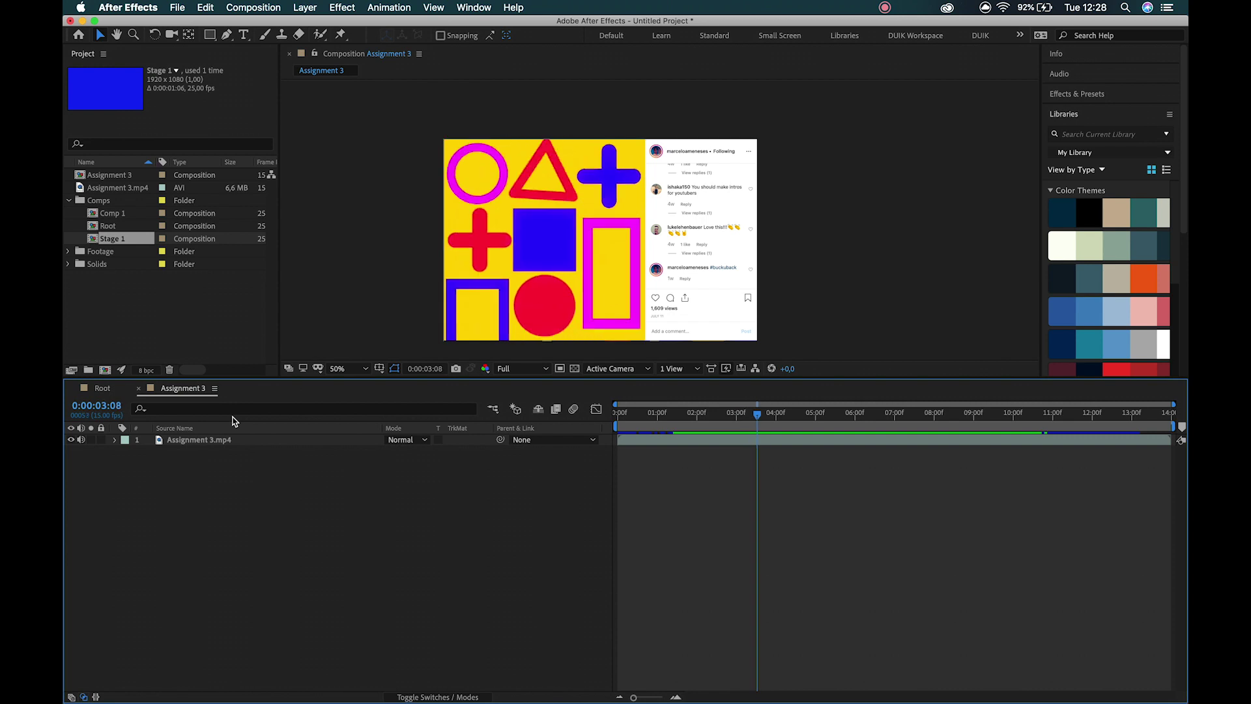
- Move the Blue Cross in the Root composition straight right out of the frame to position 260, -97 at 0:00:01:06
click(82, 389)
click(683, 167)
key(shift+Right)
key(shift+Right)
key(shift+Right)
key(shift+Right)
key(shift+Right)
key(shift+Right)
key(shift+Right)
key(shift+Right)
key(shift+Right)
key(shift+Right)
key(shift+Right)
key(shift+Right)
key(shift+Right)
key(shift+Right)
key(shift+Right)
key(shift+Right)
key(shift+Right)
key(shift+Right)
key(shift+Right)
key(shift+Right)
key(shift+Right)
key(shift+Right)
key(shift+Right)
key(shift+Right)
key(shift+Right)
key(shift+Right)
key(shift+Right)
key(shift+Right)
key(shift+Right)
key(shift+Right)
key(shift+Right)
key(shift+Right)
key(shift+Right)
key(shift+Left)
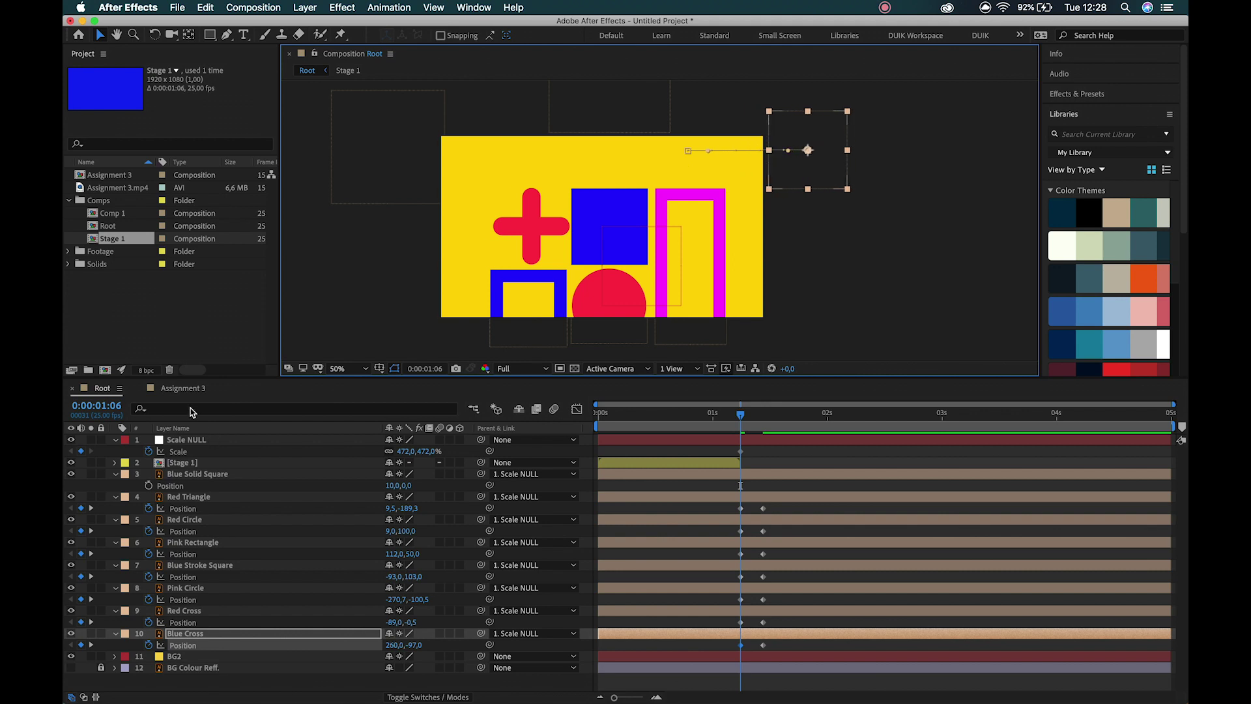
- Step through the Assignment 3 reference between 0:00:03:06 and 0:00:03:09 to examine the movement of the cross and rectangle
click(182, 388)
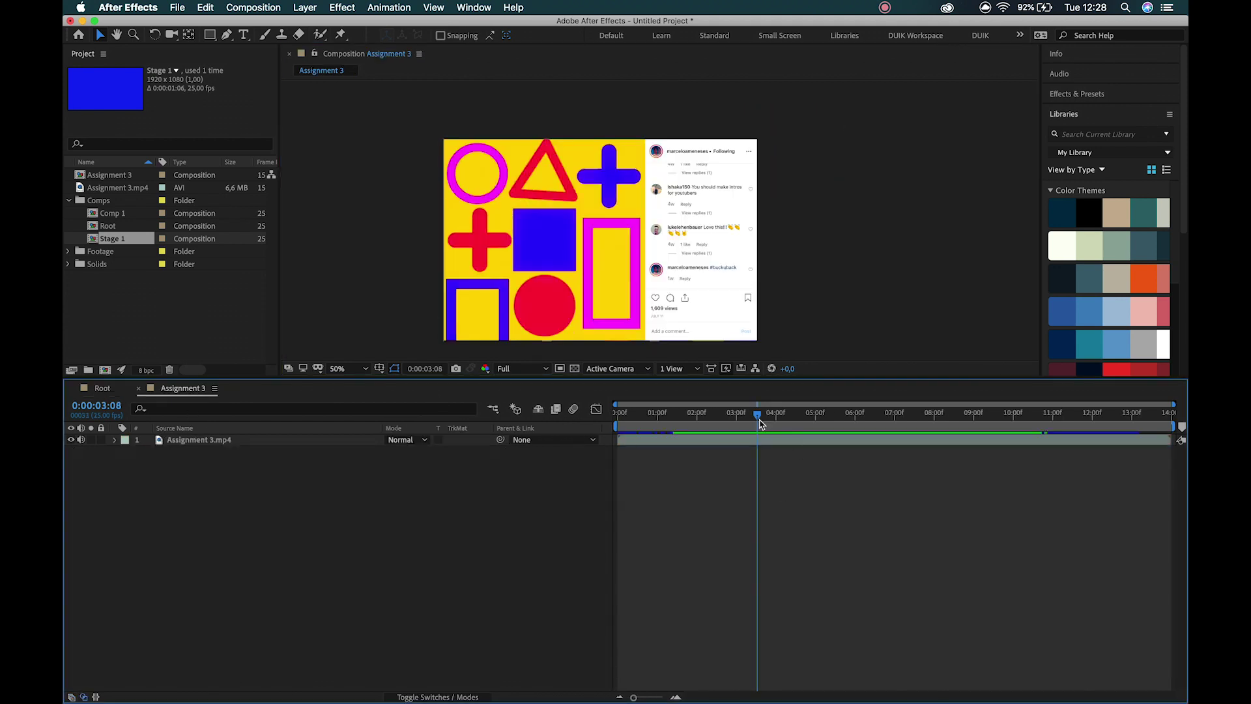
key(Page_Up)
key(Page_Up)
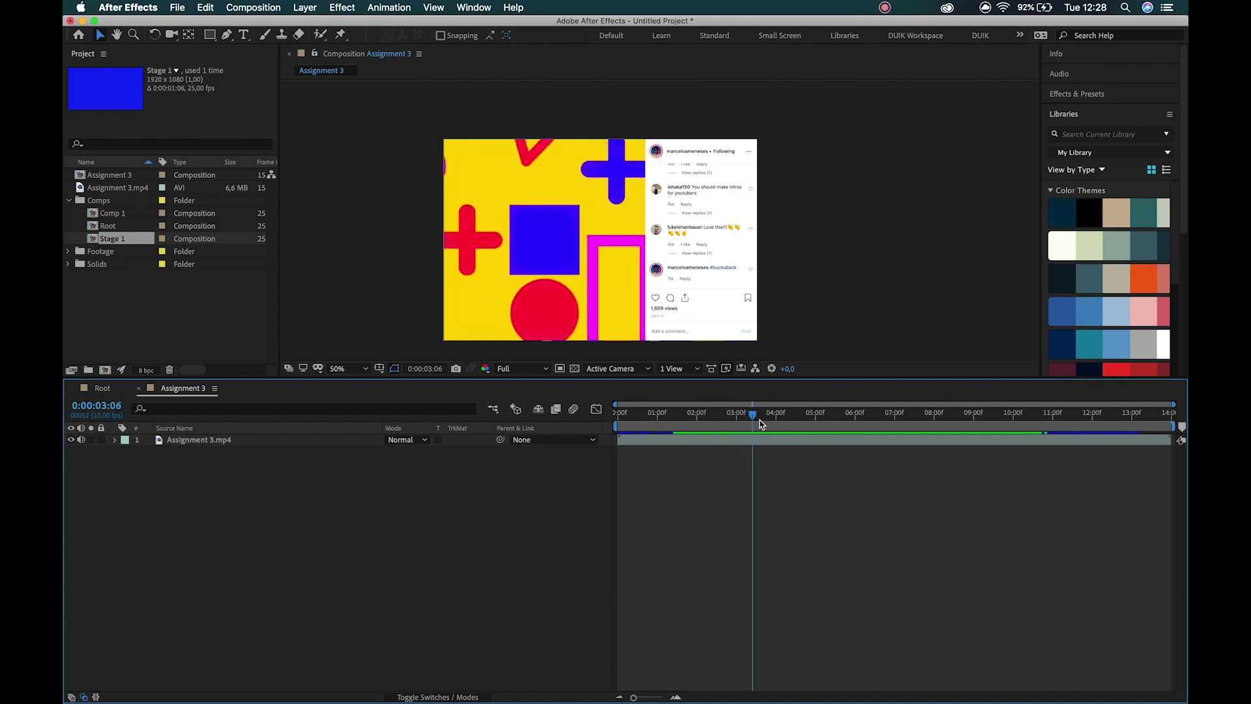
key(Page_Down)
key(Page_Down)
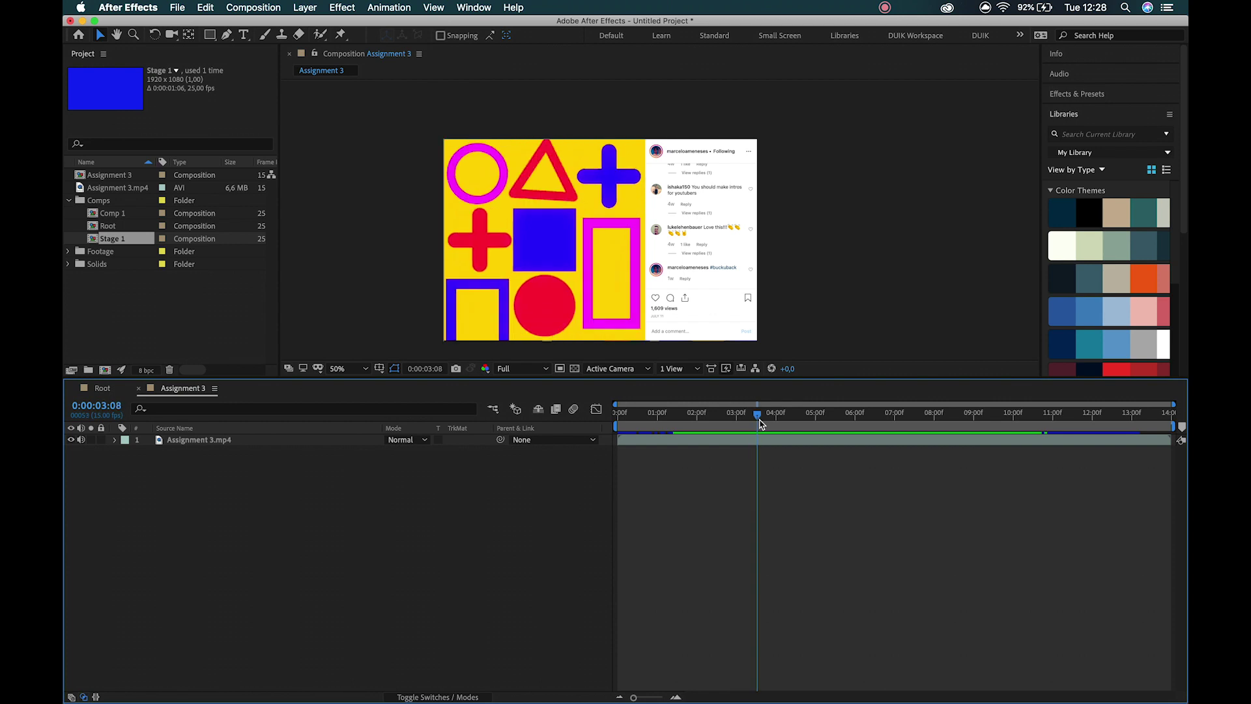
key(Page_Down)
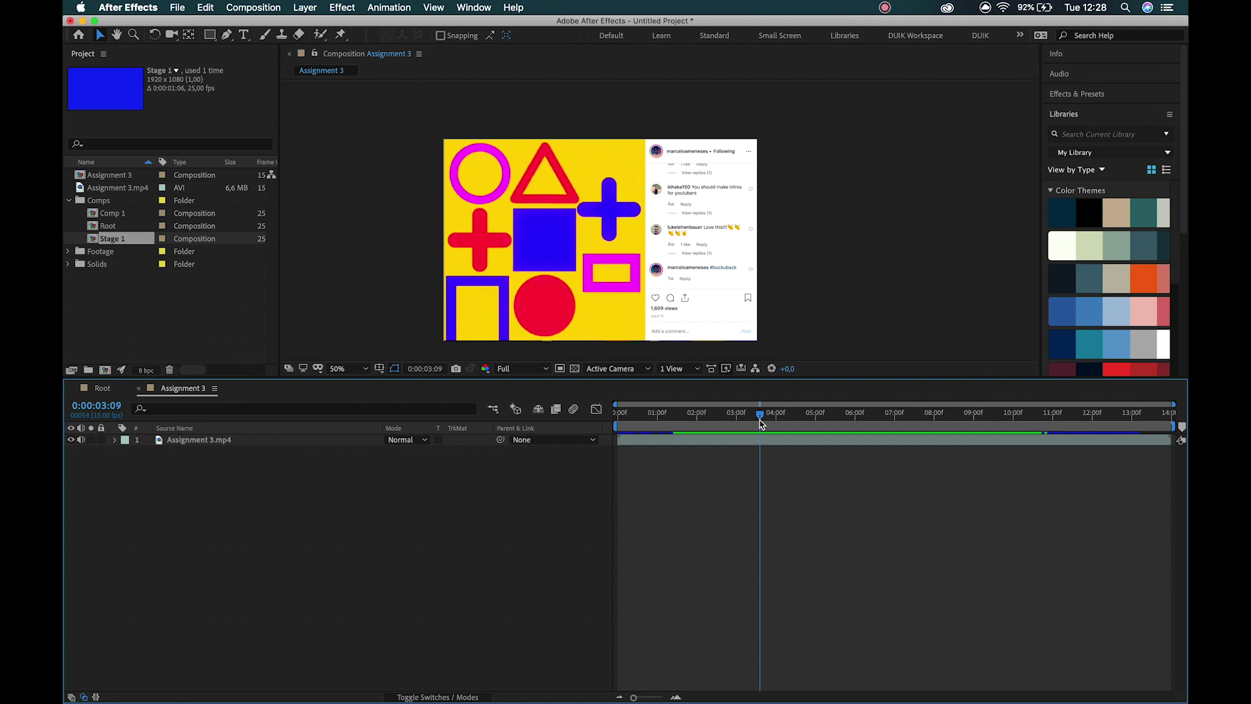
- In the Root composition at 0:00:01:06, move the Pink Rectangle straight down out of the frame to position 112, 219.5
click(102, 388)
click(719, 247)
key(shift+Down)
key(shift+Down)
key(shift+Down)
key(shift+Down)
key(shift+Down)
key(shift+Down)
key(shift+Down)
key(shift+Down)
key(shift+Down)
key(shift+Down)
key(shift+Down)
key(shift+Down)
key(shift+Down)
key(shift+Down)
key(shift+Down)
key(shift+Down)
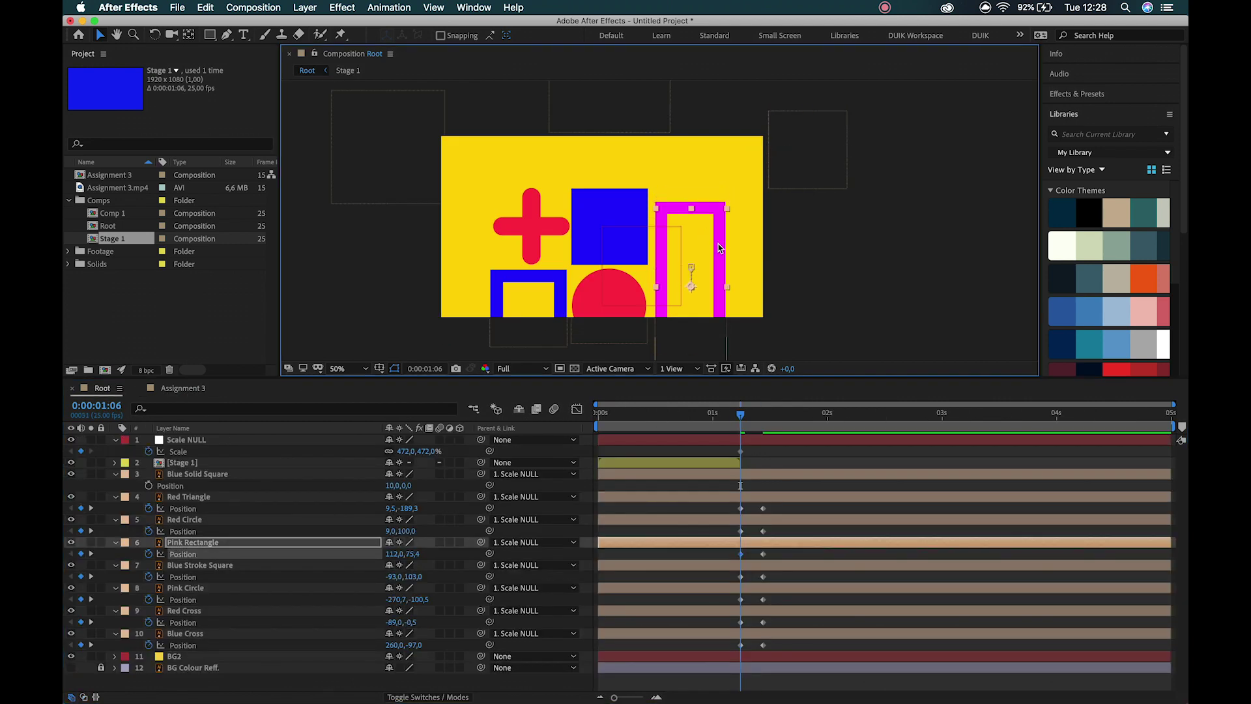
key(shift+Down)
key(shift+Down)
key(shift+Down)
key(shift+Down)
key(shift+Down)
key(shift+Down)
key(shift+Down)
key(shift+Down)
key(shift+Down)
key(shift+Down)
key(shift+Down)
key(shift+Down)
key(shift+Down)
key(shift+Down)
key(shift+Down)
key(shift+Down)
key(shift+Down)
key(shift+Down)
key(shift+Down)
key(shift+Down)
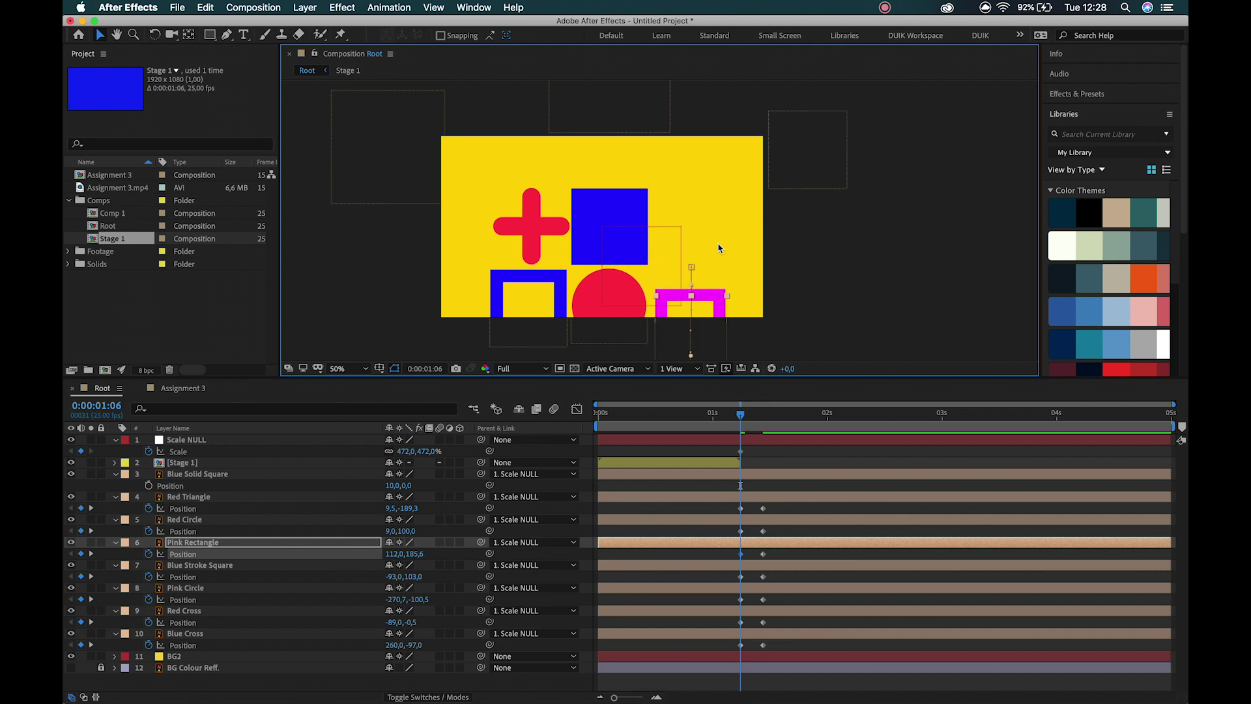
- Move the Blue Stroke Square straight down out of the frame to position -93, 170.8
click(529, 277)
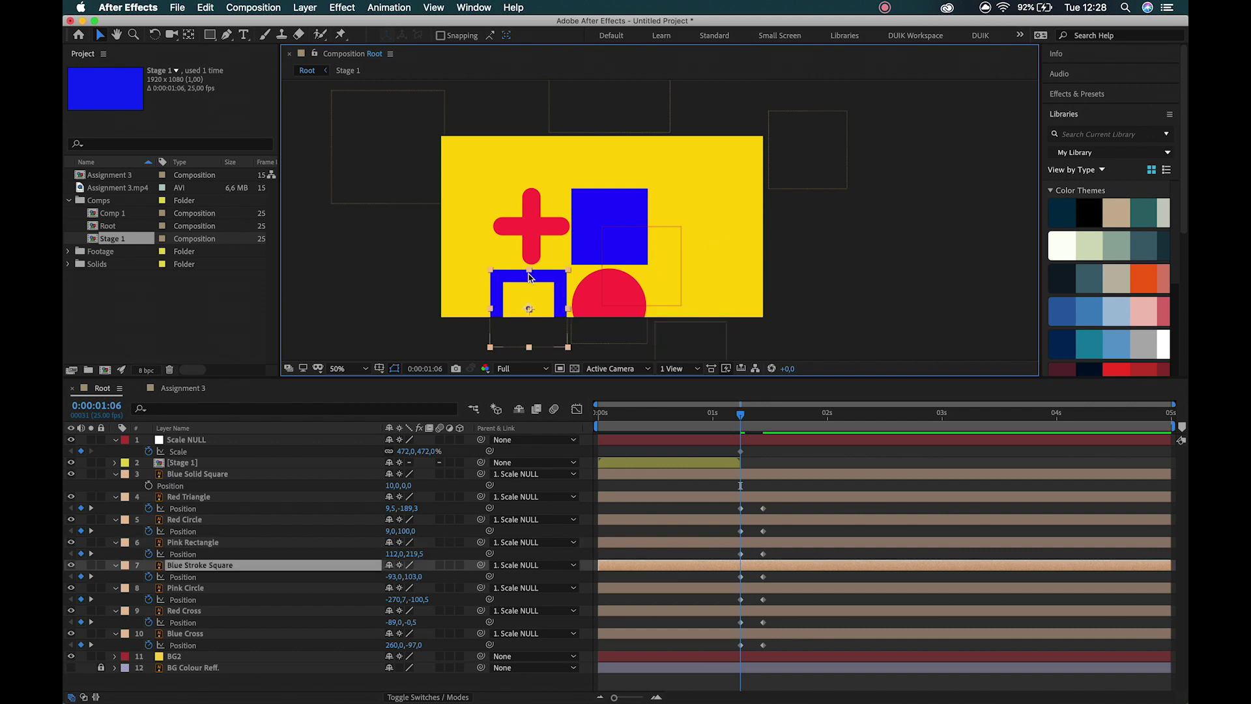
key(shift+Down)
key(shift+Down)
key(shift+Down)
key(shift+Down)
key(shift+Down)
key(shift+Down)
key(shift+Down)
key(shift+Down)
key(shift+Down)
key(shift+Down)
key(shift+Down)
key(shift+Down)
key(shift+Down)
key(shift+Down)
key(shift+Down)
key(shift+Down)
key(shift+Down)
key(shift+Down)
key(shift+Down)
key(shift+Down)
key(shift+Down)
key(shift+Down)
key(shift+Down)
key(shift+Down)
- Move the Red Cross straight left out of the frame to position -267, -0.5
click(532, 232)
key(shift+Left)
key(shift+Left)
key(shift+Left)
key(shift+Left)
key(shift+Left)
key(shift+Left)
key(shift+Left)
key(shift+Left)
key(shift+Left)
key(shift+Left)
key(shift+Left)
key(shift+Left)
key(shift+Left)
key(shift+Left)
key(shift+Left)
key(shift+Left)
key(shift+Left)
key(shift+Left)
key(shift+Left)
key(shift+Left)
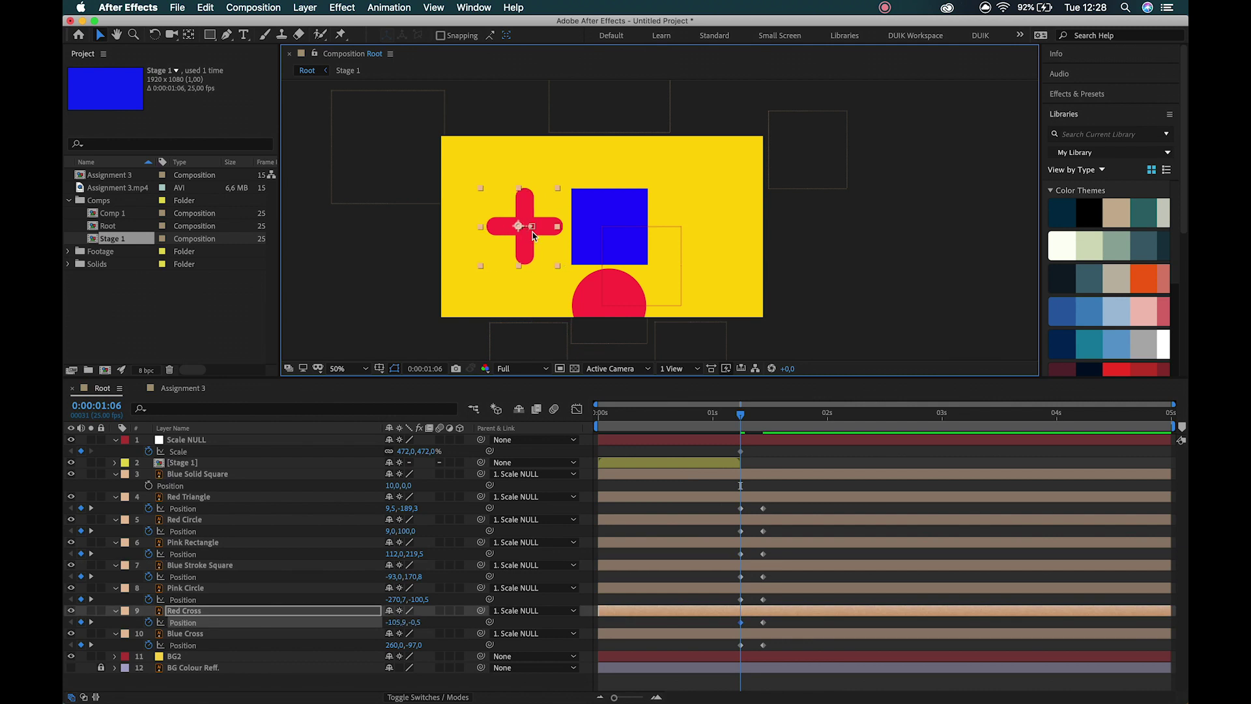
key(shift+Left)
key(shift+Left)
key(shift+Left)
key(shift+Left)
key(shift+Left)
key(shift+Left)
key(shift+Left)
key(shift+Left)
key(shift+Left)
key(shift+Left)
key(shift+Left)
key(shift+Left)
key(shift+Left)
key(shift+Left)
key(shift+Left)
key(shift+Left)
key(shift+Left)
key(shift+Left)
key(shift+Left)
key(shift+Left)
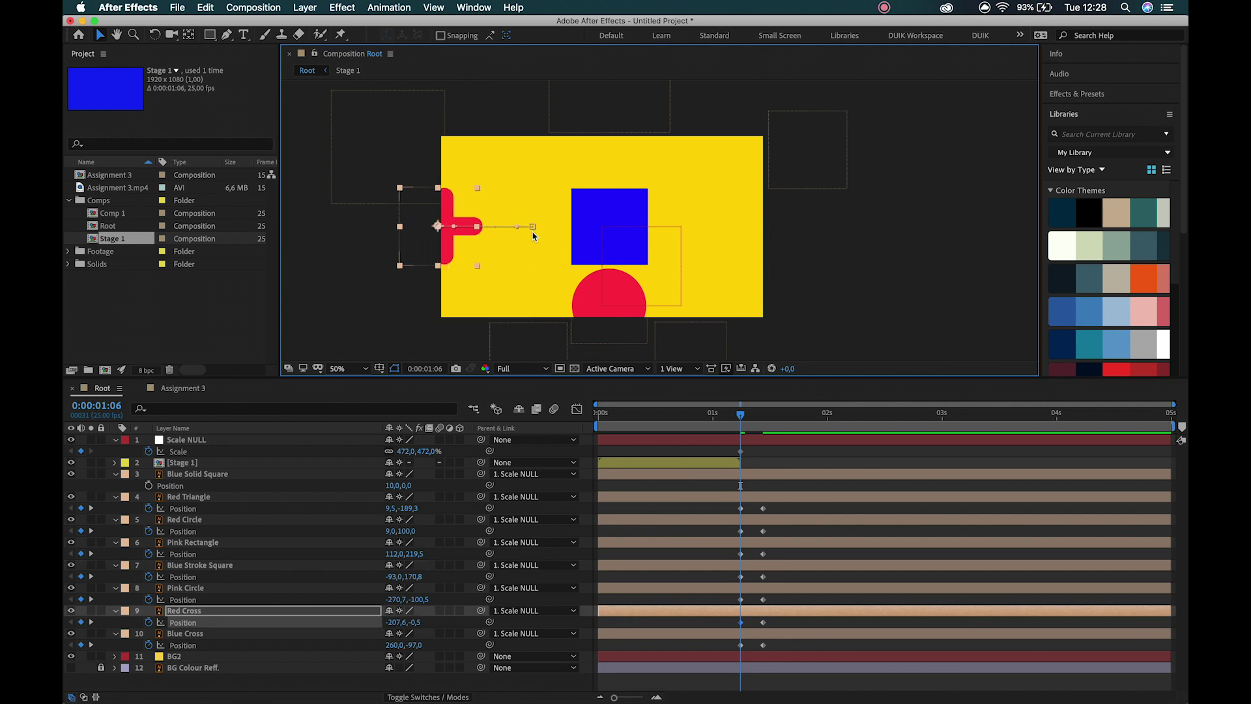
- Move the Red Circle straight down out of the frame to position 9, 167.8 at 0:00:01:06
click(596, 290)
key(shift+Down)
key(shift+Down)
key(shift+Down)
key(shift+Down)
key(shift+Down)
key(shift+Down)
key(shift+Down)
key(shift+Down)
key(shift+Down)
key(shift+Down)
key(shift+Down)
key(shift+Down)
key(shift+Down)
key(shift+Down)
key(shift+Down)
key(shift+Down)
key(shift+Down)
key(shift+Down)
key(shift+Down)
key(shift+Down)
key(shift+Down)
key(shift+Down)
key(shift+Down)
key(shift+Down)
key(shift+Down)
key(shift+Down)
key(shift+Down)
key(shift+Down)
key(shift+Down)
key(shift+Down)
key(shift+Down)
key(shift+Down)
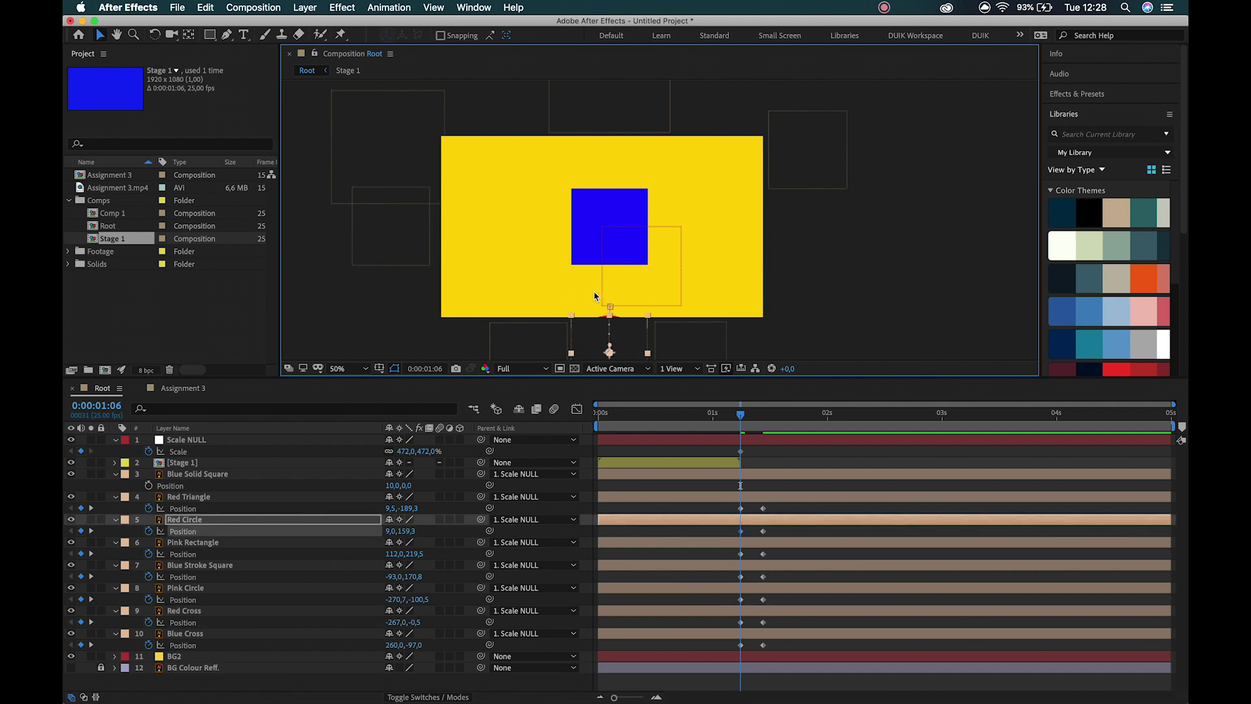
mouse_move(741, 415)
mouse_down()
mouse_move(768, 415)
mouse_move(742, 417)
mouse_up()
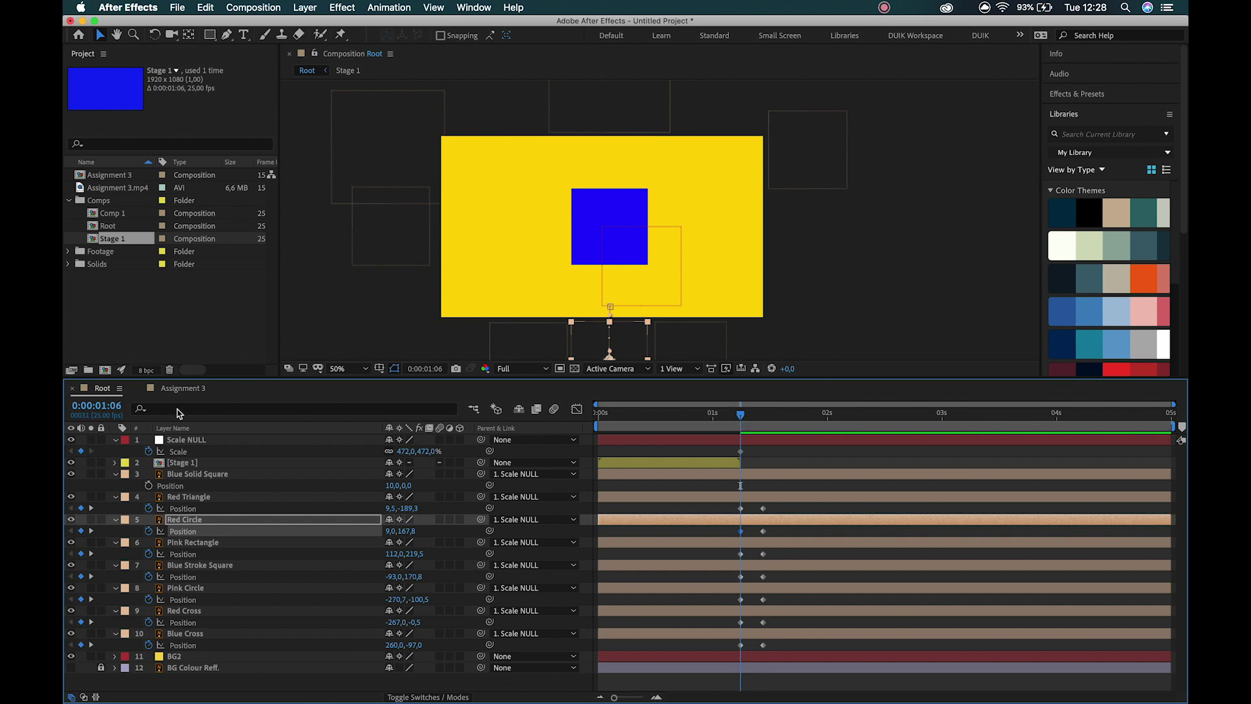
- Step backward through the Assignment 3 reference from 0:00:03:09 to examine how the shapes enter around the blue square
click(183, 389)
key(Page_Up)
key(Page_Up)
key(Page_Up)
key(Page_Up)
key(Page_Up)
key(Page_Up)
key(Page_Up)
key(Page_Up)
key(Page_Up)
key(Page_Up)
key(Page_Up)
key(Page_Up)
key(Page_Up)
key(Page_Up)
key(Page_Up)
key(Page_Up)
key(Page_Up)
key(Page_Up)
key(Page_Up)
key(Page_Up)
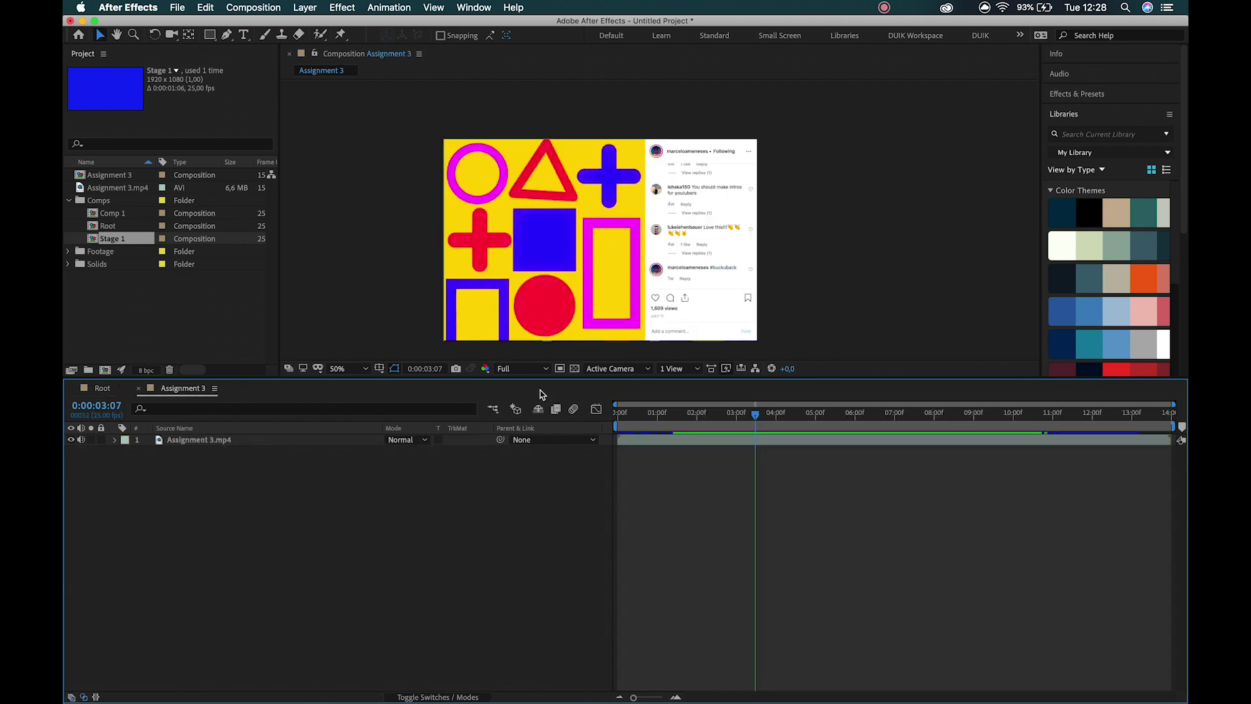
- Step through the Assignment 3 reference between 0:00:03:01 and 0:00:03:07 to examine the blue square's size while the other shapes enter
key(Page_Down)
key(Page_Down)
key(Page_Down)
key(Page_Down)
key(Page_Down)
key(Page_Down)
key(Page_Down)
key(Page_Down)
key(Page_Down)
key(Page_Down)
key(Page_Down)
key(Page_Down)
key(Page_Down)
key(Page_Down)
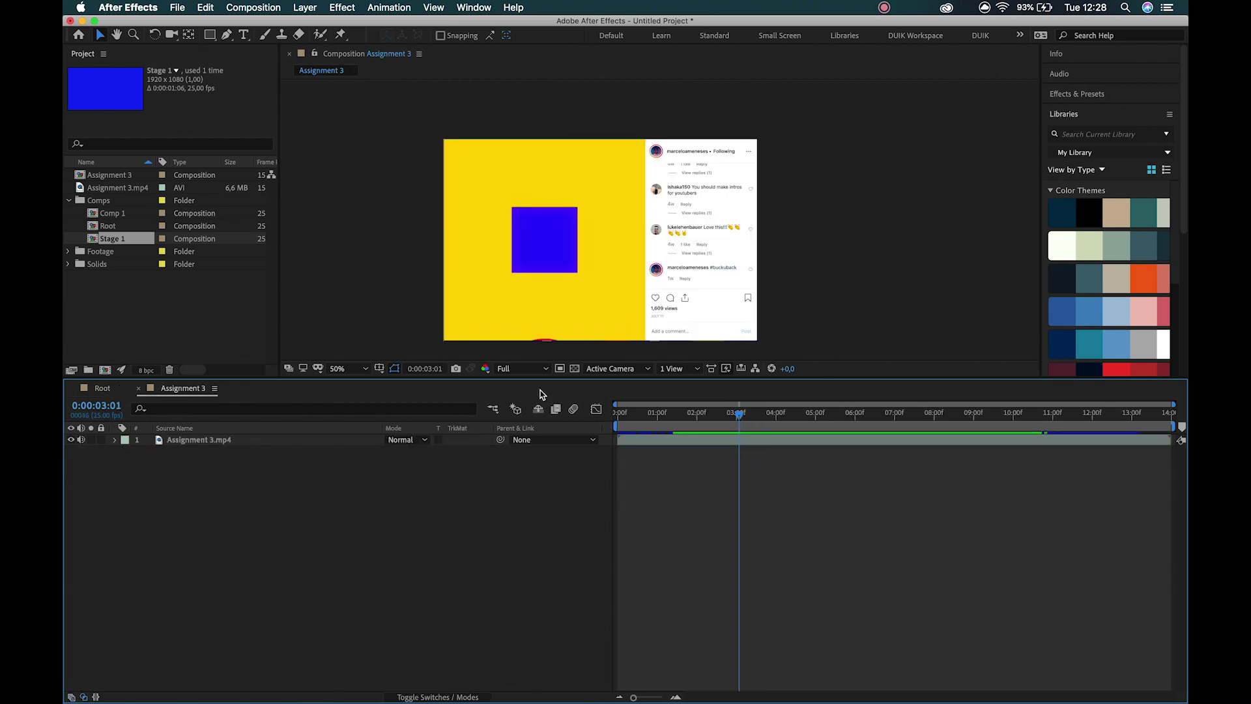
key(Page_Down)
key(Page_Down)
key(Page_Up)
key(Page_Up)
key(Page_Down)
key(Page_Down)
key(Page_Down)
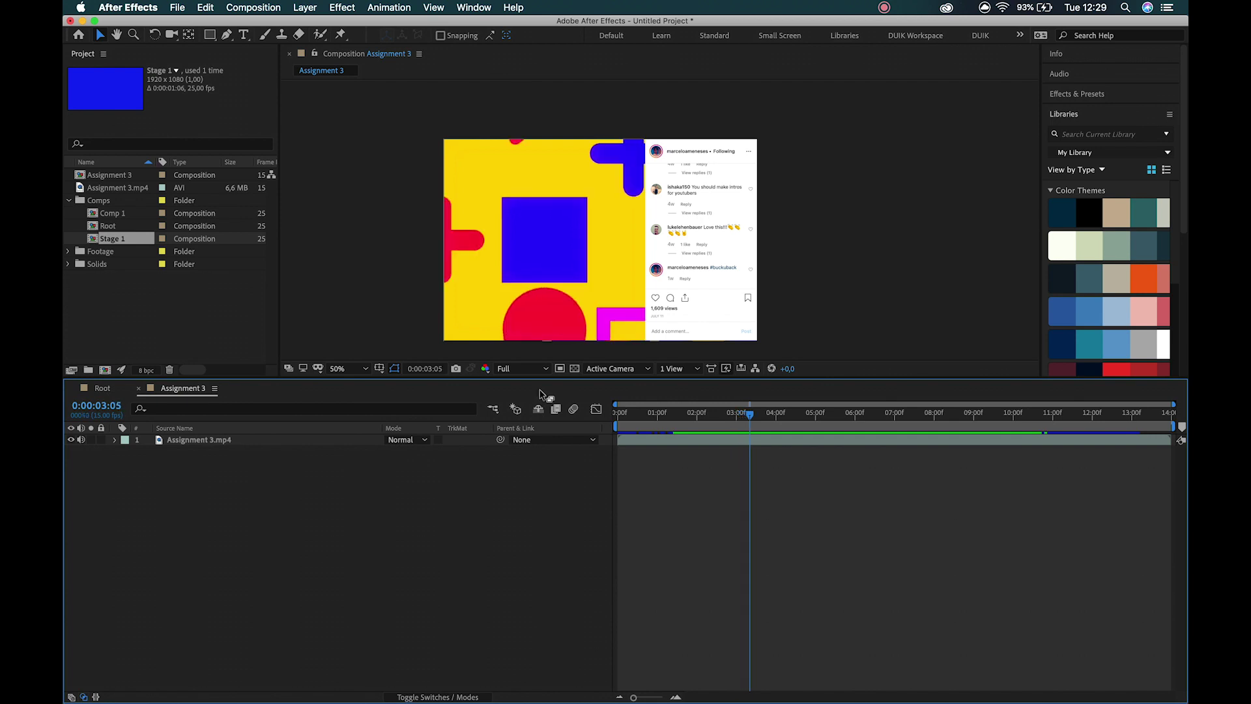
- Add a 100% Scale keyframe to the Blue Solid Square at 0:00:01:06 in Root and advance to 0:00:01:11
click(99, 393)
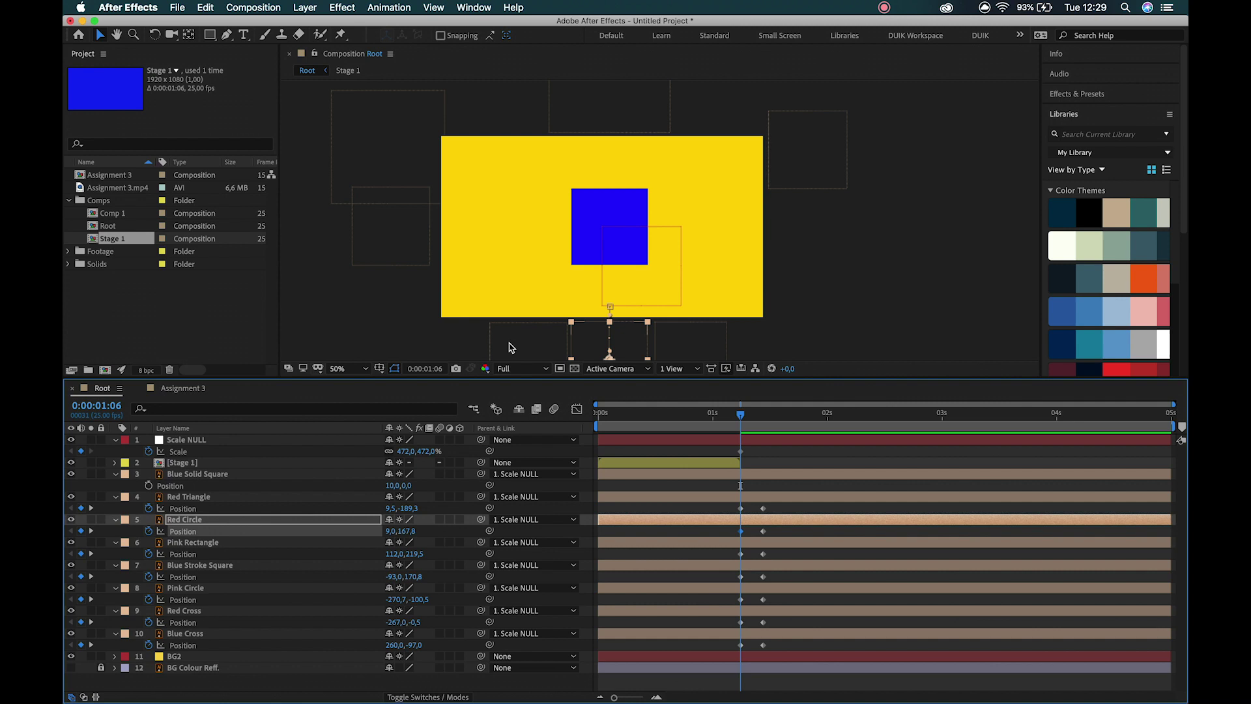
click(595, 237)
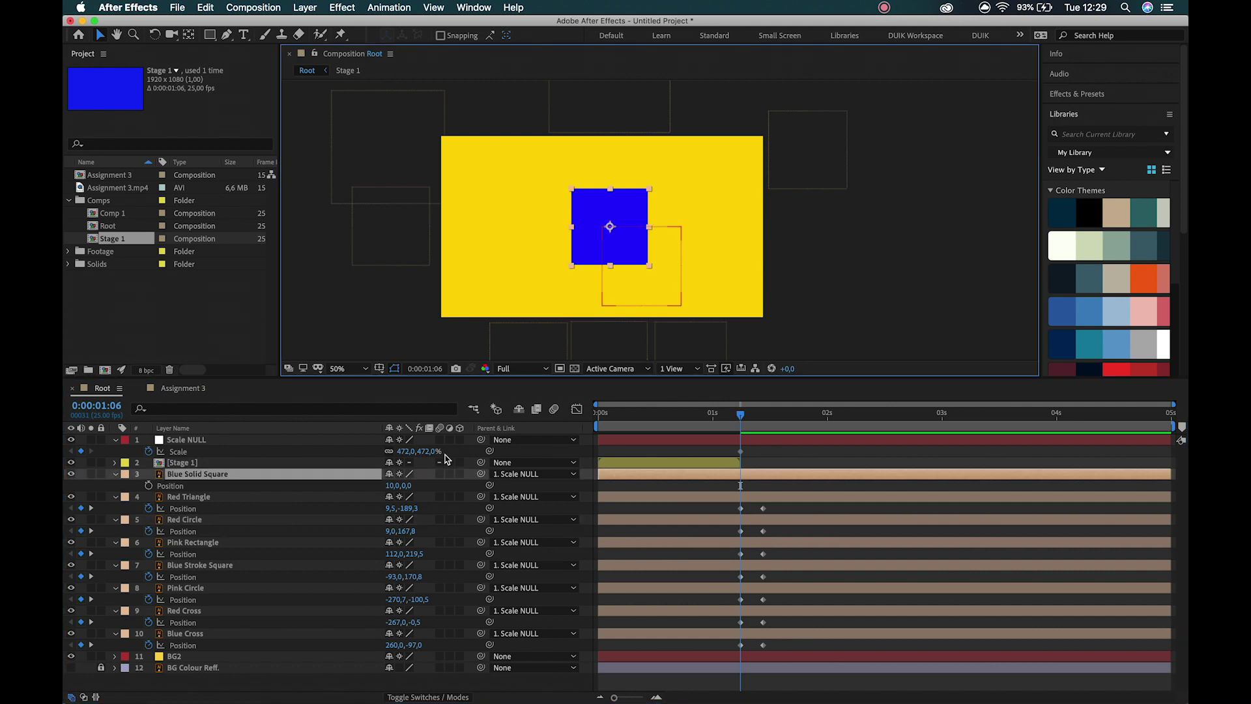
key(s)
click(150, 487)
key(super+Right)
key(super+Right)
key(super+Right)
key(super+Right)
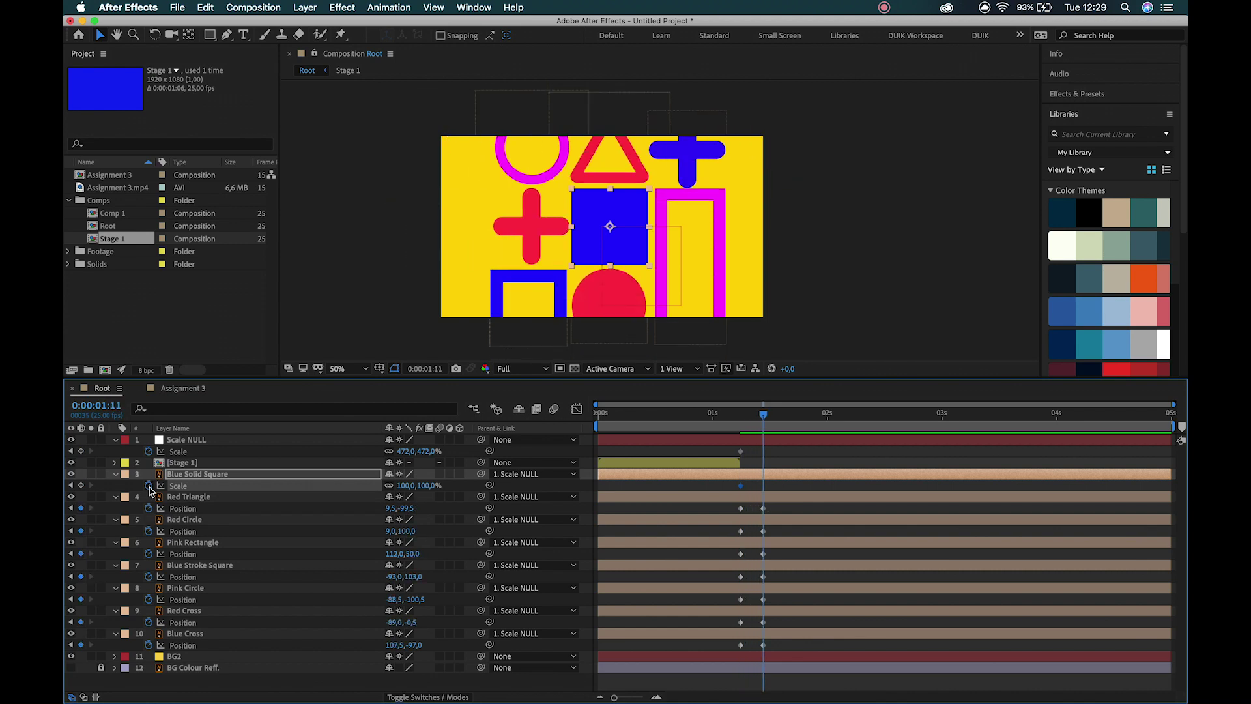
click(81, 451)
key(super+Left)
key(super+Left)
key(super+Left)
key(super+Left)
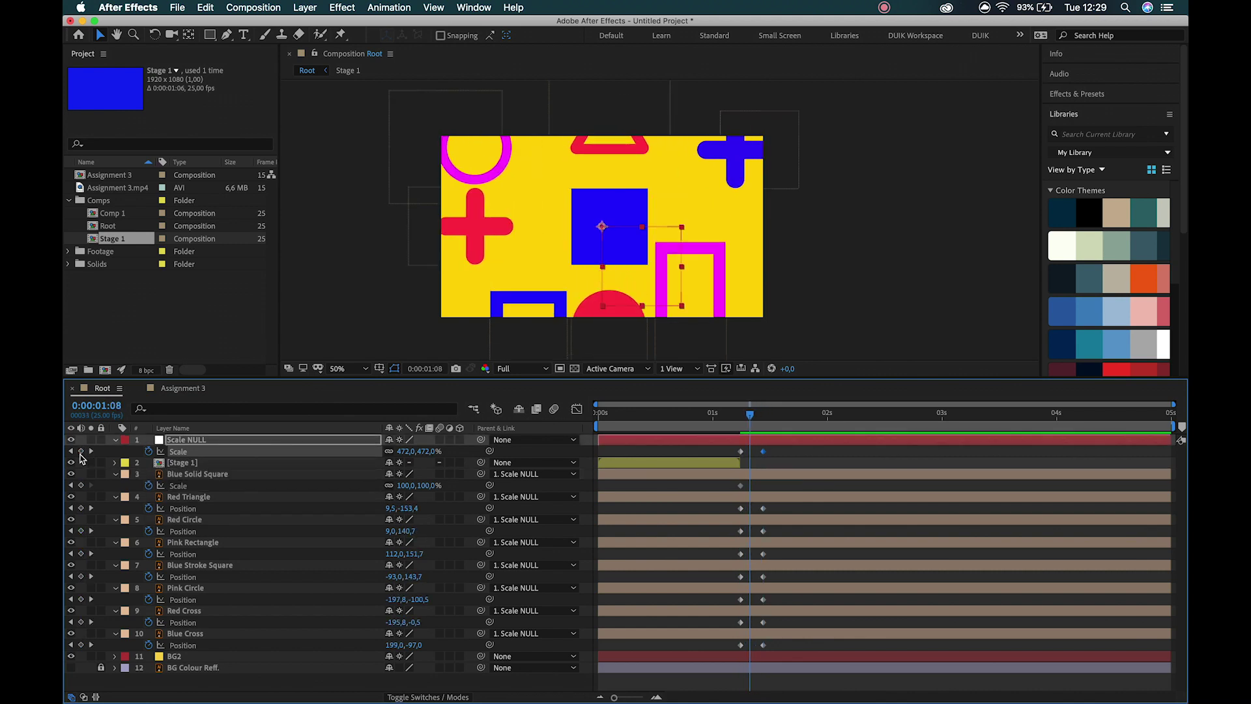
key(super+Left)
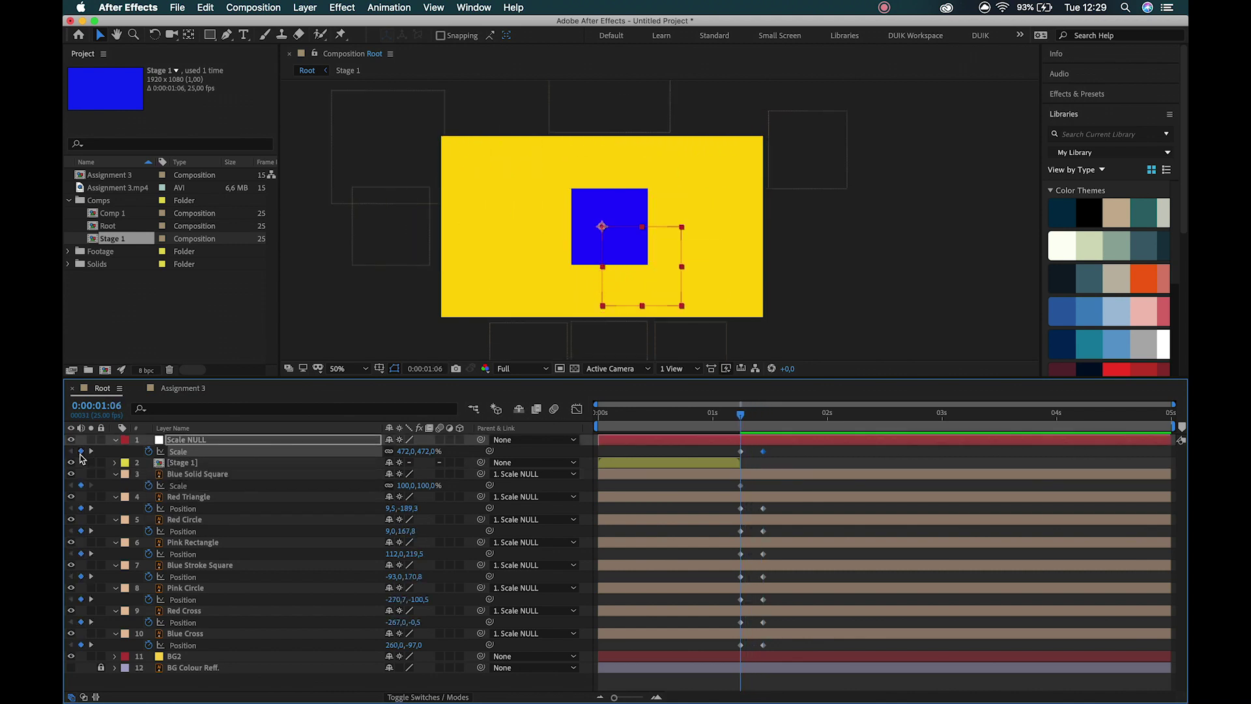
key(super+z)
key(super+z)
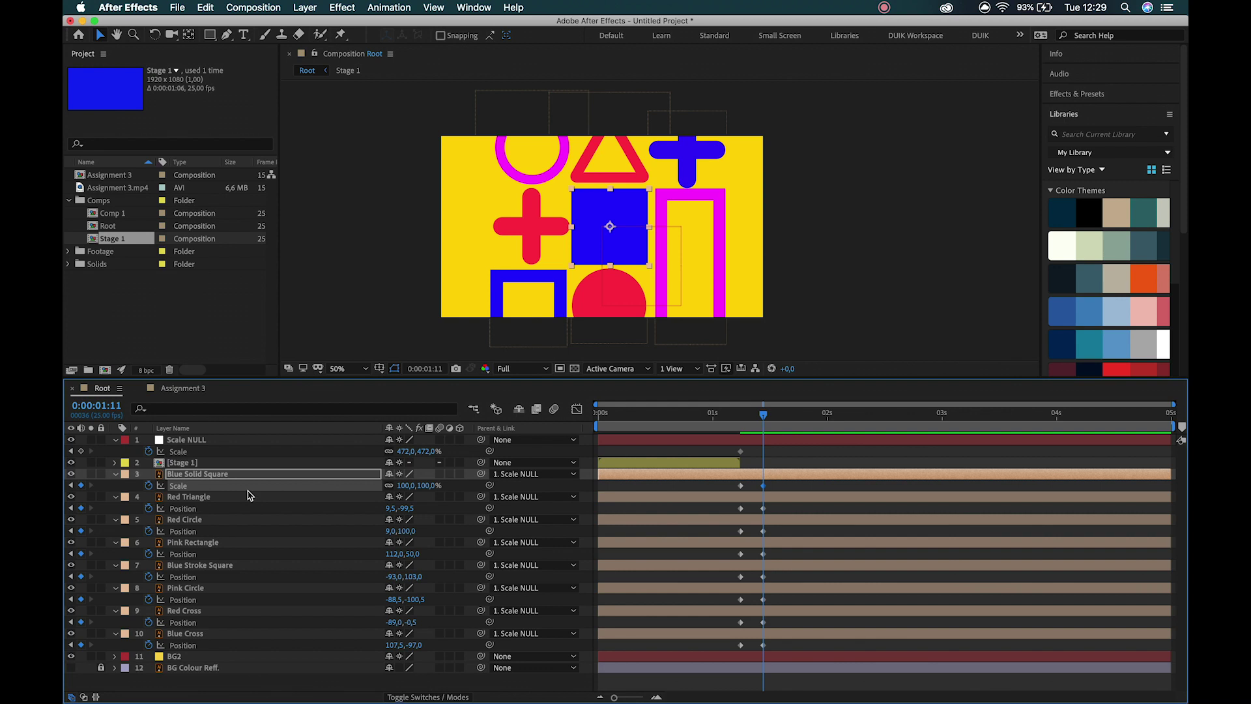
- Keyframe the Blue Solid Square's Scale at 100% at 0:00:01:11 and reduce its Scale at the 0:00:01:06 keyframe
key(super+Left)
key(super+Left)
key(super+Left)
key(super+Left)
key(super+Left)
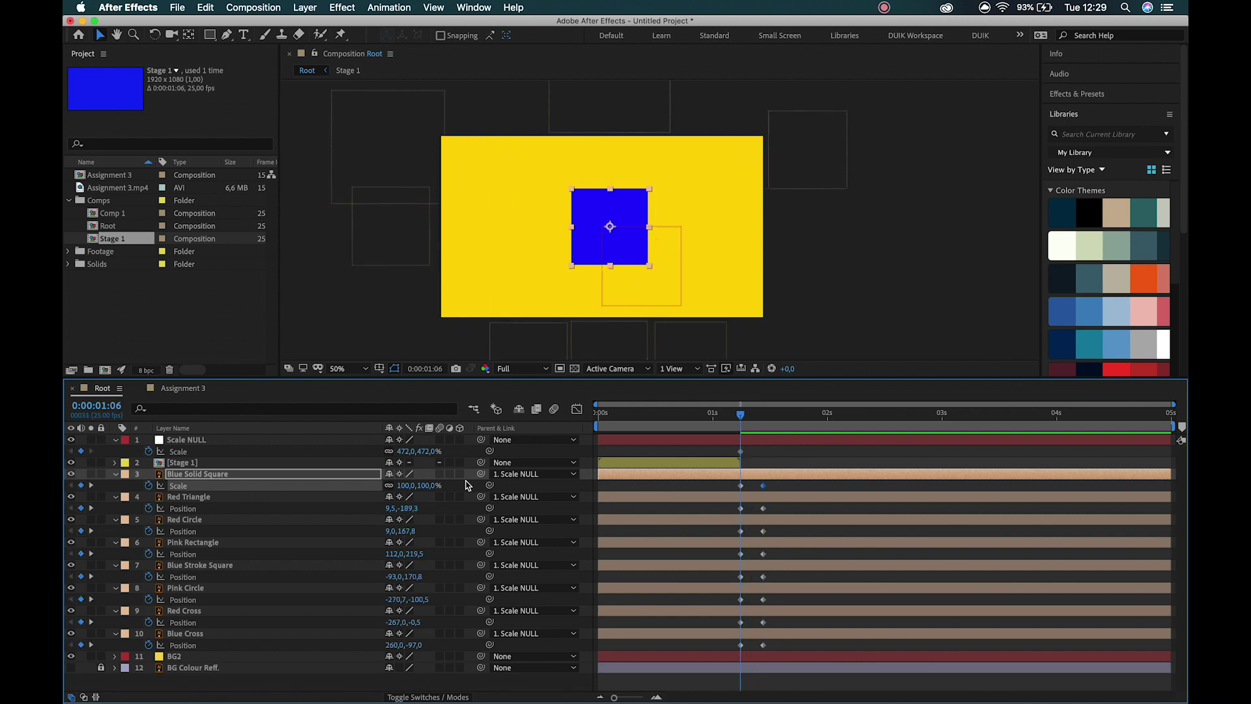
drag(407, 490, 394, 492)
- Step through Root between 0:00:01:06 and 0:00:01:12 to check the Blue Solid Square's growth against the incoming shapes
key(super+Right)
key(super+Right)
key(super+Right)
key(super+Right)
key(super+Right)
key(super+Right)
key(super+Right)
key(super+Right)
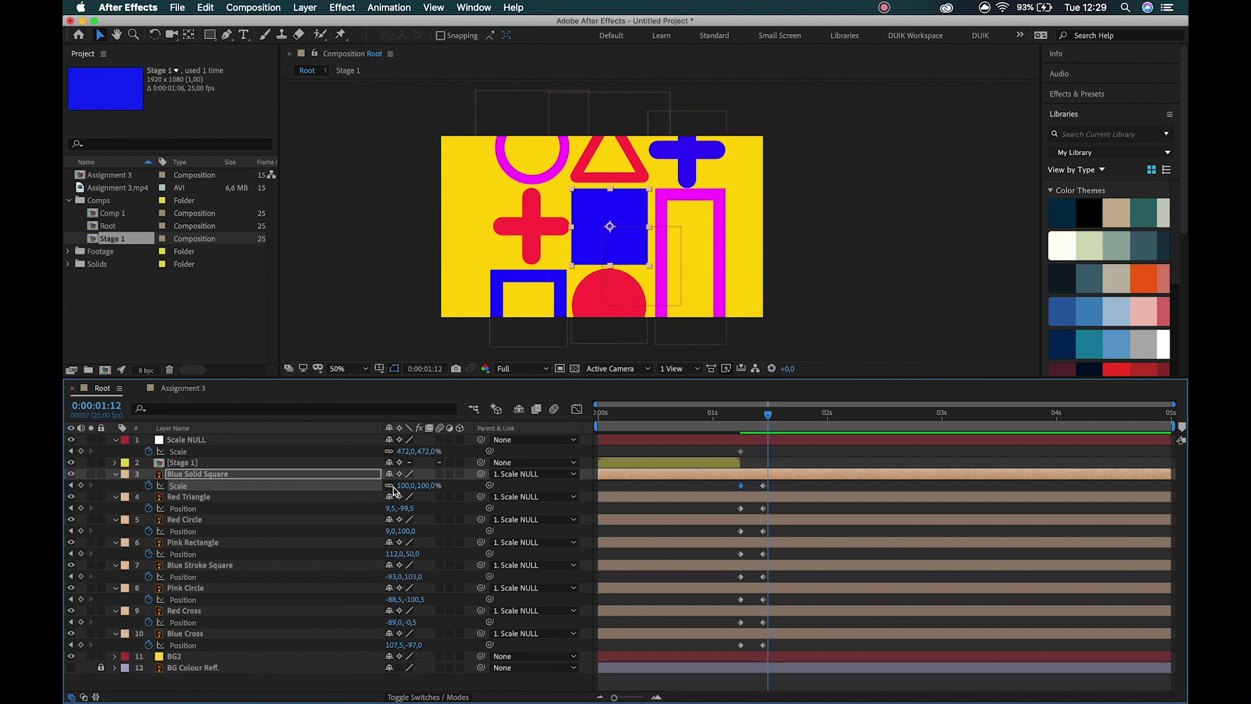
key(super+Left)
key(super+Left)
key(super+Left)
key(super+Left)
key(super+Left)
key(super+Left)
key(super+Right)
key(super+Right)
key(super+Right)
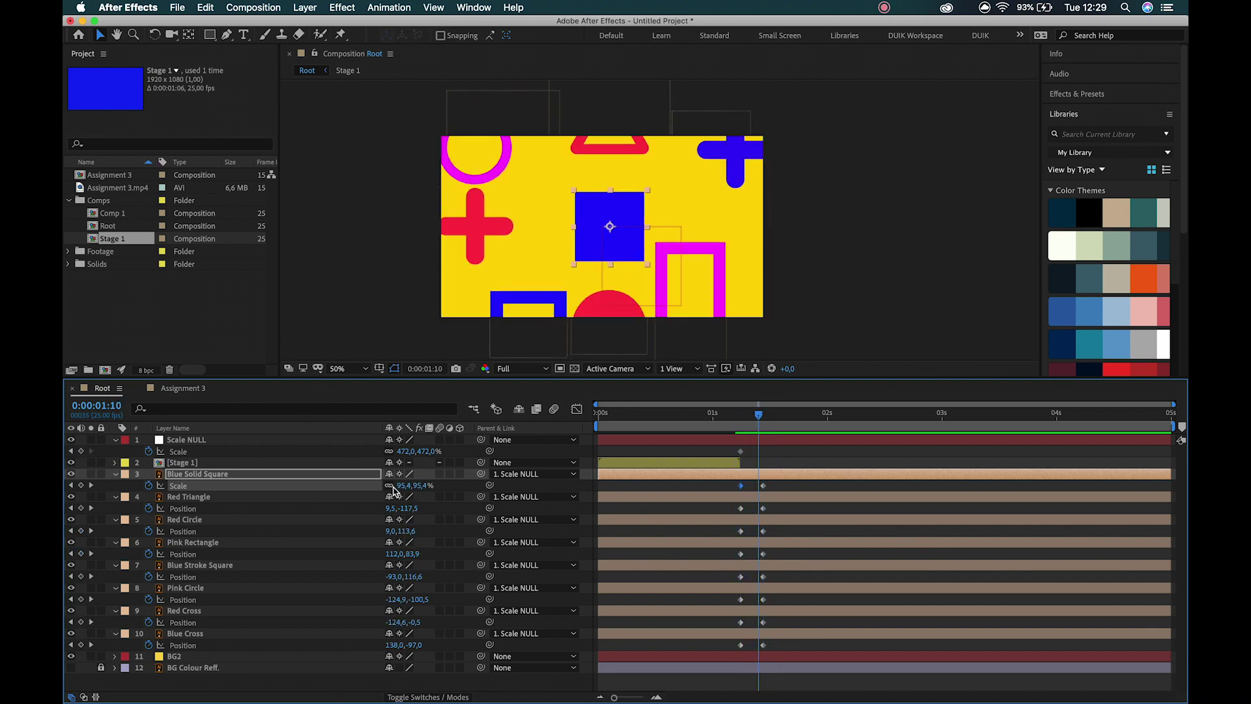
key(super+Right)
key(super+Right)
key(super+Right)
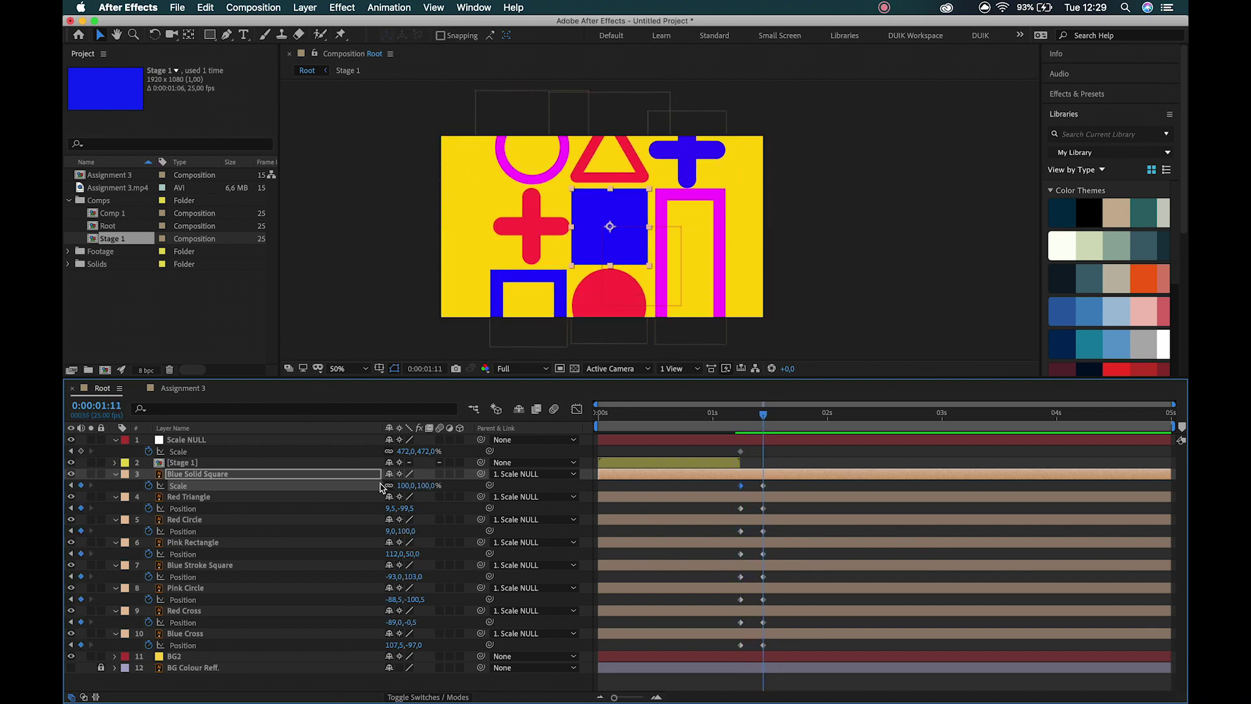
- Step back and forth through the Assignment 3 reference up to about 0:00:03:11 to examine the timing of the shapes' entrance
click(177, 390)
key(super+Left)
key(super+Left)
key(super+Left)
key(super+Left)
key(super+Right)
key(super+Right)
key(super+Right)
key(super+Right)
key(super+Left)
key(super+Left)
key(super+Left)
key(super+Left)
key(super+Right)
key(super+Right)
key(super+Right)
key(super+Right)
key(super+Right)
key(super+Right)
key(super+Right)
key(super+Right)
key(super+Right)
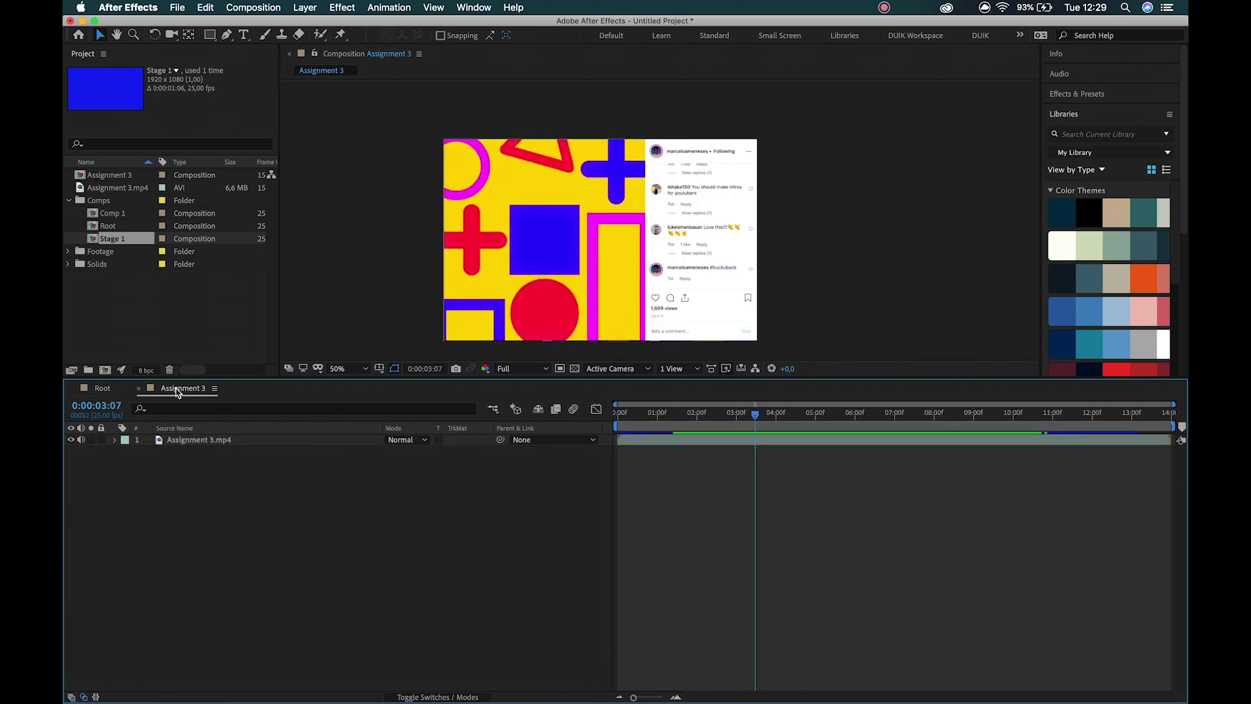
key(super+Right)
key(super+Right)
key(super+Right)
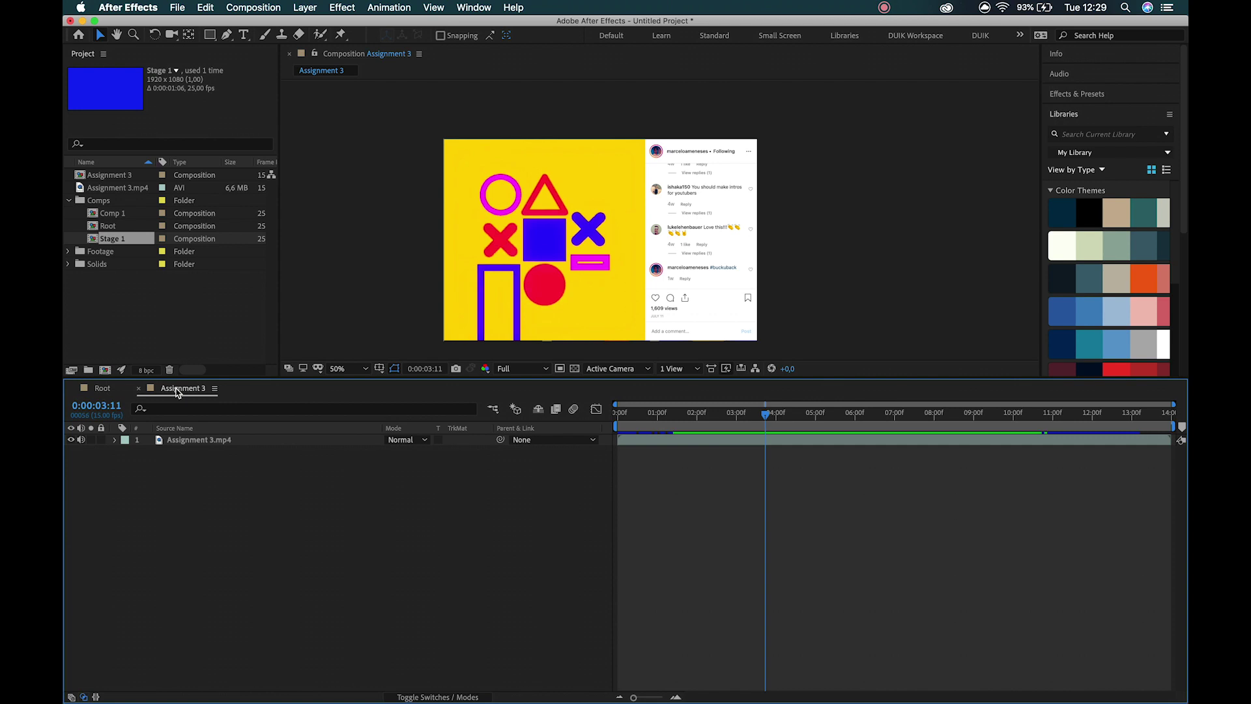
key(super+Left)
key(super+Left)
key(super+Left)
key(super+Left)
key(super+Left)
key(super+Left)
key(super+Left)
key(super+Left)
key(super+Left)
key(super+Left)
key(super+Left)
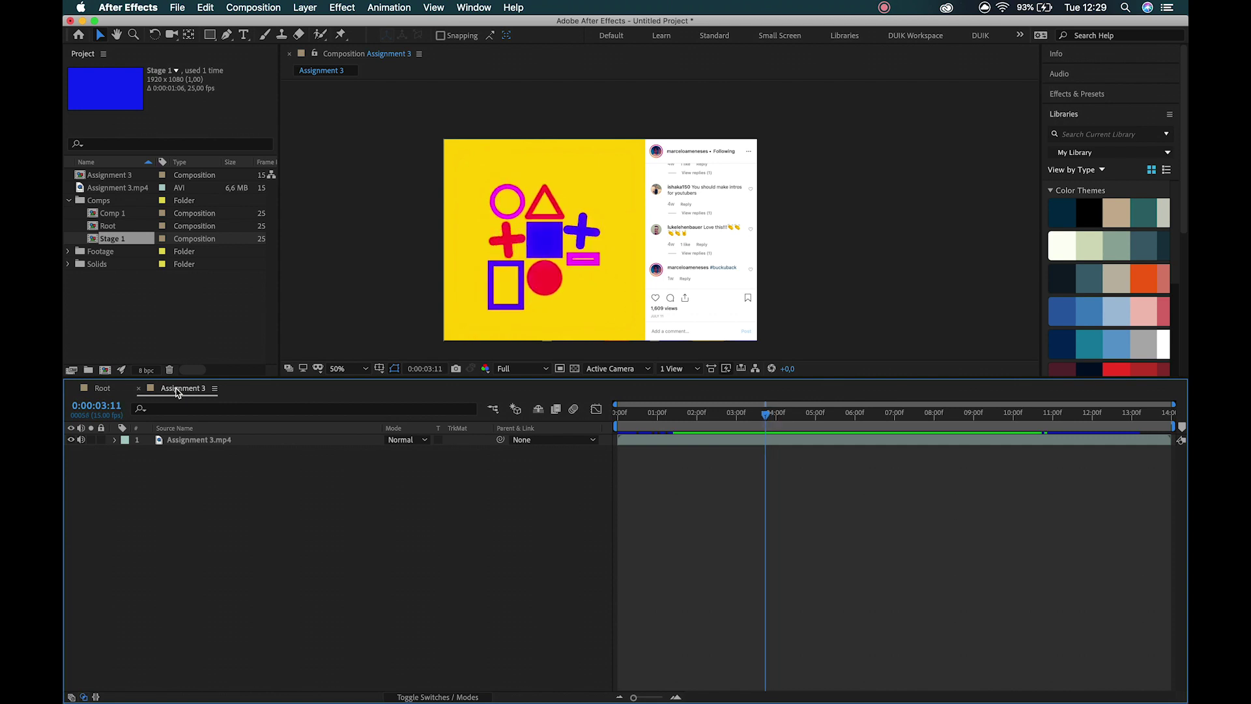
- Play the Assignment 3 reference and step between 0:00:03:01 and 0:00:03:14 to examine how the whole shape grid changes scale
key(space)
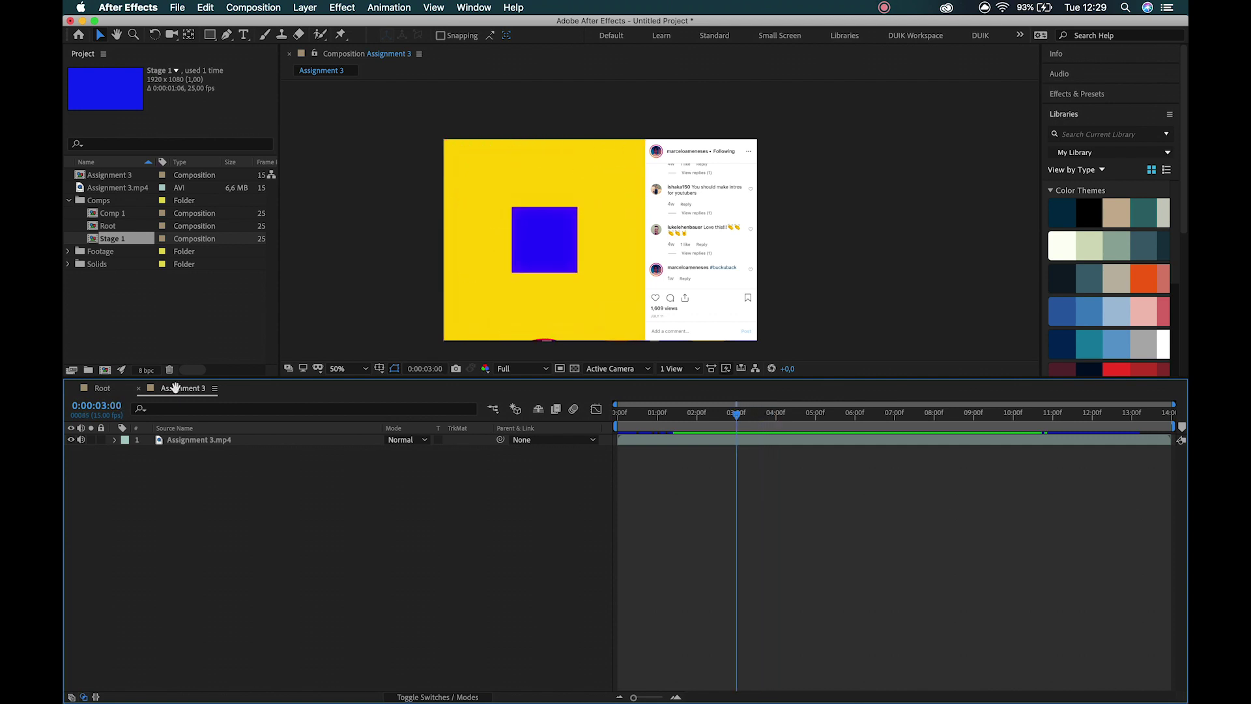
key(super+Left)
key(super+Left)
key(super+Left)
key(super+Left)
key(super+Left)
key(super+Left)
key(super+Left)
key(super+Left)
key(super+Left)
key(super+Left)
key(super+Left)
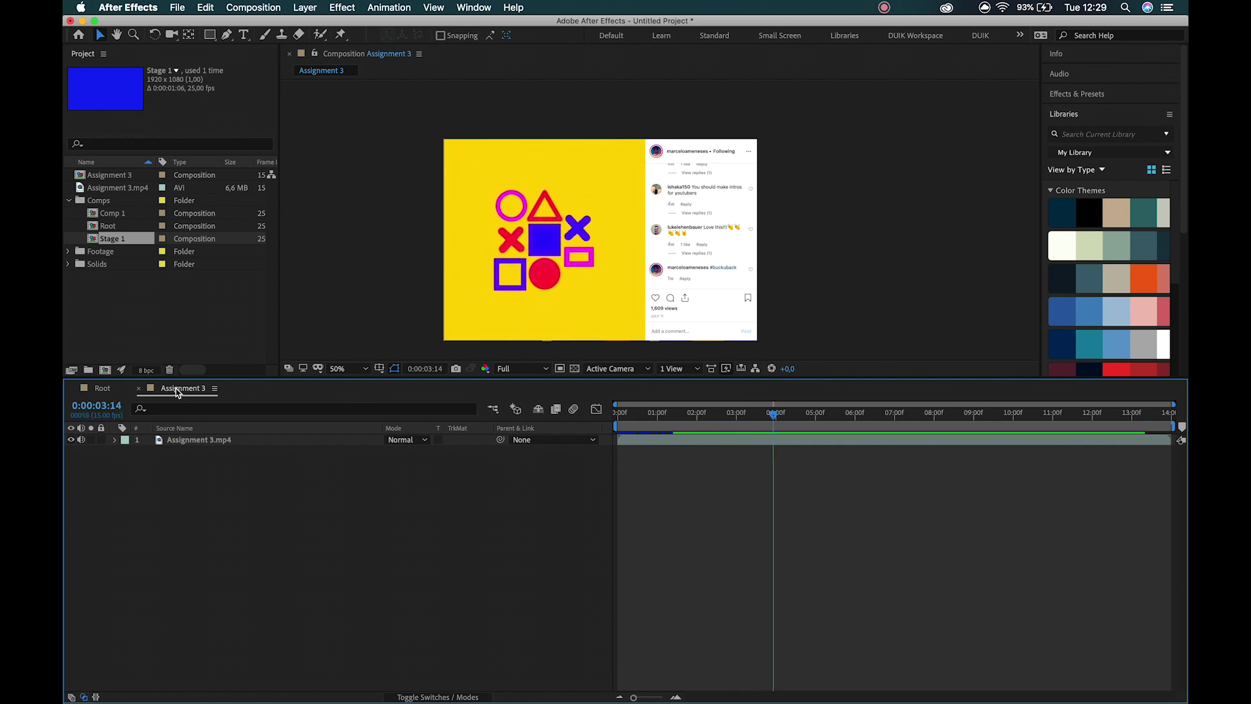
key(super+Left)
key(super+Left)
key(super+Left)
key(super+Left)
key(super+Left)
key(super+Left)
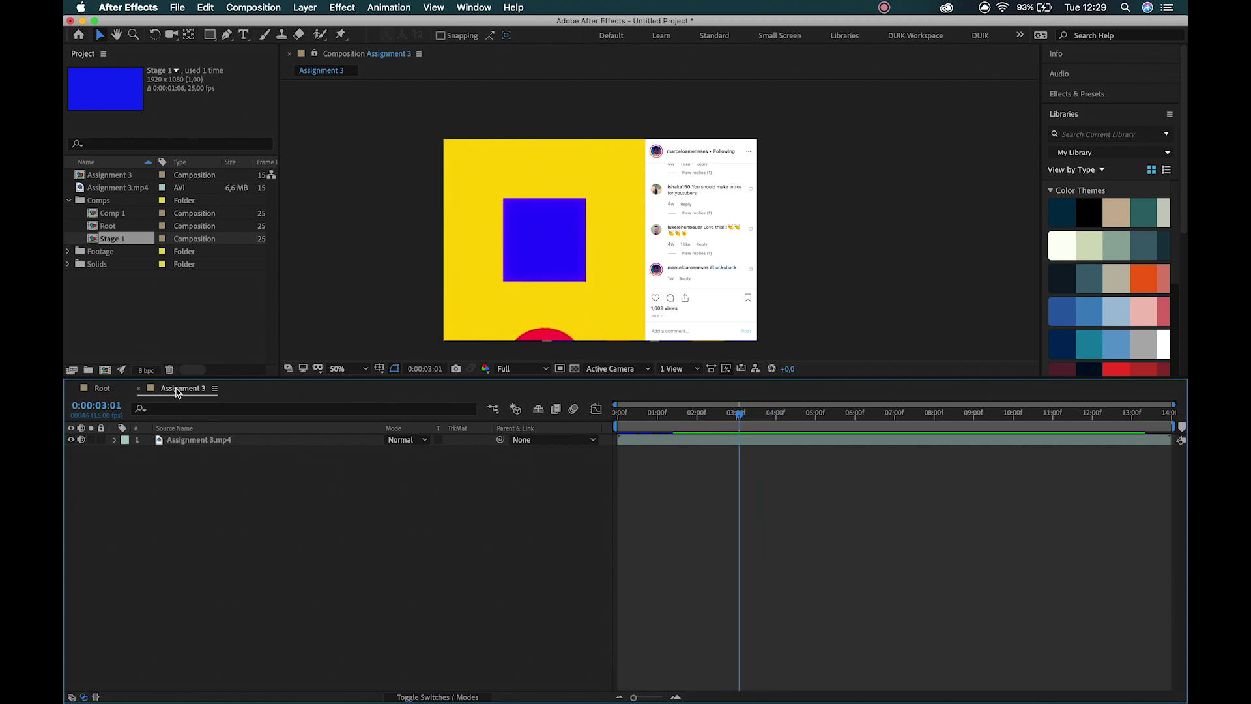
key(super+Right)
key(super+Right)
key(super+Right)
key(super+Right)
key(super+Right)
key(super+Right)
key(super+Right)
key(super+Left)
key(super+Left)
key(super+Right)
key(super+Right)
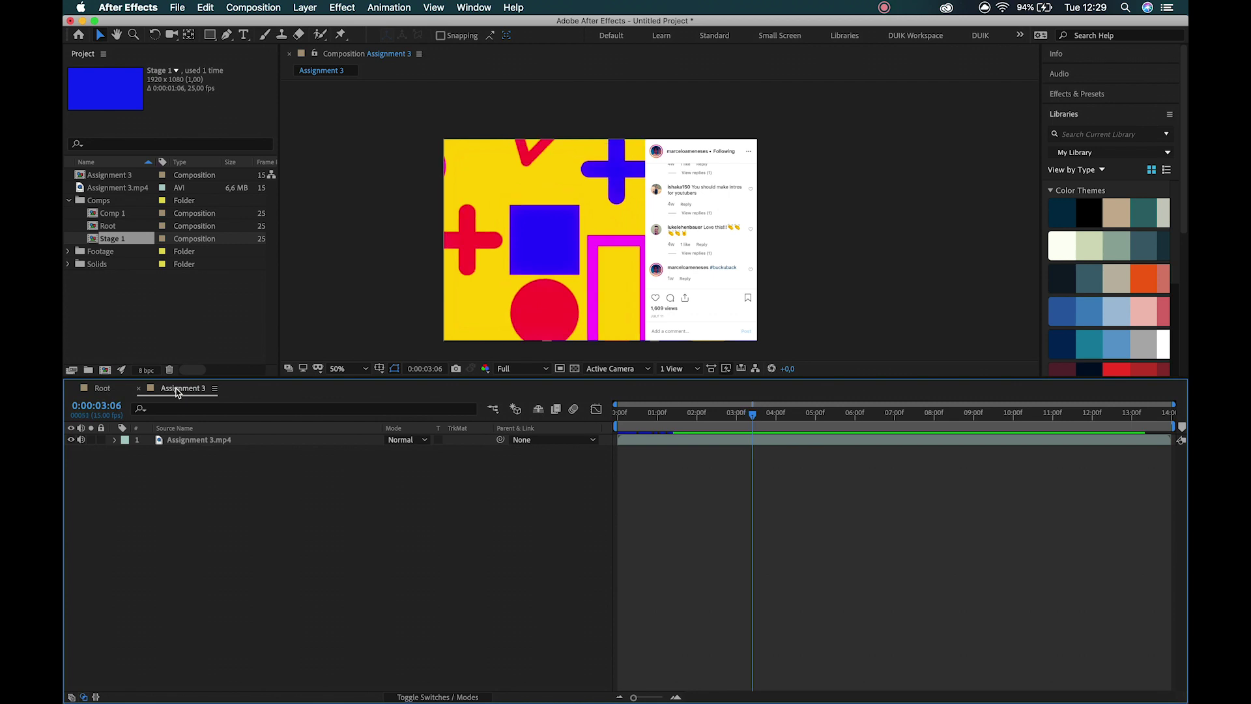
- Change the Scale NULL's Scale keyframe at 0:00:01:06 in Root to a hold keyframe
click(107, 389)
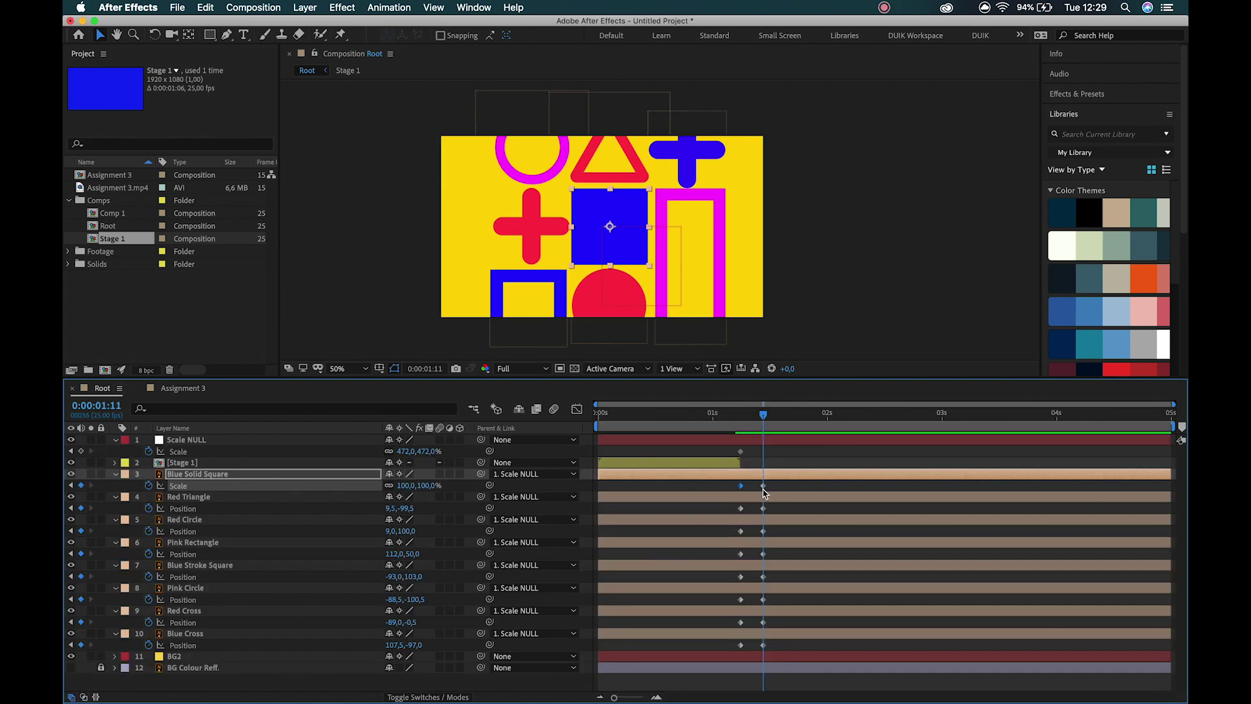
mouse_move(765, 490)
click(741, 451)
right_click(742, 453)
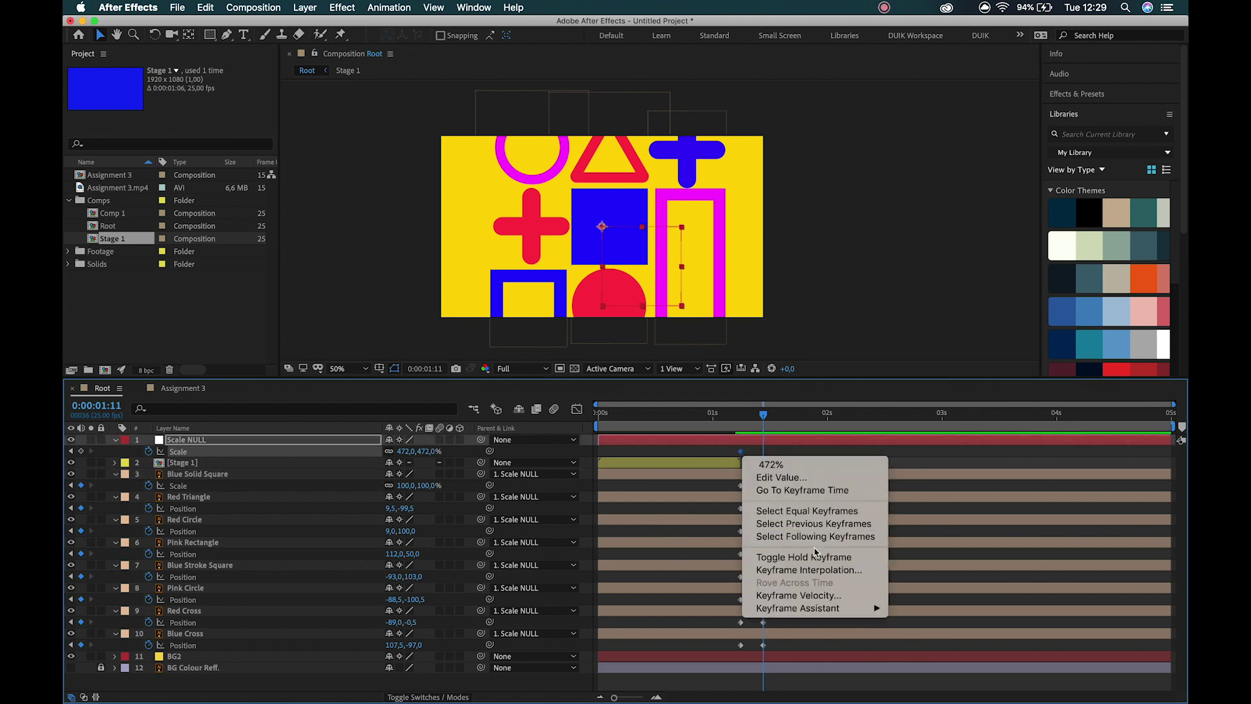
click(805, 558)
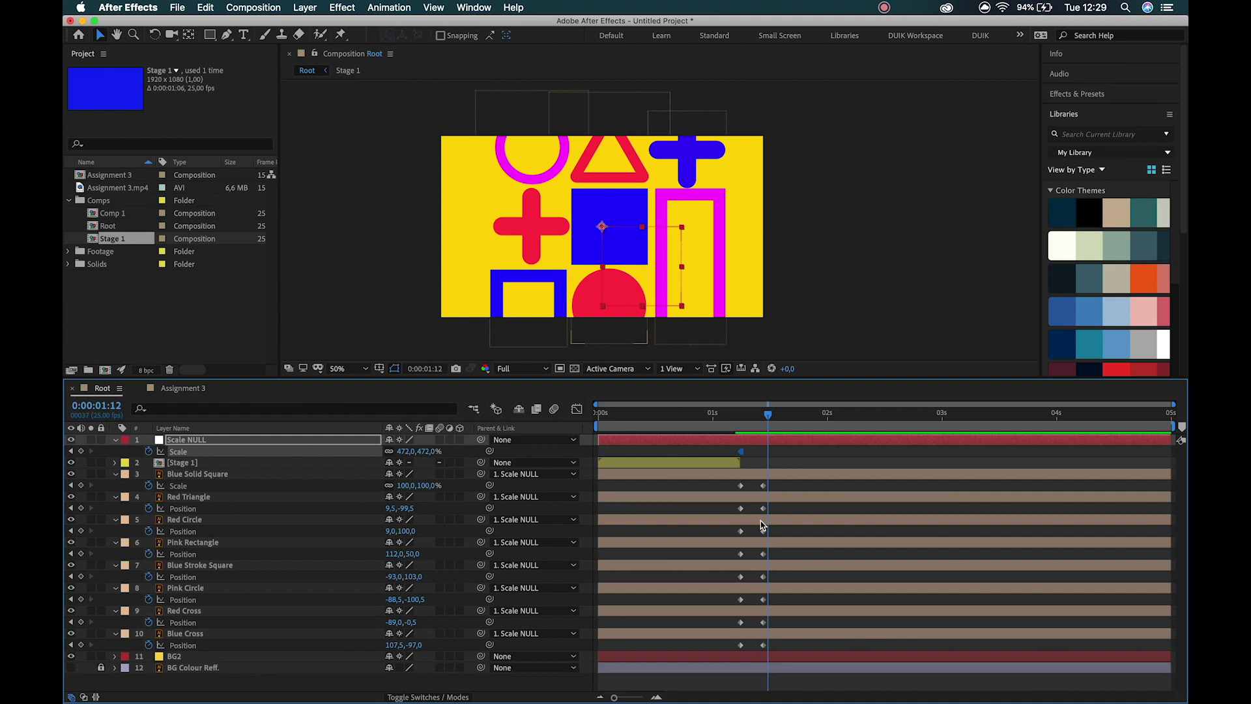
- Reduce the Scale NULL's Scale to 411% and move that keyframe to 0:00:01:10, checking the timing against the Assignment 3 reference
drag(409, 456, 351, 443)
click(171, 389)
key(space)
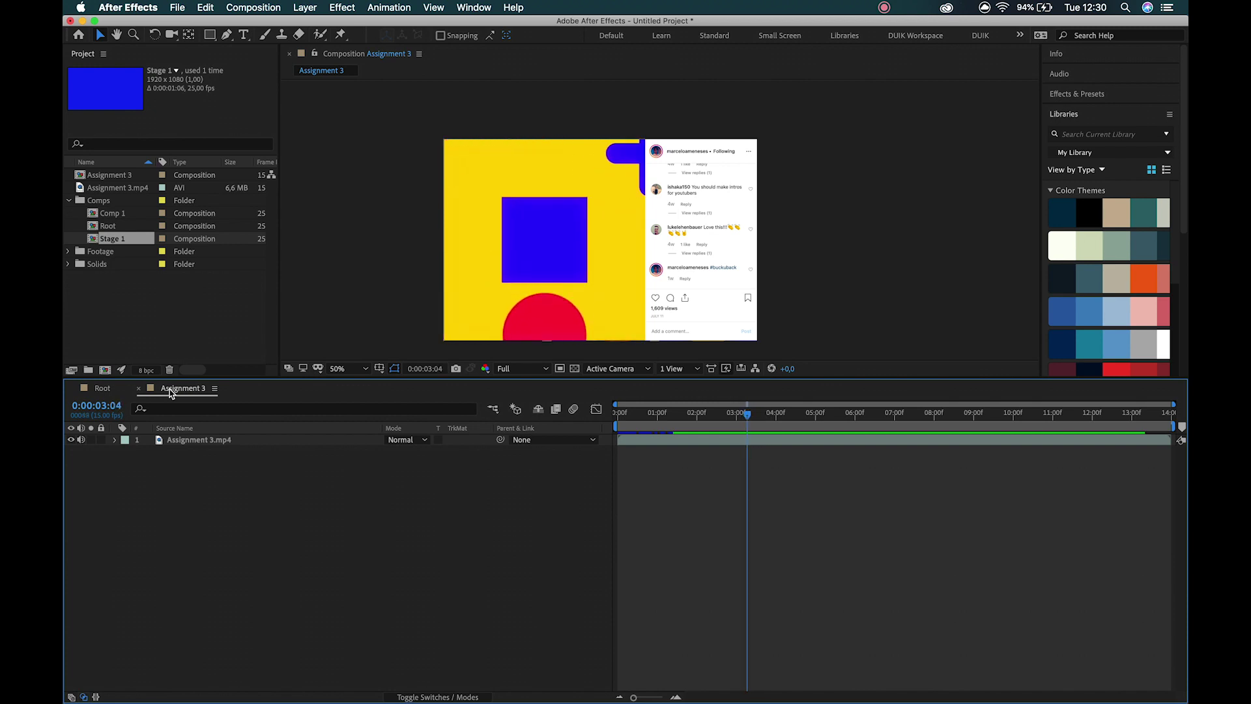
click(99, 388)
drag(768, 452, 761, 457)
key(Page_Up)
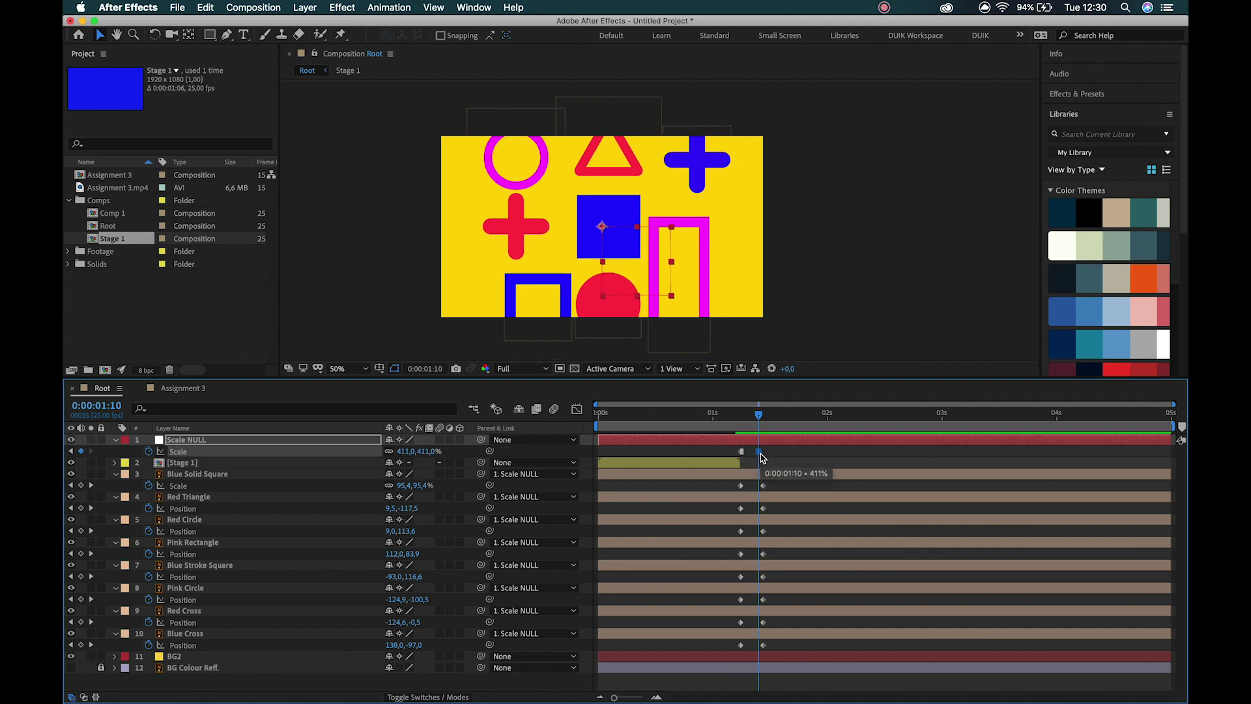
key(Page_Down)
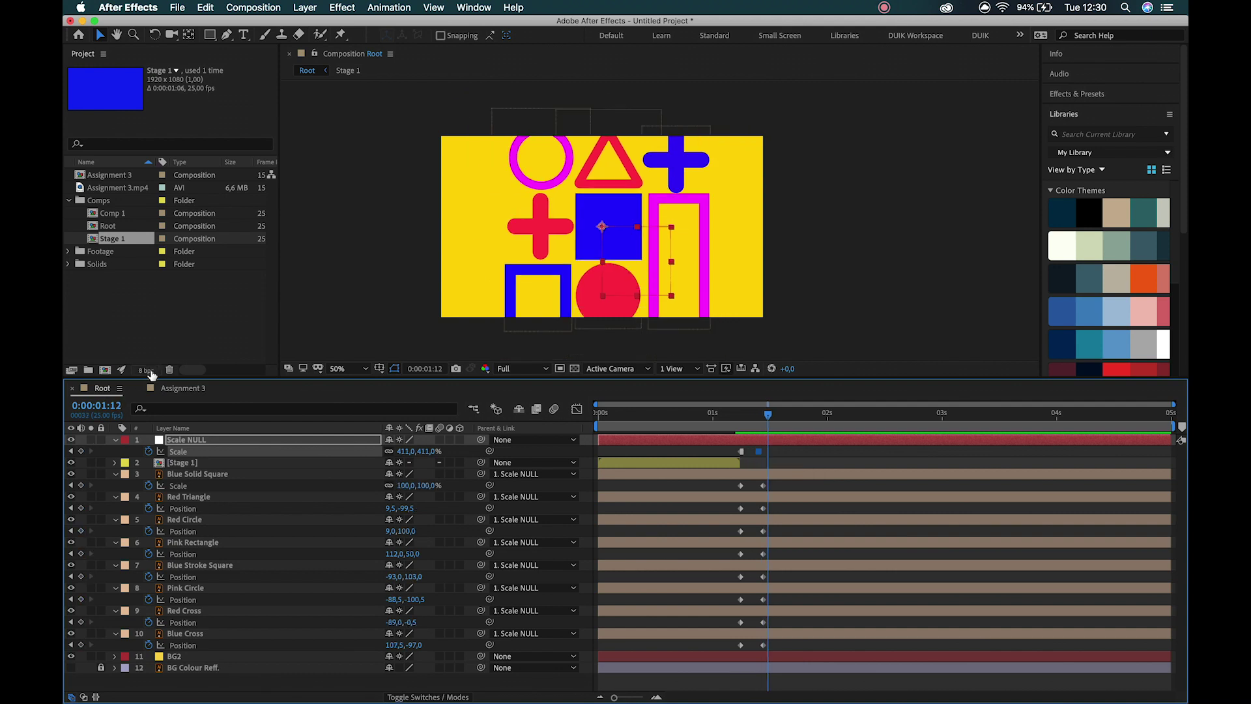
- Compare the grid size with the Assignment 3 reference and set the Scale NULL's Scale to 346% at 0:00:01:13
click(181, 389)
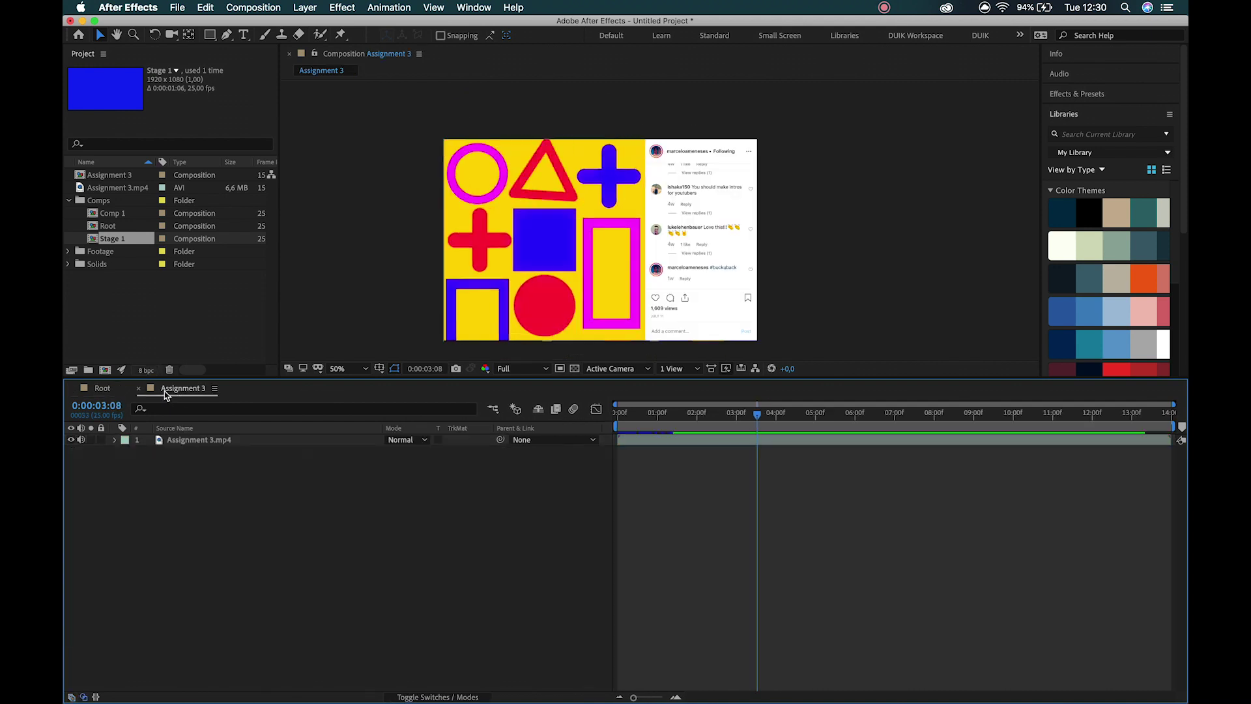
click(95, 391)
key(Page_Down)
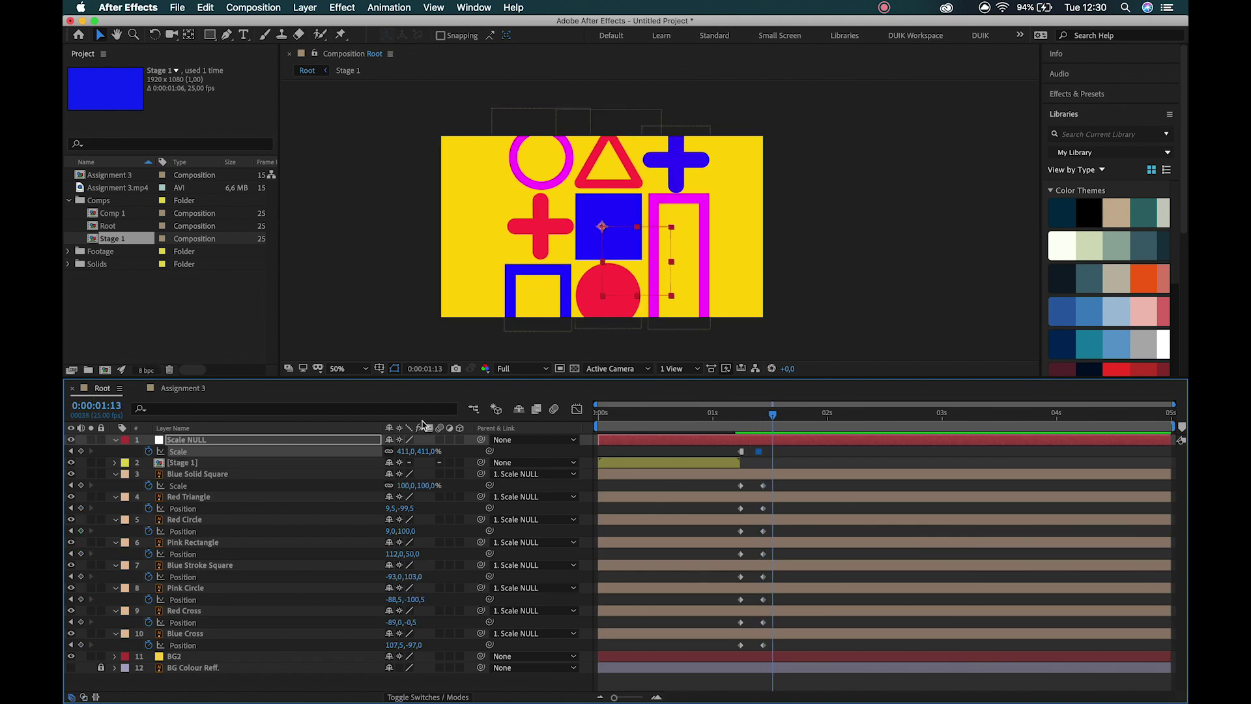
drag(424, 450, 384, 450)
- Check the shrinking grid in the Assignment 3 reference and set the Scale NULL's Scale to 174% at 0:00:01:19 in Root
click(183, 388)
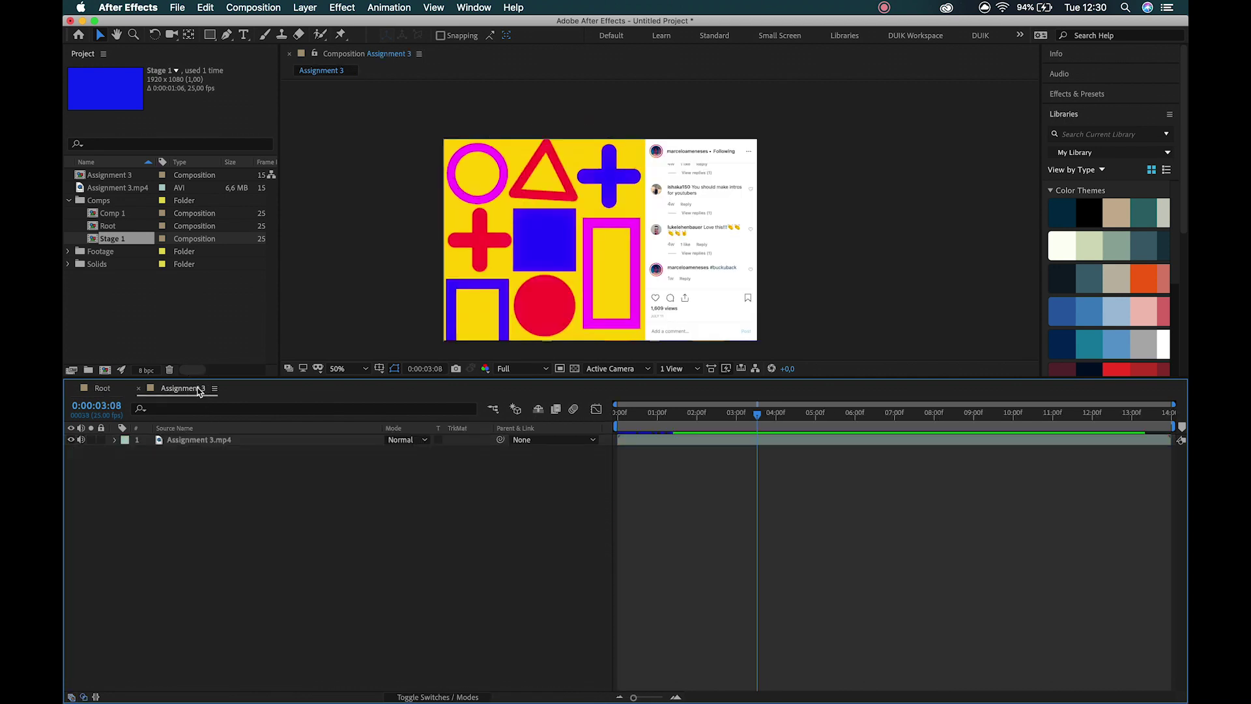
key(space)
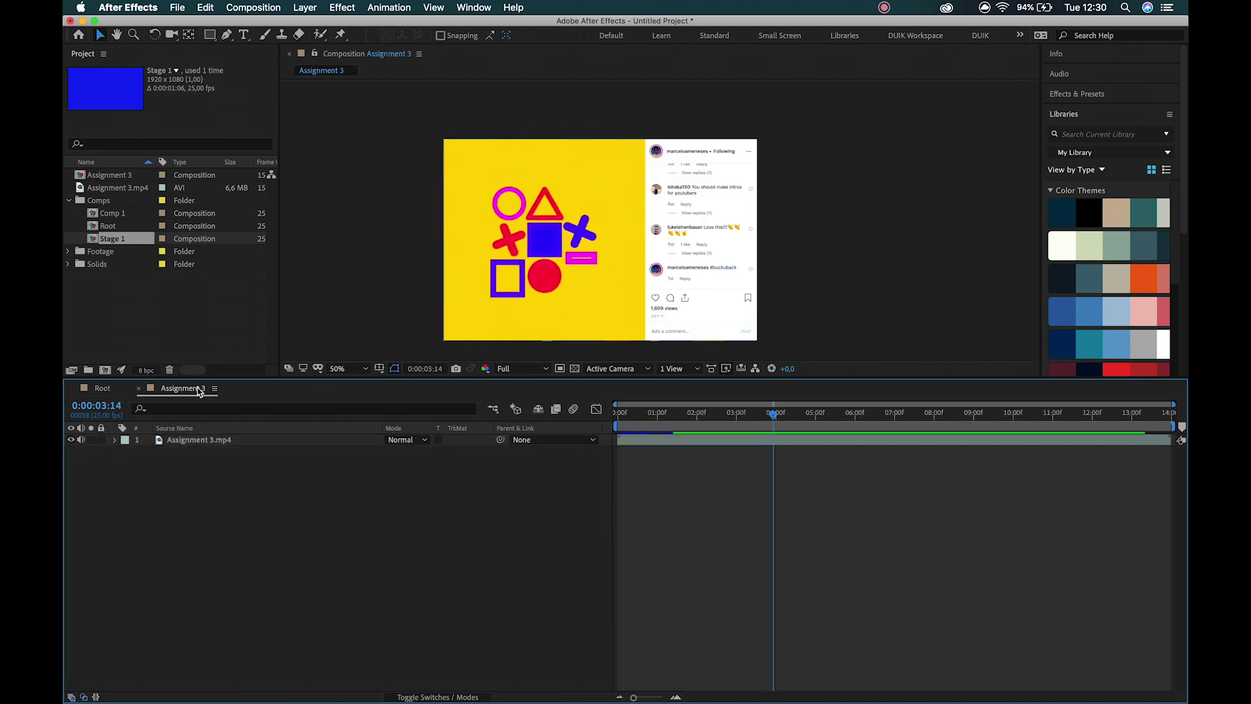
key(Page_Up)
key(Page_Up)
key(Page_Up)
click(106, 389)
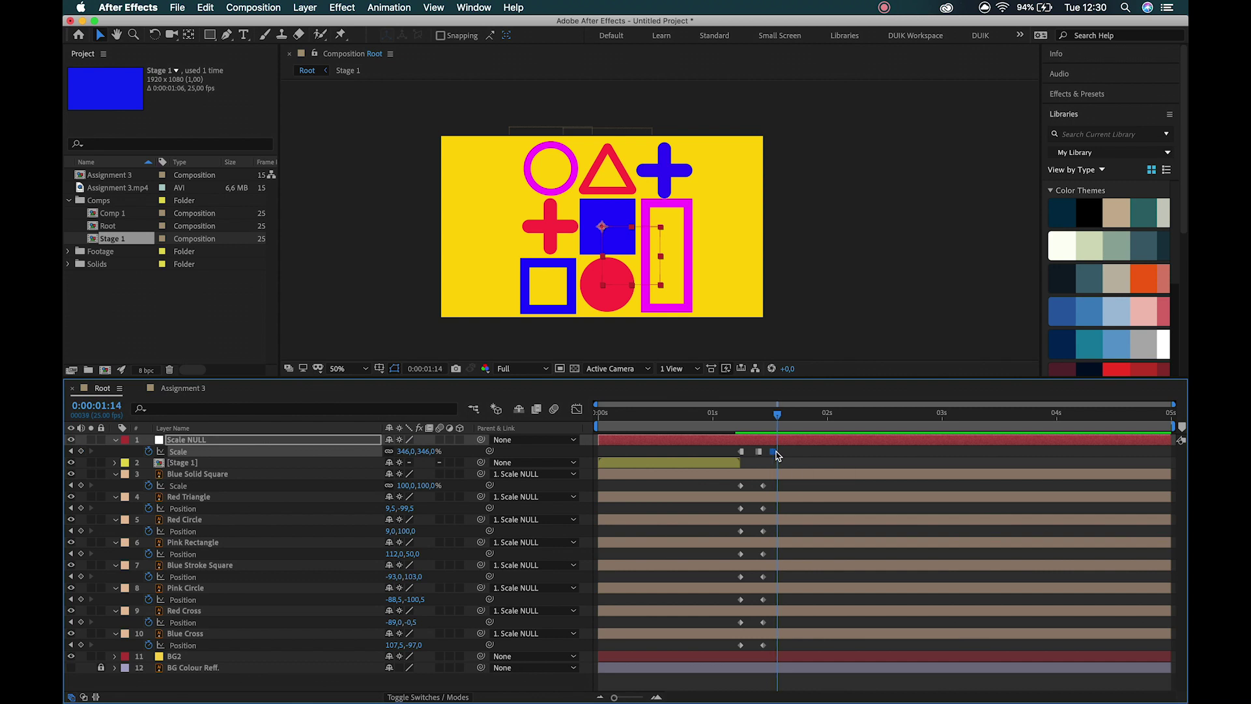
key(Page_Down)
drag(422, 451, 287, 437)
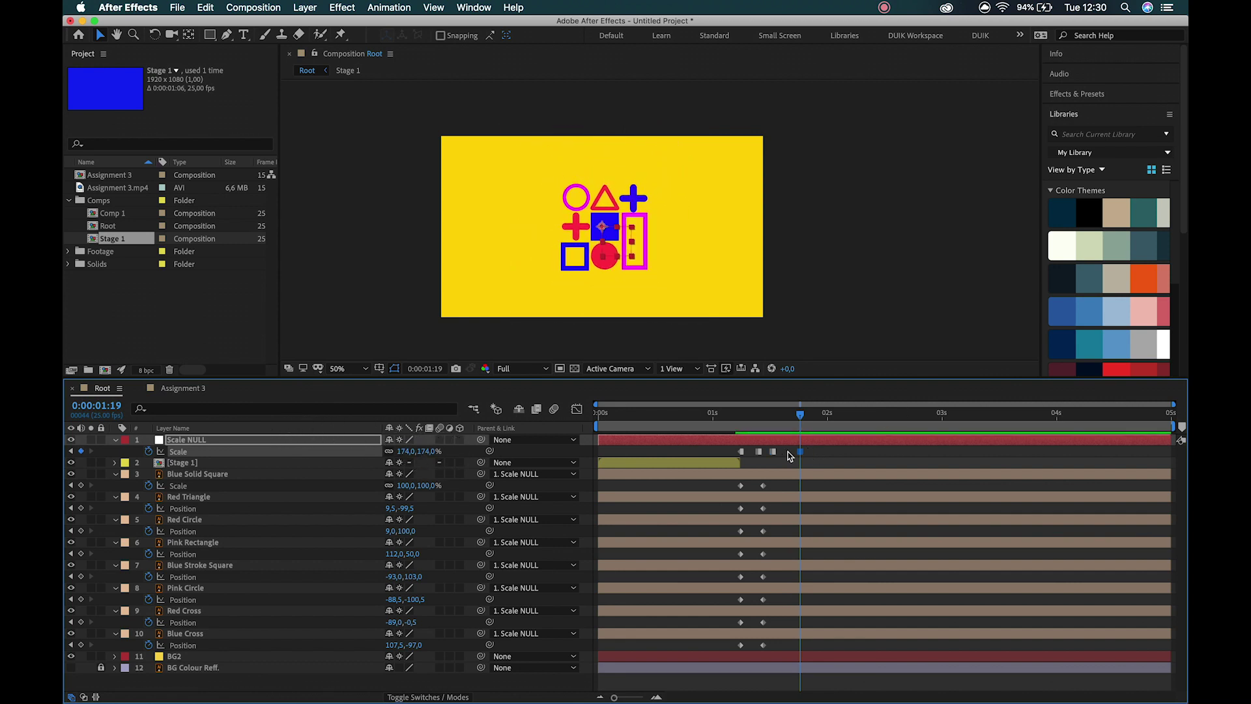
- Apply Easy Ease to the Scale NULL's Scale keyframes at 0:00:01:13 and 0:00:01:19, removing the hold from the first
drag(821, 448, 769, 457)
key(F9)
click(773, 452)
right_click(773, 456)
click(815, 555)
drag(754, 417, 801, 431)
- Add a Scale keyframe to the Scale NULL at 0:00:02:00 and set its Scale at 0:00:01:19 to 144%
key(Page_Down)
key(Page_Down)
key(Page_Down)
key(Page_Down)
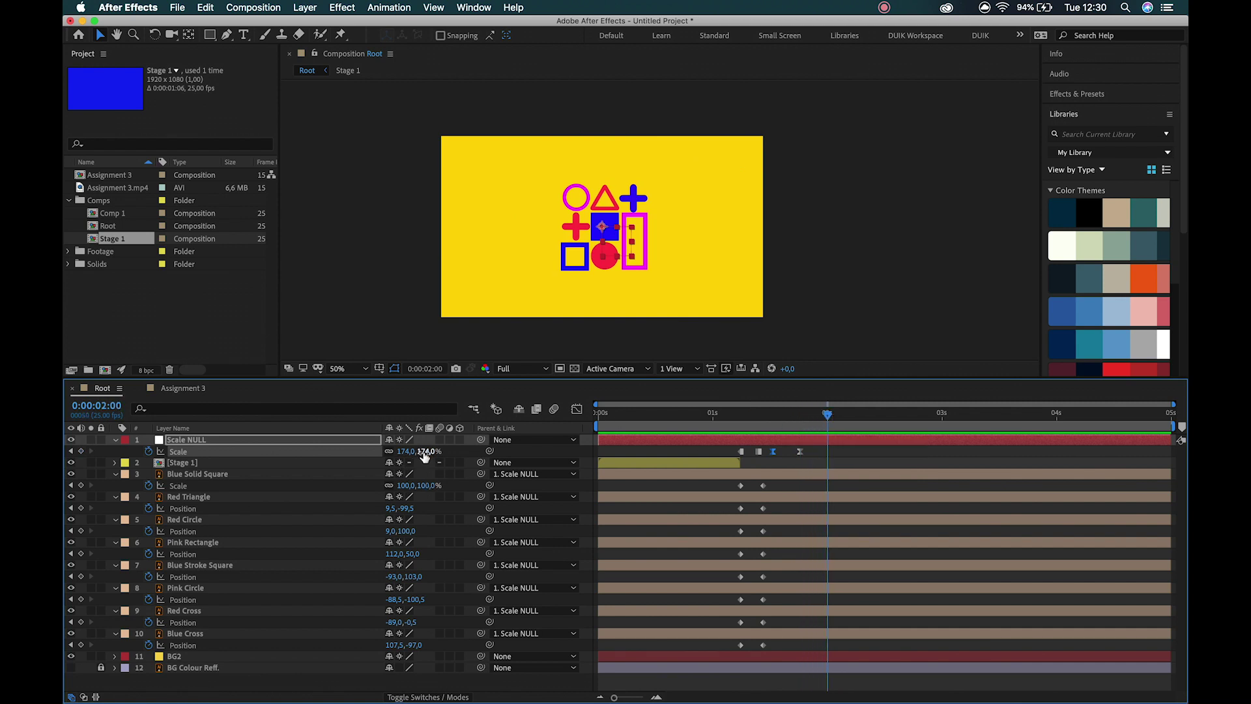
drag(424, 456, 433, 456)
click(799, 415)
drag(798, 417, 808, 417)
drag(423, 456, 403, 456)
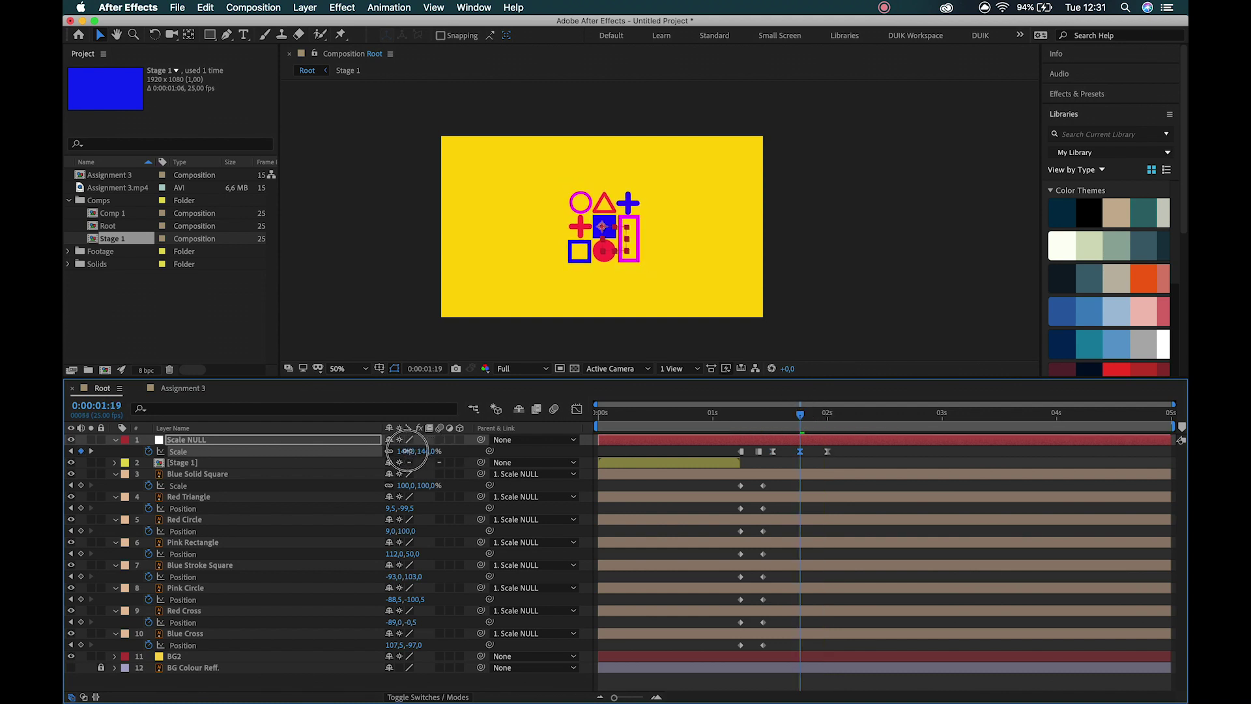
- Try Easy Ease on all of the Scale NULL's Scale keyframes and preview from 0:00:01:06
click(772, 465)
drag(844, 451, 712, 463)
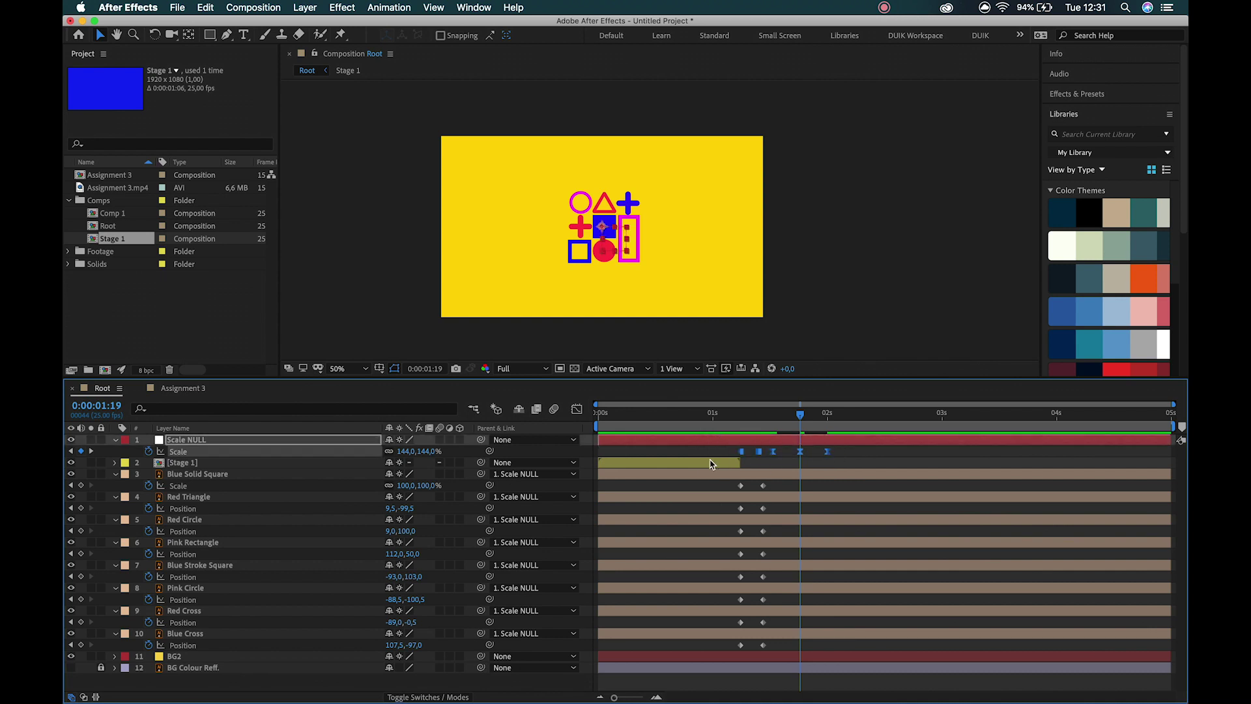
click(715, 456)
click(741, 452)
click(742, 418)
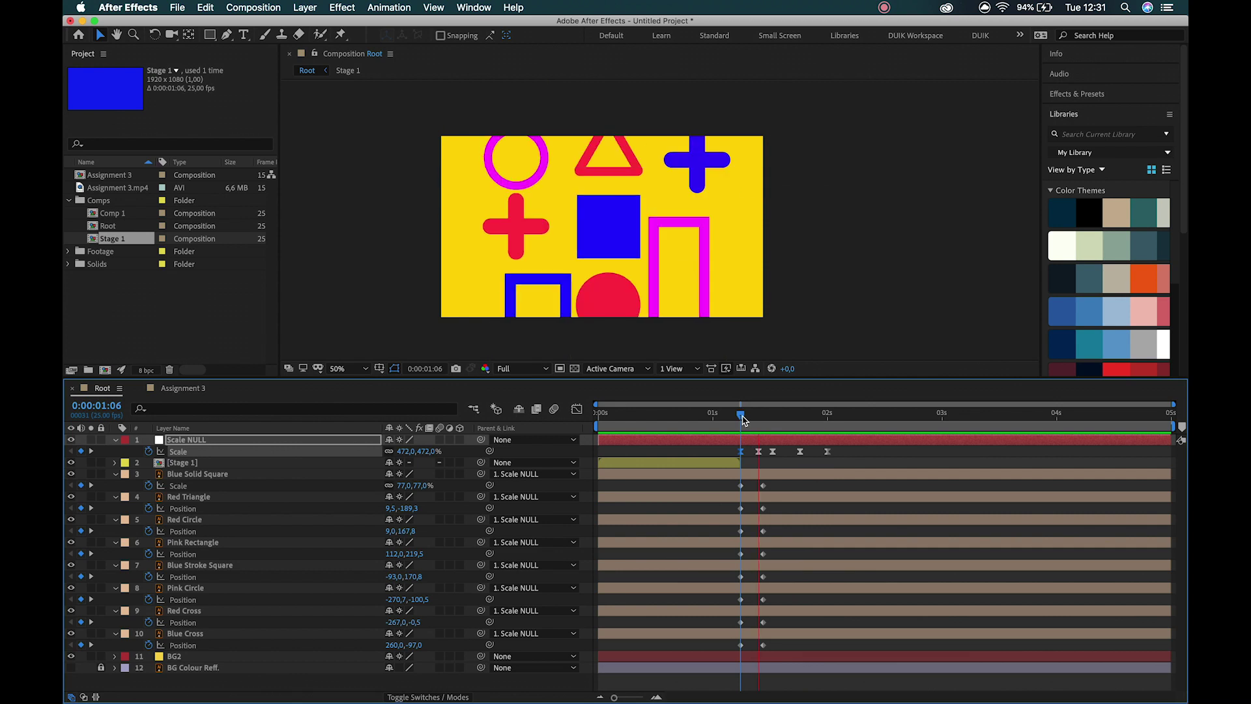
- Turn the Scale NULL's Scale keyframes at 0:00:01:06 and 0:00:01:10 back into hold keyframes and check the motion
mouse_move(743, 418)
mouse_down()
mouse_move(817, 422)
mouse_move(745, 422)
mouse_up()
shift+click(759, 451)
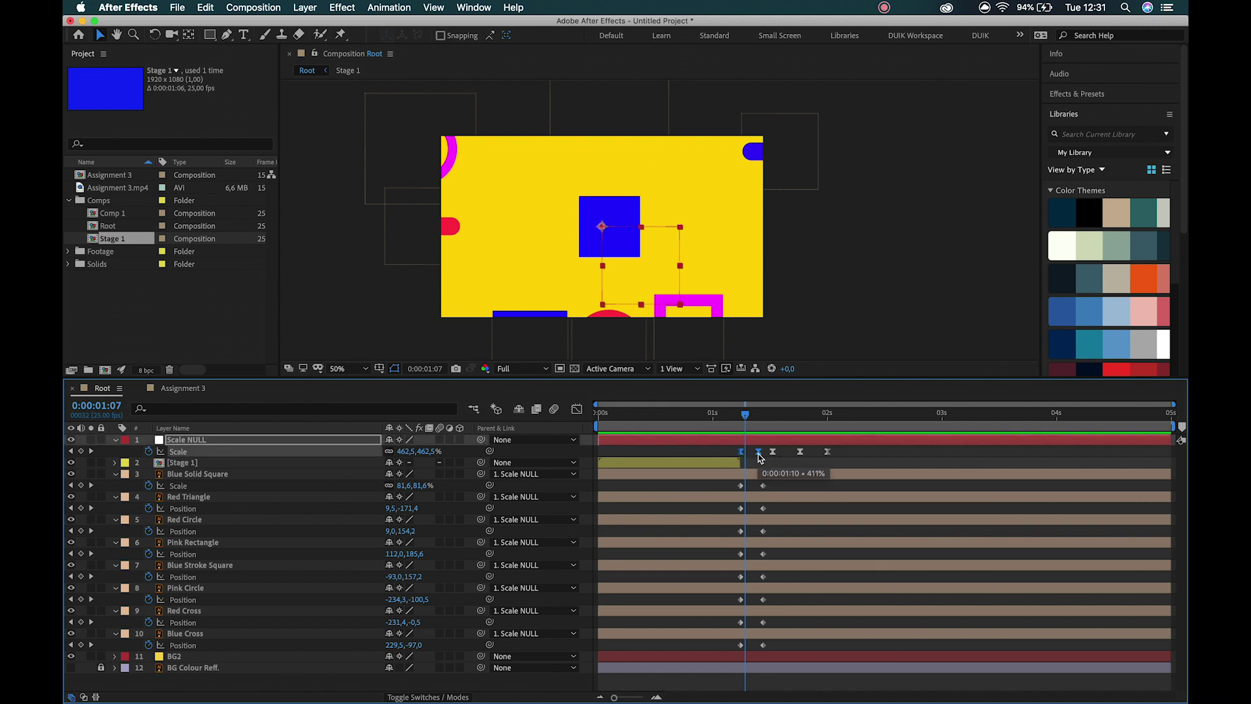
click(740, 418)
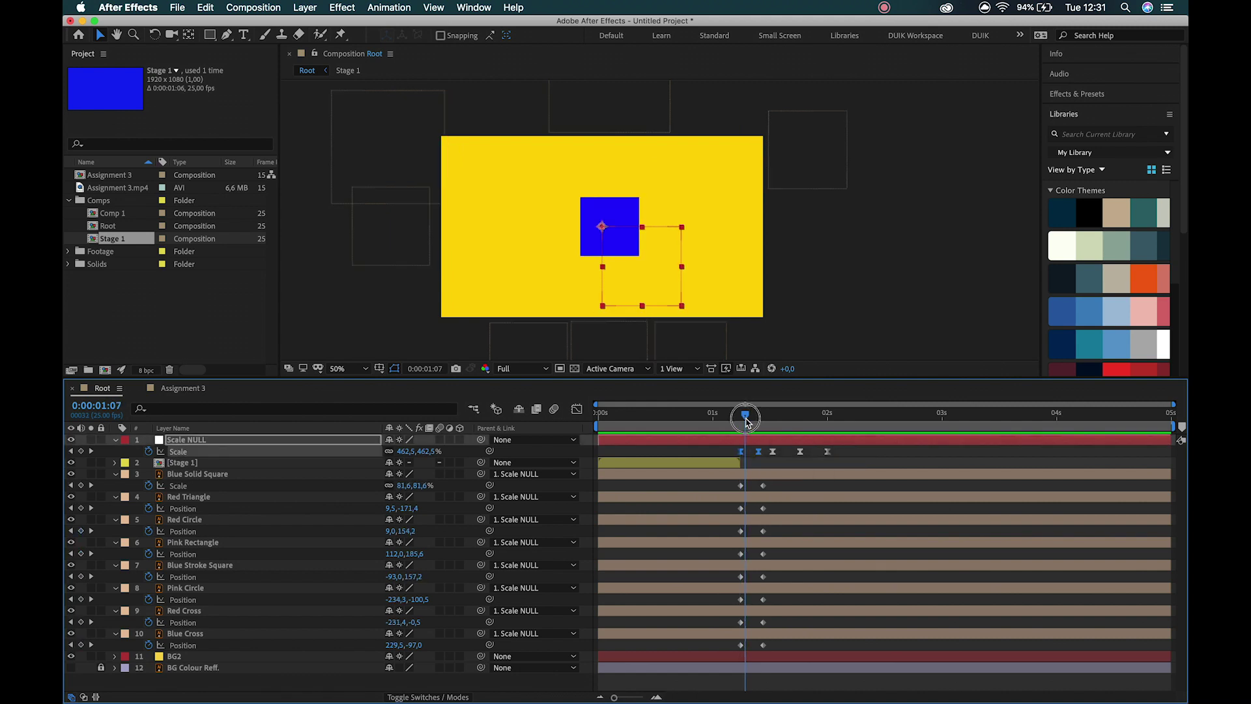
drag(741, 420, 762, 427)
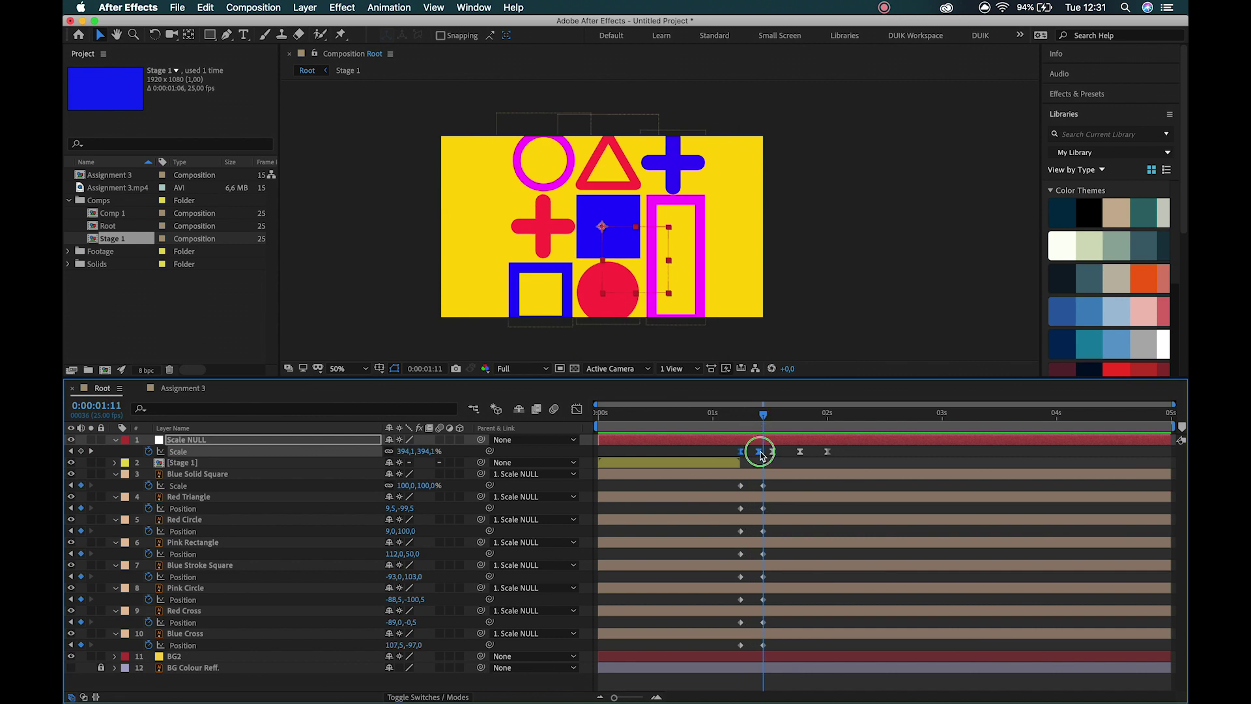
right_click(760, 453)
click(785, 557)
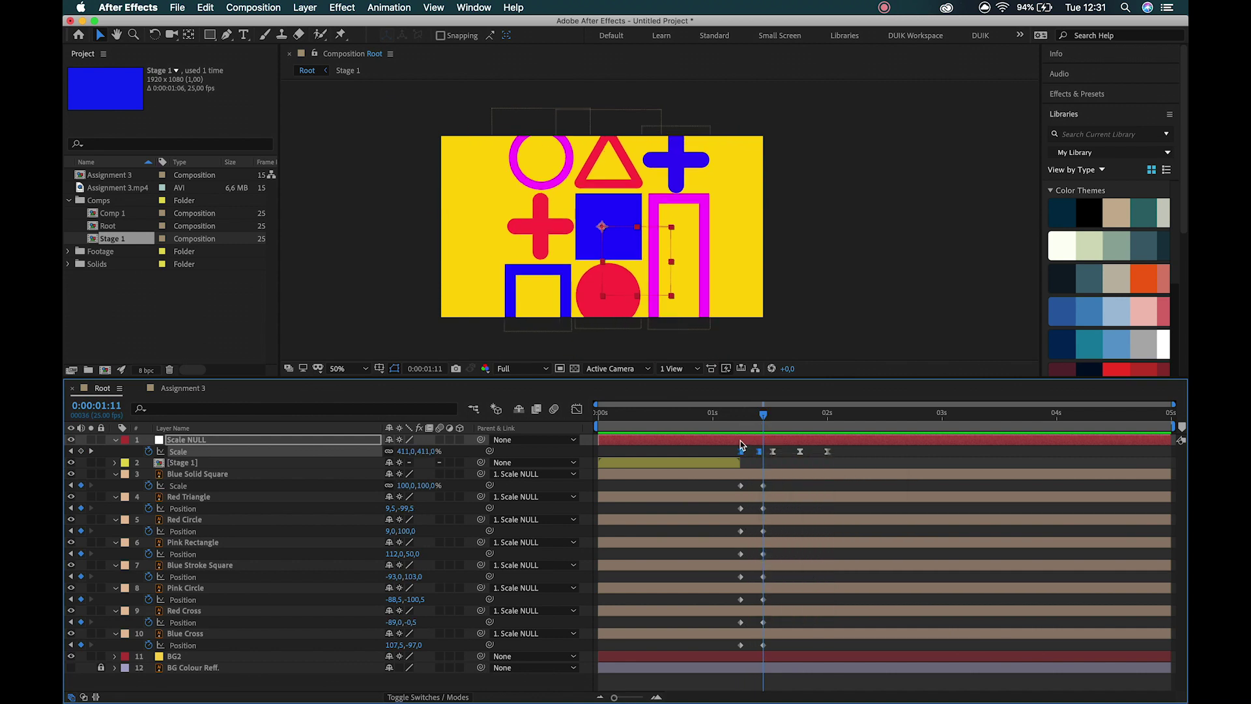
drag(741, 417, 797, 434)
- Lengthen the ease handles of the Scale NULL's 0:00:01:19 Scale keyframe in the speed graph and preview the shrinking grid
click(801, 451)
click(576, 409)
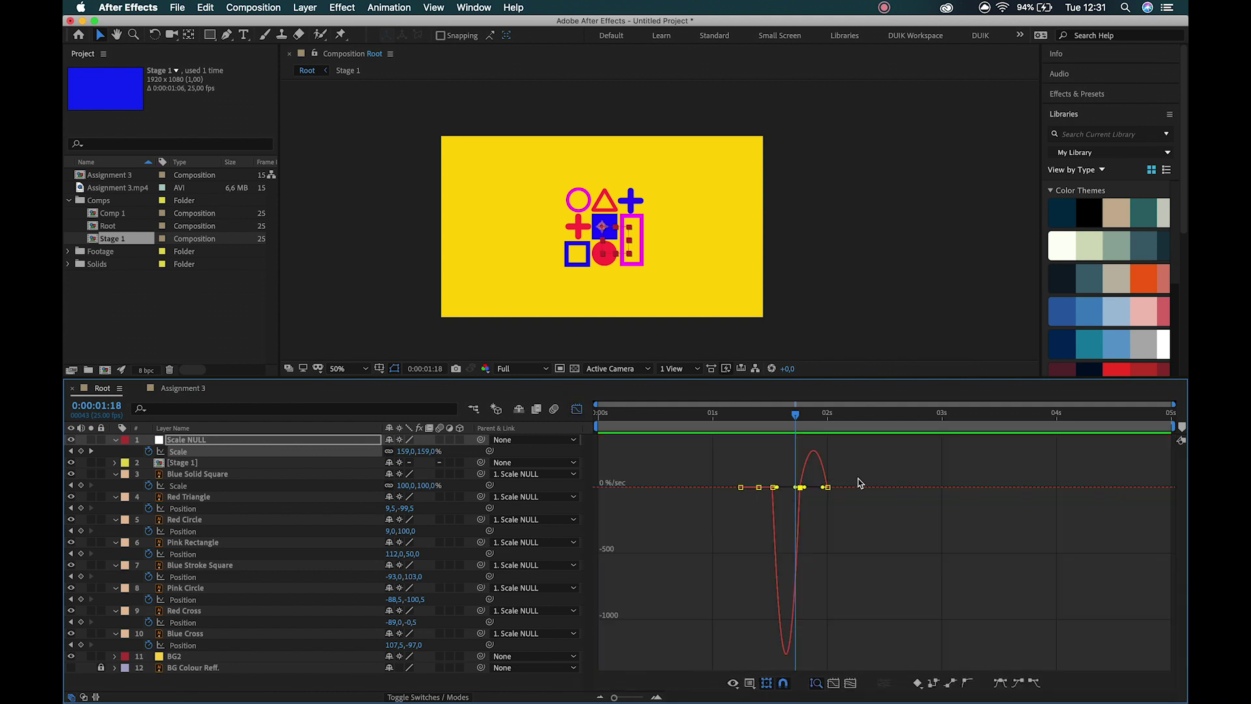
drag(797, 489, 799, 464)
click(757, 416)
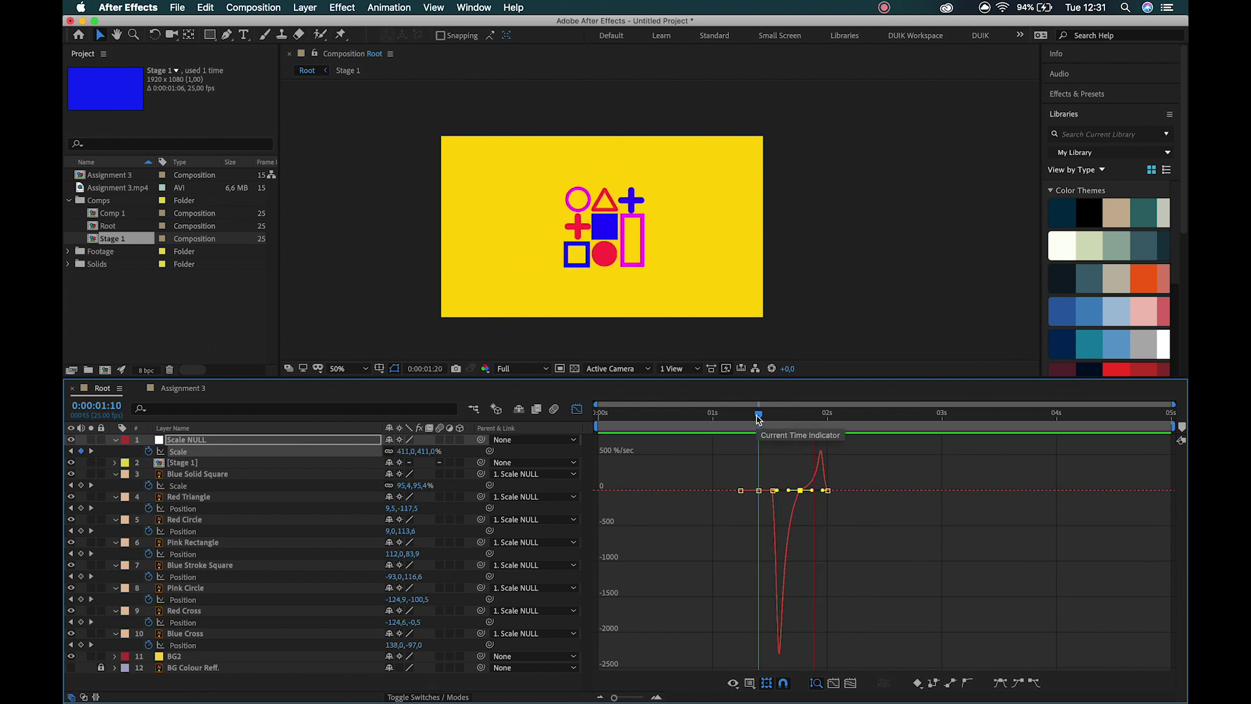
key(space)
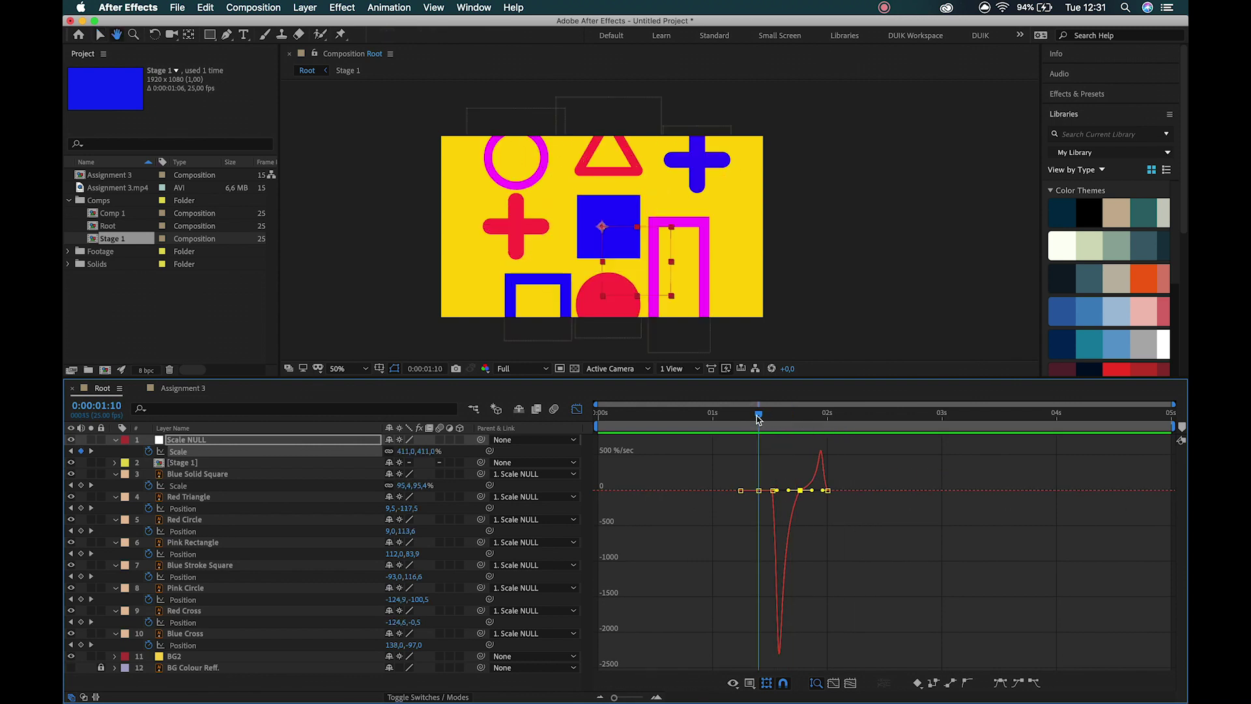
click(577, 409)
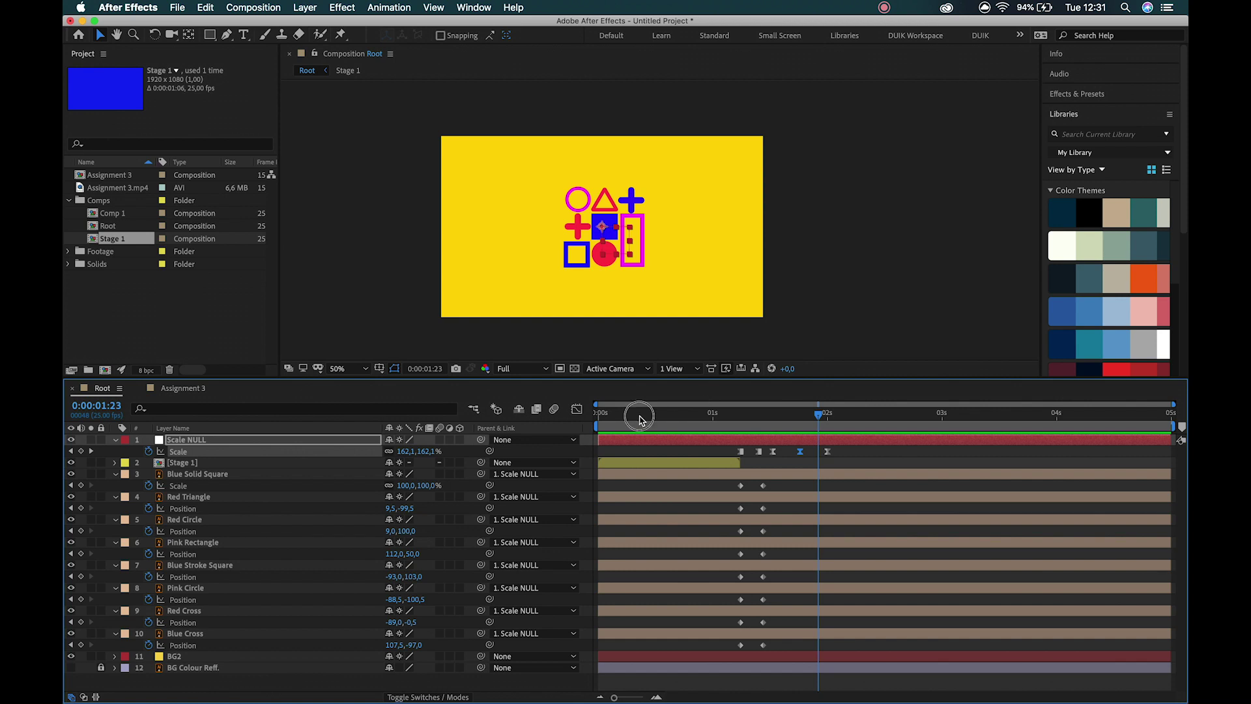
click(642, 416)
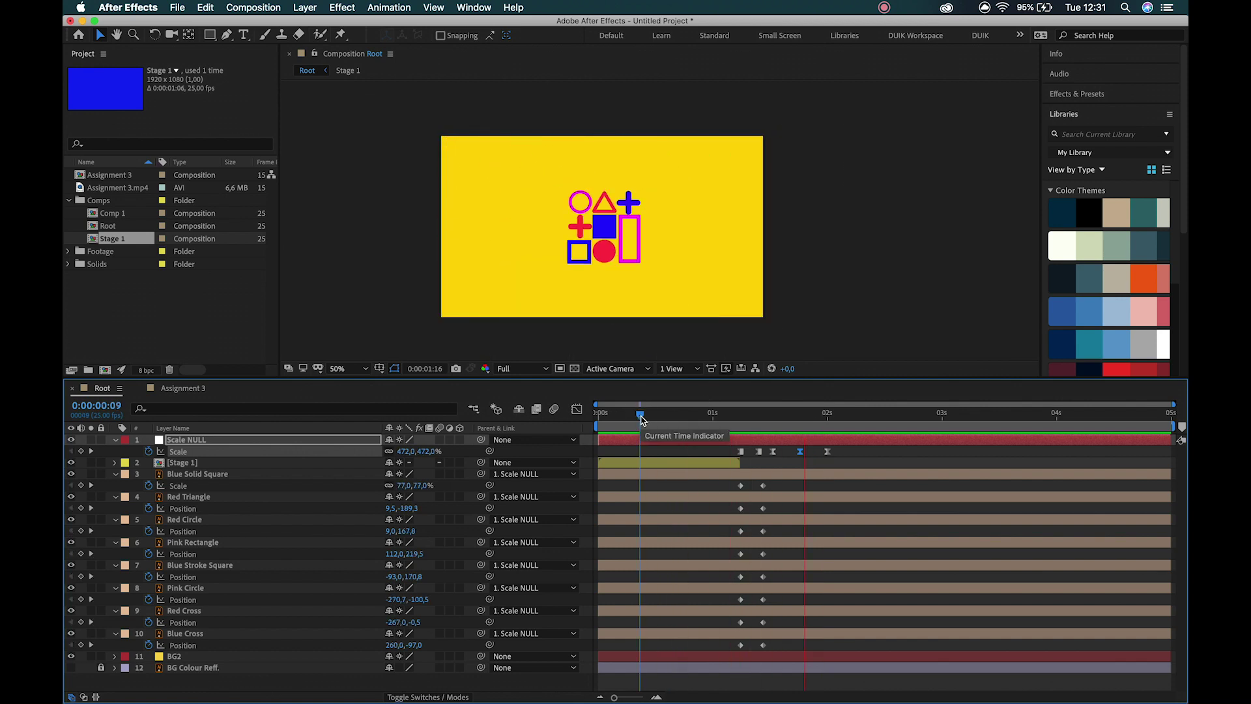
drag(642, 417, 741, 417)
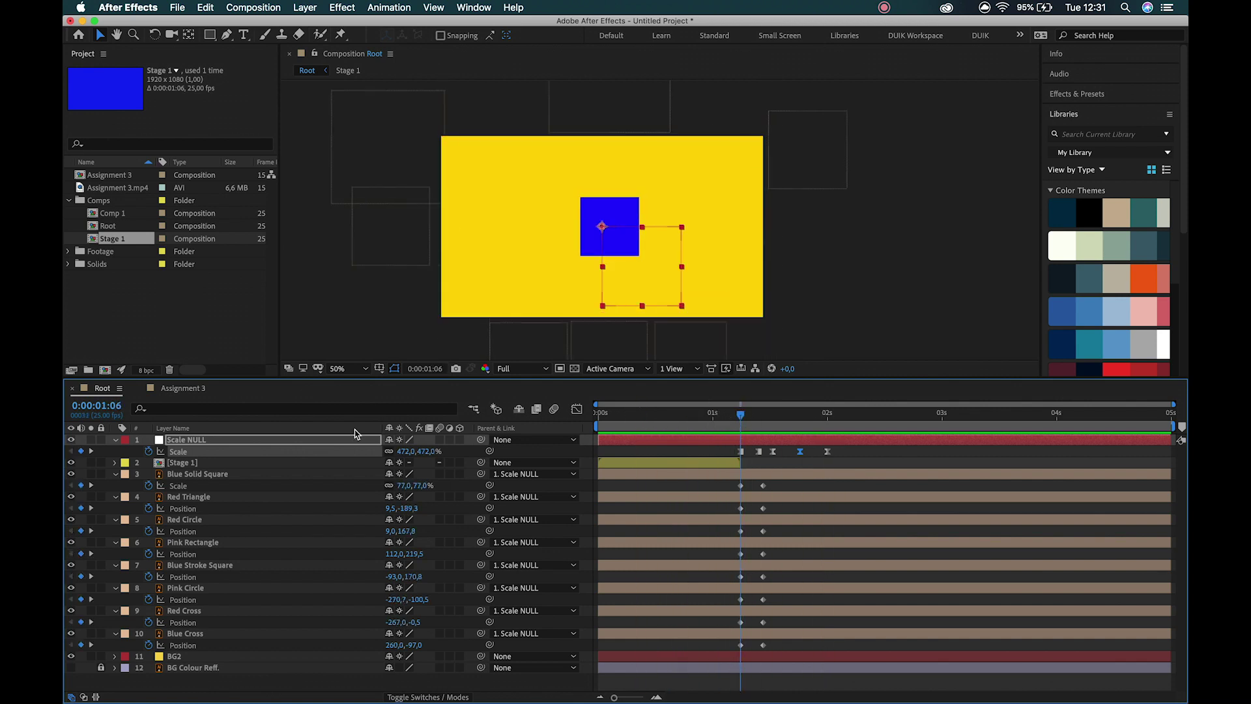
- Step through the Assignment 3 reference frame by frame to examine how the shapes enter around the blue square
click(185, 387)
key(Page_Up)
key(Page_Up)
key(Page_Up)
key(Page_Up)
key(Page_Up)
key(Page_Up)
key(Page_Up)
key(Page_Up)
key(Page_Up)
key(Page_Up)
key(Page_Up)
key(Page_Up)
key(Page_Up)
key(Page_Up)
key(Page_Down)
key(Page_Down)
key(Page_Down)
key(Page_Down)
key(Page_Down)
click(97, 389)
- Move the Blue Solid Square's 100% Scale keyframe to 0:00:01:09 and set its Scale at 0:00:01:06 to 61%
click(613, 218)
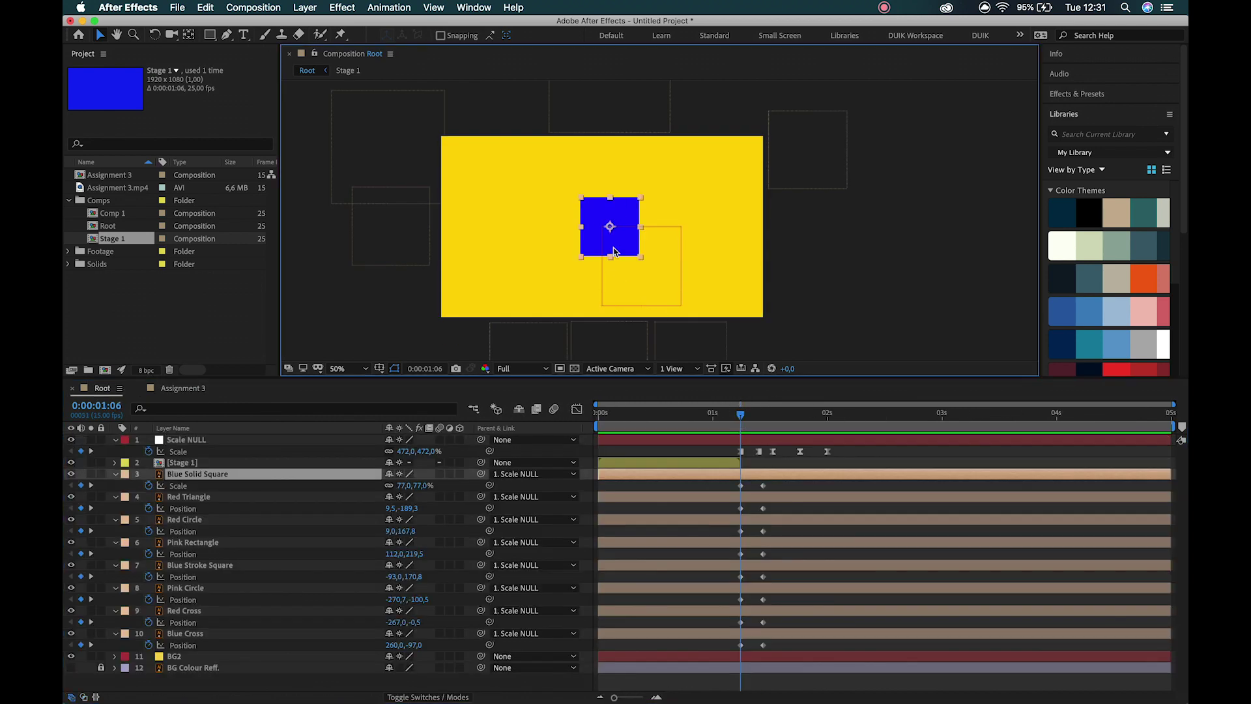
click(398, 488)
key(Page_Down)
key(Page_Down)
key(Page_Down)
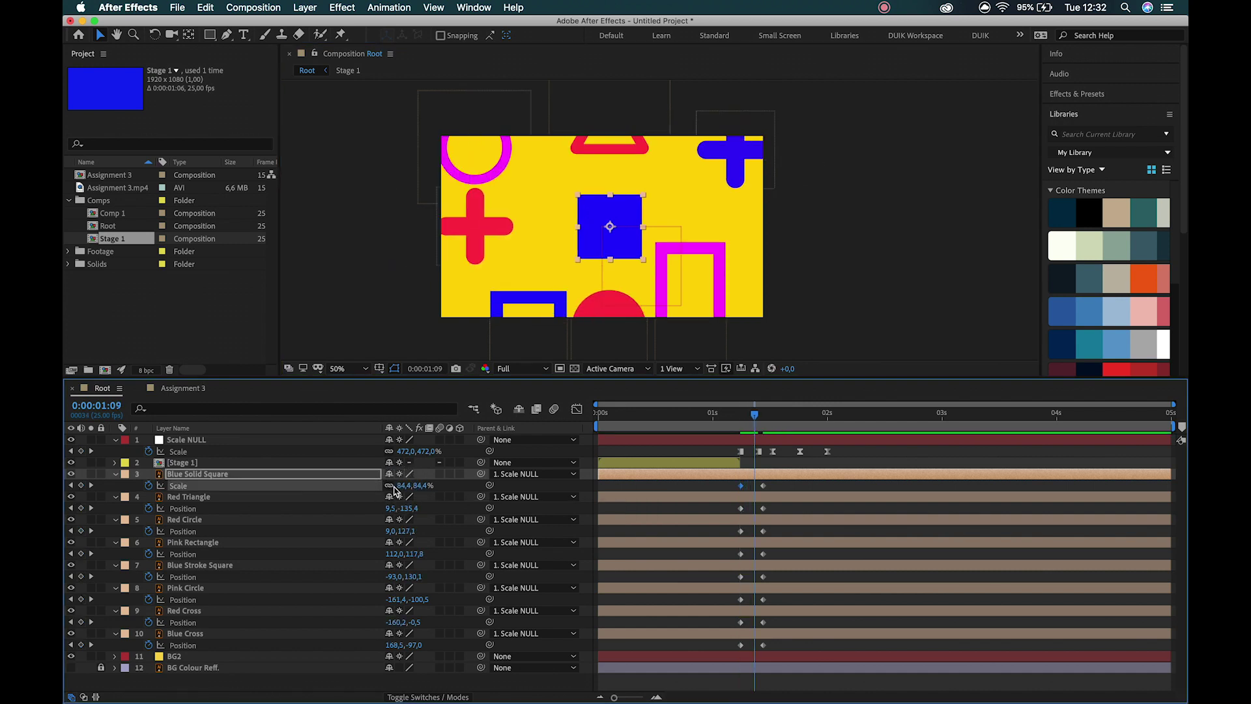
key(Page_Down)
key(Page_Down)
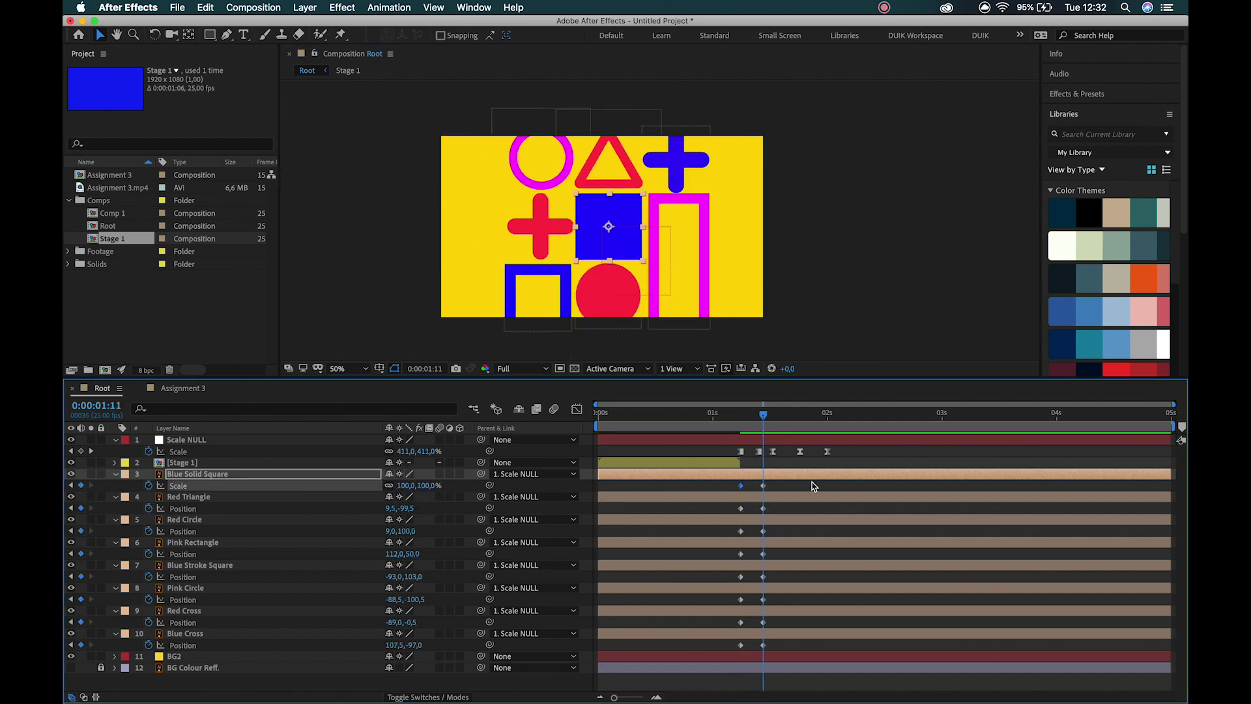
key(Page_Up)
key(Page_Up)
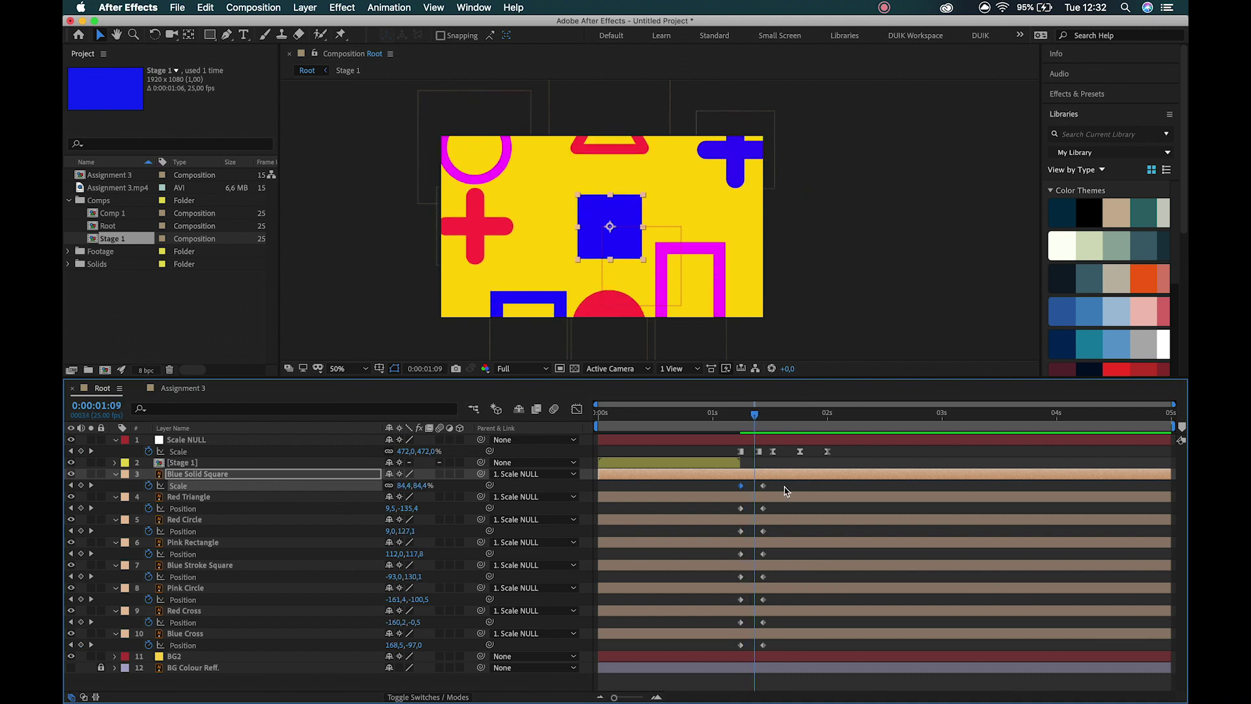
drag(764, 490, 756, 489)
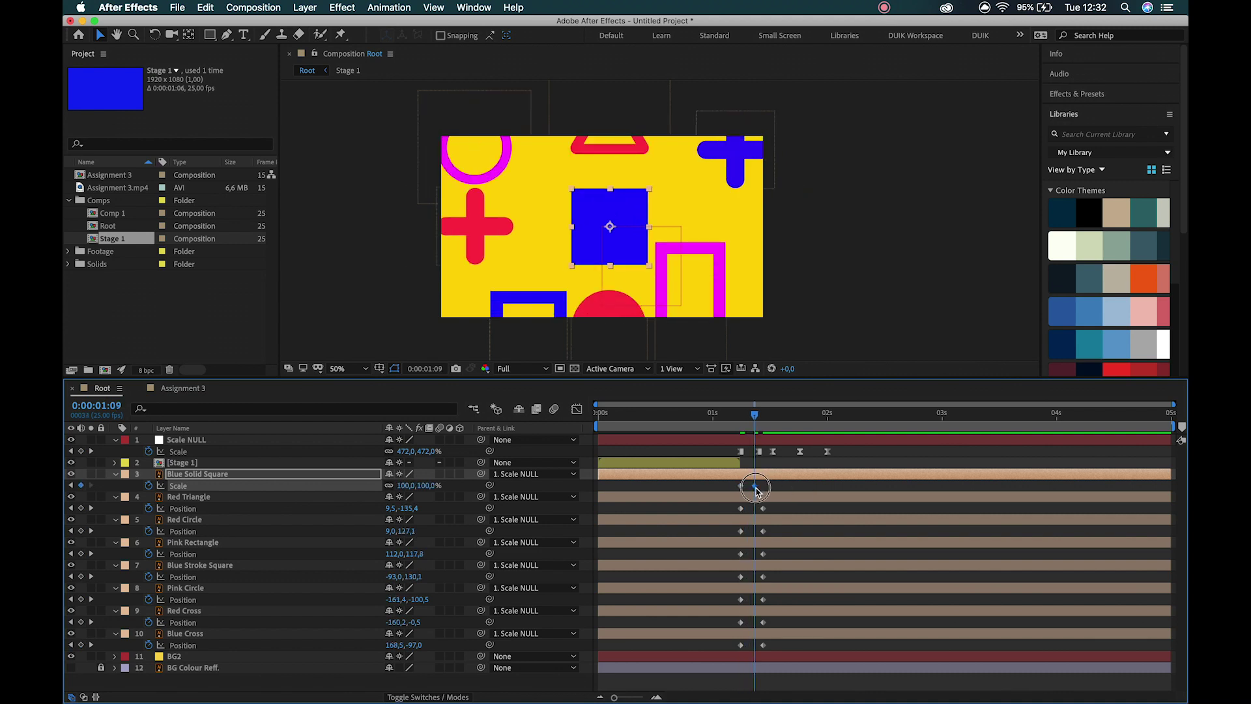
- Add a 0° Rotation keyframe to the Red Triangle at 0:00:01:11
click(613, 149)
mouse_move(753, 415)
mouse_down()
mouse_move(734, 415)
mouse_move(769, 419)
mouse_move(742, 422)
mouse_up()
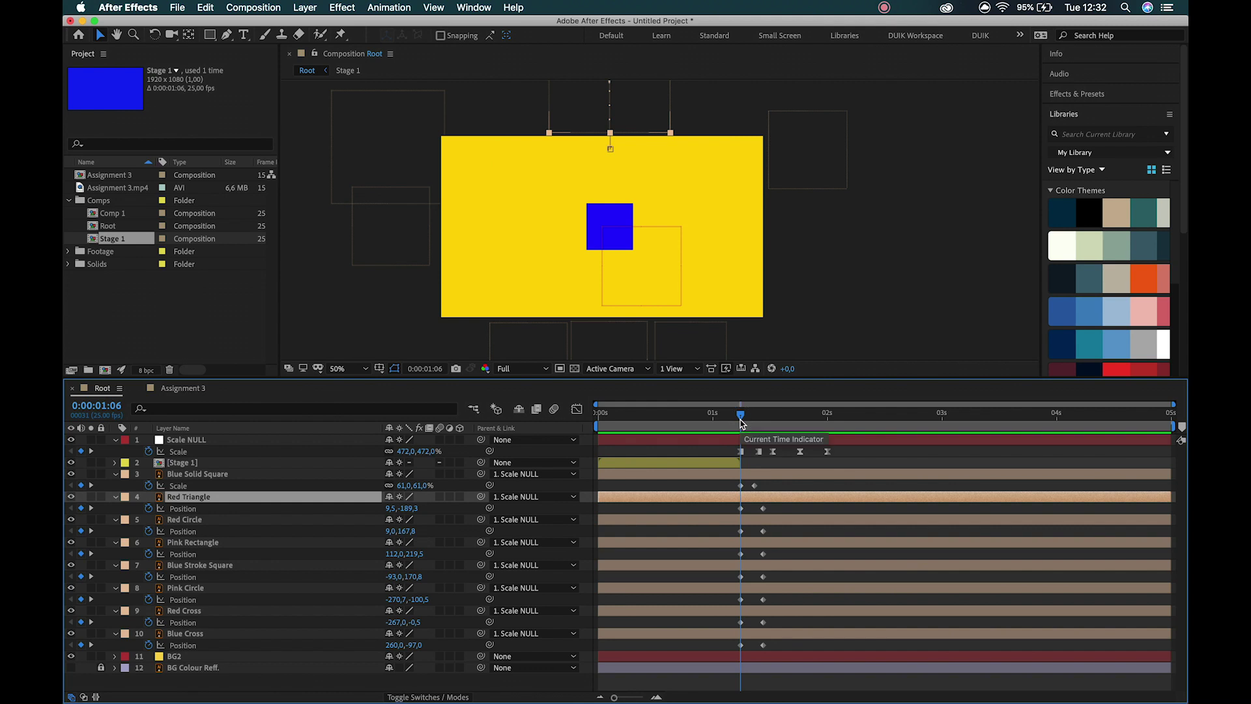
key(shift+r)
drag(778, 420, 762, 417)
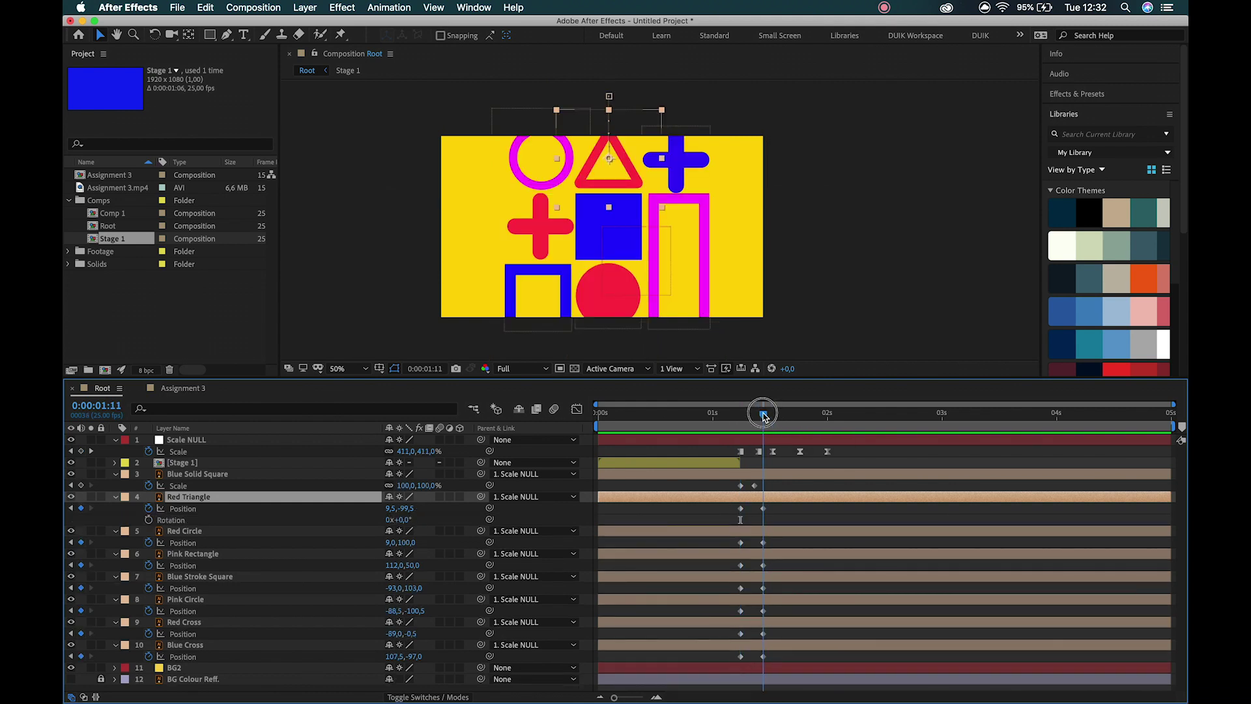
click(149, 519)
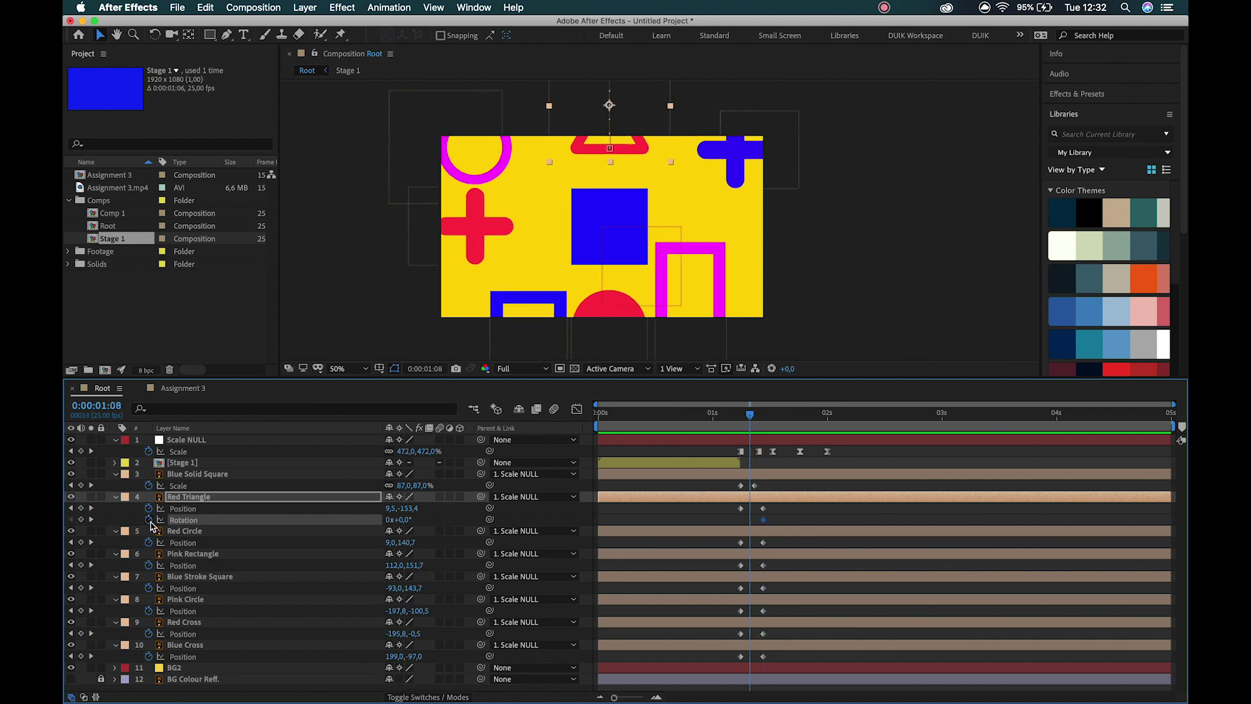
- Set the Red Triangle's Rotation to 180° at 0:00:01:06, checking the Assignment 3 reference, and preview the spin
key(j)
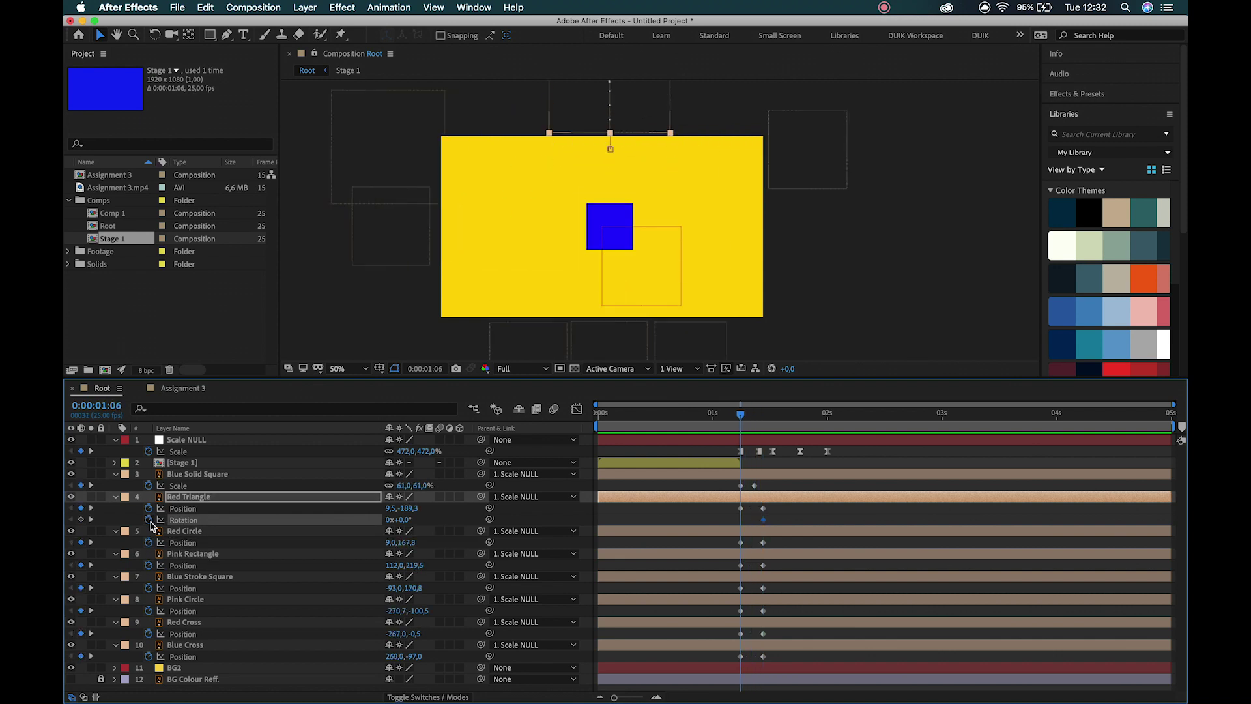
click(183, 388)
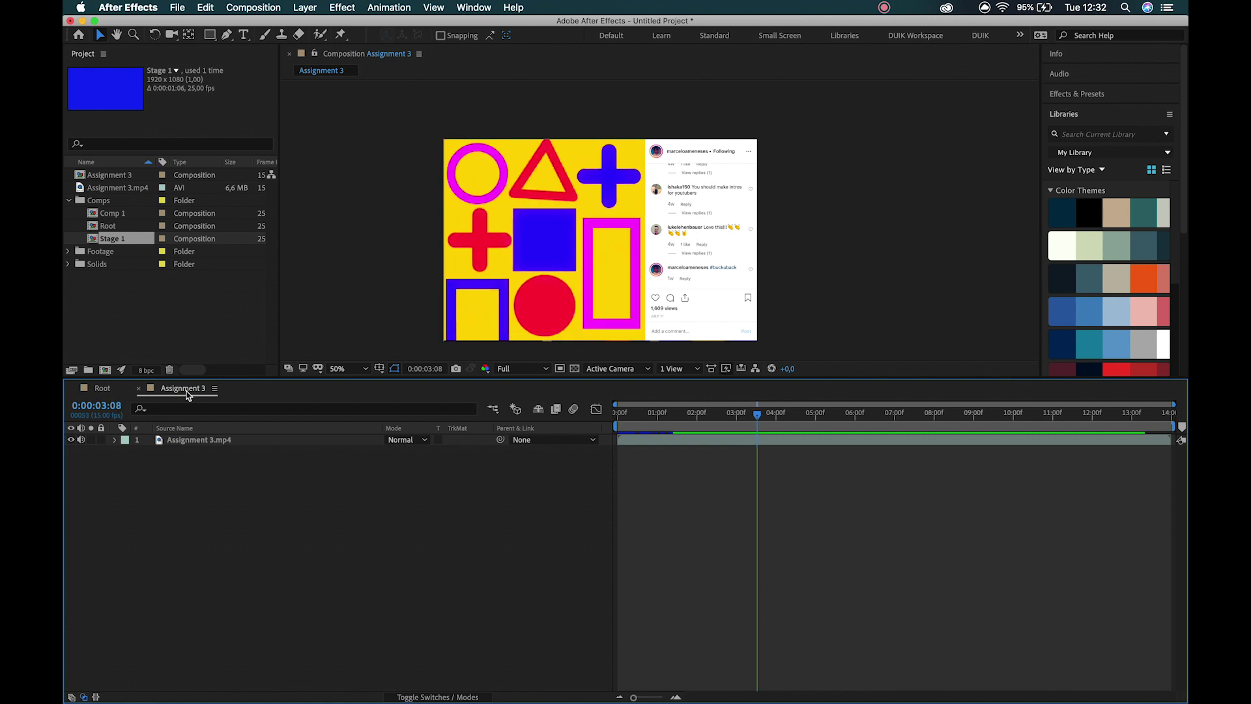
click(103, 388)
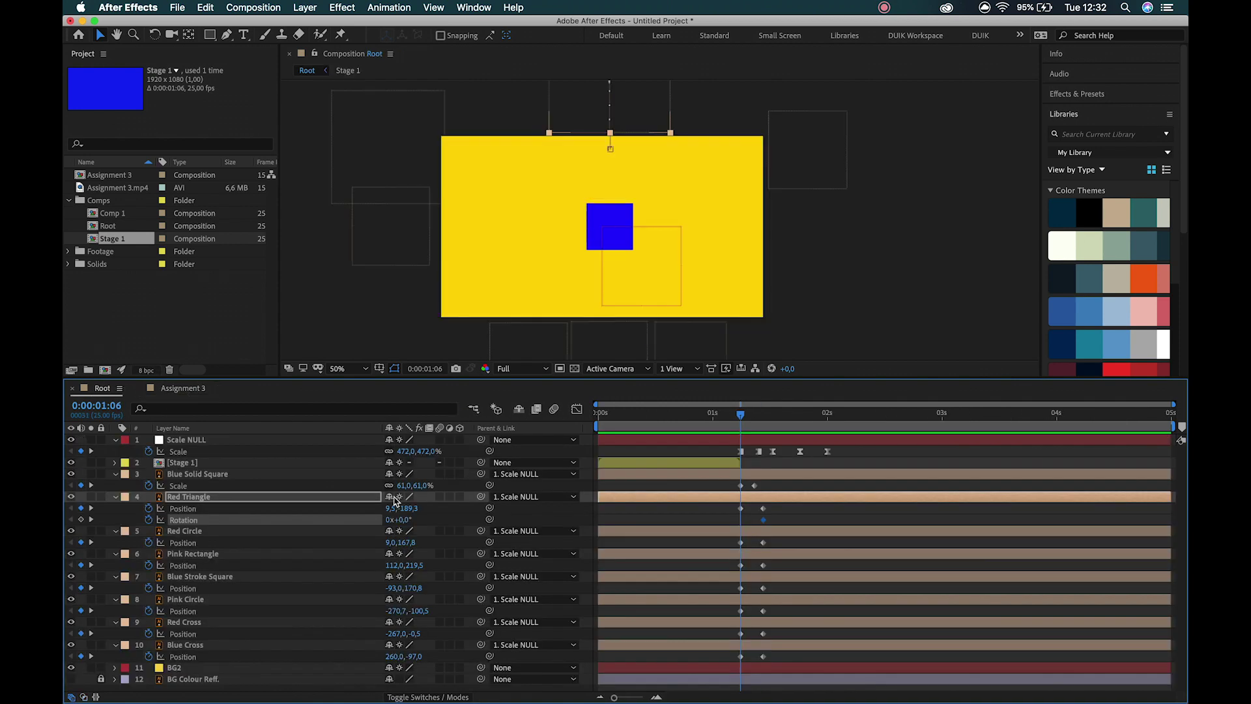
drag(404, 524, 467, 528)
key(space)
key(space)
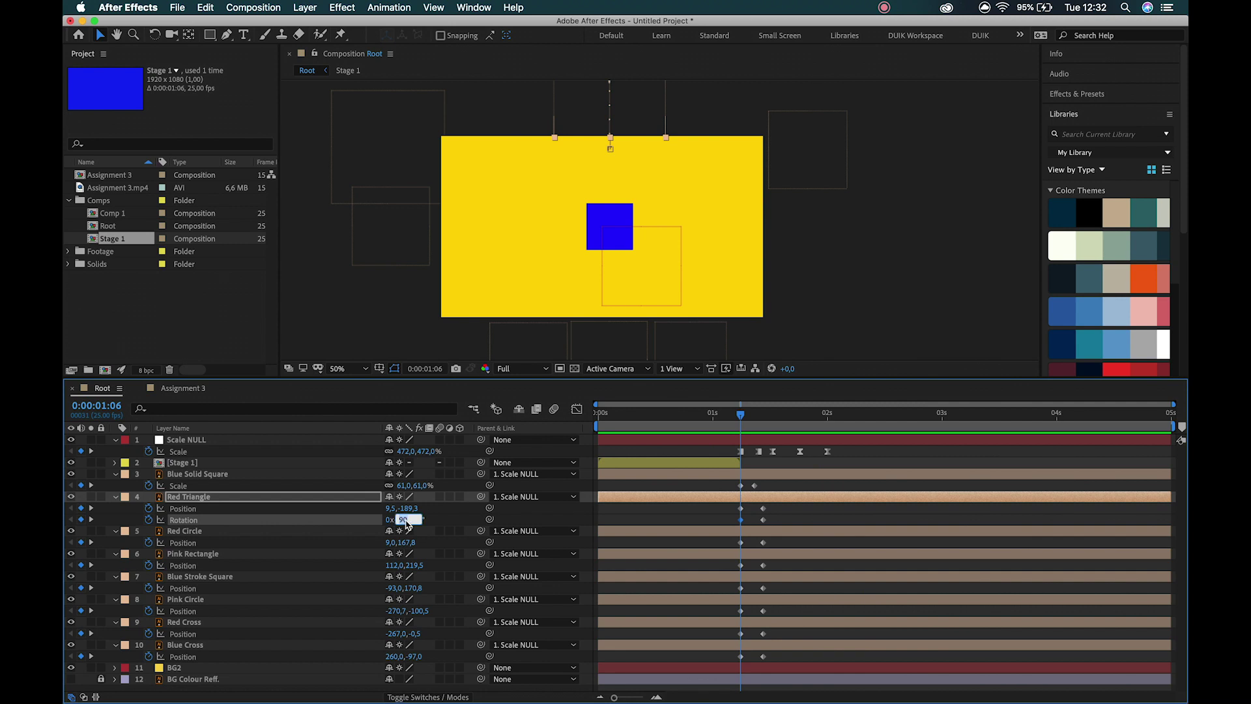
text(180)
key(Return)
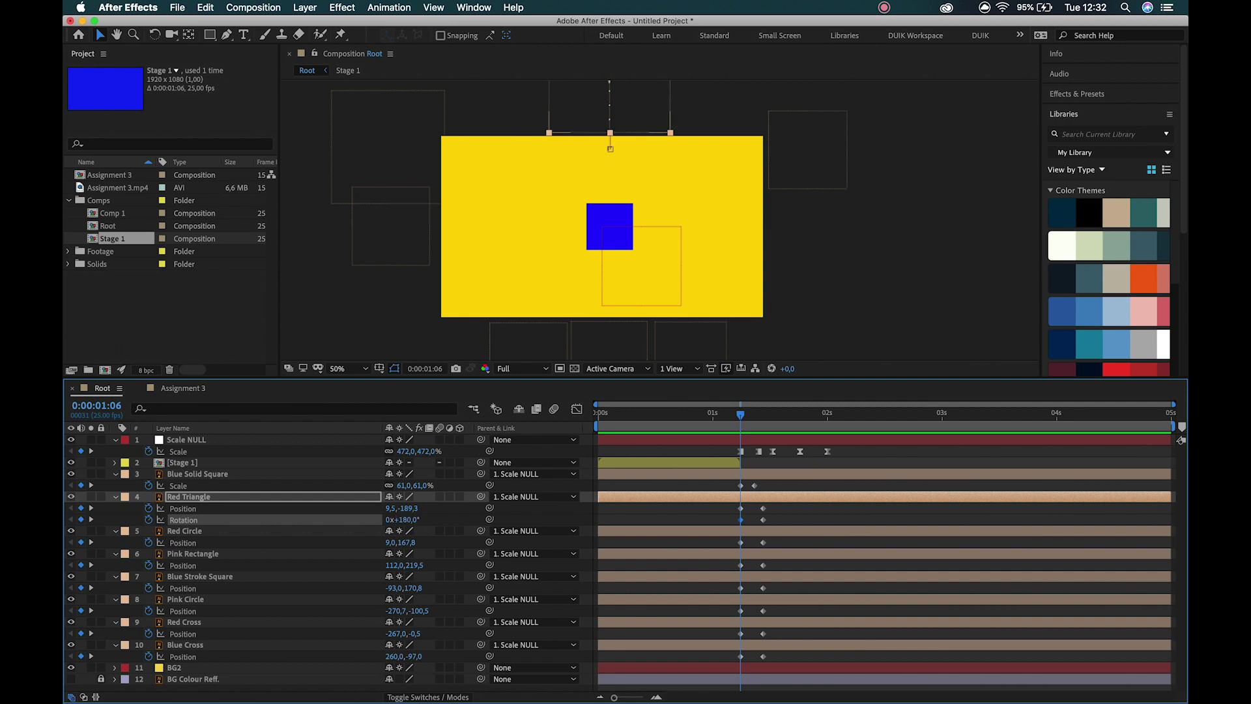
click(828, 417)
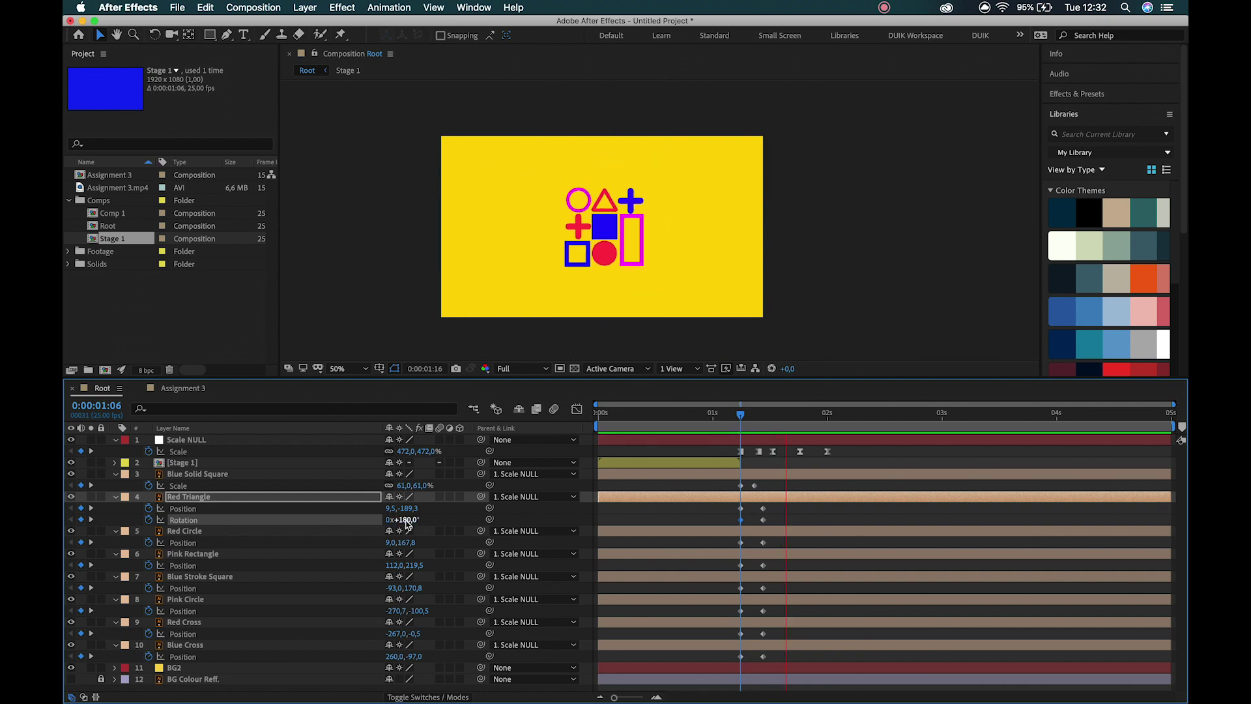
click(736, 415)
- Check the Assignment 3 reference up to 0:00:03:12 and solo the Pink Rectangle at 0:00:01:17 in Root
click(183, 388)
mouse_move(754, 412)
mouse_down()
mouse_move(724, 413)
mouse_move(789, 413)
mouse_move(768, 415)
mouse_up()
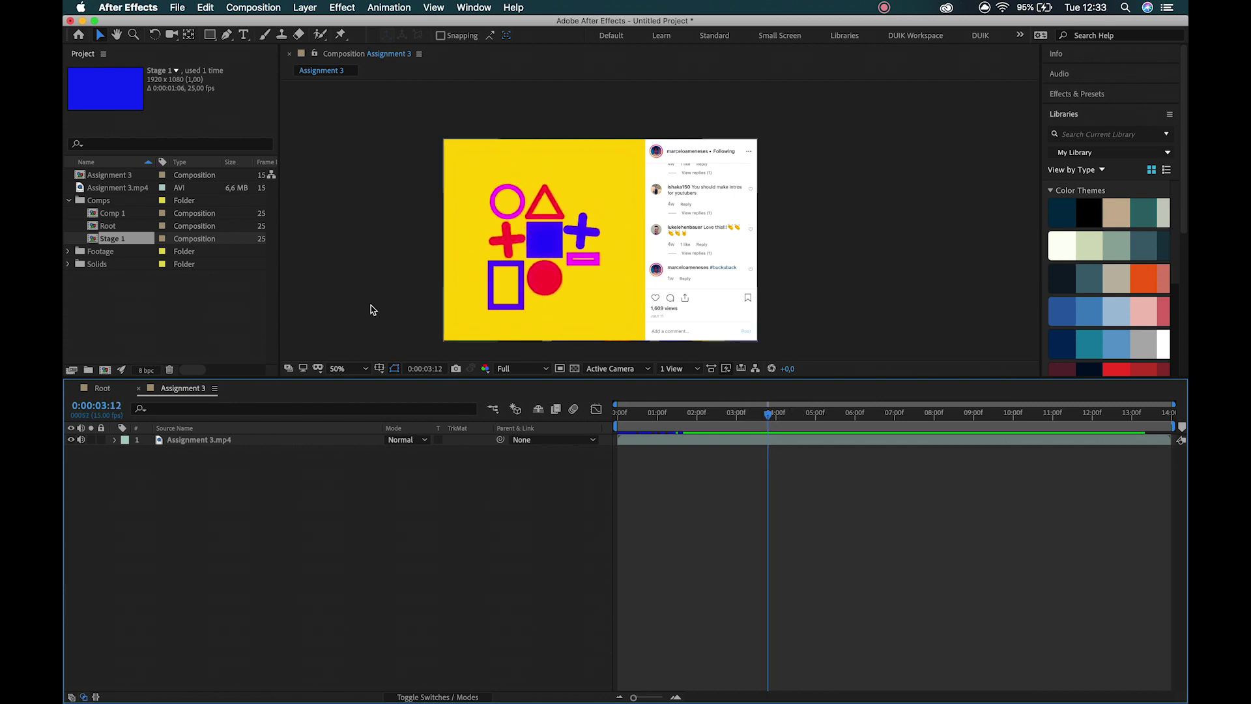
click(102, 388)
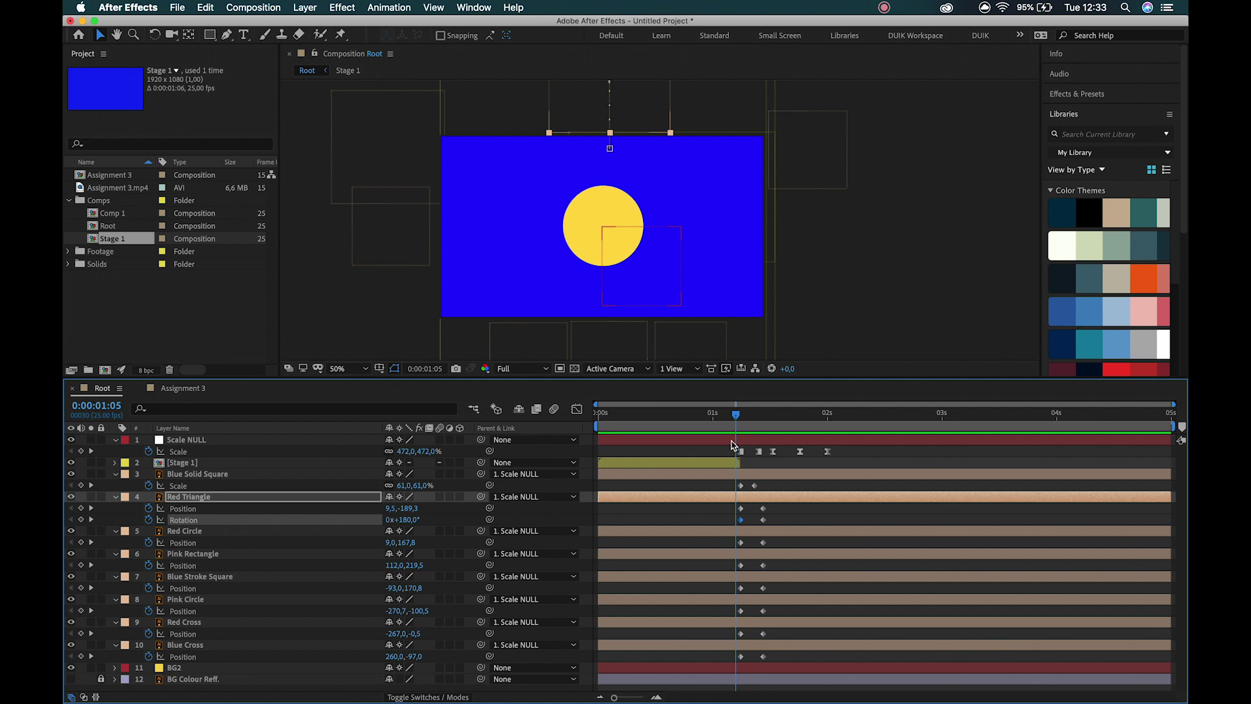
drag(735, 414, 792, 430)
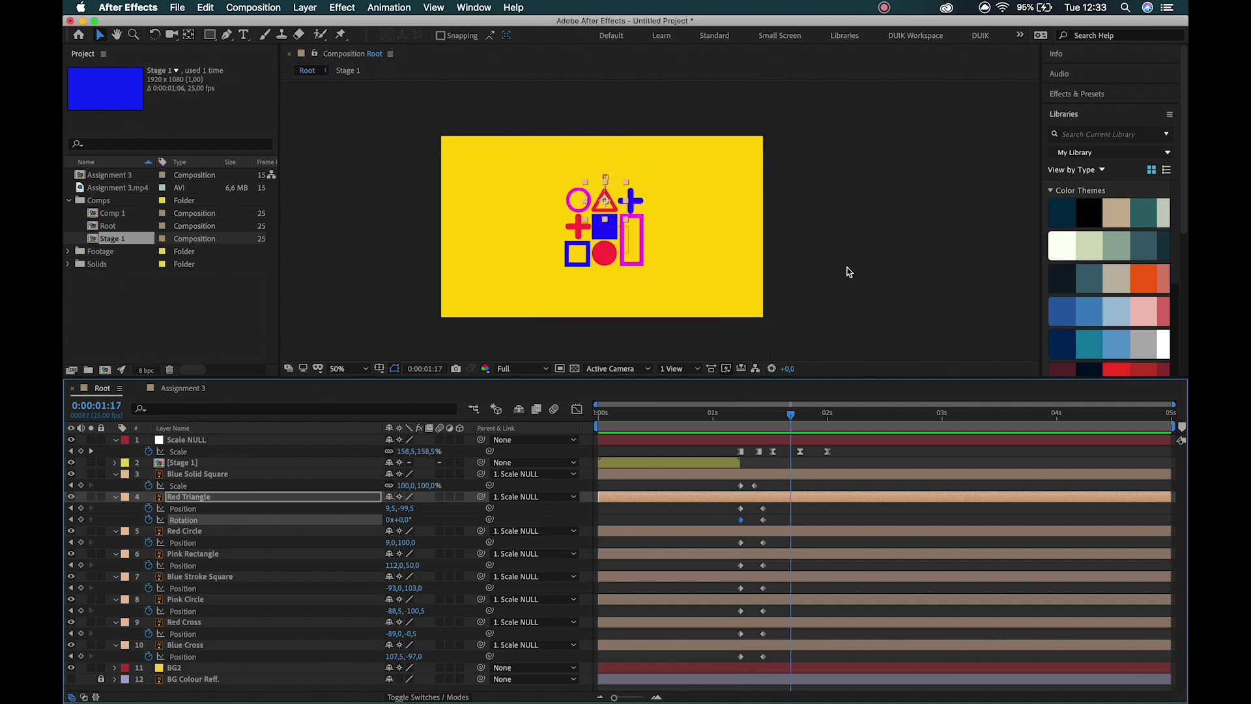
click(846, 269)
click(643, 262)
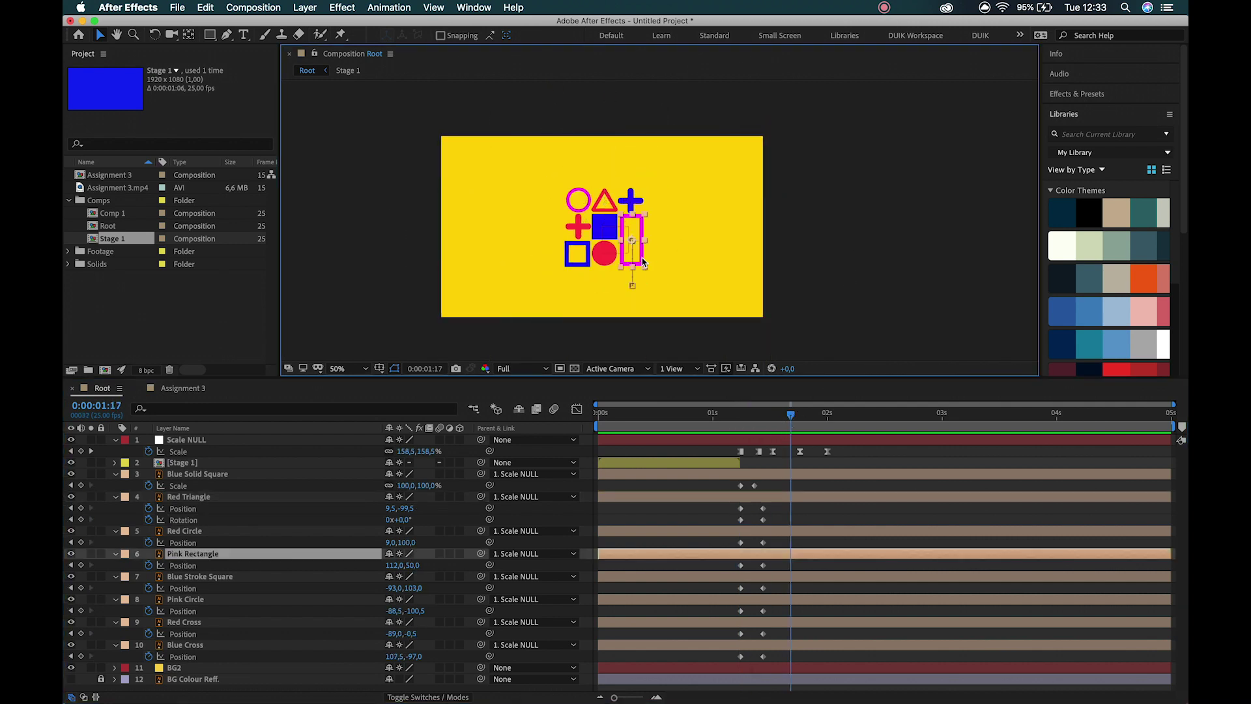
click(91, 554)
key(h)
scroll(556, 323, up, 2)
drag(780, 108, 595, 256)
key(v)
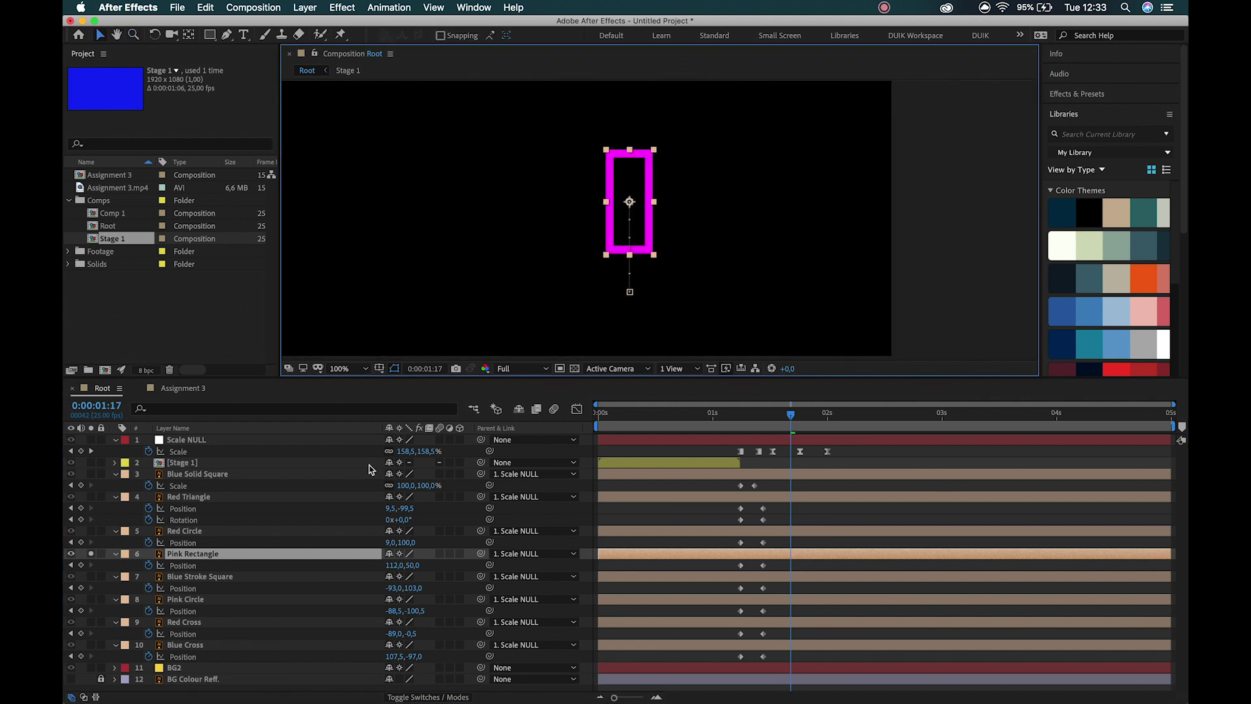
key(shift+s)
click(389, 578)
drag(405, 577, 587, 578)
key(super+z)
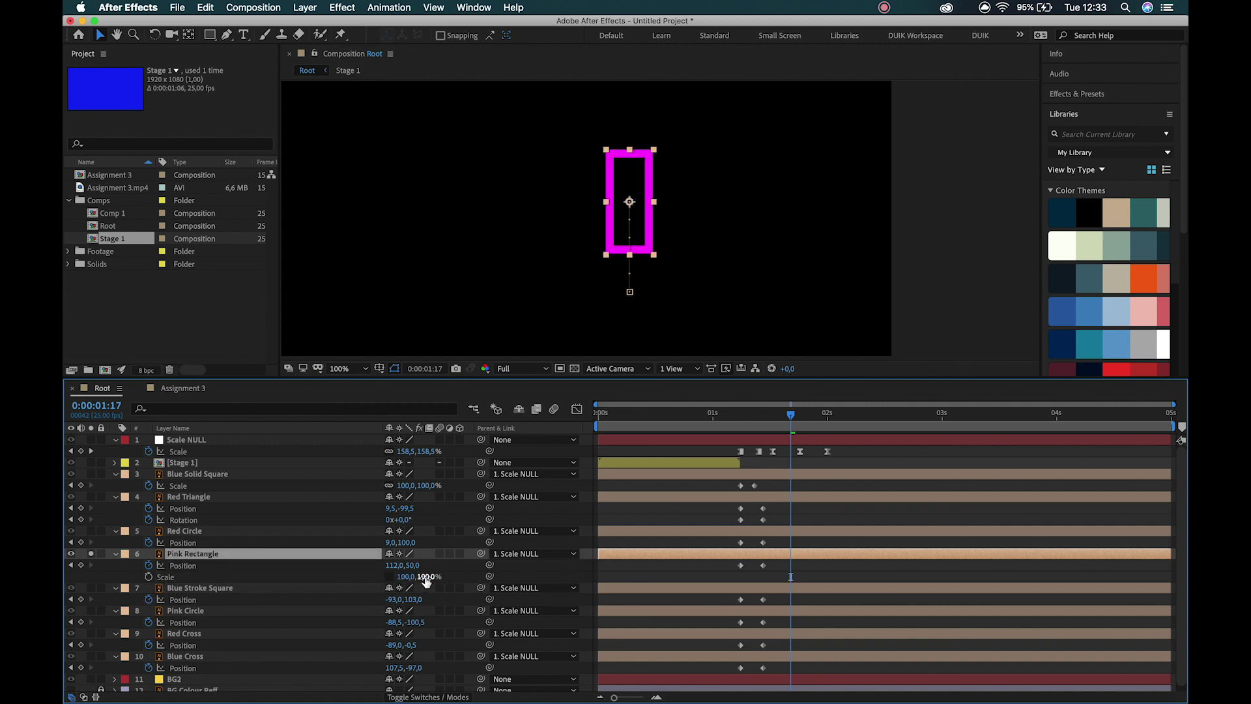
drag(432, 578, 517, 587)
key(super+z)
- At 0:00:01:19, draw a new rectangle shape layer over the Pink Rectangle, tracing its outline
drag(752, 420, 800, 425)
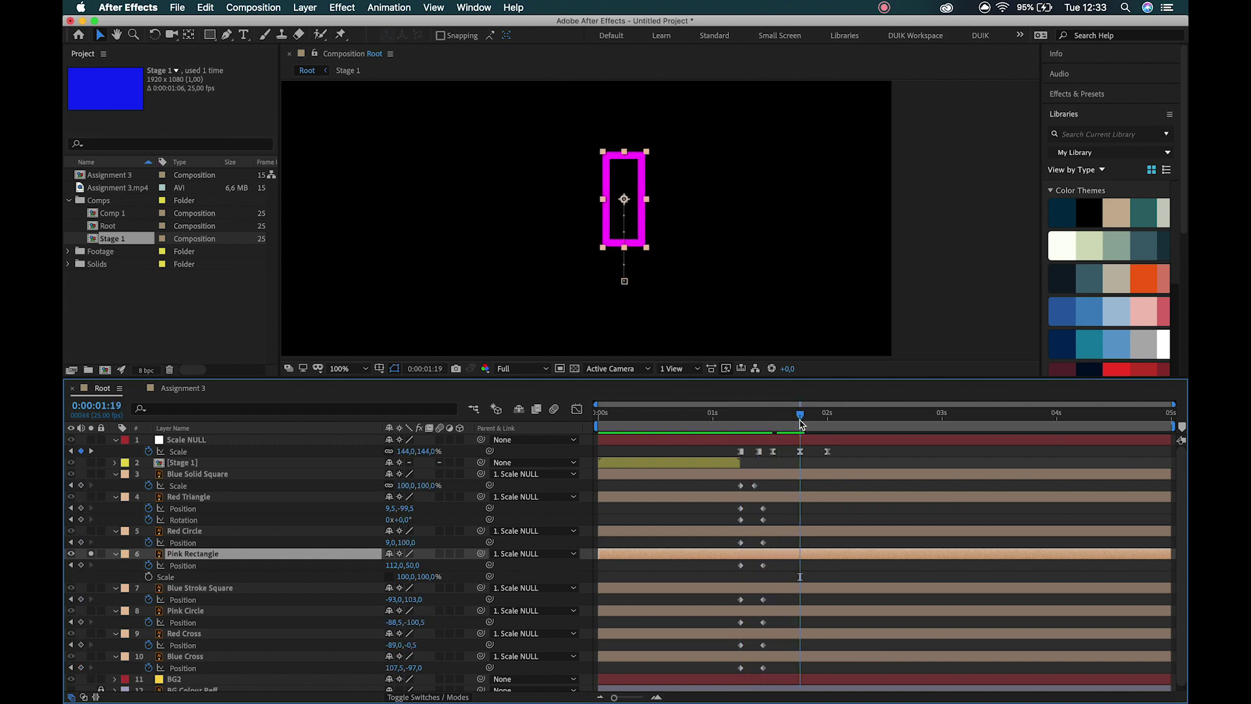
click(717, 256)
key(z)
click(705, 253)
drag(544, 168, 650, 227)
key(v)
click(210, 35)
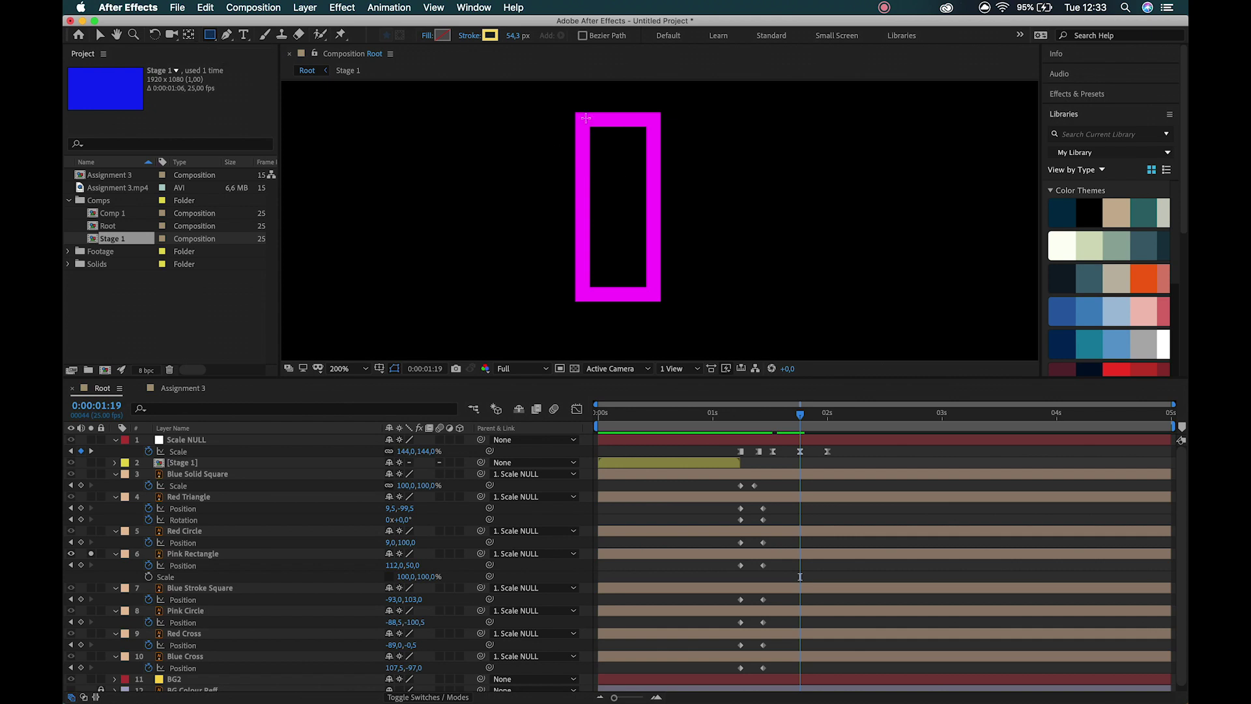
drag(583, 121, 650, 293)
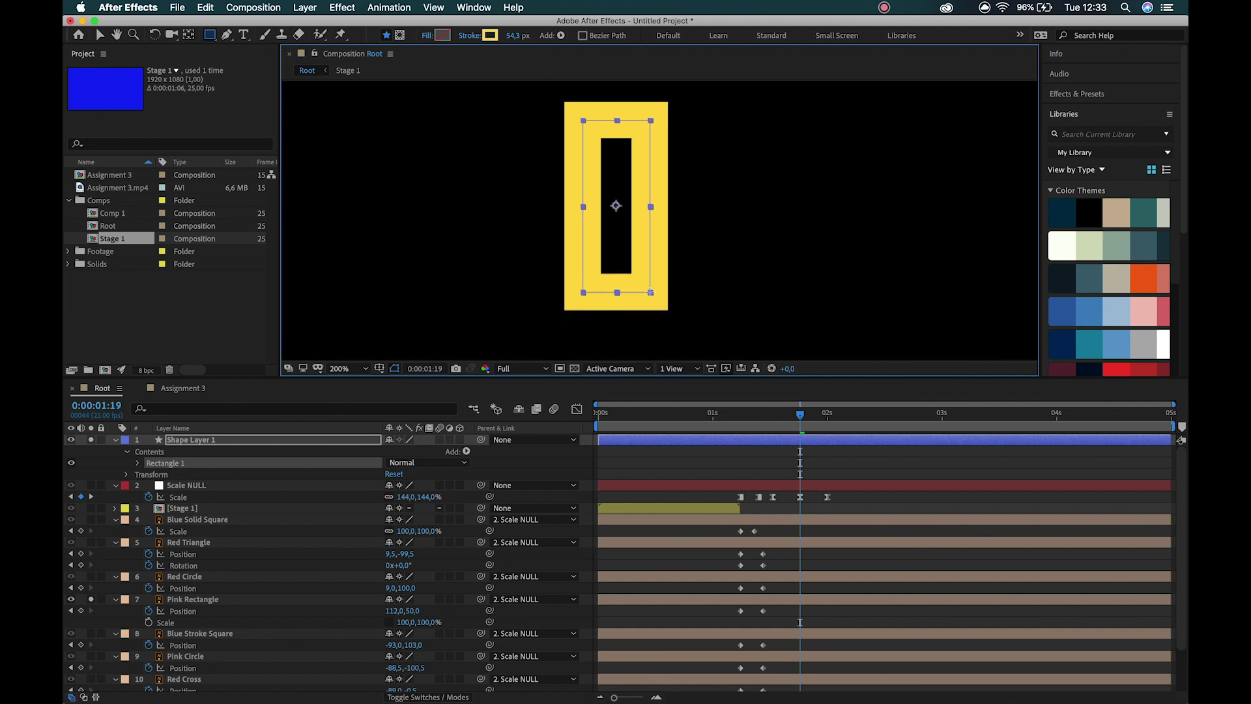
- Set the new rectangle's stroke width to 20 px and resize its path to cover the Pink Rectangle's outline
mouse_move(514, 37)
mouse_down()
mouse_move(460, 35)
mouse_move(484, 33)
mouse_move(472, 37)
mouse_up()
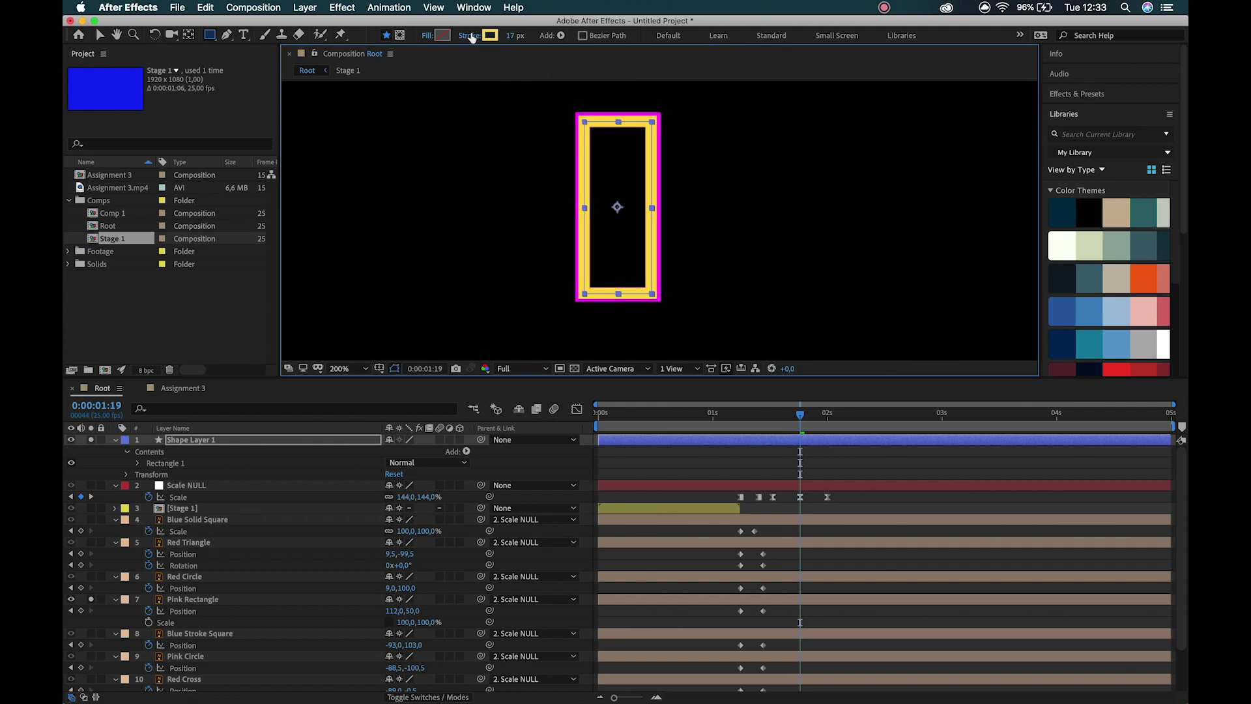
key(v)
drag(619, 124, 619, 122)
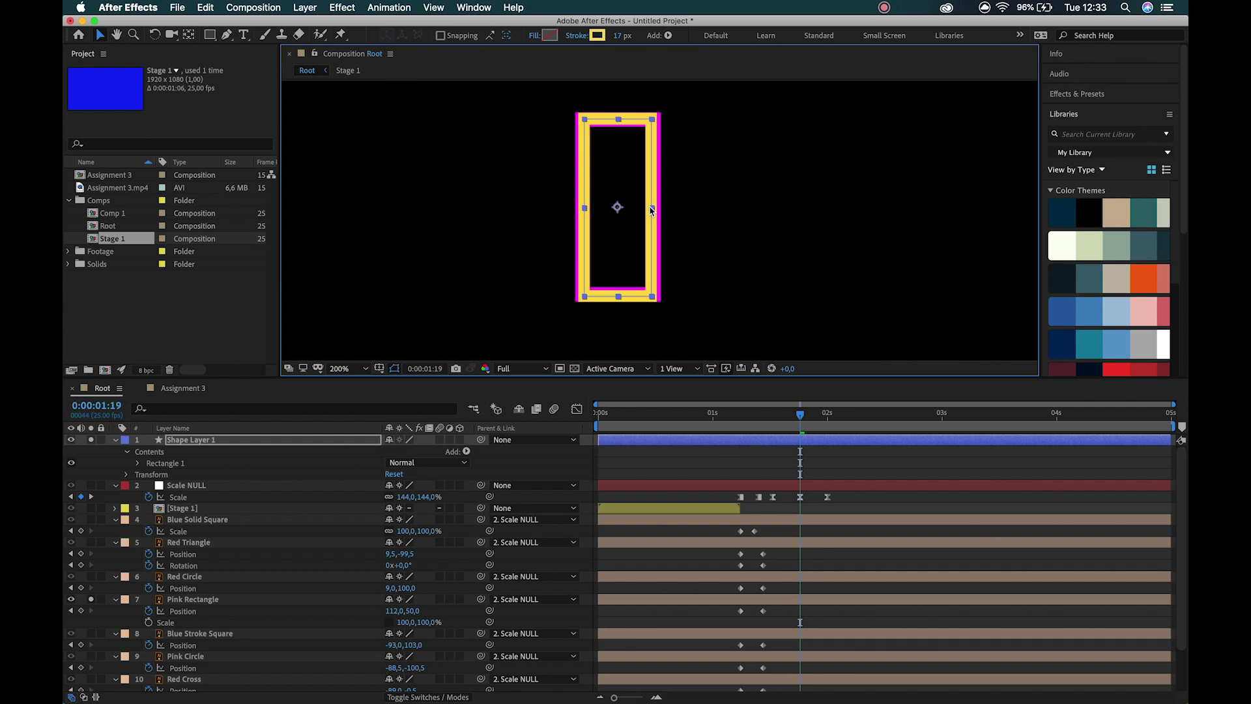
drag(656, 209, 618, 208)
click(618, 40)
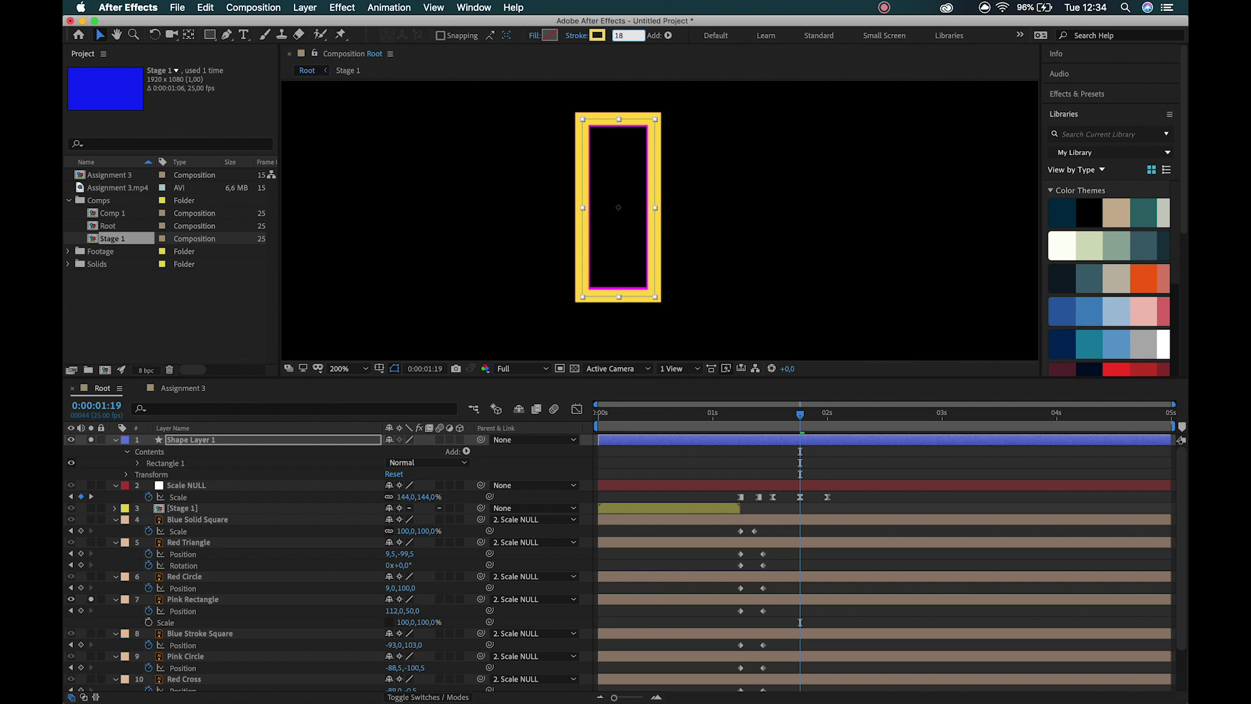
text(20)
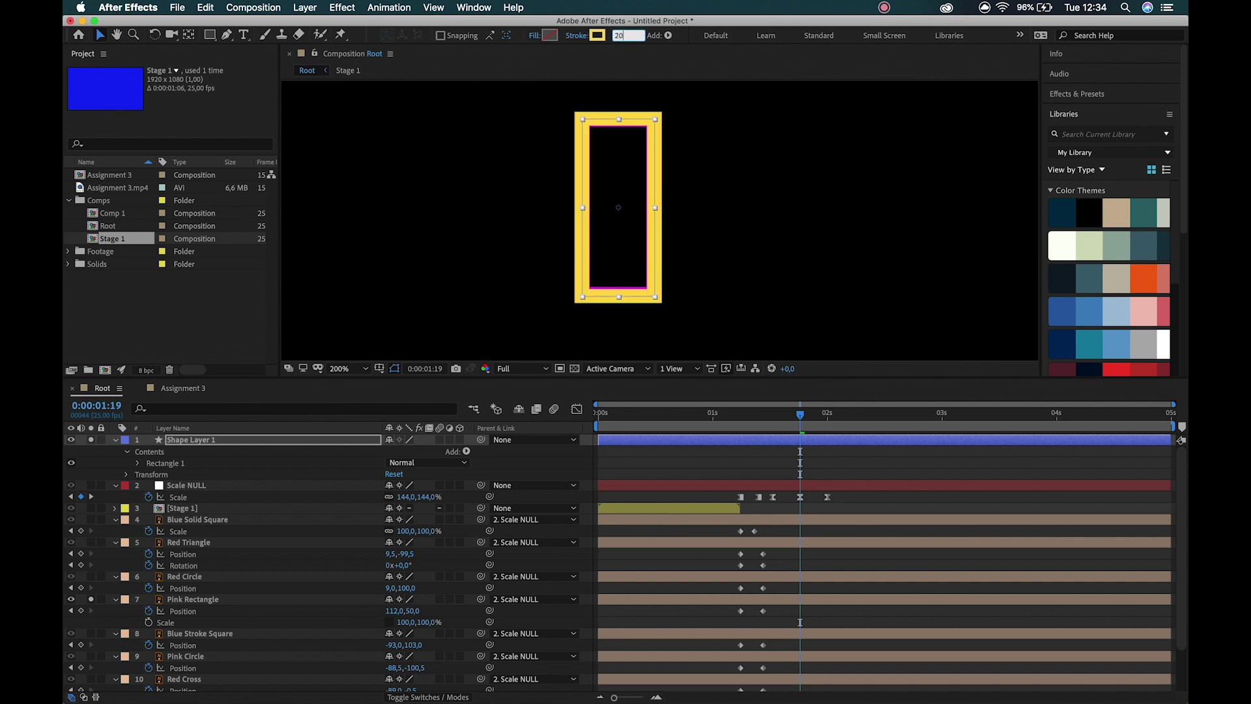
key(Return)
drag(619, 121, 619, 121)
click(707, 158)
click(658, 166)
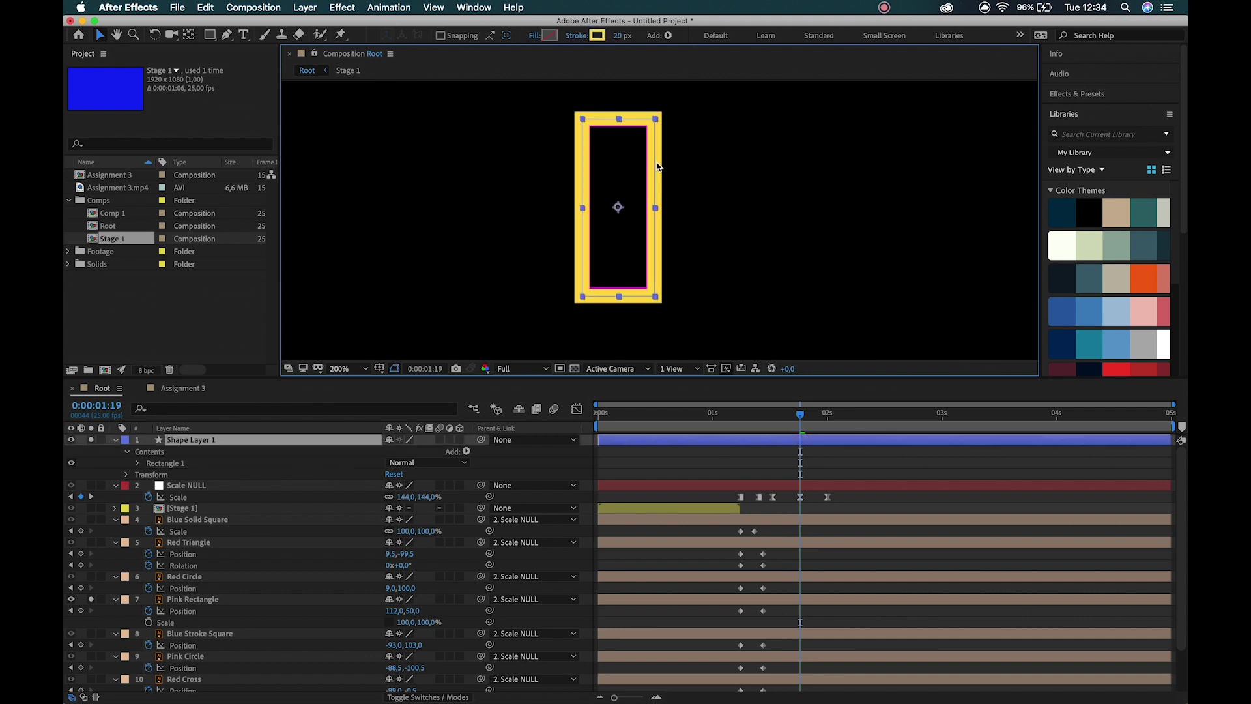
- Recolour the new rectangle's stroke with magenta sampled from the Pink Rectangle and align it back over that shape
drag(614, 210, 502, 209)
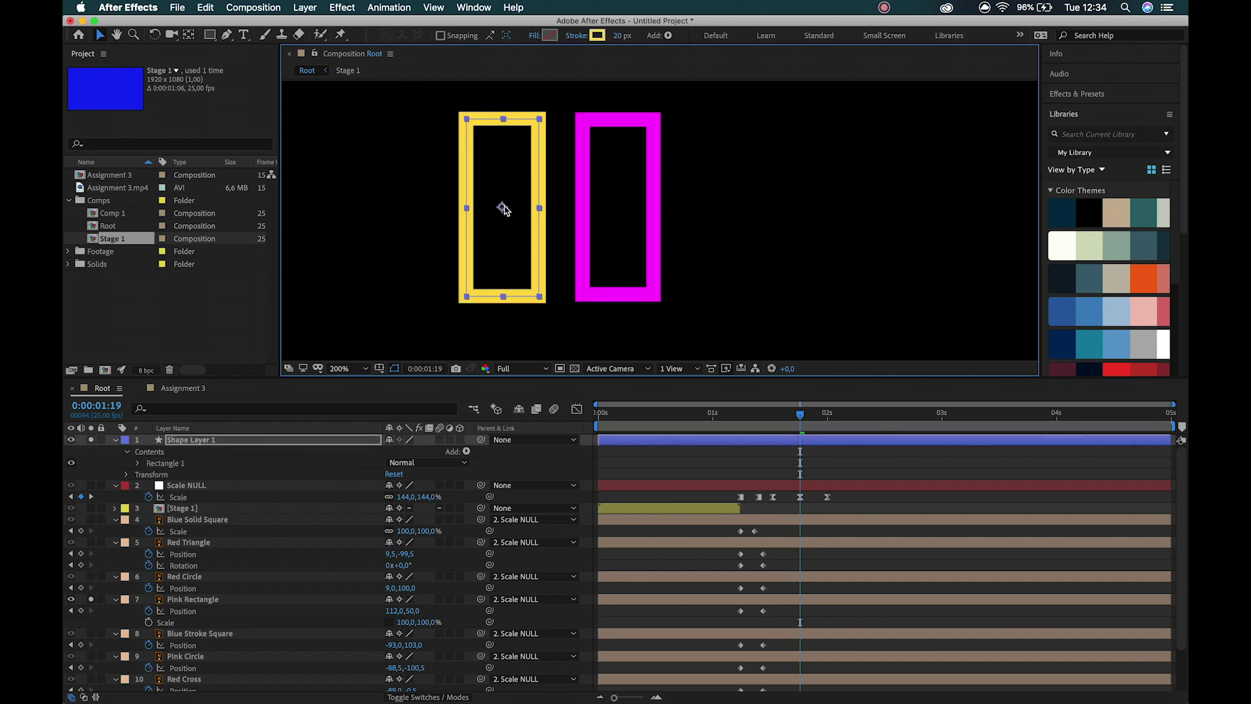
click(596, 35)
click(382, 255)
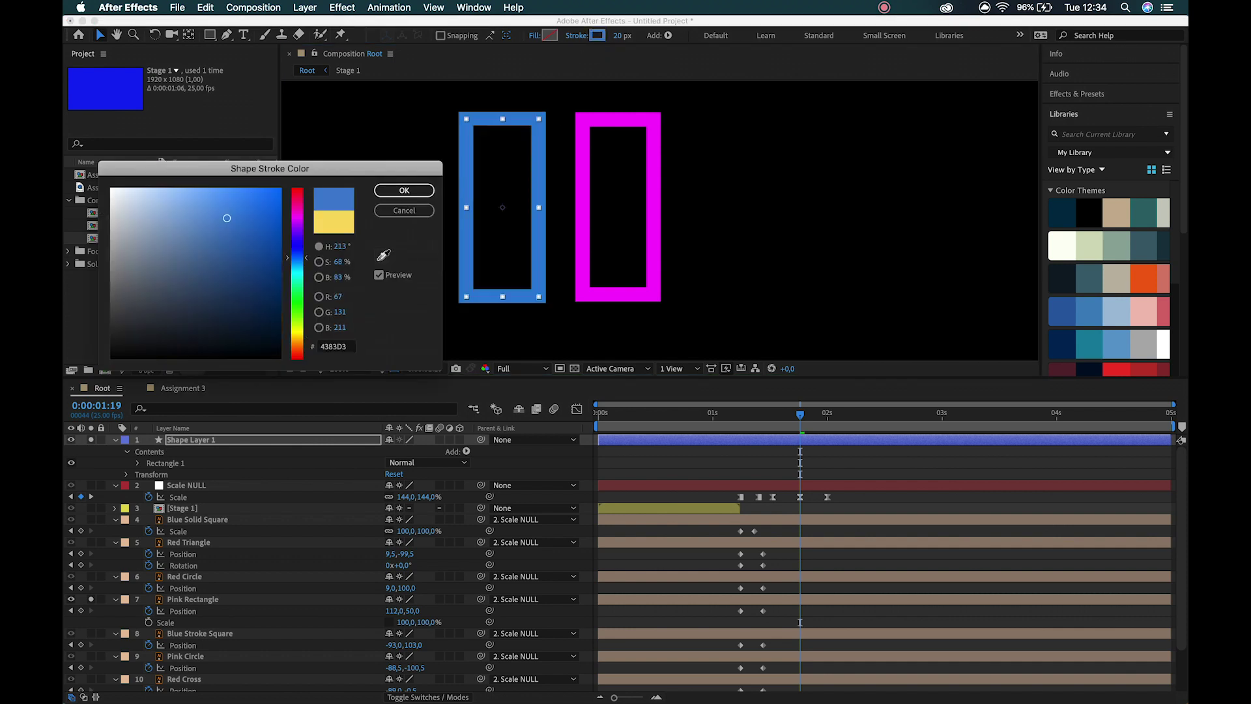
click(585, 135)
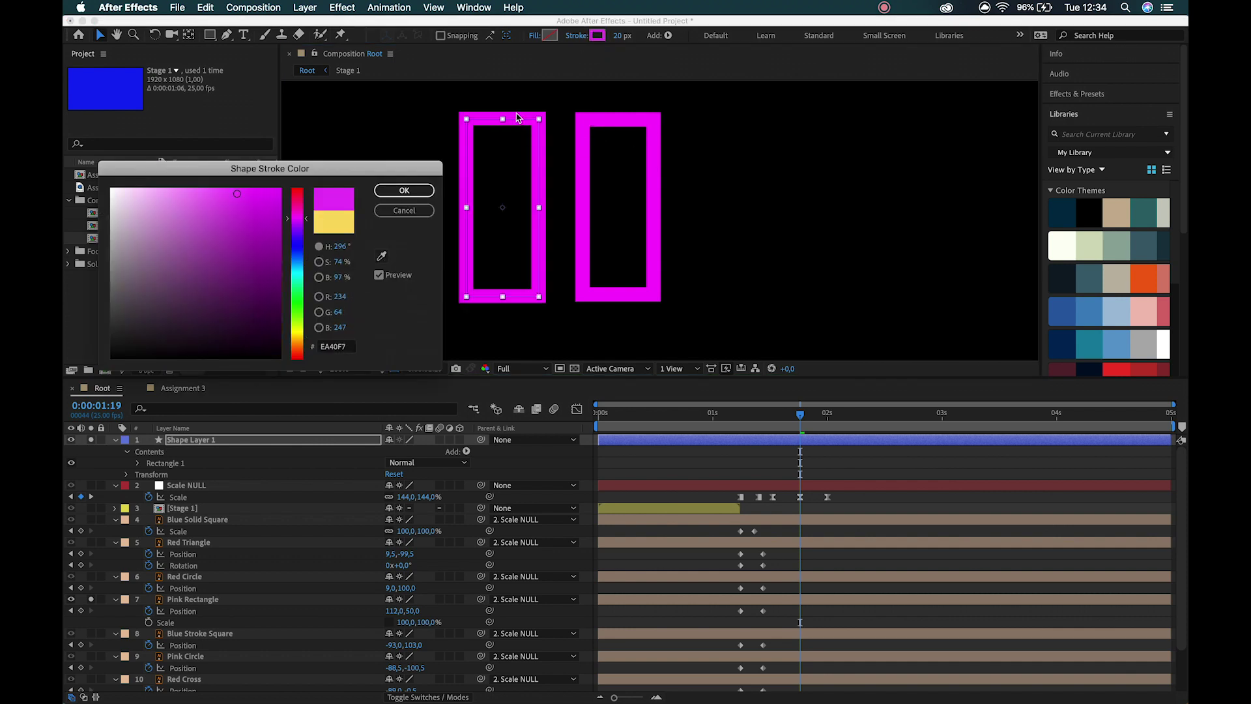
click(404, 190)
drag(502, 212, 619, 221)
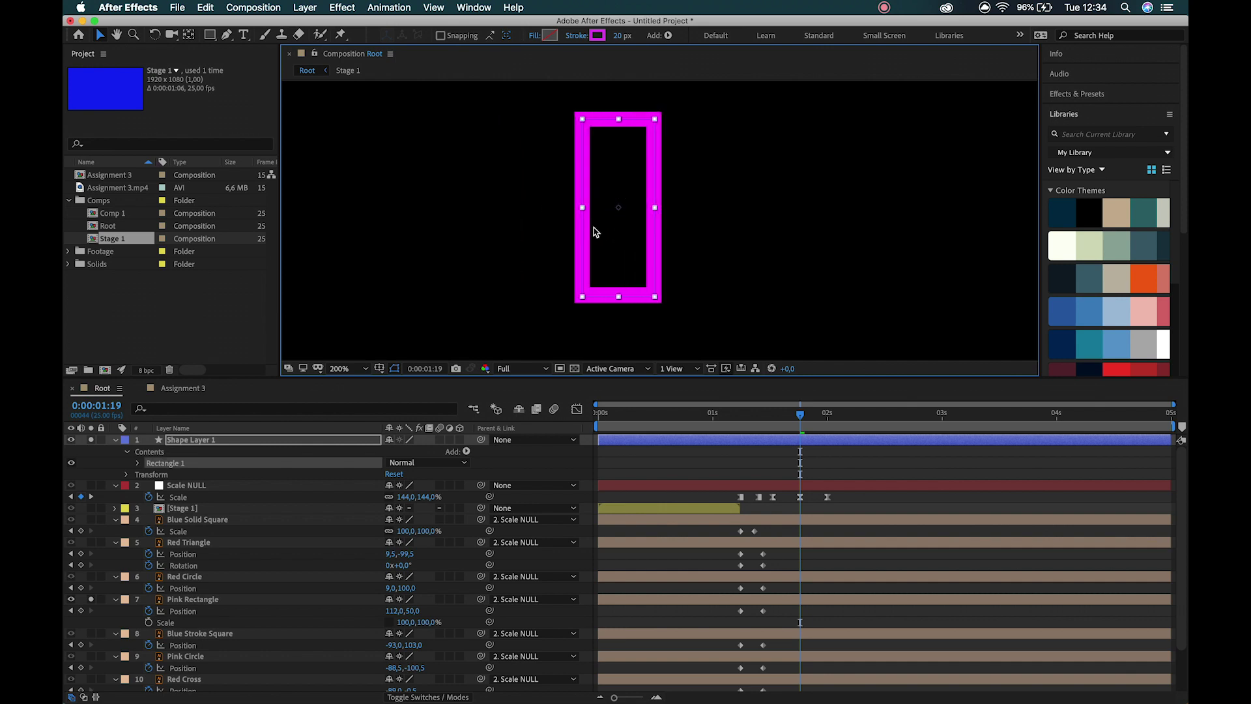
- Rename the new shape layer NEW RECTANGLE 1 and set its label colour to Fuchsia
click(230, 441)
key(Return)
text(NEW RECTANGLE)
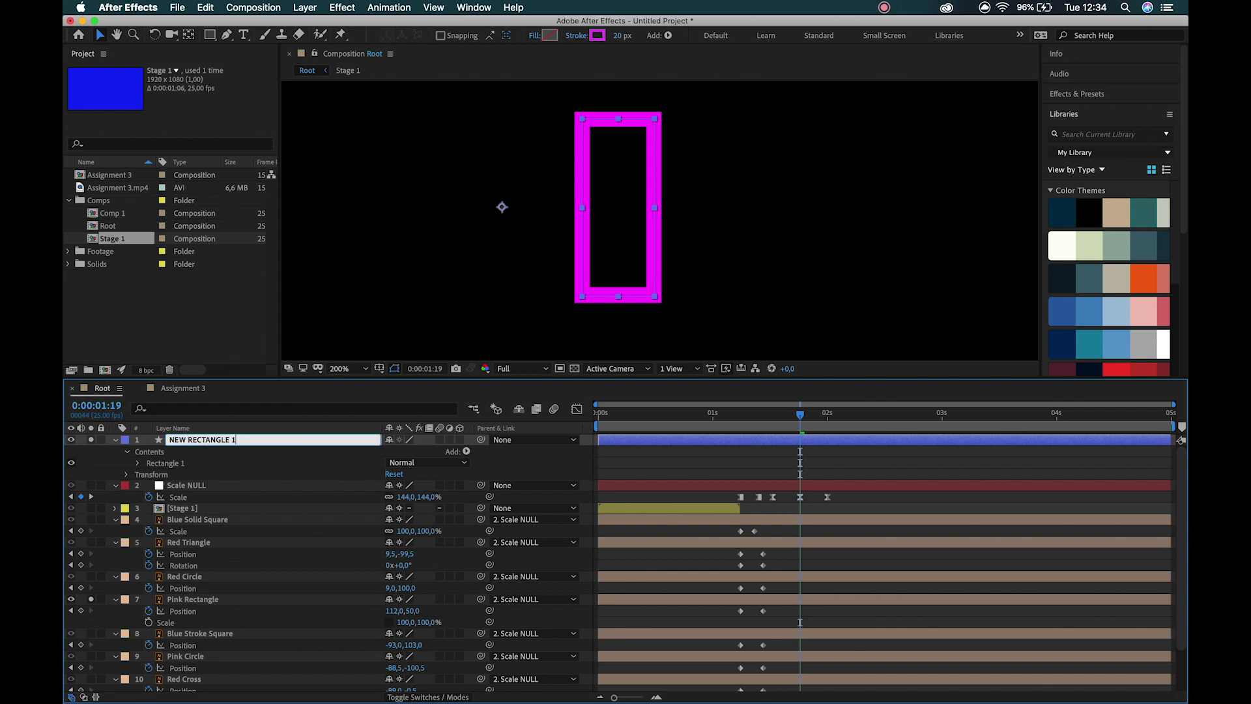
key(Return)
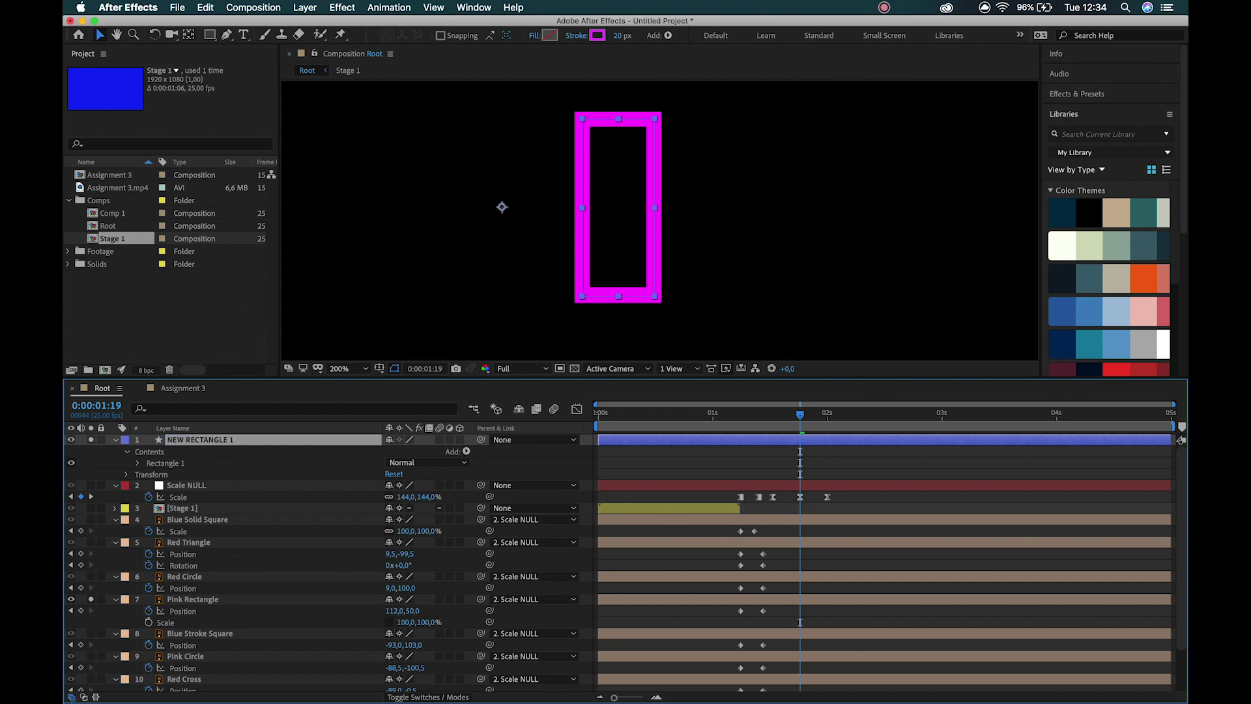
click(116, 440)
click(124, 439)
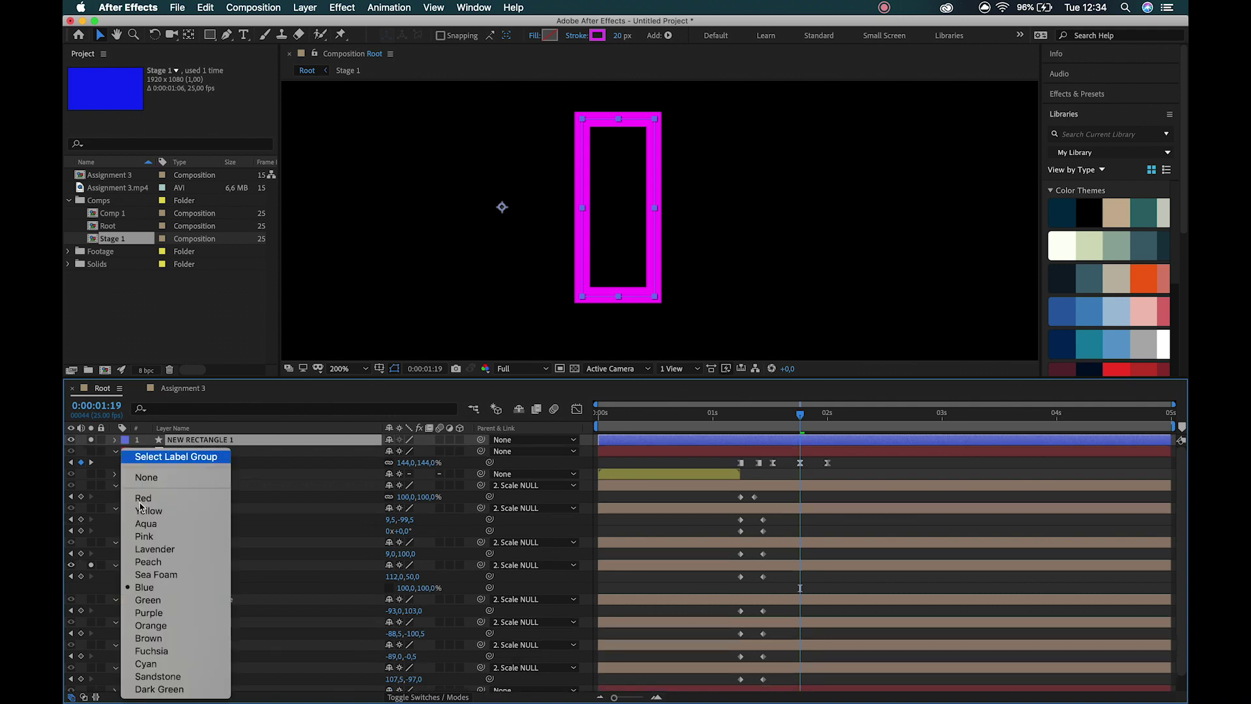
click(151, 651)
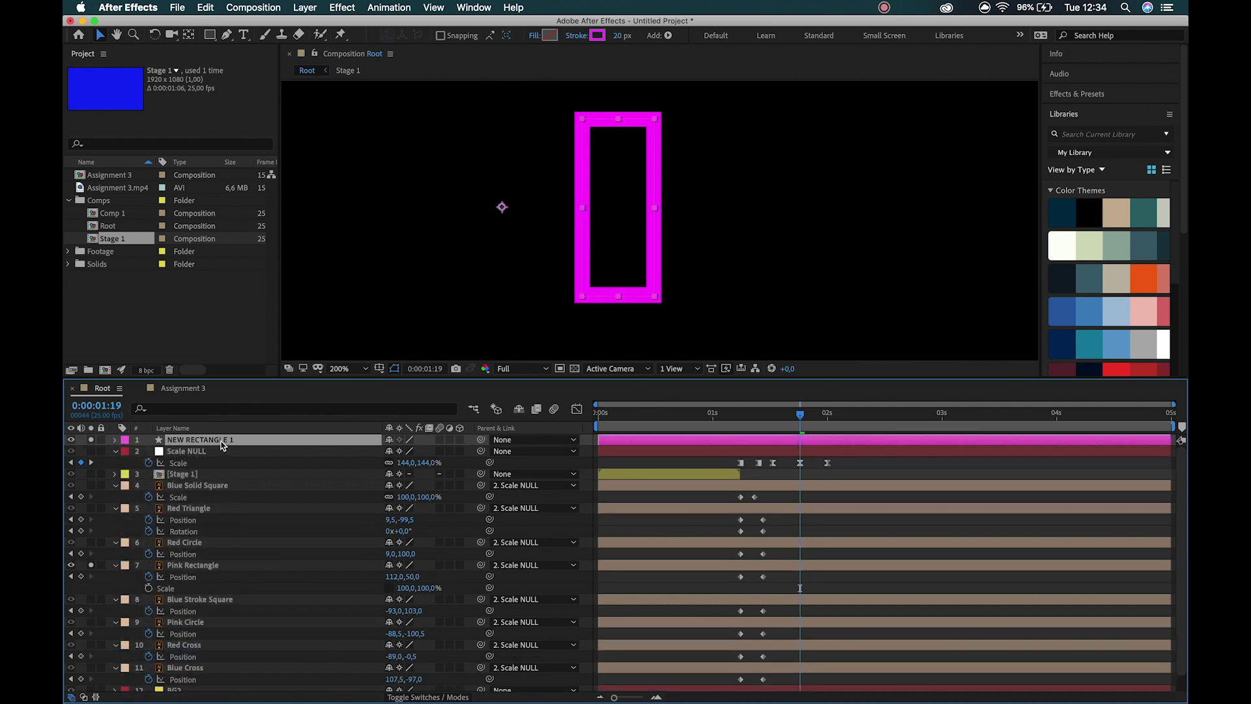
- Place NEW RECTANGLE 1 directly above the Pink Rectangle in the layer stack and parent it to that layer
drag(222, 441, 229, 565)
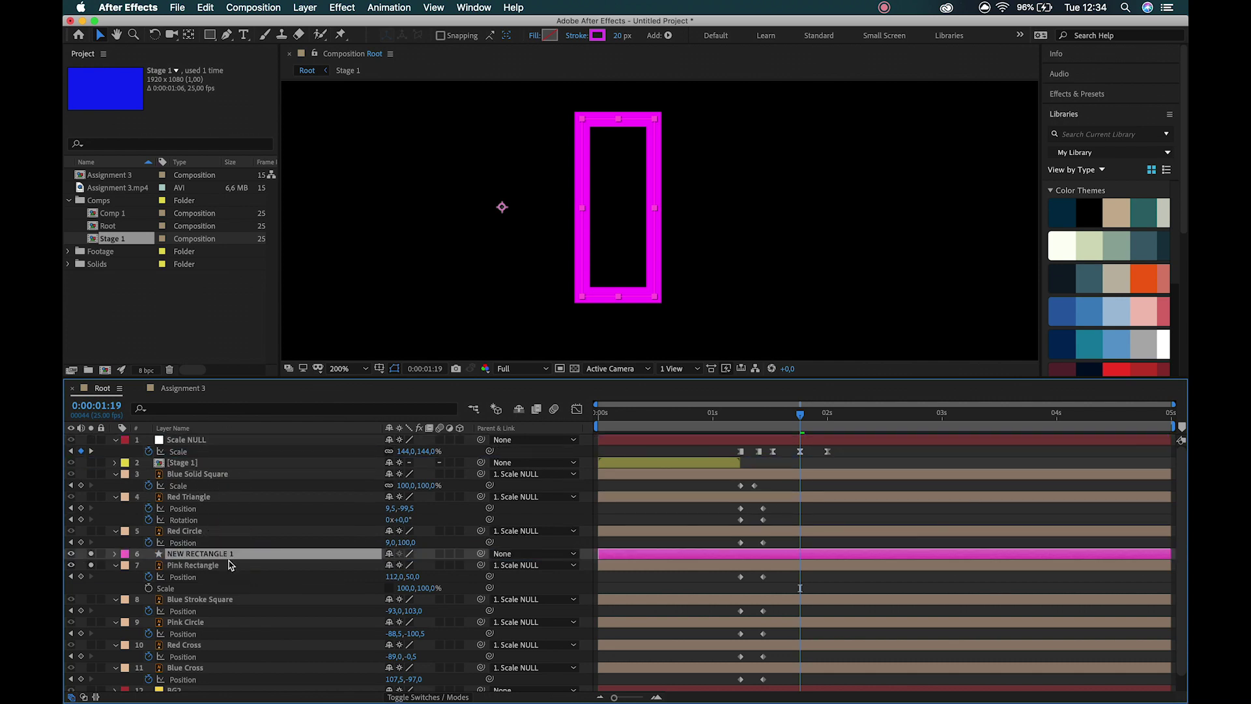
drag(481, 553, 262, 572)
- Hide the original Pink Rectangle, then turn off NEW RECTANGLE 1's solo to check it within the full grid
click(70, 564)
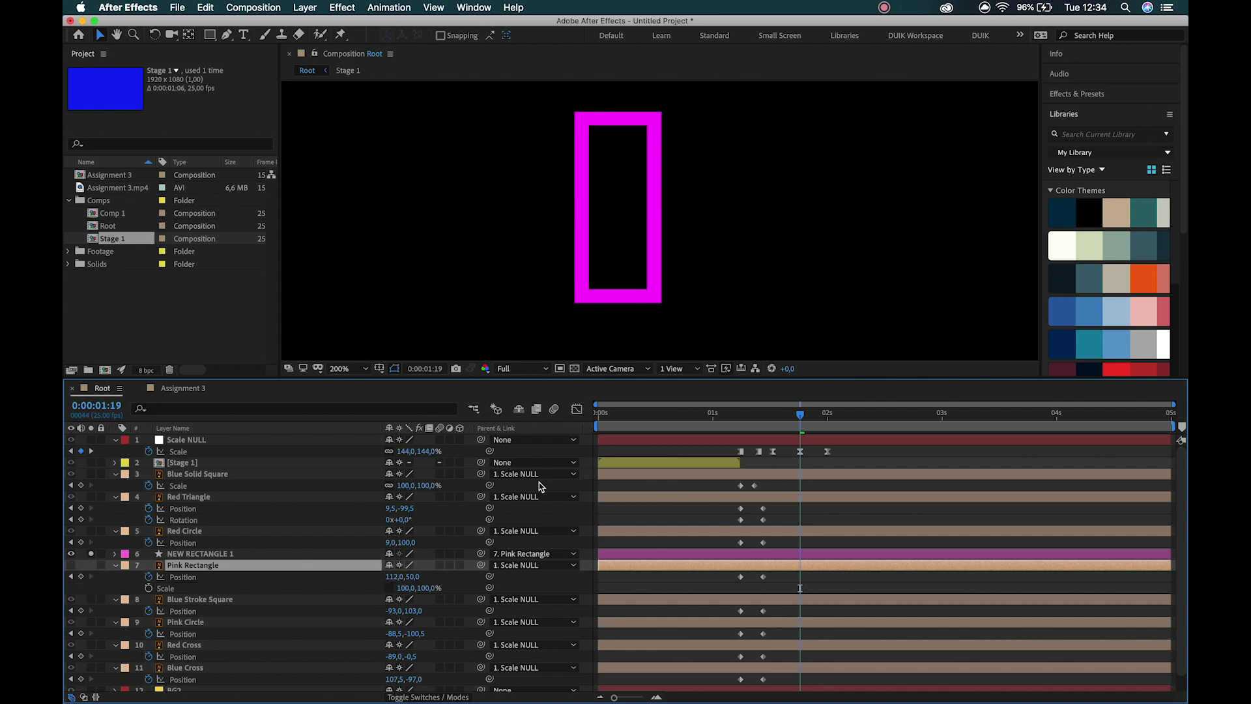
click(91, 553)
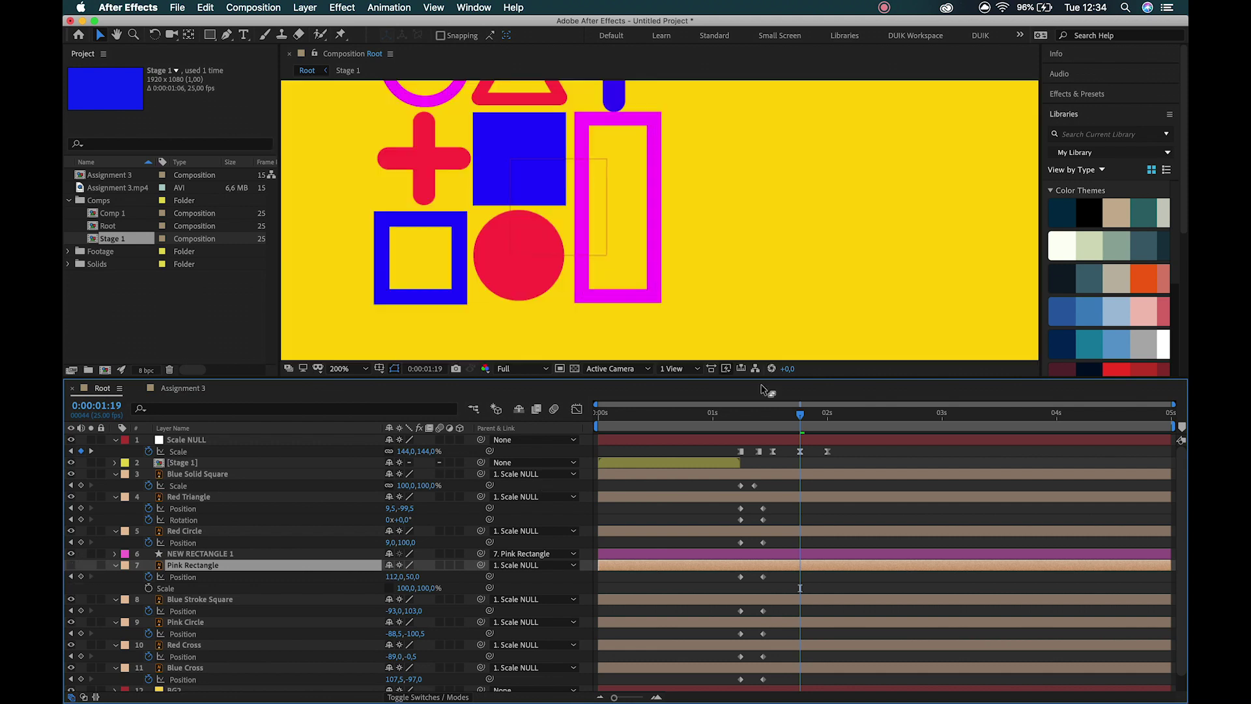
mouse_move(800, 414)
mouse_down()
mouse_move(723, 413)
mouse_move(815, 410)
mouse_move(769, 410)
mouse_move(802, 409)
mouse_up()
- Lock the BG2 background layer
click(664, 239)
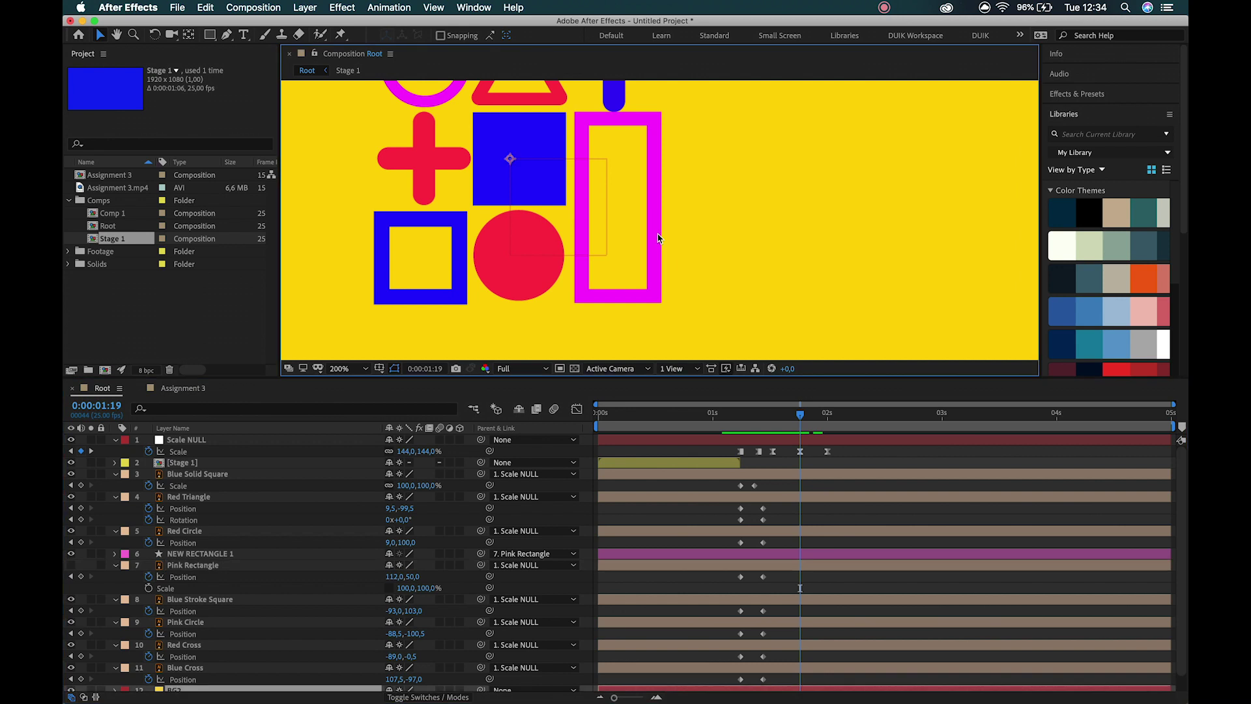
scroll(173, 642, down, 1)
click(101, 674)
- Reveal the Rectangle Path 1 properties of NEW RECTANGLE 1 and unlink its Size width and height
click(210, 540)
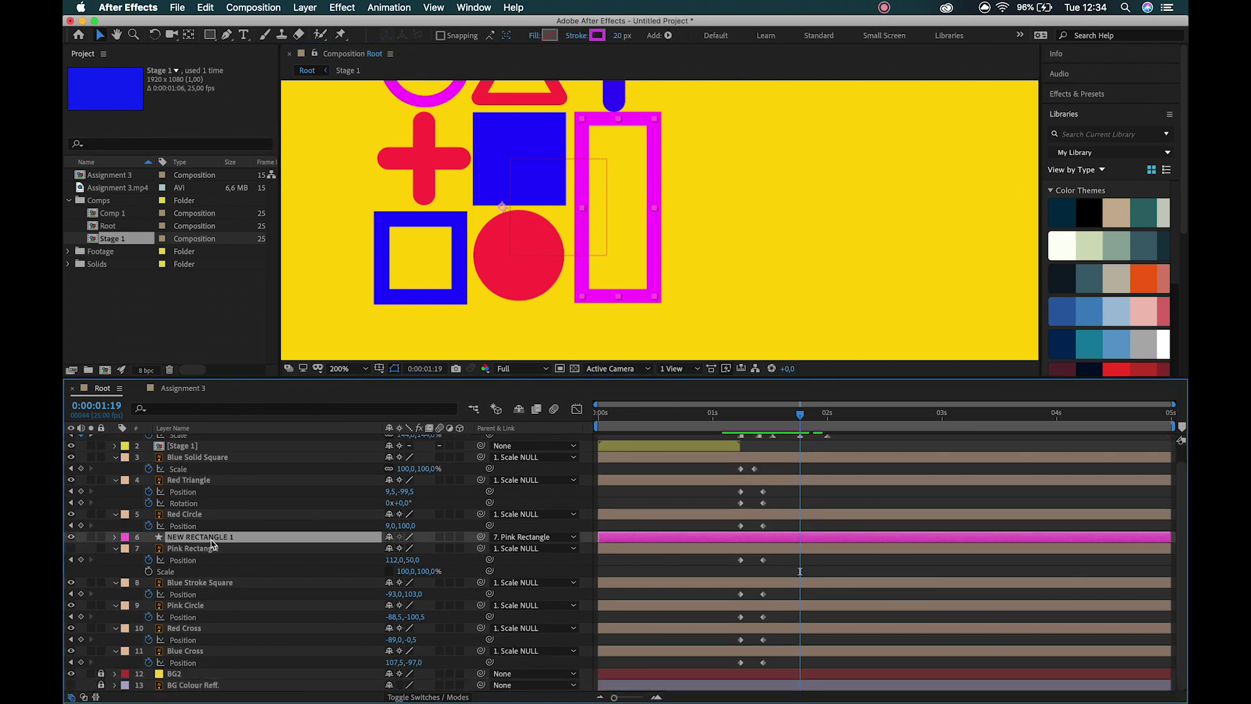
click(114, 537)
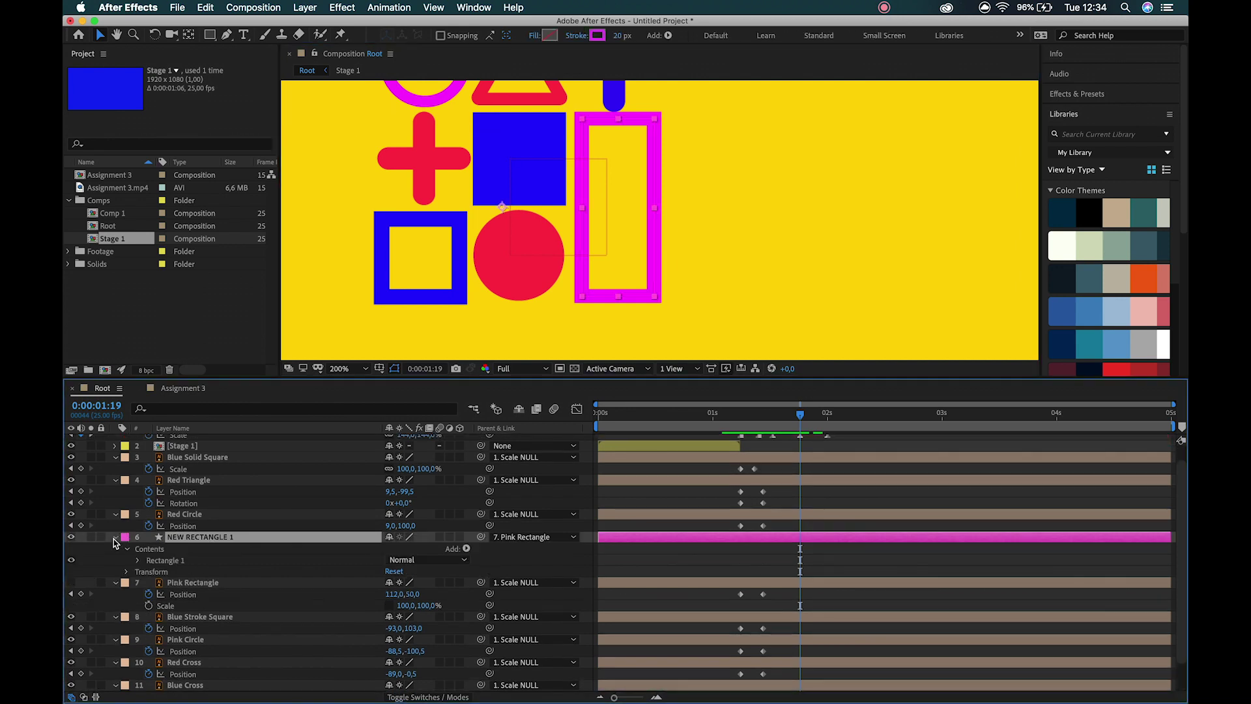
click(139, 561)
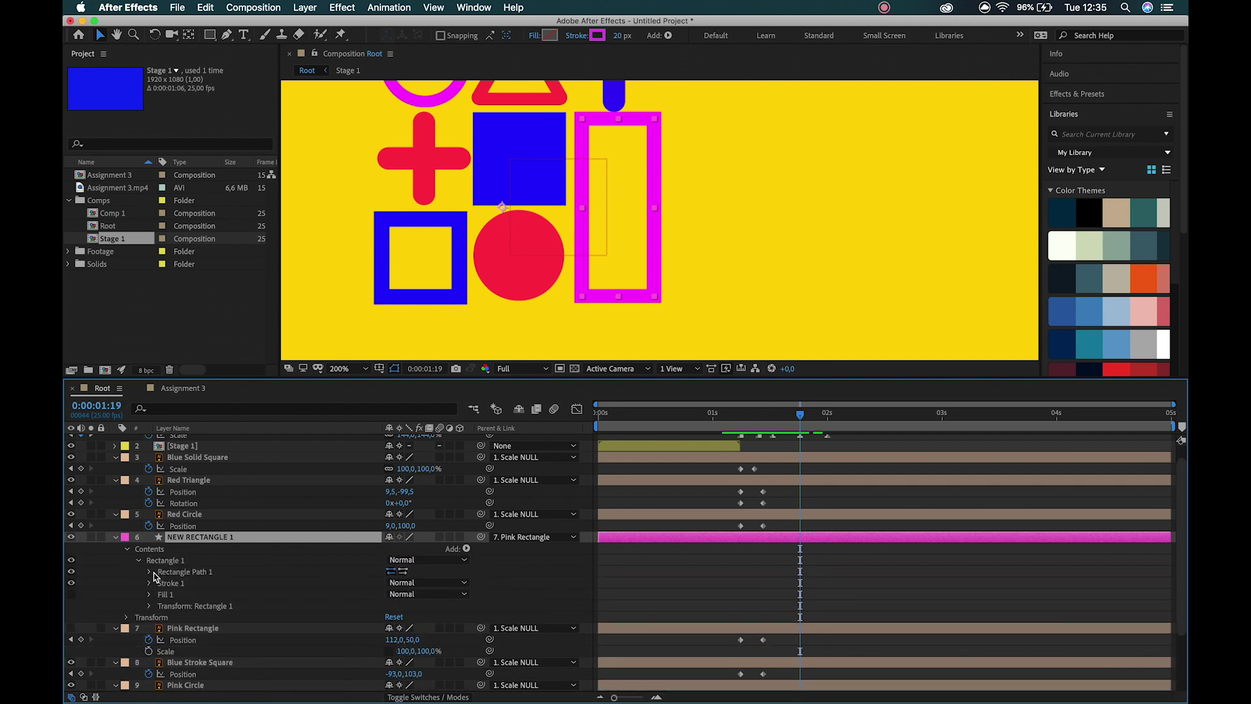
key(F2)
click(149, 572)
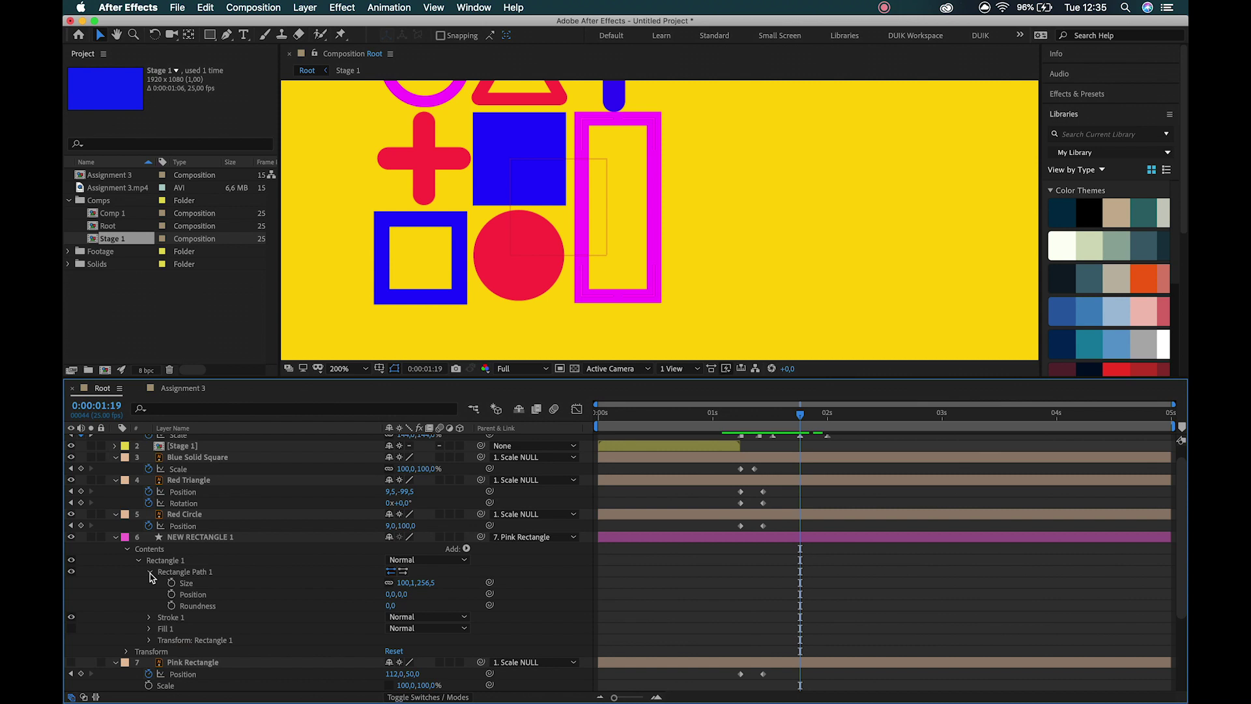
click(150, 618)
scroll(150, 622, down, 2)
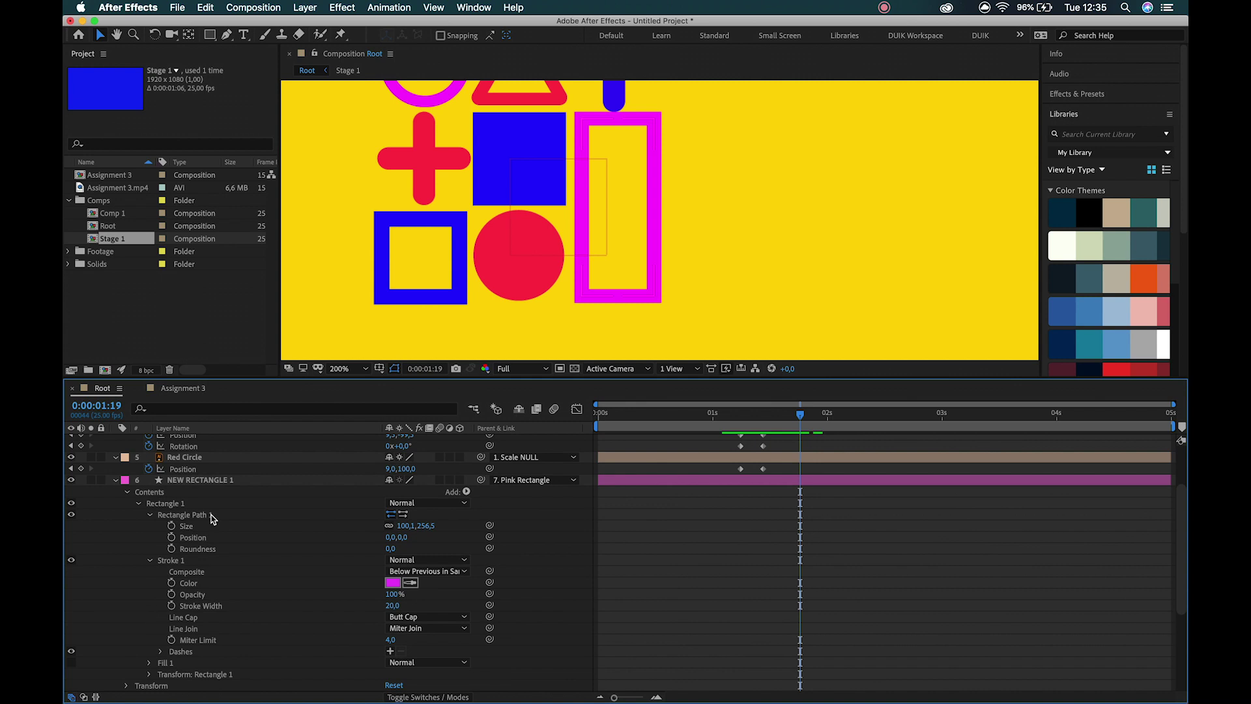
mouse_move(405, 525)
mouse_down()
mouse_move(740, 530)
mouse_move(340, 496)
mouse_move(378, 503)
mouse_up()
click(317, 555)
click(150, 561)
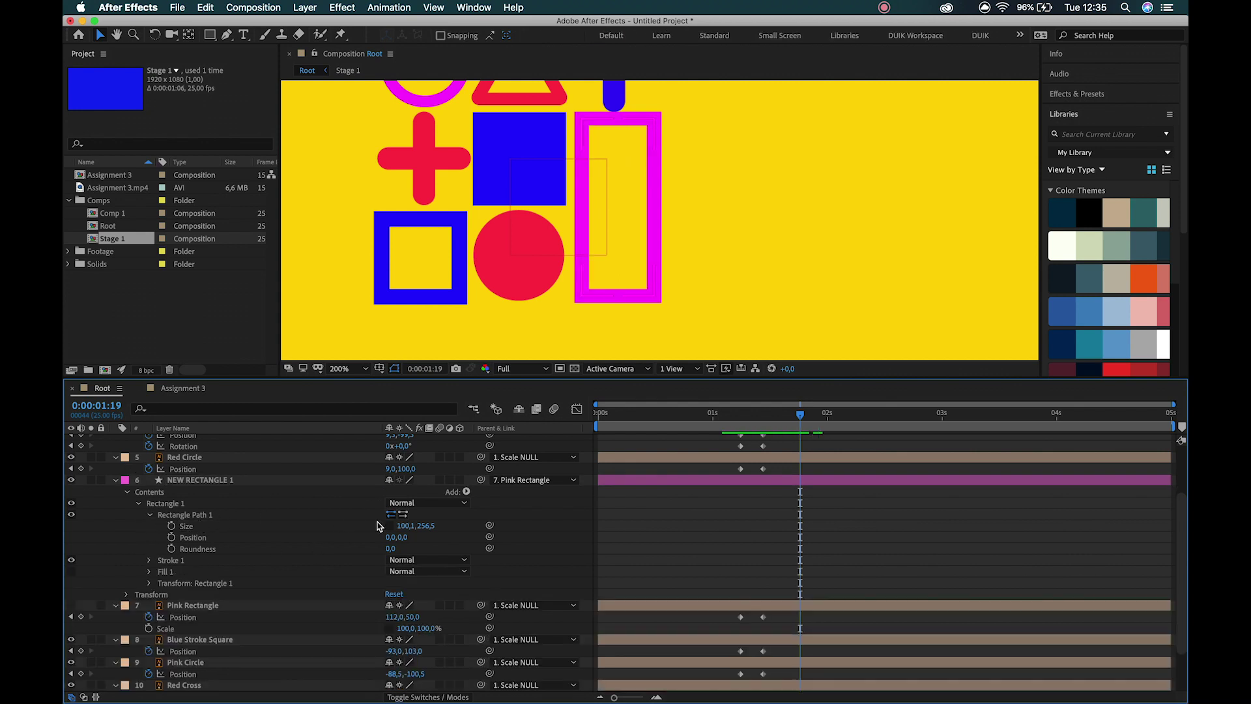
- Add a Size keyframe of 100.1, 256.5 to NEW RECTANGLE 1 at 0:00:01:19 and show only its keyframed properties
click(171, 526)
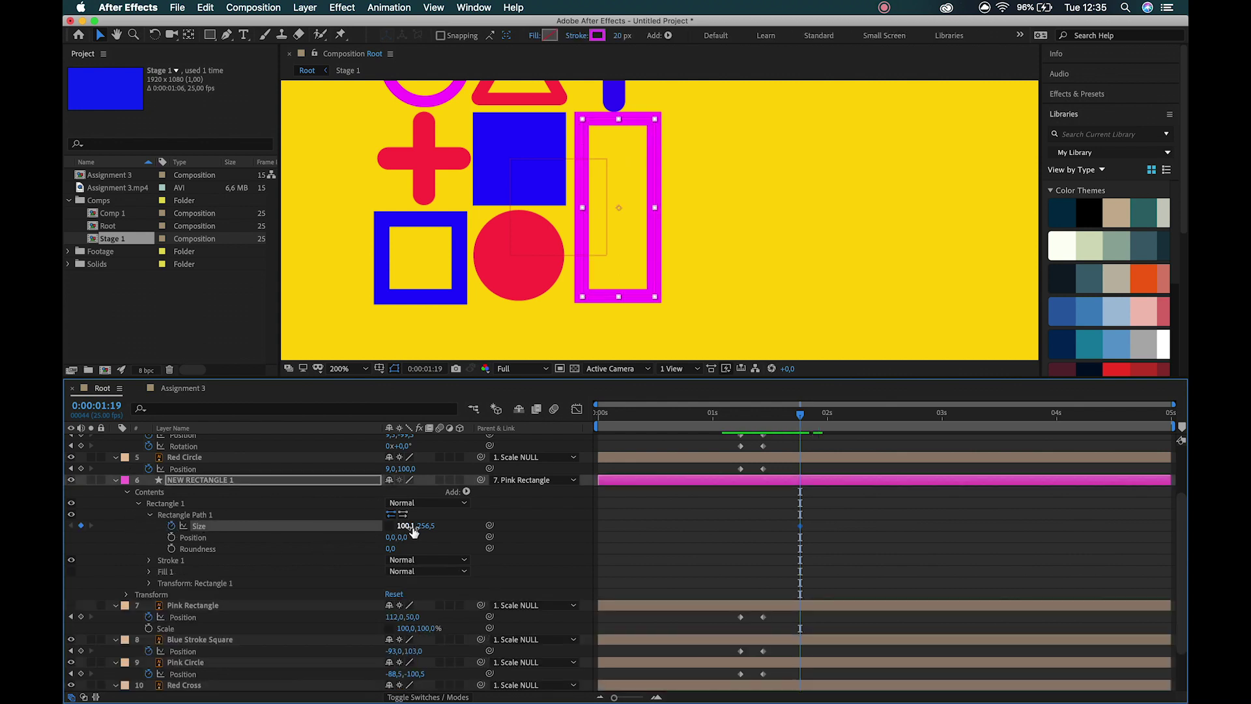
drag(406, 528, 691, 537)
key(super+z)
click(334, 482)
key(u)
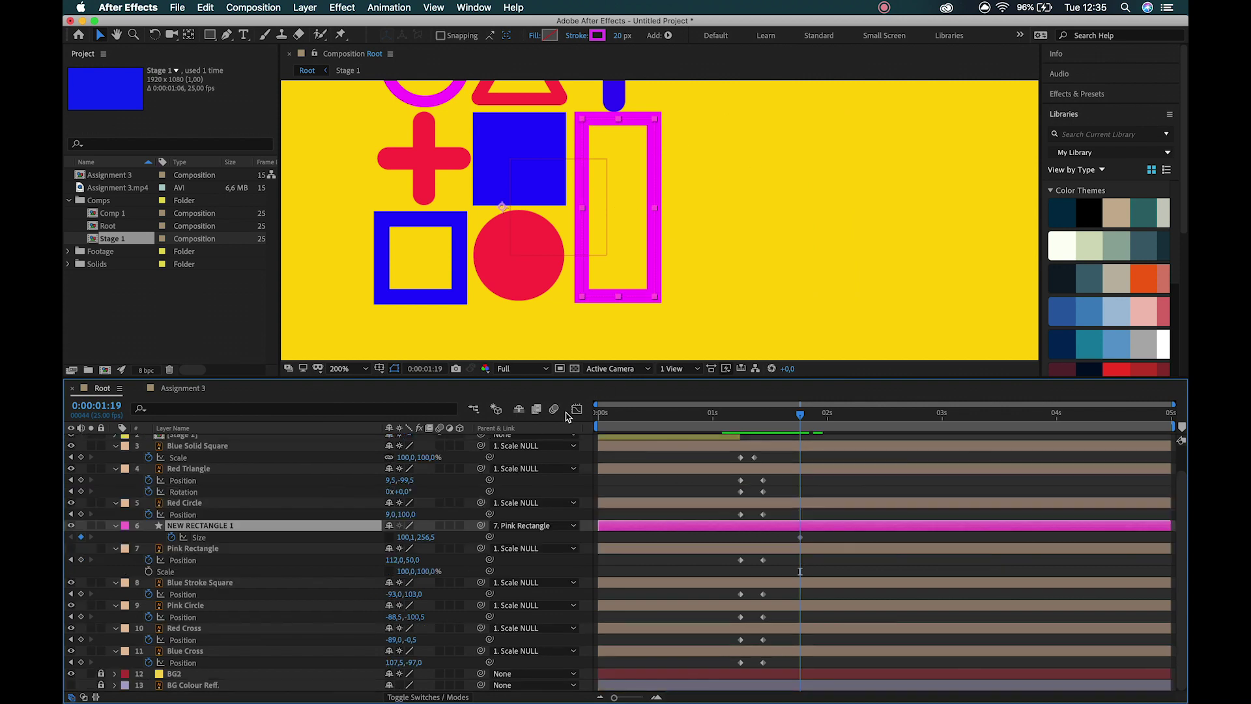
- Check the Assignment 3 reference back to 0:00:03:07 and move NEW RECTANGLE 1's Size keyframe to 0:00:01:13 in Root
click(183, 388)
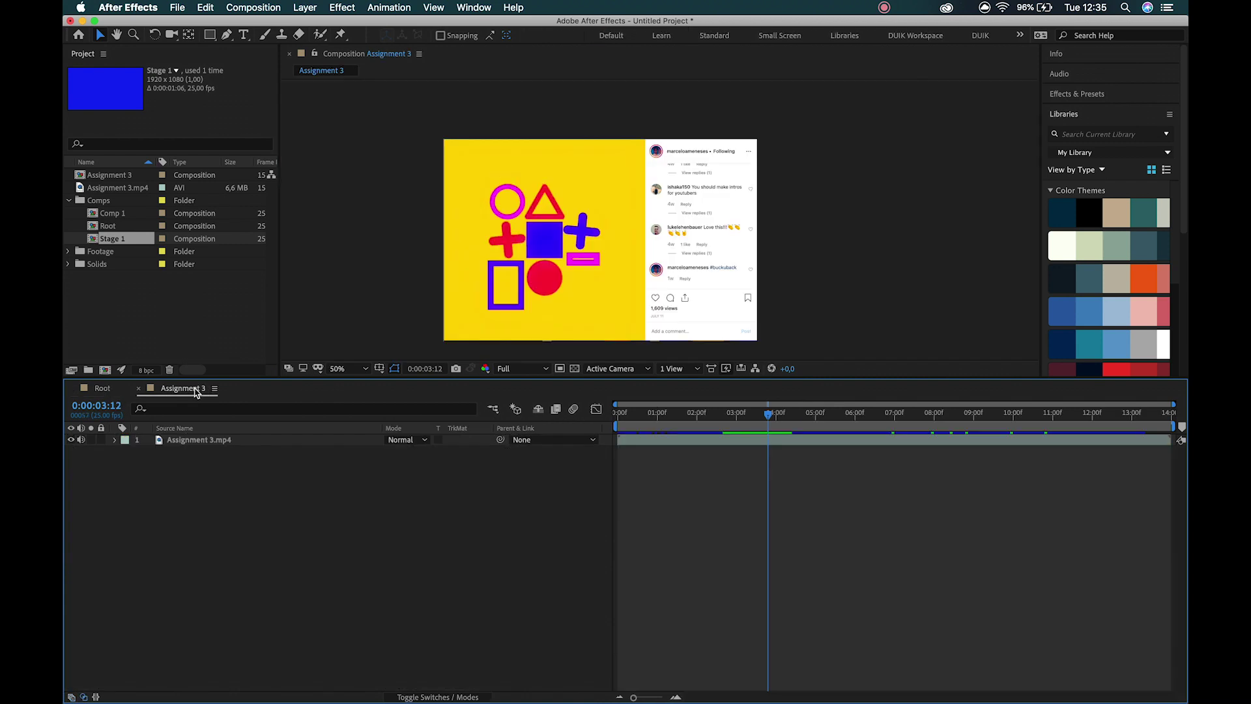
key(Page_Up)
key(Page_Up)
key(Page_Up)
key(Page_Up)
key(Page_Up)
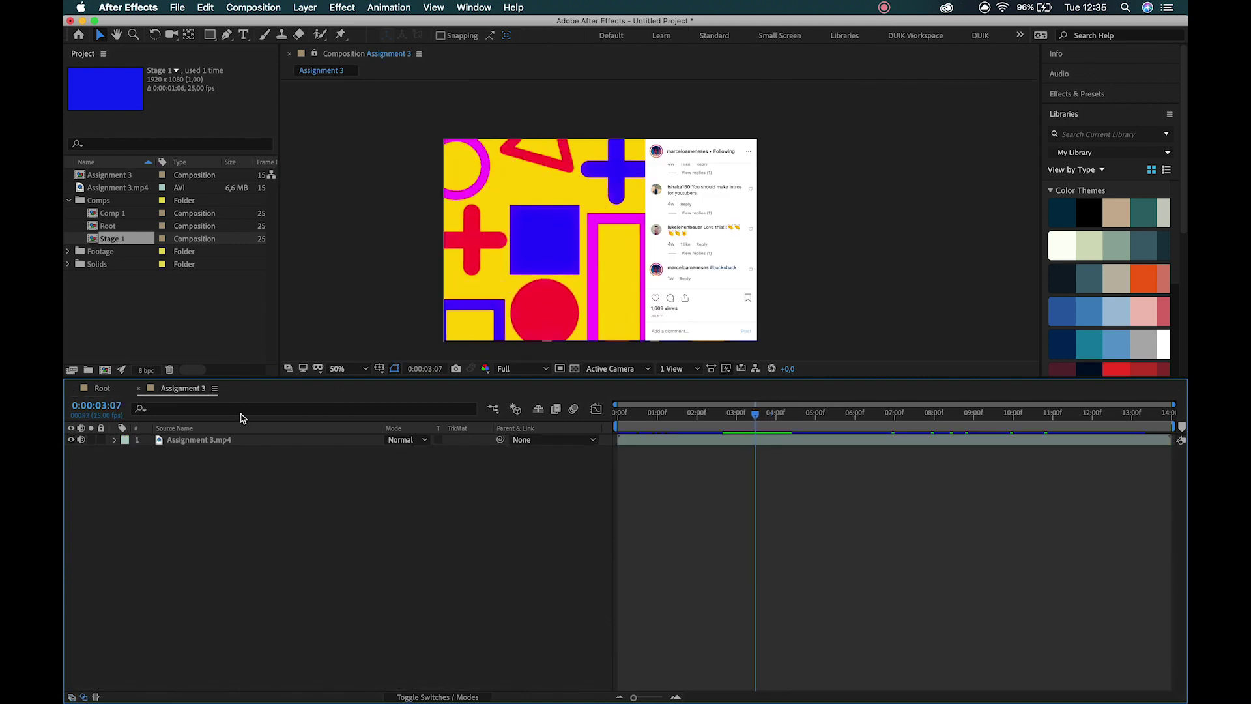
click(104, 387)
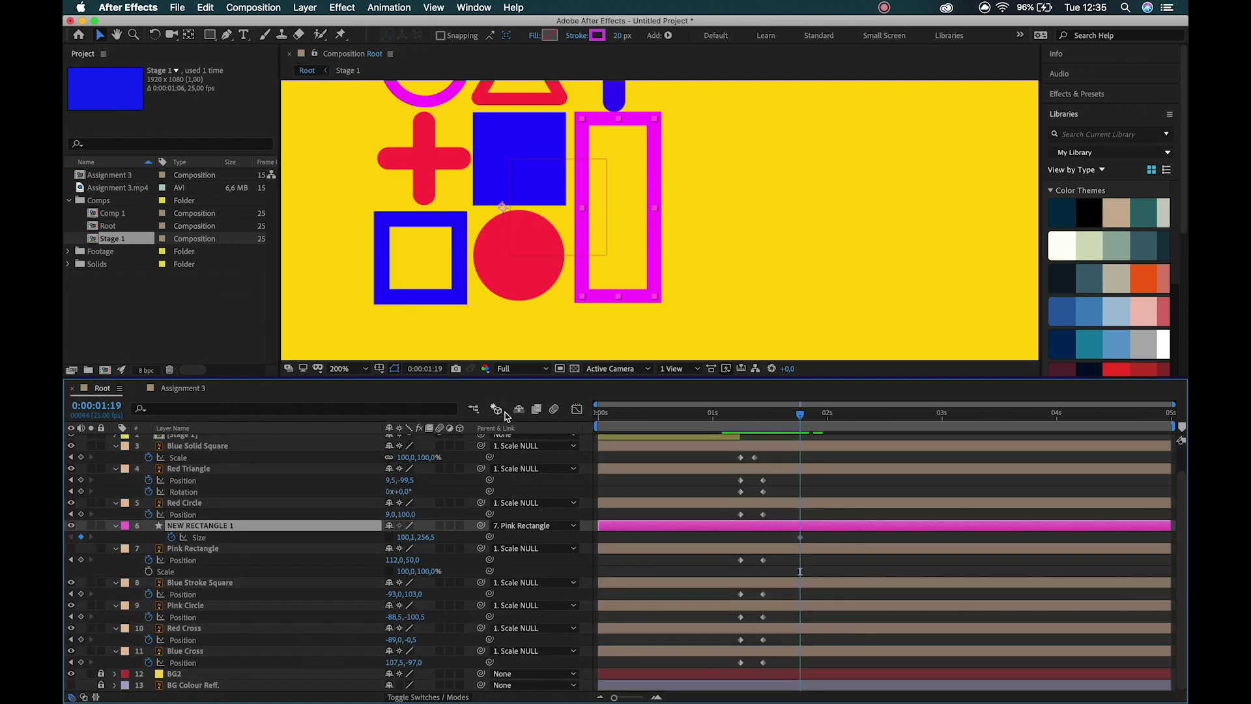
key(z)
alt+click(836, 200)
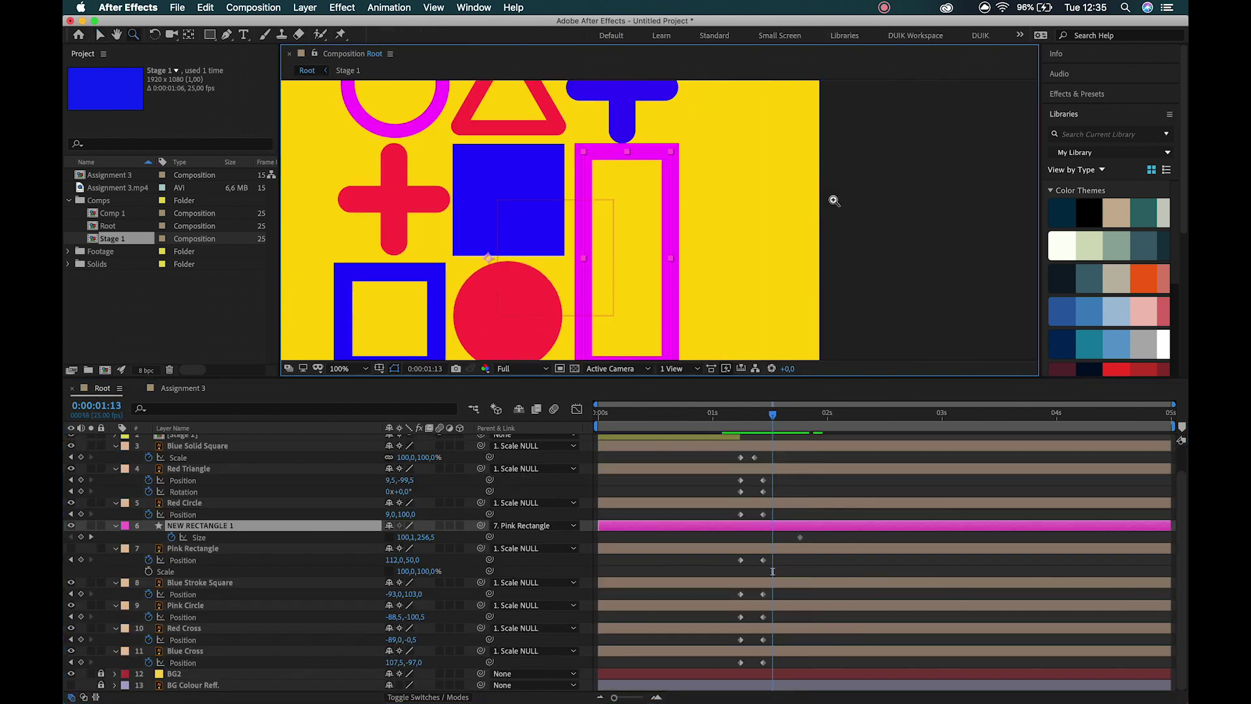
key(v)
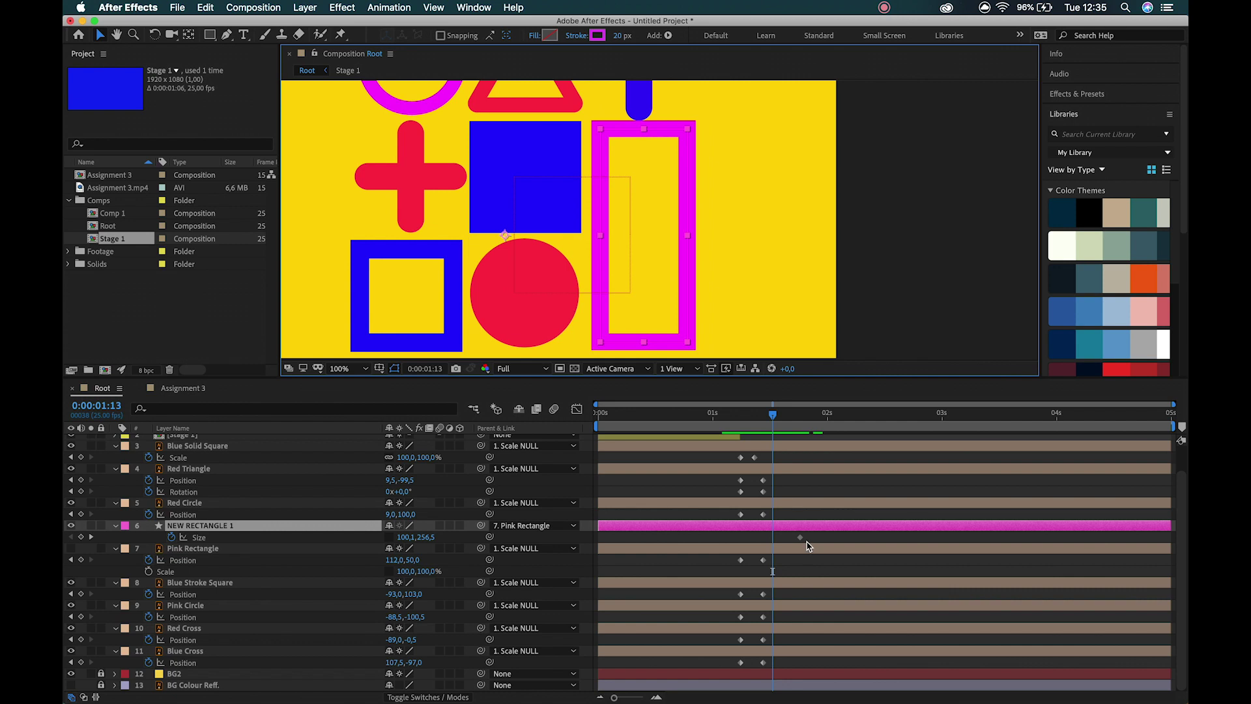
drag(800, 538, 770, 542)
- Compare against the Assignment 3 reference at 0:00:03:13 and key NEW RECTANGLE 1's Size as 100.1, 28.5 at 0:00:01:15 in Root
key(Page_Down)
click(173, 389)
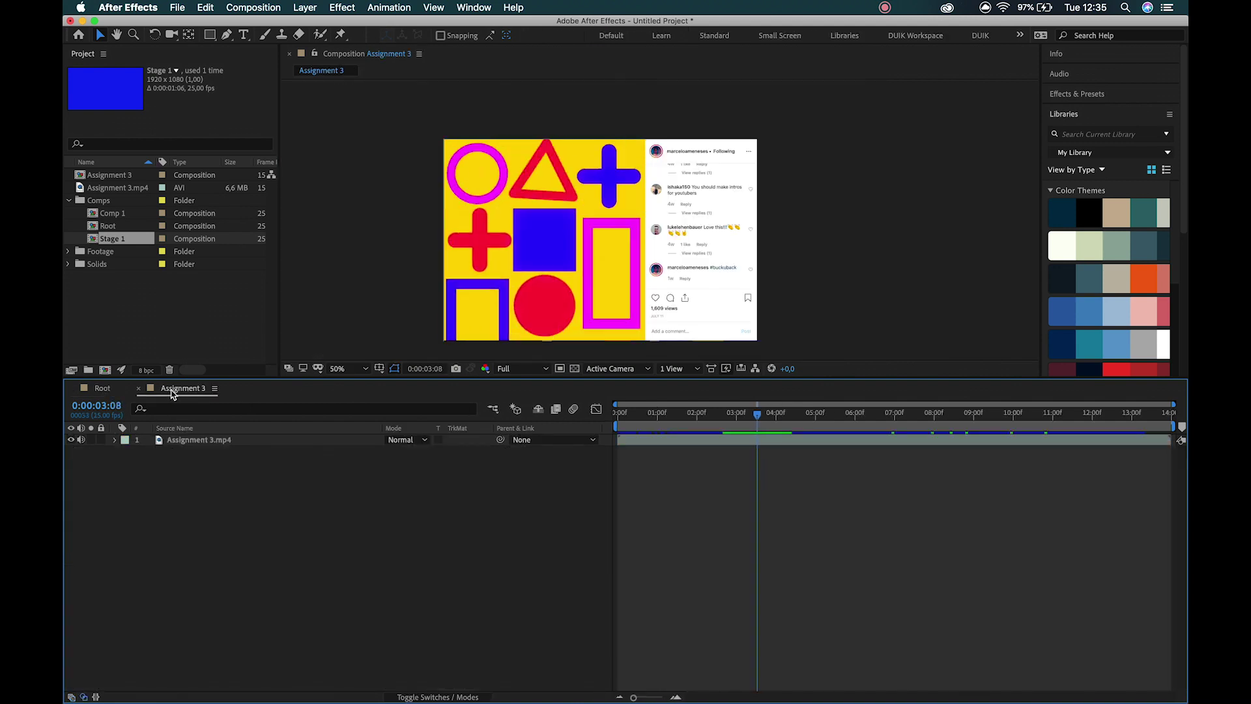
key(space)
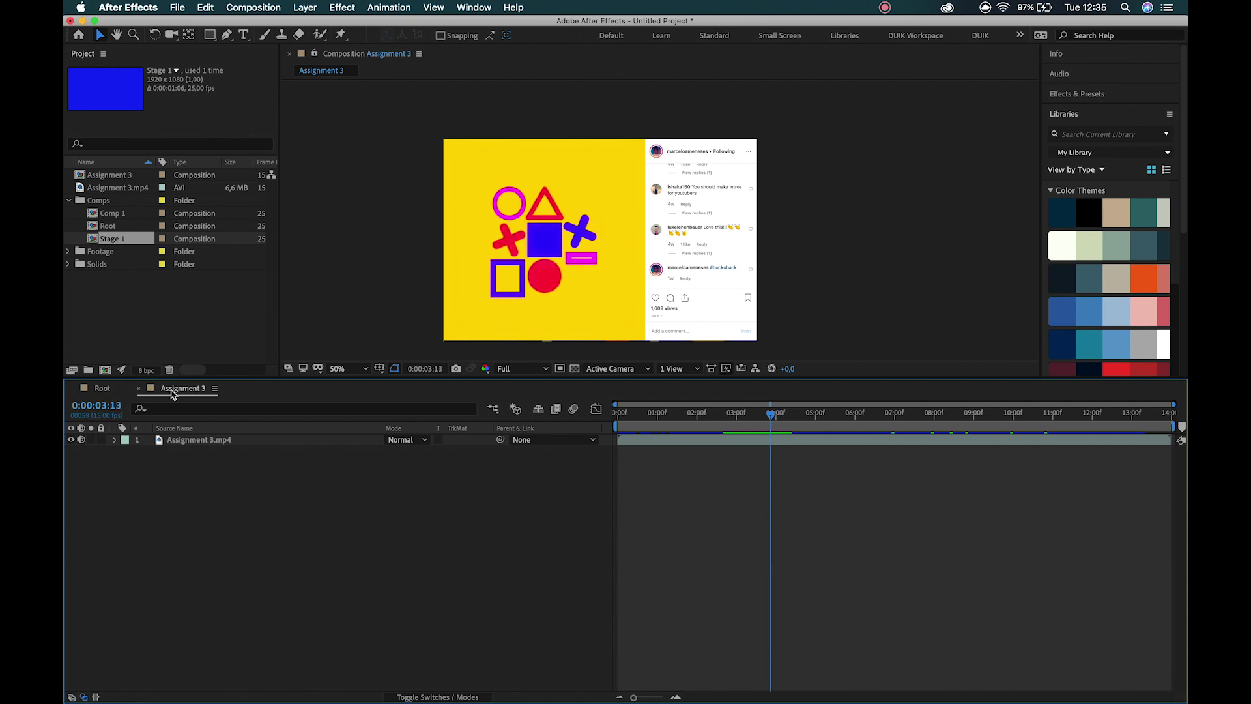
click(101, 389)
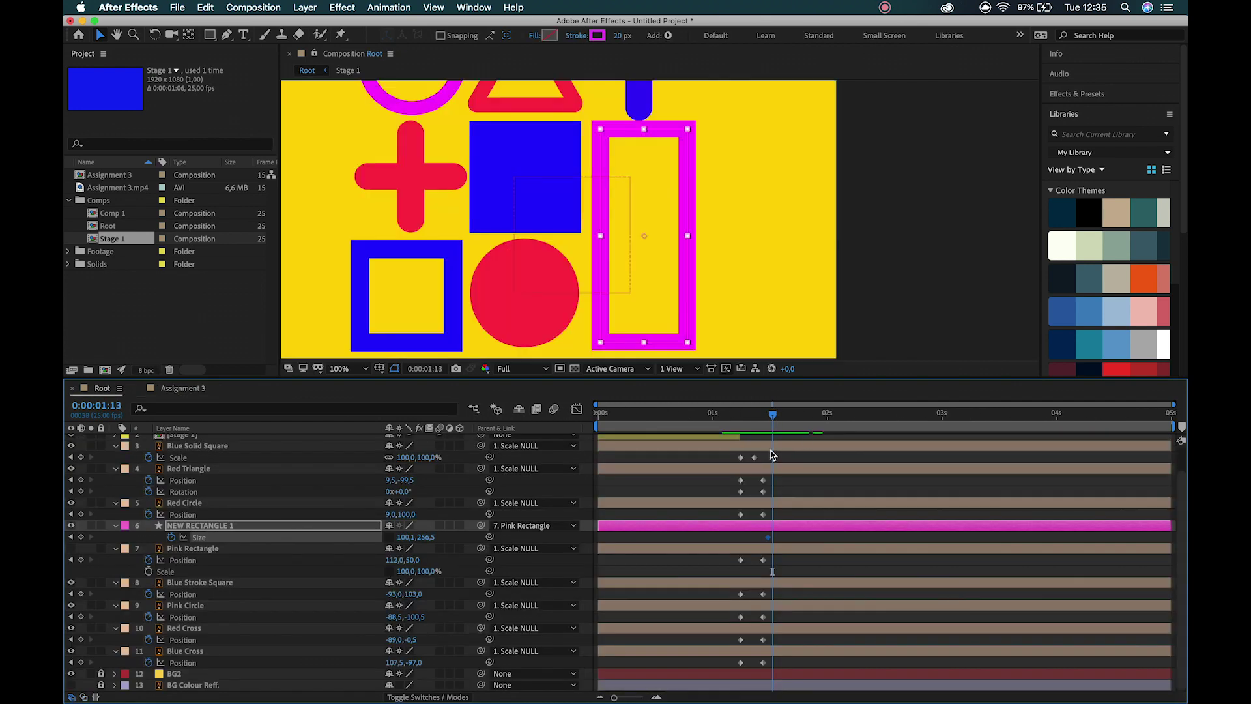
key(super+Right)
key(super+Right)
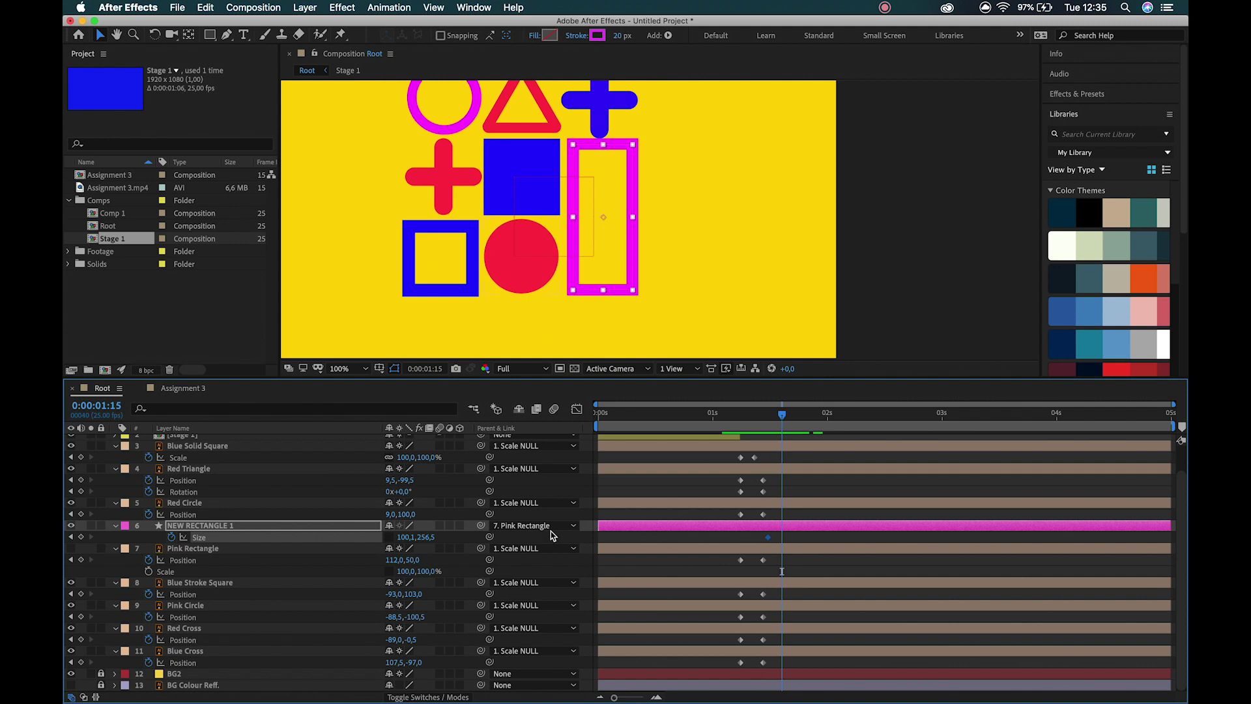
drag(412, 538, 270, 533)
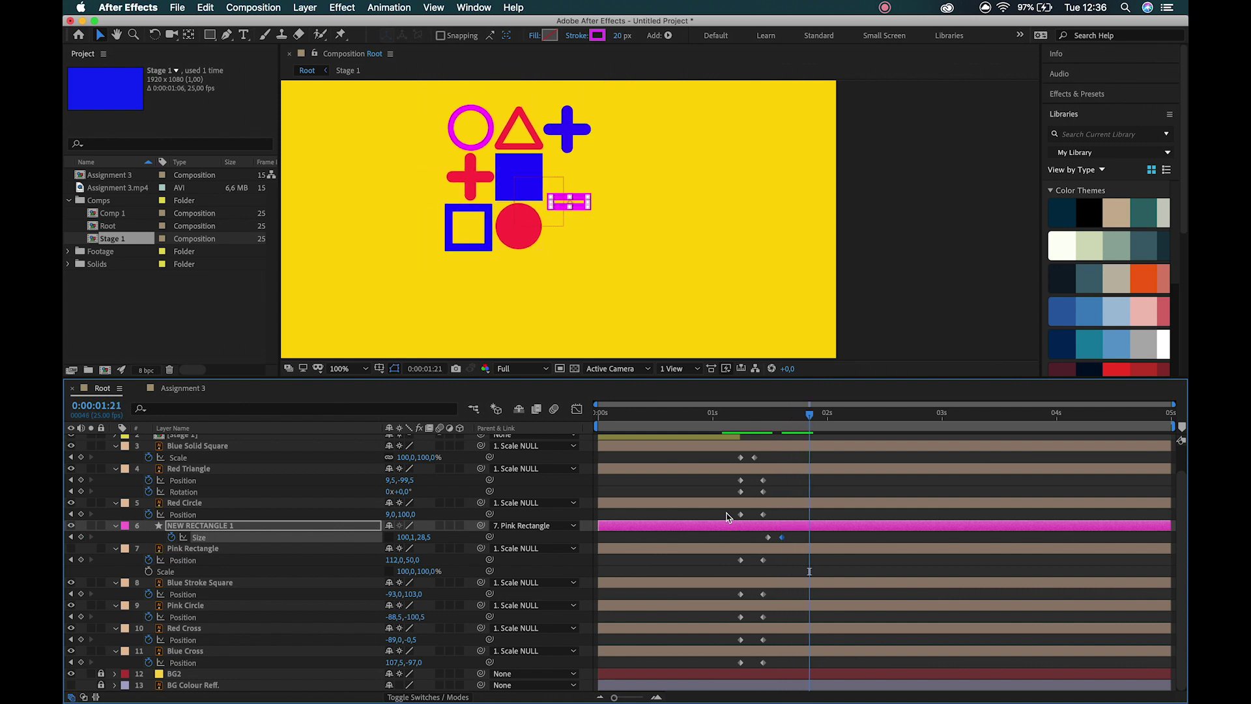
- Check the reference at 0:00:04:02, then repeat NEW RECTANGLE 1's Size keyframes: 100.1, 28.5 at 0:00:01:18 and 100.1, 256.5 at 0:00:01:21
click(202, 392)
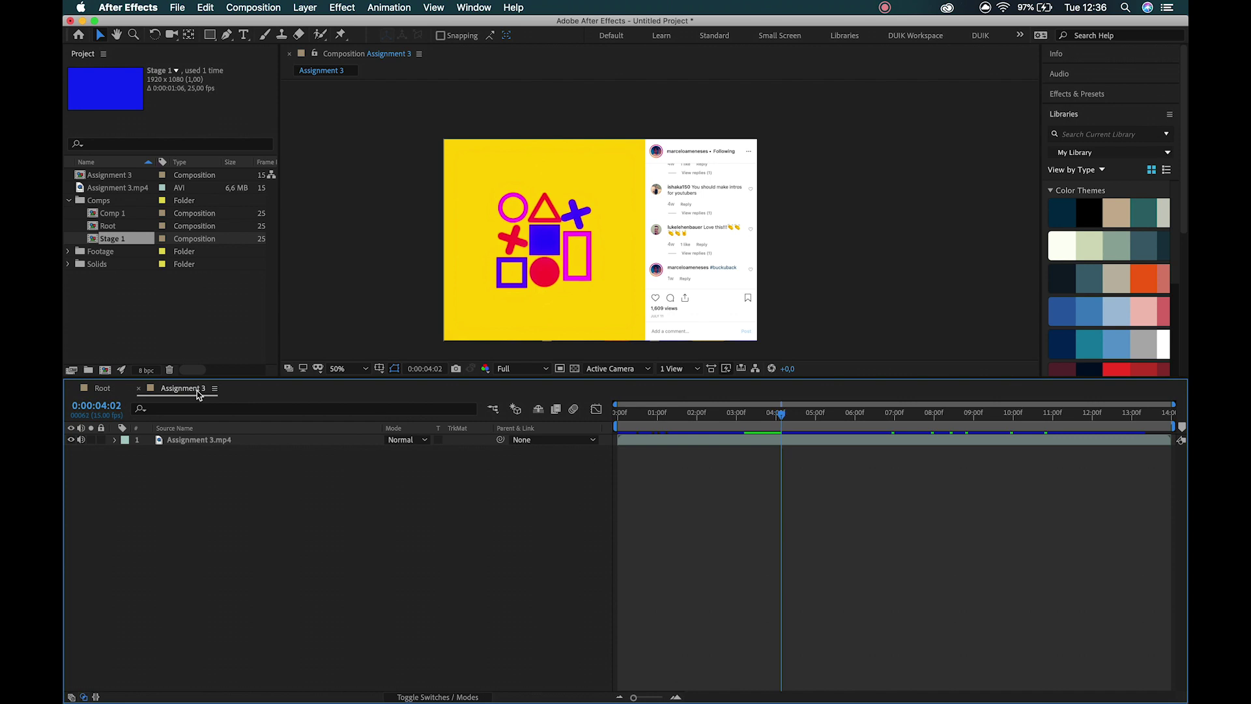
click(104, 388)
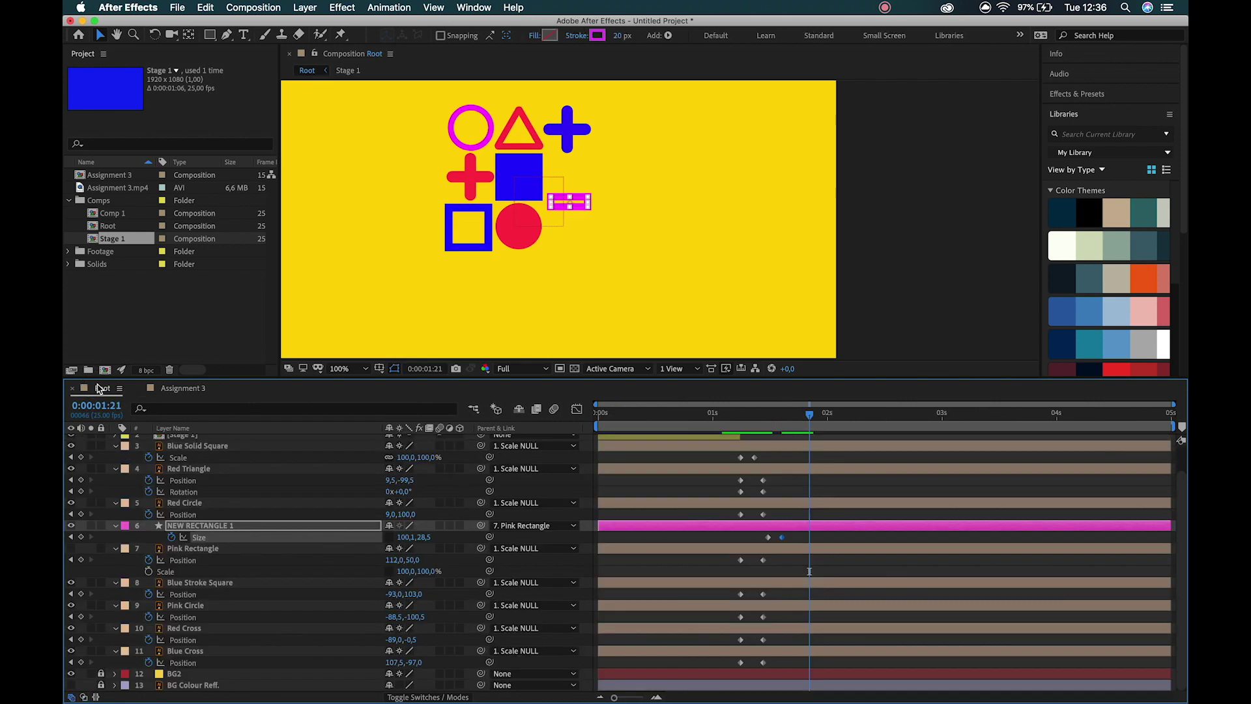
key(Page_Up)
key(Page_Up)
key(Page_Up)
key(Page_Up)
key(Page_Up)
key(Page_Up)
key(Page_Down)
key(Page_Down)
key(Page_Down)
key(Page_Down)
key(Page_Down)
key(Page_Down)
key(ctrl+v)
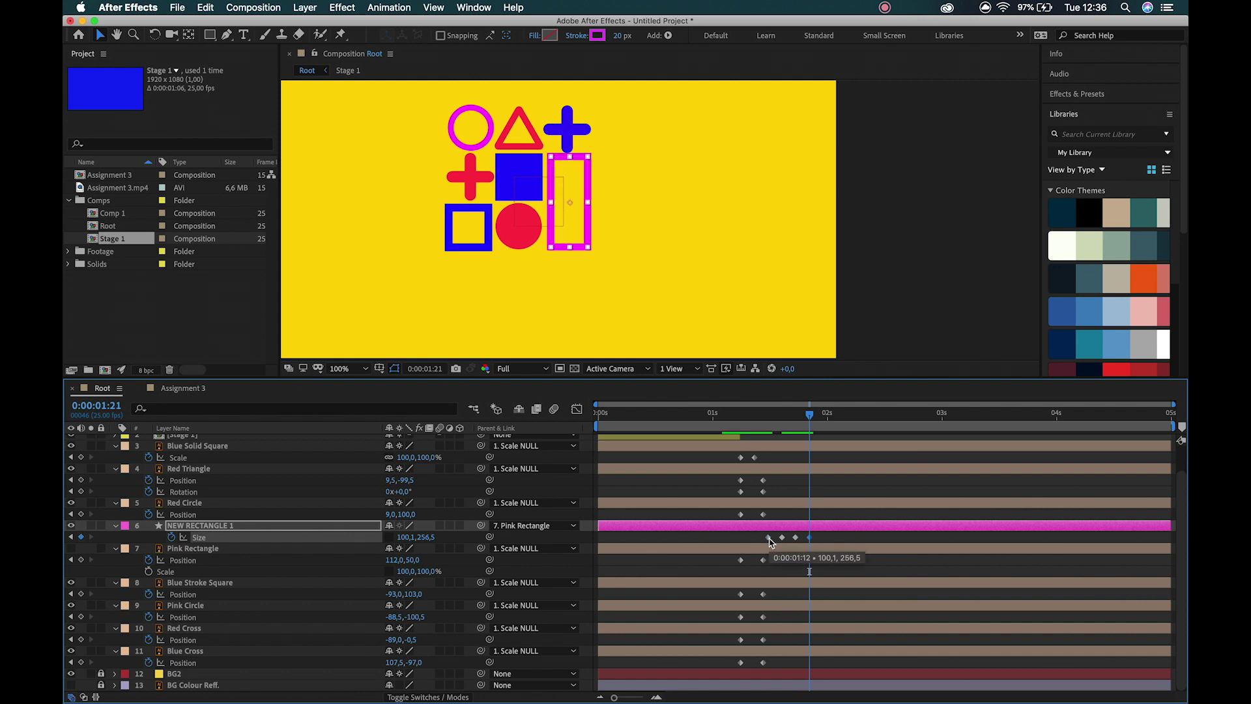
- Preview the pink rectangle's squash animation in Root from 0:00:01:06
click(742, 415)
key(space)
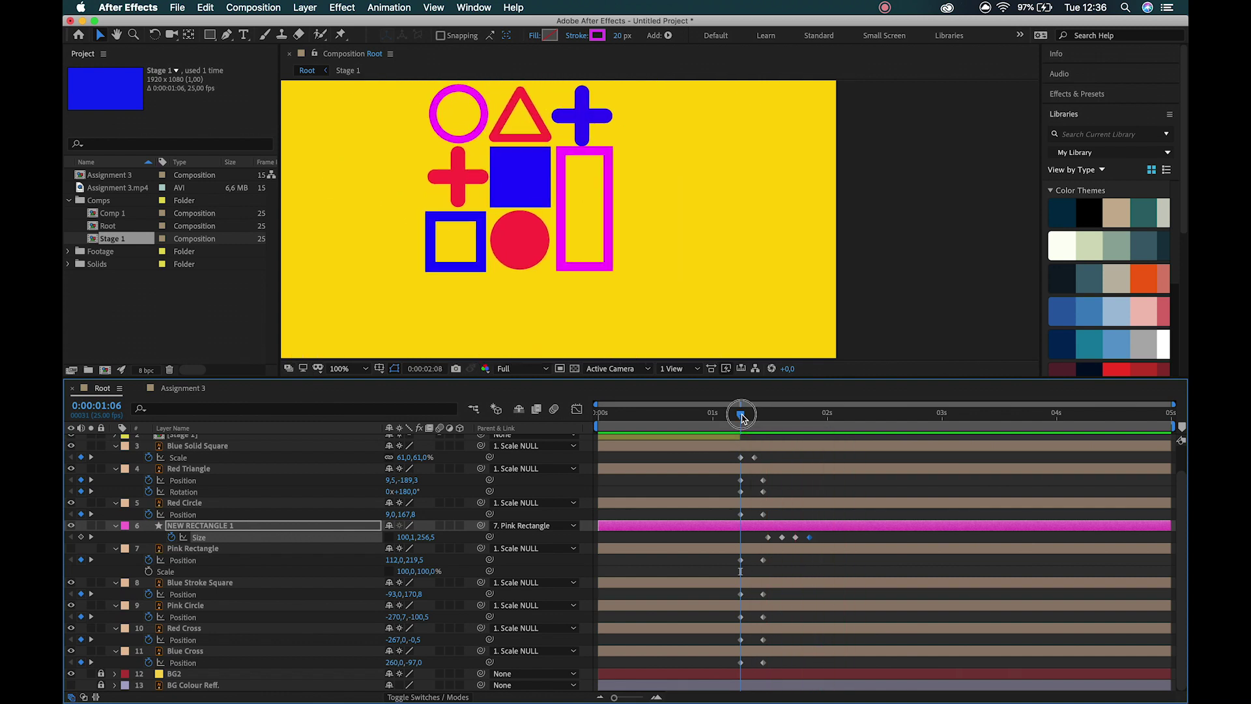
click(742, 415)
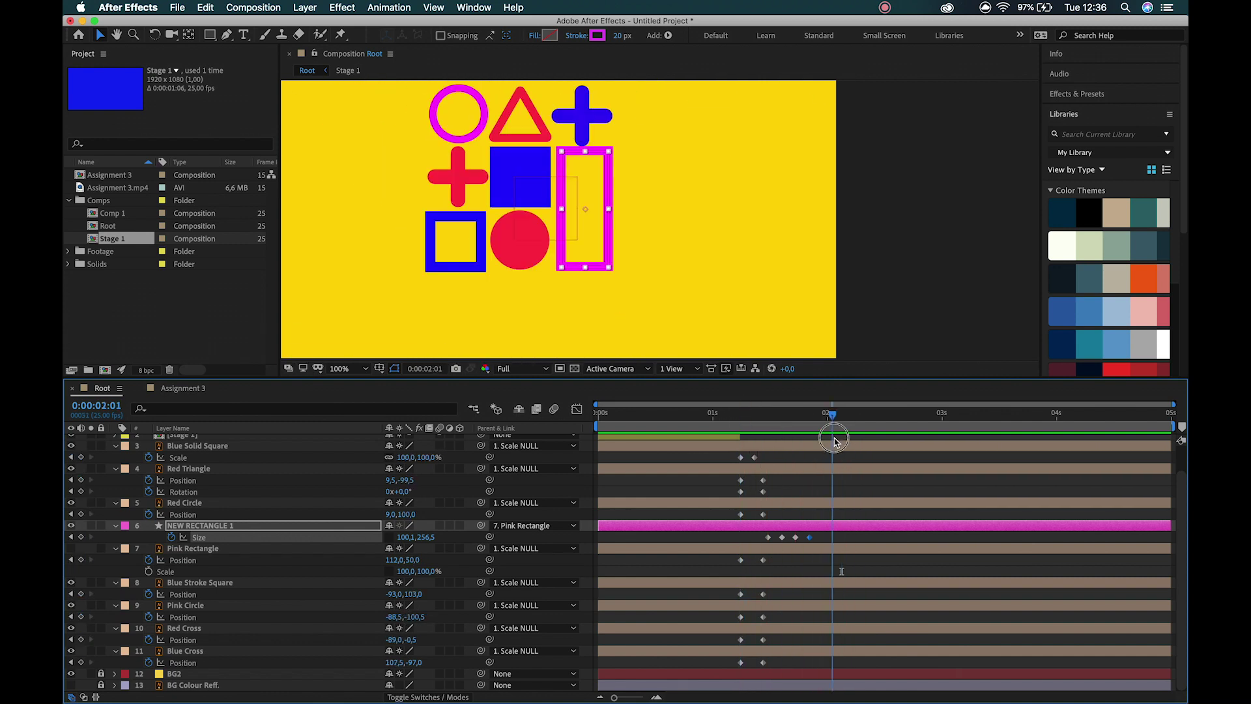
key(Page_Up)
drag(650, 302, 669, 315)
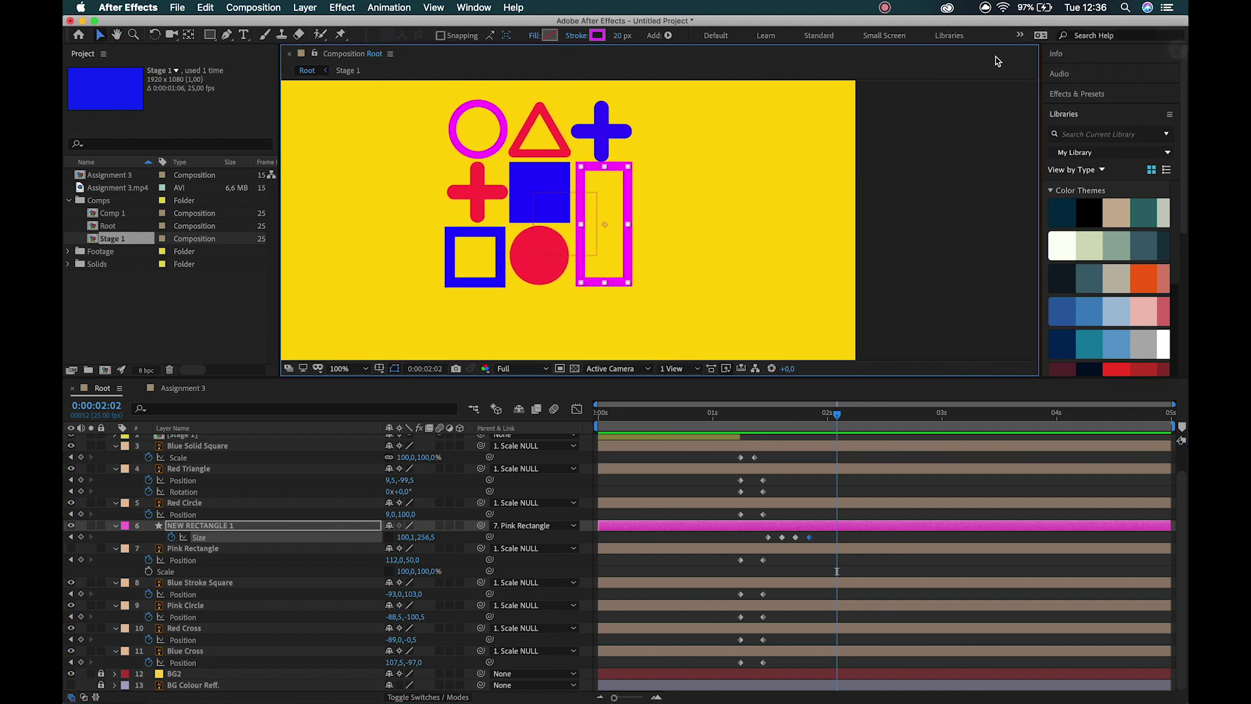
- Select Blue Stroke Square and compare its motion in Root with the Assignment 3 reference around 0:00:03:14
click(717, 195)
click(474, 257)
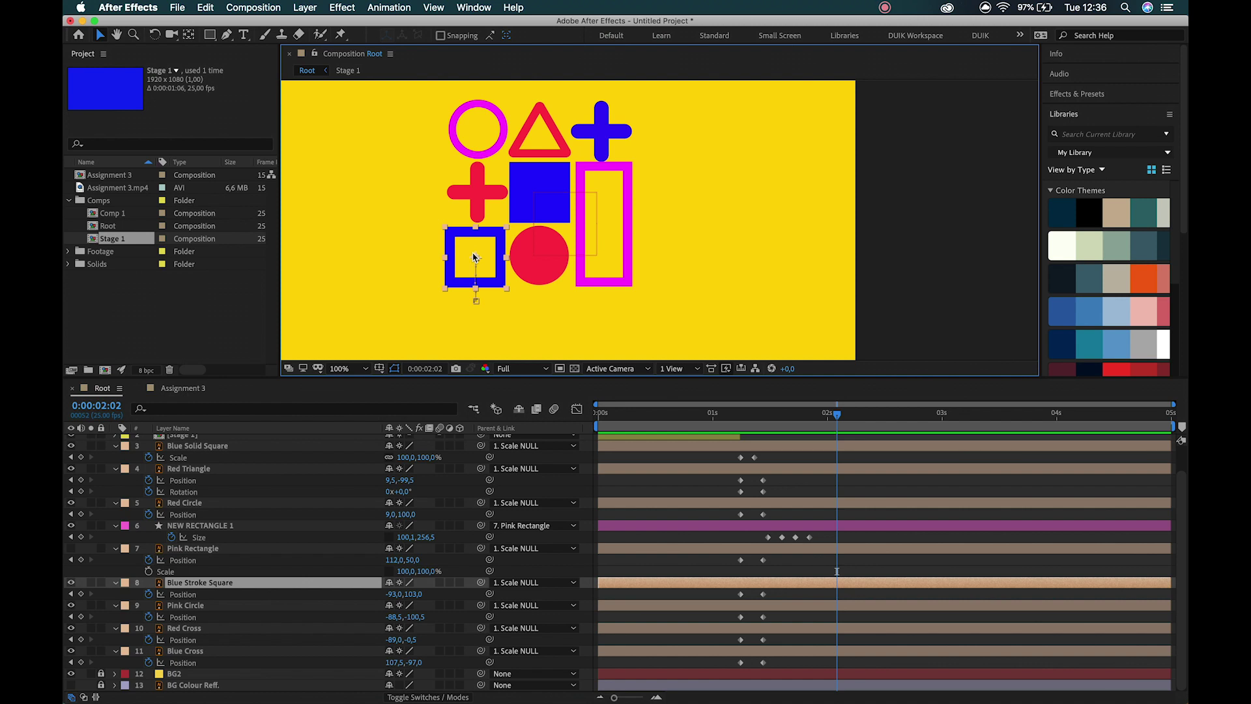
drag(836, 413, 773, 423)
click(181, 389)
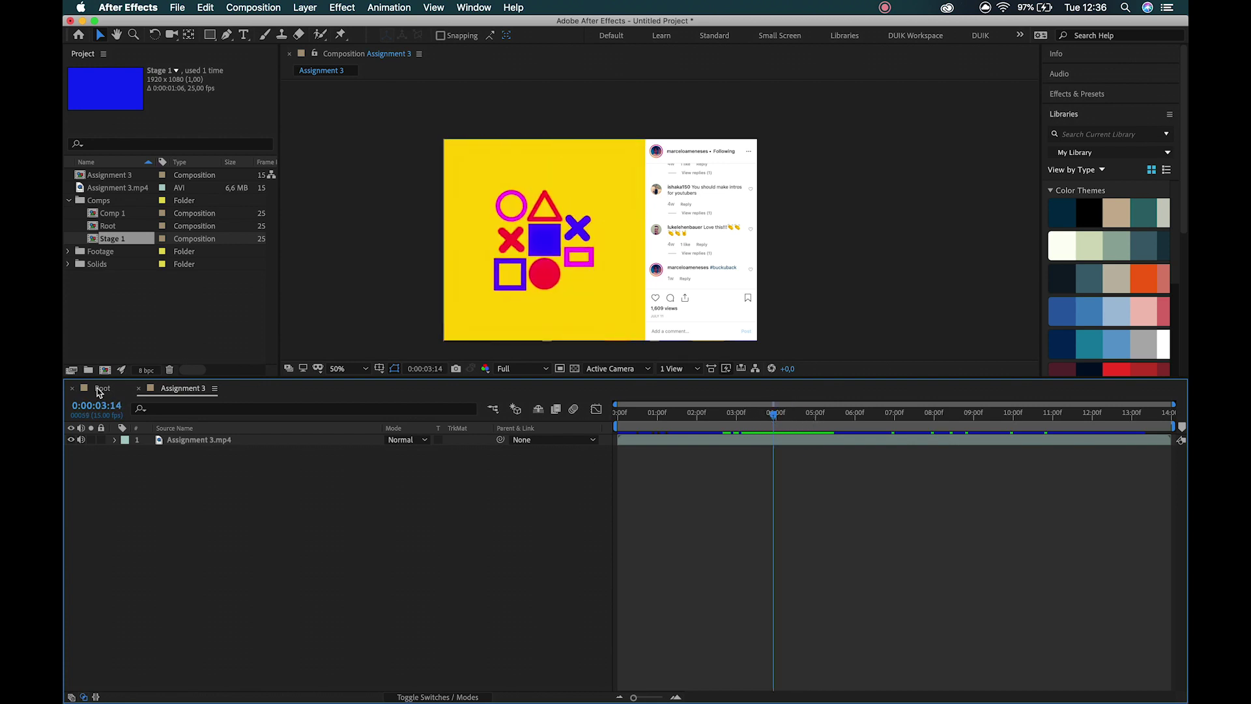
click(103, 388)
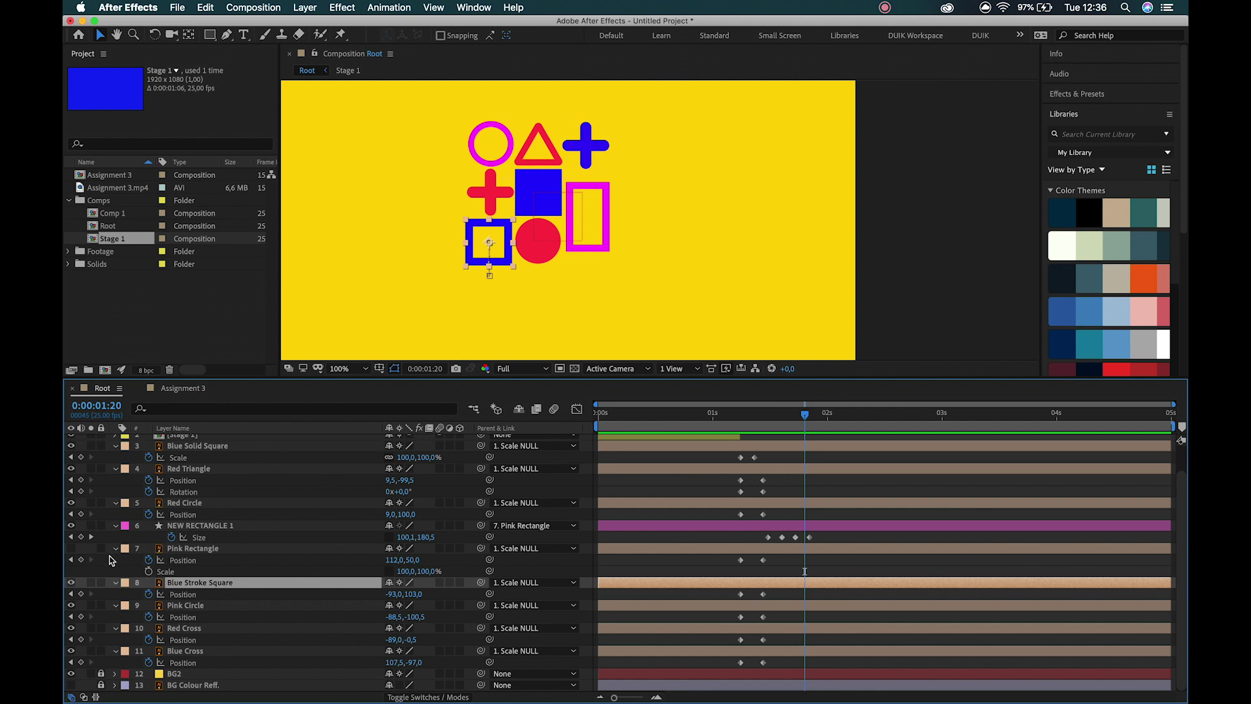
- Solo the Blue Stroke Square and NEW RECTANGLE 1 layers in a 200% view
click(91, 582)
key(z)
click(475, 245)
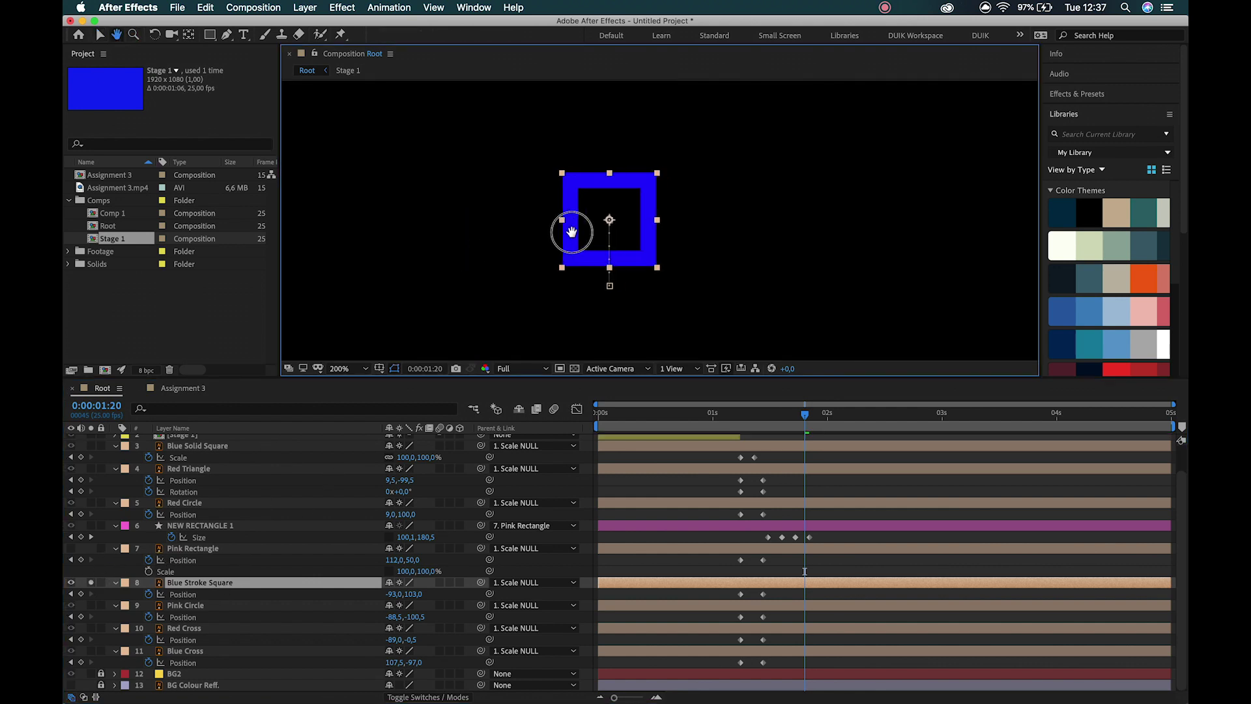
key(v)
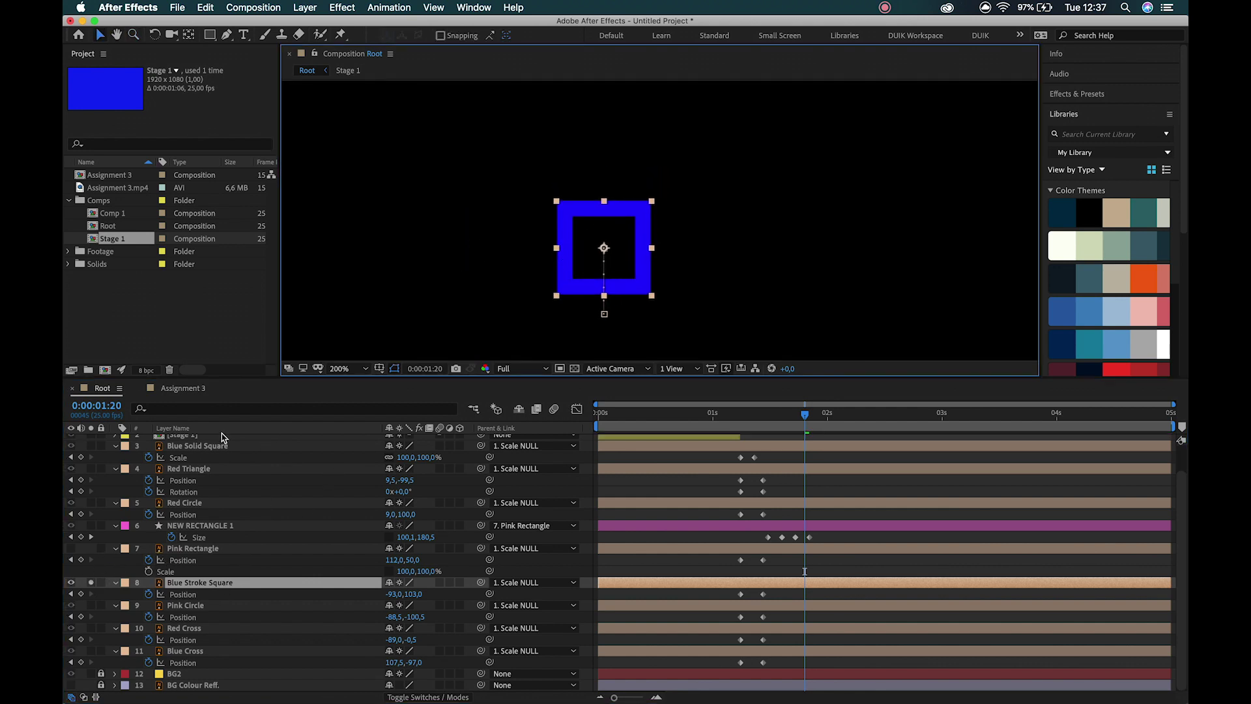
click(217, 525)
click(90, 525)
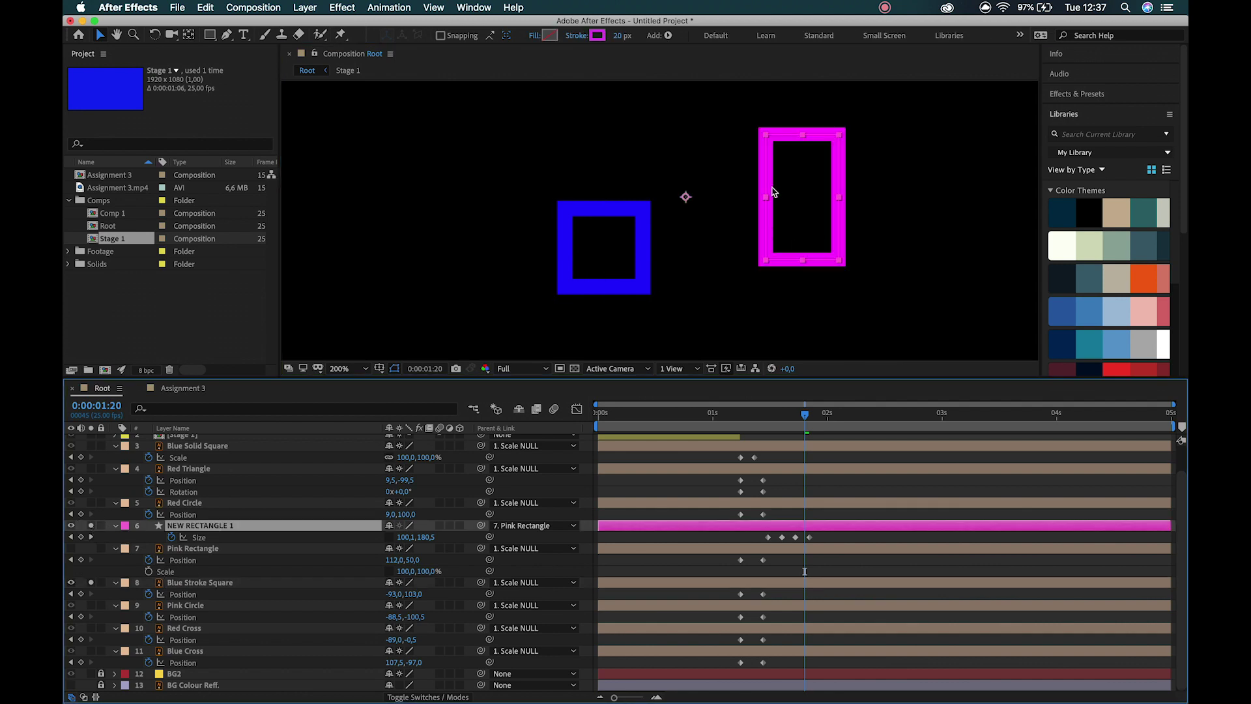
- Center NEW RECTANGLE 1's anchor point on its shape and duplicate the layer
double_click(190, 34)
key(super+d)
key(Return)
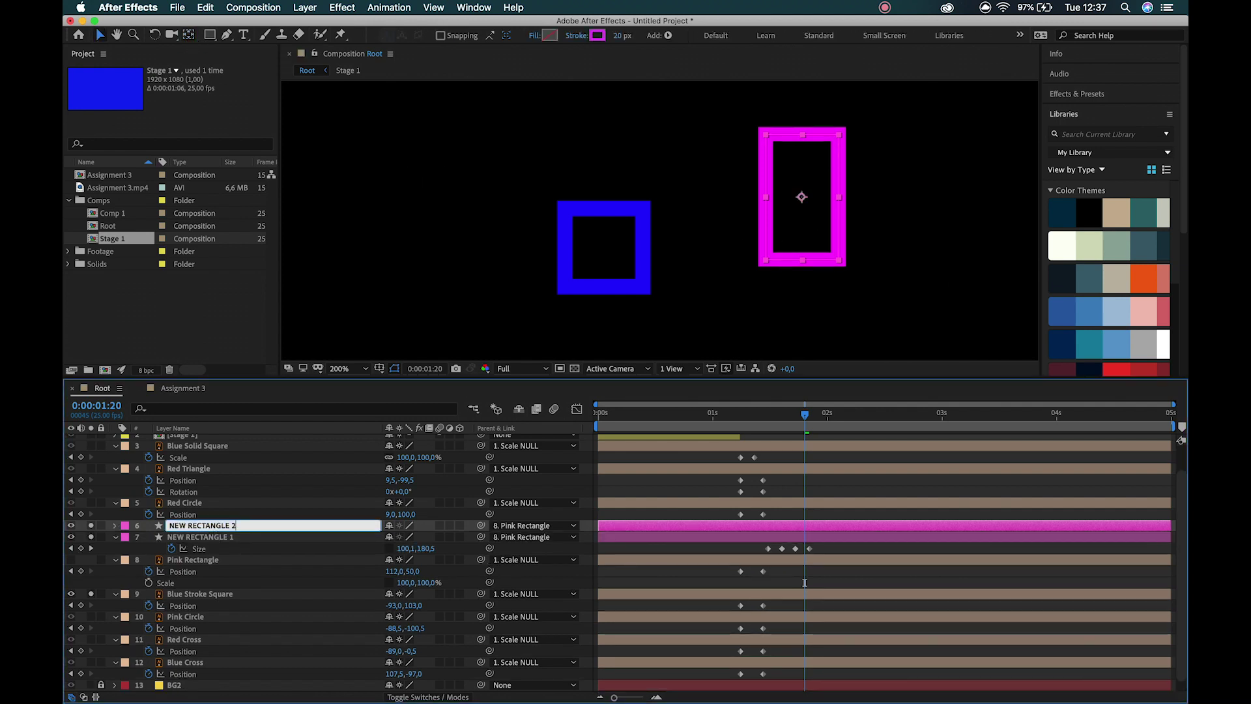
key(Return)
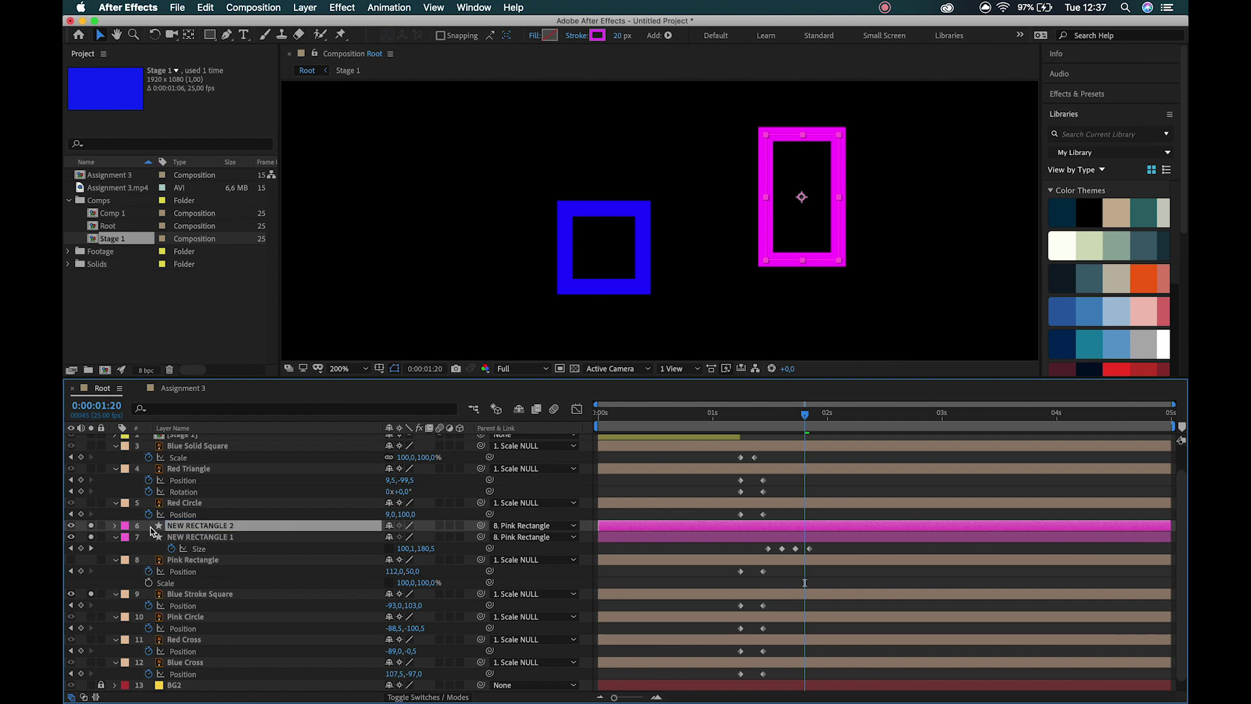
- Give NEW RECTANGLE 2 a Blue label and place it directly above Blue Stroke Square in the layer order
click(124, 525)
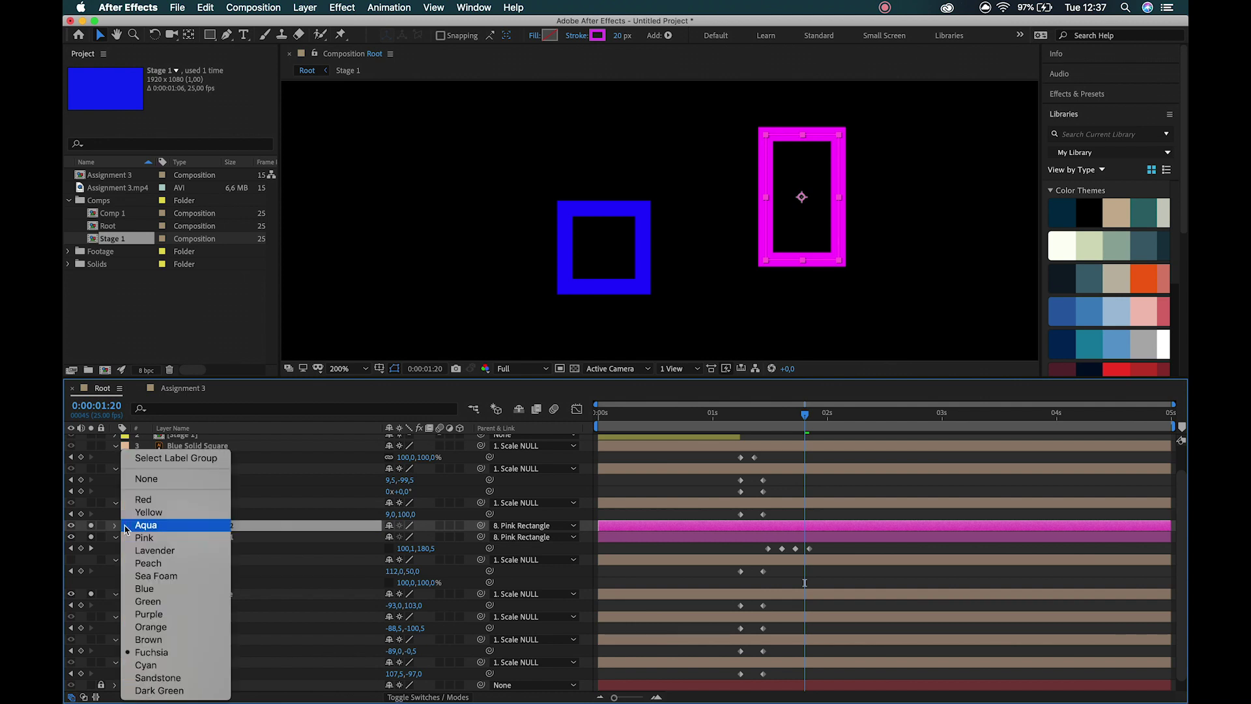
click(173, 588)
drag(208, 529, 219, 594)
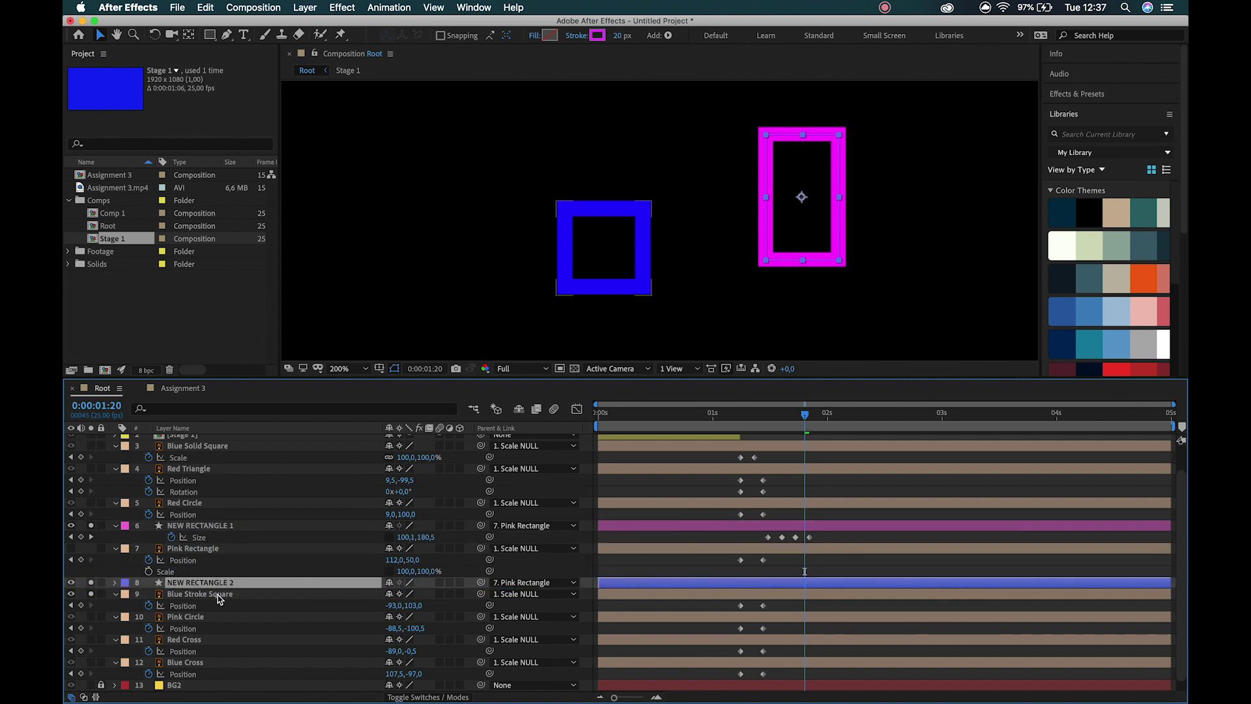
- Move NEW RECTANGLE 2 from the pink rectangle over to the blue stroke square
key(shift+Left)
key(shift+Left)
key(shift+Left)
key(shift+Left)
key(shift+Left)
key(shift+Left)
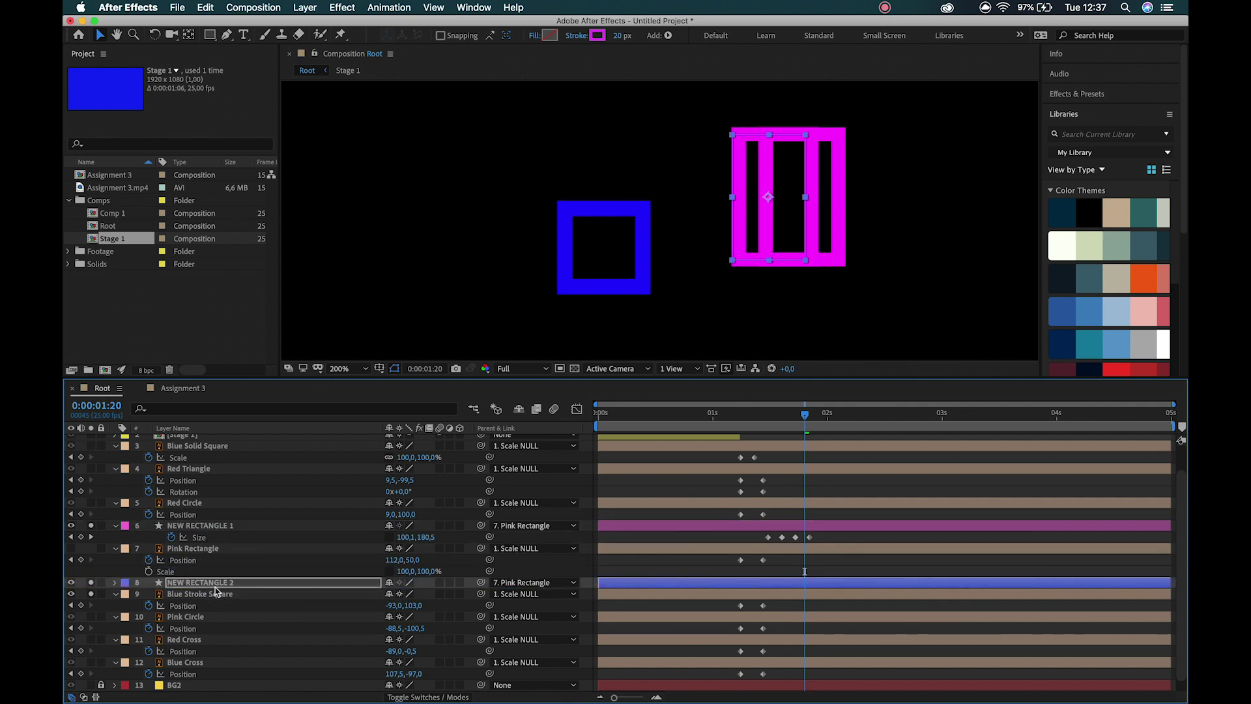
key(shift+Left)
key(shift+Left)
key(shift+Left)
key(shift+Left)
key(shift+Left)
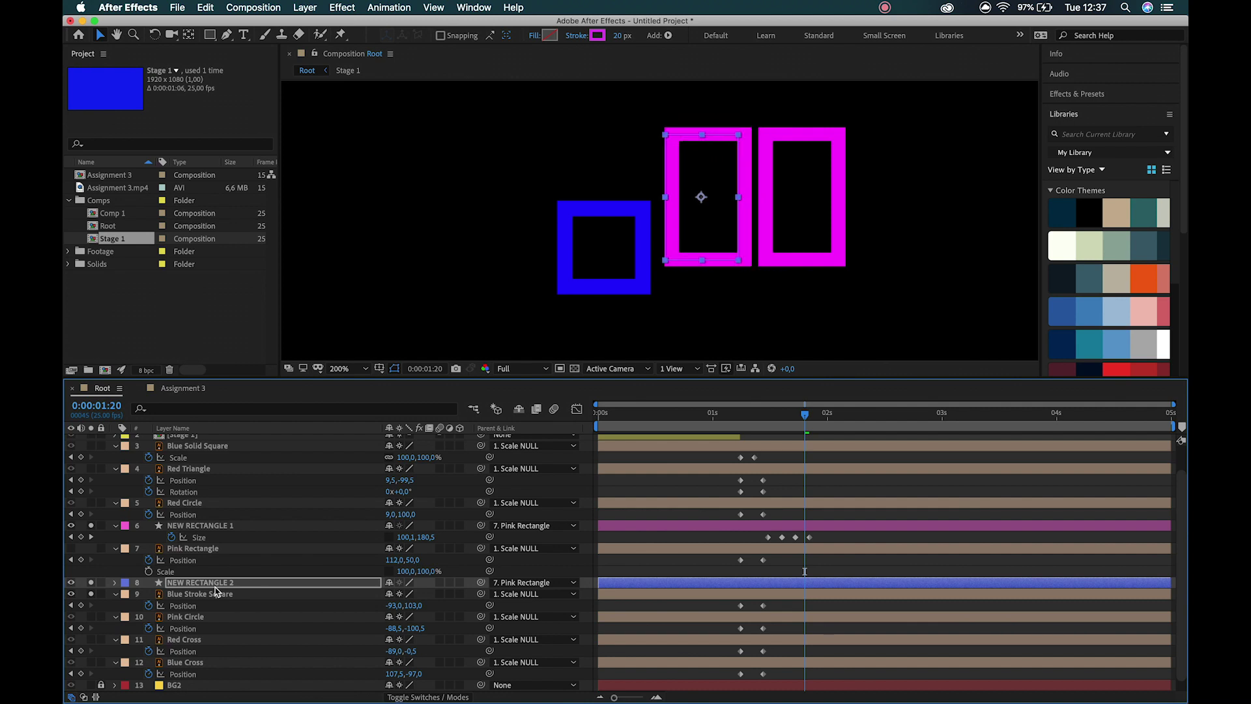
key(shift+Left)
key(shift+Left)
key(shift+Left)
key(shift+Left)
key(shift+Left)
key(shift+Left)
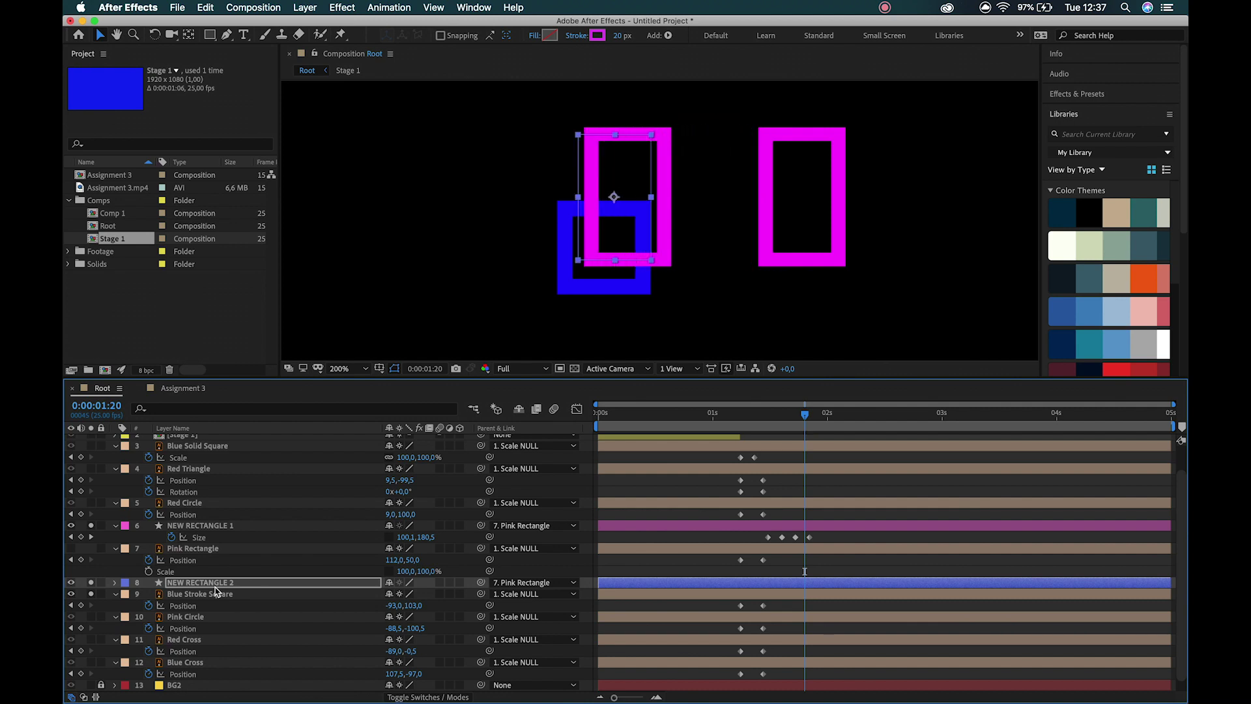
key(shift+Down)
key(shift+Down)
key(shift+Down)
key(shift+Down)
key(shift+Down)
key(shift+Down)
key(shift+Down)
key(shift+Down)
key(shift+Down)
key(shift+Down)
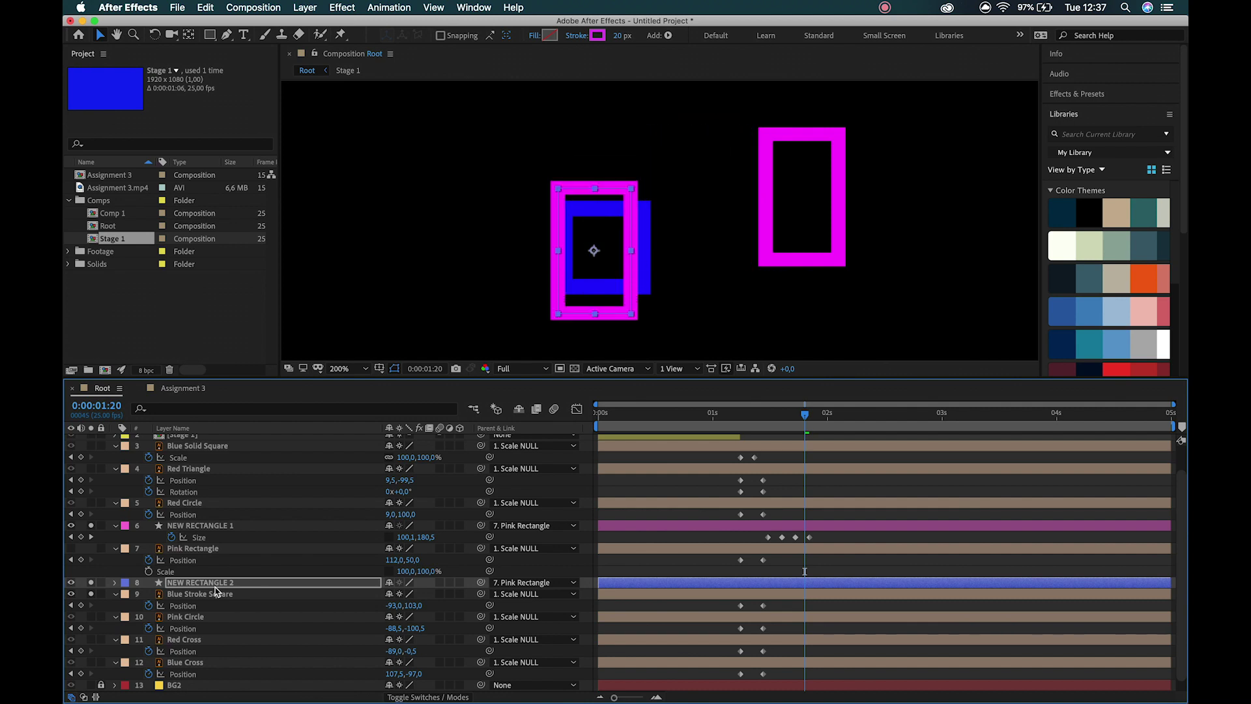
- Align NEW RECTANGLE 2's upper edge with the blue stroke square and widen it to roughly the square's width
key(shift+Right)
key(shift+Right)
key(shift+Down)
key(shift+Down)
key(Left)
key(Left)
key(Left)
key(Left)
key(Right)
drag(643, 274, 648, 273)
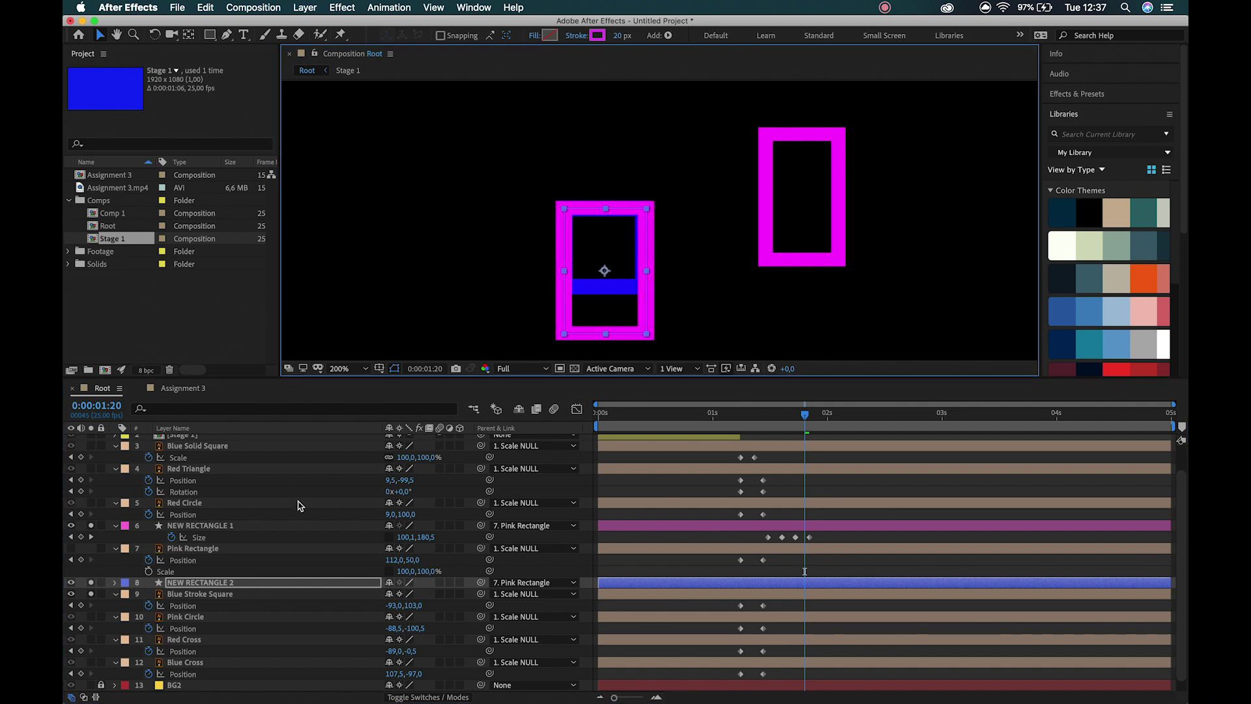
- Change NEW RECTANGLE 2's stroke color to 1025F5, sampled from the blue stroke square
click(588, 37)
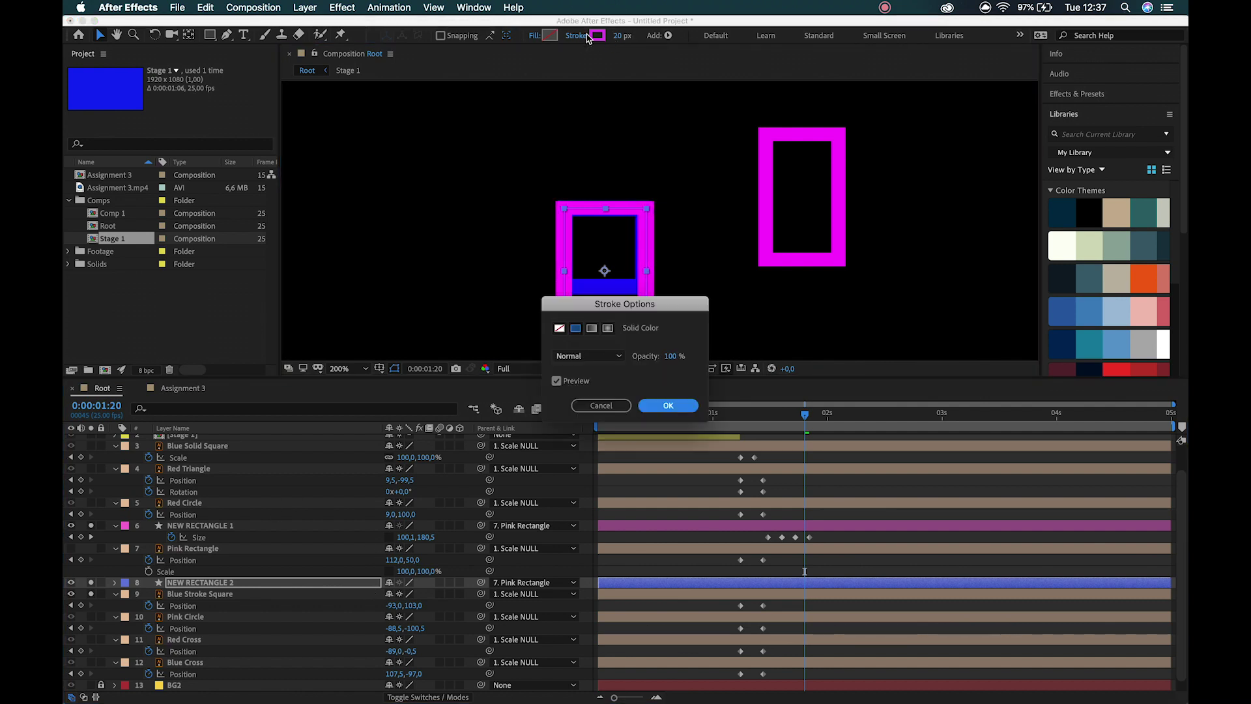
click(652, 408)
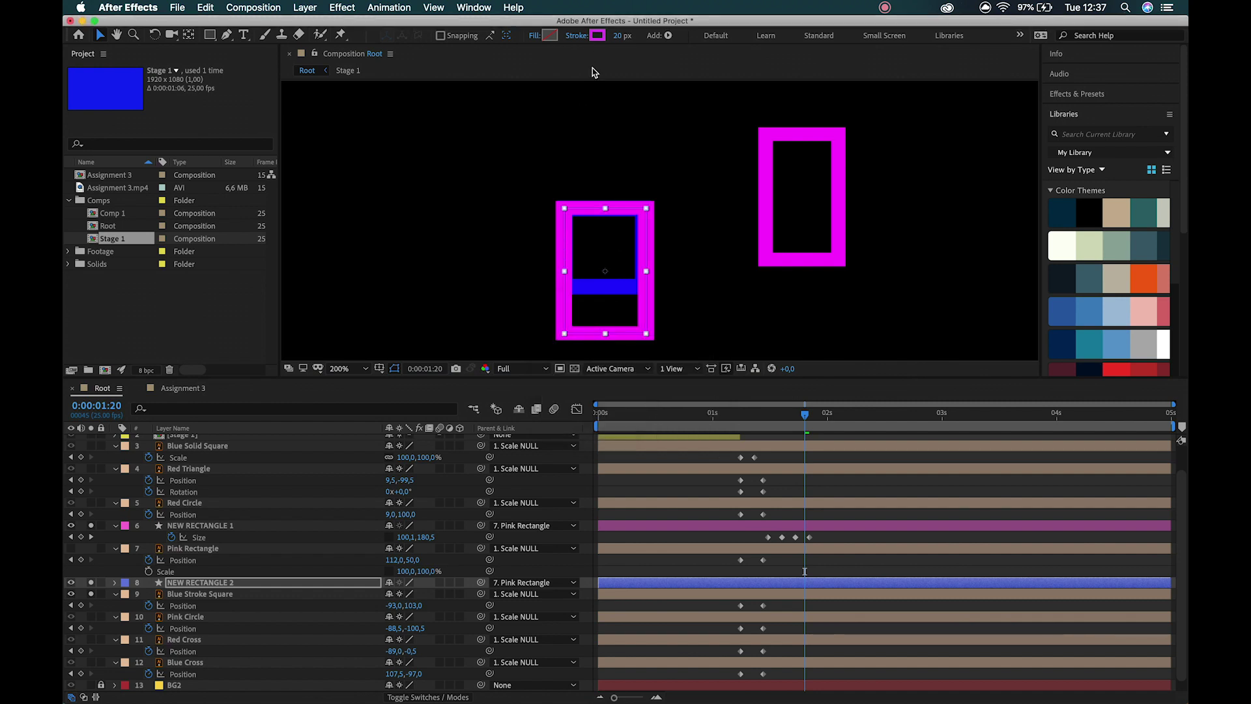
click(596, 36)
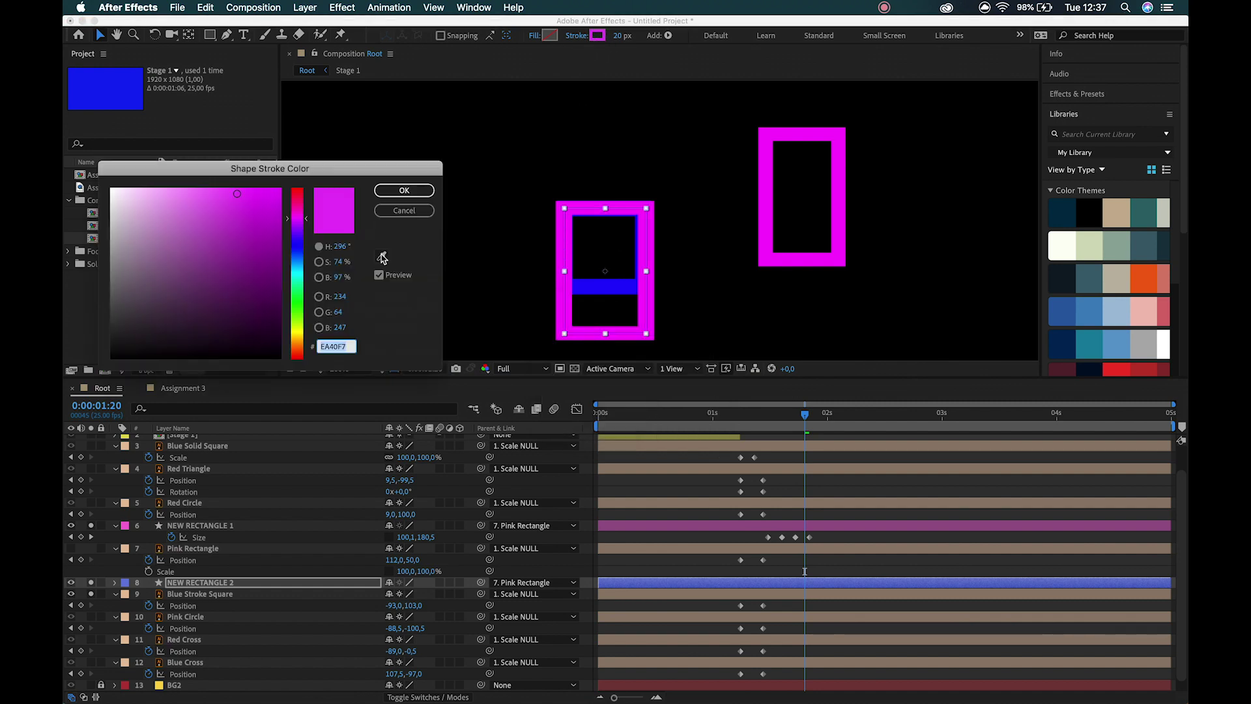
click(382, 256)
click(617, 290)
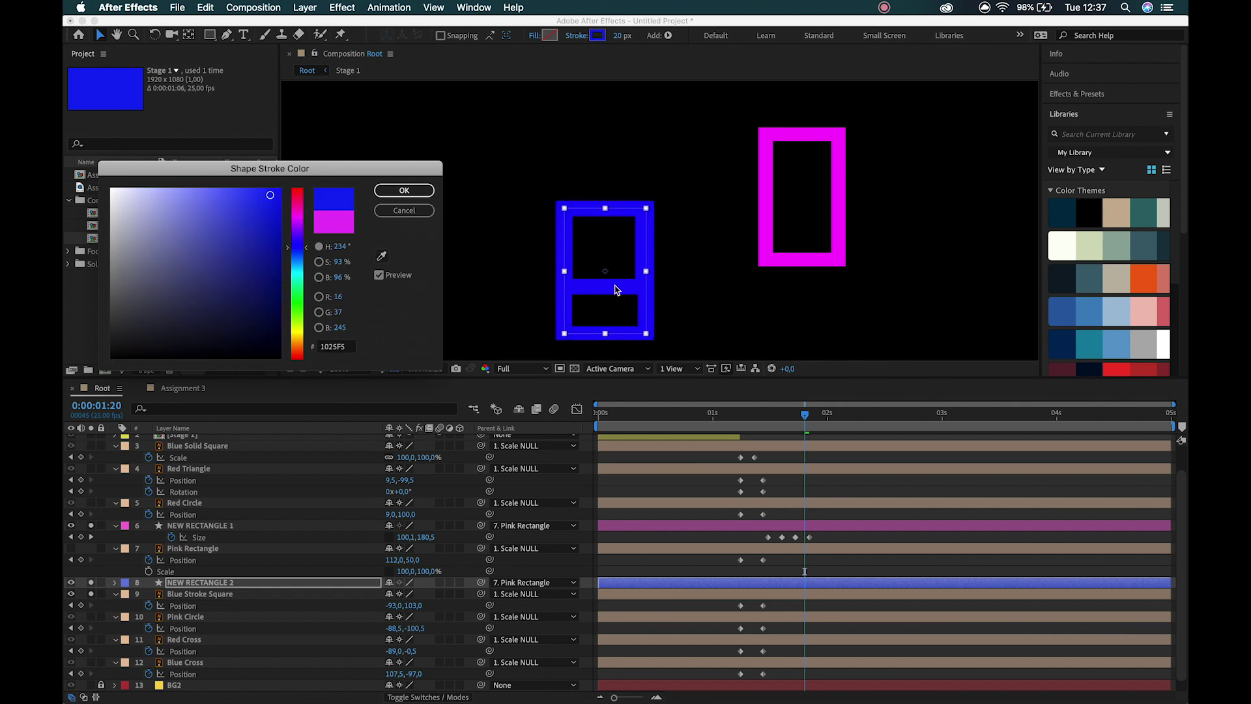
click(404, 191)
- Parent NEW RECTANGLE 2 to Blue Stroke Square and unsolo both layers and NEW RECTANGLE 1
click(191, 587)
drag(481, 582, 238, 594)
click(90, 582)
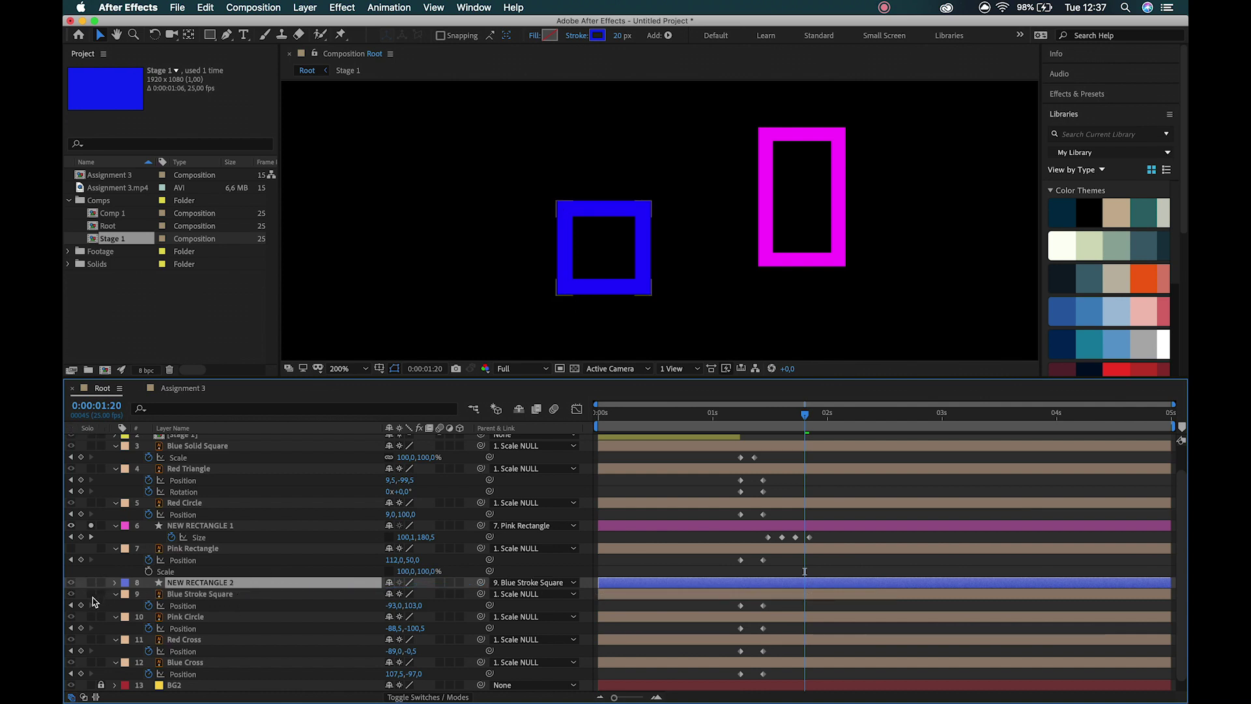
click(91, 594)
click(90, 525)
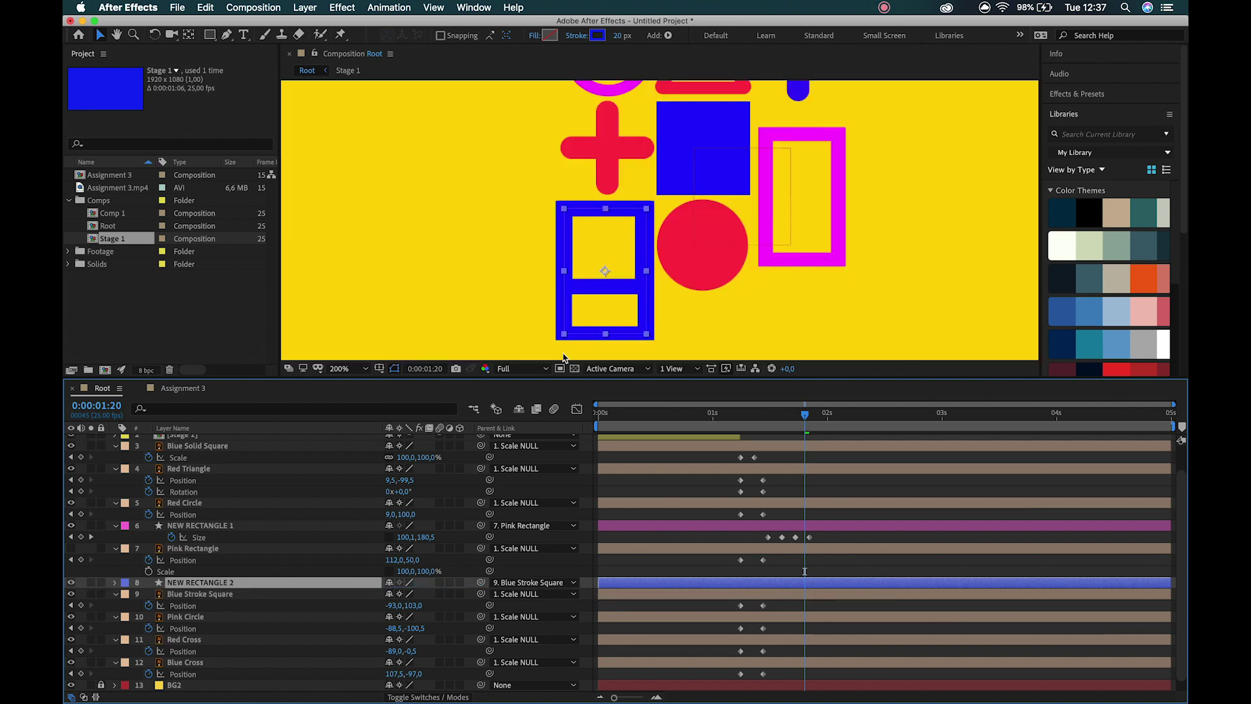
- Review NEW RECTANGLE 2's squash against Blue Stroke Square by stepping back through keyframes and previewing up to 0:00:01:18
key(j)
key(j)
key(j)
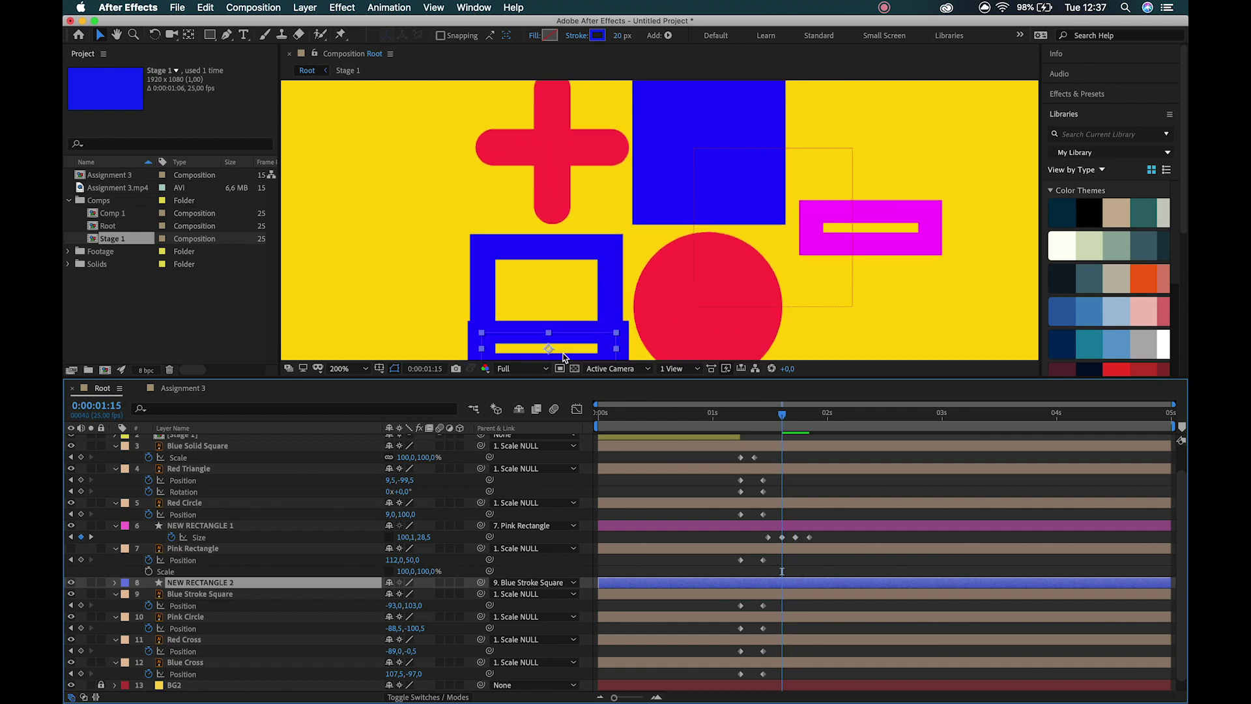
key(space)
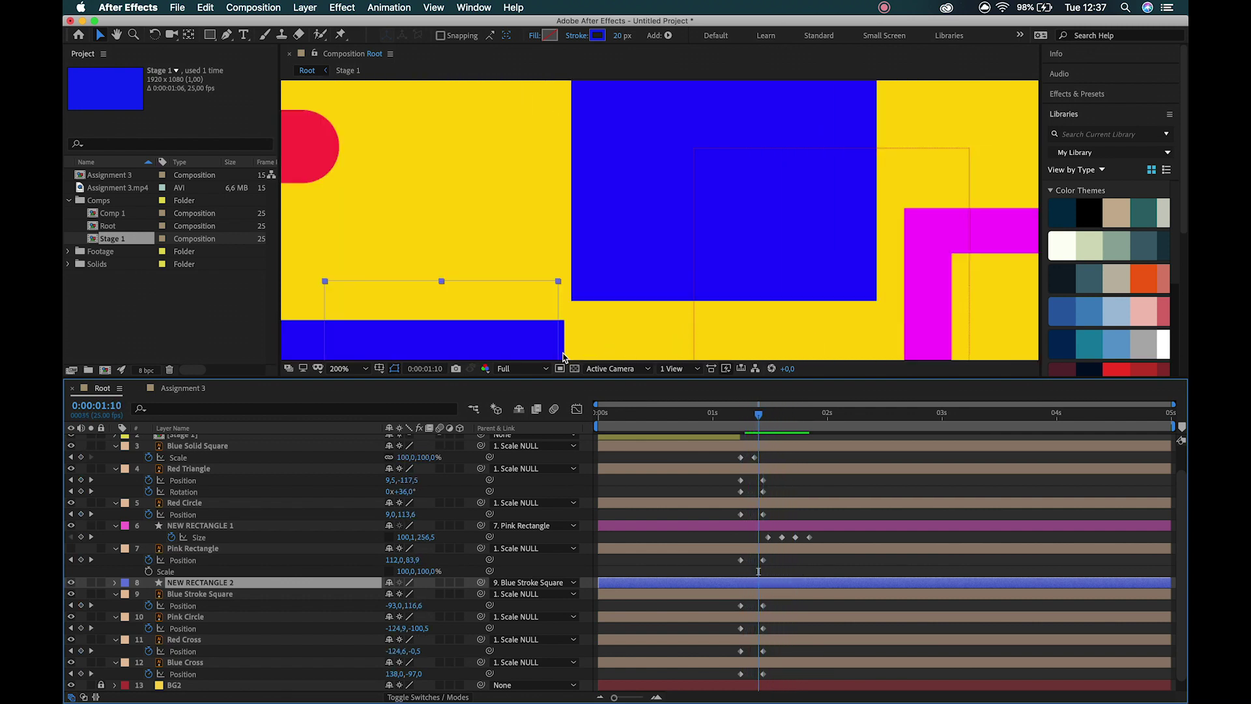
key(space)
key(space)
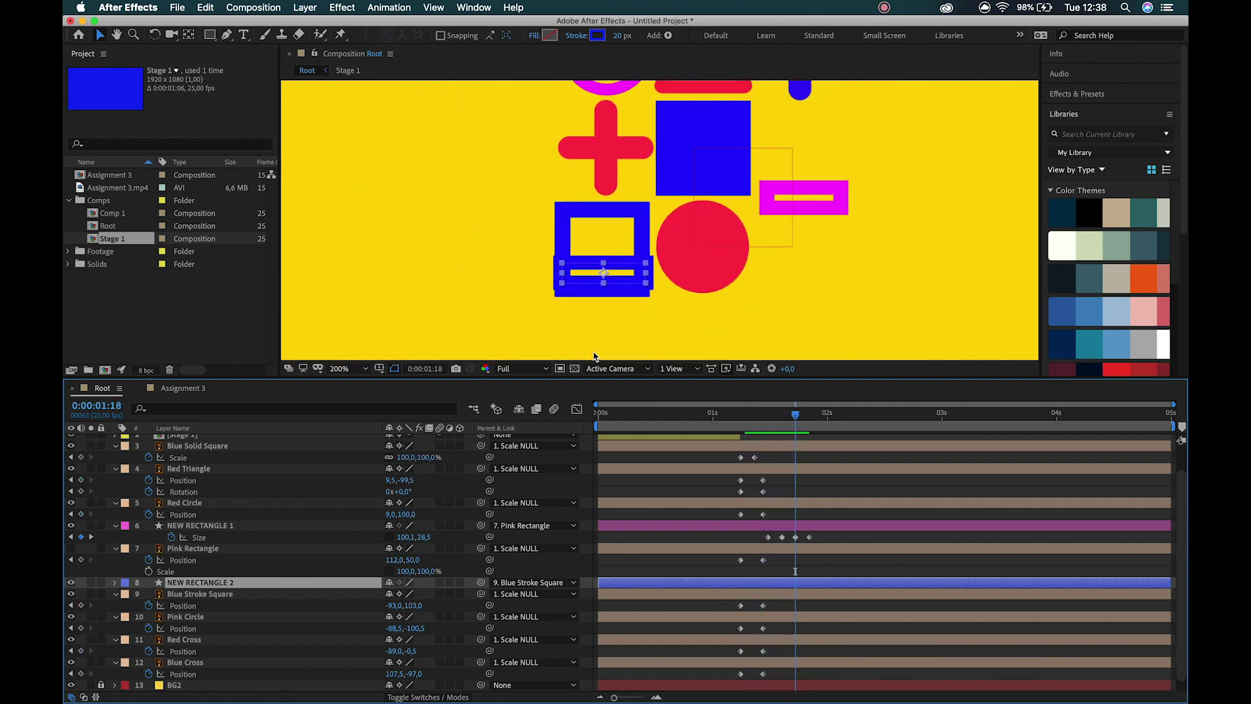
- Reveal NEW RECTANGLE 2's keyframes and delete its Size keyframes after 0:00:01:12
key(u)
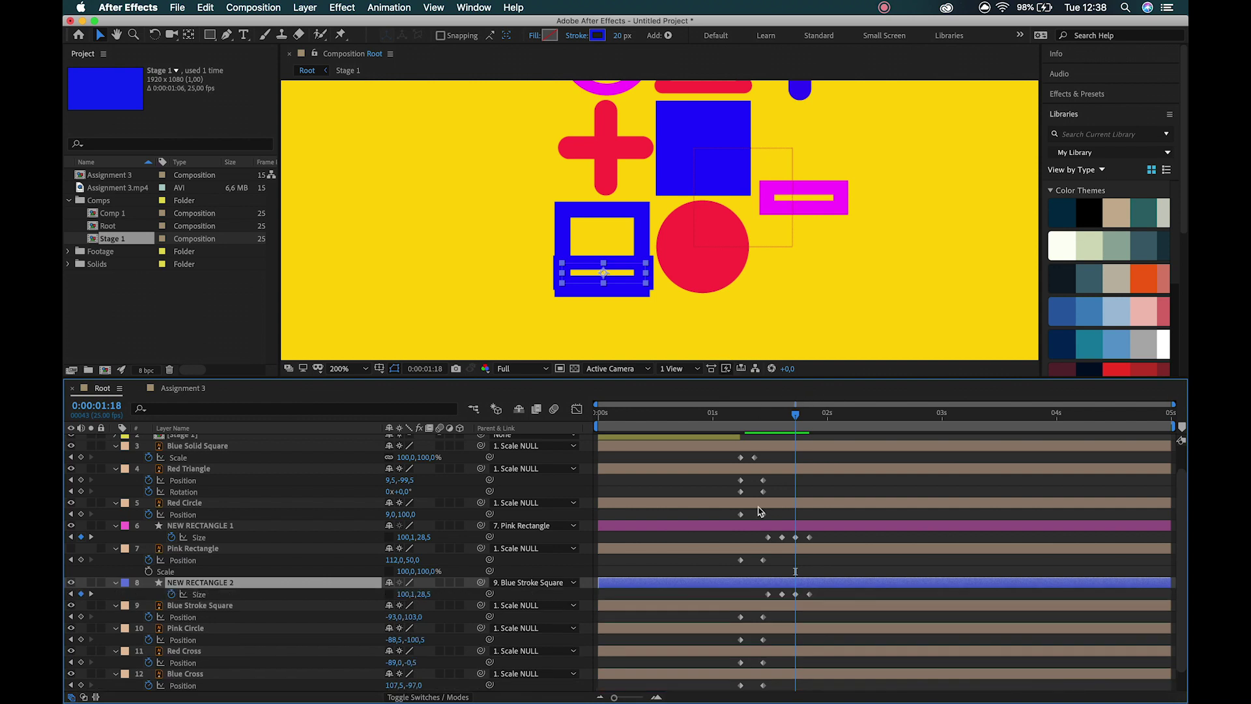
drag(800, 418, 769, 416)
drag(820, 598, 775, 587)
key(Delete)
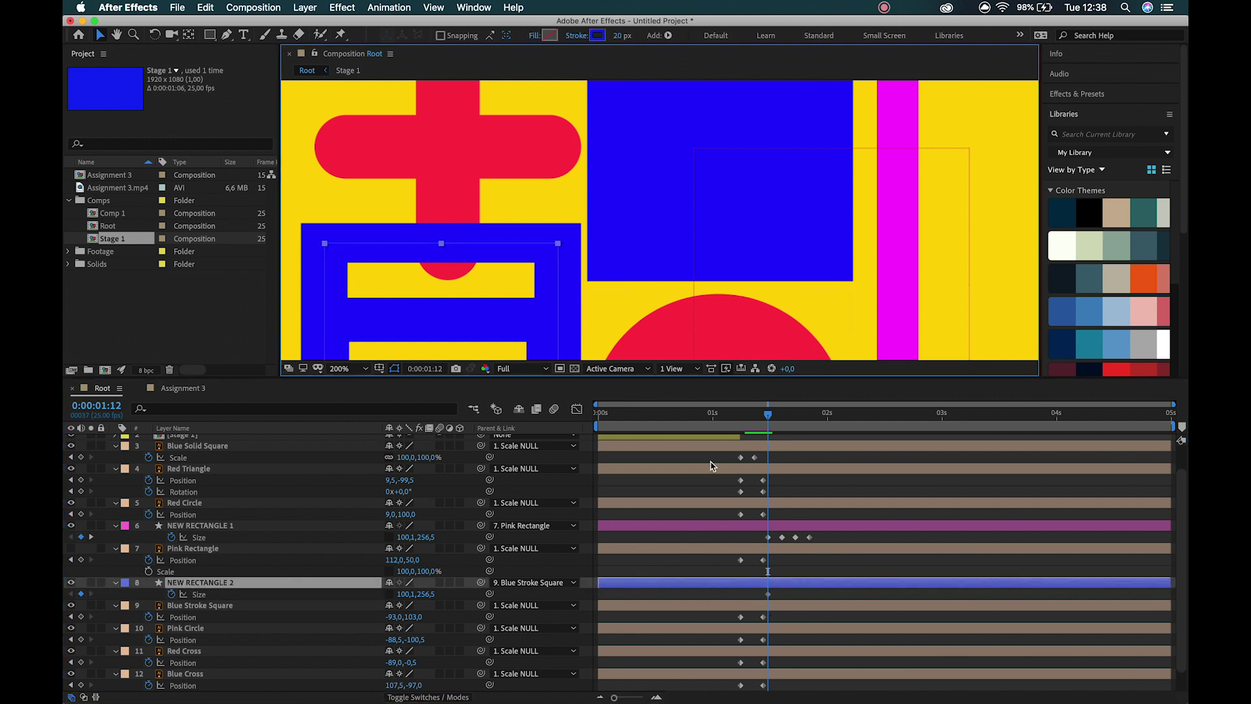
scroll(661, 296, down, 2)
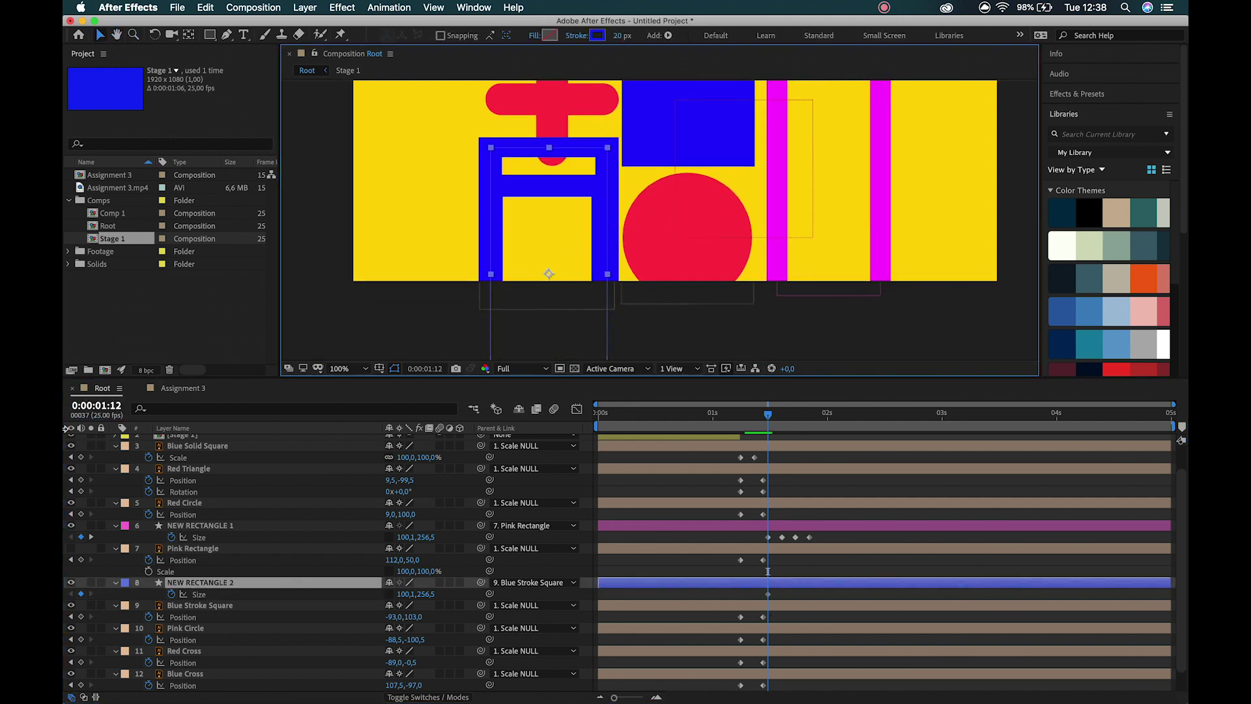
- Examine the blue stroke square's squash in the Assignment 3 reference between about 0:00:03:11 and 0:00:04:02
click(181, 388)
key(Page_Up)
key(Page_Up)
key(Page_Up)
key(Page_Up)
key(Page_Up)
key(Page_Up)
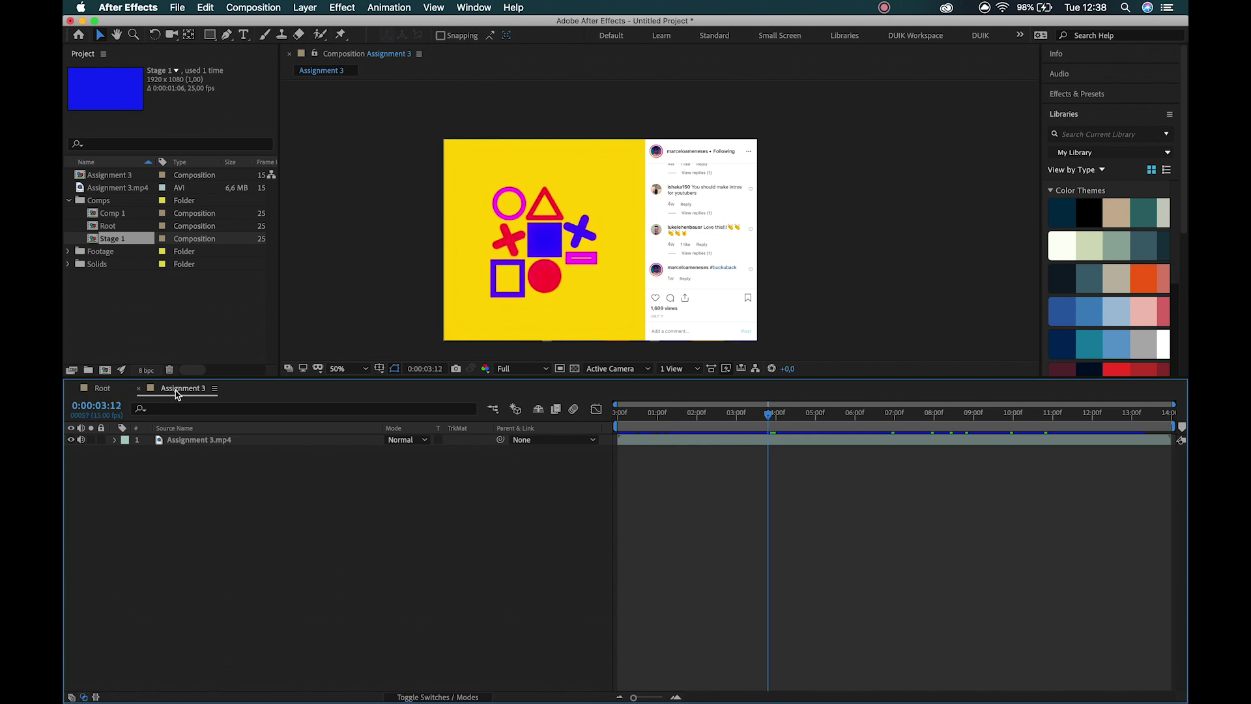
key(space)
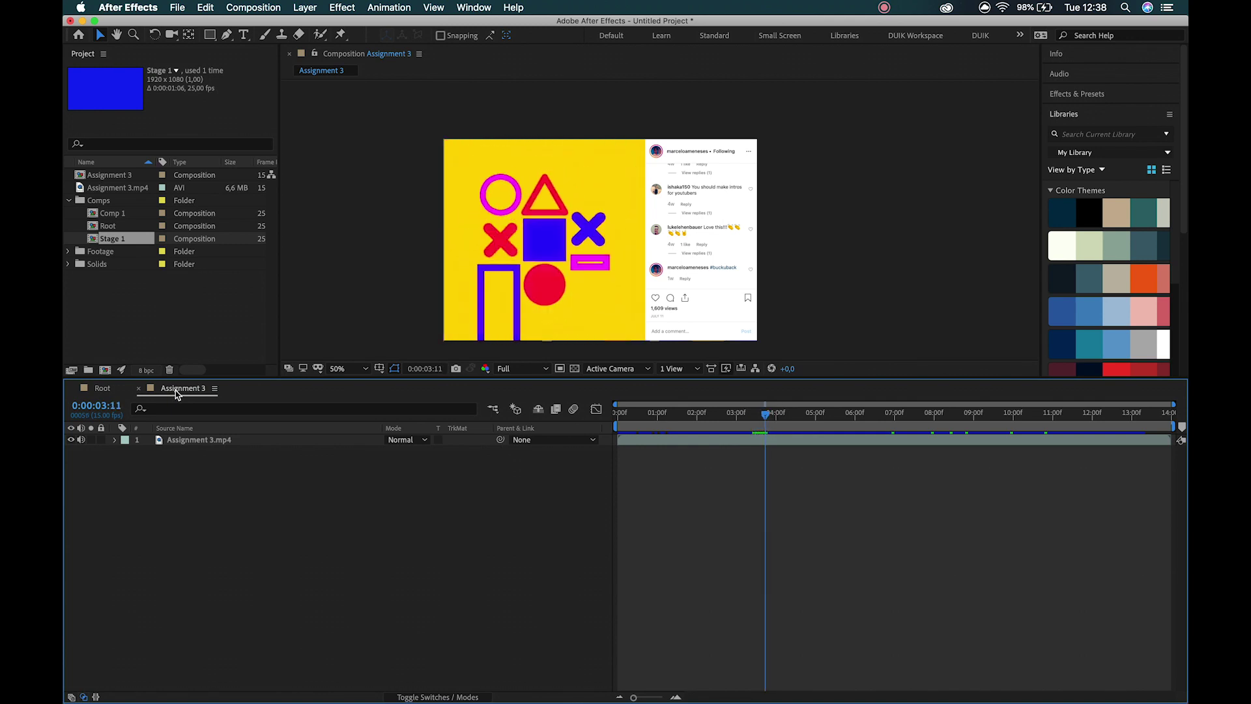
key(Page_Up)
key(Page_Up)
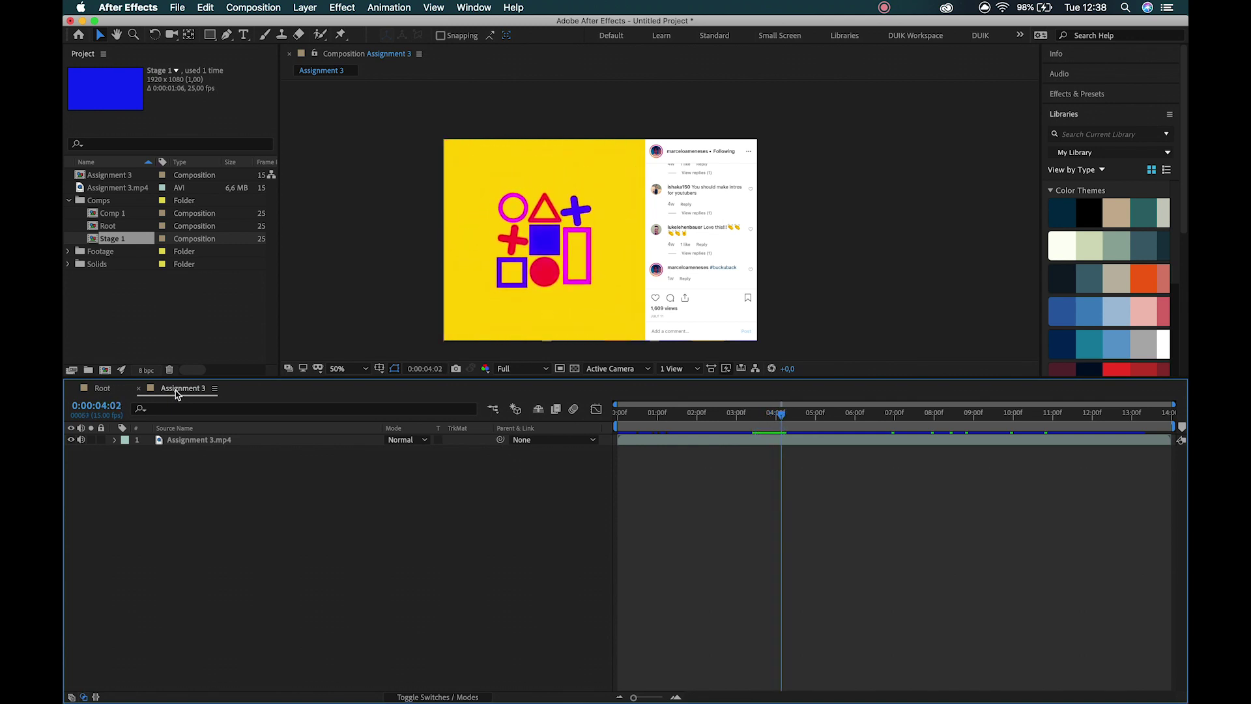
- In Root at 0:00:01:12, lower NEW RECTANGLE 2 so its upper edge lines up with the blue stroke square
click(104, 389)
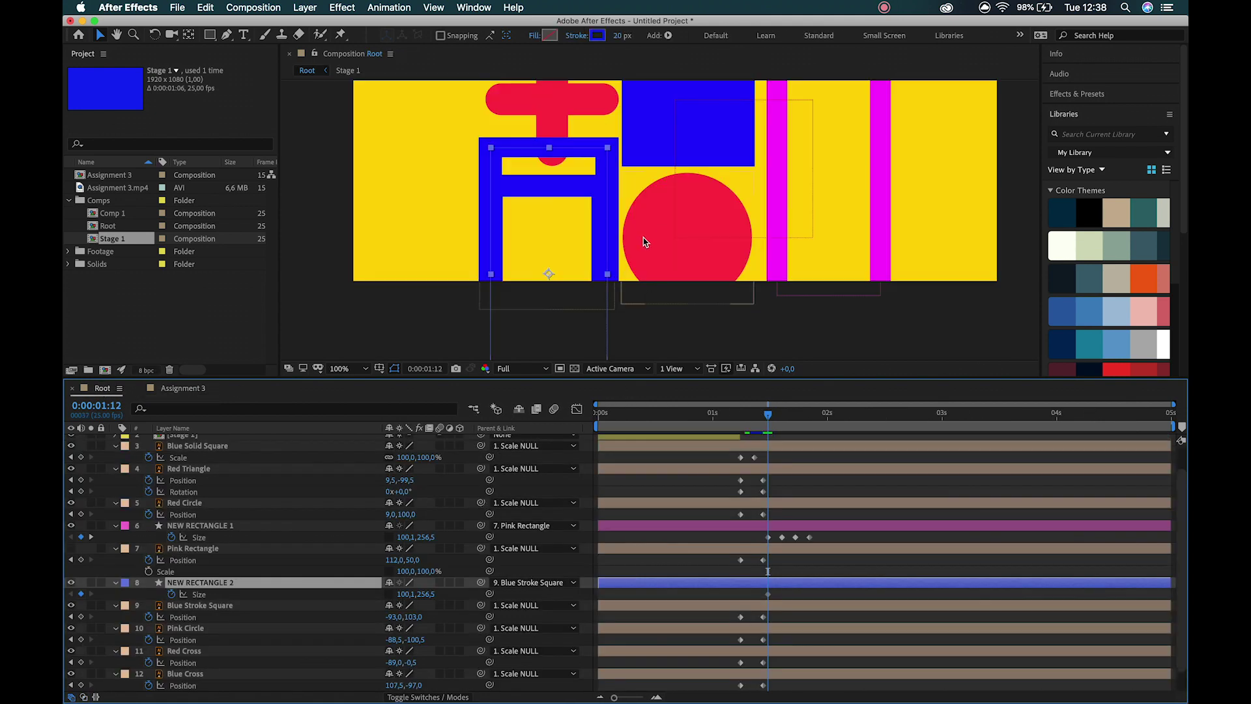
scroll(586, 234, down, 2)
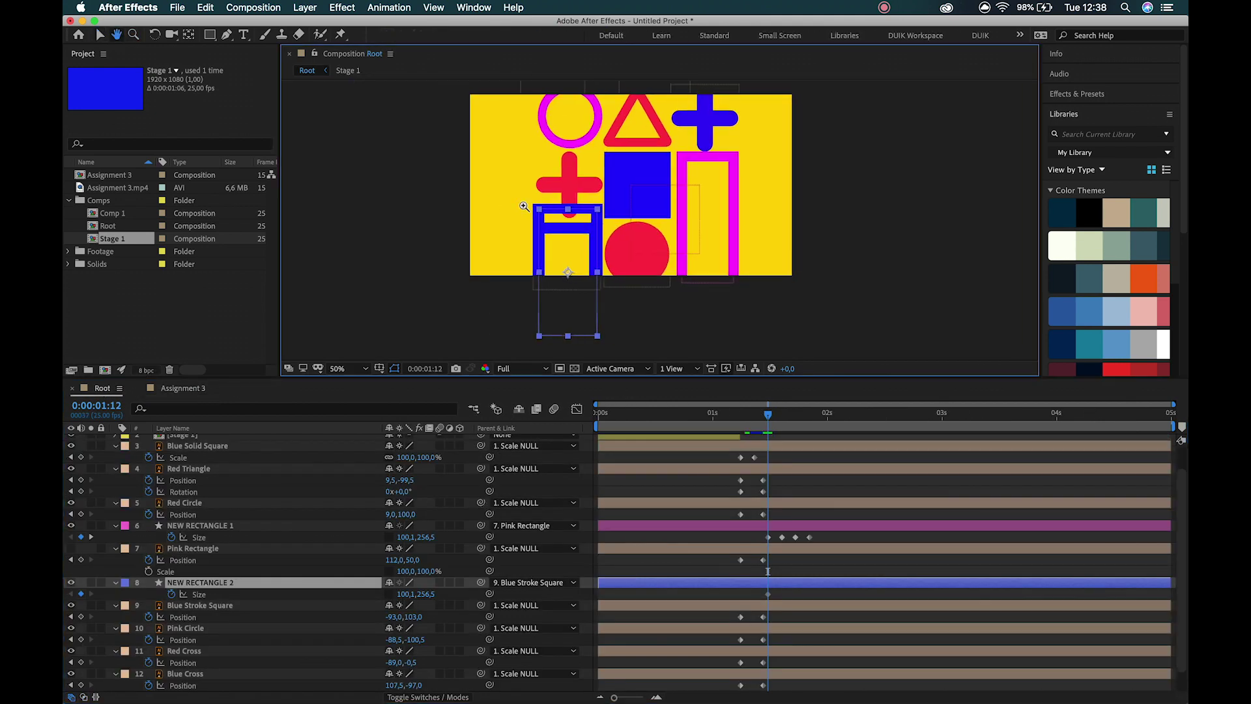
click(362, 588)
key(Return)
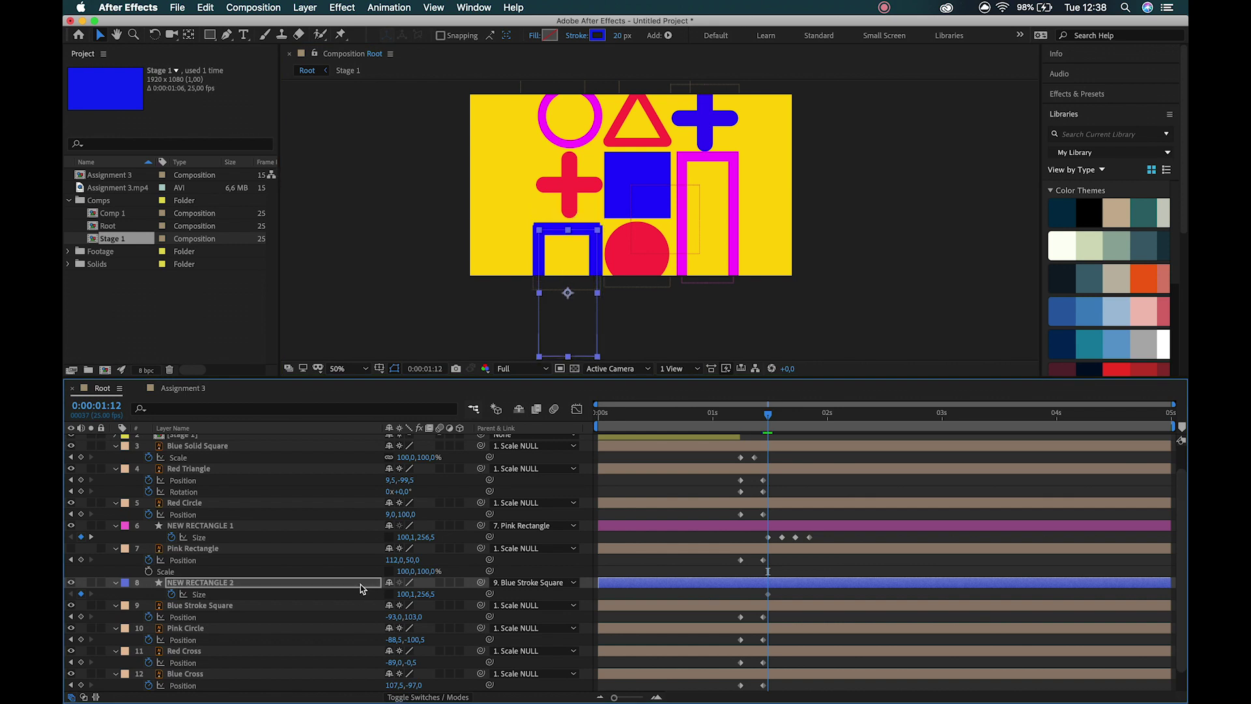
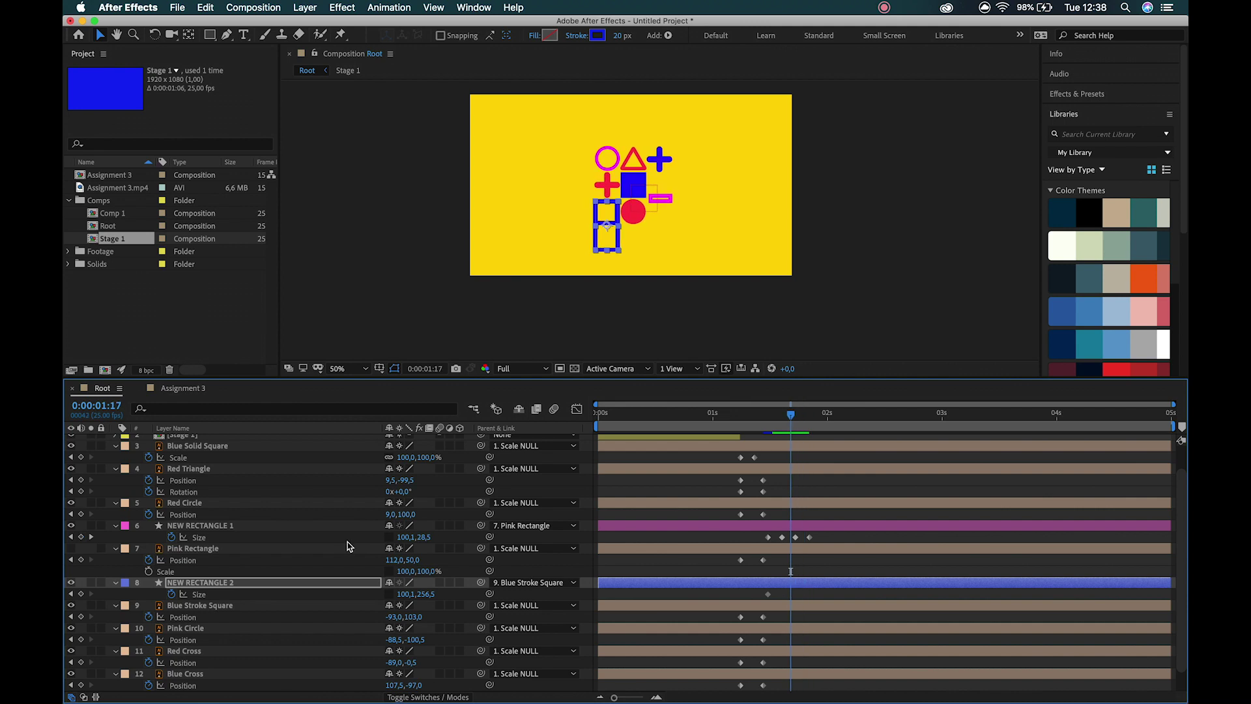
- Try reducing NEW RECTANGLE 2's Size height to 142,5 at 0:00:01:17, then undo it
drag(432, 596, 344, 588)
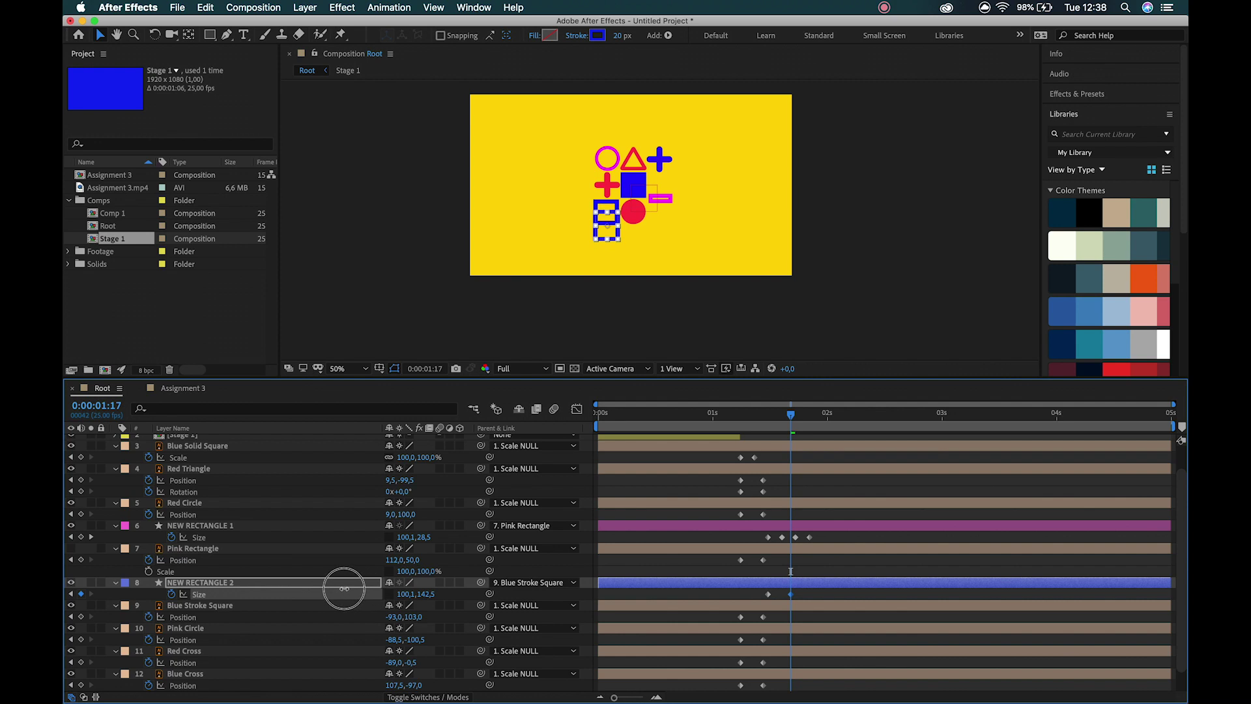
key(super+z)
key(h)
scroll(616, 215, up, 4)
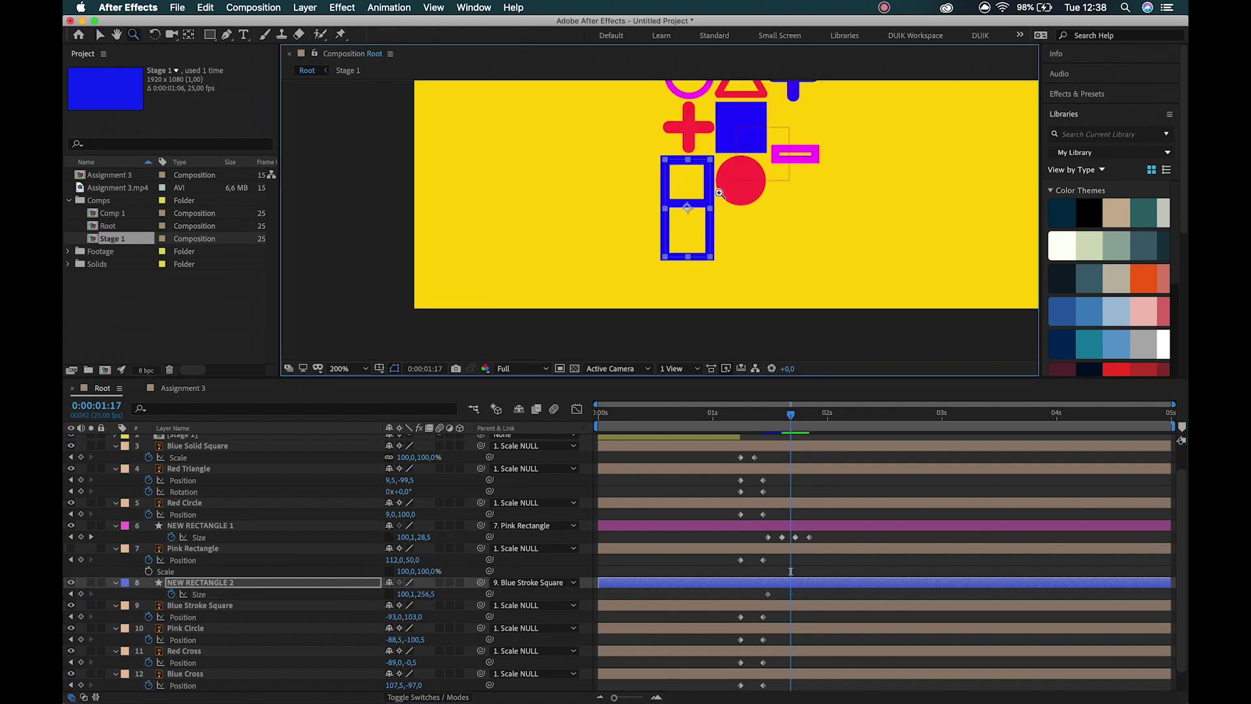
- Try shrinking NEW RECTANGLE 2's height with its anchor point moved to its upper edge, then undo the size changes
key(y)
drag(585, 257, 586, 161)
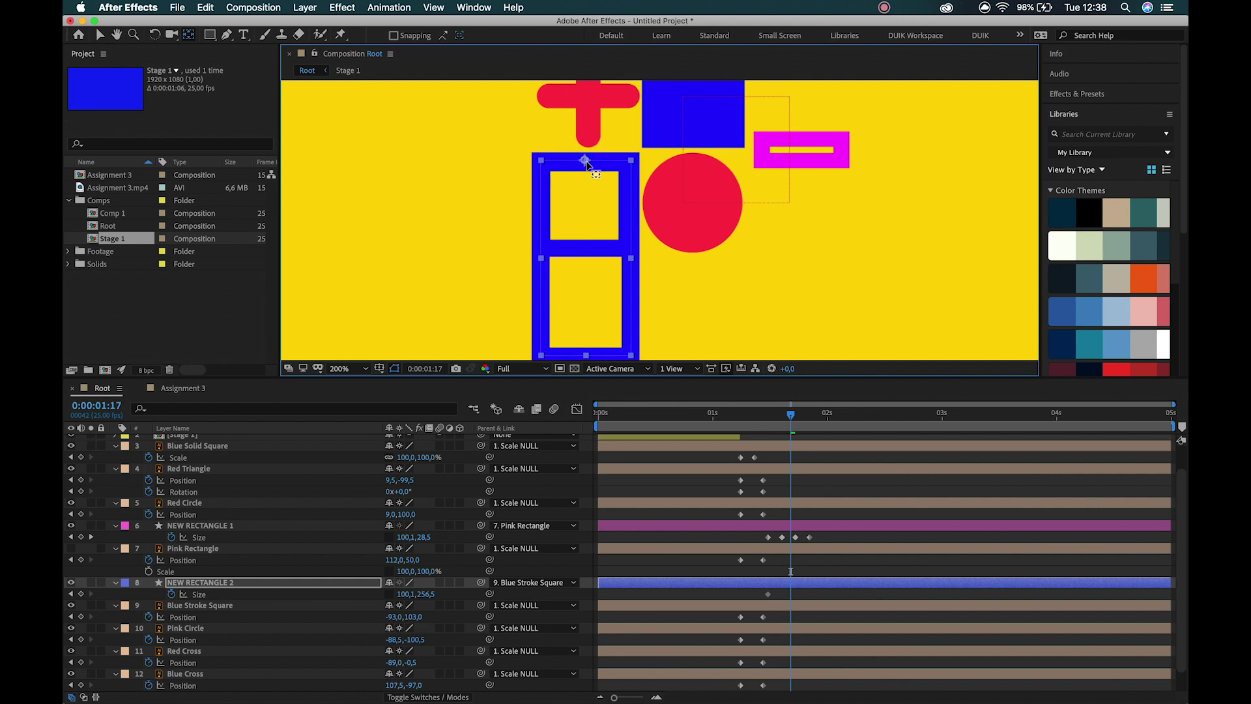
key(v)
click(424, 594)
drag(411, 594, 375, 590)
mouse_move(586, 260)
mouse_down()
mouse_move(604, 193)
mouse_move(586, 259)
mouse_move(585, 183)
mouse_up()
key(super+z)
key(y)
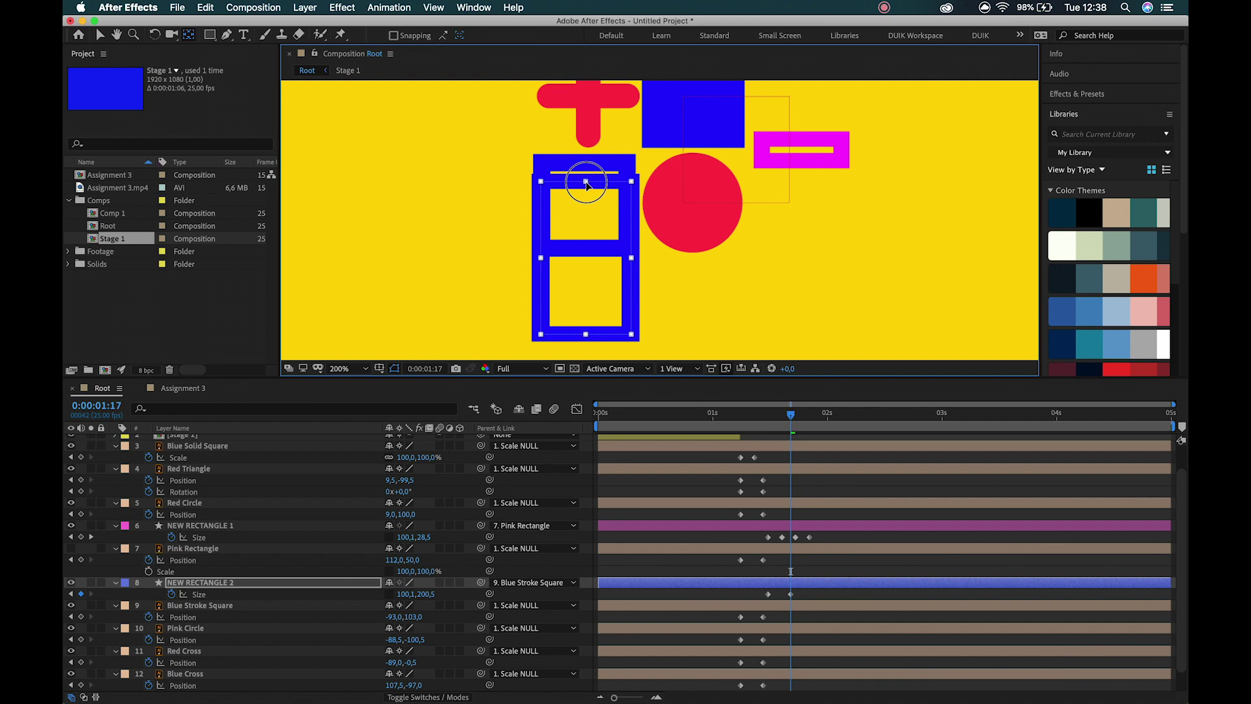
drag(432, 600, 348, 600)
key(super+z)
key(super+z)
key(v)
- Nudge NEW RECTANGLE 2 up and back down, then return its anchor point to its center
key(shift+Up)
key(shift+Up)
key(shift+Up)
key(shift+Up)
key(shift+Up)
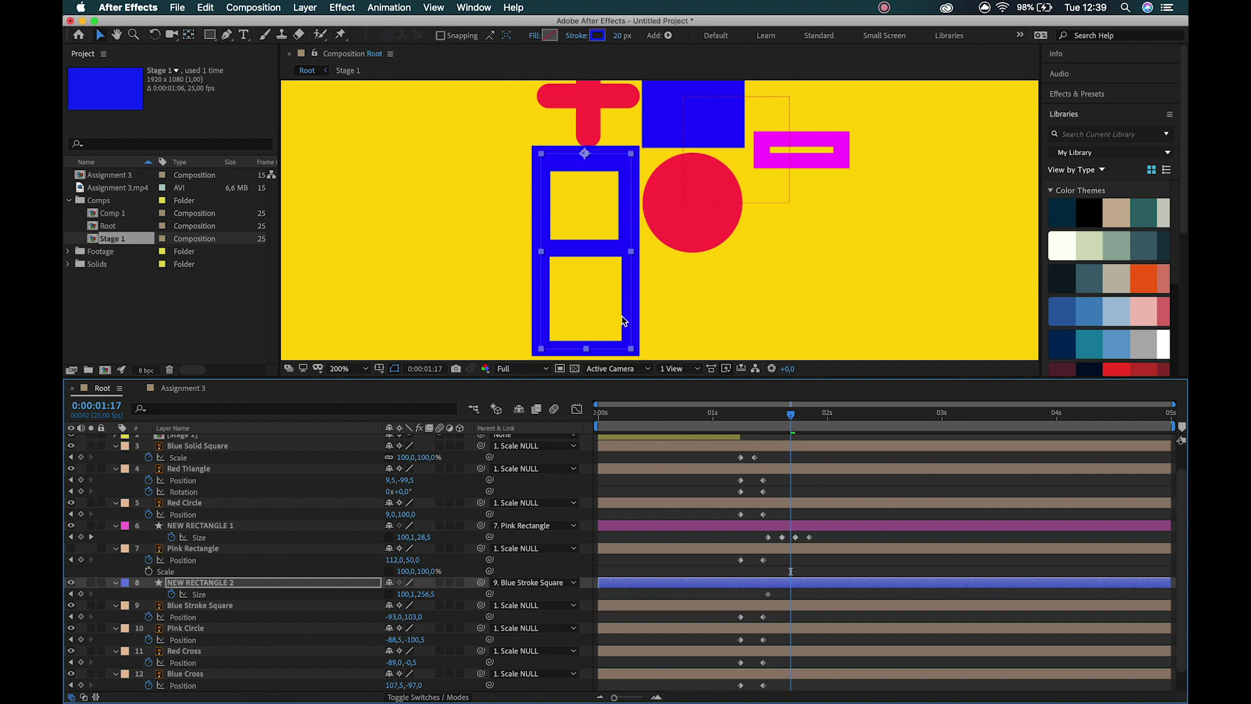
key(shift+Down)
key(shift+Down)
key(shift+Down)
key(shift+Down)
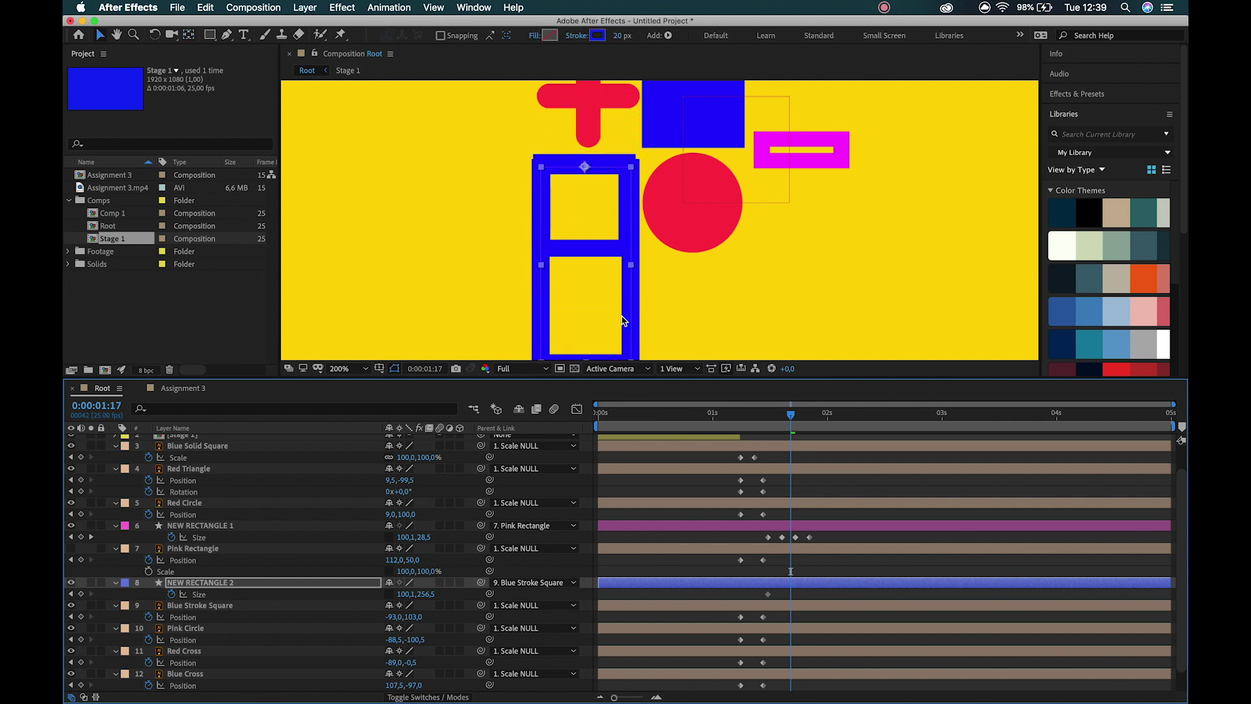
key(ctrl+alt+Home)
scroll(576, 245, down, 3)
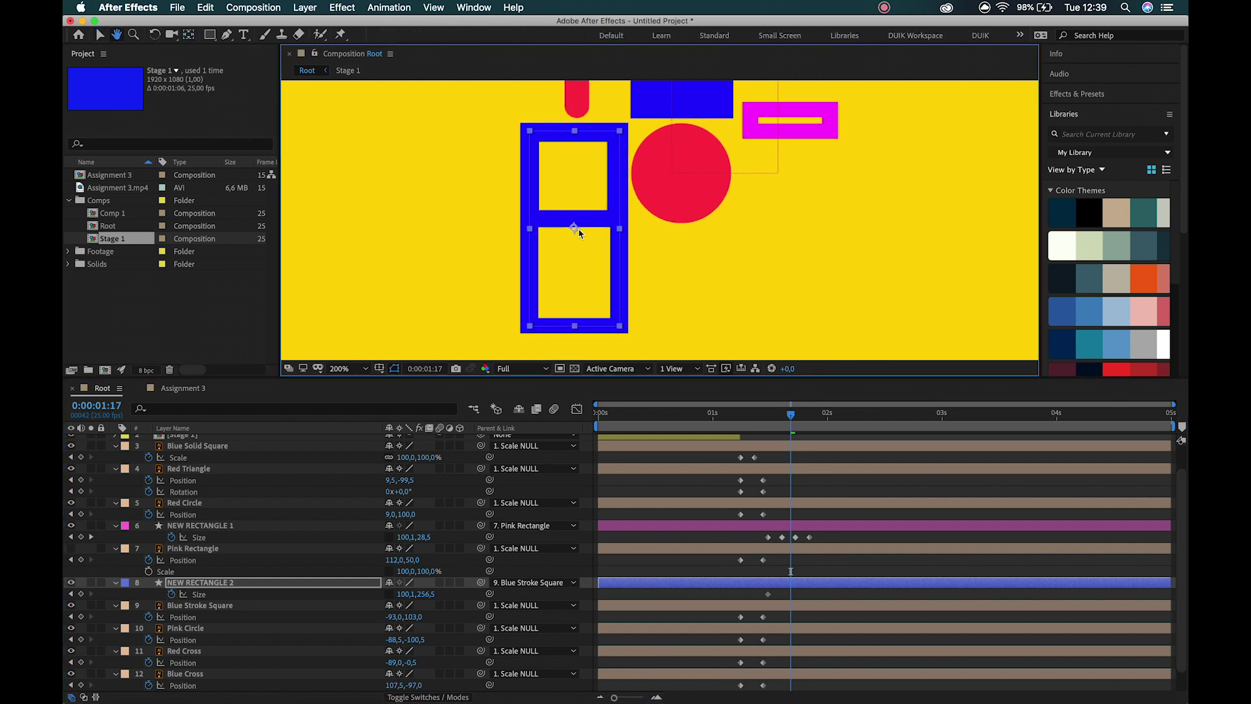
- Keyframe NEW RECTANGLE 2's Size height at 130,5 at 0:00:01:17 and start keyframing its Position at 0:00:01:12
drag(425, 593, 337, 593)
key(shift+p)
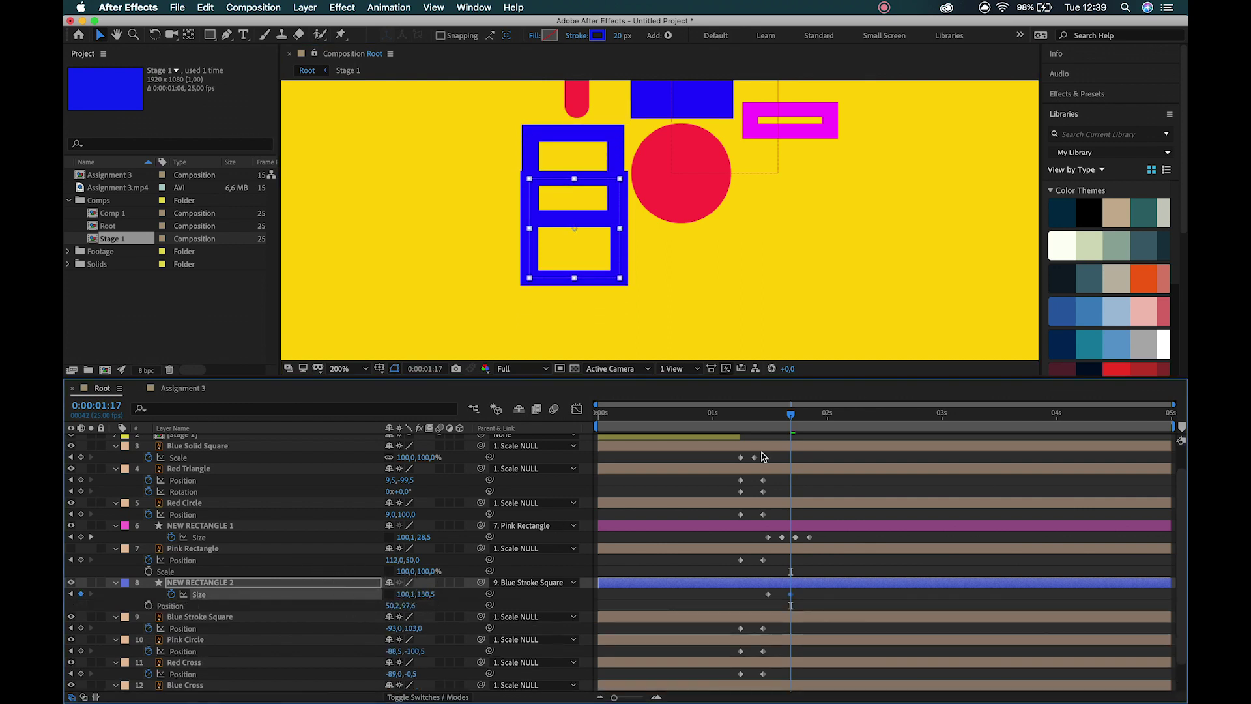
key(Page_Up)
key(Page_Up)
key(Page_Up)
key(Page_Up)
key(Page_Up)
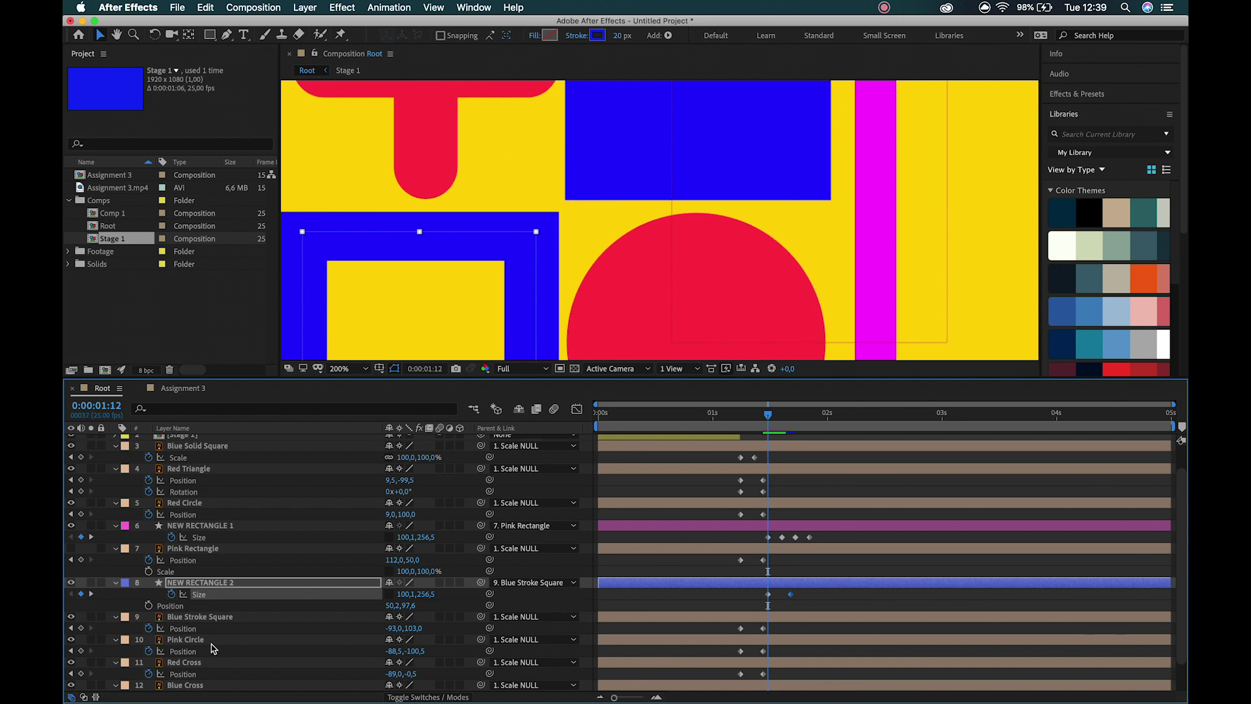
click(149, 605)
- At 0:00:01:17, fit NEW RECTANGLE 2 over the blue stroke square with Position 50,2, 54,0 and Size height 115,5
key(Page_Down)
key(Page_Down)
key(Page_Down)
key(Page_Down)
key(Page_Down)
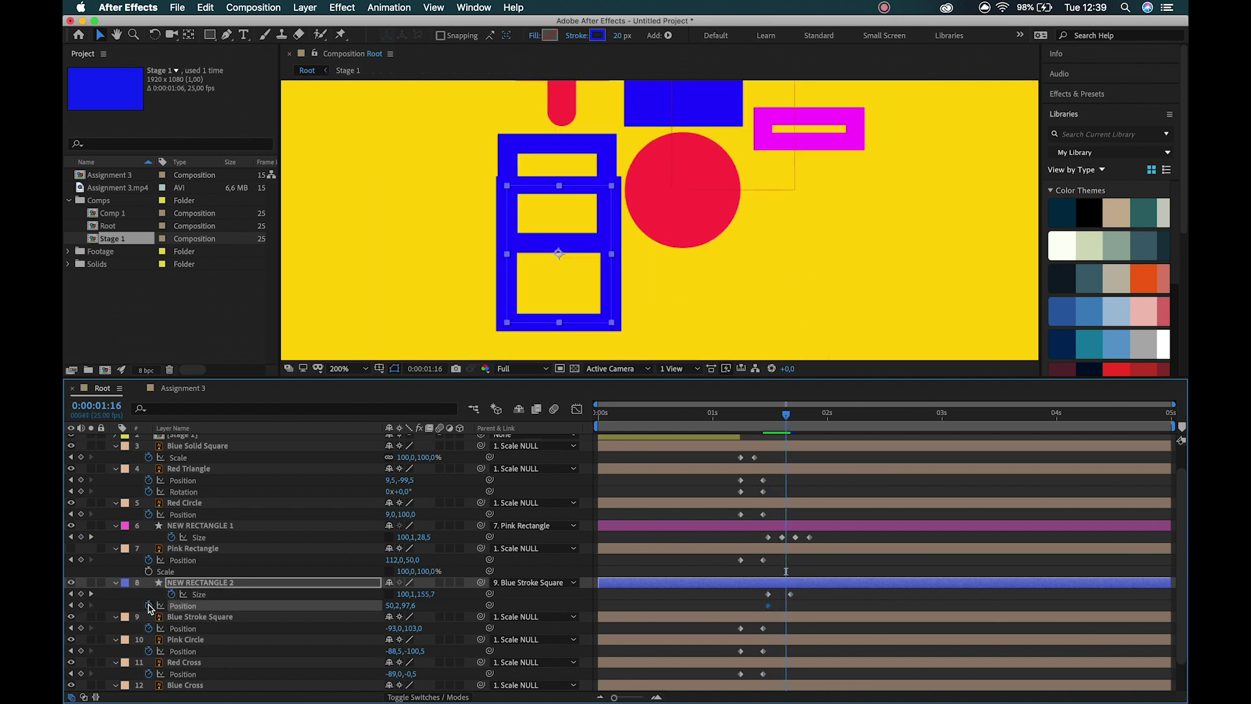
key(shift+Up)
key(shift+Up)
key(shift+Up)
key(shift+Up)
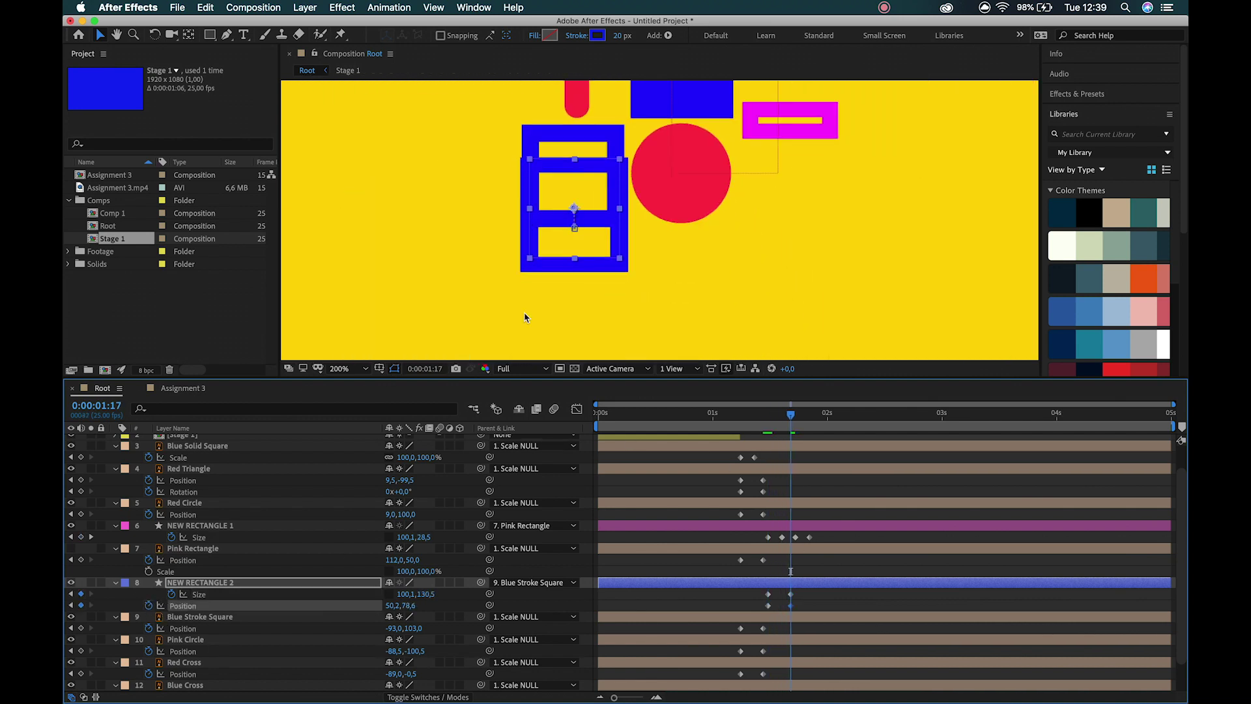
key(Up)
key(Up)
key(Up)
key(Up)
key(Up)
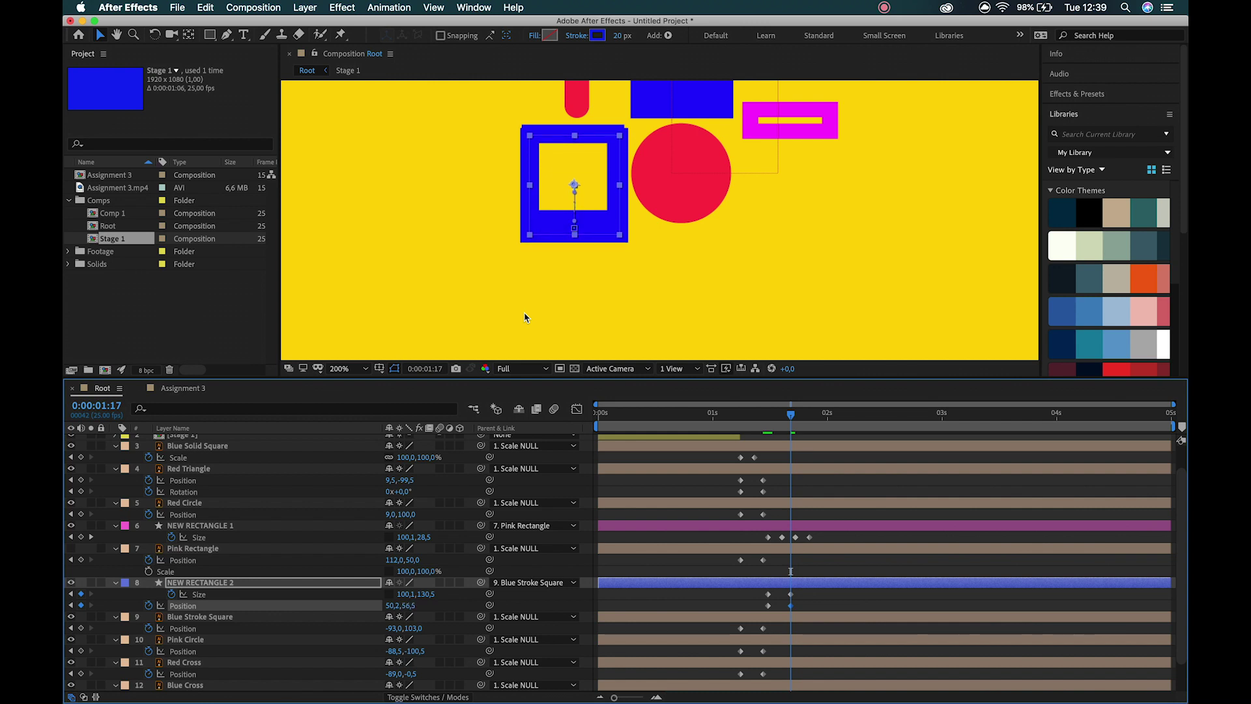
drag(429, 594, 418, 596)
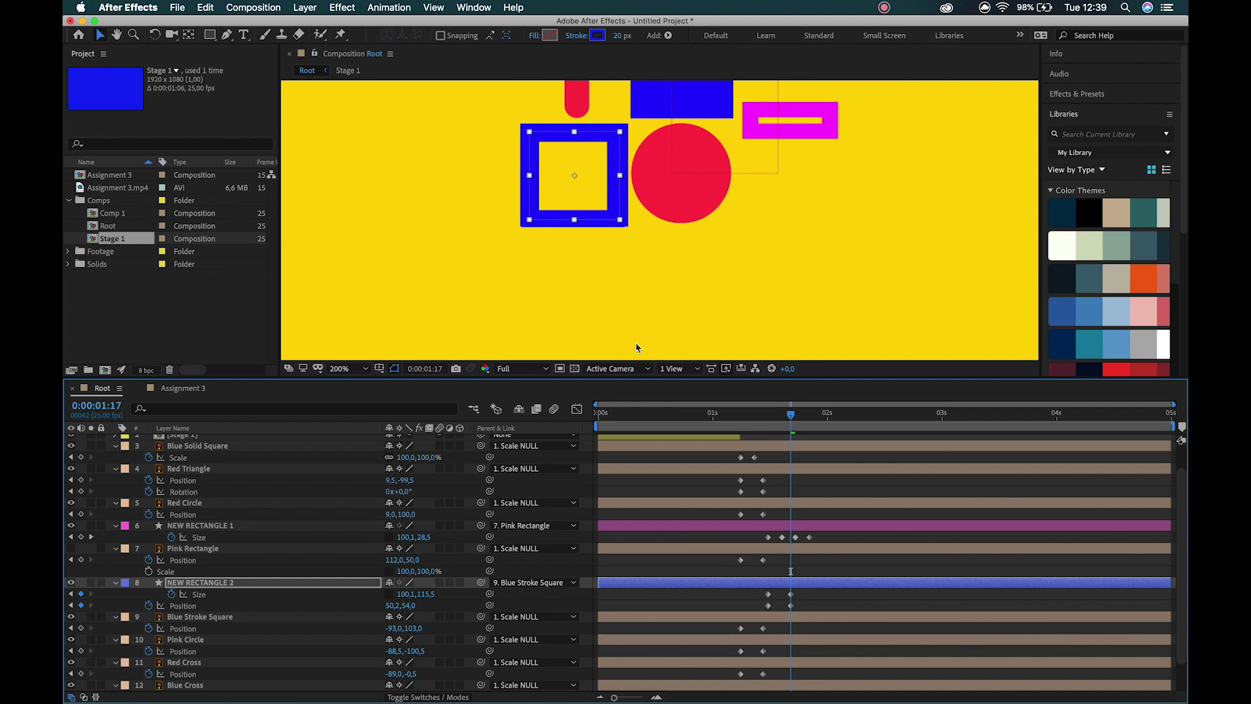
- Hide the Blue Stroke Square layer and preview NEW RECTANGLE 2's animation with the whole composition in view
click(215, 617)
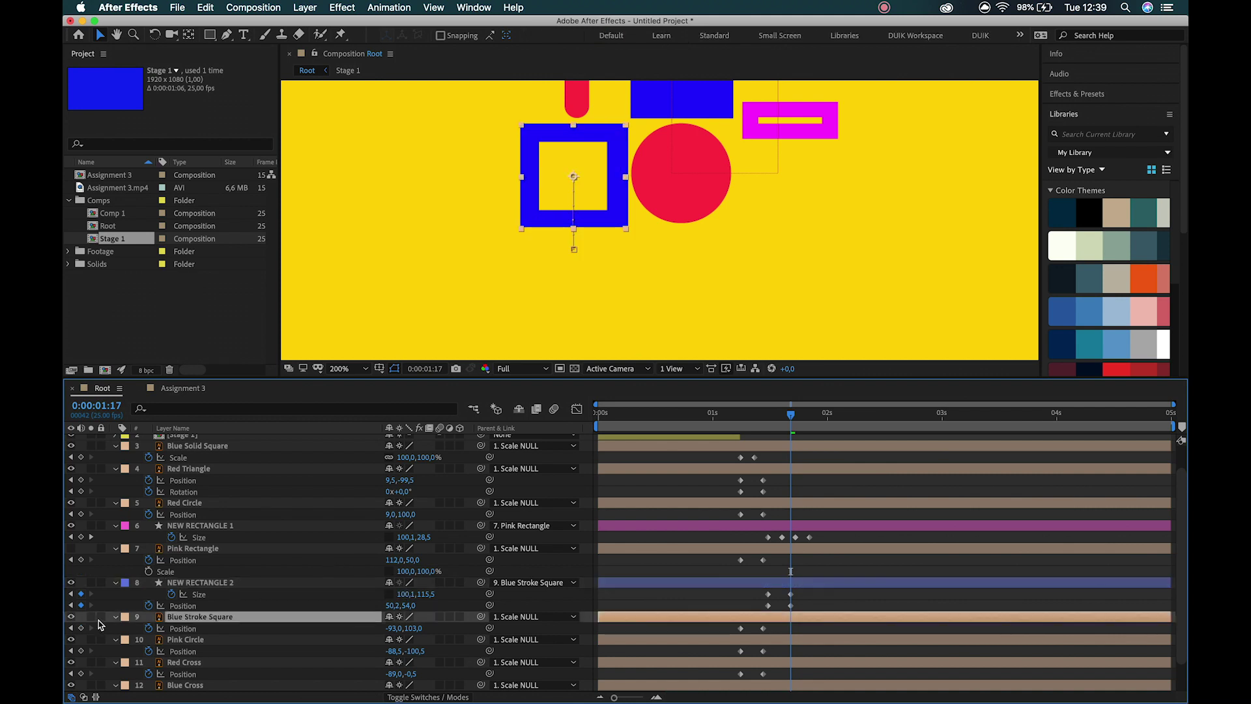
click(71, 616)
drag(781, 416, 748, 417)
key(space)
scroll(719, 216, down, 3)
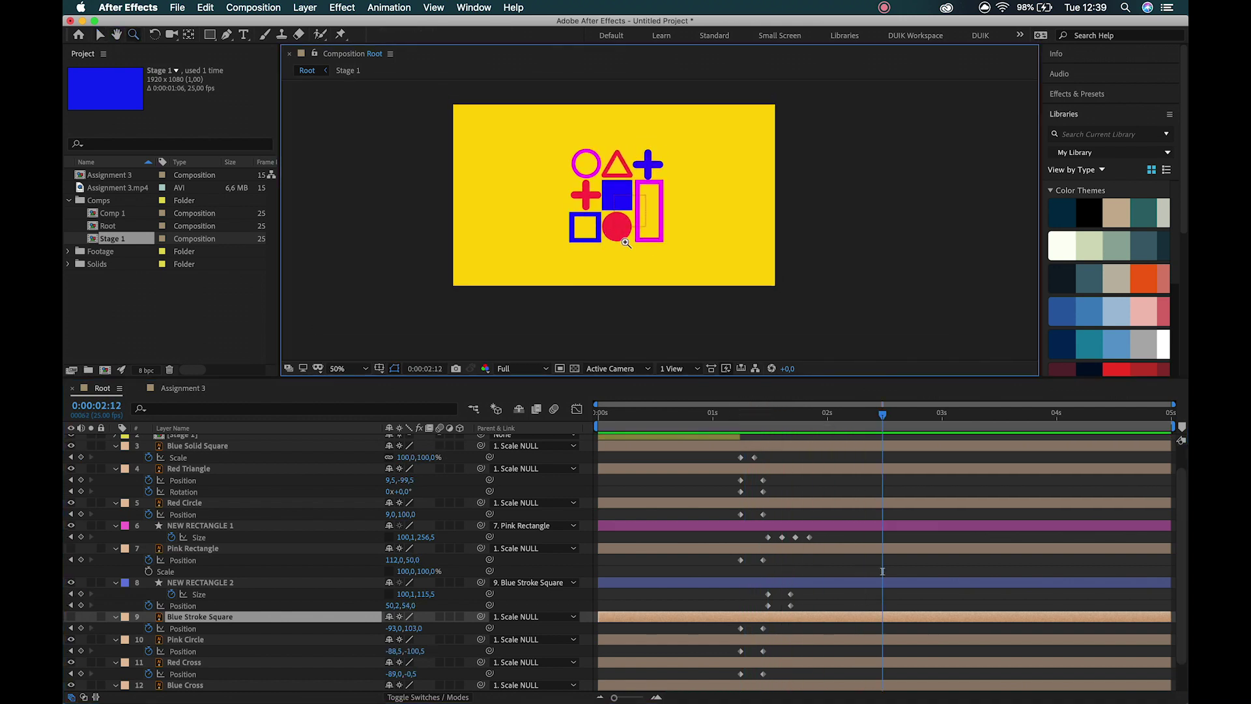
drag(740, 417, 800, 416)
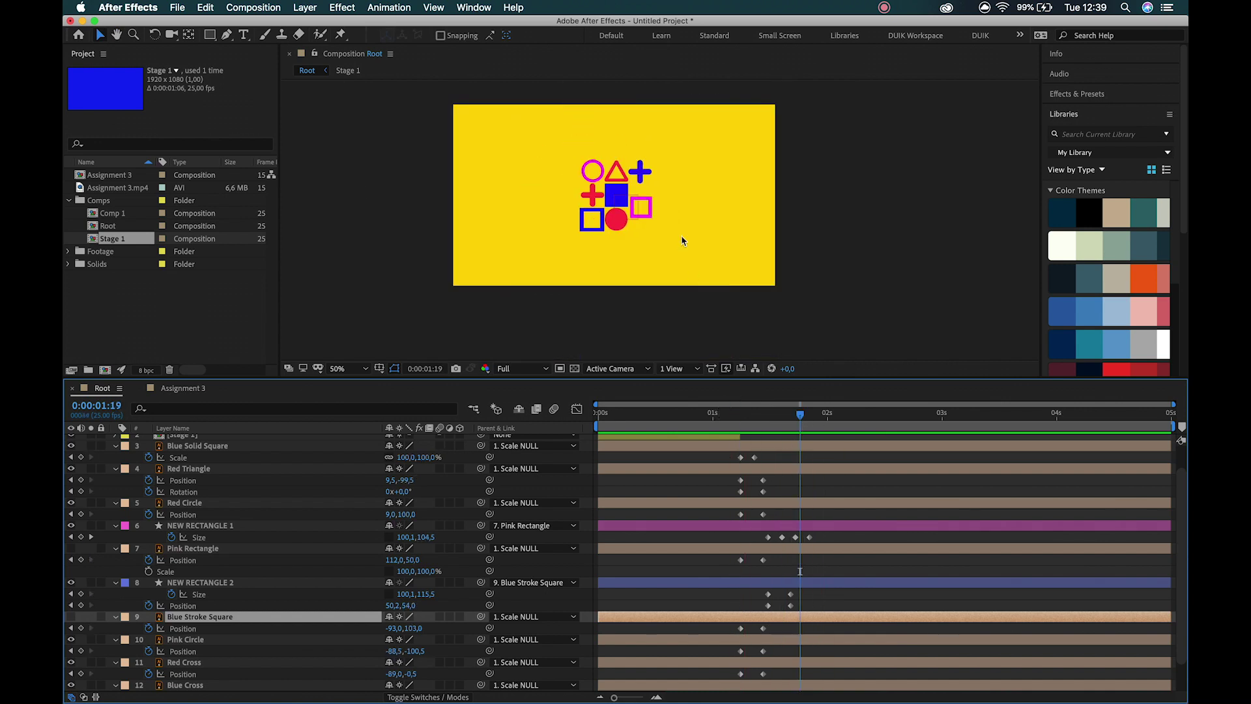
click(642, 172)
- Step through the Assignment 3 reference between 0:00:03:08 and 0:00:04:07 to examine how the crosses and rectangles move
click(183, 389)
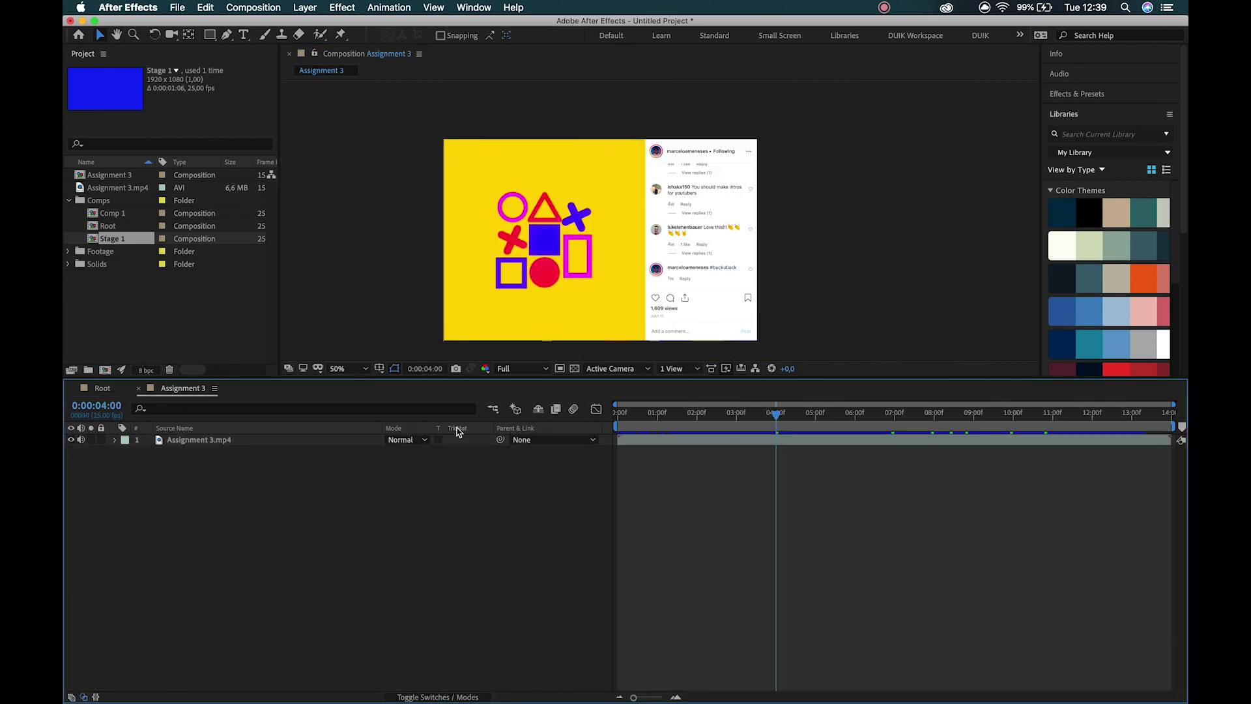
key(Page_Up)
key(Page_Up)
key(Page_Up)
key(Page_Up)
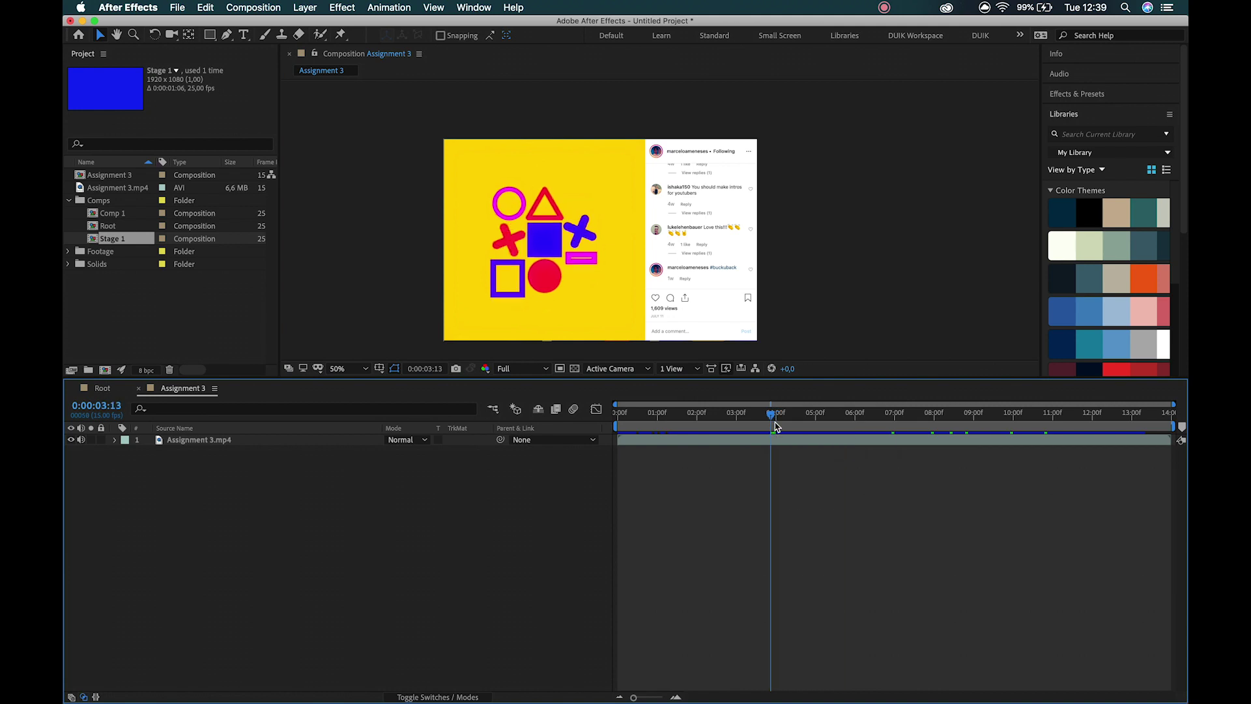
key(Page_Up)
key(Page_Up)
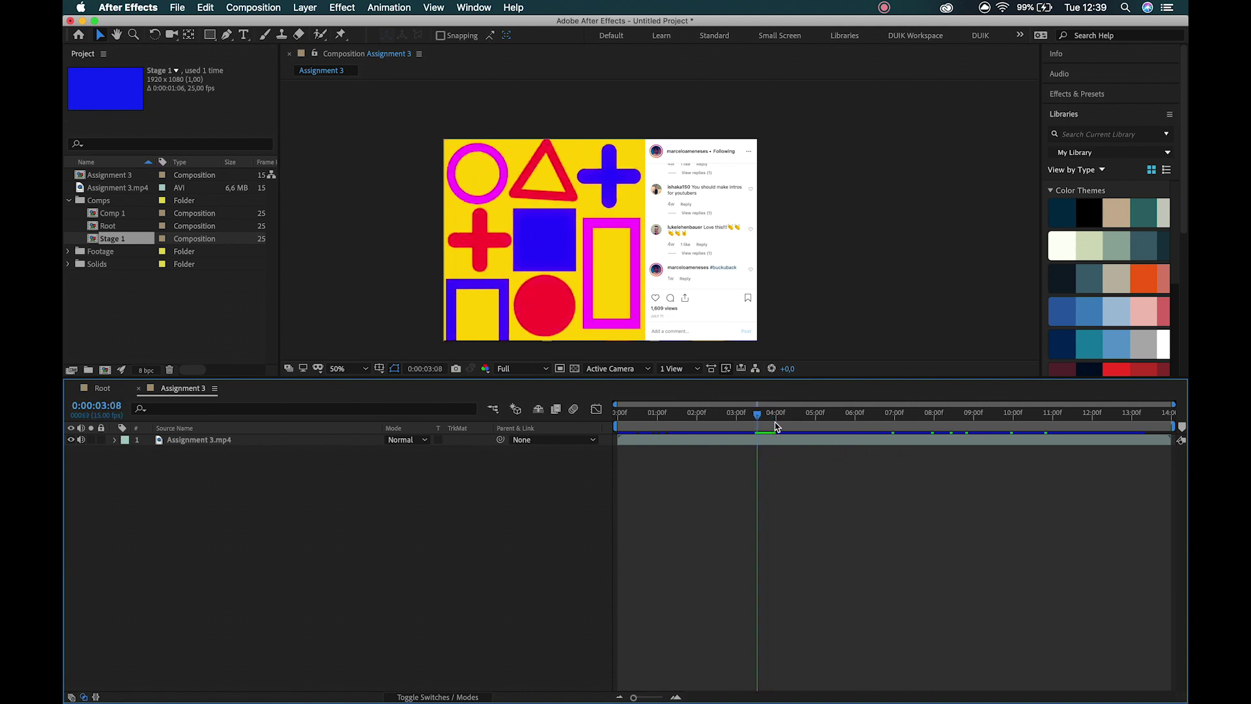
key(Page_Down)
key(Page_Down)
key(Page_Down)
key(Page_Down)
key(Page_Down)
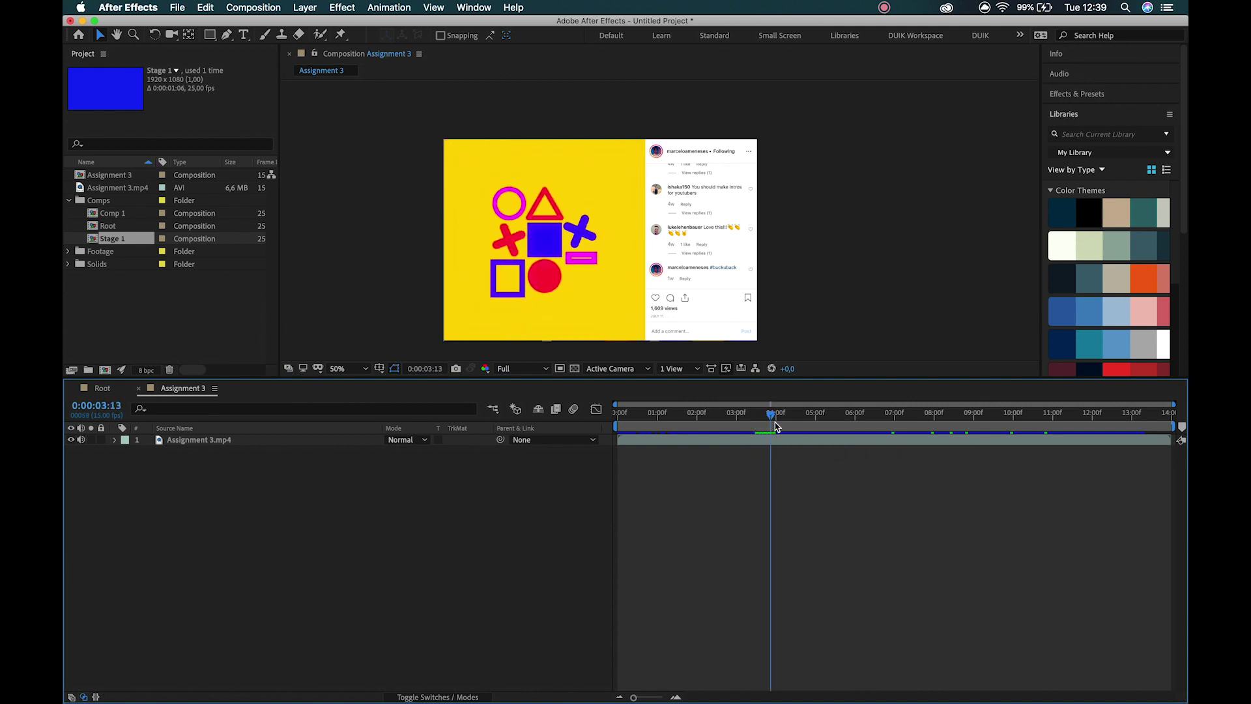
key(Page_Down)
key(Page_Down)
key(Page_Down)
key(Page_Down)
key(Page_Down)
key(Page_Down)
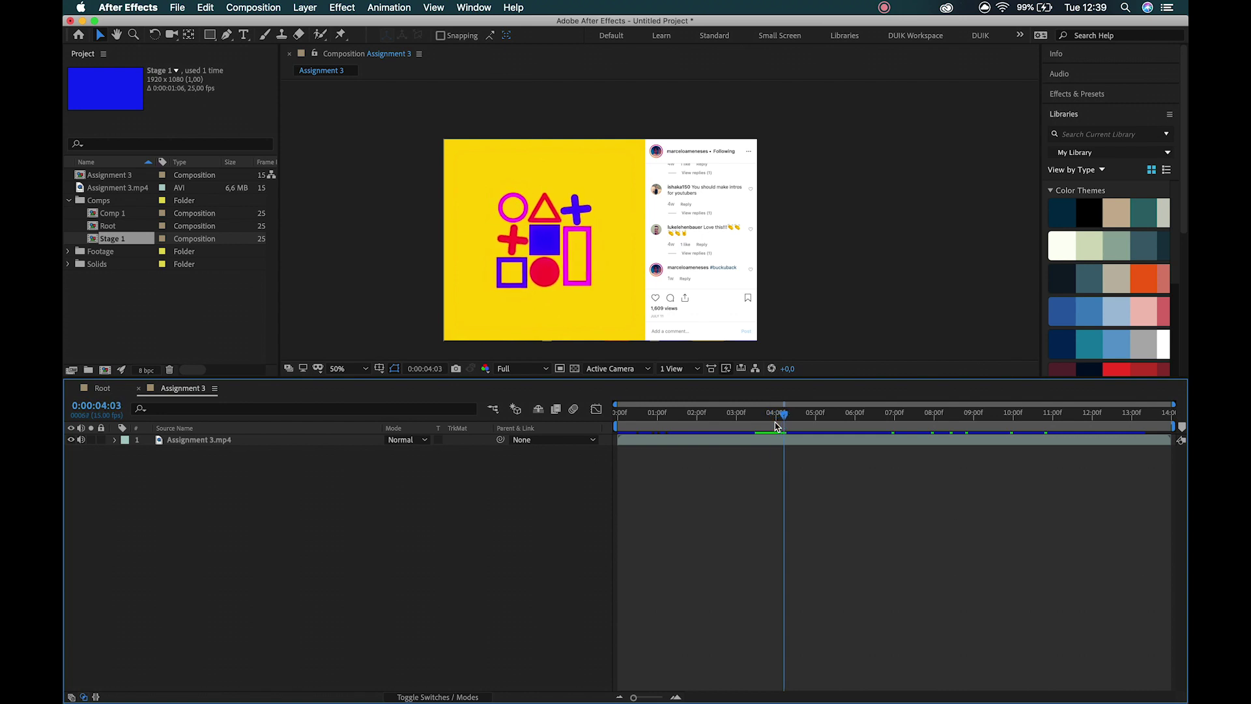
key(Page_Up)
key(Page_Up)
key(Page_Up)
key(Page_Up)
key(Page_Up)
key(Page_Up)
key(Page_Up)
key(Page_Up)
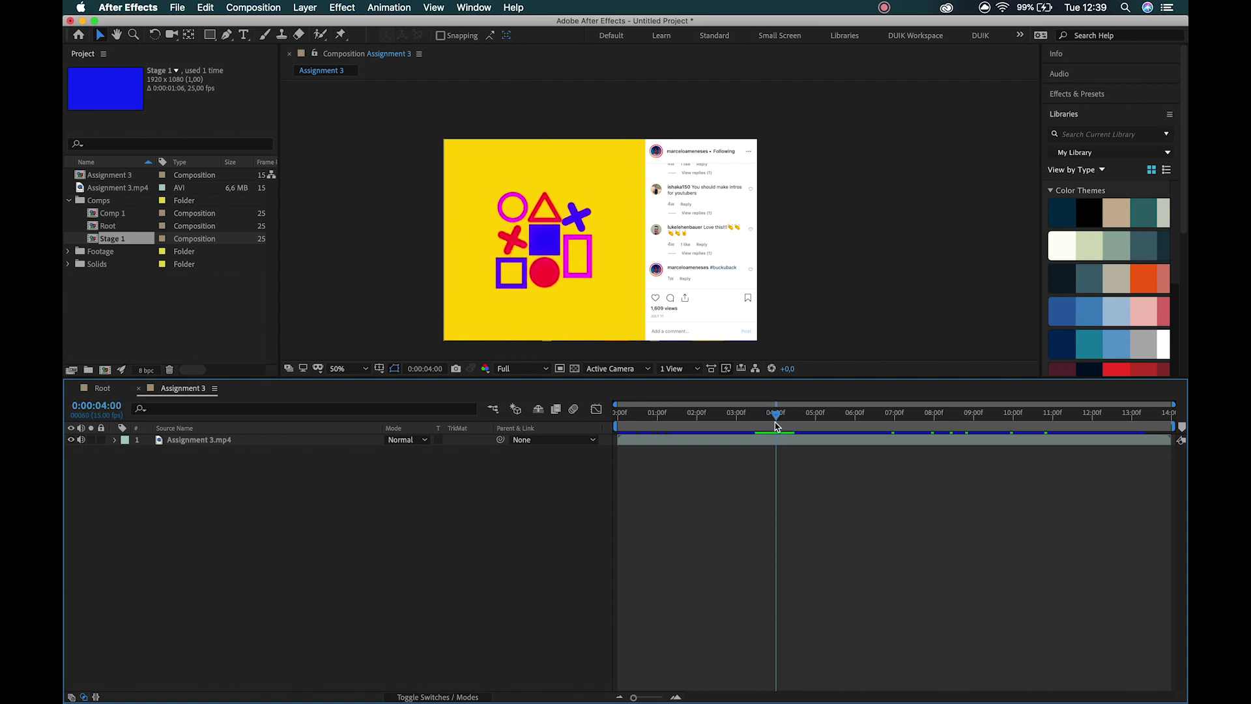
key(Page_Up)
key(Page_Up)
key(Page_Up)
key(Page_Down)
key(Page_Down)
key(Page_Down)
key(Page_Down)
key(Page_Down)
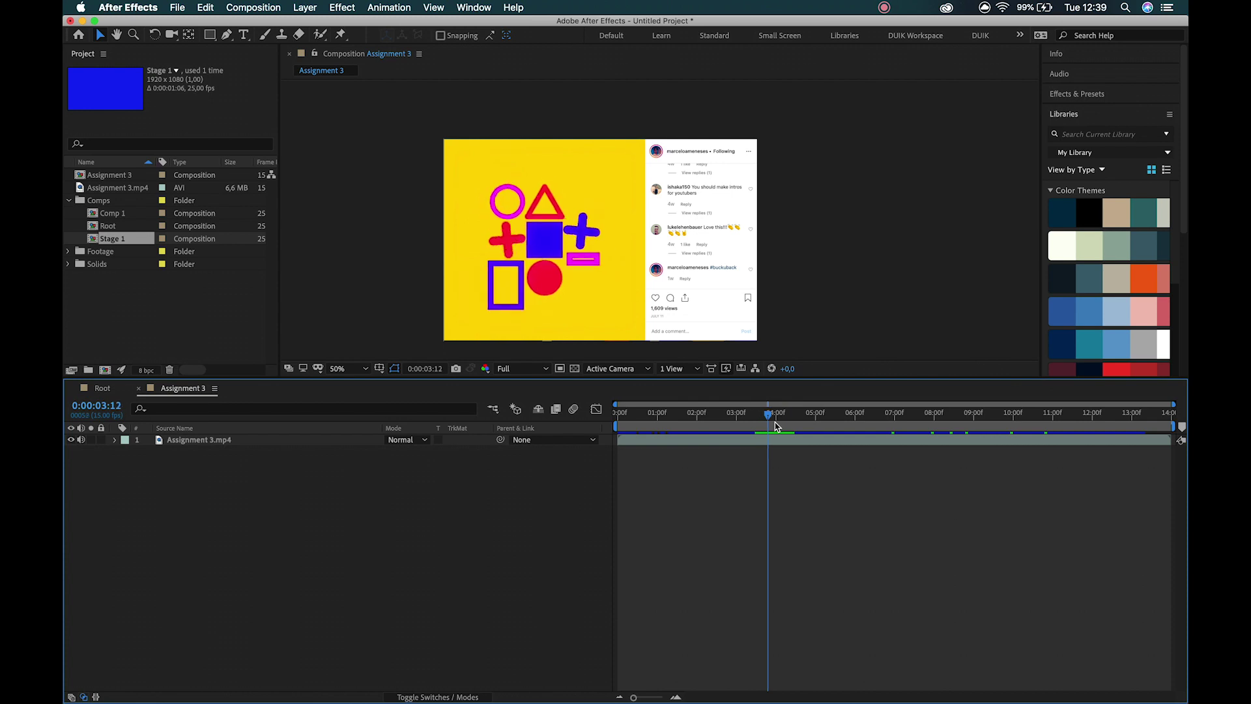
key(Page_Down)
key(Page_Down)
key(Page_Down)
key(Page_Down)
key(Page_Down)
key(Page_Down)
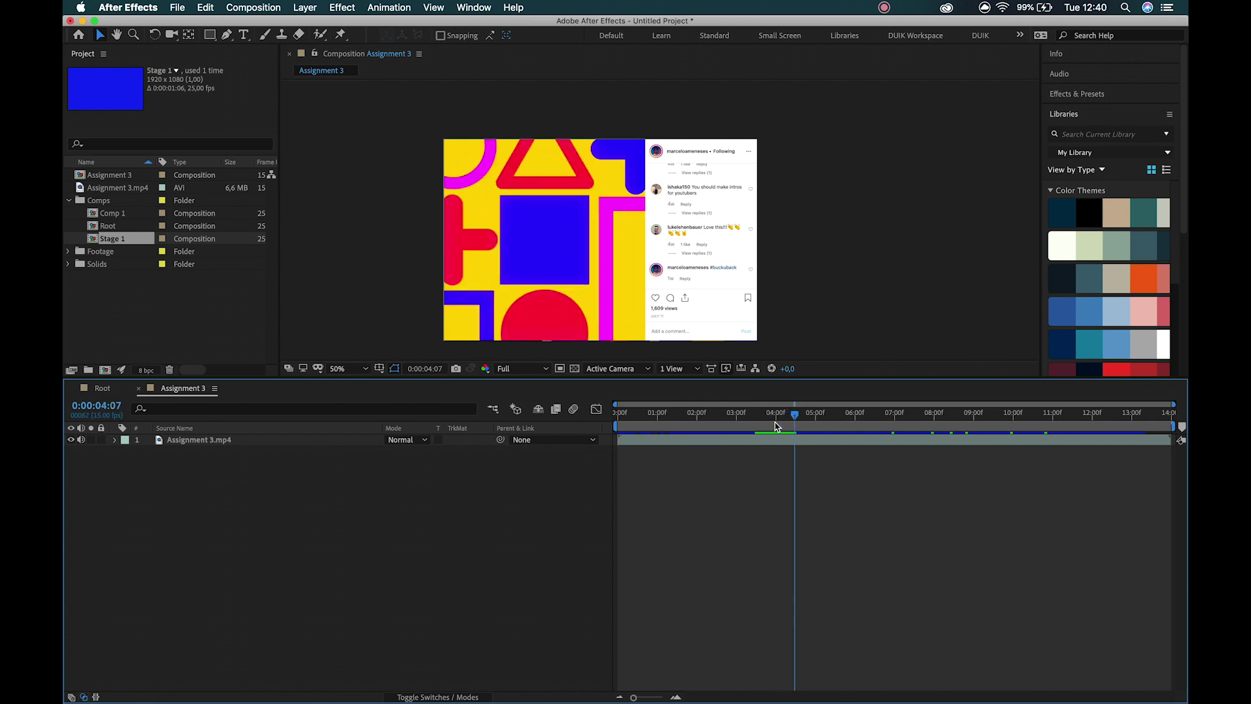
key(Page_Down)
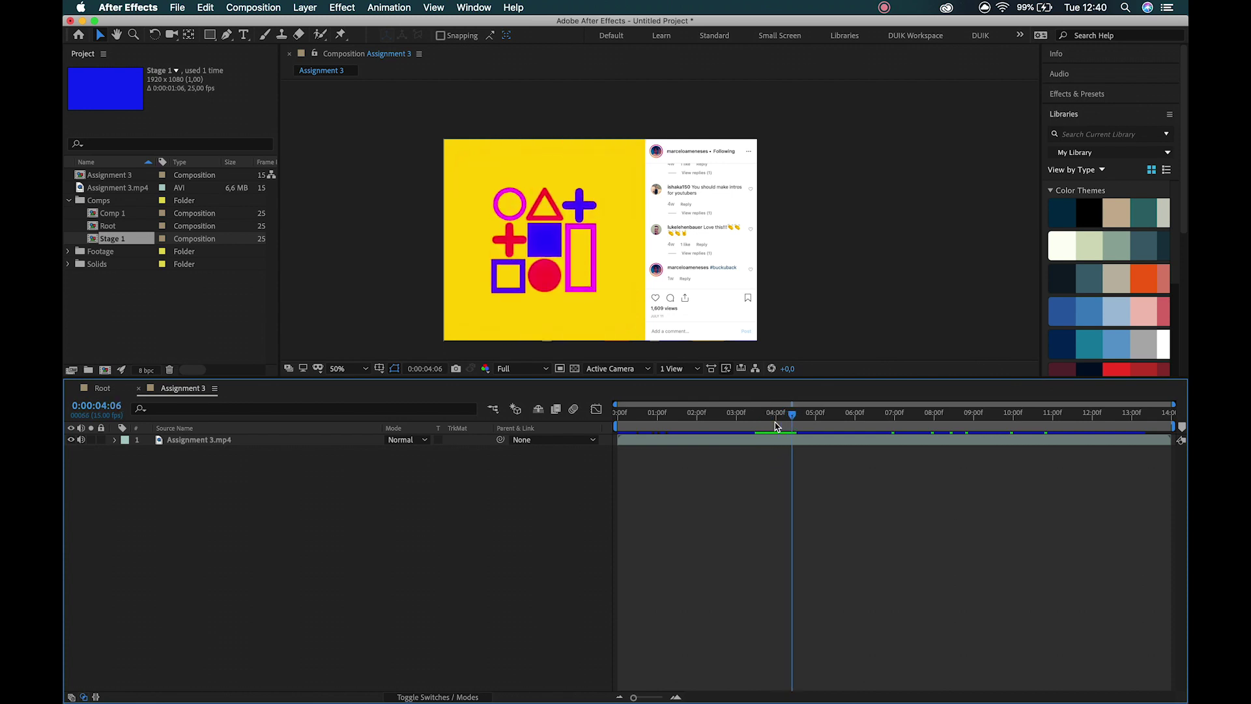
- Return to the Root composition, enlarge the shapes in the viewer and reveal Rotation alongside Position on the Blue Cross layer
click(103, 389)
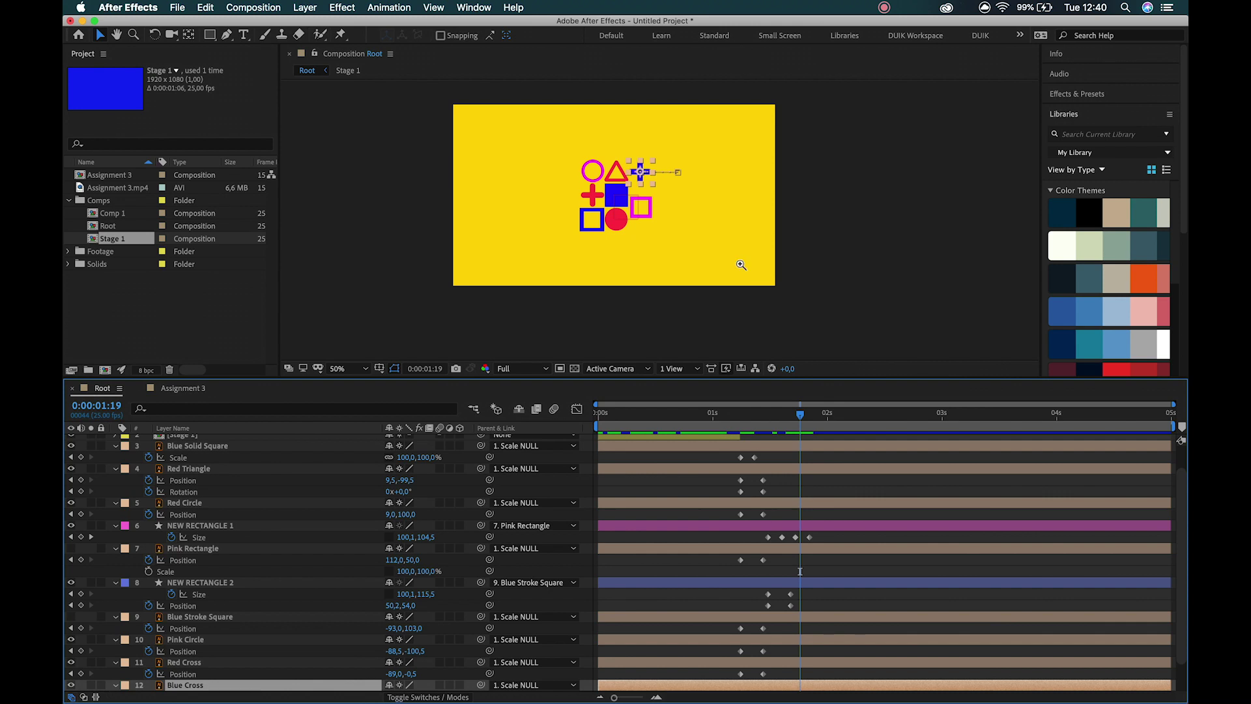
scroll(758, 292, up, 2)
drag(559, 187, 630, 246)
key(v)
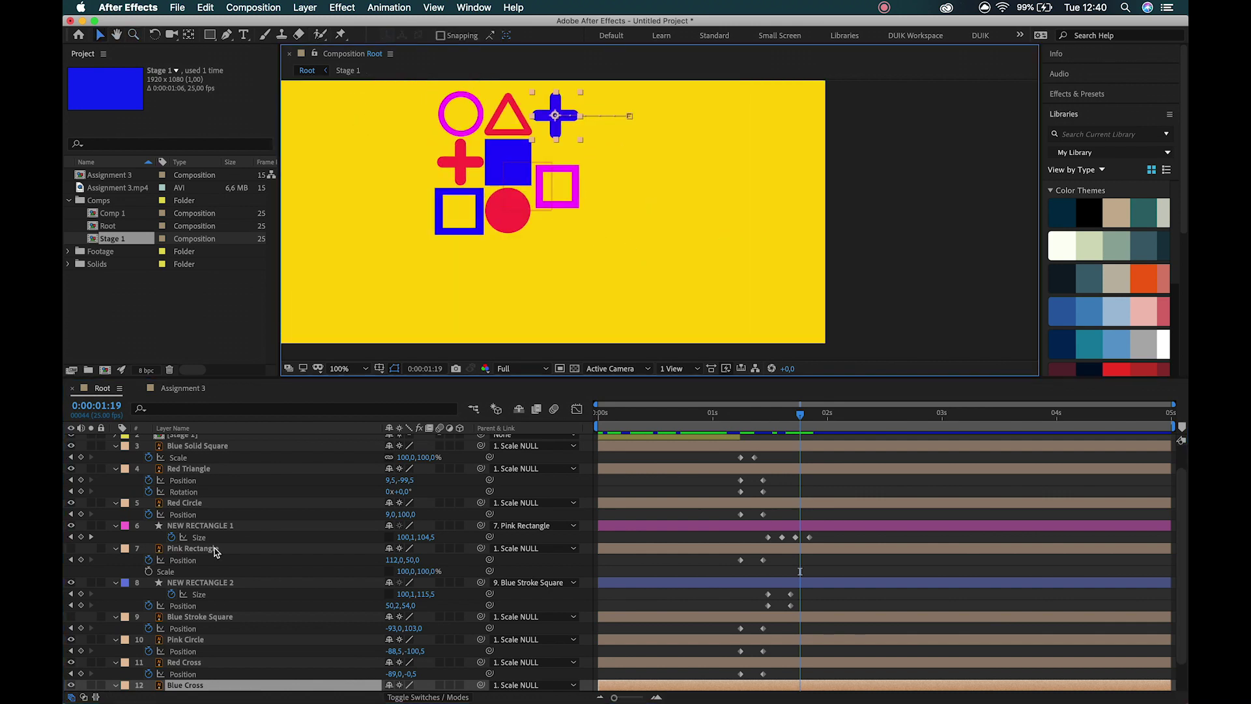
scroll(216, 551, down, 2)
key(shift+r)
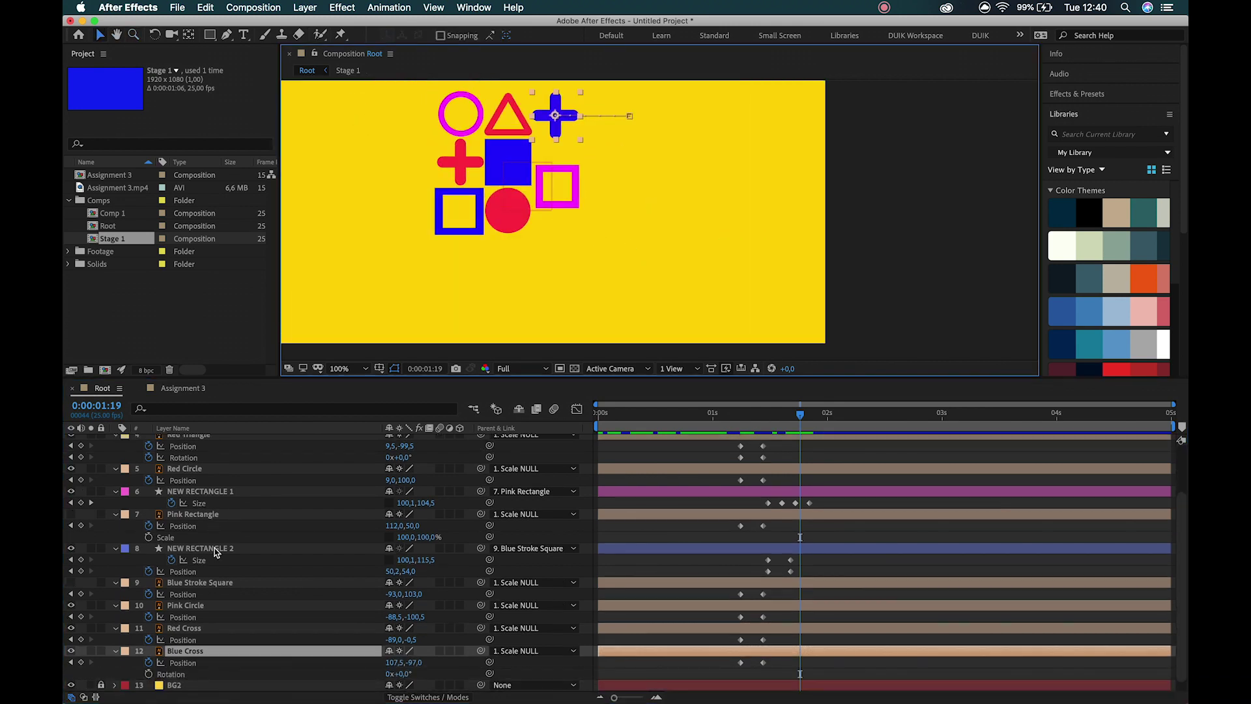
- Add a Position keyframe and start Rotation keyframing on Blue Cross at 0:00:01:12
key(Page_Up)
key(Page_Up)
key(Page_Up)
key(Page_Up)
key(Page_Up)
key(Page_Up)
key(Page_Up)
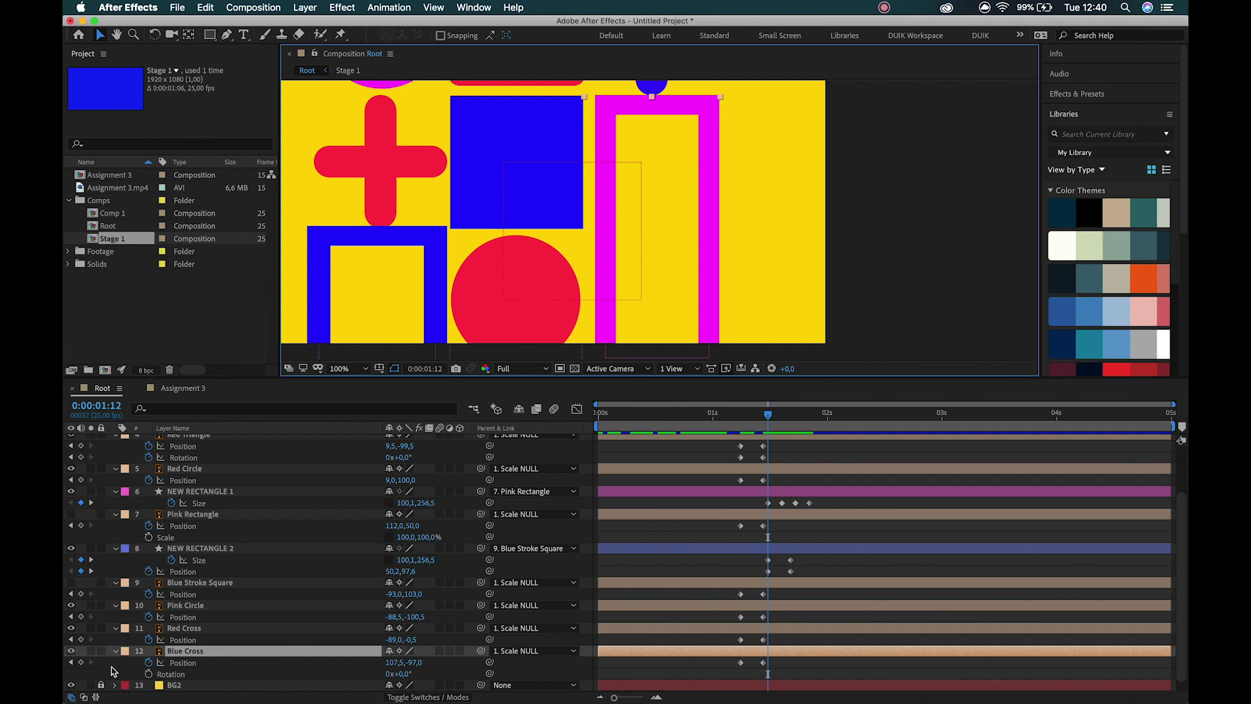
click(81, 662)
click(150, 674)
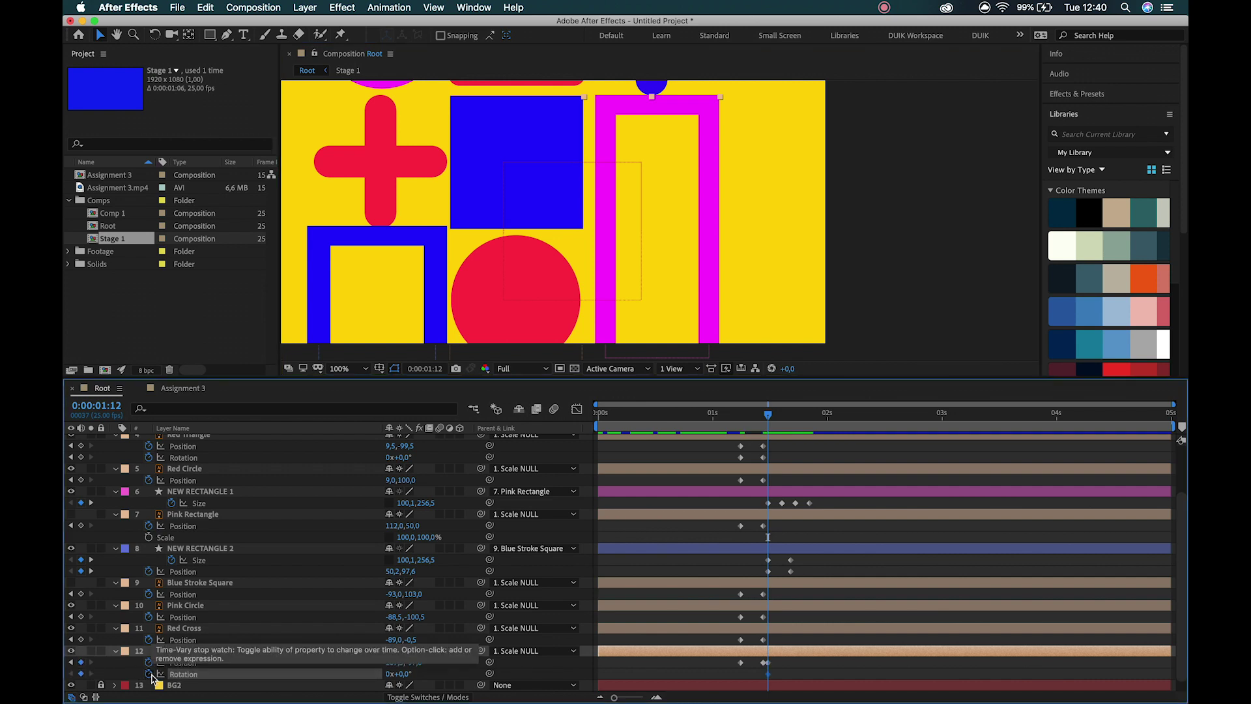
- Check the blue cross's movement in the Assignment 3 reference around 0:00:03:11
key(Page_Down)
key(Page_Down)
key(Page_Down)
key(Page_Down)
key(Page_Down)
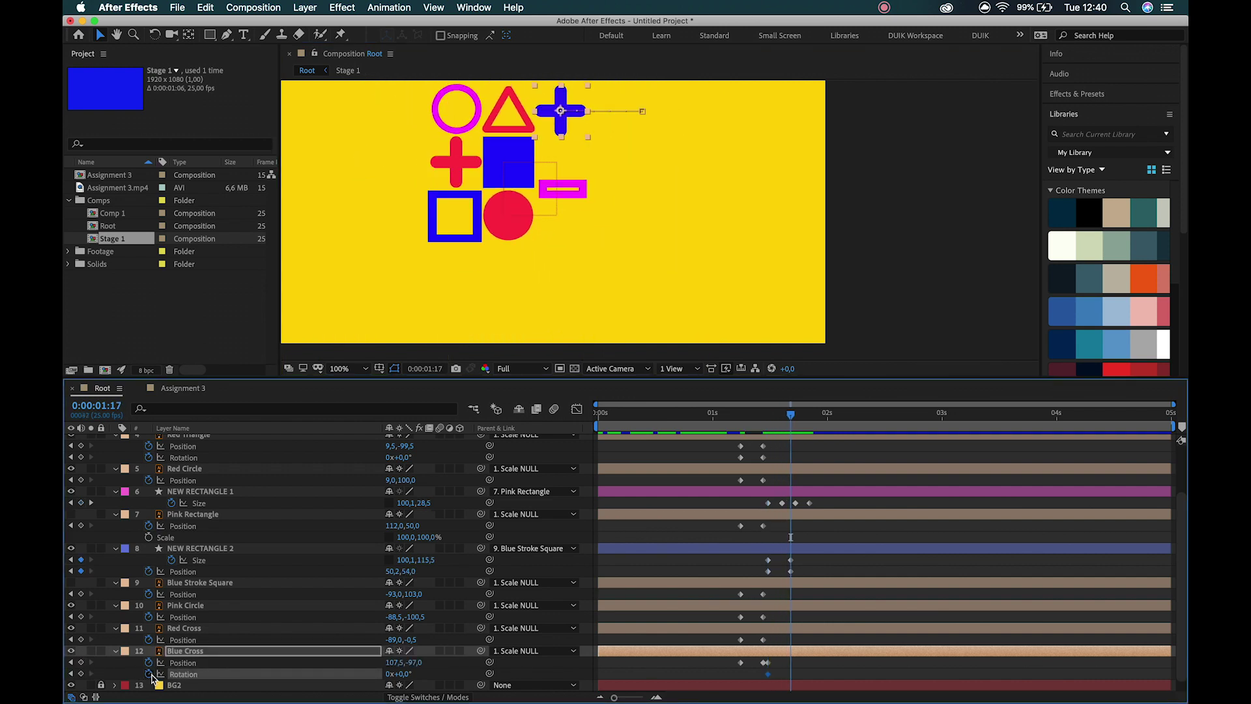
click(185, 388)
key(space)
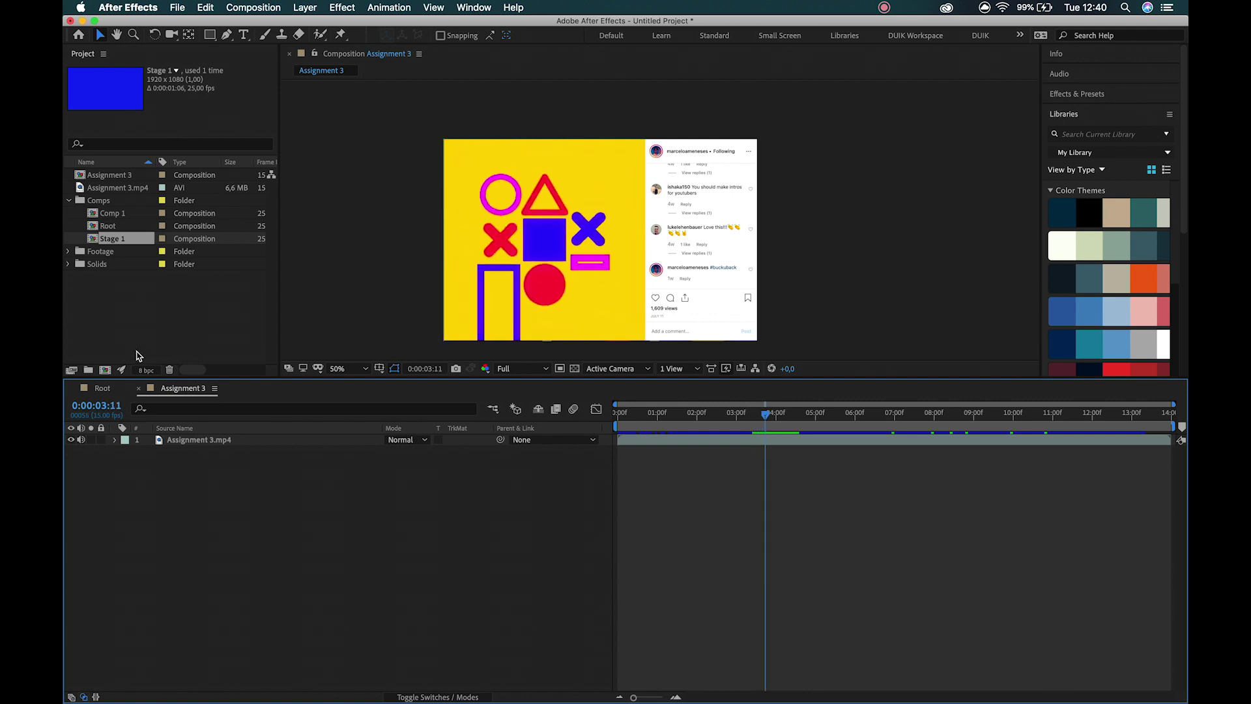
- In Root at 0:00:01:15, move Blue Cross down to Position 107,5, -20,9, just above the pink rectangle
click(103, 389)
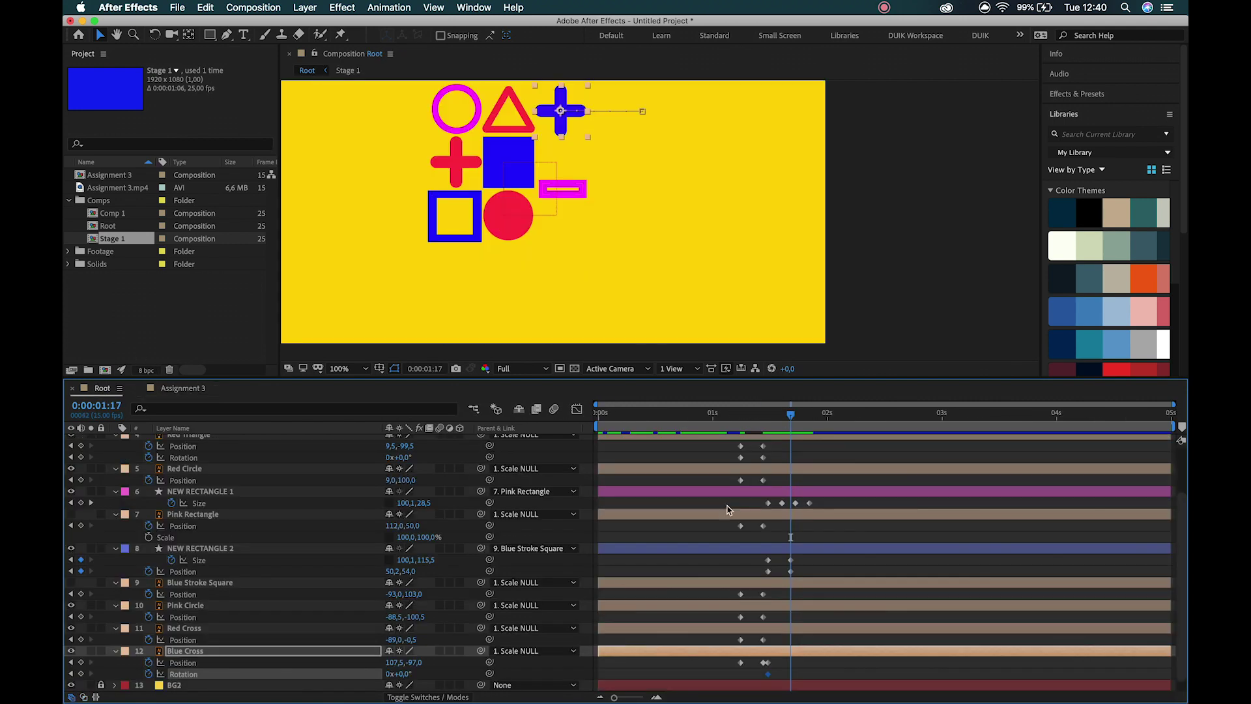
key(super+Left)
key(super+Left)
key(super+Left)
key(super+Left)
key(super+Left)
key(super+Right)
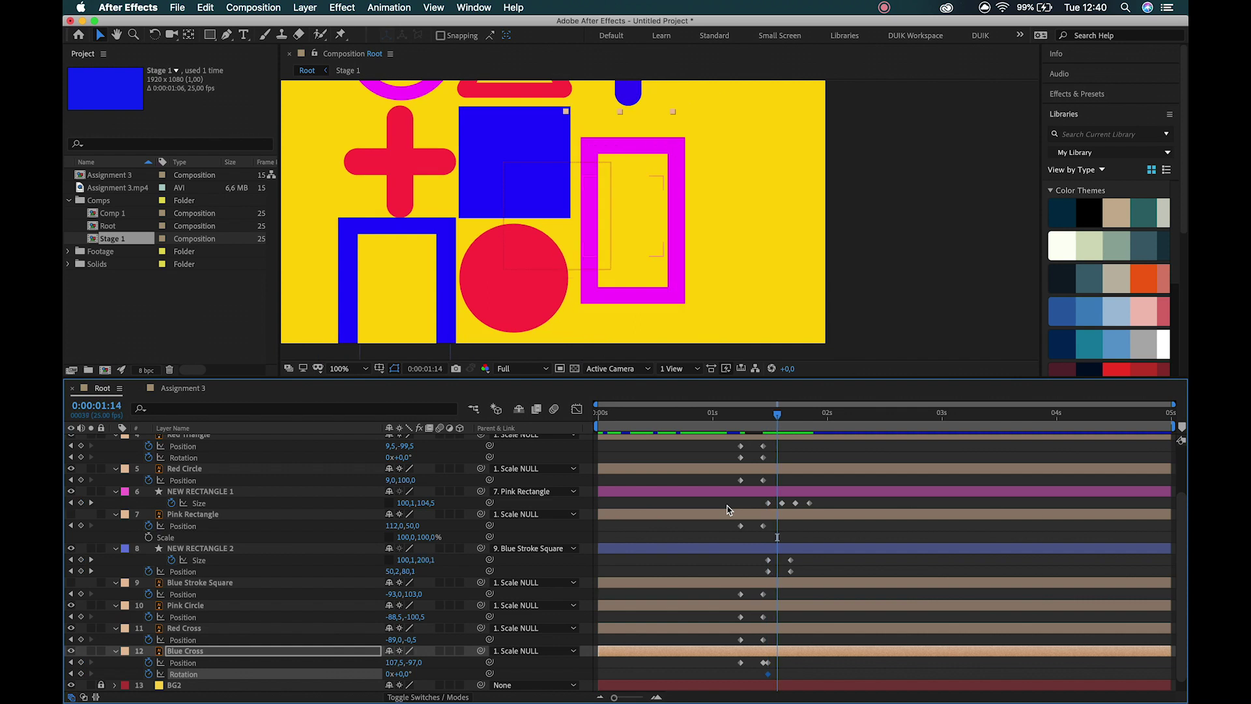
key(super+Right)
key(super+Right)
scroll(643, 256, up, 2)
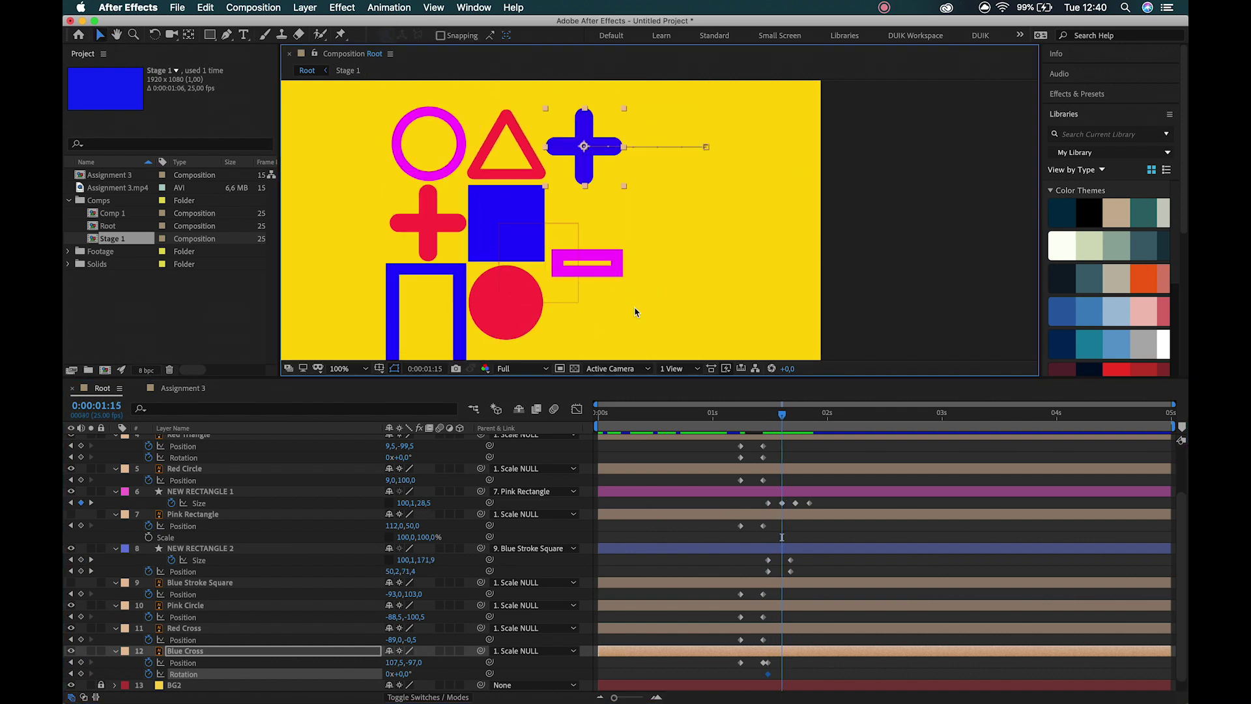
key(shift+Down)
key(shift+Down)
key(shift+Down)
key(shift+Down)
key(shift+Down)
key(shift+Down)
key(shift+Down)
key(shift+Down)
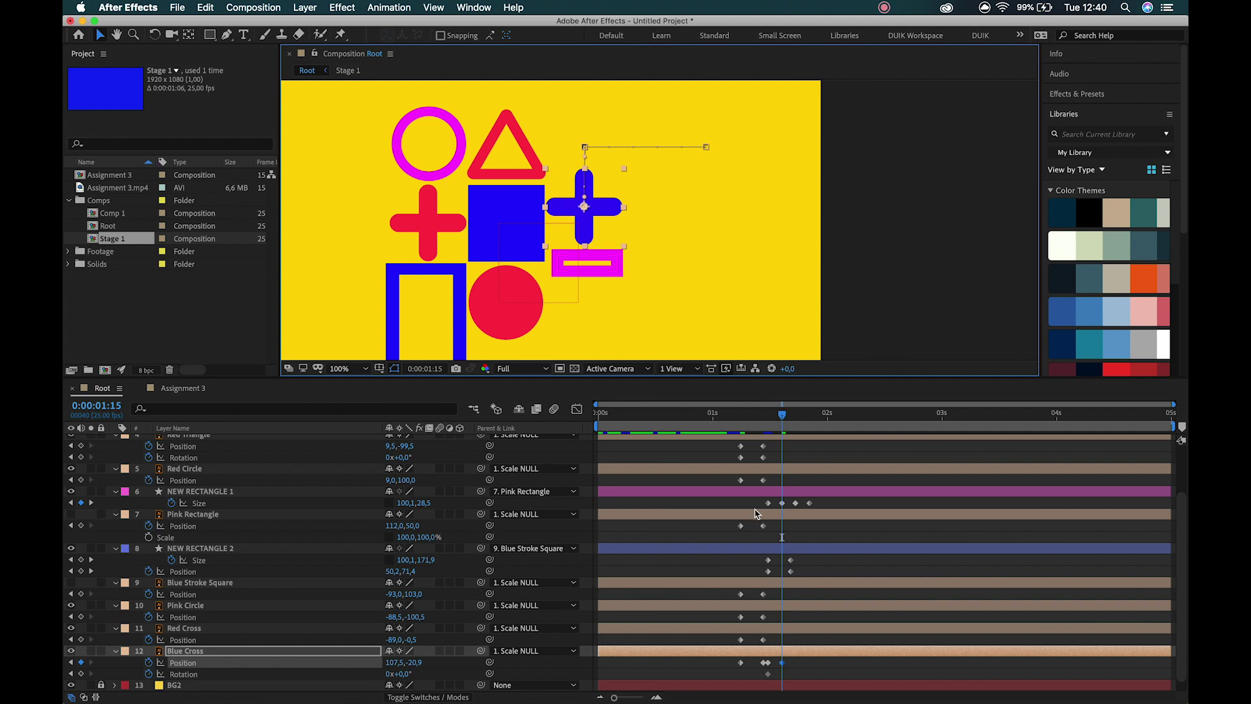
- At 0:00:01:21, raise Blue Cross to Position 107,5, -111,9 above the pink rectangle and preview the motion
key(super+Right)
key(super+Right)
key(super+Right)
key(super+Right)
key(super+Right)
key(super+Right)
key(super+Right)
key(super+Left)
key(super+Right)
key(super+Left)
key(super+Left)
key(super+Left)
key(super+Left)
key(super+Right)
key(super+Right)
key(super+Right)
key(super+Right)
key(super+Right)
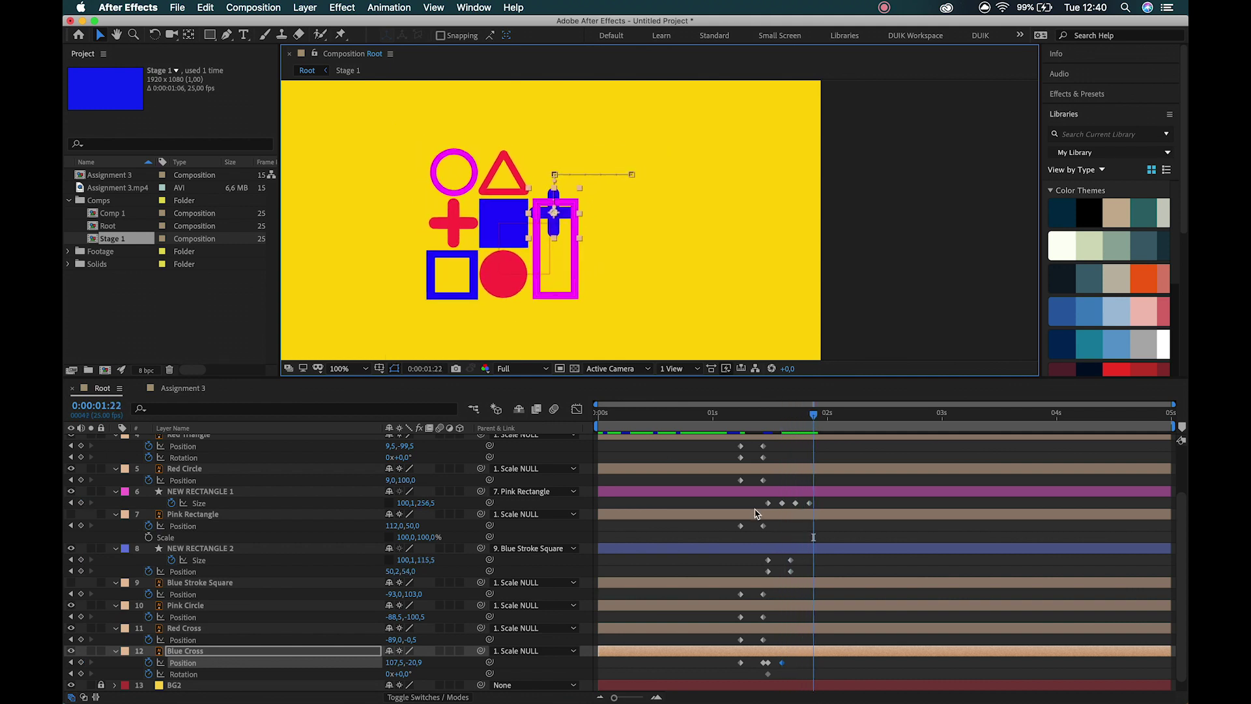
key(super+Left)
key(super+Right)
key(super+Left)
key(super+Right)
key(super+Left)
key(super+Left)
drag(415, 664, 354, 666)
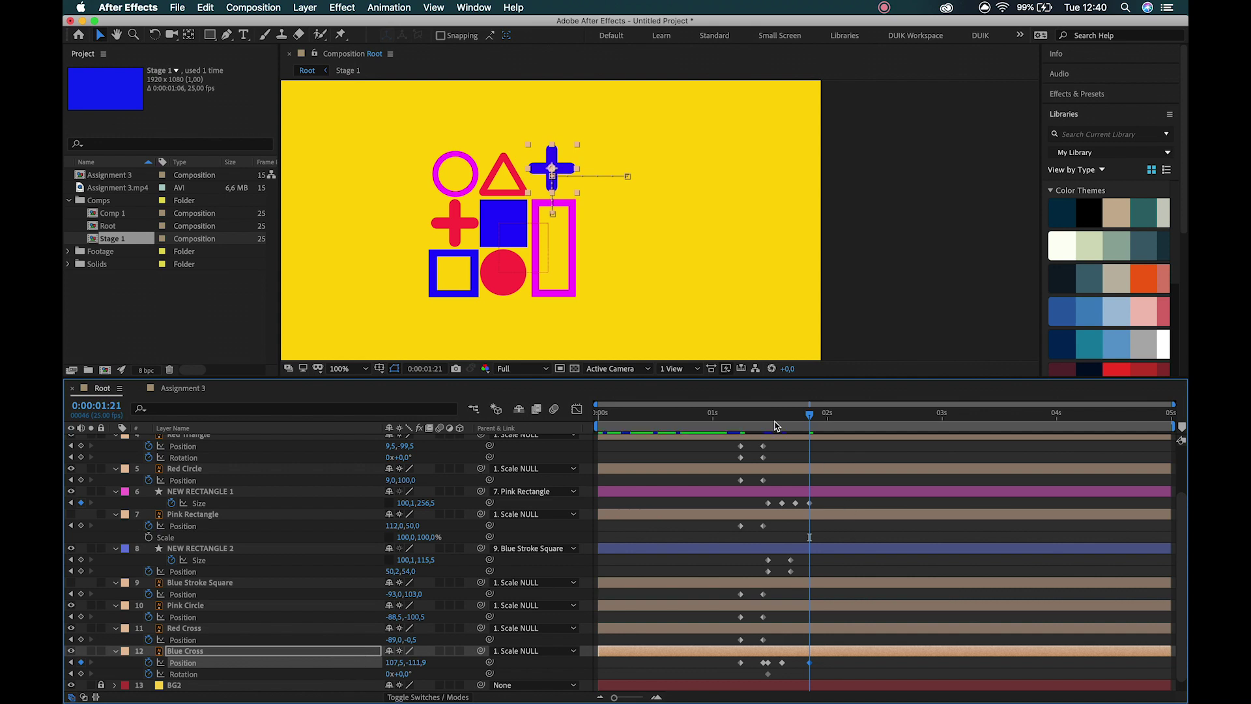
drag(771, 414, 810, 460)
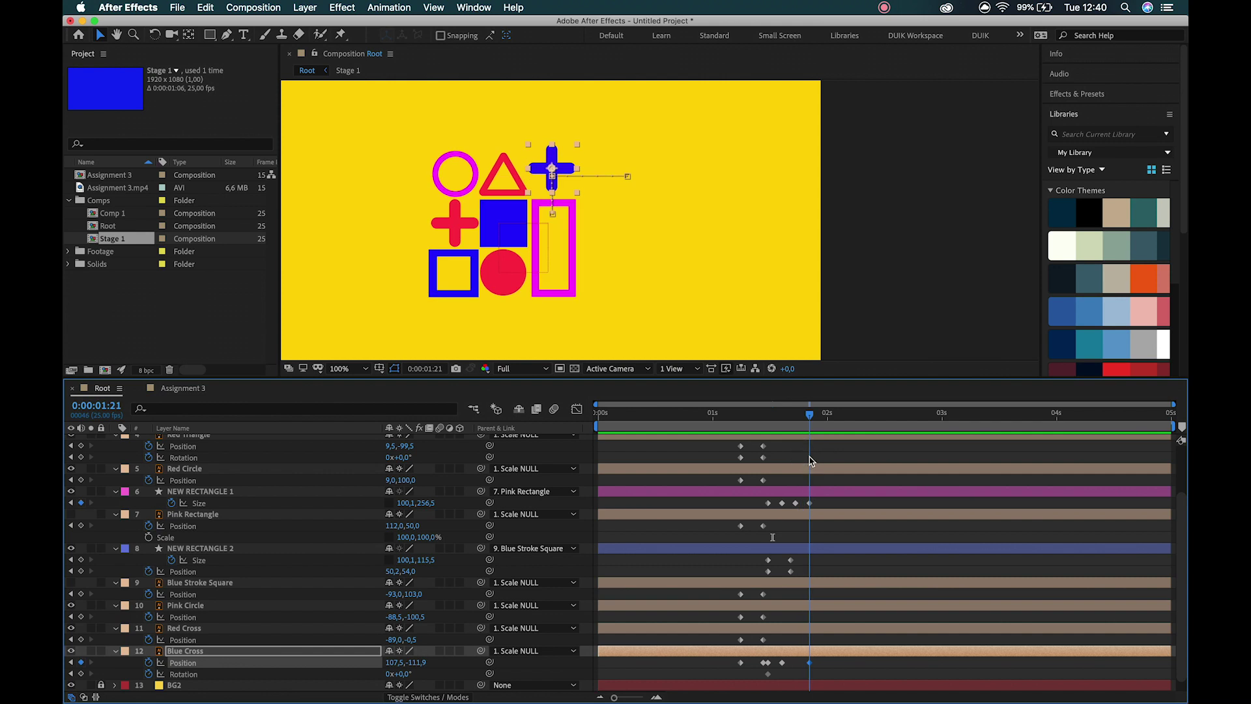
- Convert the lower and corner points of Blue Cross's motion path with the Convert Vertex tool at 800% zoom
click(571, 189)
click(569, 189)
drag(813, 271, 680, 210)
click(679, 210)
drag(585, 172, 628, 159)
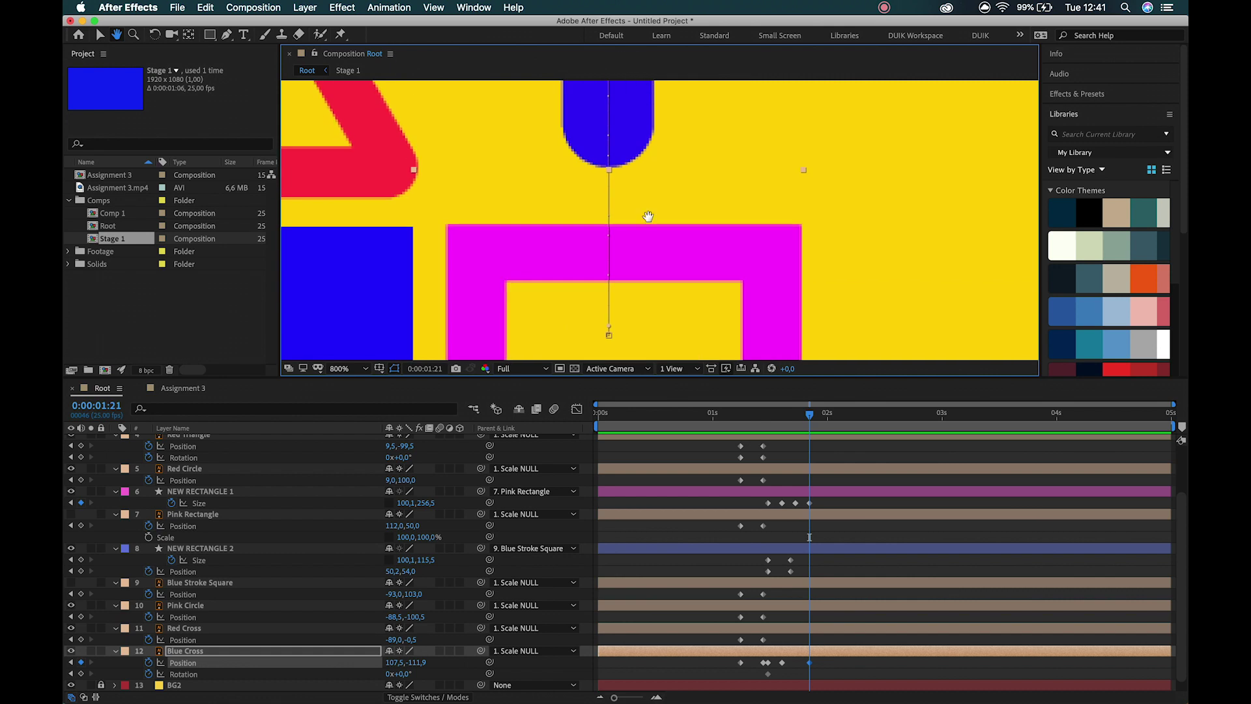
drag(225, 37, 329, 91)
click(600, 301)
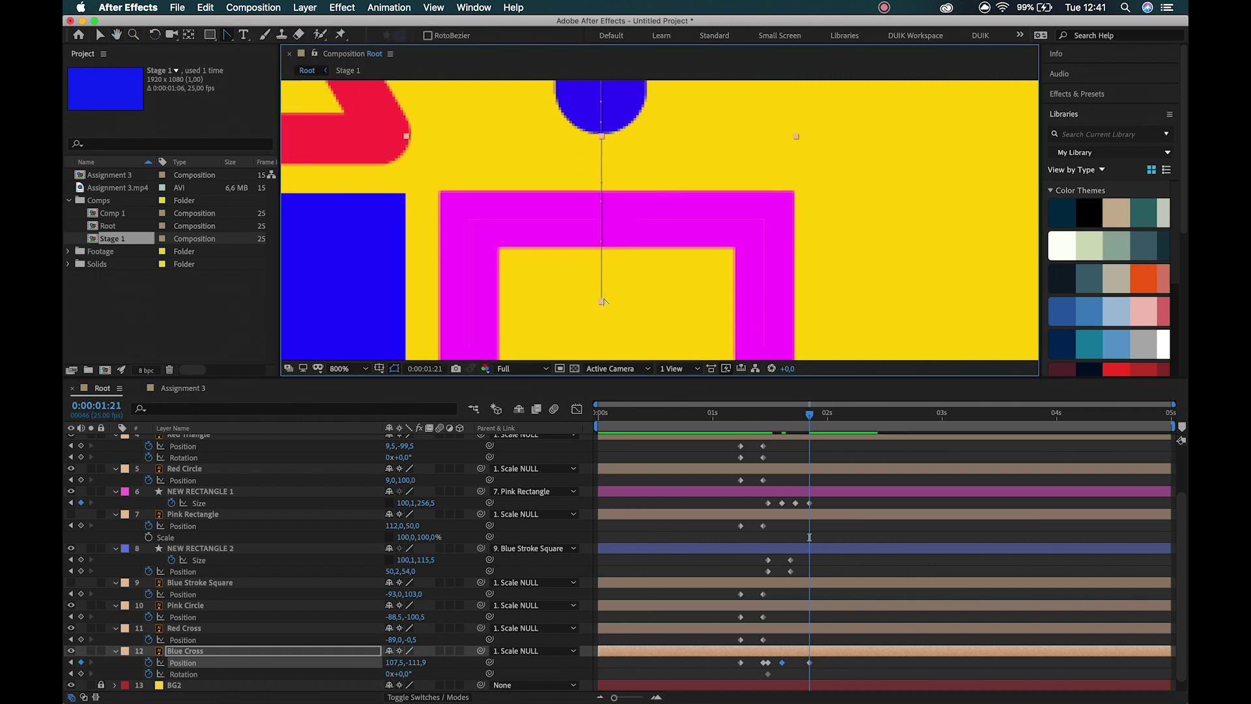
scroll(600, 296, up, 5)
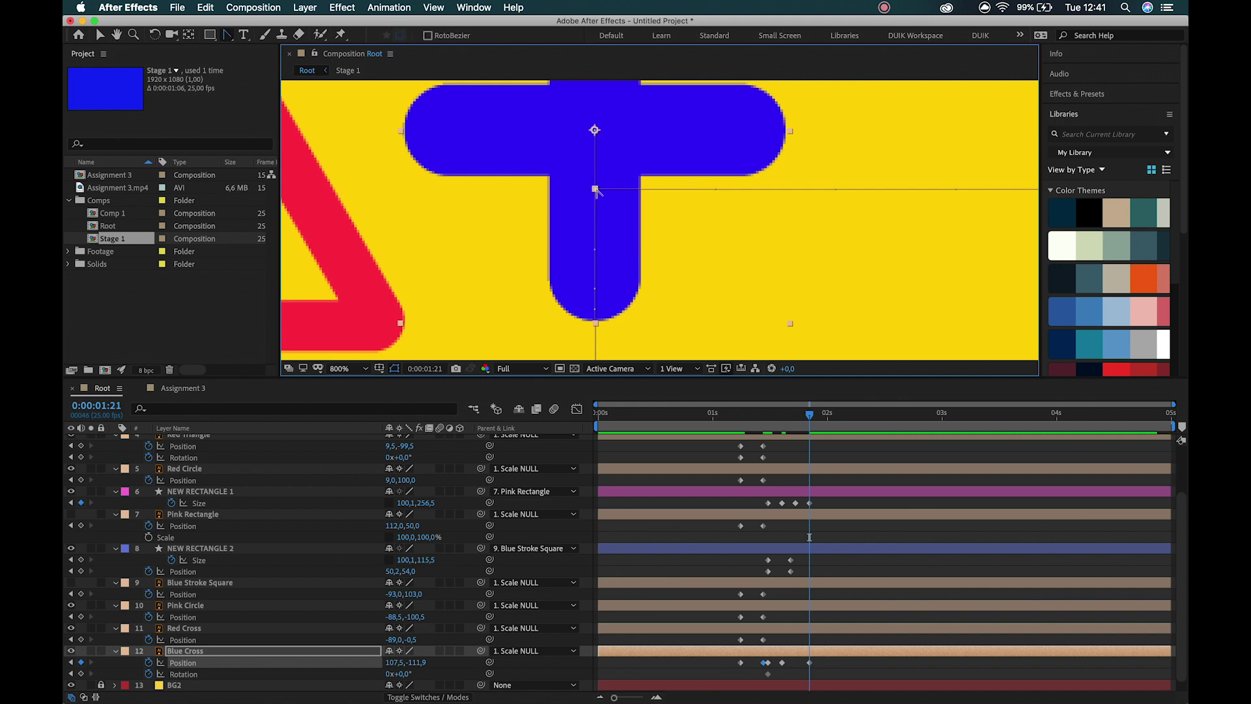
scroll(594, 189, up, 3)
scroll(628, 293, right, 4)
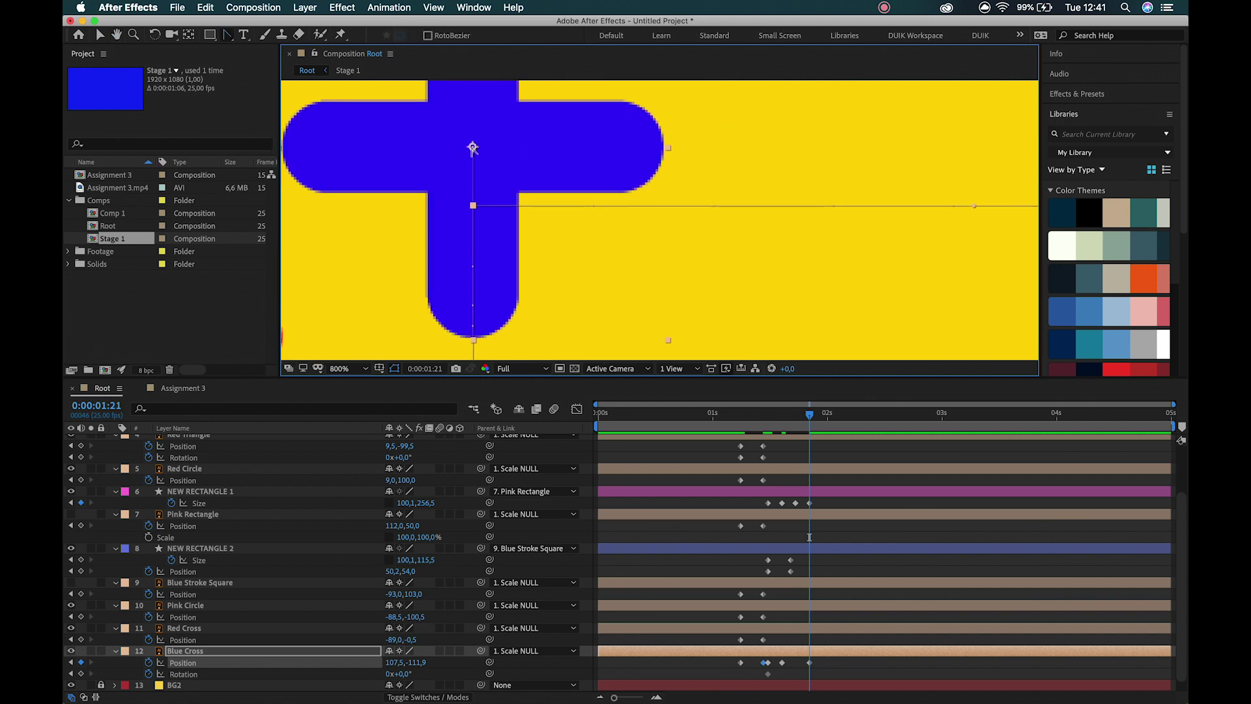
- Convert the motion path's starting point on Blue Cross, then return to the Selection tool at 200% zoom
key(space)
drag(713, 199, 311, 217)
click(669, 224)
key(space)
drag(469, 196, 676, 195)
key(z)
alt+click(594, 203)
alt+click(594, 203)
key(space)
drag(594, 203, 560, 141)
key(v)
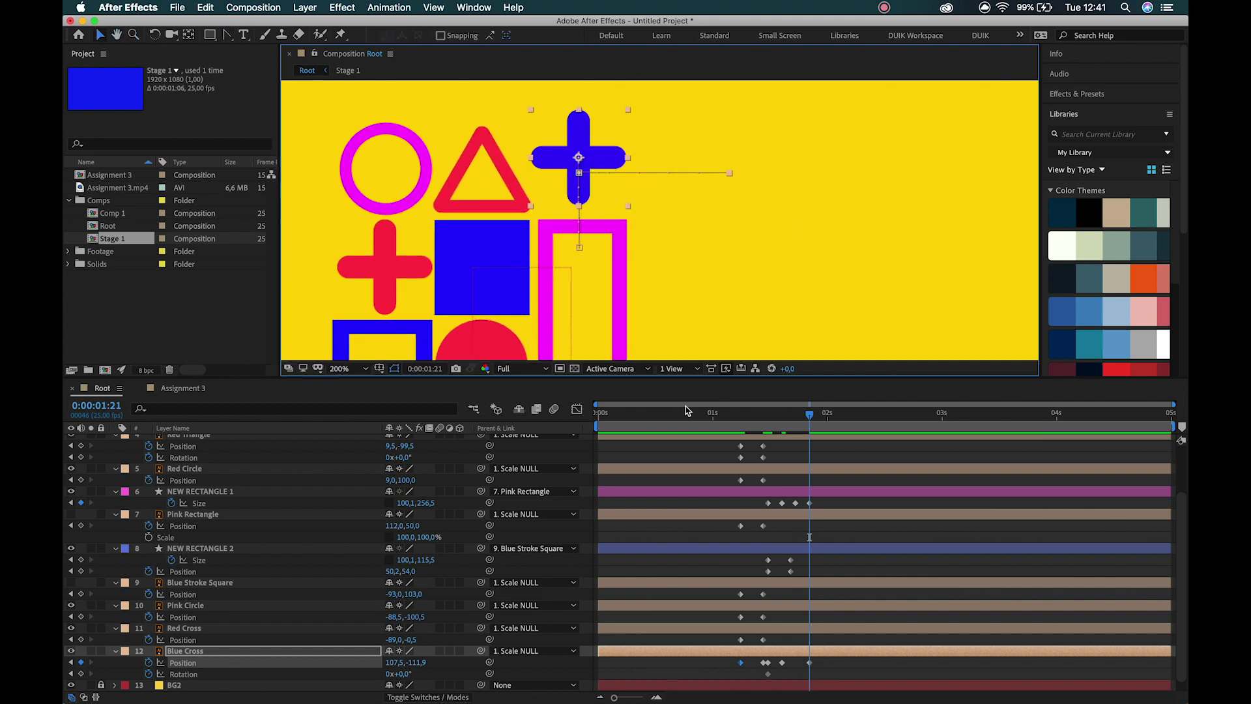
- Step through Blue Cross's Position animation frame by frame between 0:00:01:15 and 0:00:01:21 to examine its vertical bounce
key(Page_Up)
key(Page_Up)
key(Page_Up)
key(Page_Up)
key(Page_Up)
key(Page_Up)
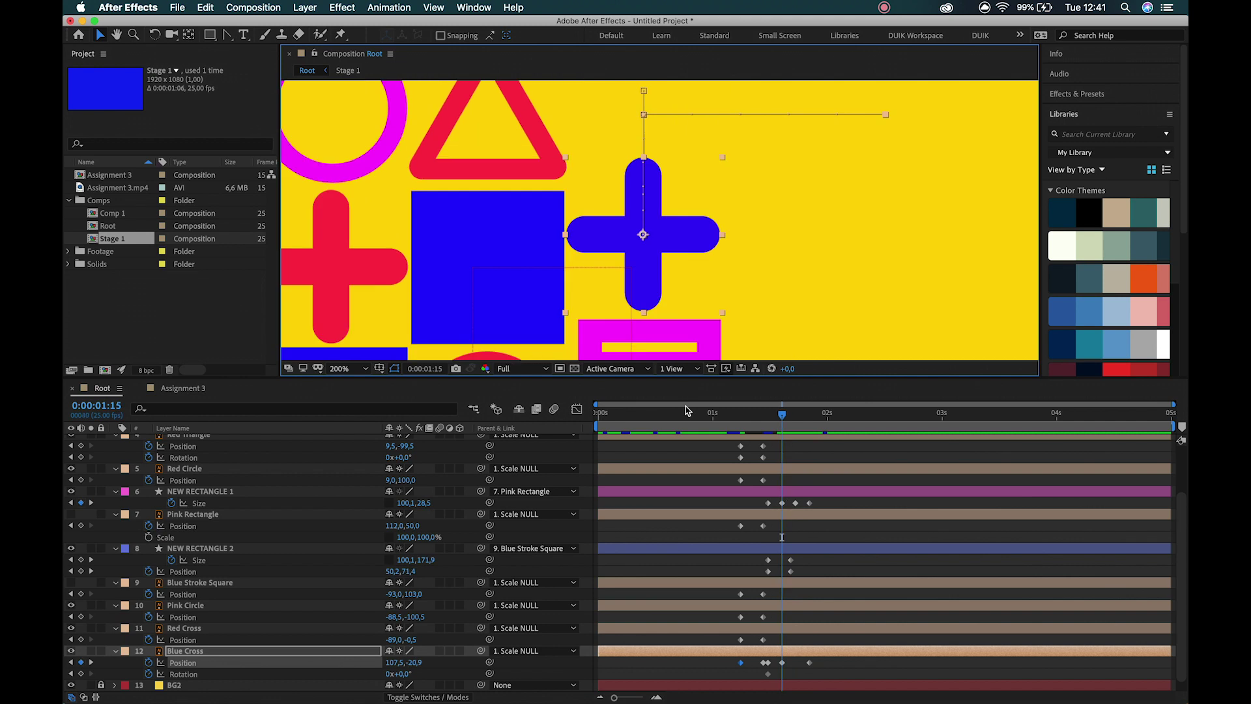
key(Page_Down)
key(Page_Down)
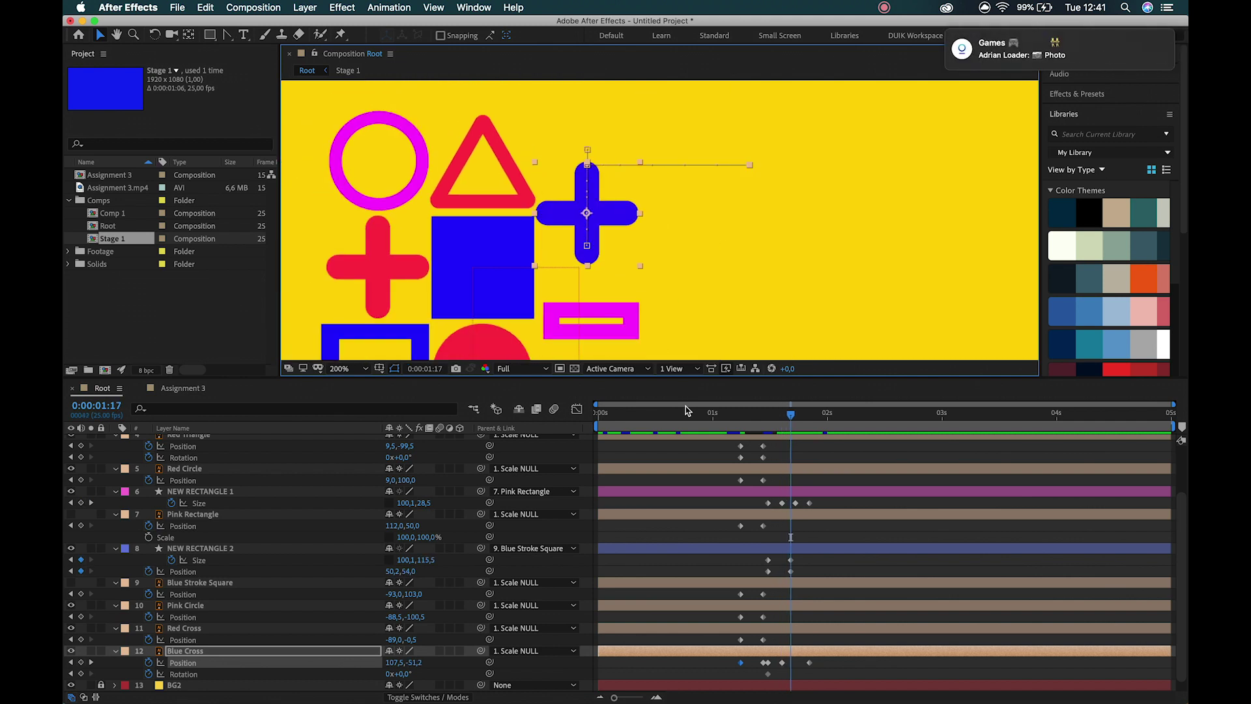
key(Page_Down)
key(Page_Down)
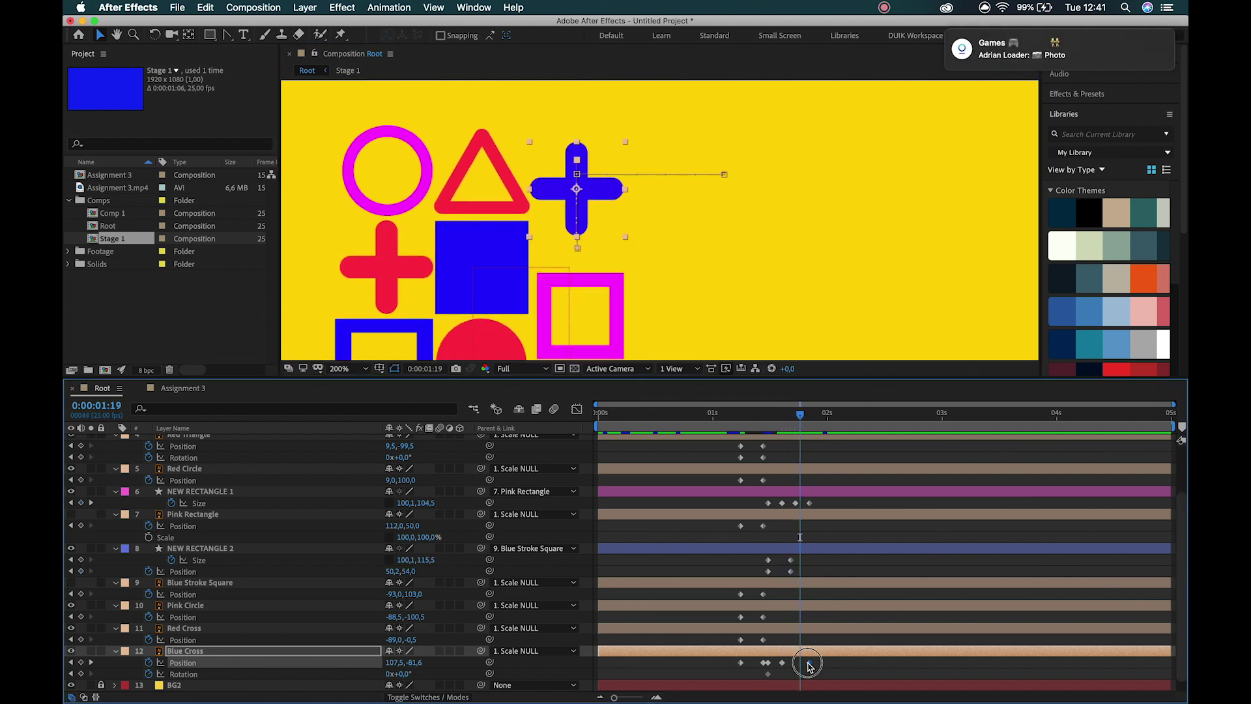
- Try Blue Cross's last Position keyframe one frame earlier, at 0:00:01:20, and check the frames around it
key(Page_Down)
drag(809, 662, 805, 662)
key(Page_Up)
key(Page_Up)
key(Page_Up)
key(Page_Up)
key(Page_Up)
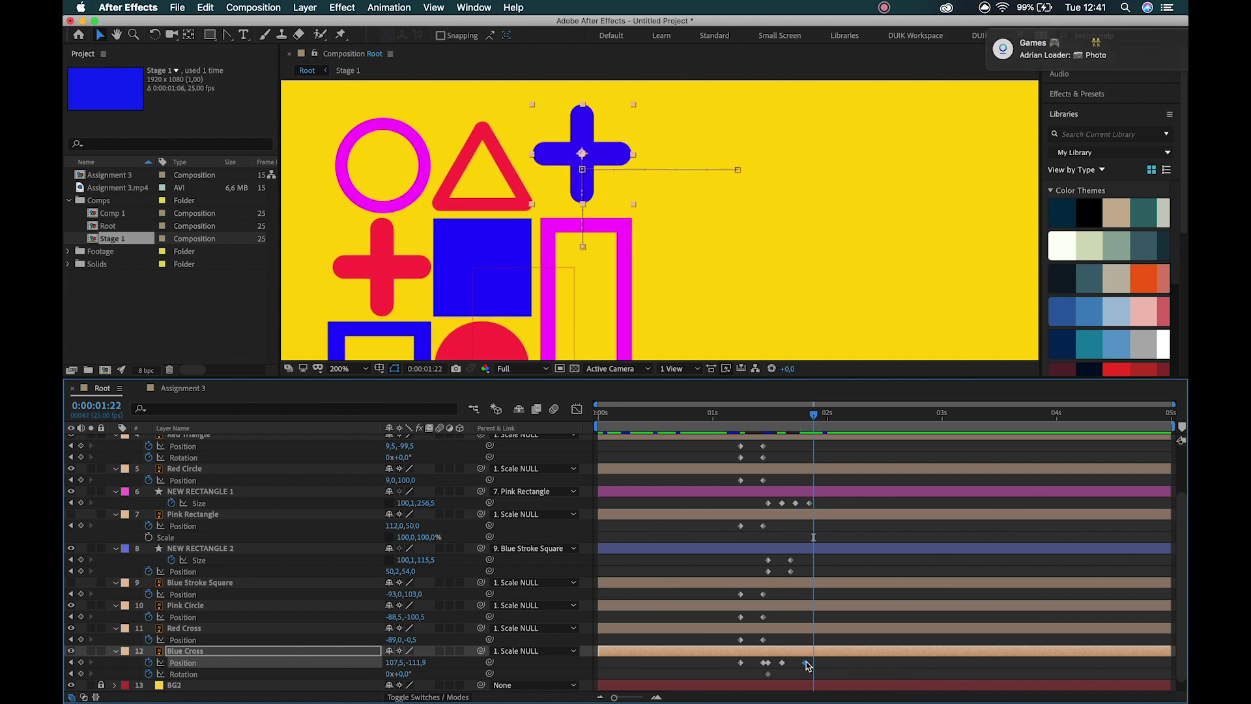
key(Page_Down)
key(Page_Down)
key(Page_Down)
key(Page_Down)
key(Page_Down)
key(Page_Down)
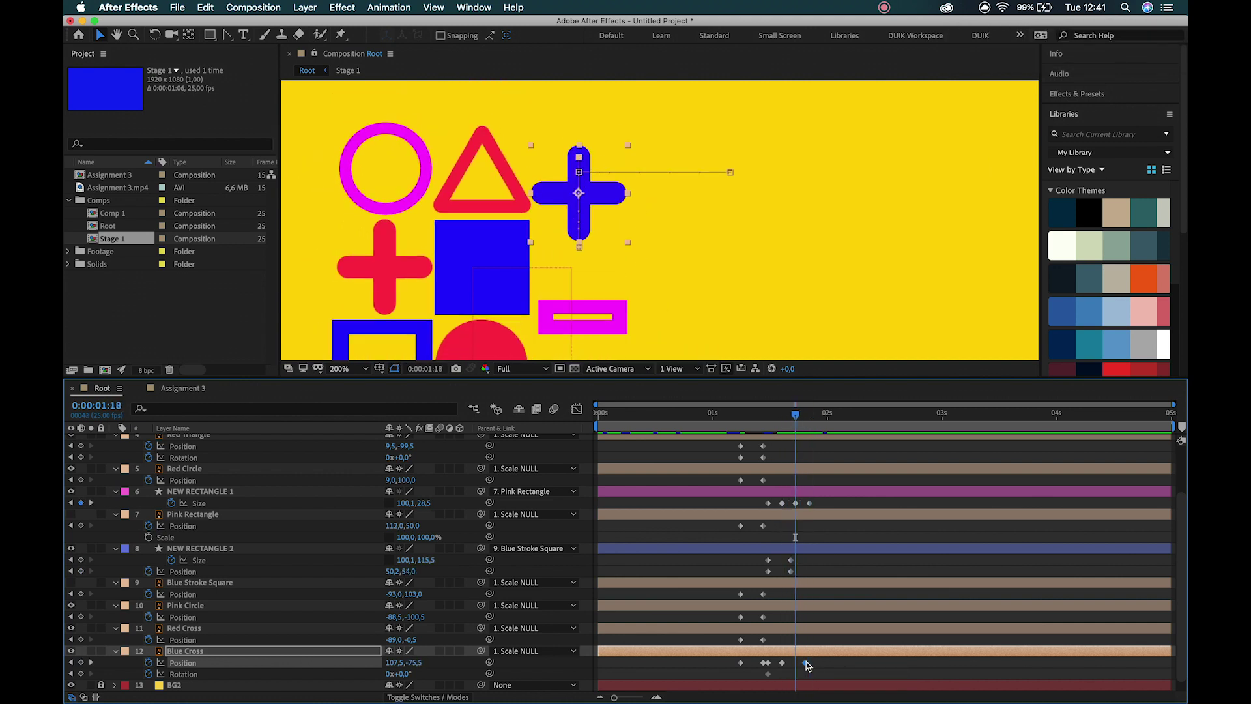
key(Page_Up)
key(Page_Up)
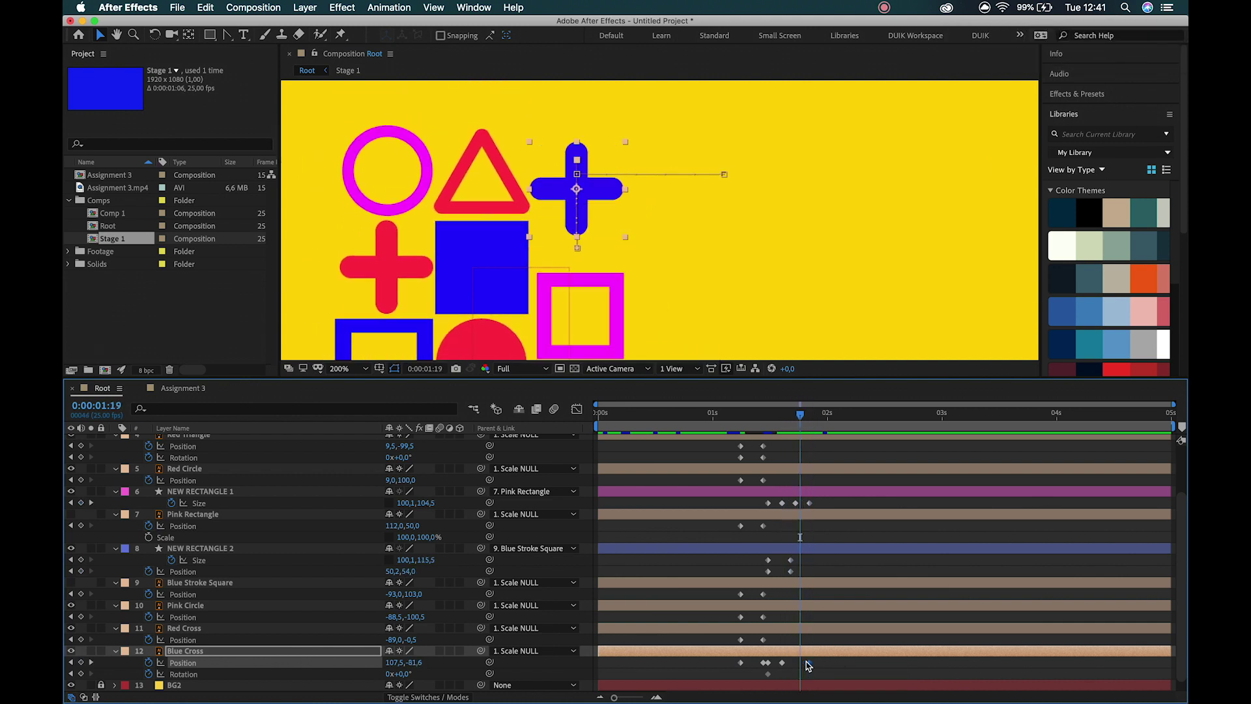
- Review the shapes' motion in Root frame by frame from 0:00:01:12 to 0:00:01:16 with the view zoomed out
mouse_move(752, 420)
mouse_down()
mouse_move(703, 420)
mouse_move(788, 420)
mouse_move(721, 420)
mouse_move(766, 417)
mouse_up()
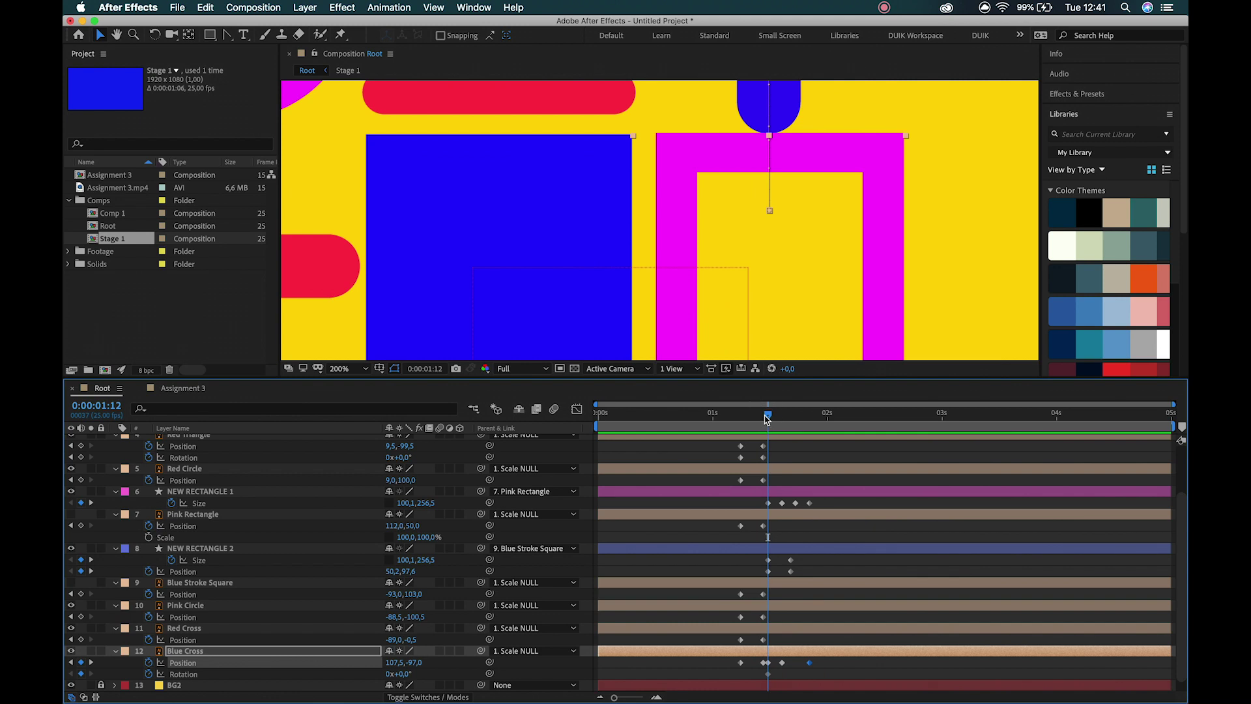
scroll(784, 195, down, 2)
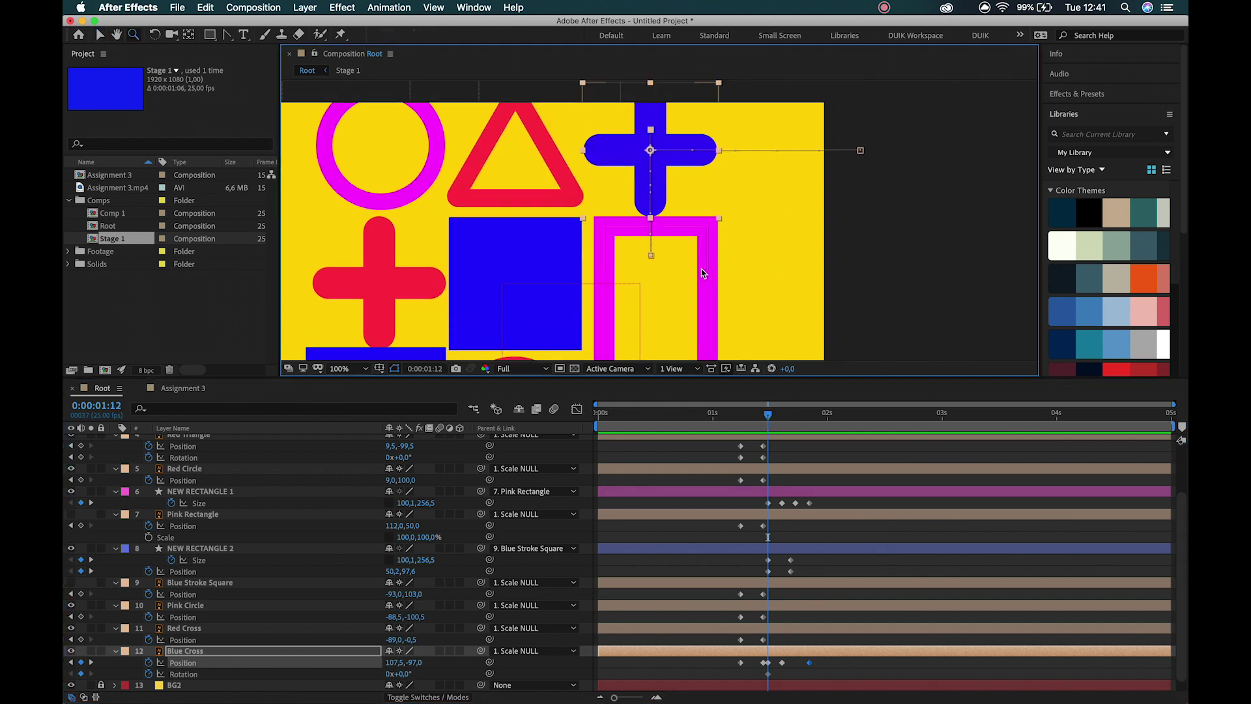
key(Page_Down)
key(Page_Down)
key(Page_Down)
key(Page_Down)
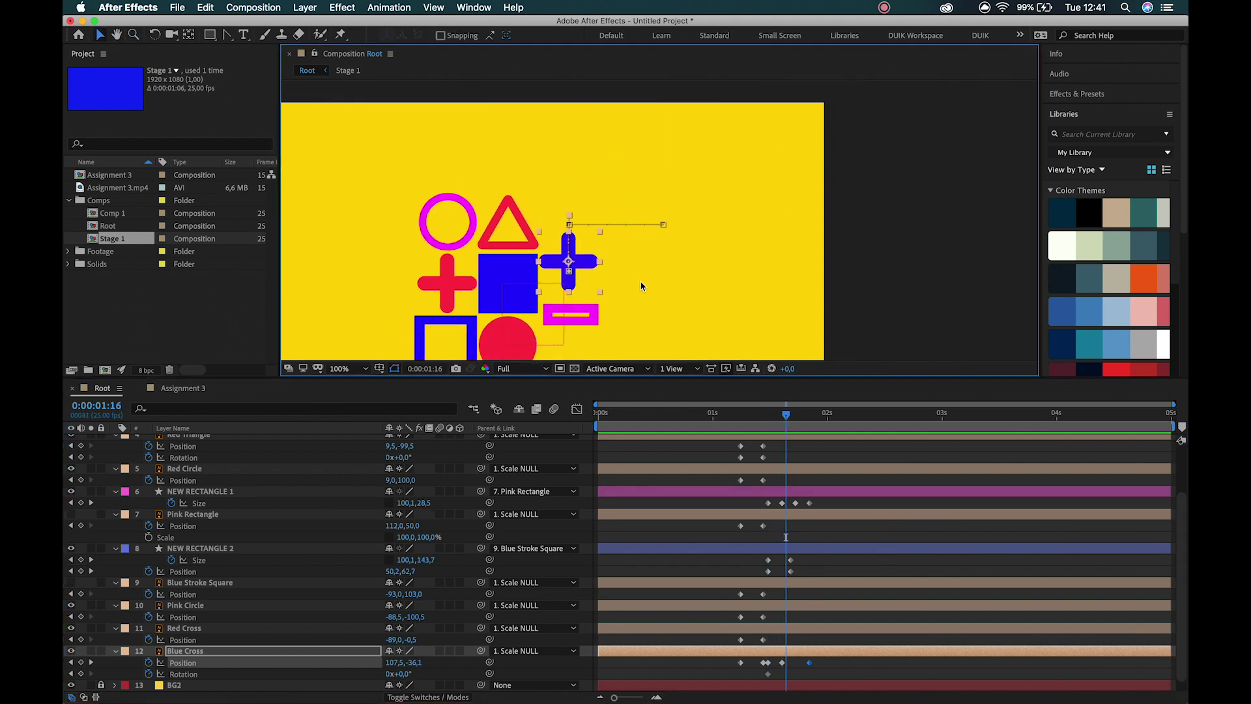
- Step through the Assignment 3 reference around 0:00:03:11 to study the crosses' and rectangles' motion, and return to Root
click(183, 389)
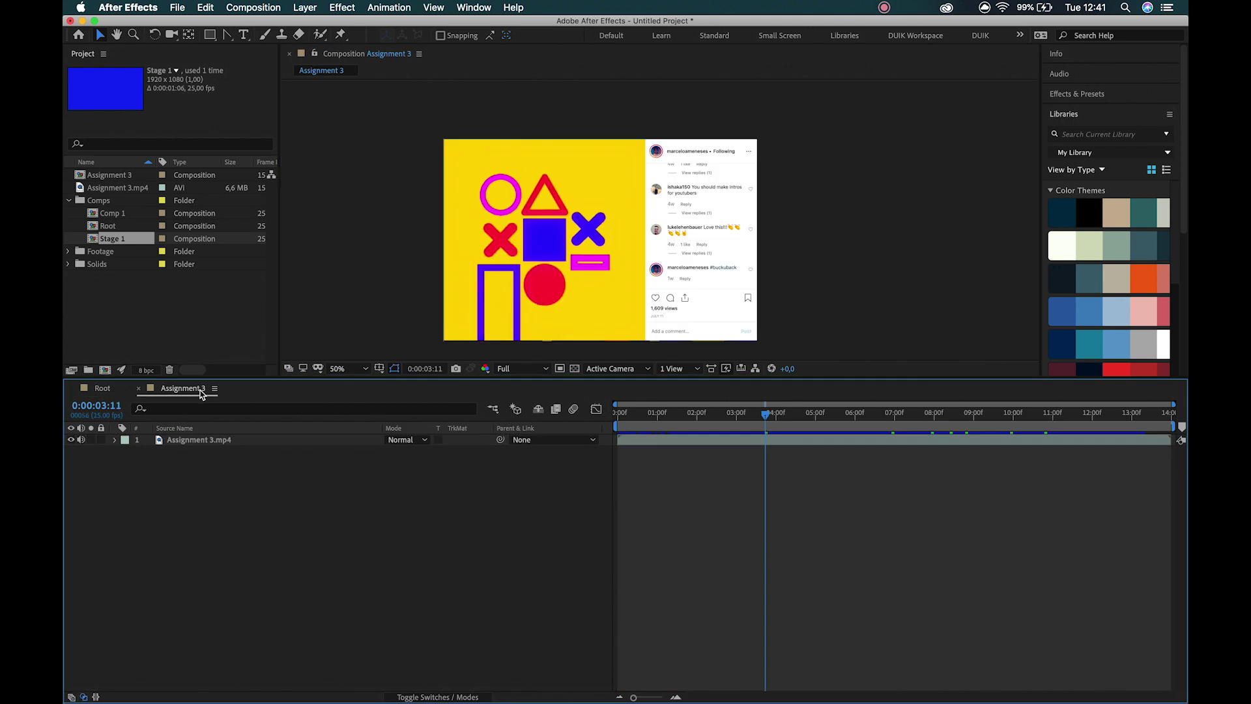
key(Page_Up)
key(Page_Up)
key(Page_Up)
key(Page_Up)
key(Page_Down)
key(Page_Down)
key(Page_Down)
key(Page_Down)
key(Page_Down)
key(Page_Down)
key(Page_Down)
key(Page_Down)
key(Page_Down)
key(Page_Down)
key(Page_Down)
key(Page_Down)
key(Page_Down)
click(116, 390)
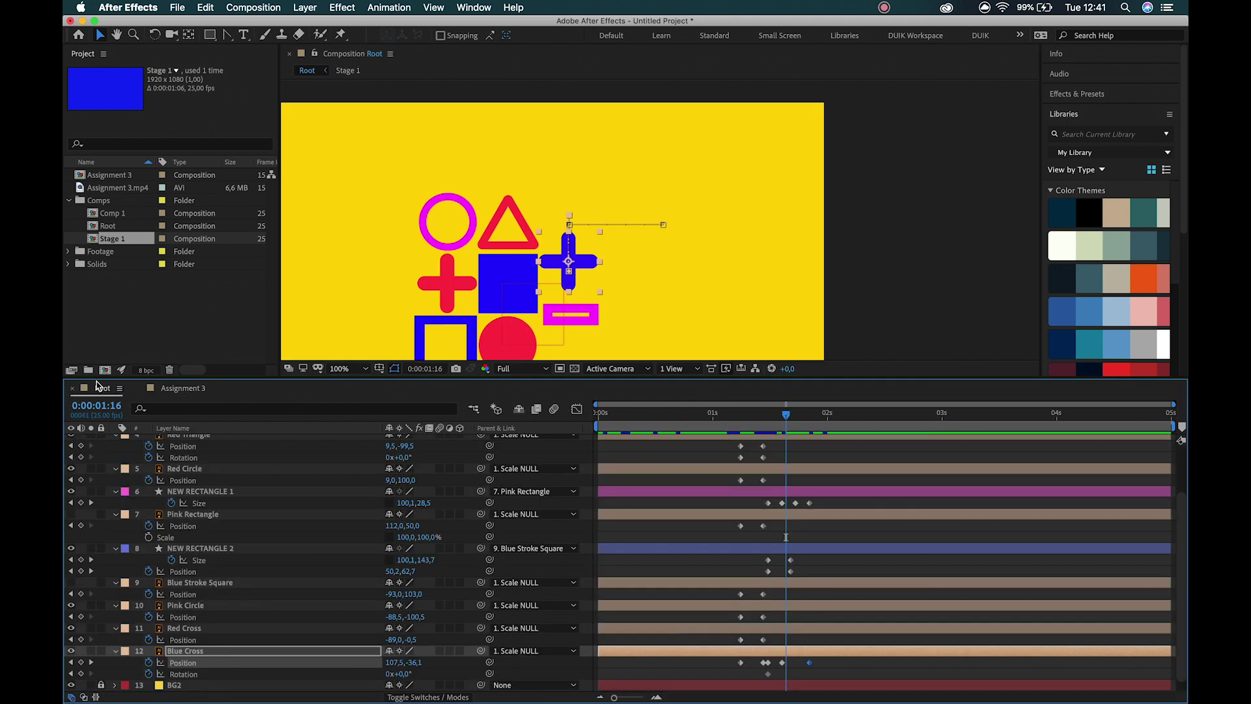
- Examine NEW RECTANGLE 1's Size animation frame by frame between 0:00:01:15 and 0:00:01:21 in Root
click(796, 504)
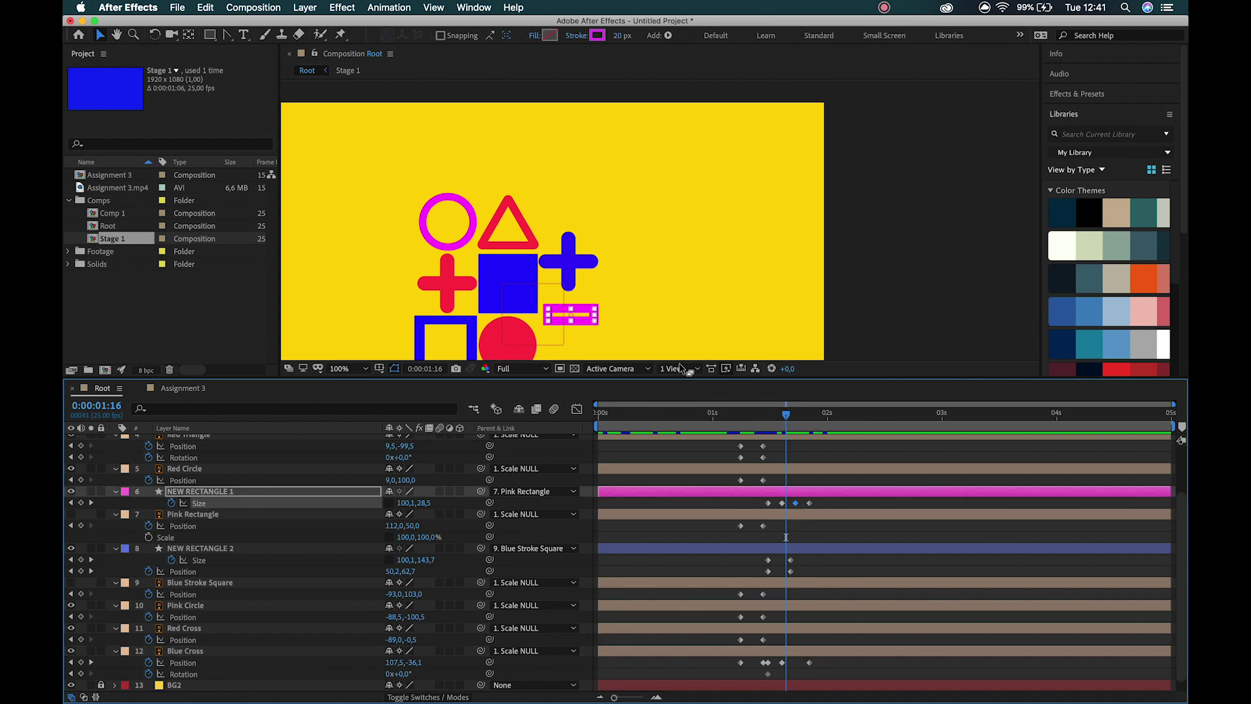
scroll(586, 244, down, 3)
key(Page_Down)
key(Page_Down)
key(Page_Down)
key(Page_Down)
key(Page_Down)
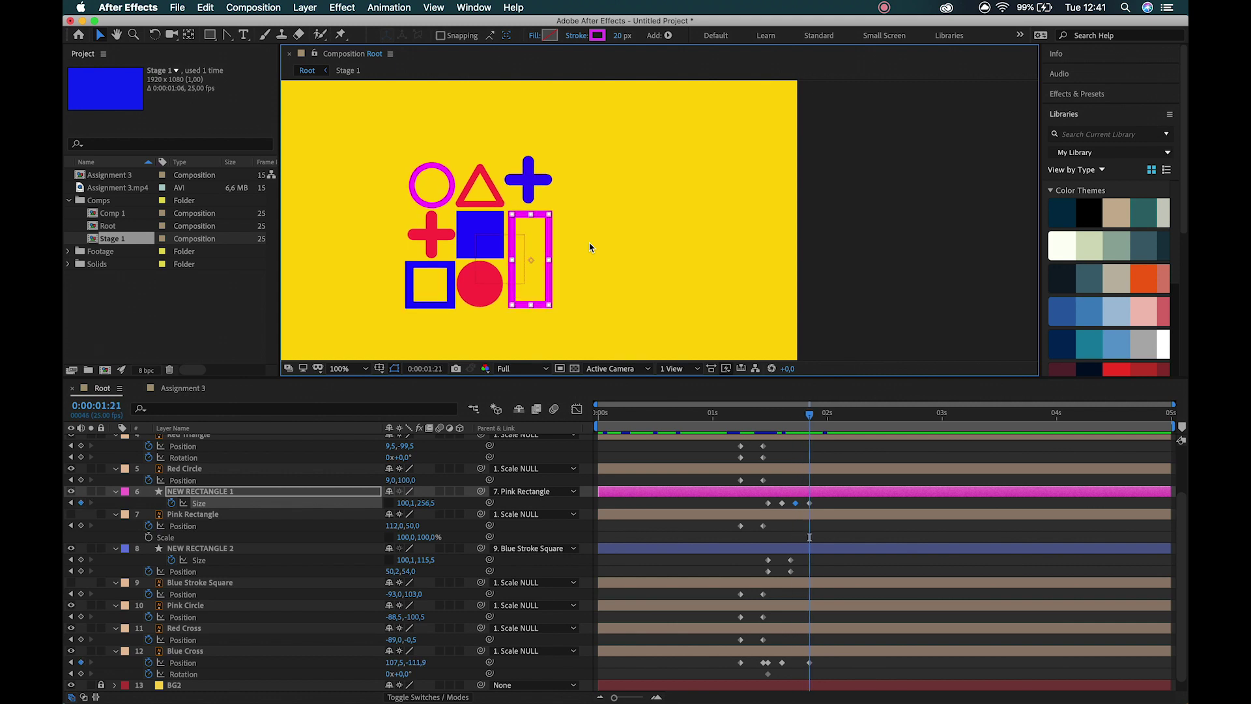
key(Page_Up)
key(Page_Up)
key(Page_Up)
key(Page_Up)
key(Page_Up)
key(Page_Up)
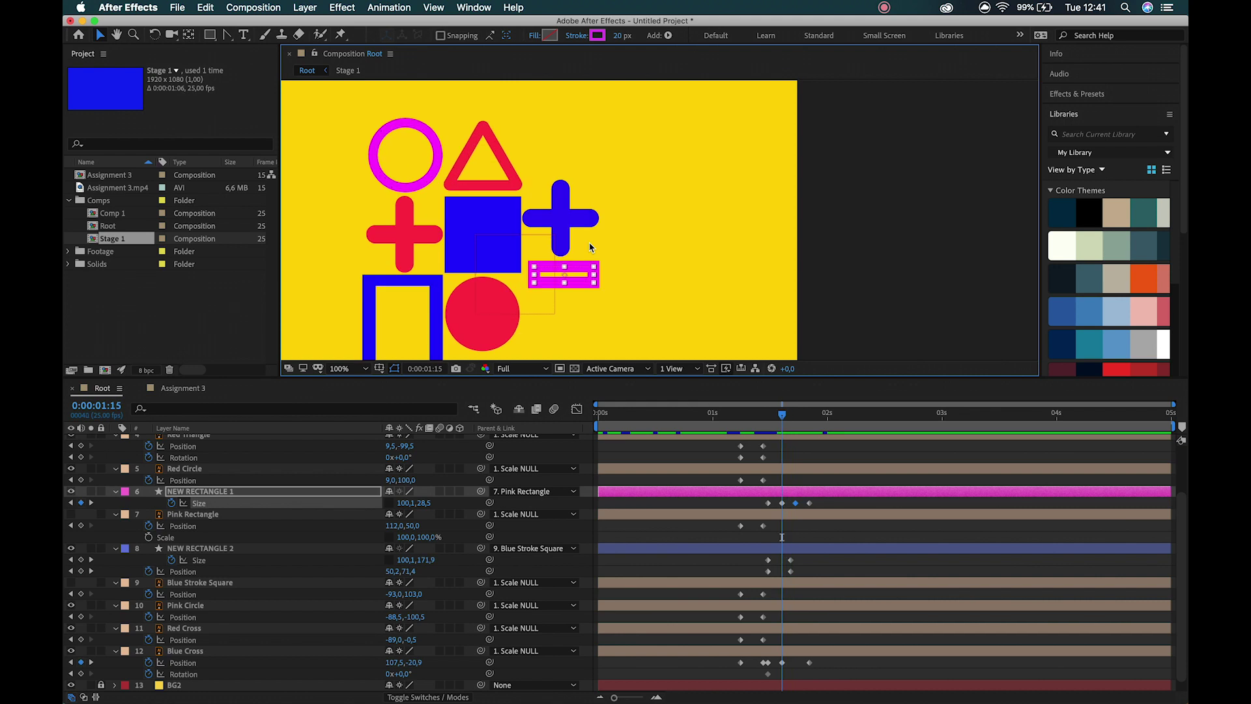
- Set Blue Cross's Rotation to -180° at 0:00:01:21
click(567, 210)
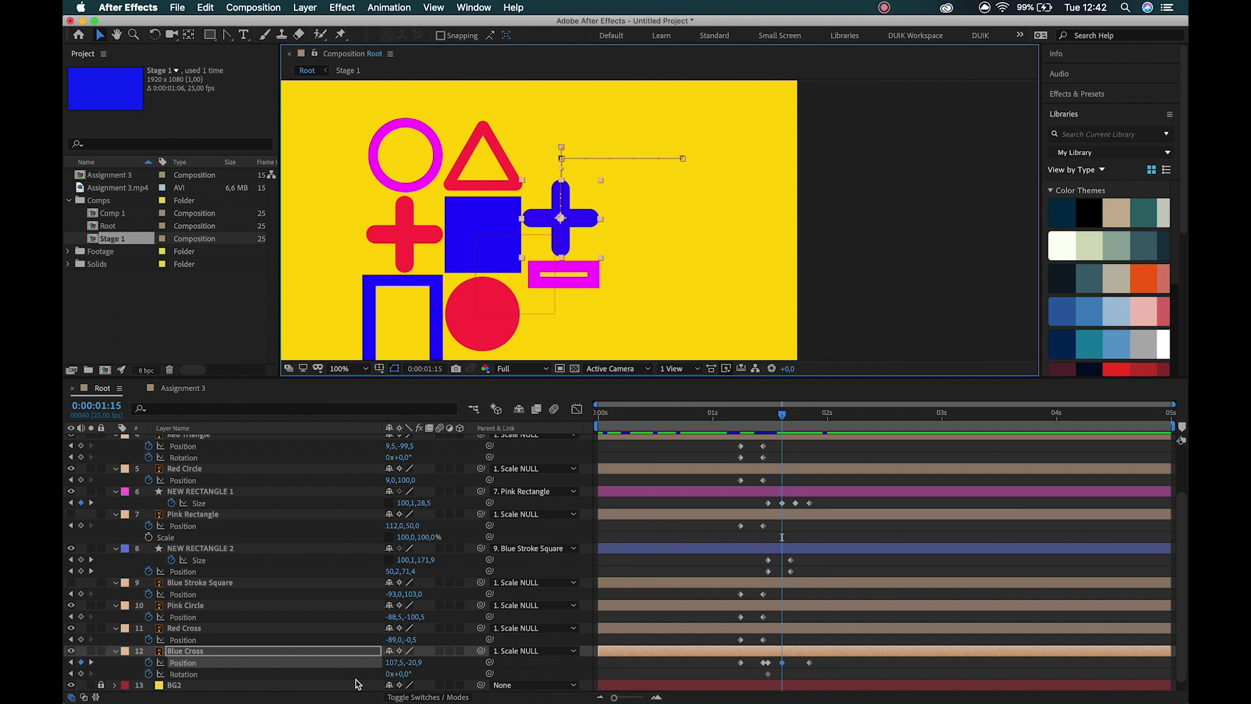
key(Page_Down)
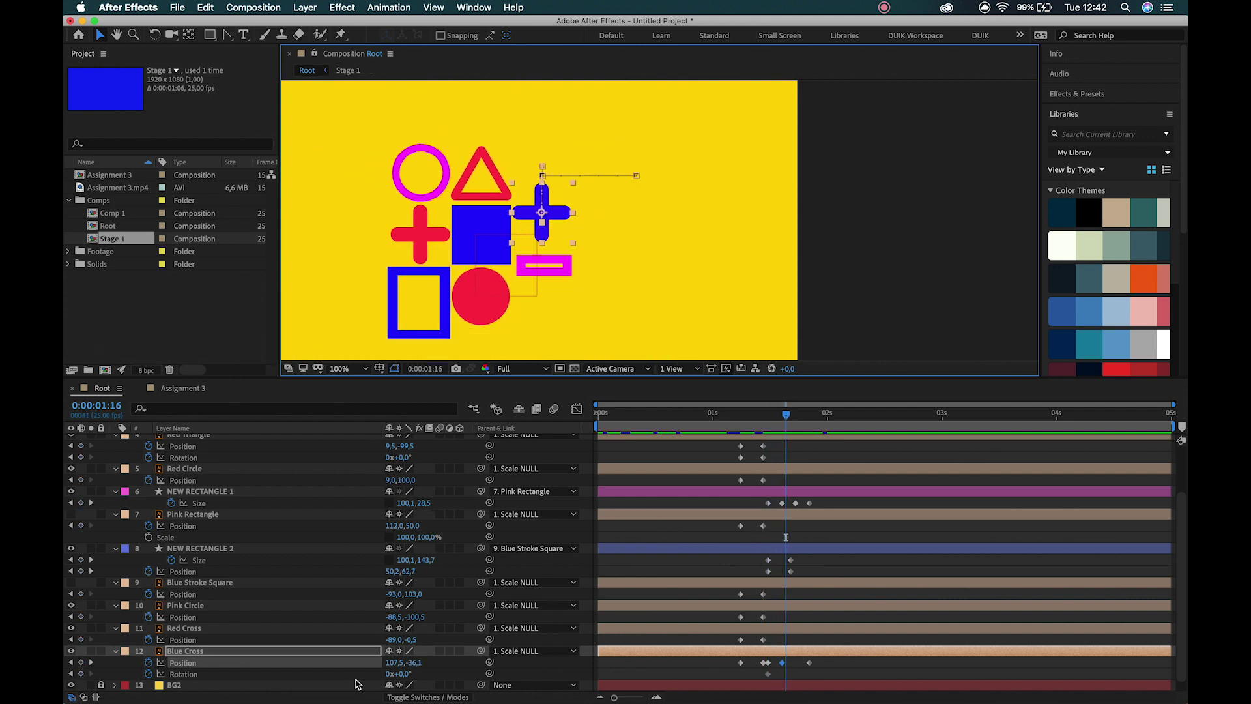
key(Page_Down)
key(Page_Down)
key(Page_Down)
key(Page_Down)
key(Page_Down)
drag(405, 678, 274, 657)
click(405, 674)
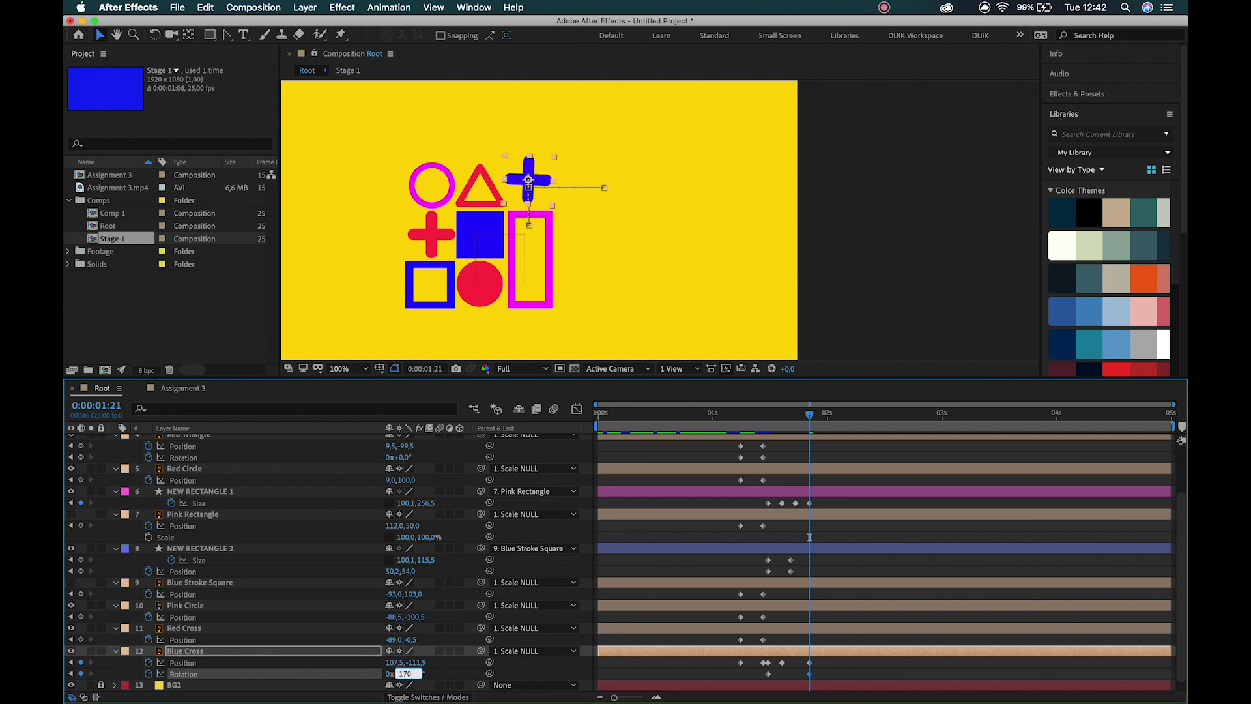
key(Return)
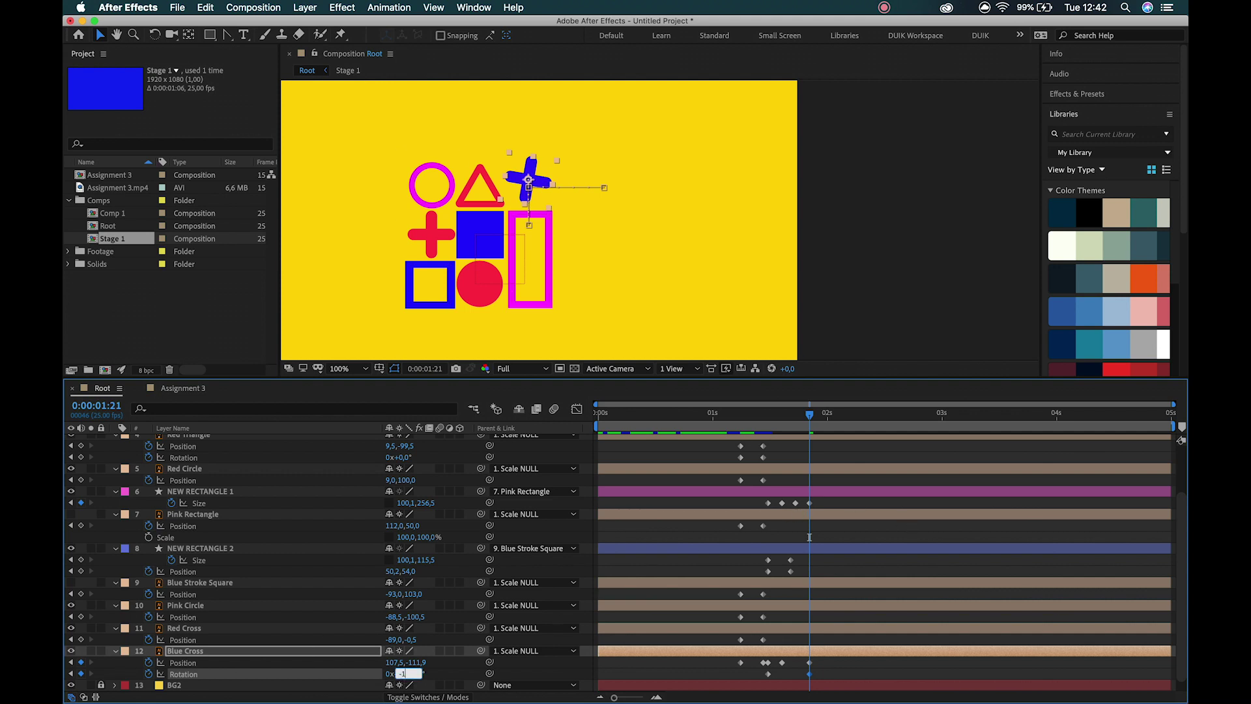
key(Return)
- Scrub through Blue Cross's spin in Root and compare it with the crosses in the Assignment 3 reference
mouse_move(756, 423)
mouse_down()
mouse_move(613, 414)
mouse_move(800, 415)
mouse_move(753, 415)
mouse_up()
click(180, 389)
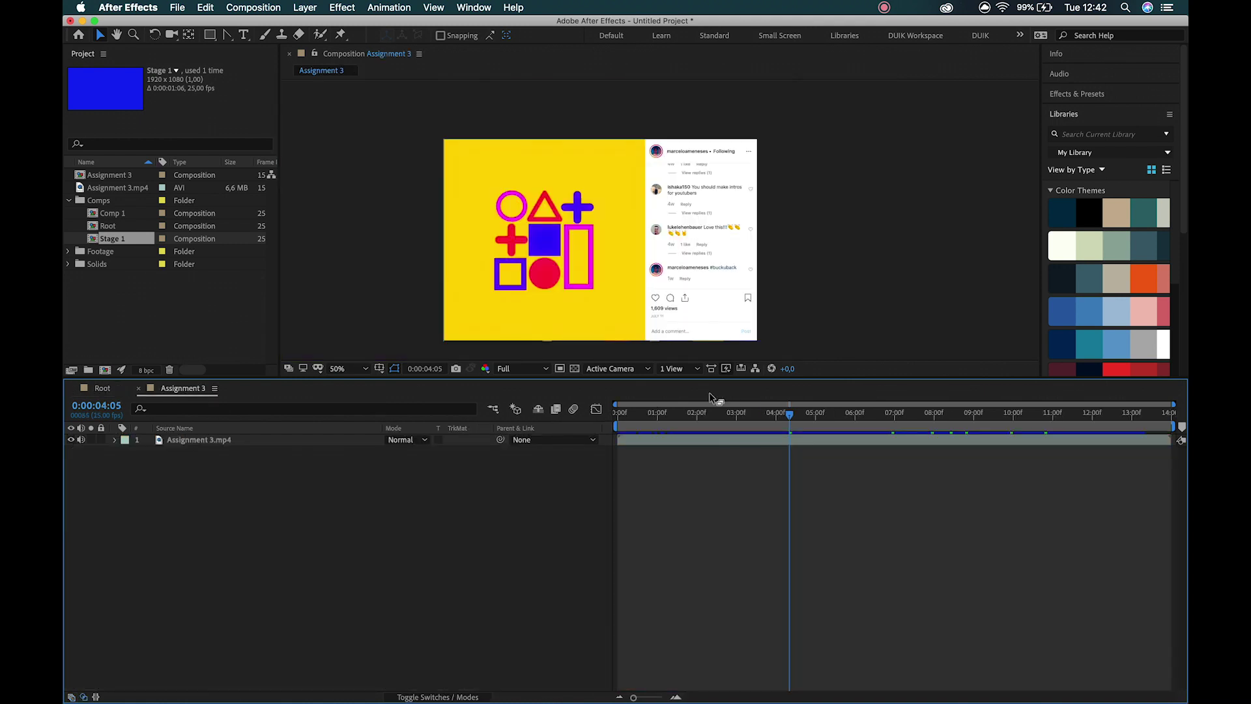
mouse_move(789, 413)
mouse_down()
mouse_move(760, 418)
mouse_move(782, 418)
mouse_move(760, 419)
mouse_move(771, 423)
mouse_up()
click(103, 388)
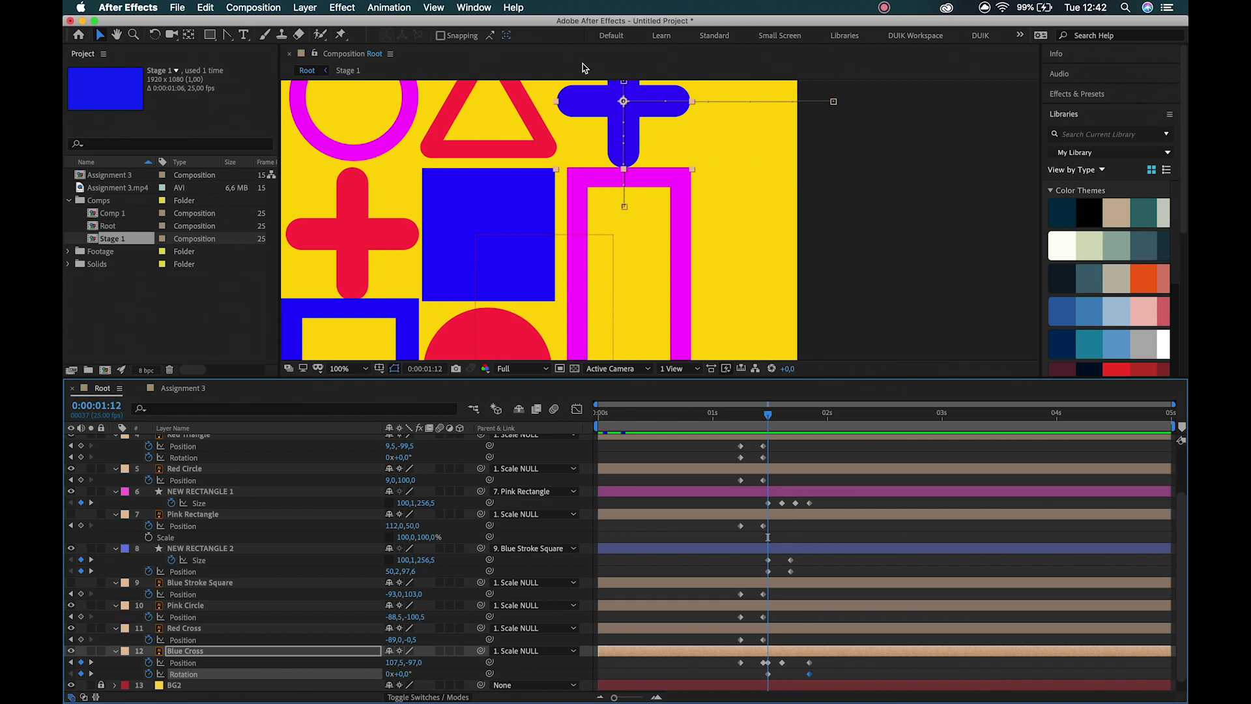
- Keyframe Red Cross's Rotation at 0:00:01:12 and 0:00:01:21, giving it a half turn opposite to Blue Cross's
click(356, 236)
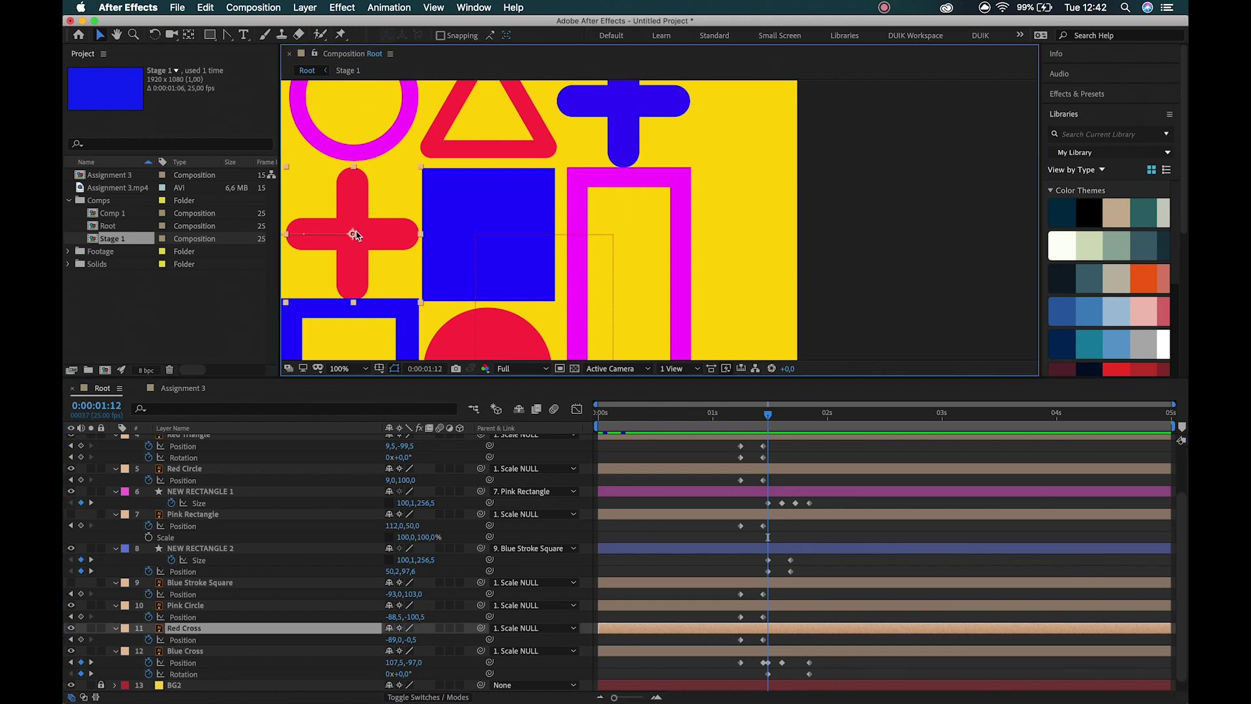
scroll(406, 244, down, 1)
drag(613, 285, 521, 285)
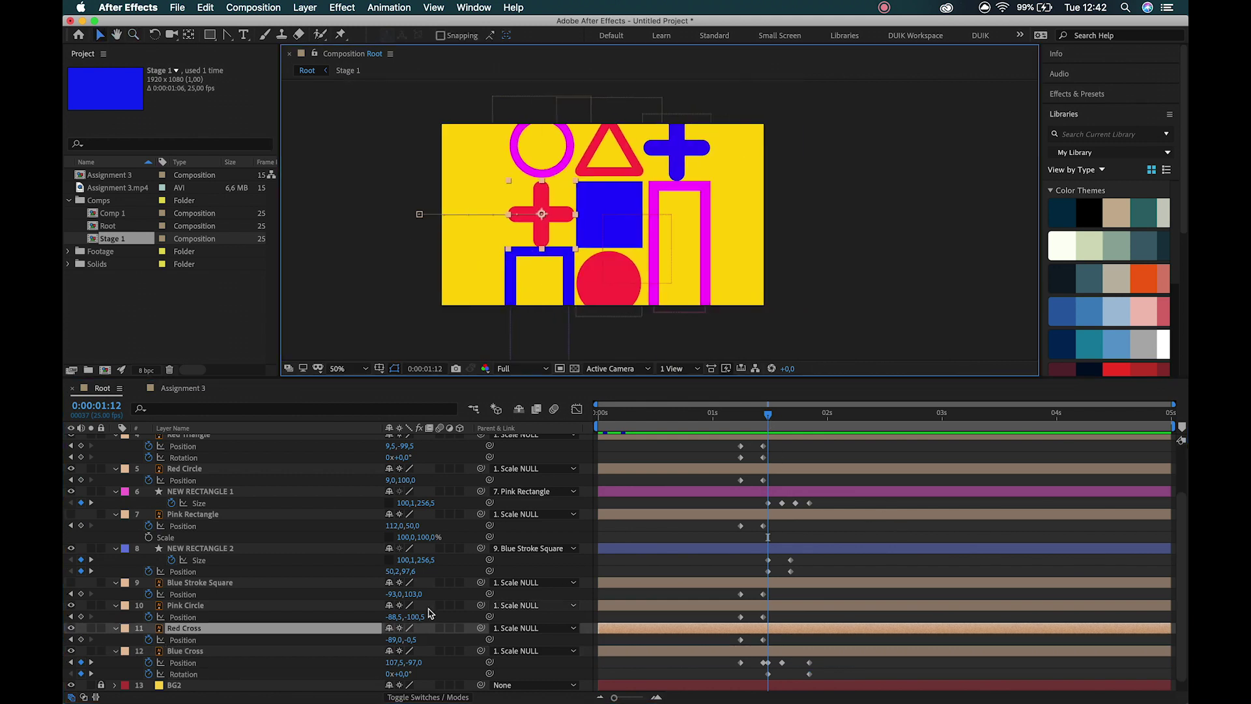
key(shift+r)
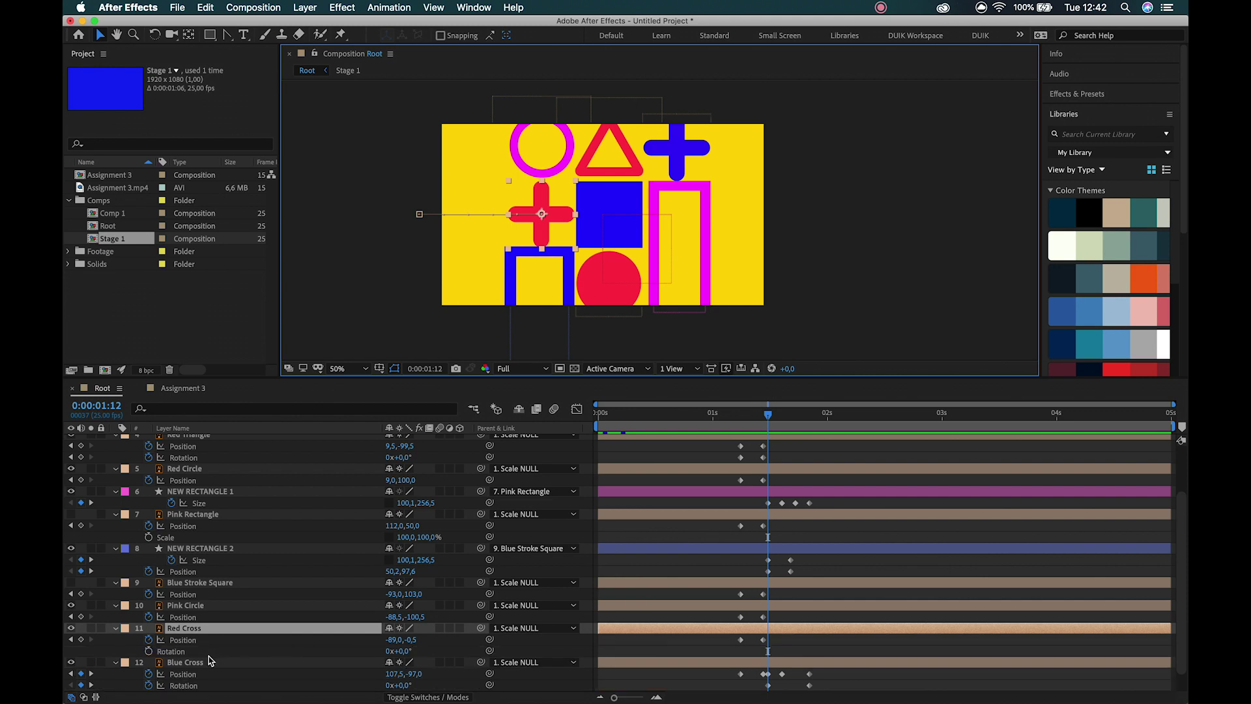
click(149, 651)
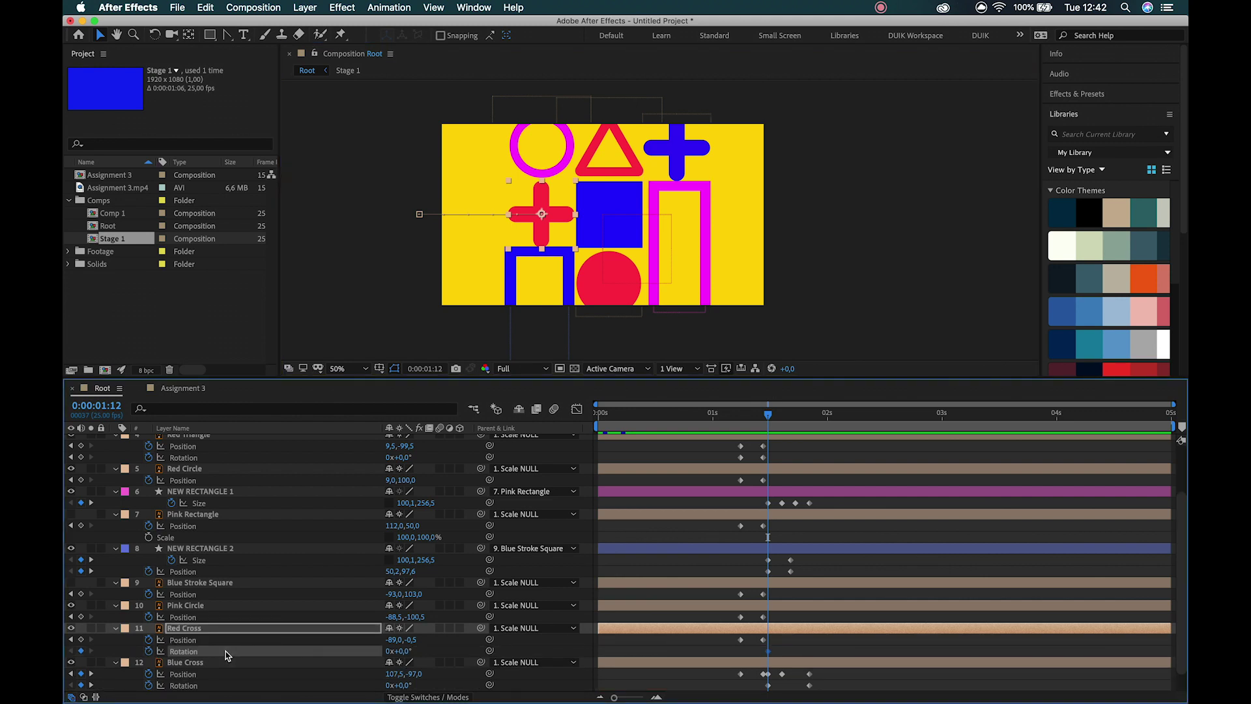
key(k)
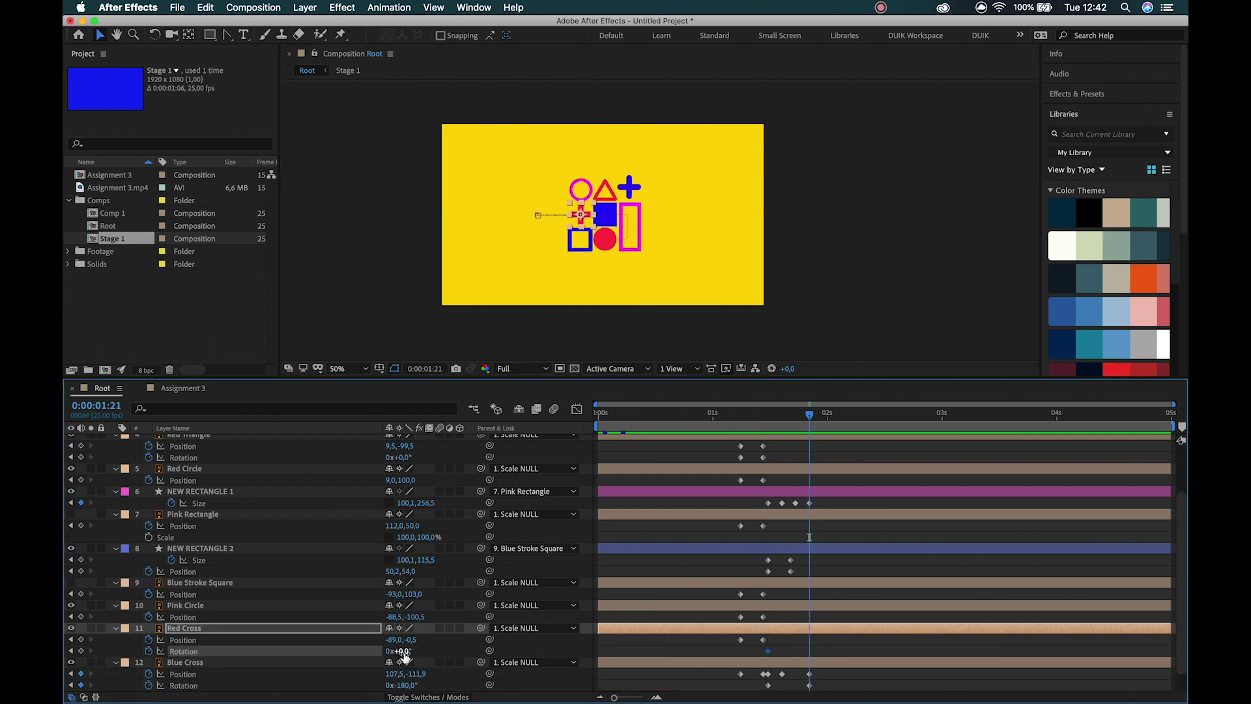
key(Return)
- Preview the Root animation and compare it with the Assignment 3 reference at 0:00:04:08 and 0:00:04:09
key(space)
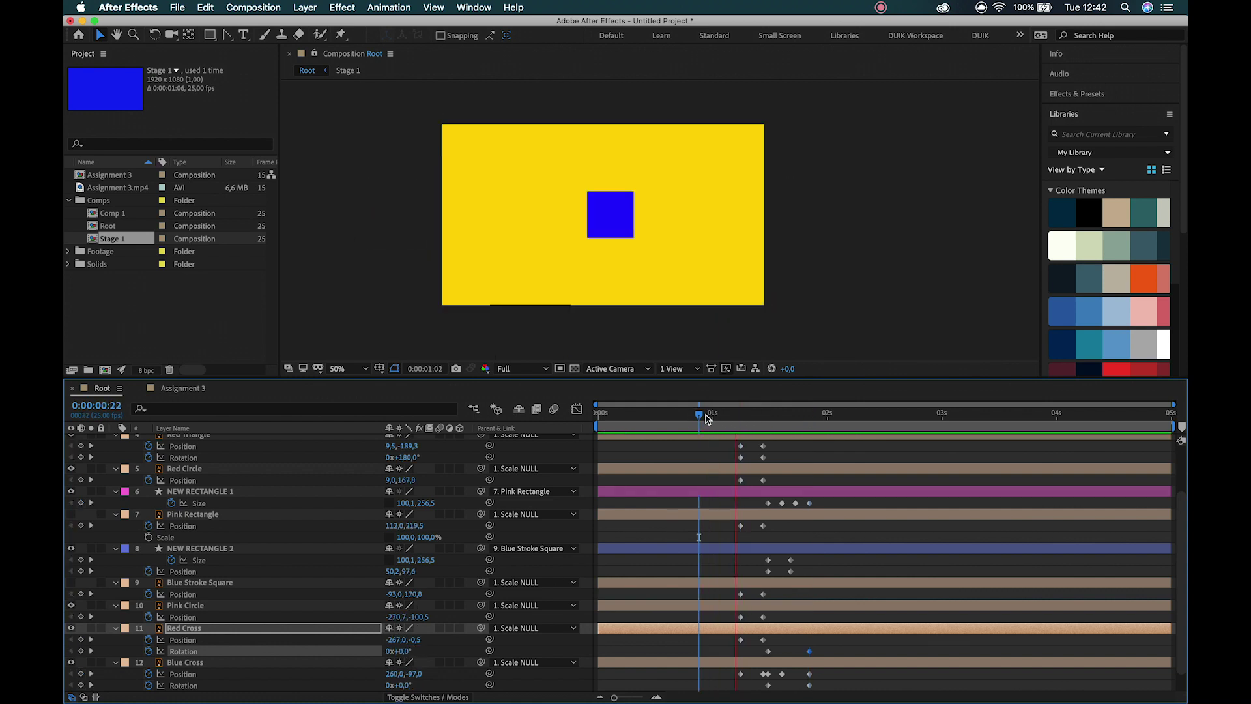
click(708, 415)
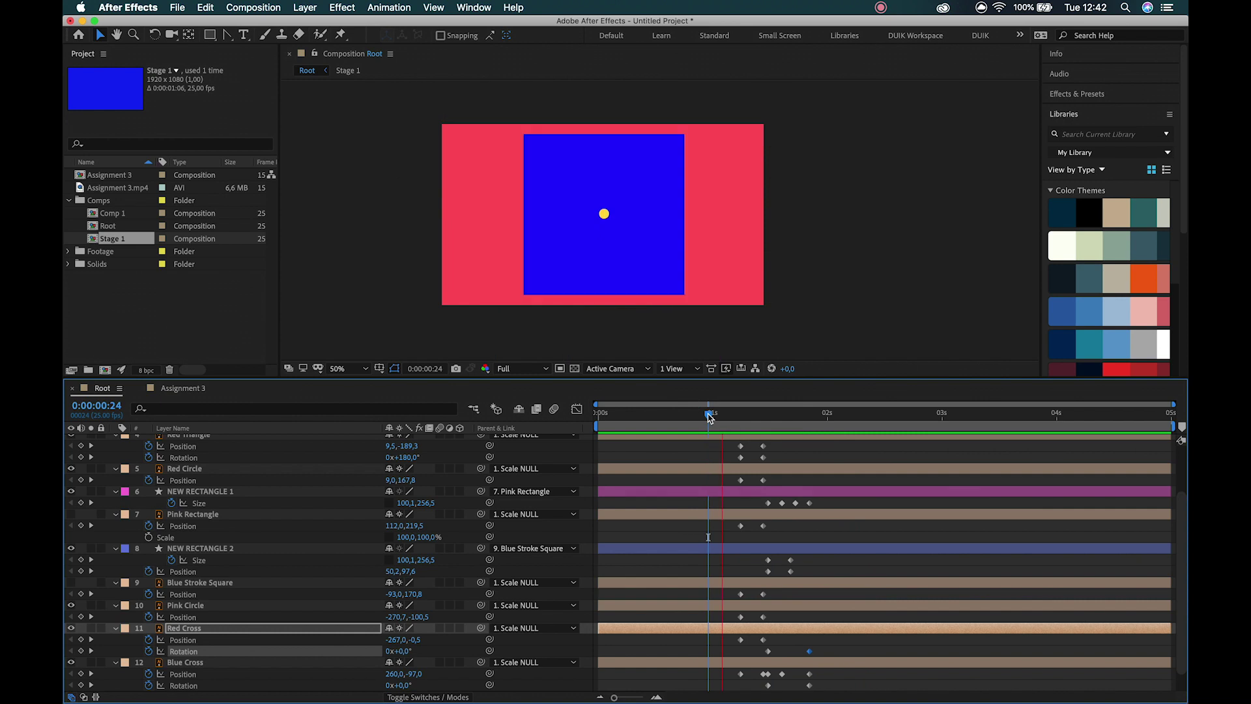
drag(708, 417, 462, 427)
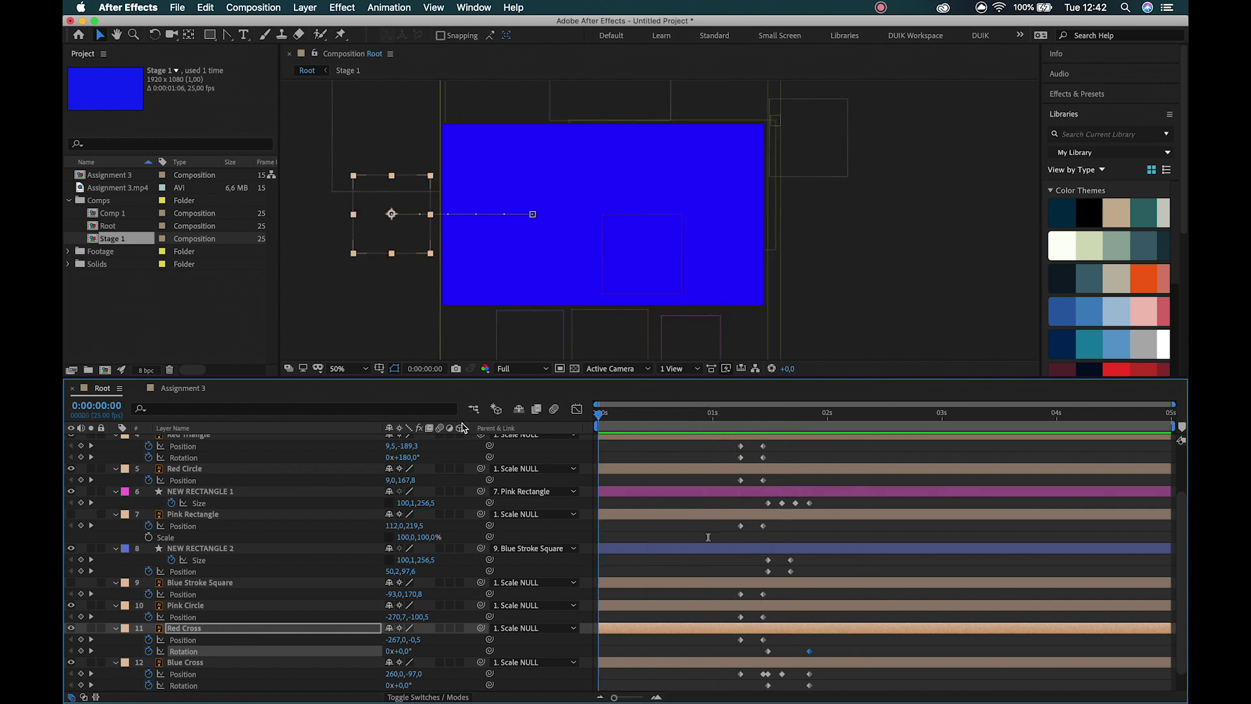
click(183, 389)
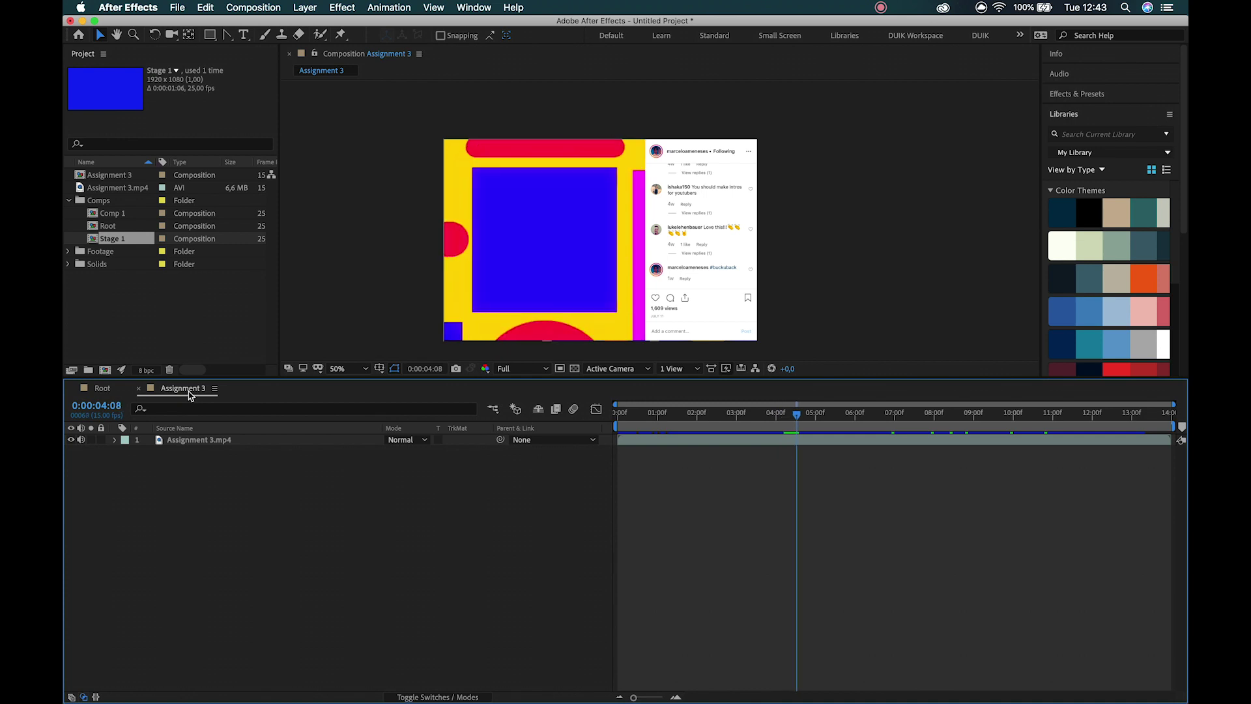
click(99, 390)
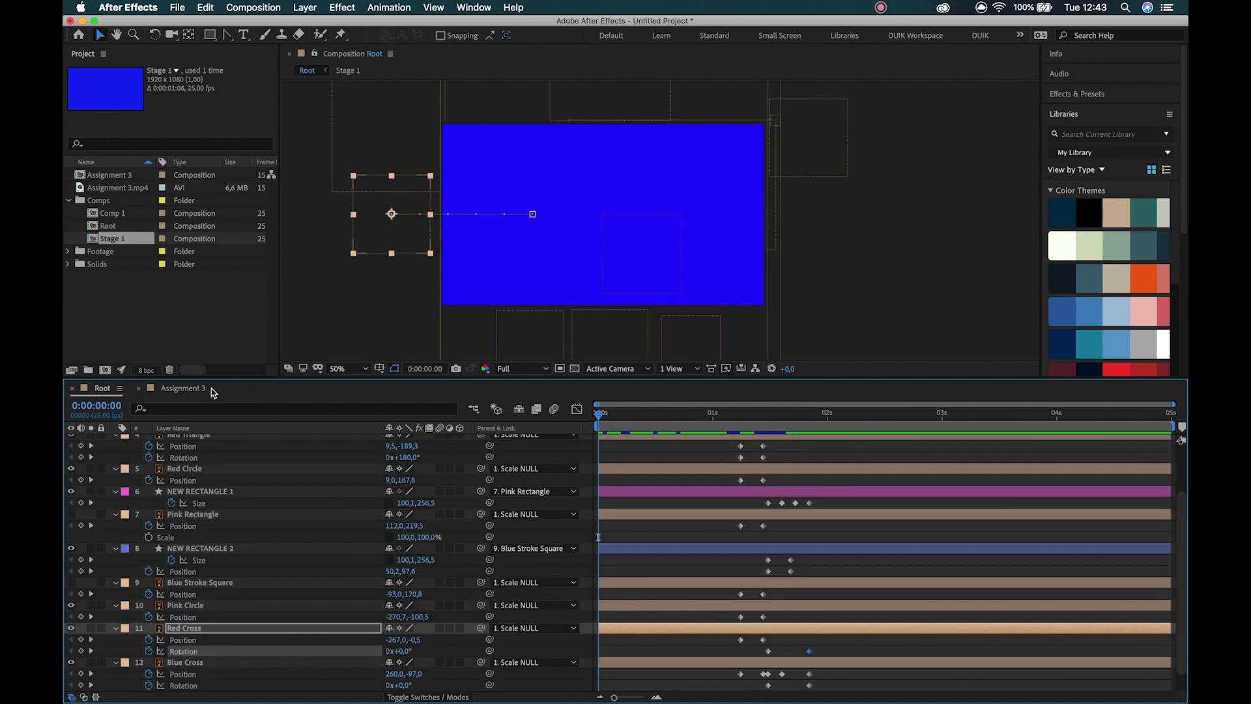
click(186, 390)
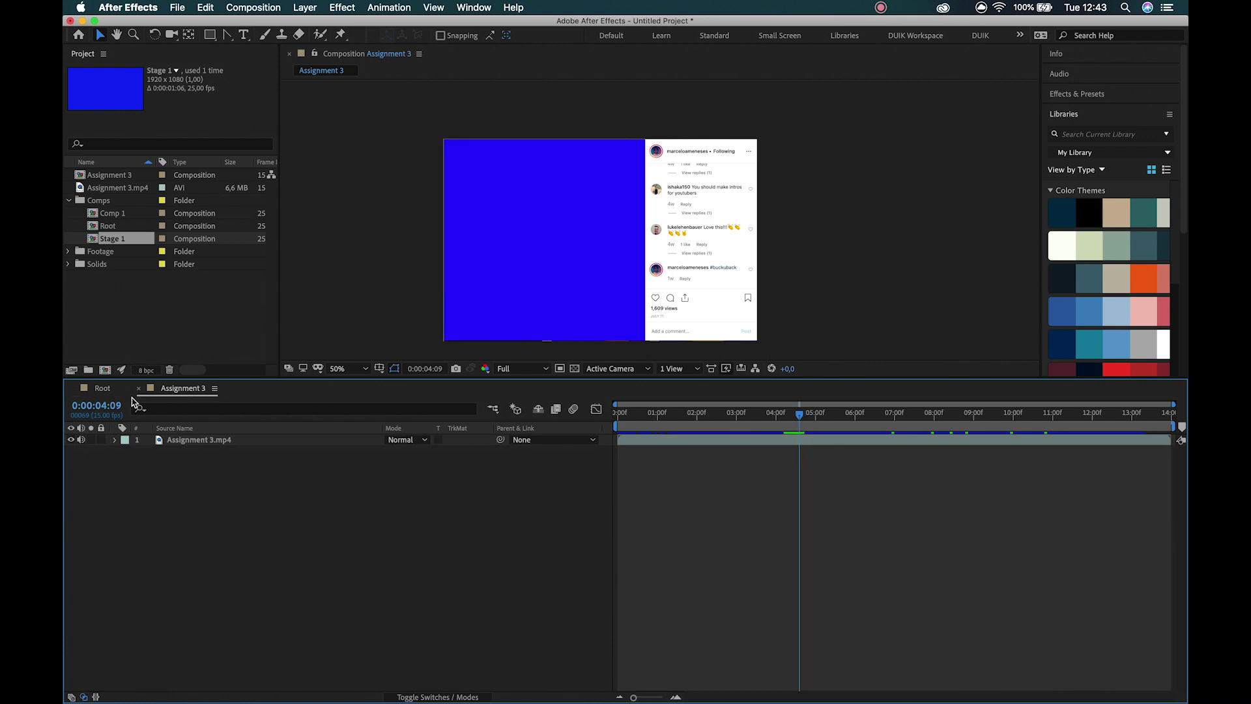
- Set Scale NULL's Scale at 0:00:02:00 in Root to 2498% so the blue square fills the frame
click(96, 389)
drag(785, 416, 832, 421)
scroll(824, 468, up, 3)
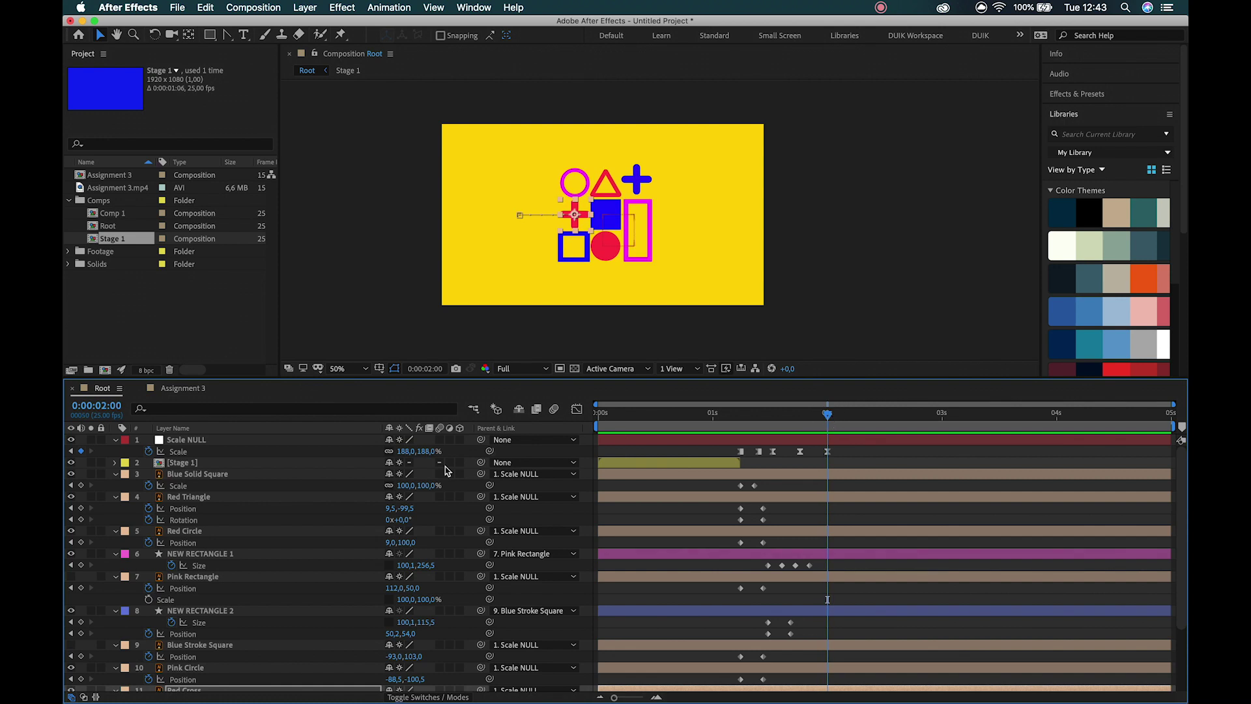
drag(428, 455, 602, 469)
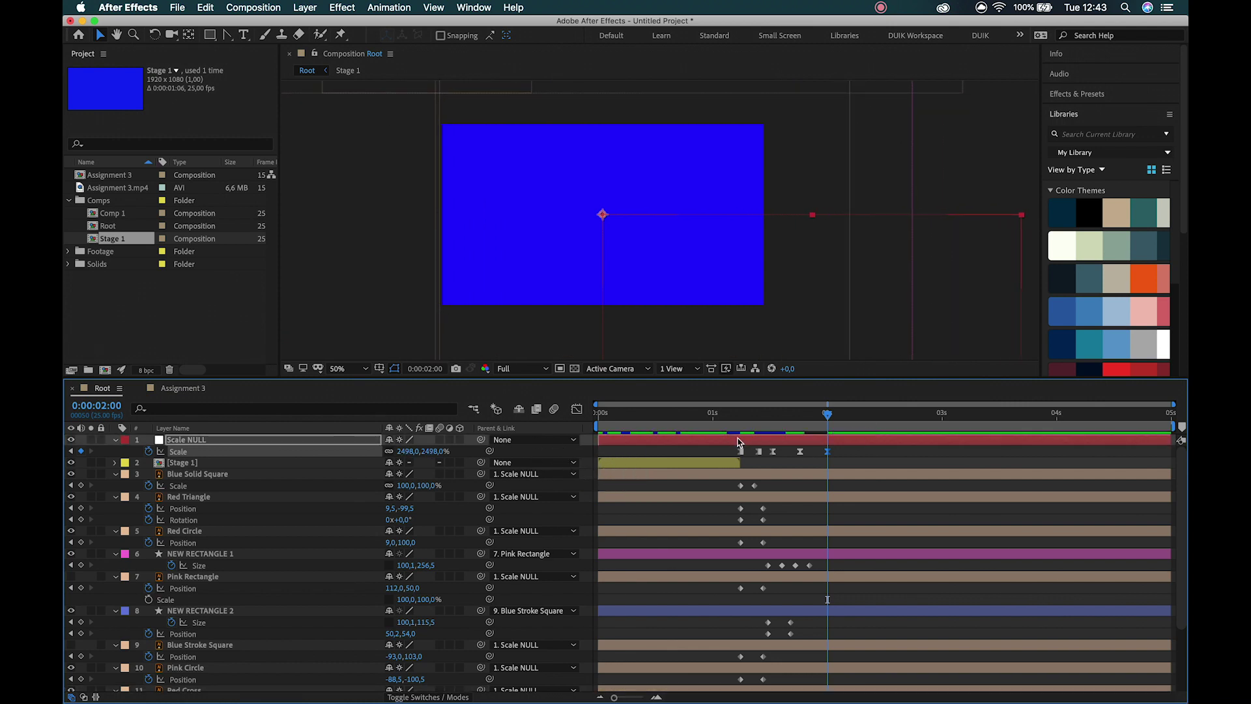
- End Root's work area just after 0:00:02:01 and preview the animation
drag(727, 427, 730, 419)
key(space)
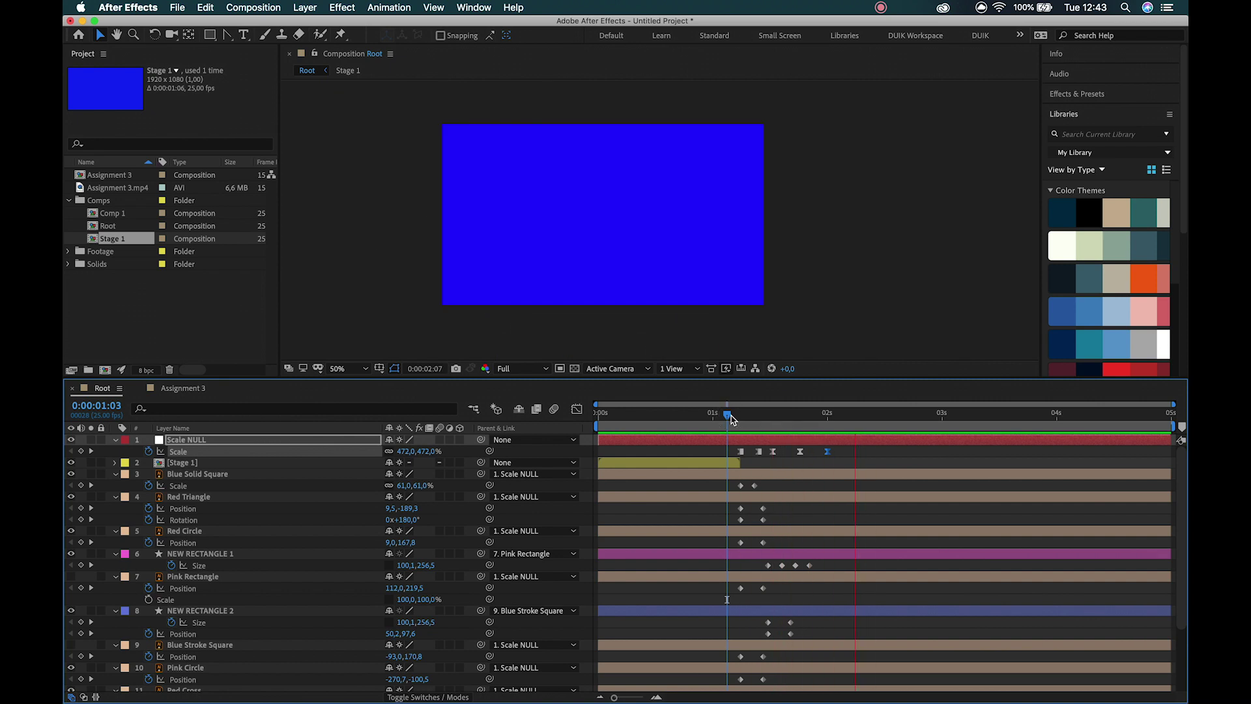
drag(731, 419, 832, 424)
key(space)
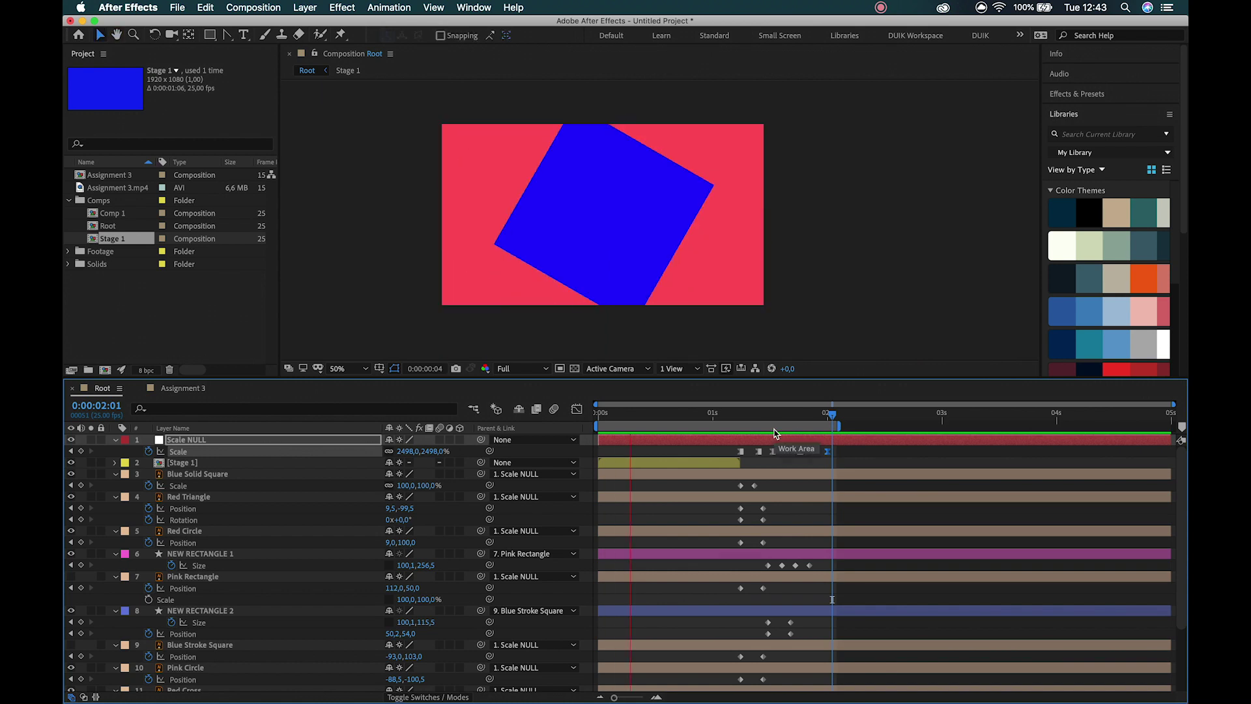
key(space)
- Play the Assignment 3 reference from 0:00:04:09 to study the looping shape animation
click(182, 388)
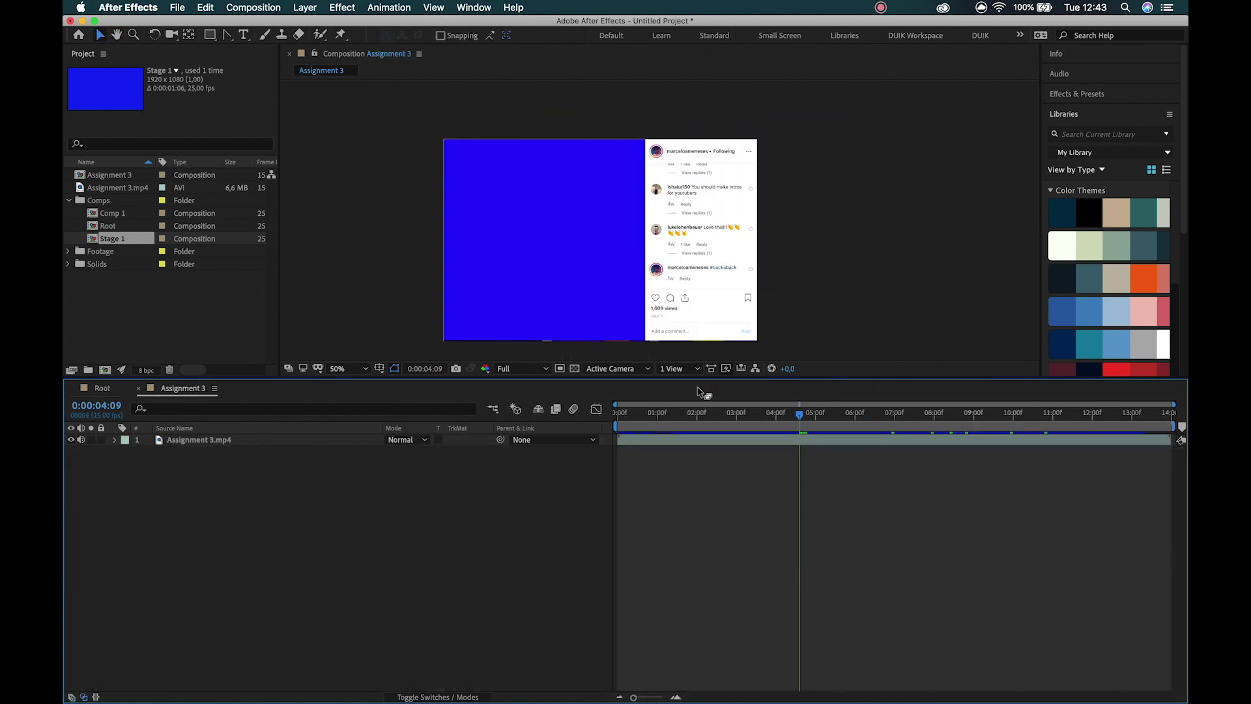
key(space)
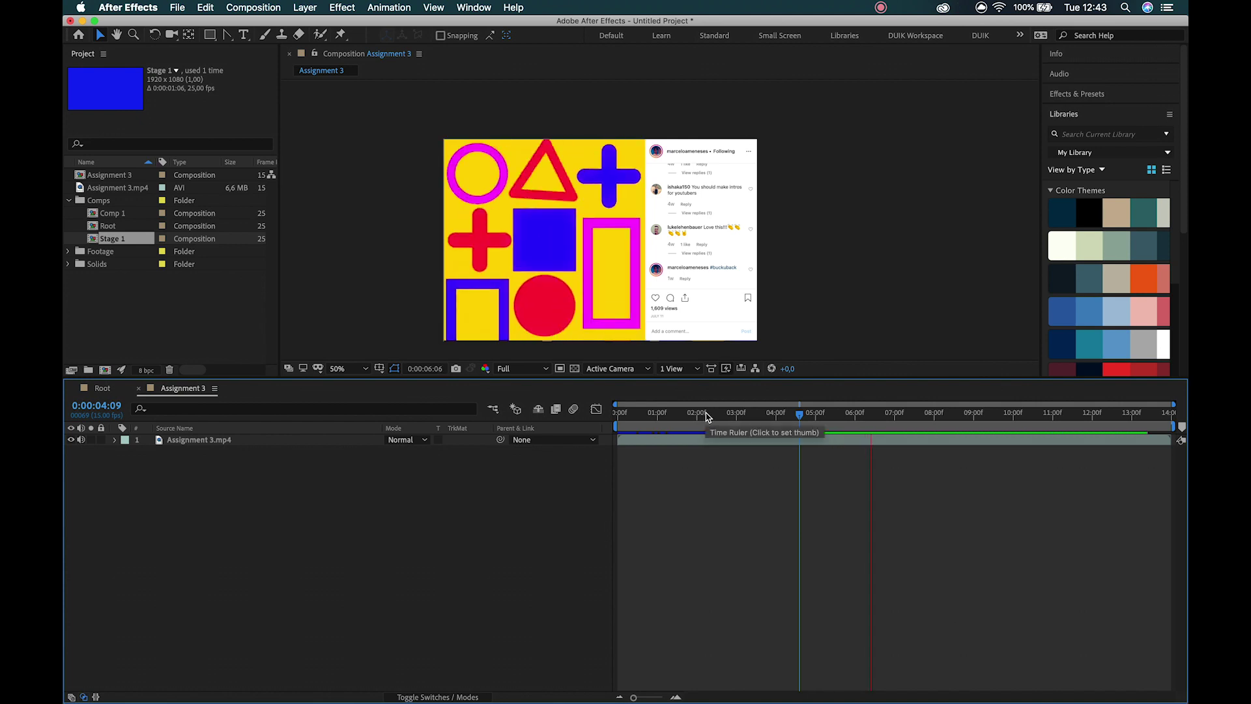
key(space)
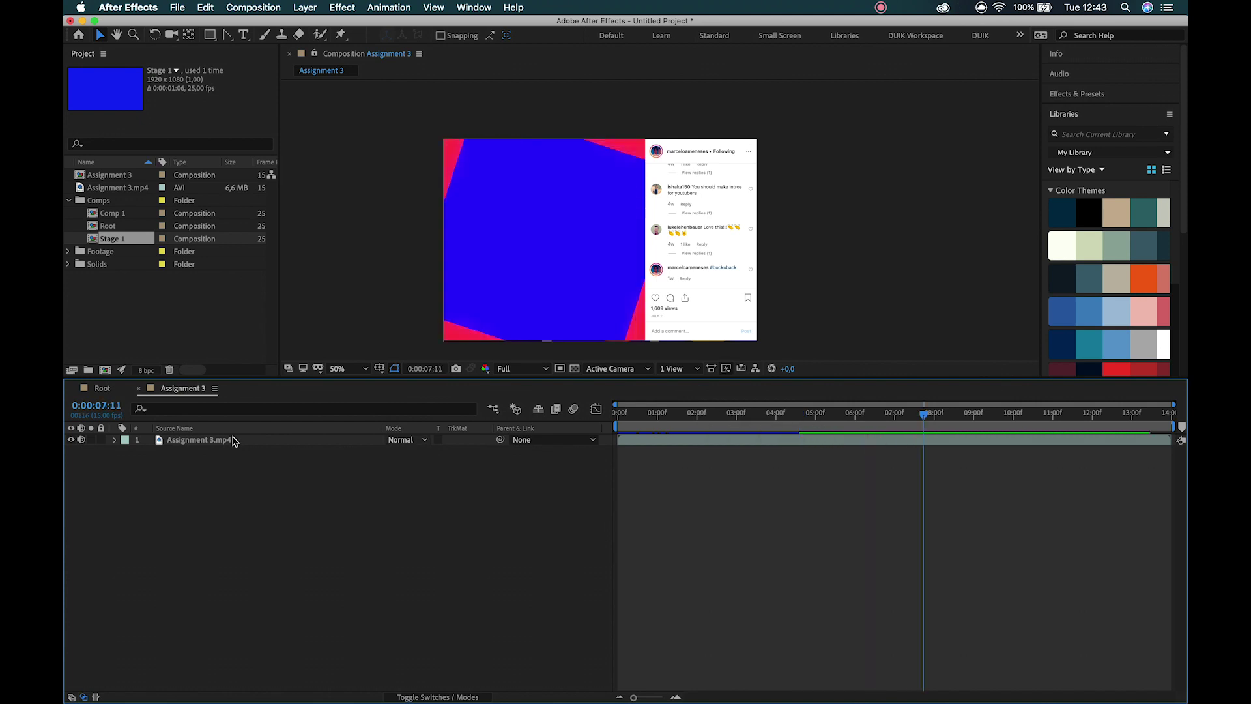
- Select all layers in Root and reveal their modified properties in an enlarged timeline
click(102, 388)
drag(761, 418, 800, 423)
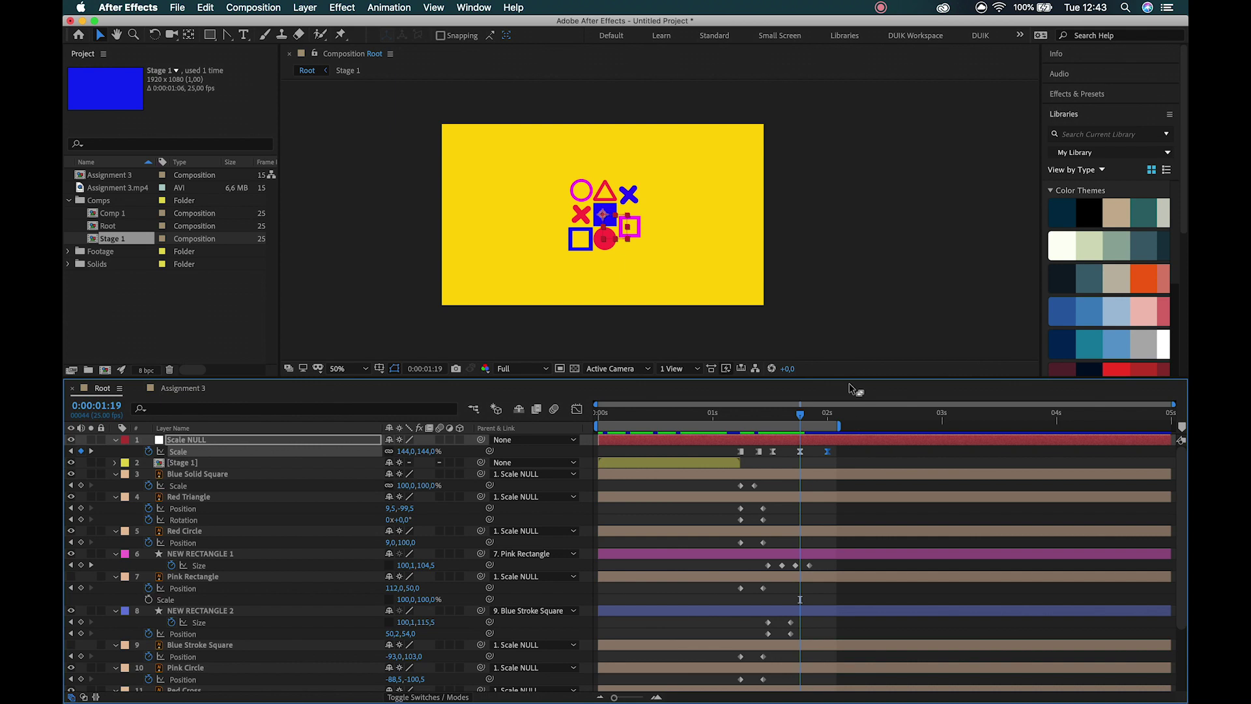
drag(849, 378, 857, 217)
key(super+a)
key(u)
key(u)
key(u)
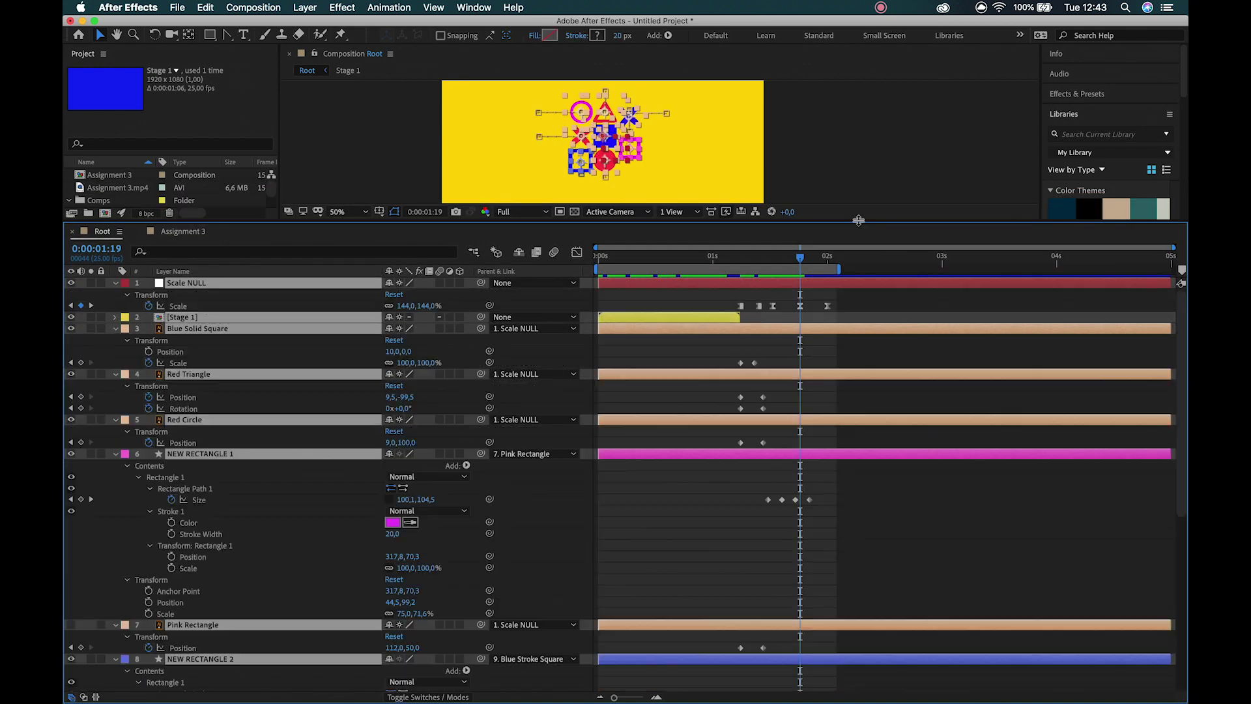
- Select the keyframes of all layers in Root and stretch them proportionally so the last Scale NULL keyframe falls at about 0:00:02:11
drag(720, 286, 852, 685)
key(super+z)
drag(723, 298, 871, 685)
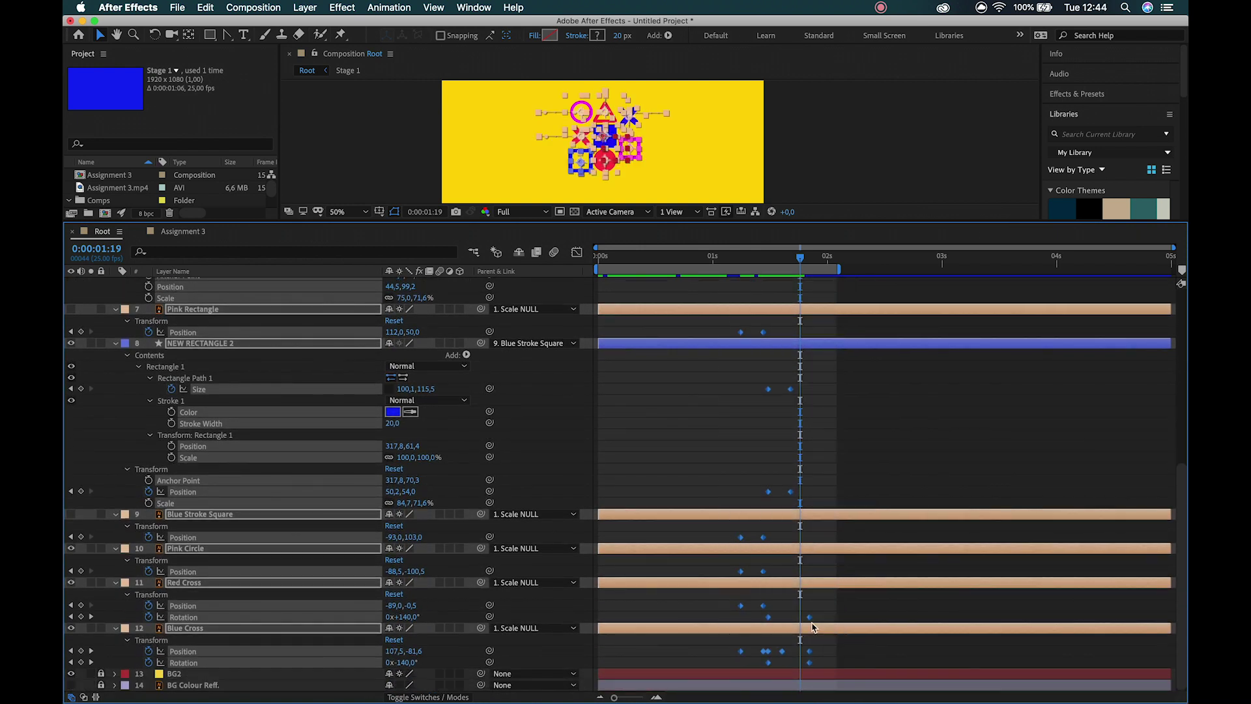
scroll(821, 605, up, 10)
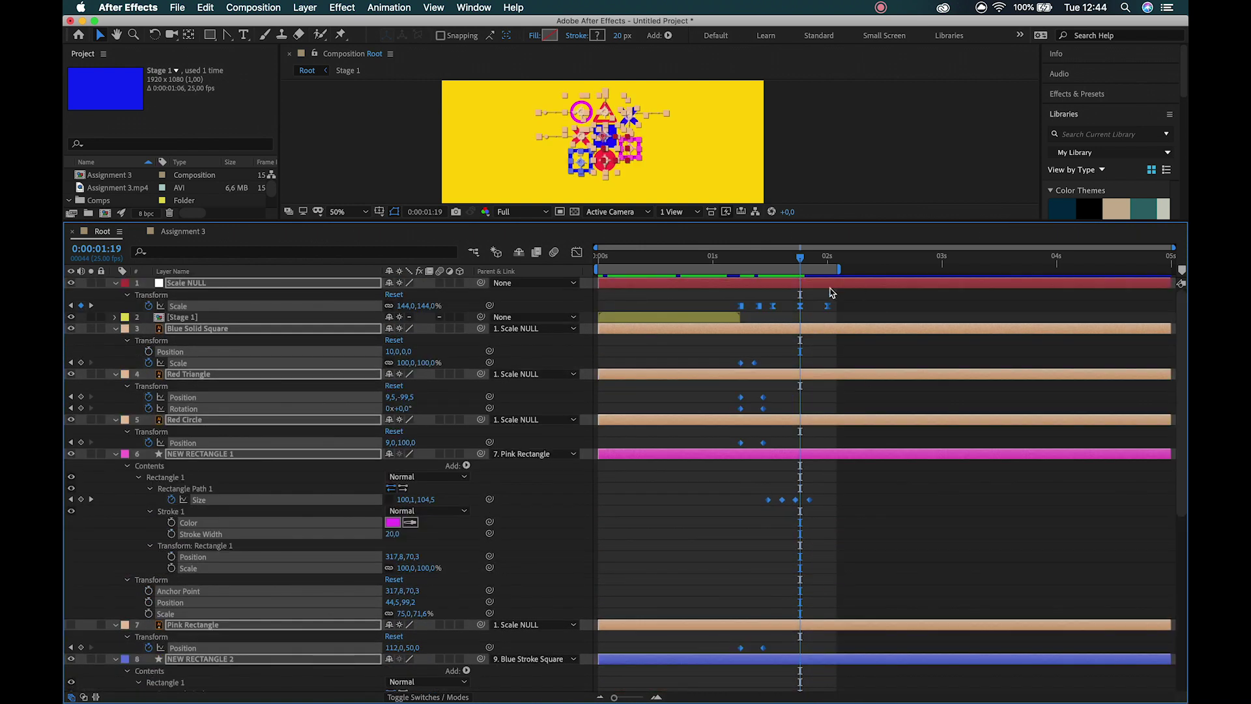
drag(828, 309, 879, 311)
- Extend Root's work area to just after 0:00:02:13 and preview the slower animation
drag(876, 263, 888, 259)
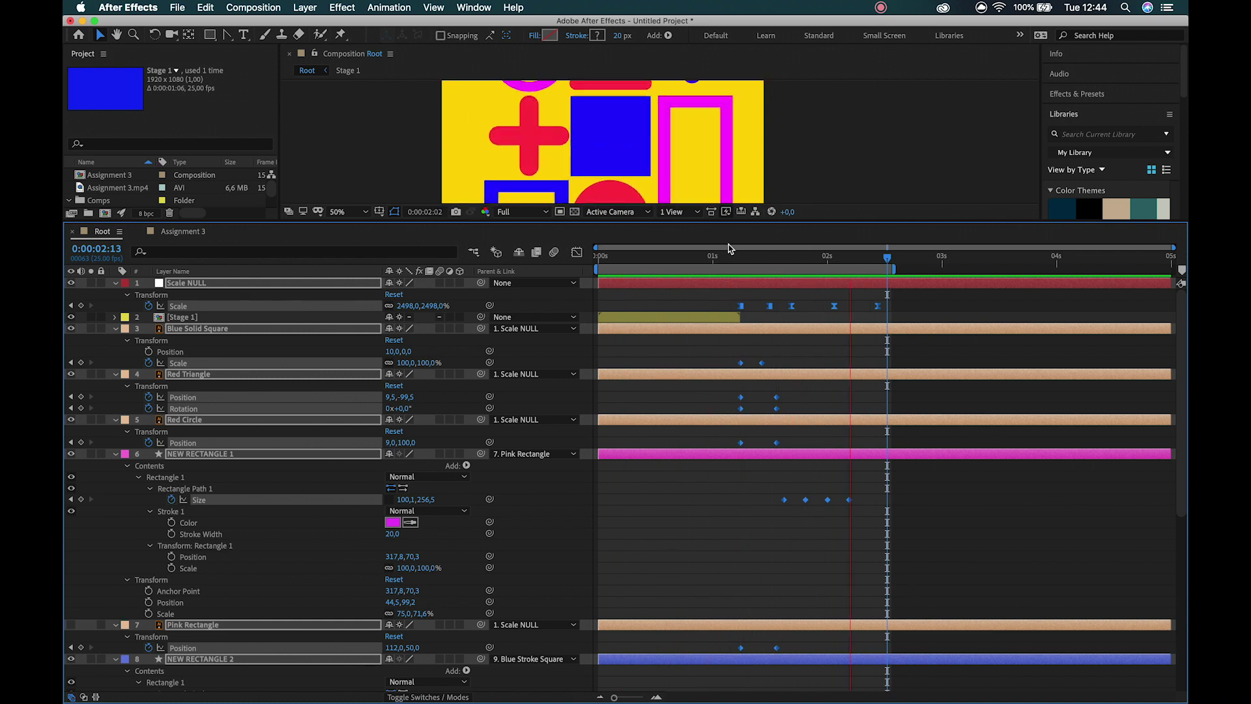
key(space)
click(808, 349)
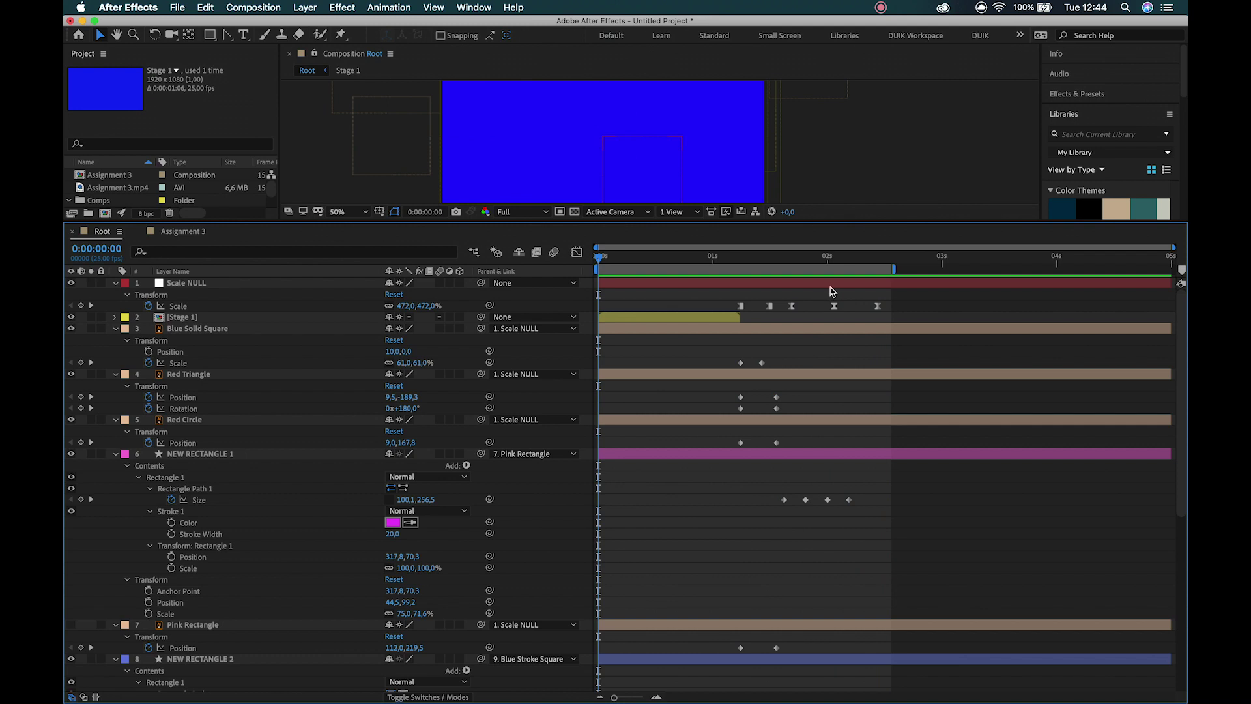
- Lengthen the ease handles at Scale NULL's fourth Scale keyframe for a steeper final speed peak, and preview from 0:00:01:06
click(834, 306)
click(577, 253)
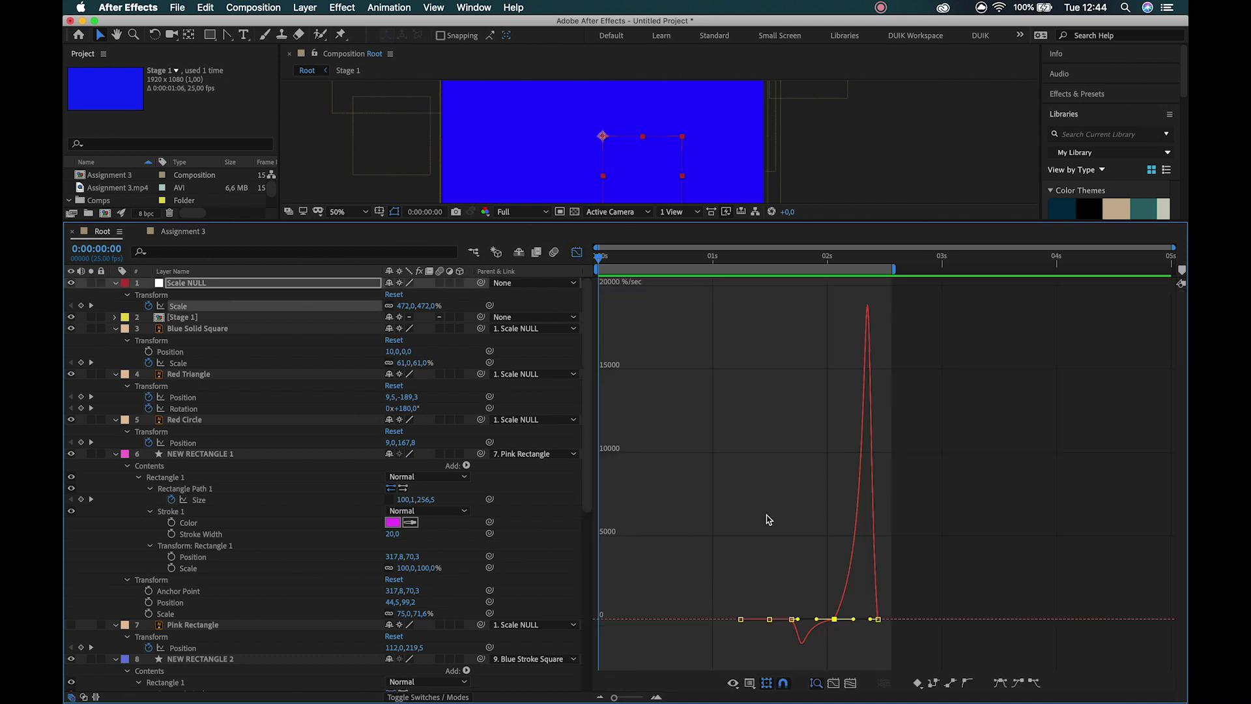
drag(816, 618, 884, 608)
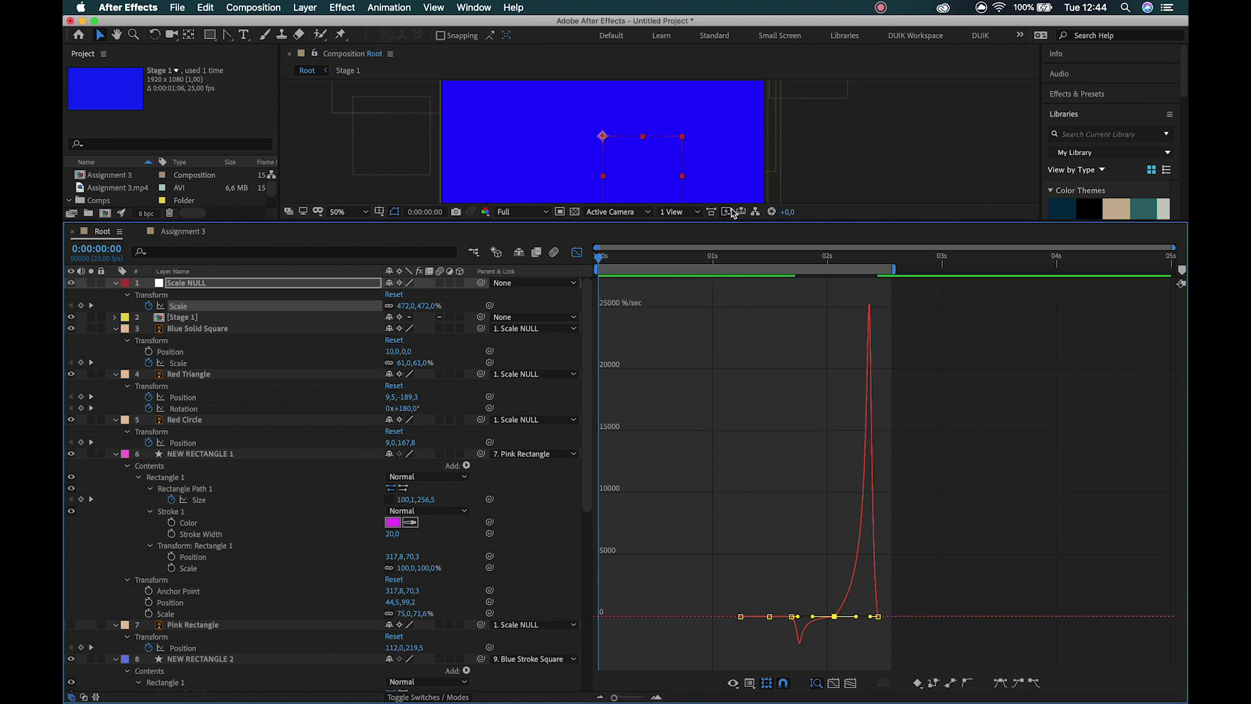
click(741, 259)
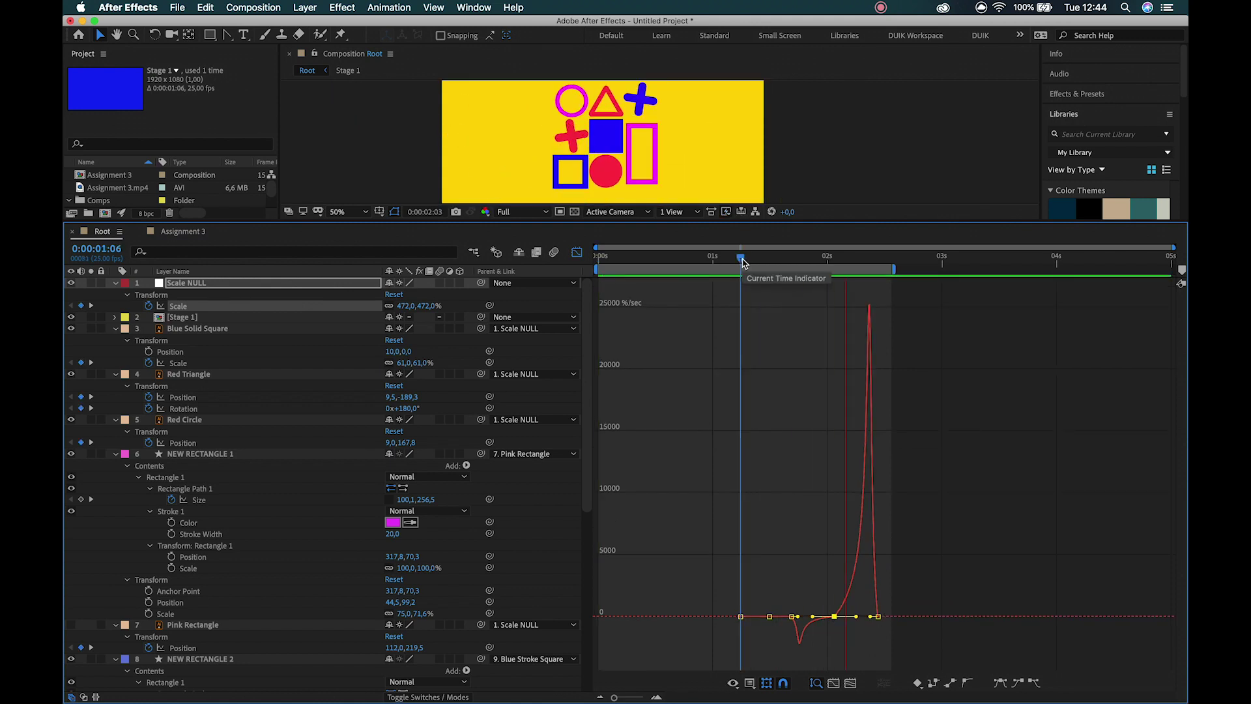
- Close the graph view, move Scale NULL's last Scale keyframe to 0:00:02:07 and preview the zoom
click(574, 254)
click(876, 316)
drag(880, 313, 862, 313)
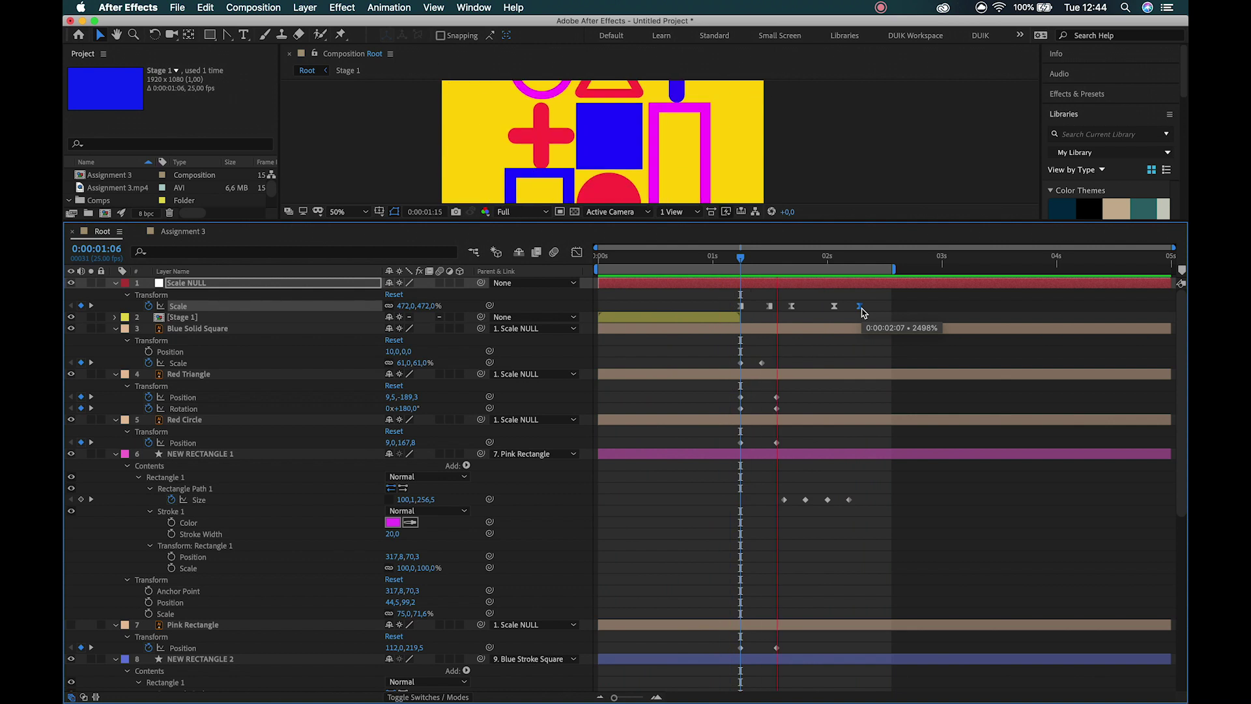
key(space)
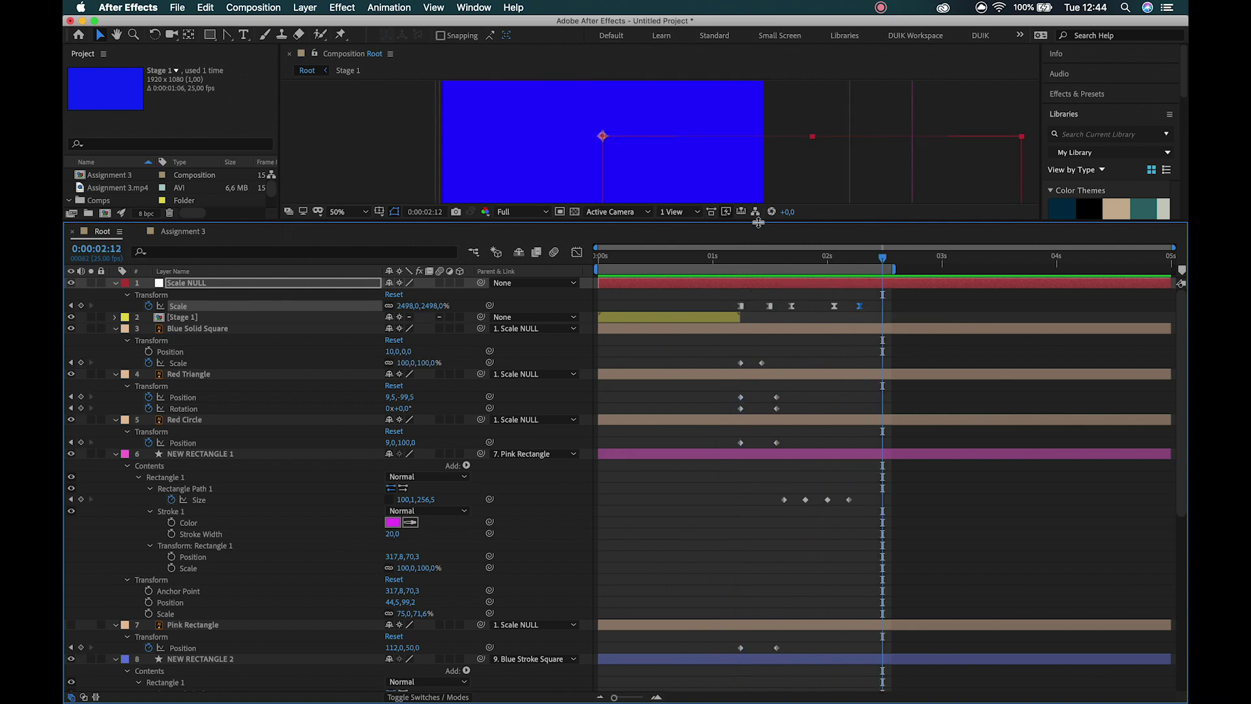
- Enlarge the composition view and collapse the revealed properties of all layers in Root
drag(746, 222, 723, 383)
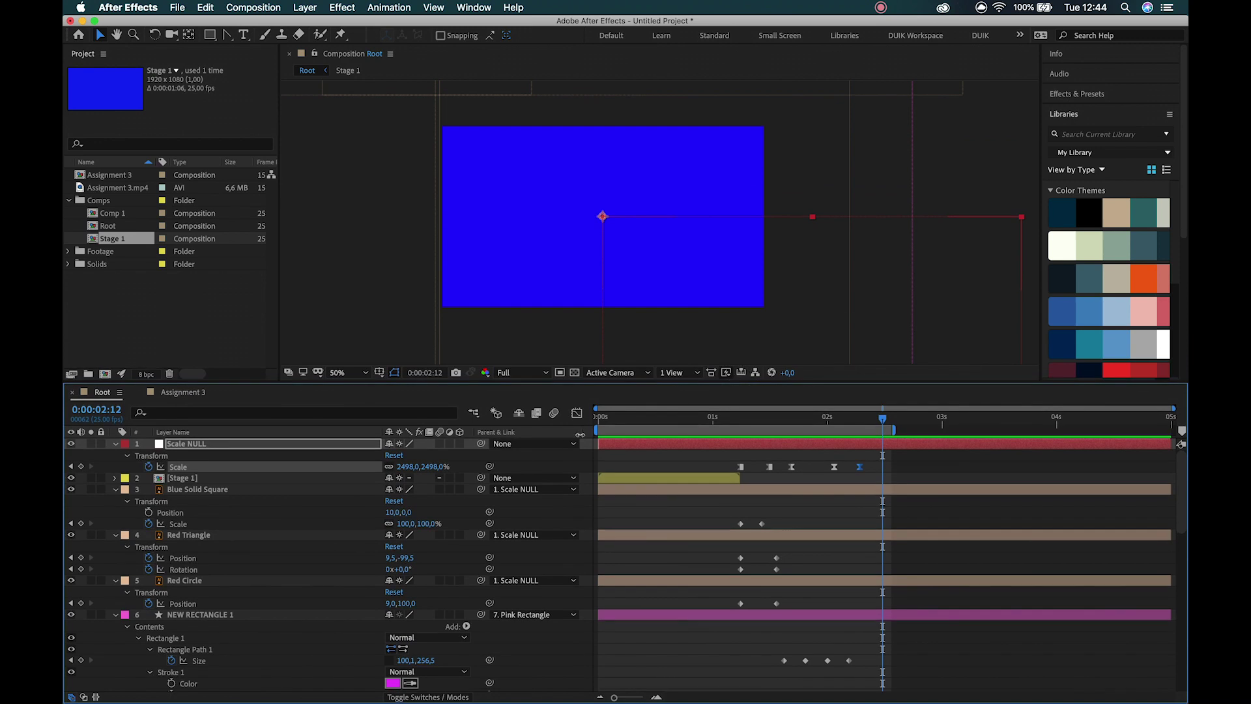
drag(650, 425, 566, 422)
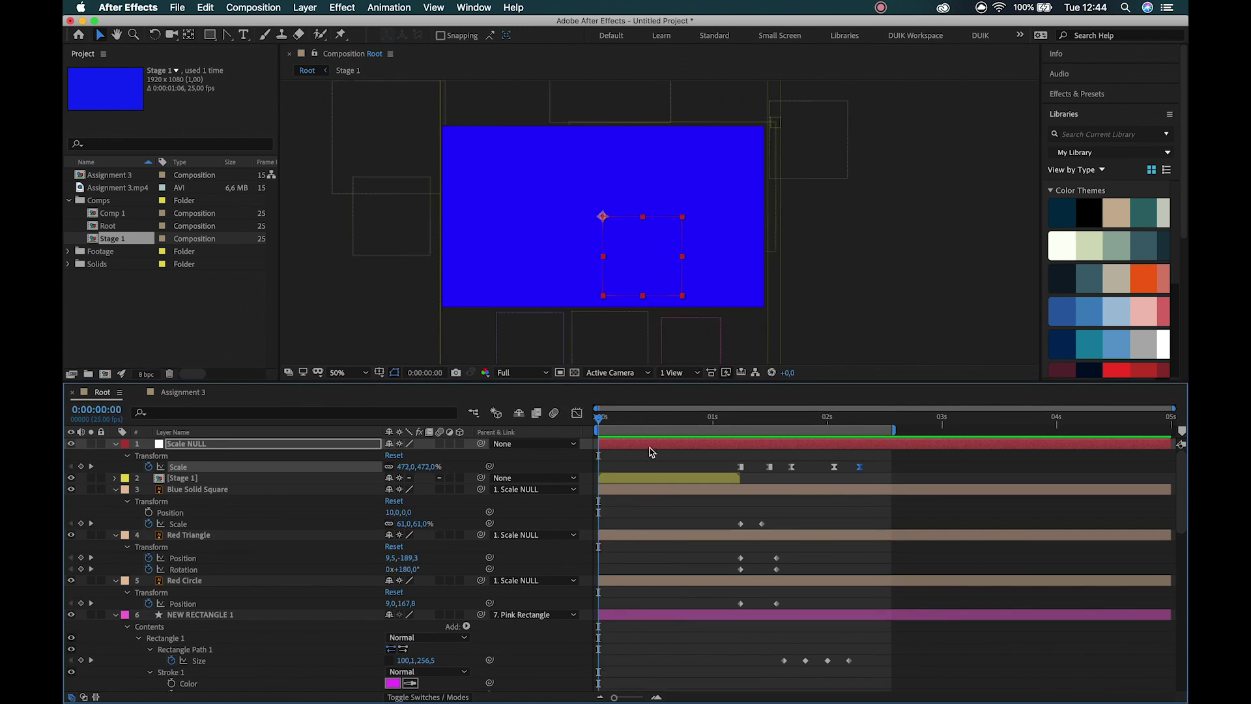
click(336, 310)
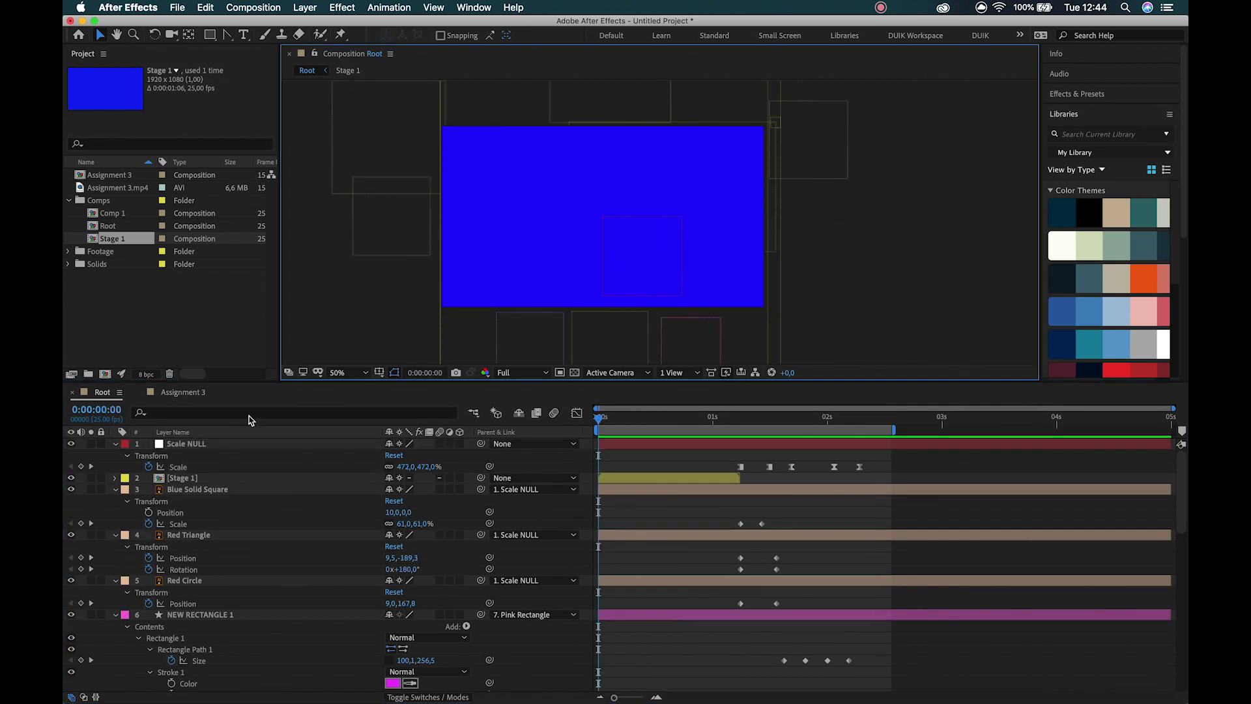
key(k)
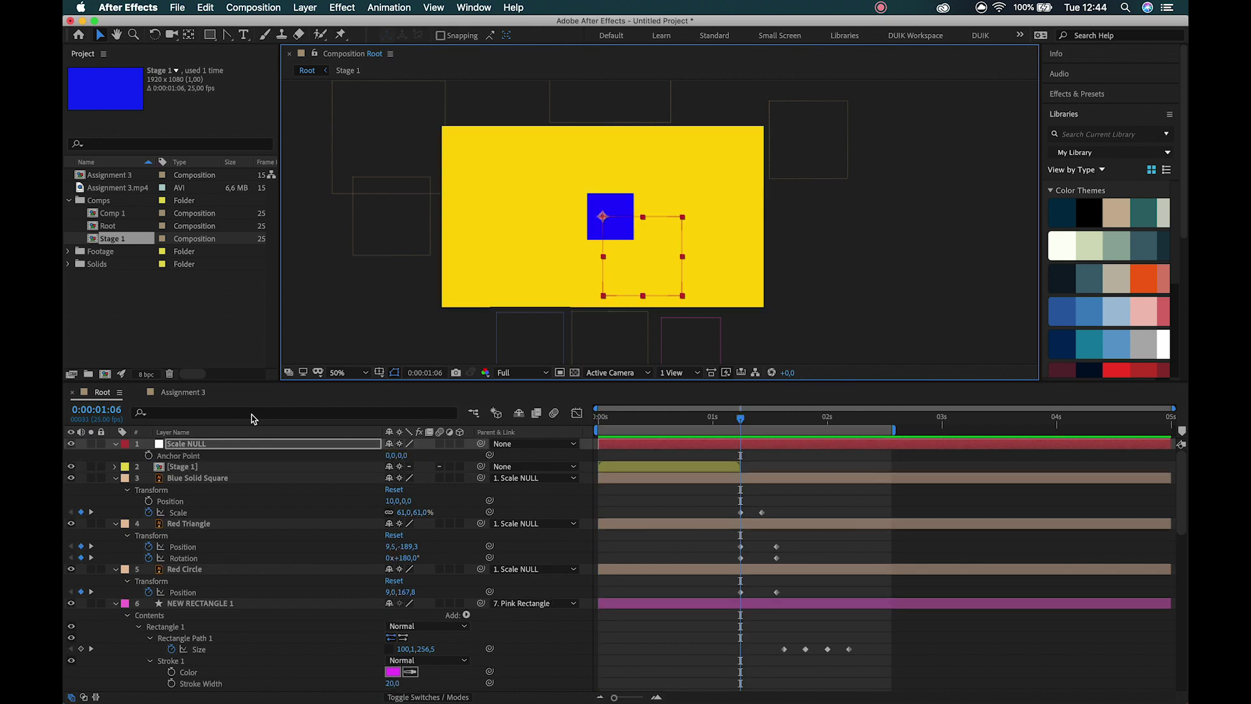
key(super+a)
key(u)
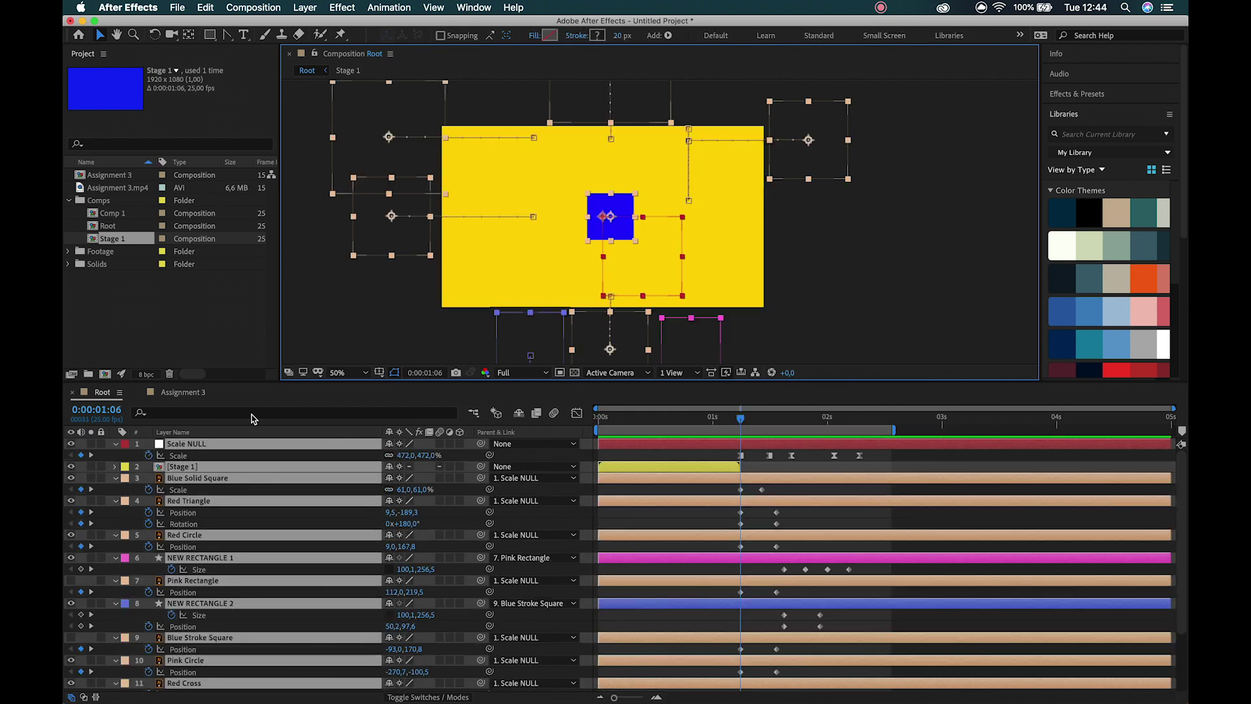
click(617, 455)
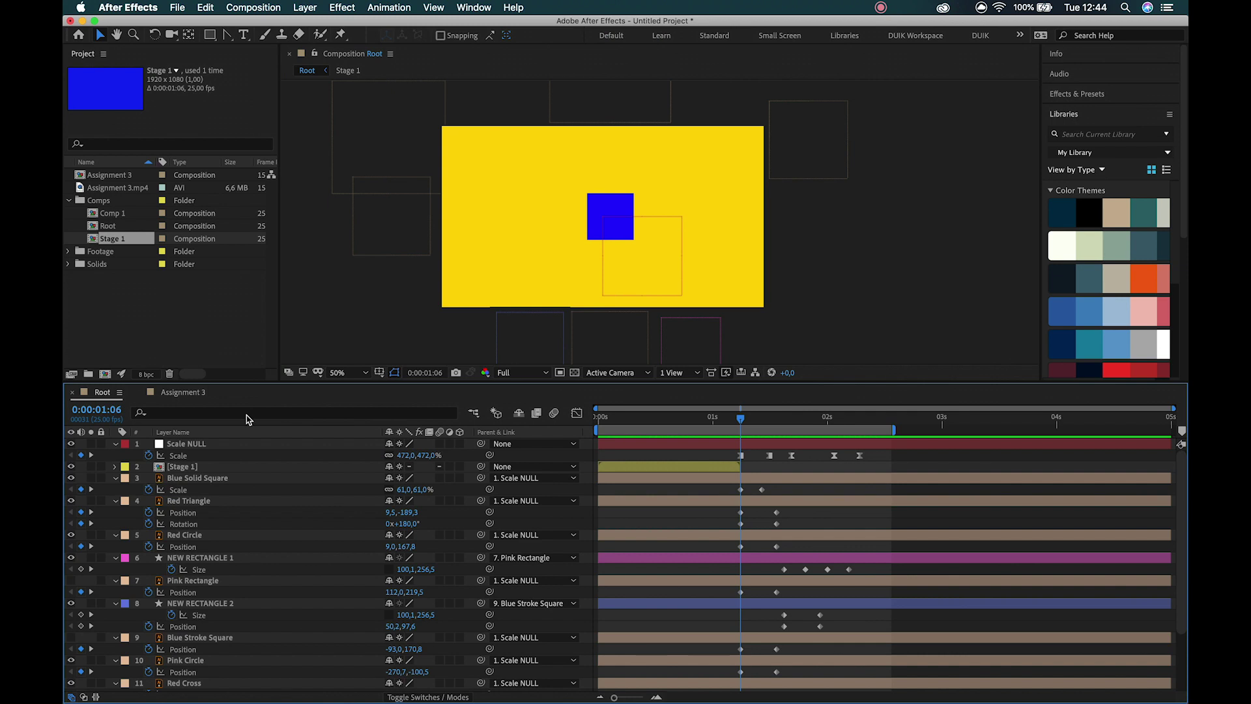
key(super+a)
key(u)
- Lock the layers from Blue Solid Square to Blue Cross, as well as Scale NULL
click(228, 616)
click(211, 568)
shift+click(193, 465)
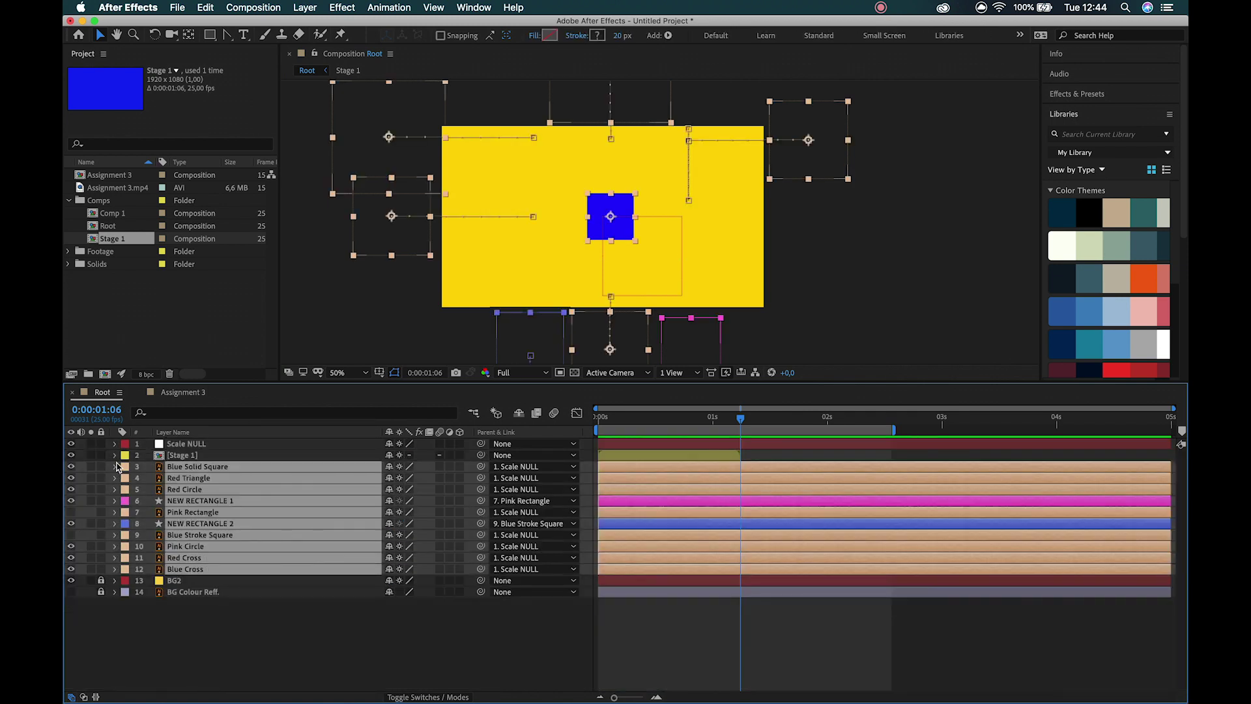
click(92, 467)
drag(92, 466, 92, 623)
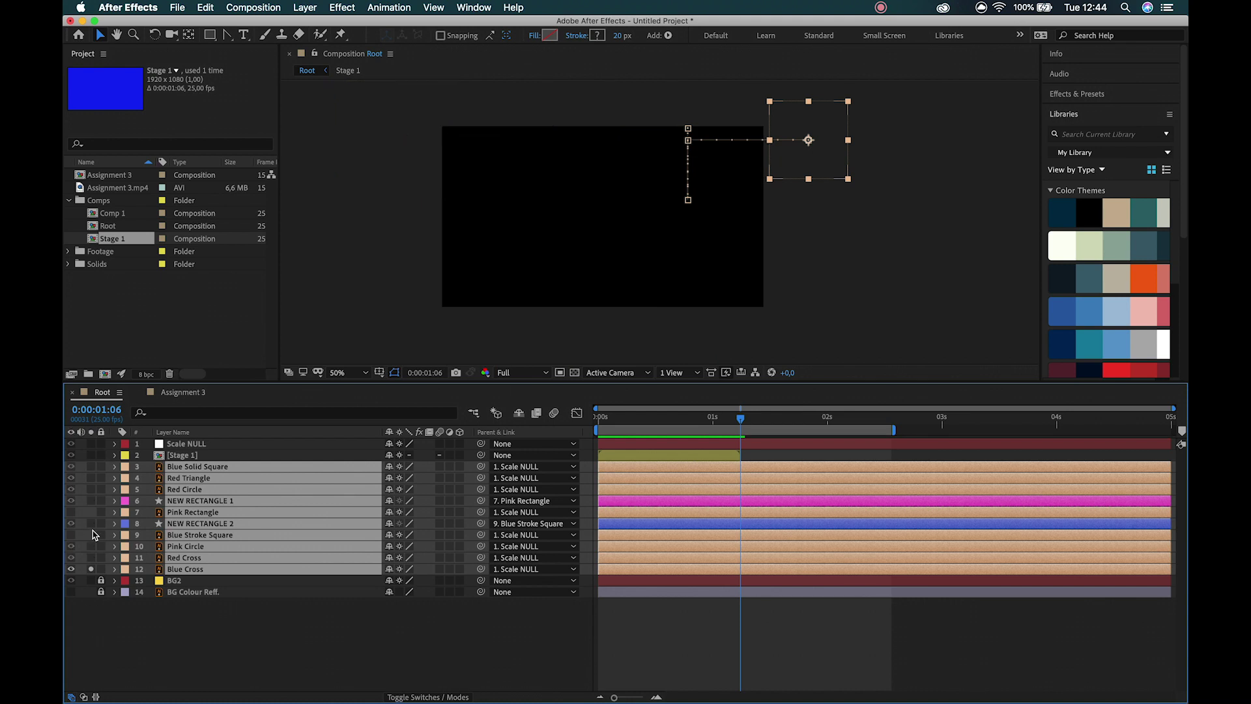
click(92, 569)
click(101, 569)
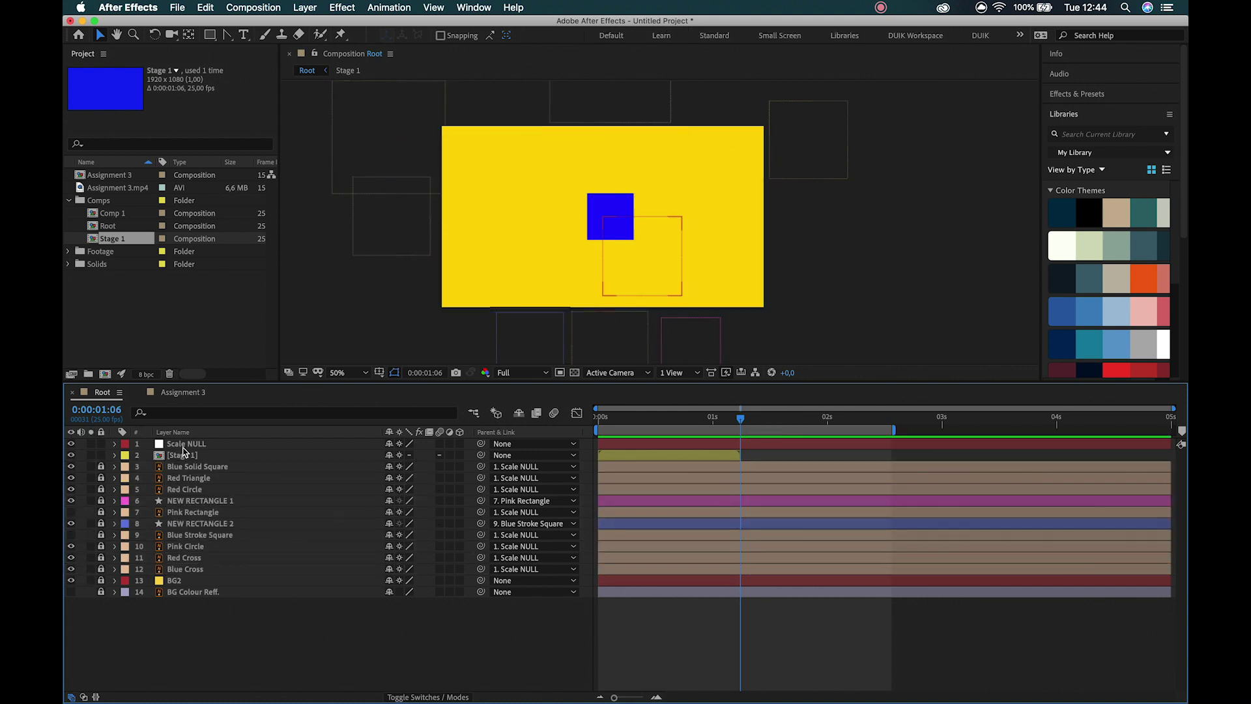
click(101, 443)
- Preview the Stage 1 section of Root from the start and park the playhead at 0:00:00:15
click(205, 456)
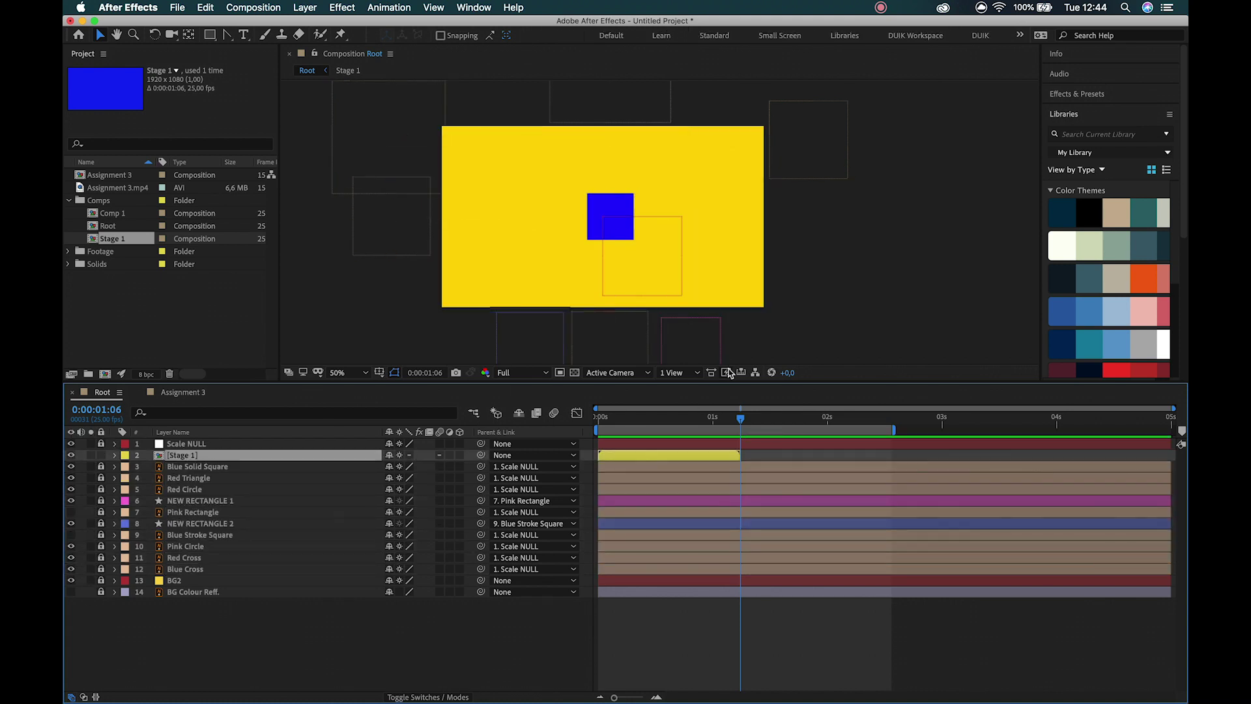
key(Home)
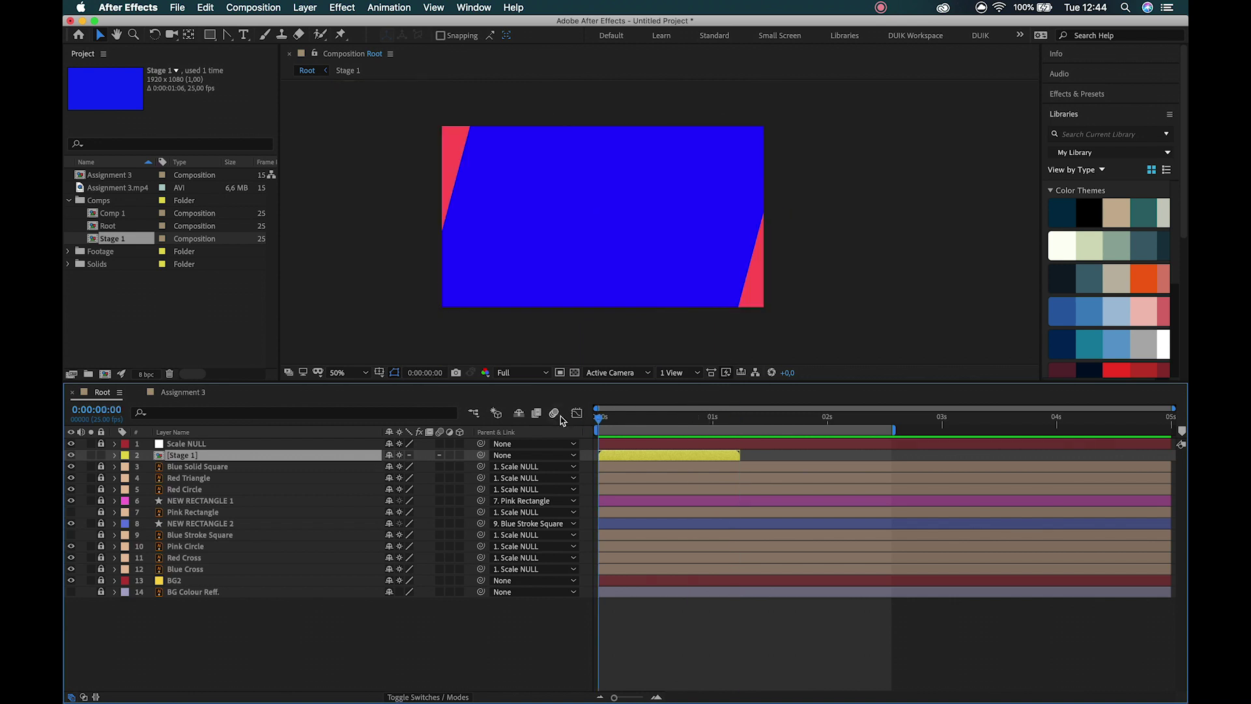
key(space)
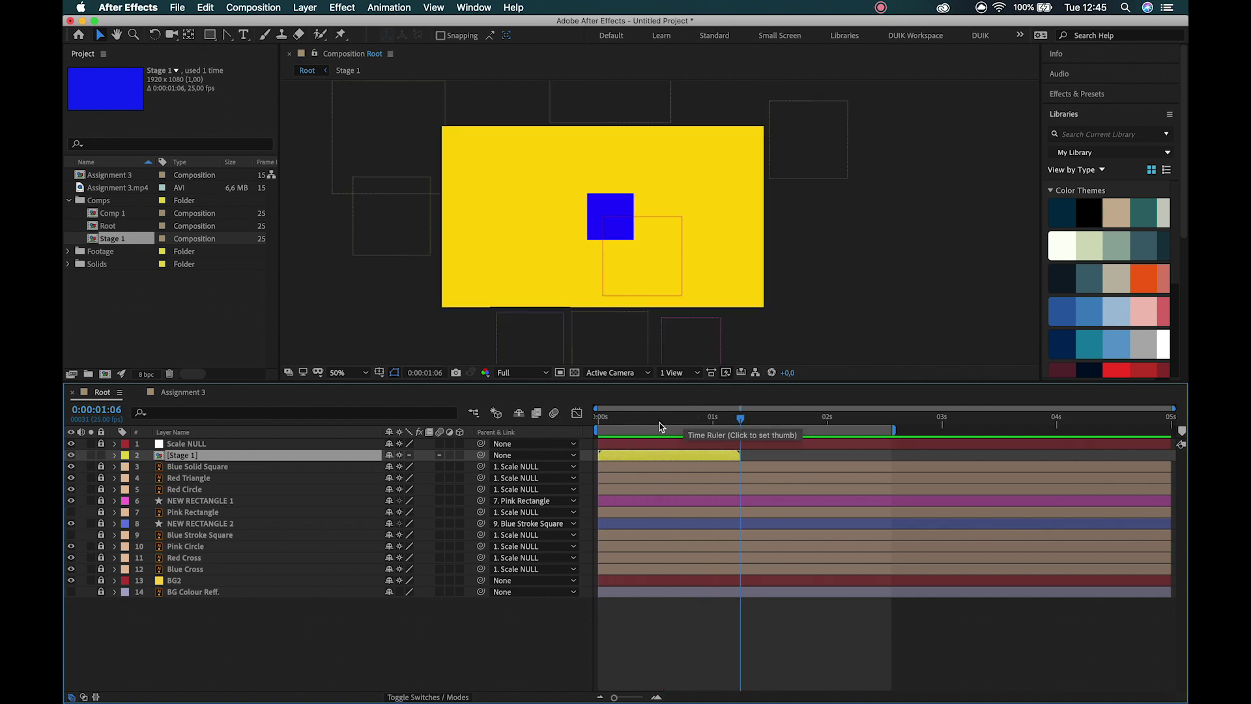
click(595, 419)
drag(619, 419, 667, 450)
click(314, 636)
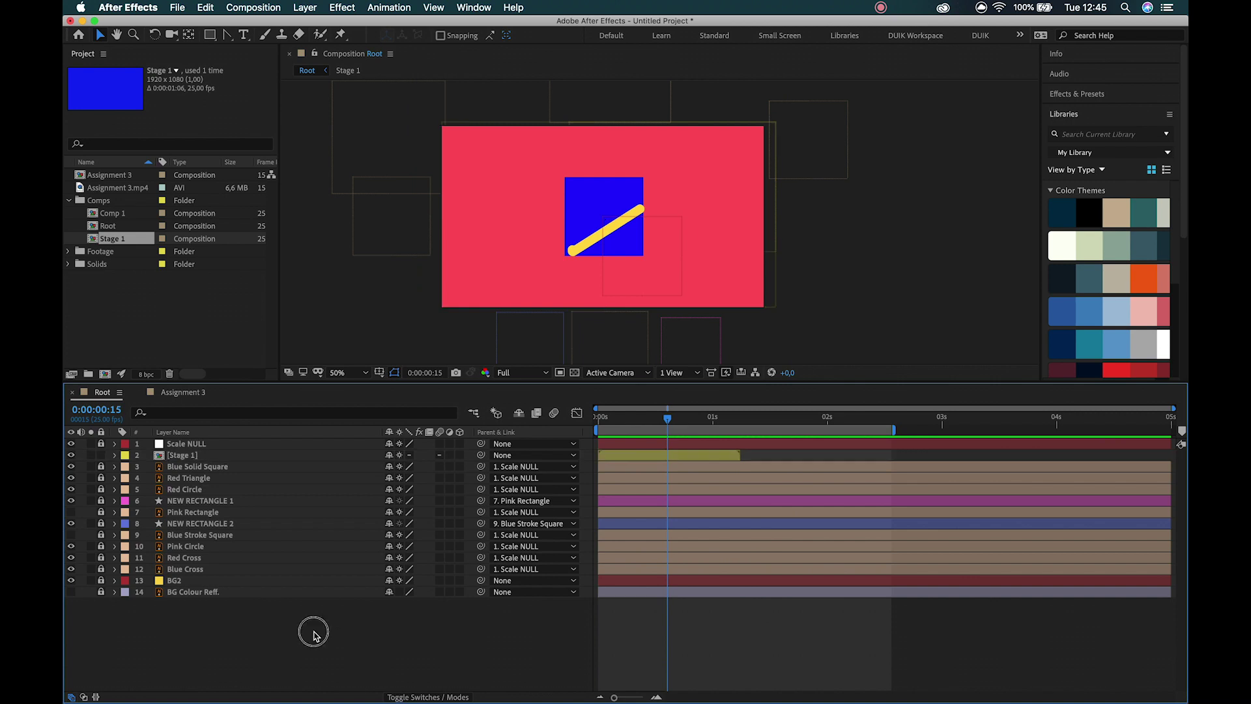
- Add a 1920 x 1080 px red solid sampled from the background, place it directly below Stage 1 and hide it
key(super+y)
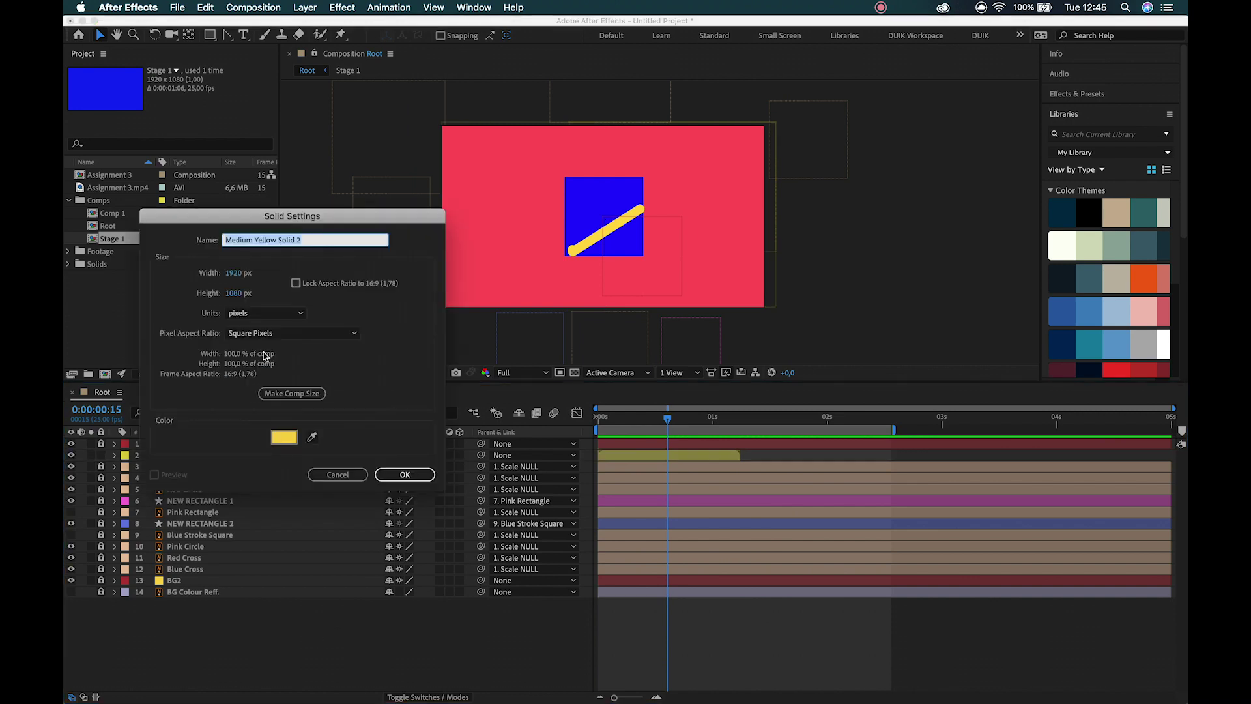
click(308, 436)
click(489, 230)
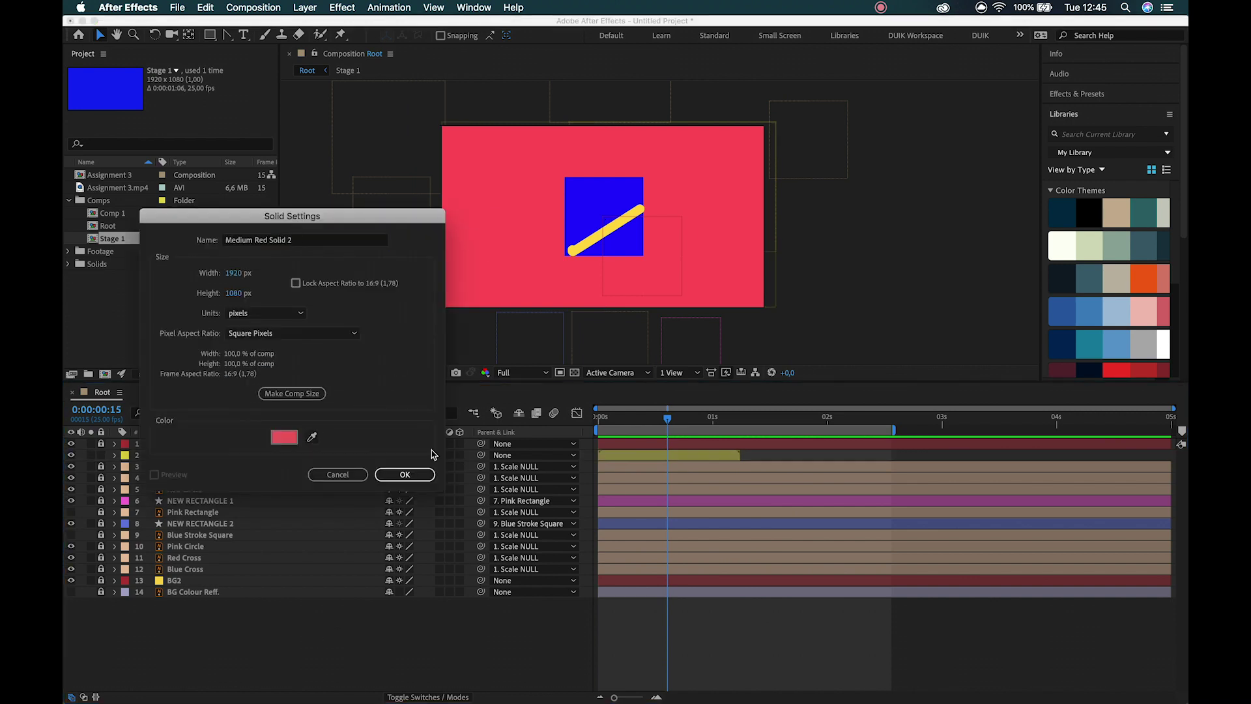
click(422, 474)
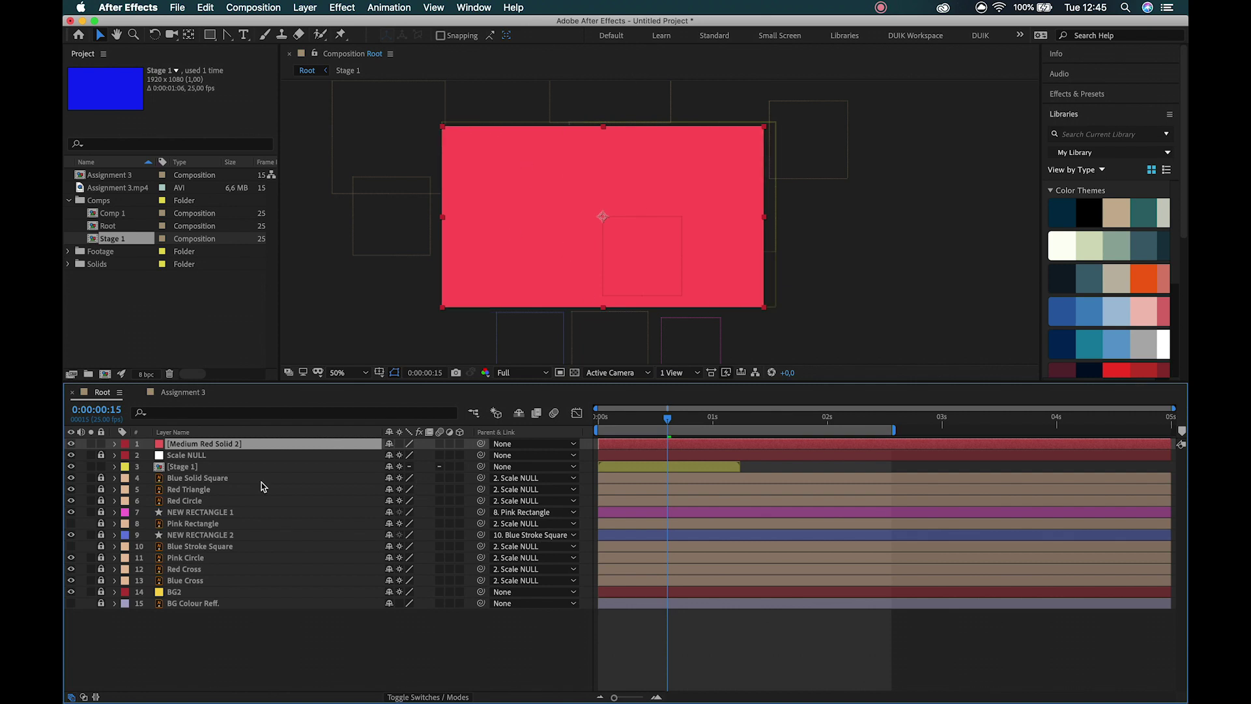
drag(218, 447, 220, 476)
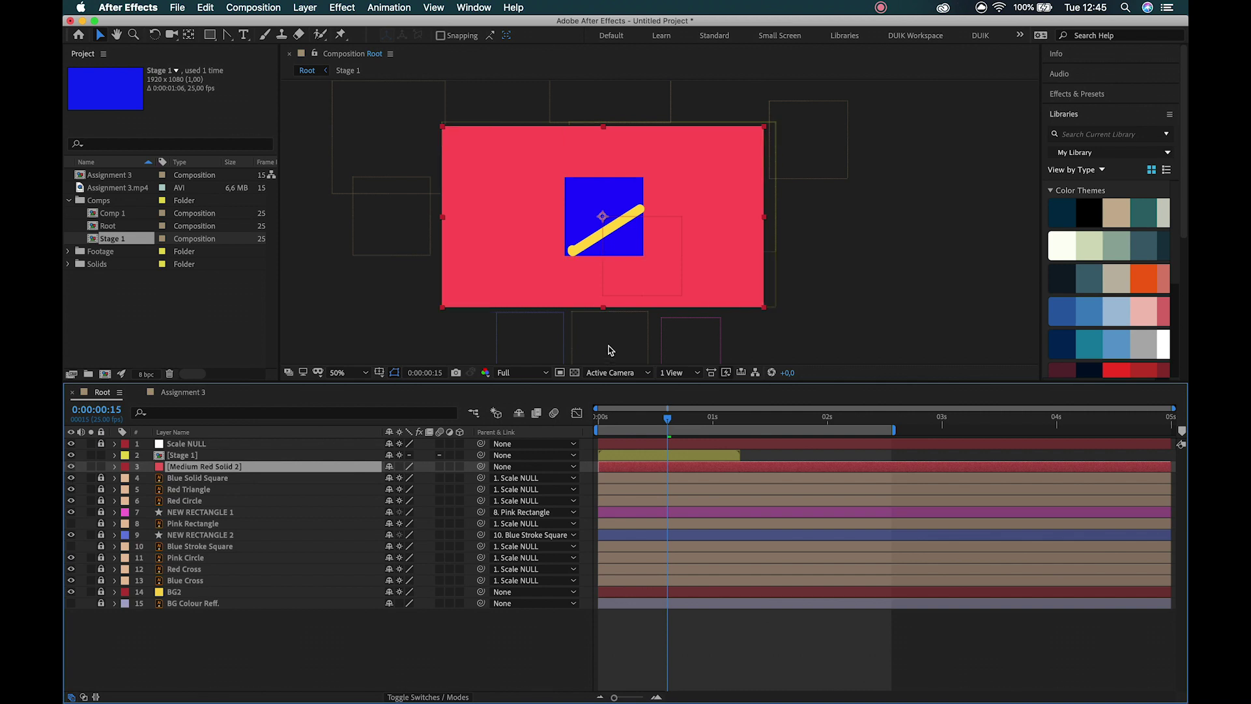
click(70, 467)
- Add Position keyframes at 960, 540 to Stage 1 at frames 15, 17, 19, 21 and 23
click(228, 457)
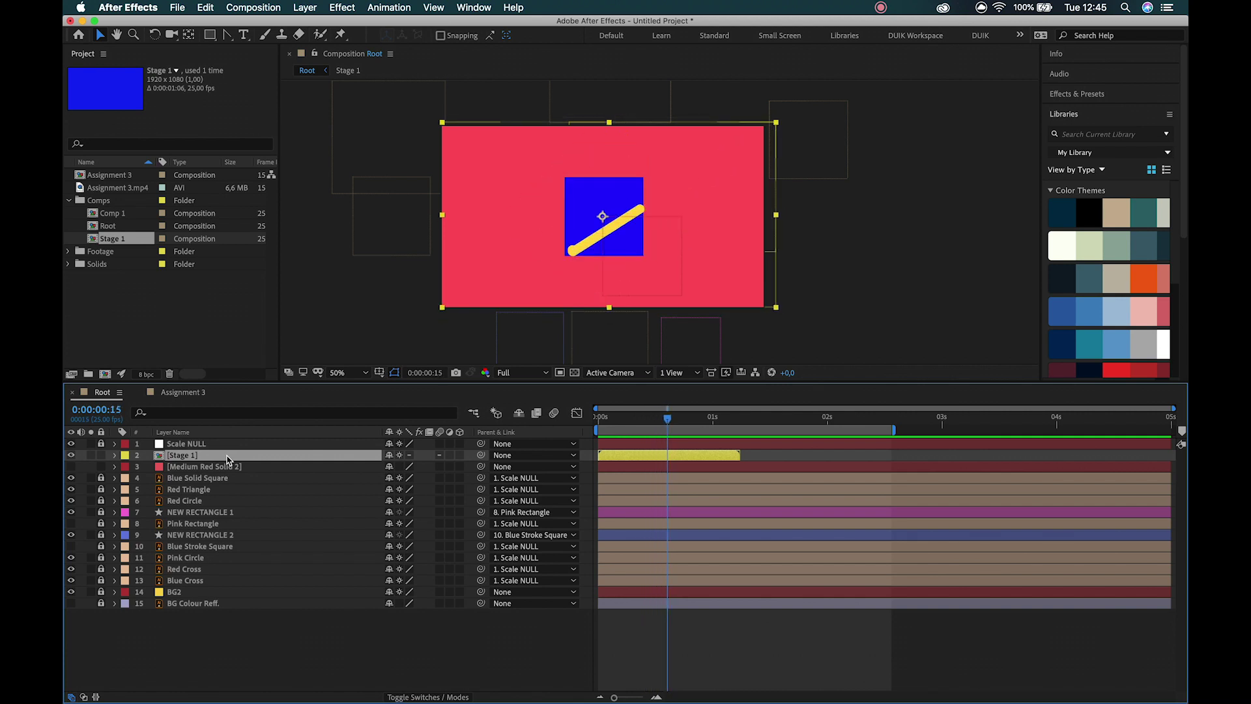
key(p)
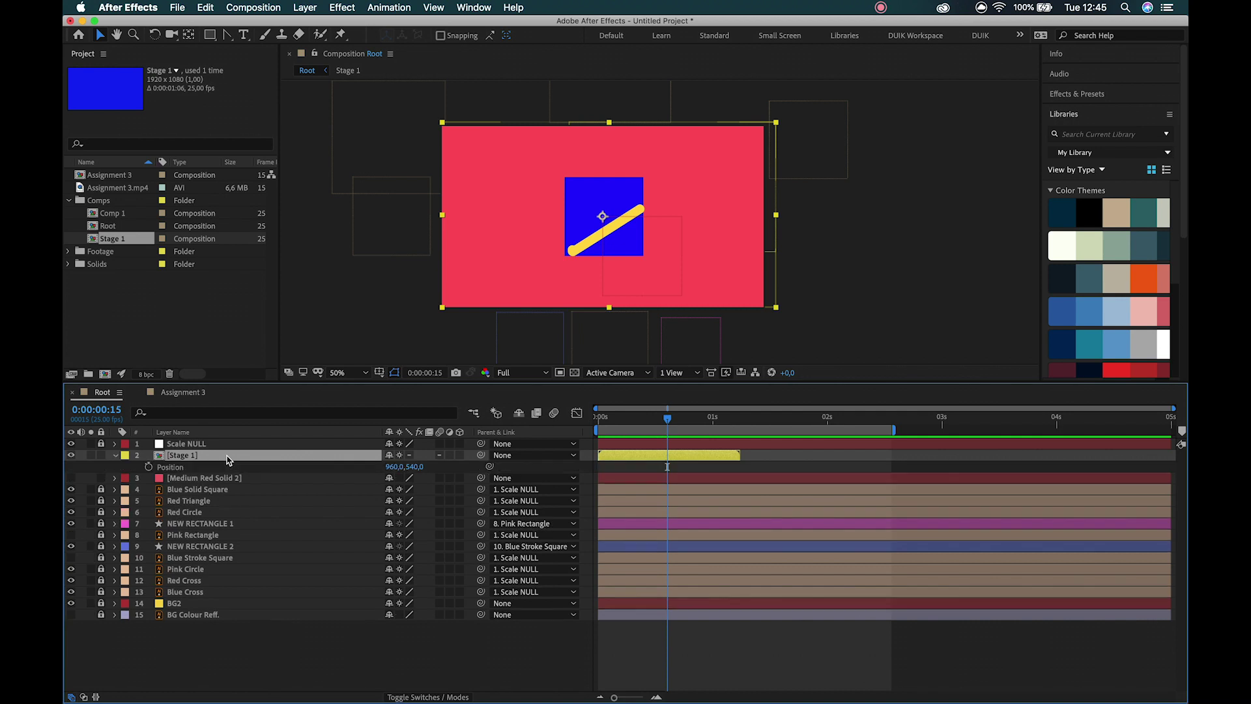
click(148, 466)
key(Page_Down)
key(Page_Down)
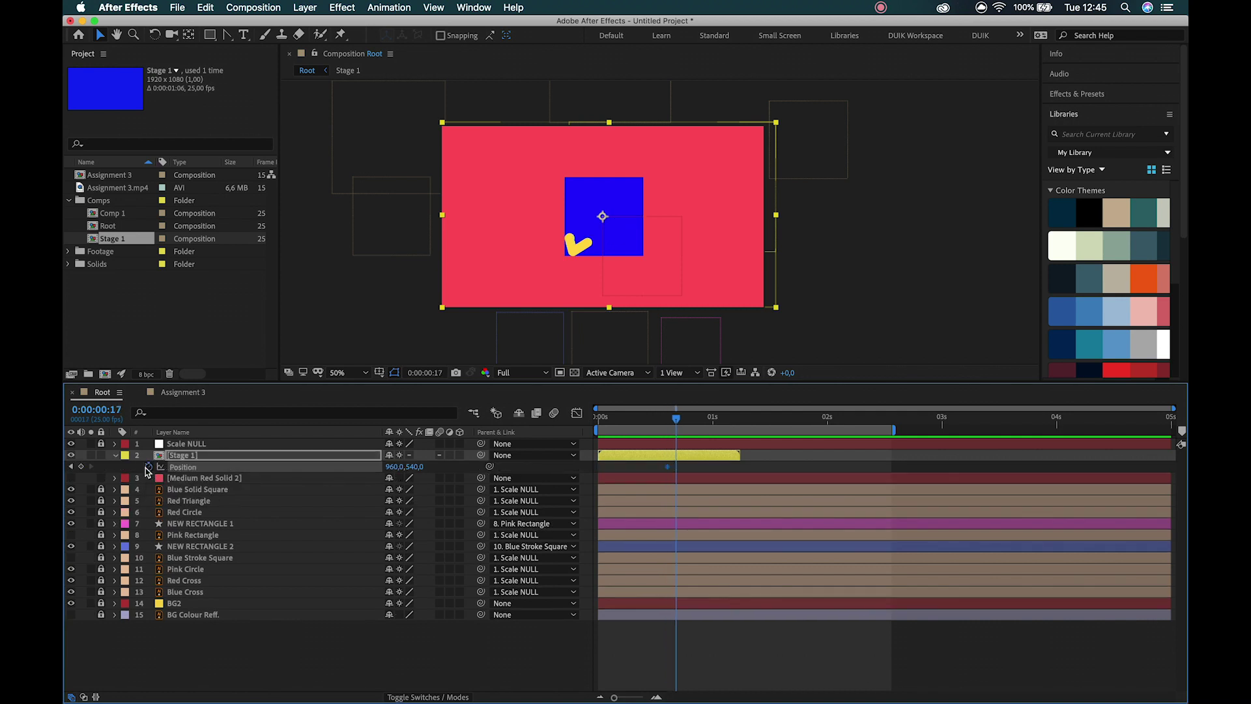
key(Page_Down)
key(Page_Down)
click(81, 466)
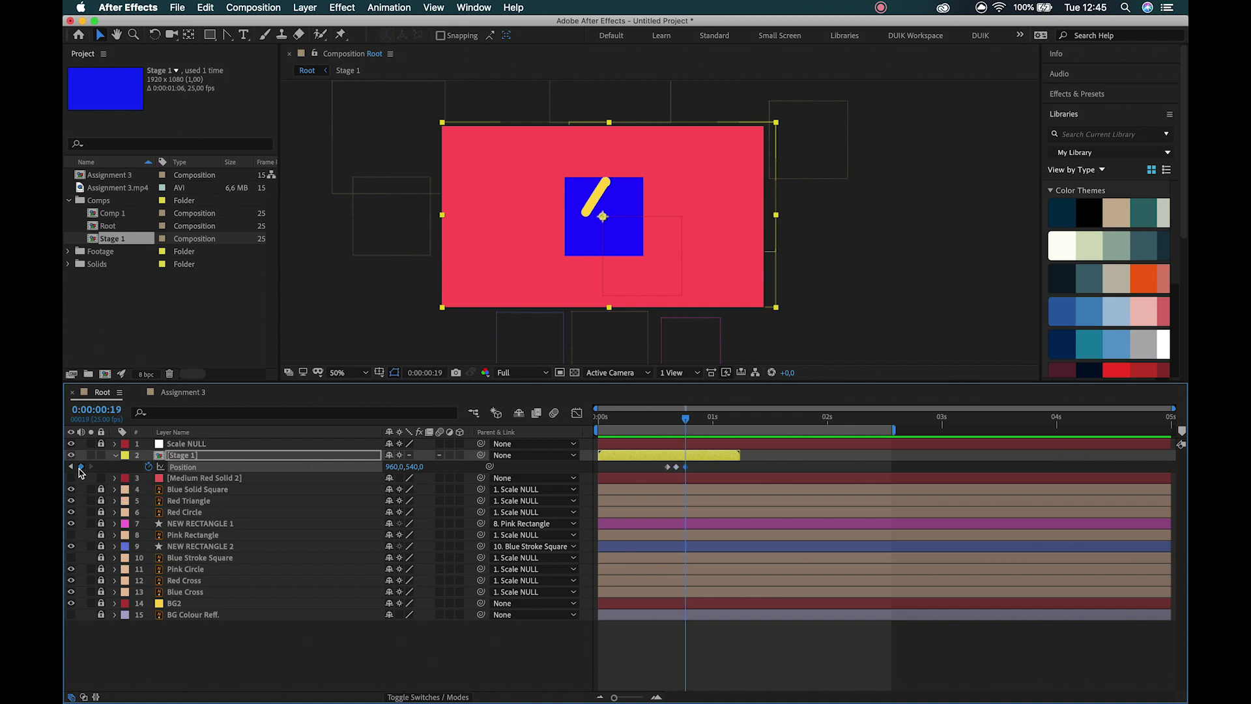
key(Page_Down)
key(Page_Down)
click(81, 466)
key(Page_Down)
key(Page_Down)
click(80, 466)
- Try moving Stage 1 off-centre to about 1088, 40 at 0:00:00:12, then a second time, and undo both moves
key(Page_Up)
key(Page_Up)
key(Page_Up)
key(Page_Up)
key(Page_Up)
key(Page_Up)
key(Page_Up)
key(Page_Up)
key(Page_Up)
key(Page_Up)
key(Page_Up)
drag(451, 232, 471, 146)
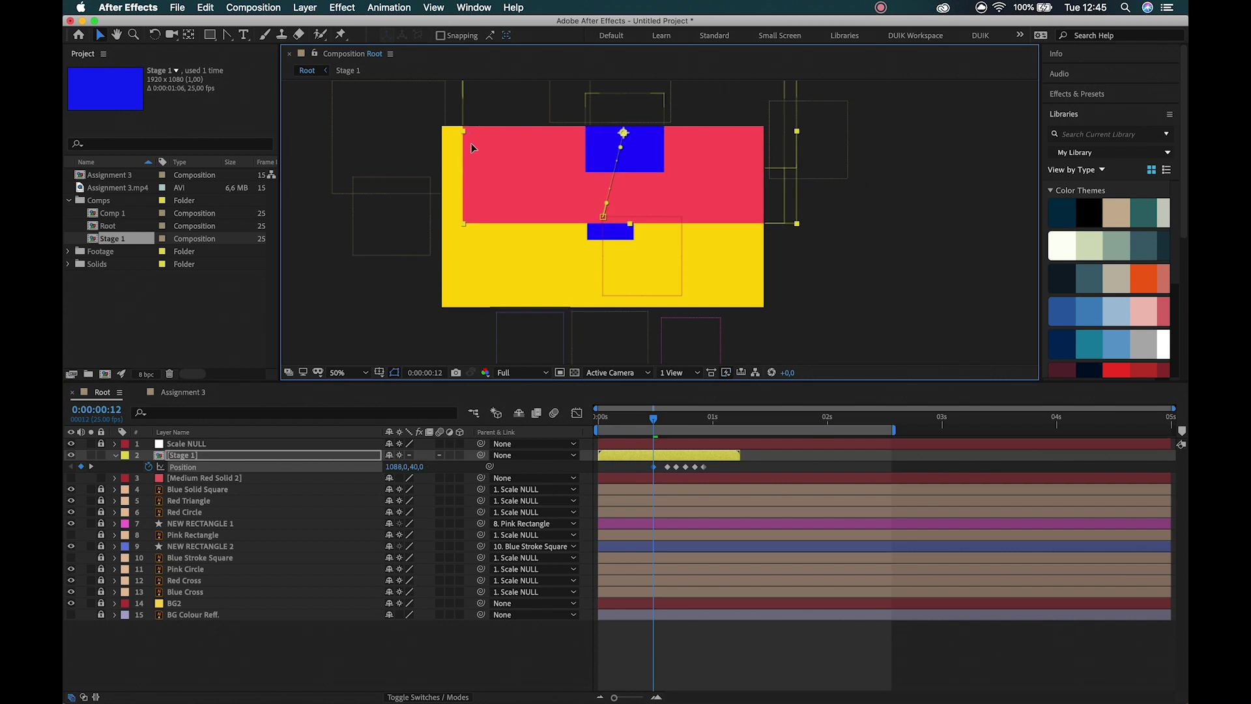
key(super+z)
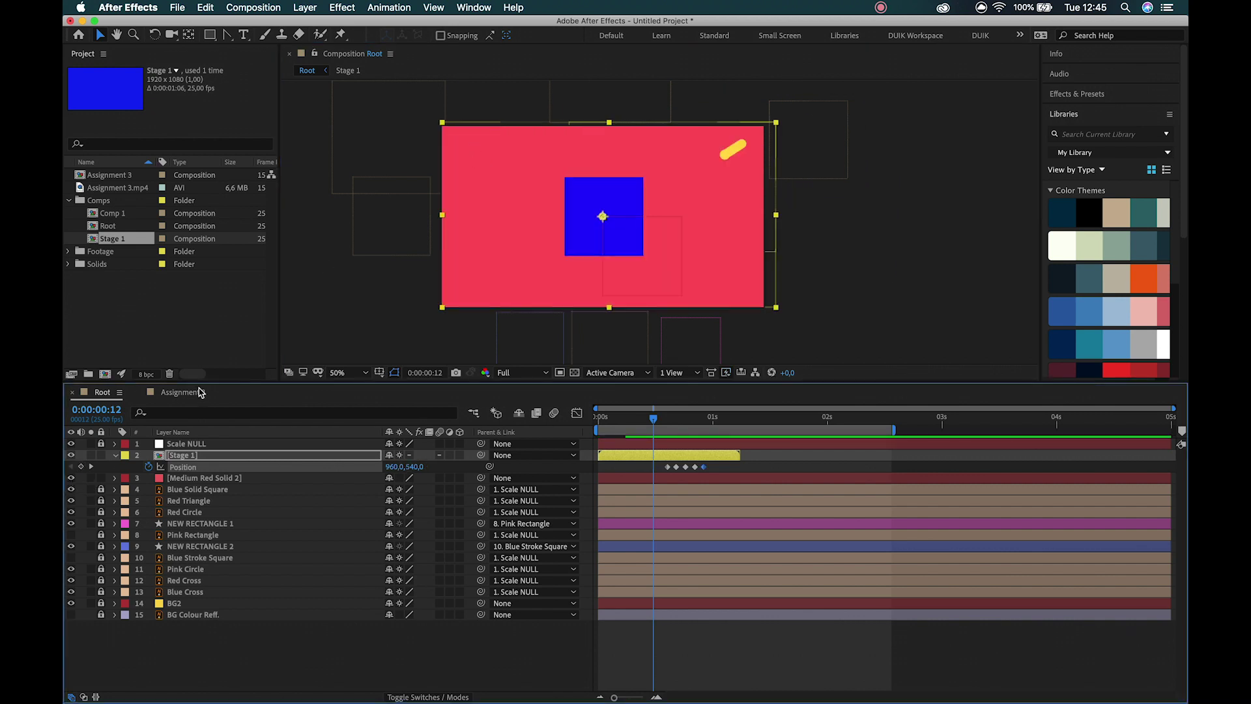
drag(528, 181, 538, 145)
key(super+z)
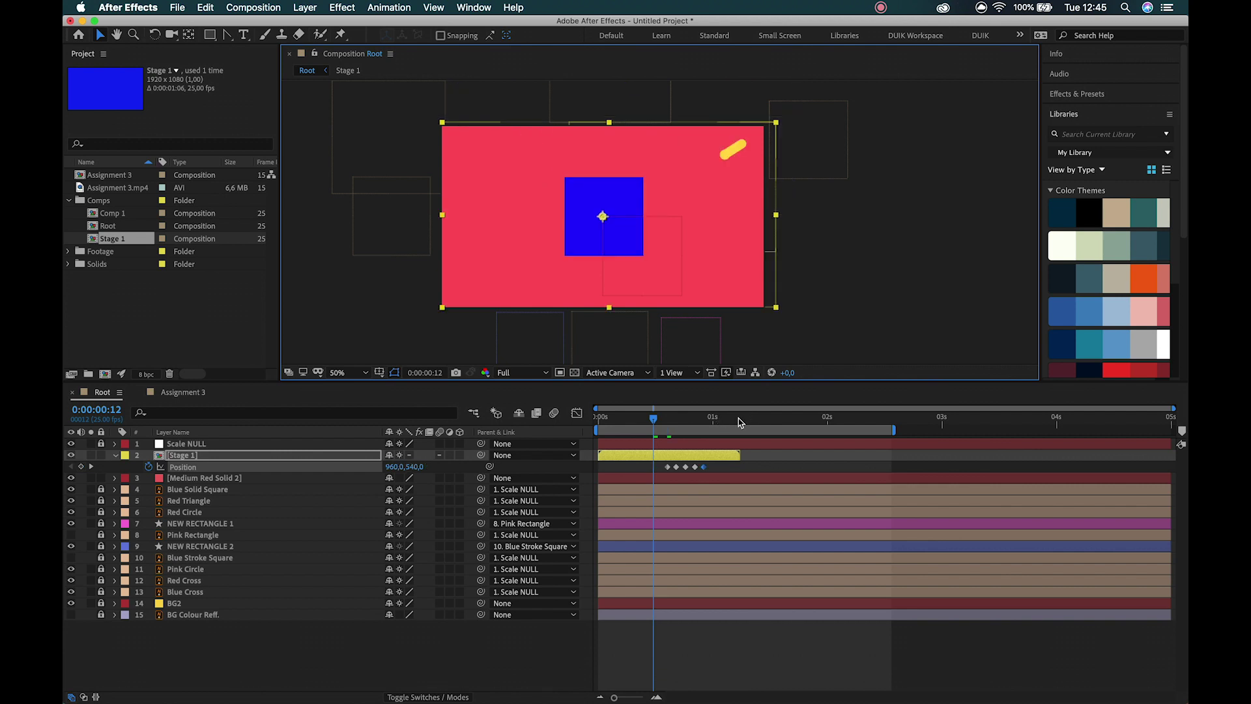
- Trim the red solid so it ends with Stage 1 at 0:00:01:06
click(741, 420)
click(754, 482)
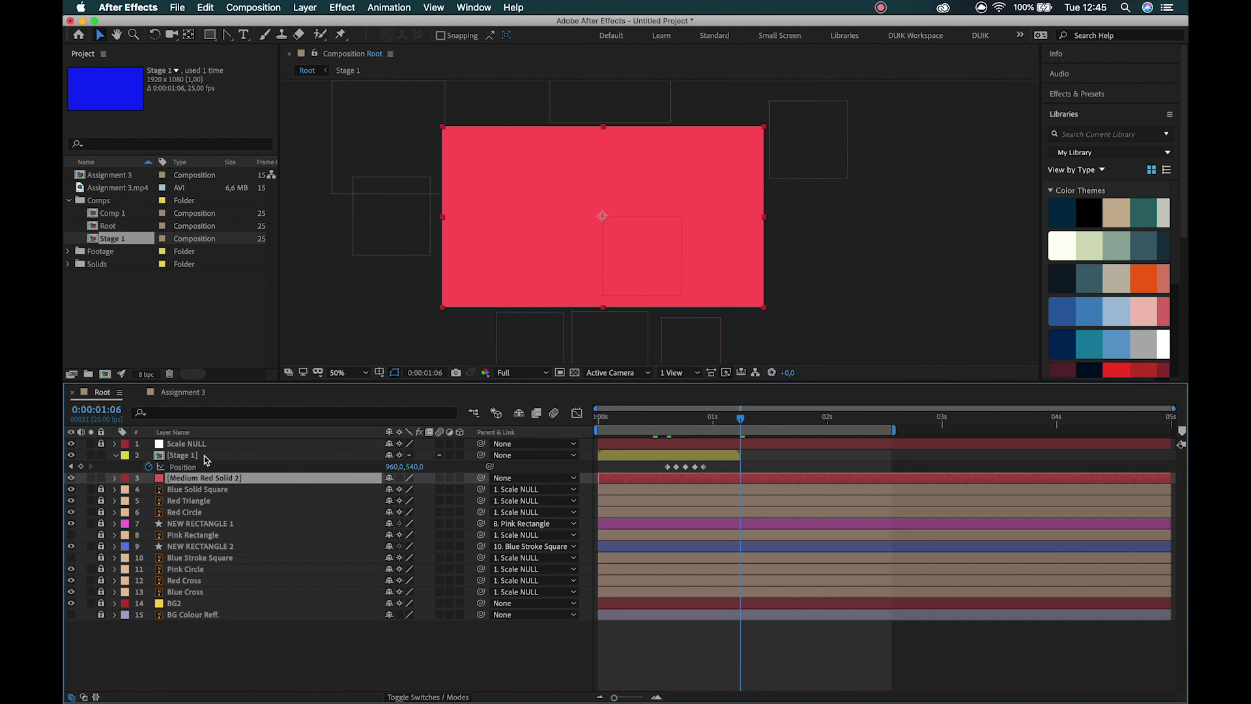
key(alt+bracketright)
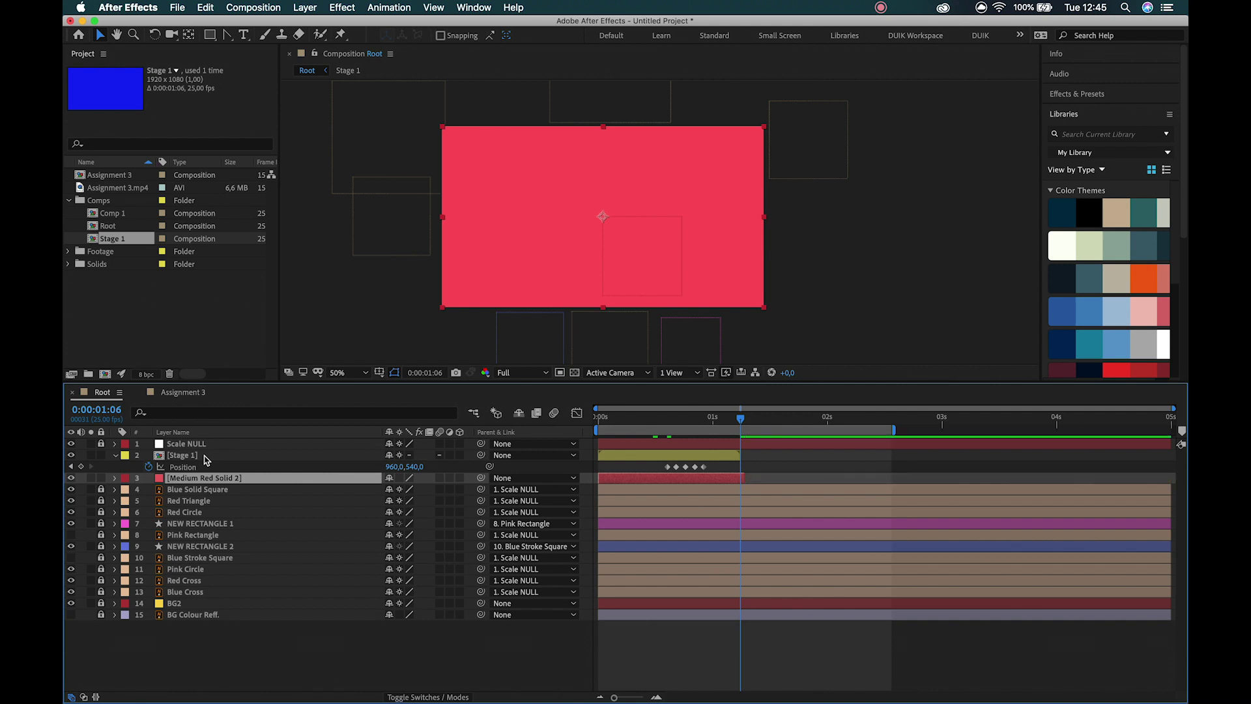
- Set the work area to end at 0:00:01:06 and preview the shortened range
key(super+Right)
key(super+Left)
key(space)
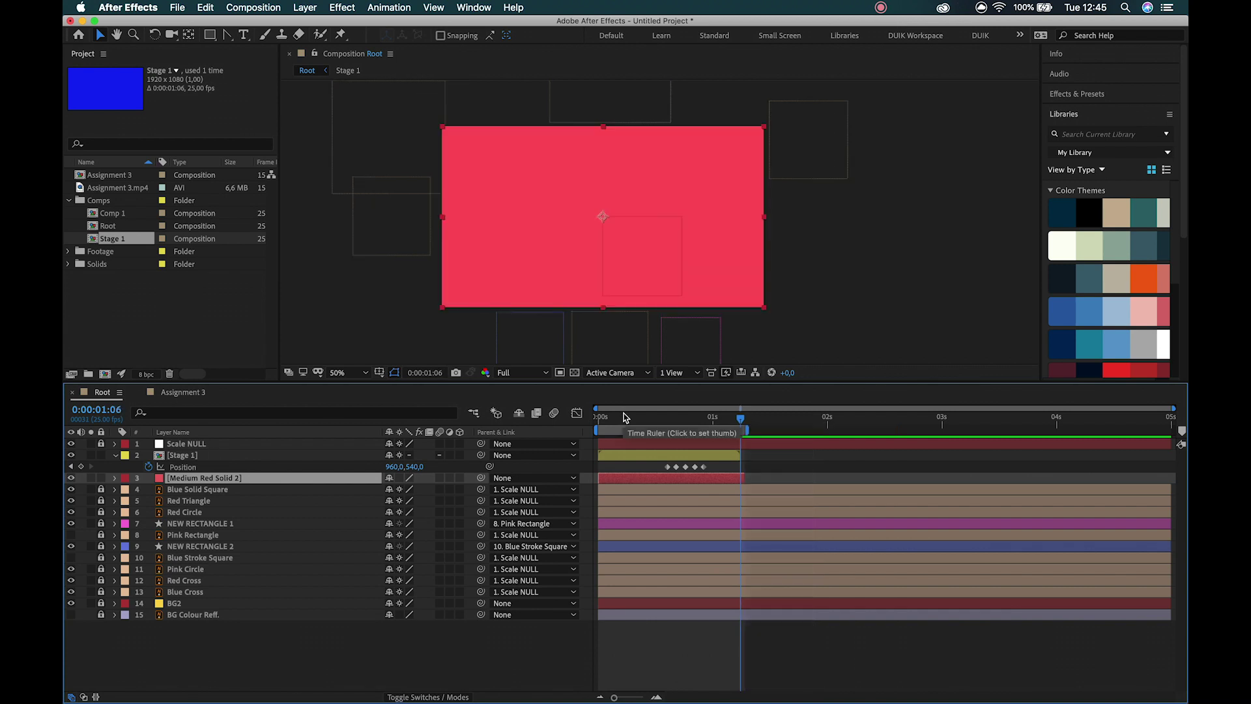
click(624, 418)
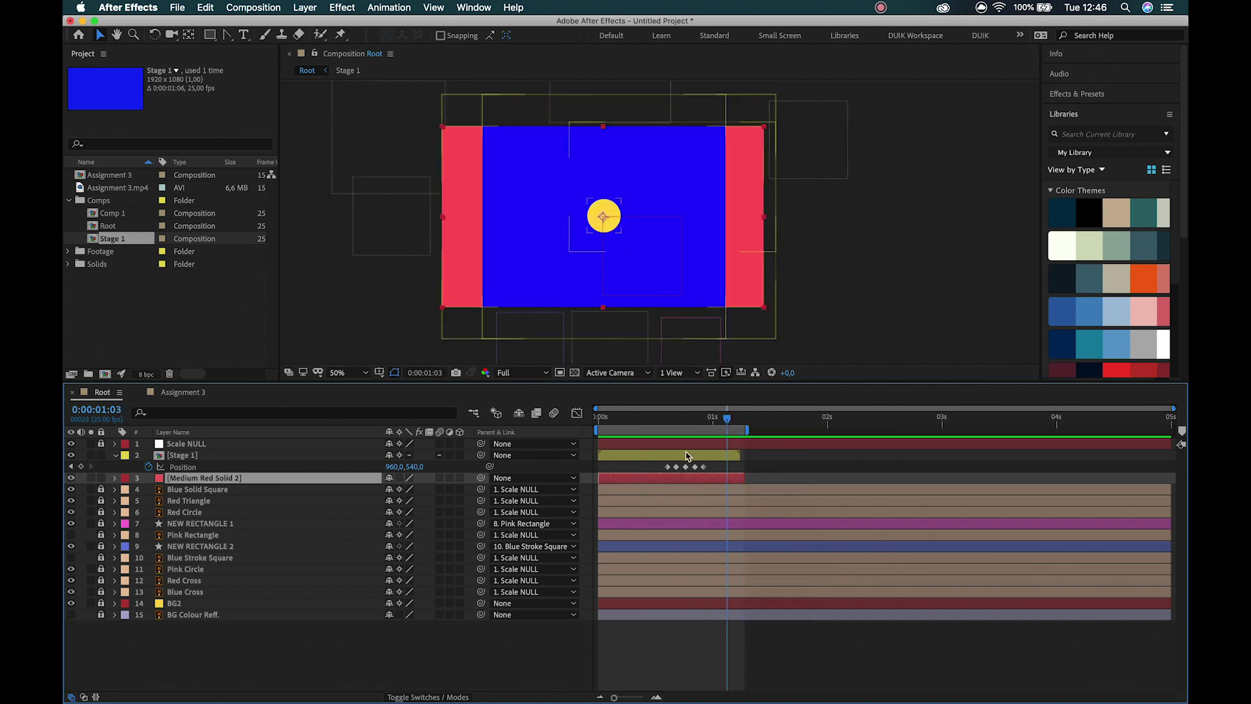
- Add a Position keyframe to Stage 1 at frame 14 and convert all its Position keyframes to hold keyframes
click(663, 420)
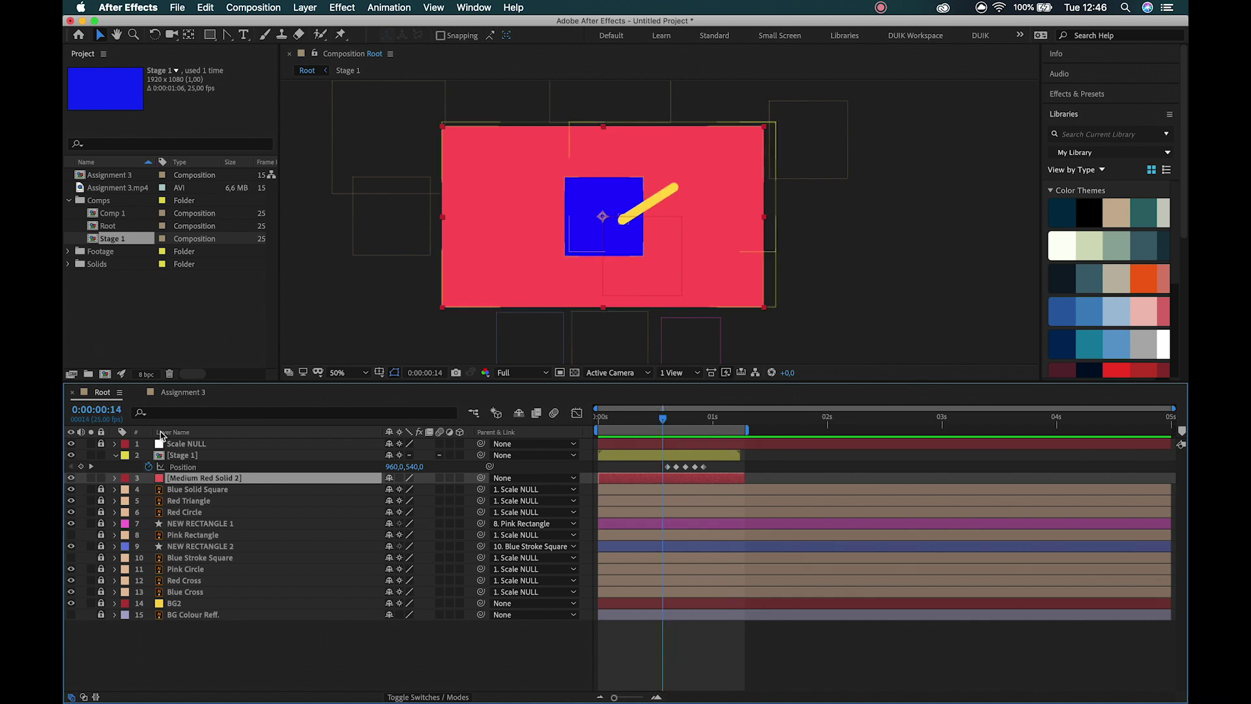
click(654, 469)
drag(655, 469, 712, 469)
right_click(704, 471)
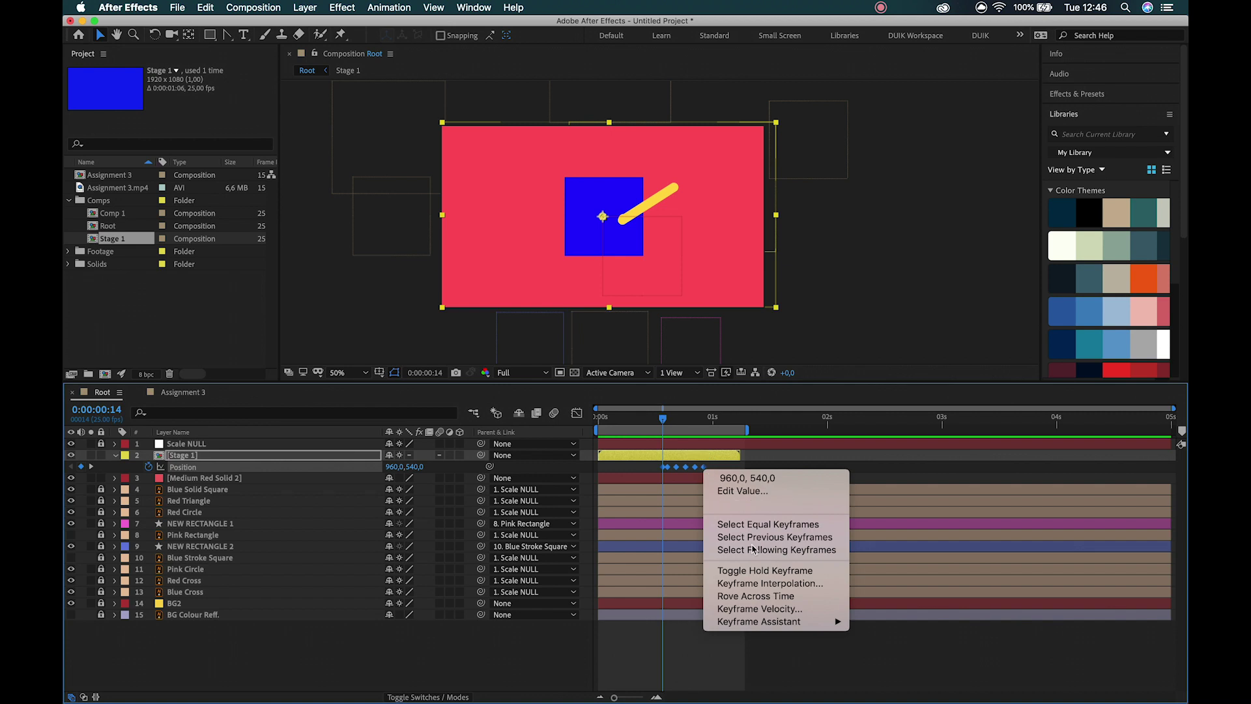
click(723, 575)
key(equal)
key(equal)
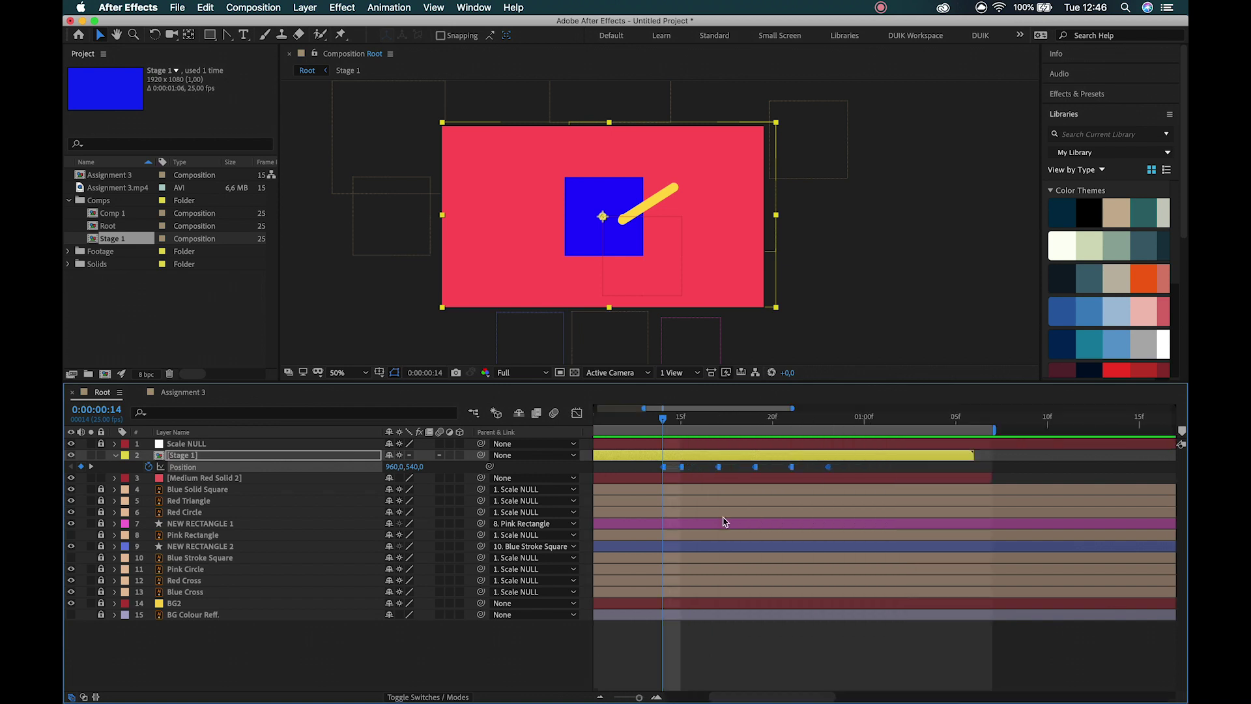
- Nudge Stage 1 down and left at frame 15 so its Position keyframe becomes 940, 556
drag(679, 498, 672, 500)
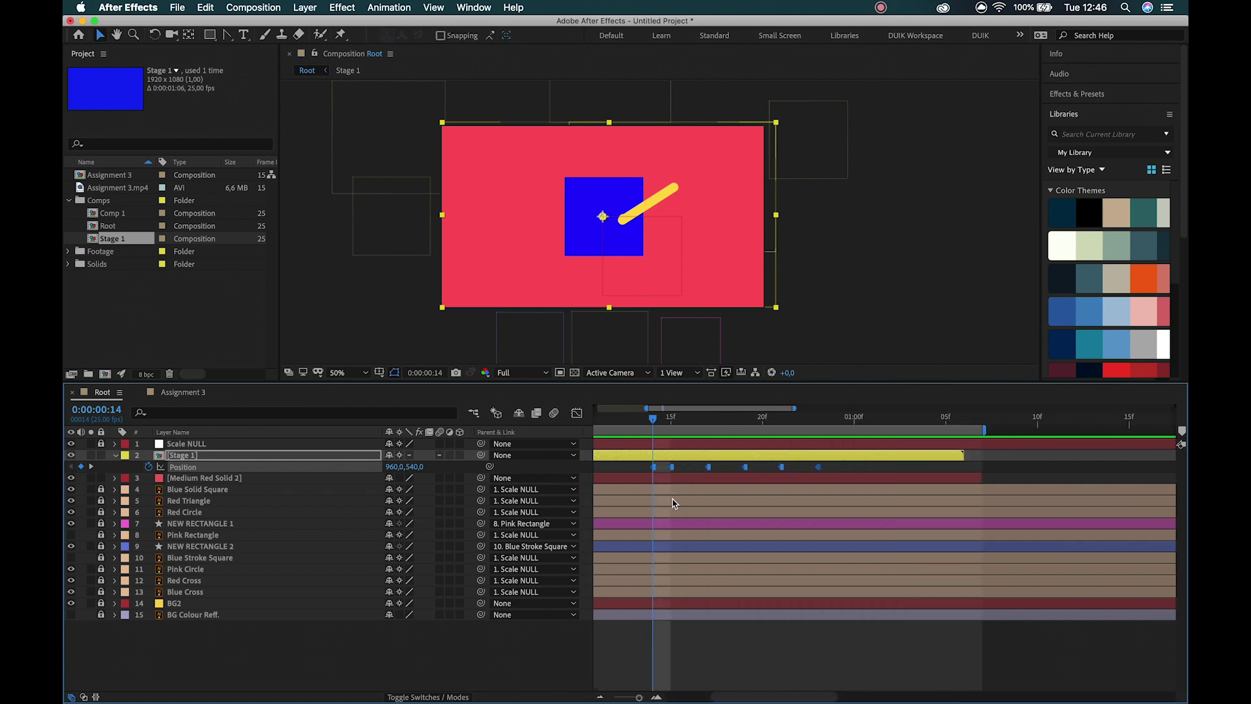
click(661, 649)
key(Page_Down)
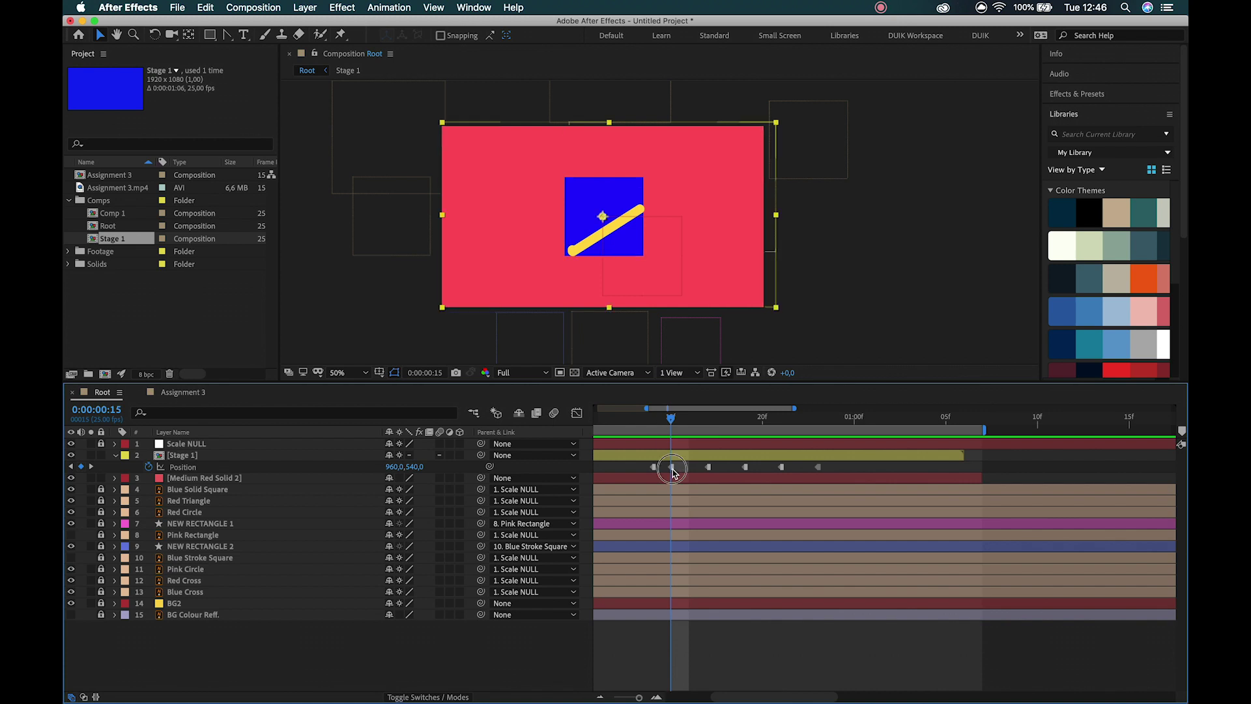
click(672, 467)
key(Down)
key(Down)
key(Down)
key(Down)
key(Down)
key(Down)
key(Down)
key(Down)
key(Left)
key(Left)
key(Left)
key(Left)
key(Left)
key(Left)
key(Left)
key(Left)
key(Left)
key(Left)
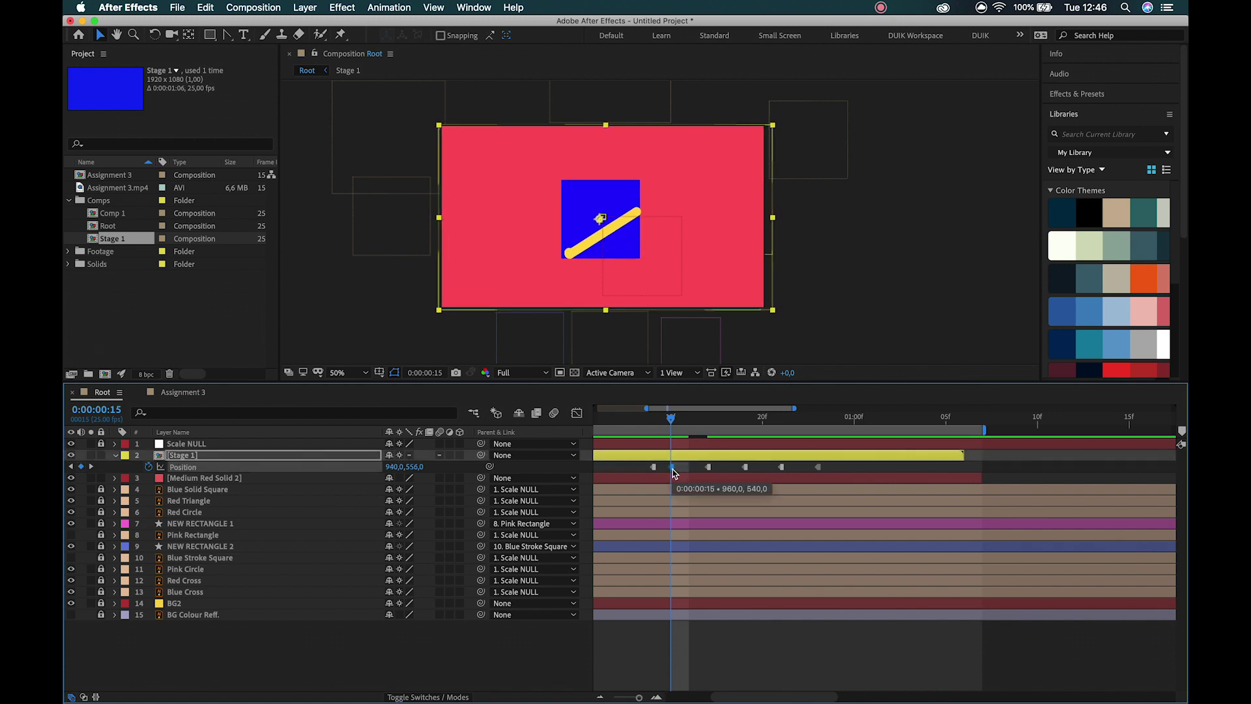
- Nudge Stage 1 left and up at frame 17 so its Position keyframe becomes 920, 524
key(Page_Down)
key(Page_Down)
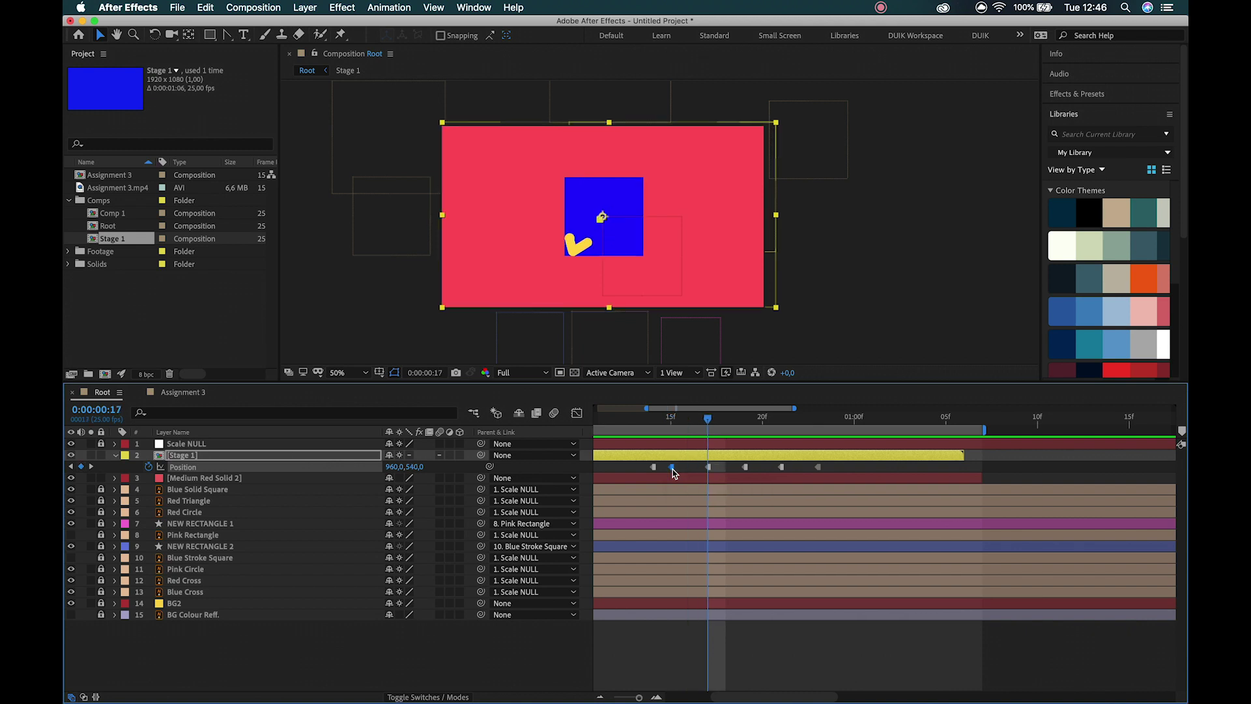
key(Left)
key(Left)
key(Left)
key(Left)
key(Left)
key(Left)
key(Left)
key(Left)
key(Left)
key(Left)
key(Left)
key(Left)
key(Left)
key(Left)
key(Left)
key(Left)
key(Left)
key(Left)
key(Left)
key(Left)
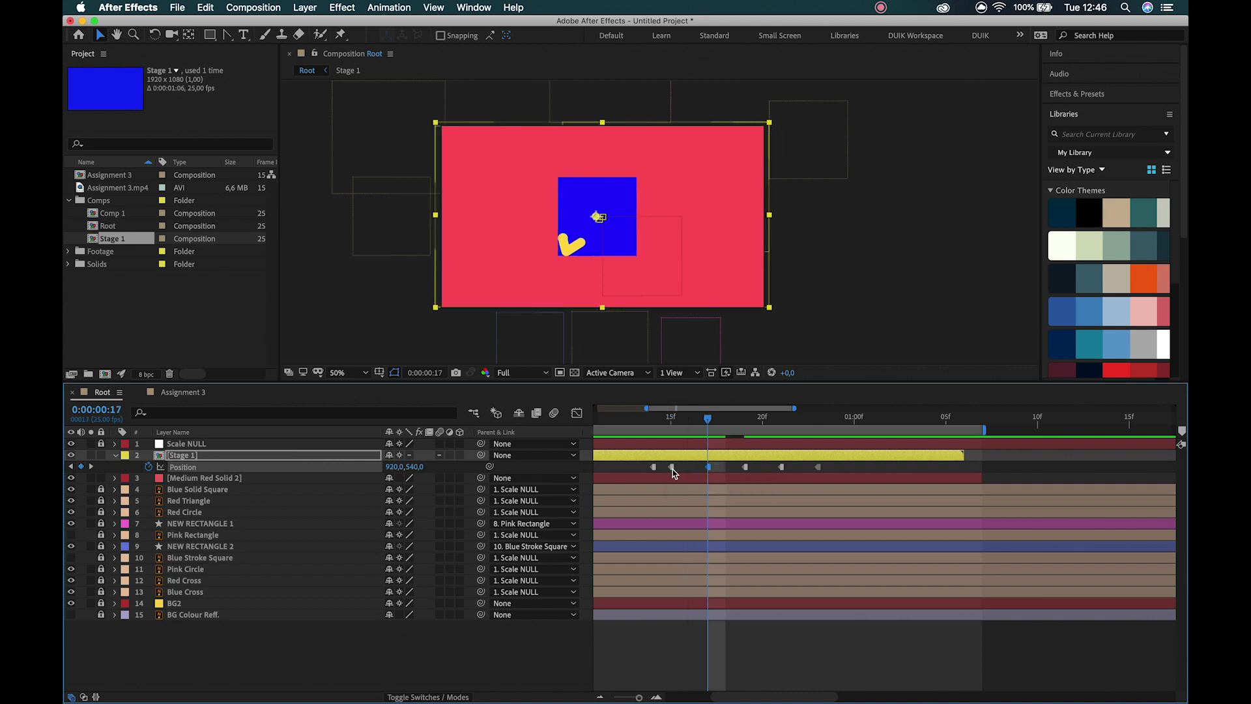
key(Up)
key(Up)
key(Up)
key(Up)
key(Up)
key(Up)
key(Up)
key(Up)
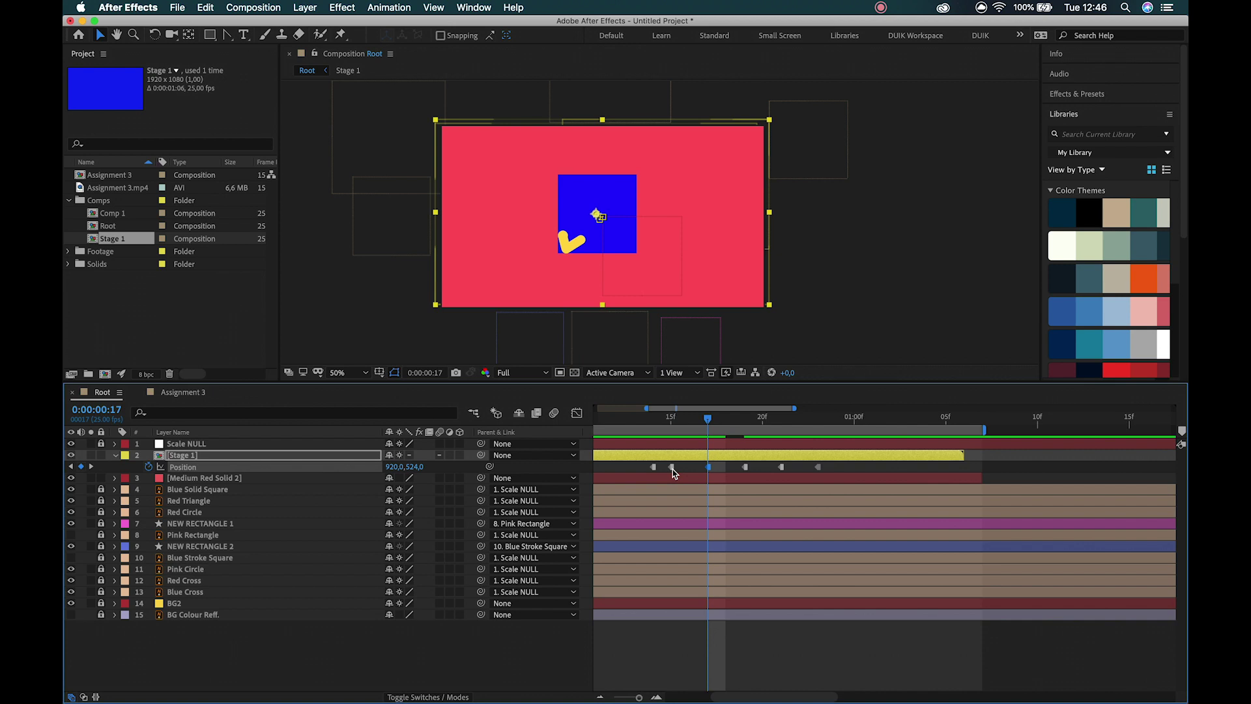
- Shift Stage 1 up and slightly right at frame 19 so its Position keyframe becomes 972, 500
key(Page_Down)
key(Page_Down)
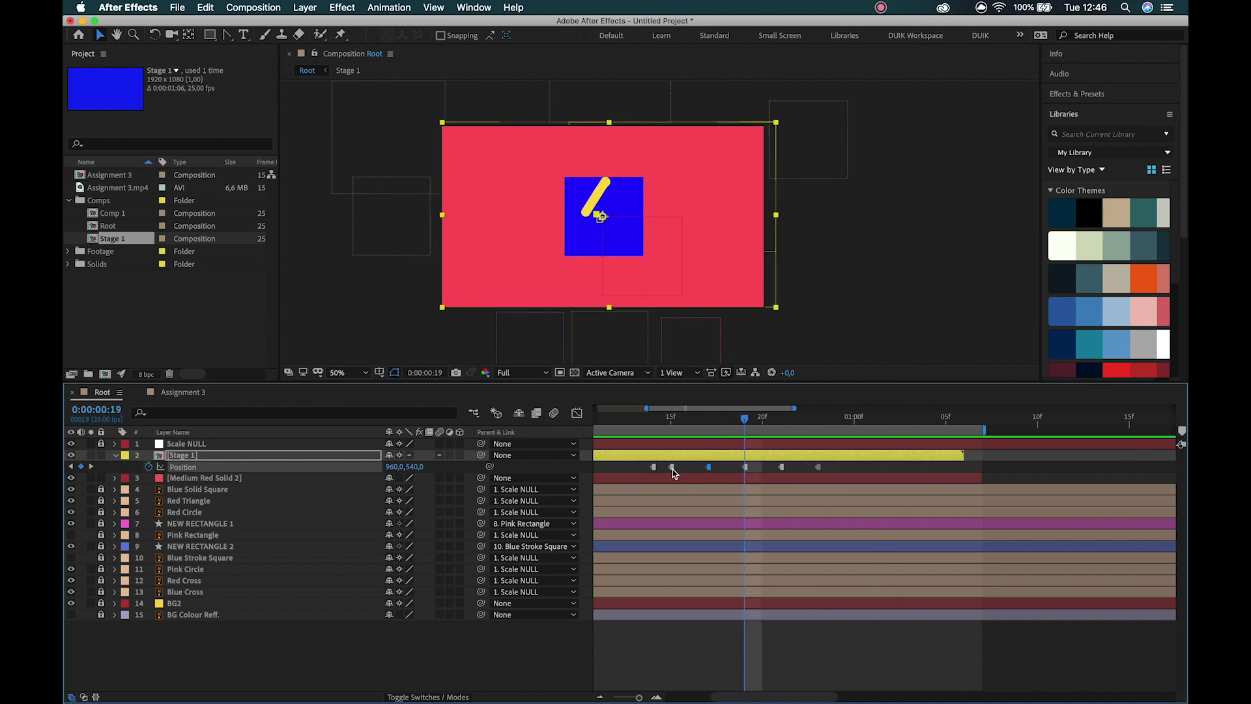
key(shift+Up)
key(shift+Up)
key(shift+Up)
key(shift+Up)
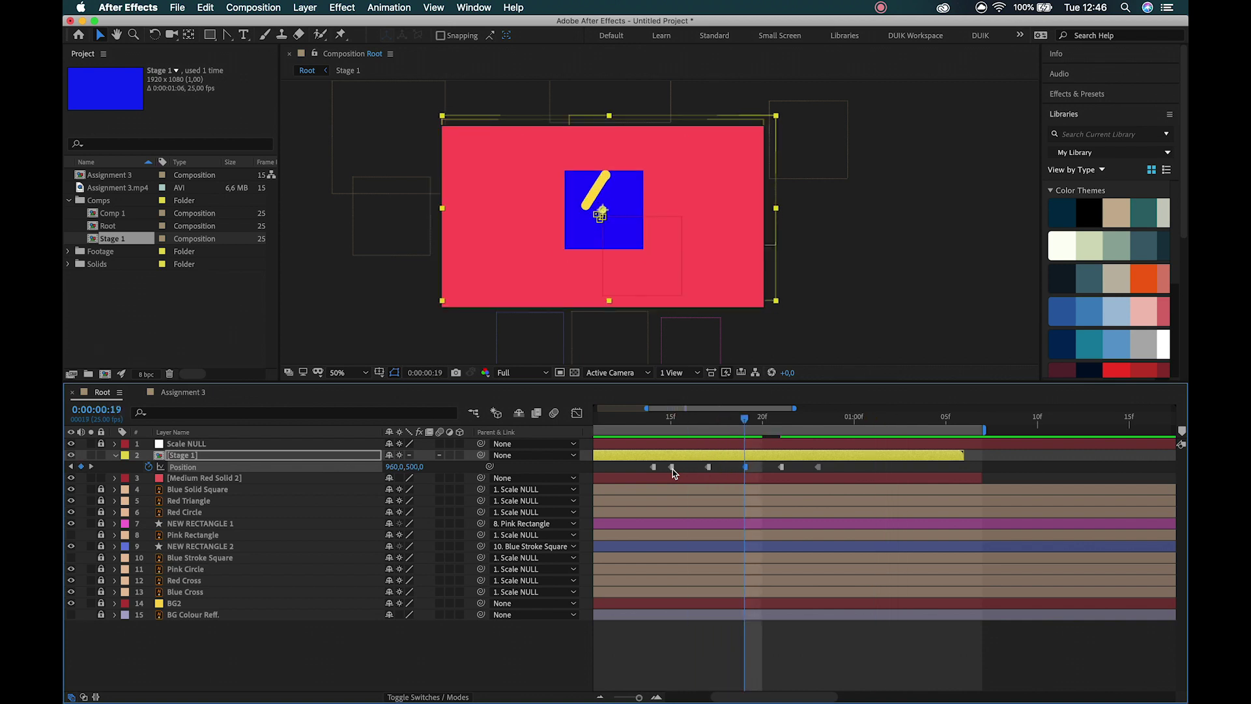
key(shift+Right)
key(shift+Right)
key(shift+Right)
key(shift+Right)
key(Left)
key(Left)
key(Left)
key(Left)
key(Left)
key(Left)
key(Left)
key(Left)
key(Left)
key(Left)
key(Left)
key(Left)
key(Left)
key(Left)
key(Left)
key(Left)
key(Left)
key(Left)
key(Left)
key(Left)
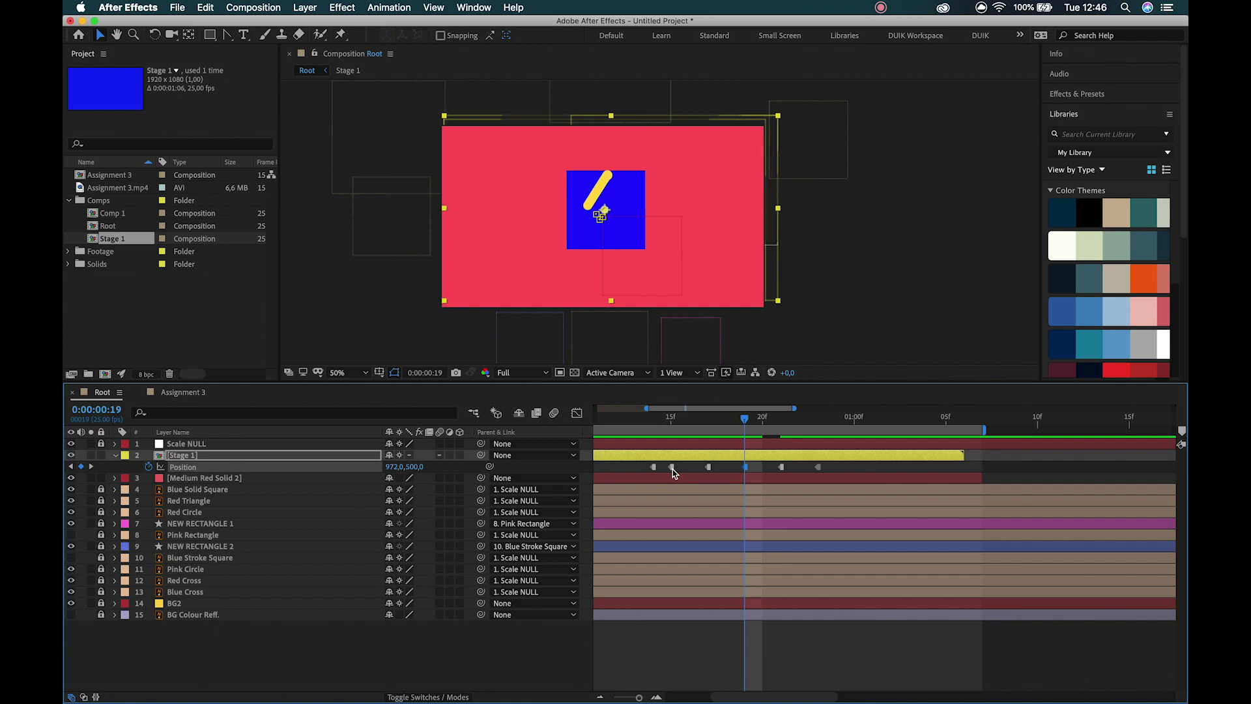
- Offset Stage 1's Position keyframe at frame 21 to the right of and below the centre
key(k)
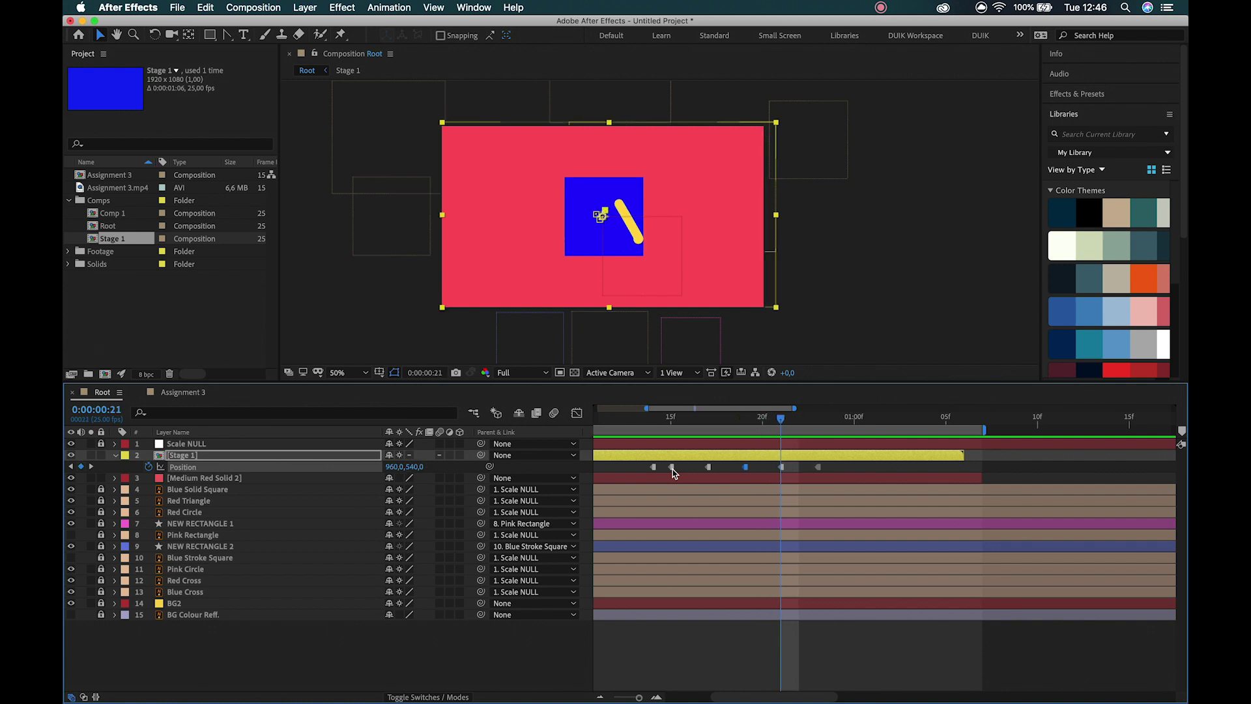
key(Right)
key(Right)
key(Right)
key(Right)
key(Right)
key(Right)
key(Right)
key(Right)
key(Right)
key(Right)
key(Right)
key(Right)
key(Right)
key(Right)
key(Right)
key(Right)
key(Right)
key(Right)
key(Right)
key(Right)
key(Down)
key(Down)
key(Down)
key(Down)
key(Down)
key(Down)
key(Down)
key(Down)
key(Down)
key(Down)
key(Down)
key(Down)
key(Down)
key(Down)
key(Down)
key(Down)
key(Down)
key(Down)
key(Down)
key(Down)
- Move Stage 1 down and slightly left at frame 23 so its Position keyframe becomes 944, 580
key(k)
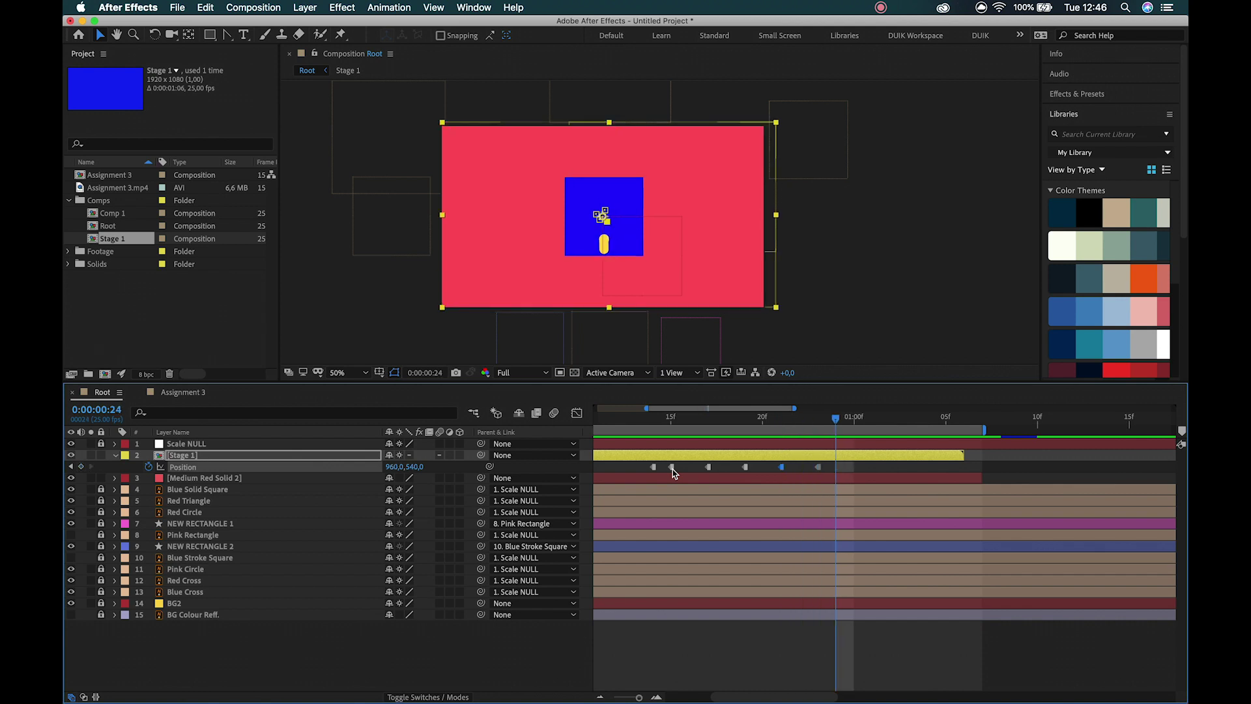
key(shift+Down)
key(shift+Down)
key(shift+Down)
key(shift+Down)
key(Left)
key(Left)
key(Left)
key(Left)
key(Left)
key(Left)
key(Left)
key(Left)
key(Left)
key(Left)
key(Left)
key(Left)
key(Left)
key(Left)
key(Left)
key(Left)
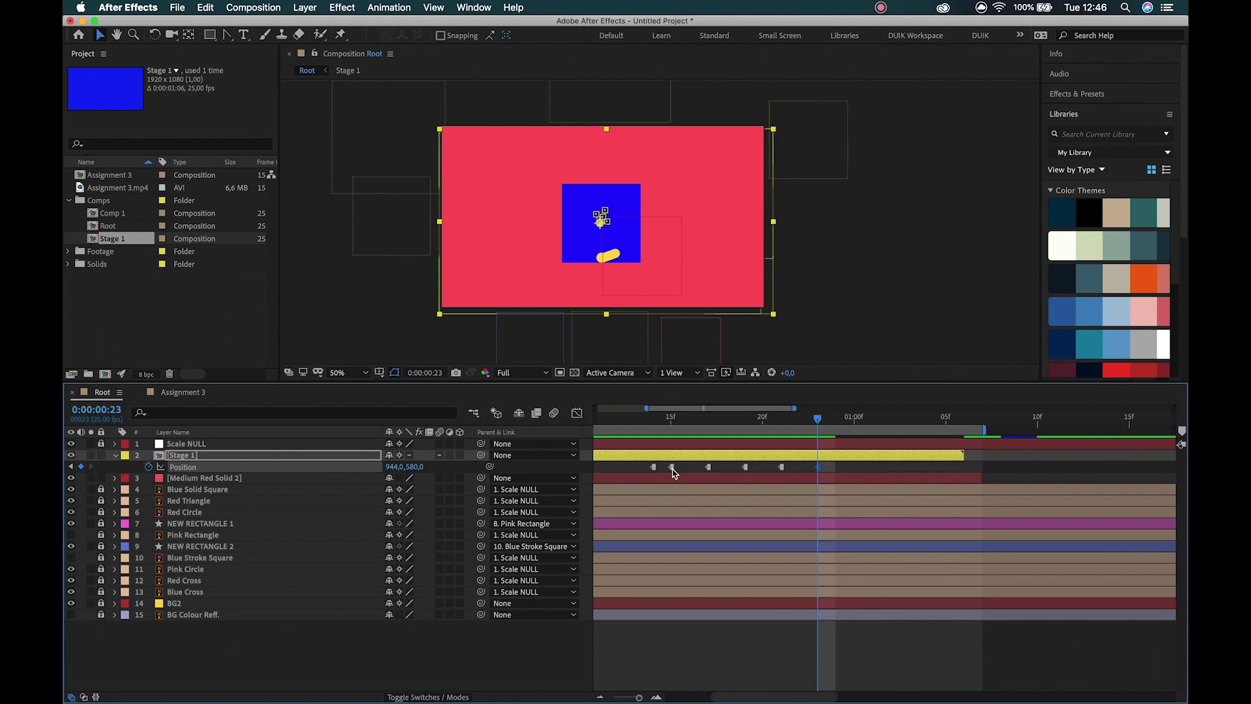
- Copy Stage 1's centred Position keyframe from frame 14 to 0:00:01:01 and preview the shake
key(space)
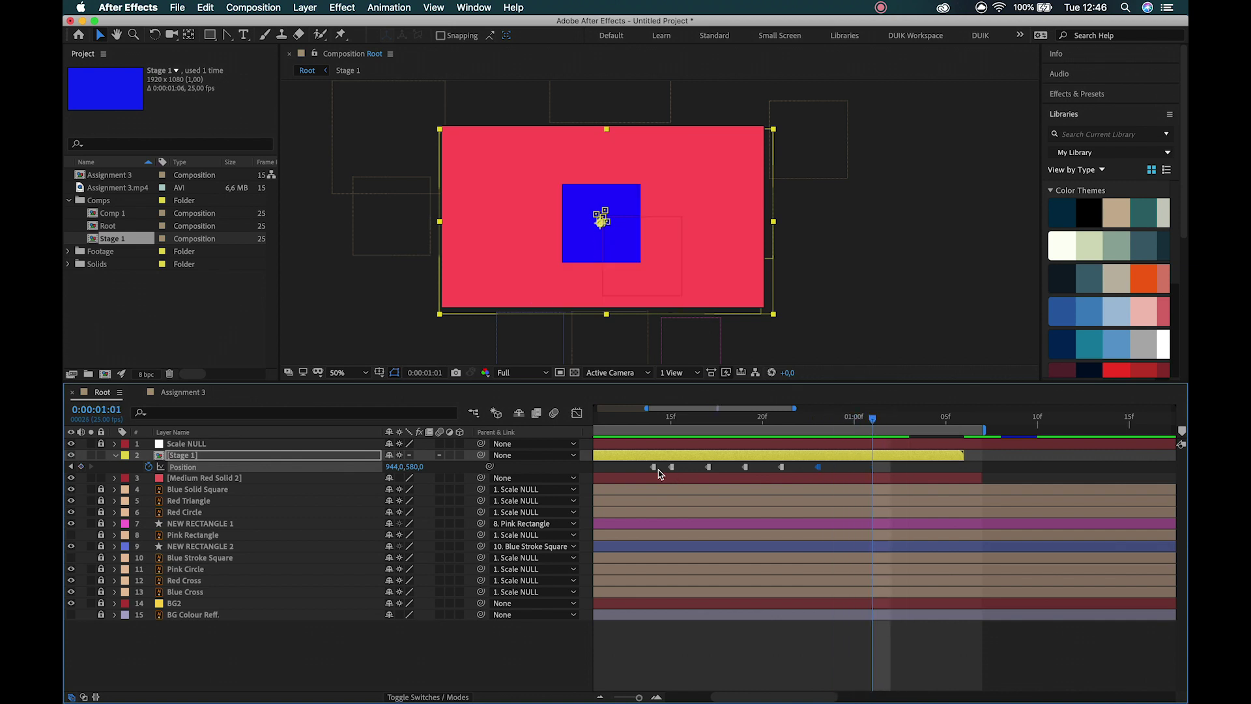
click(654, 466)
key(ctrl+c)
key(ctrl+v)
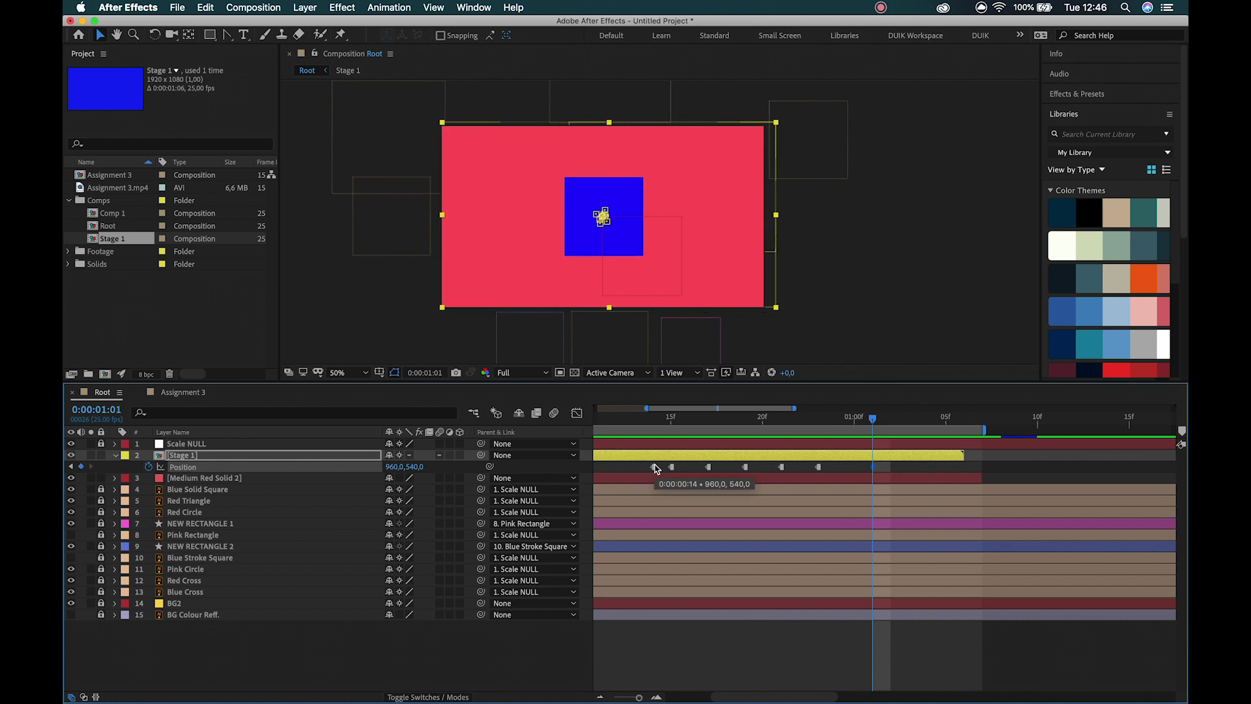
key(space)
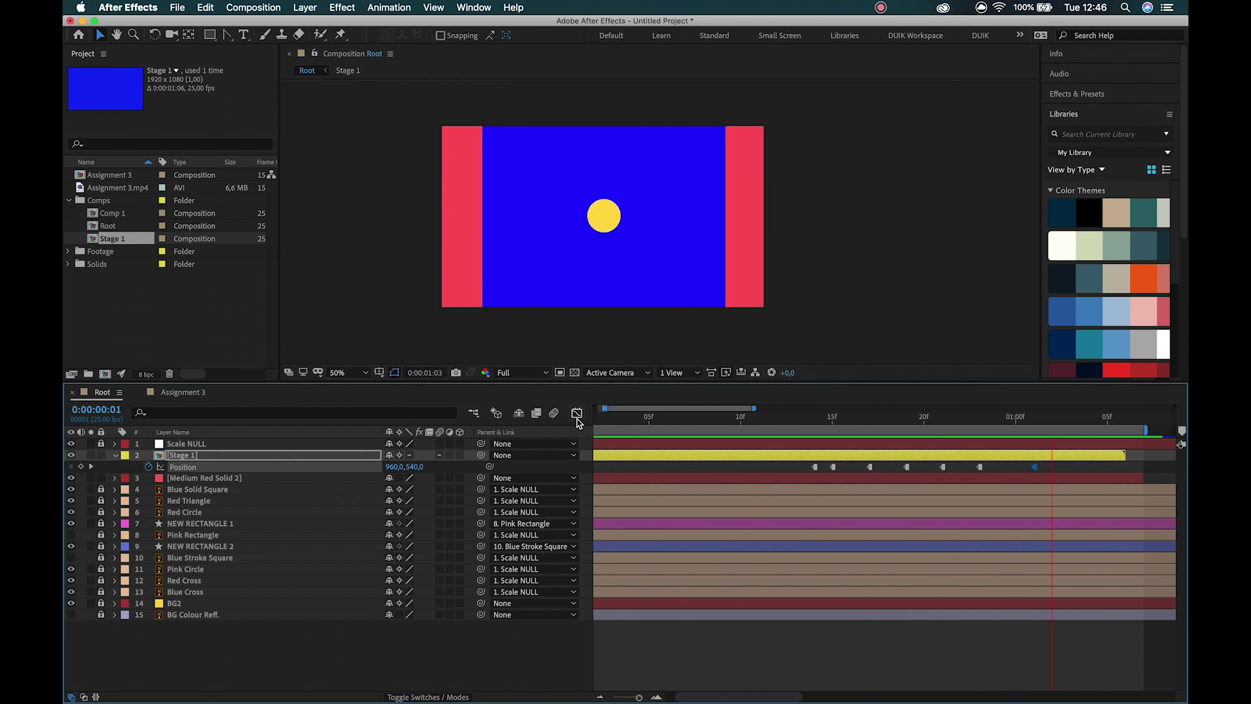
- Stop the preview, extend Root's work area to end at 0:00:02:07, and preview the animation over that longer range
key(space)
scroll(647, 271, down, 1)
key(minus)
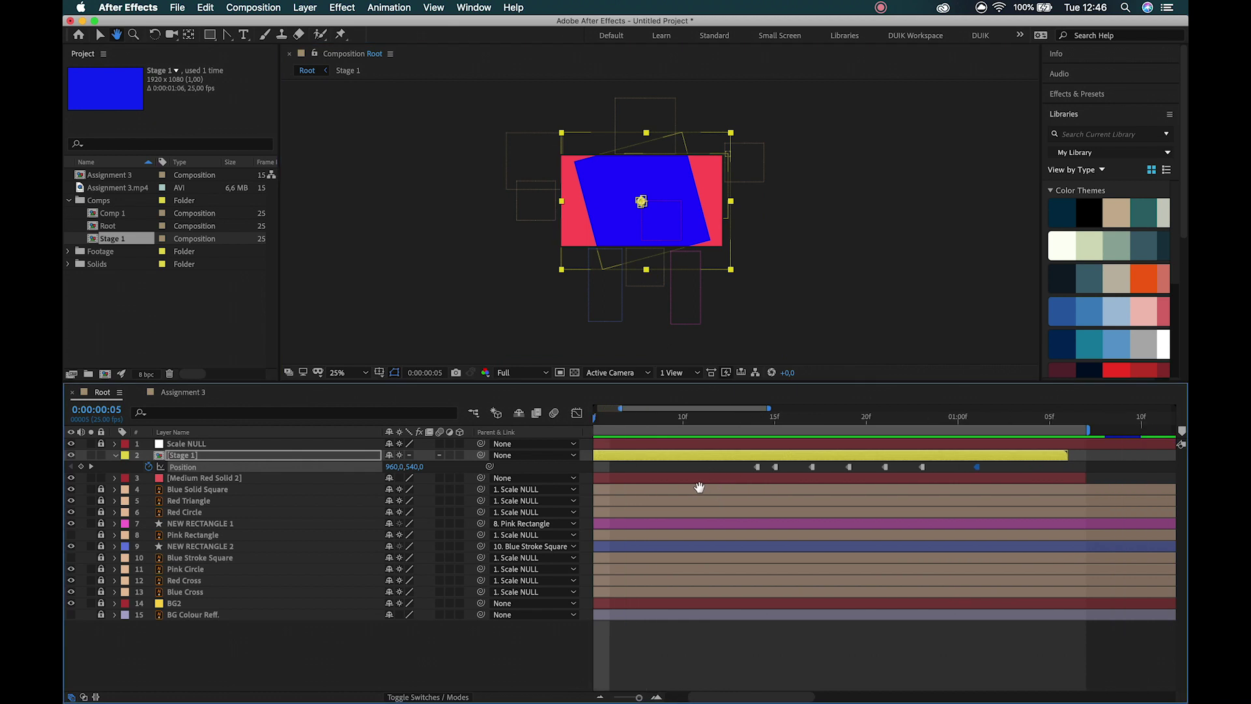
key(minus)
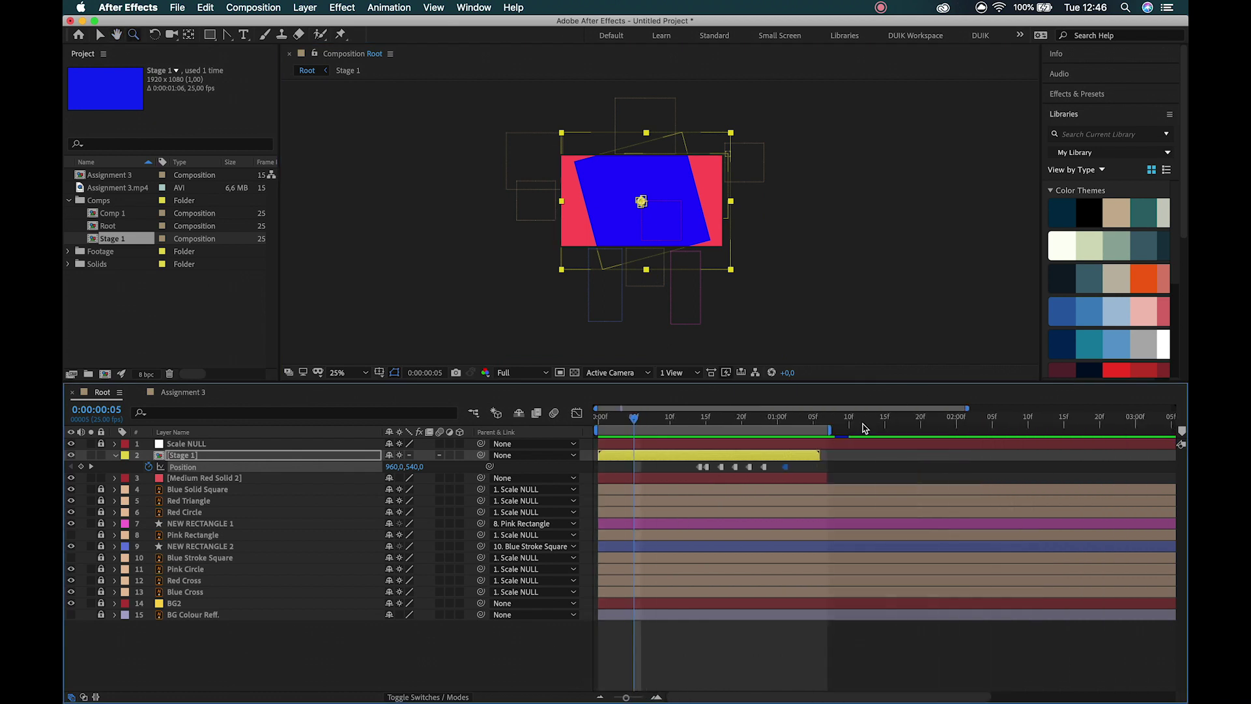
drag(834, 431, 1182, 447)
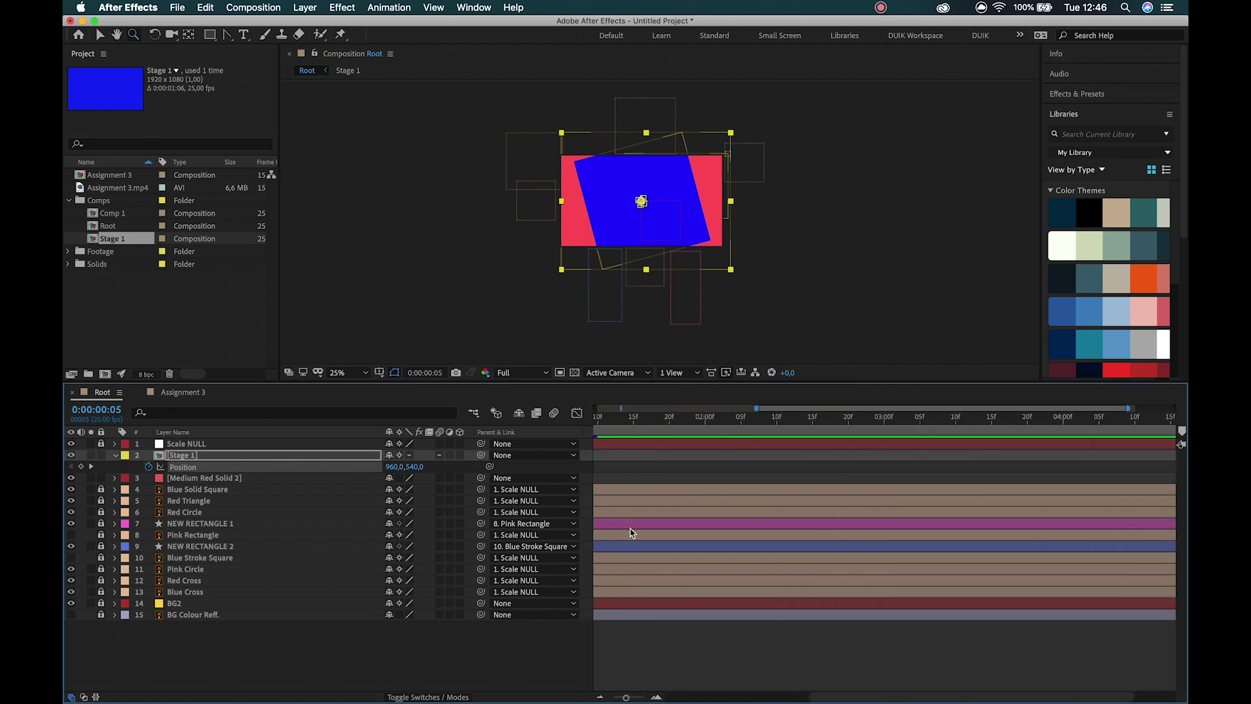
click(600, 696)
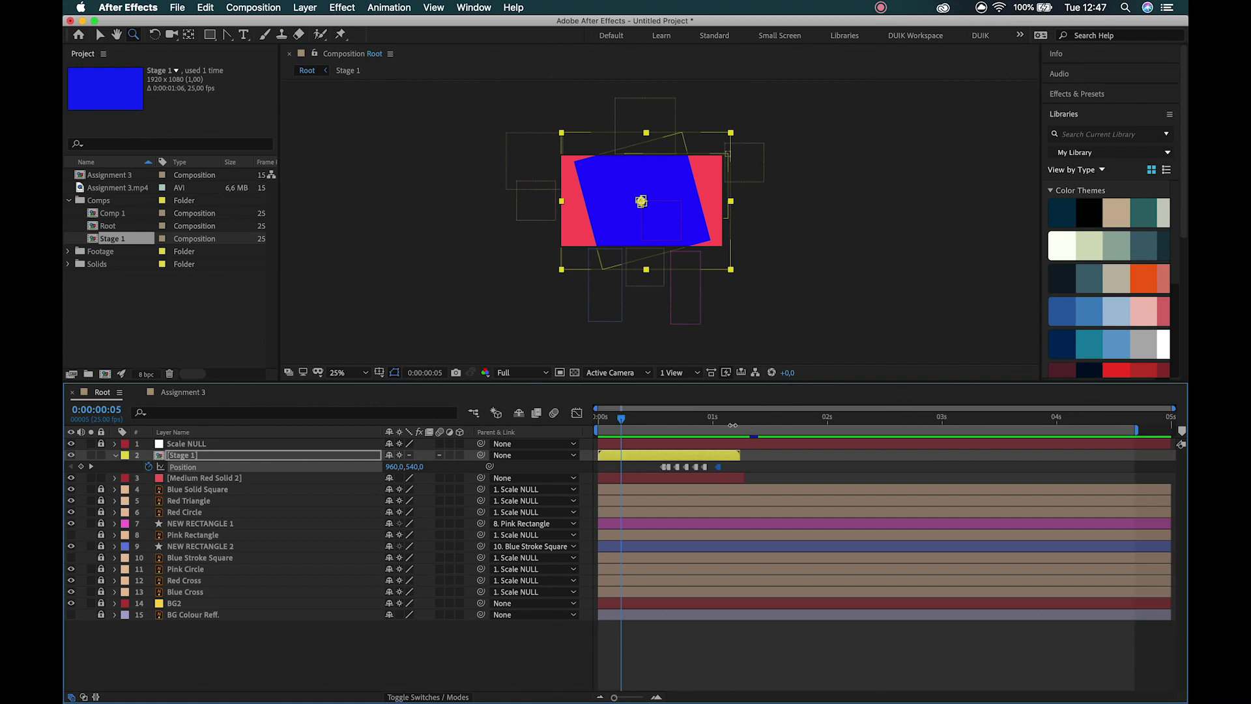
drag(732, 424, 860, 434)
key(n)
key(space)
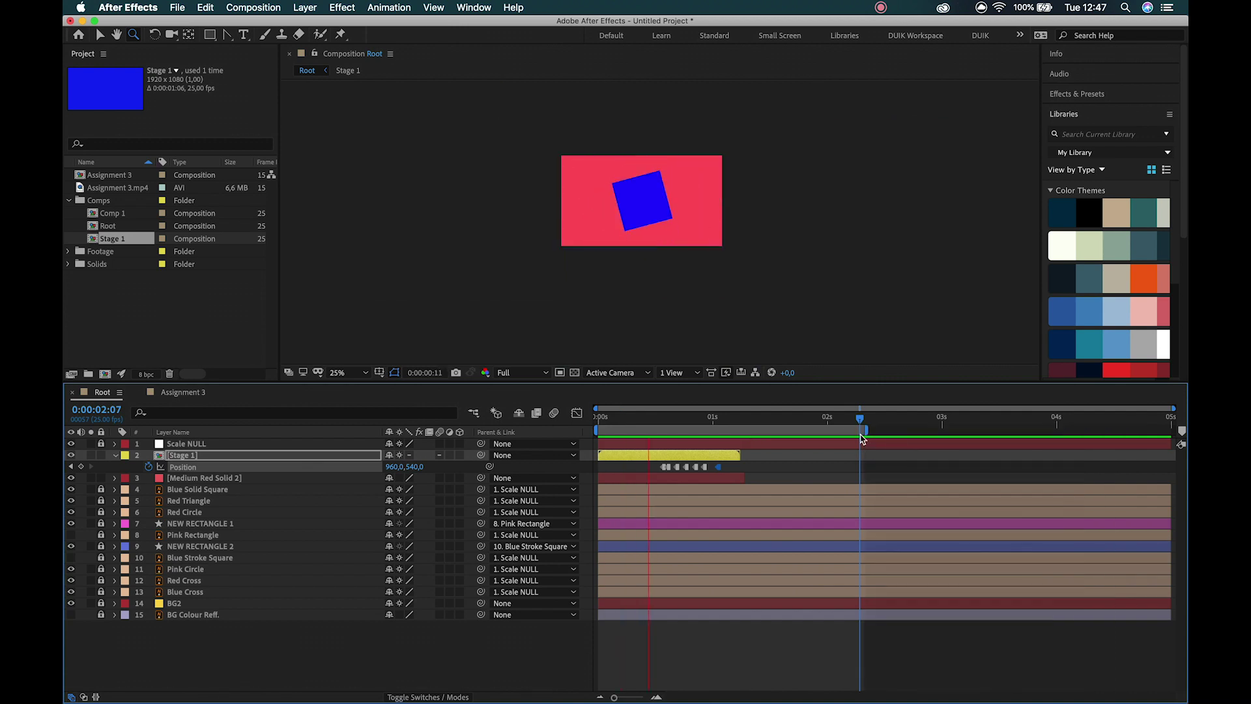